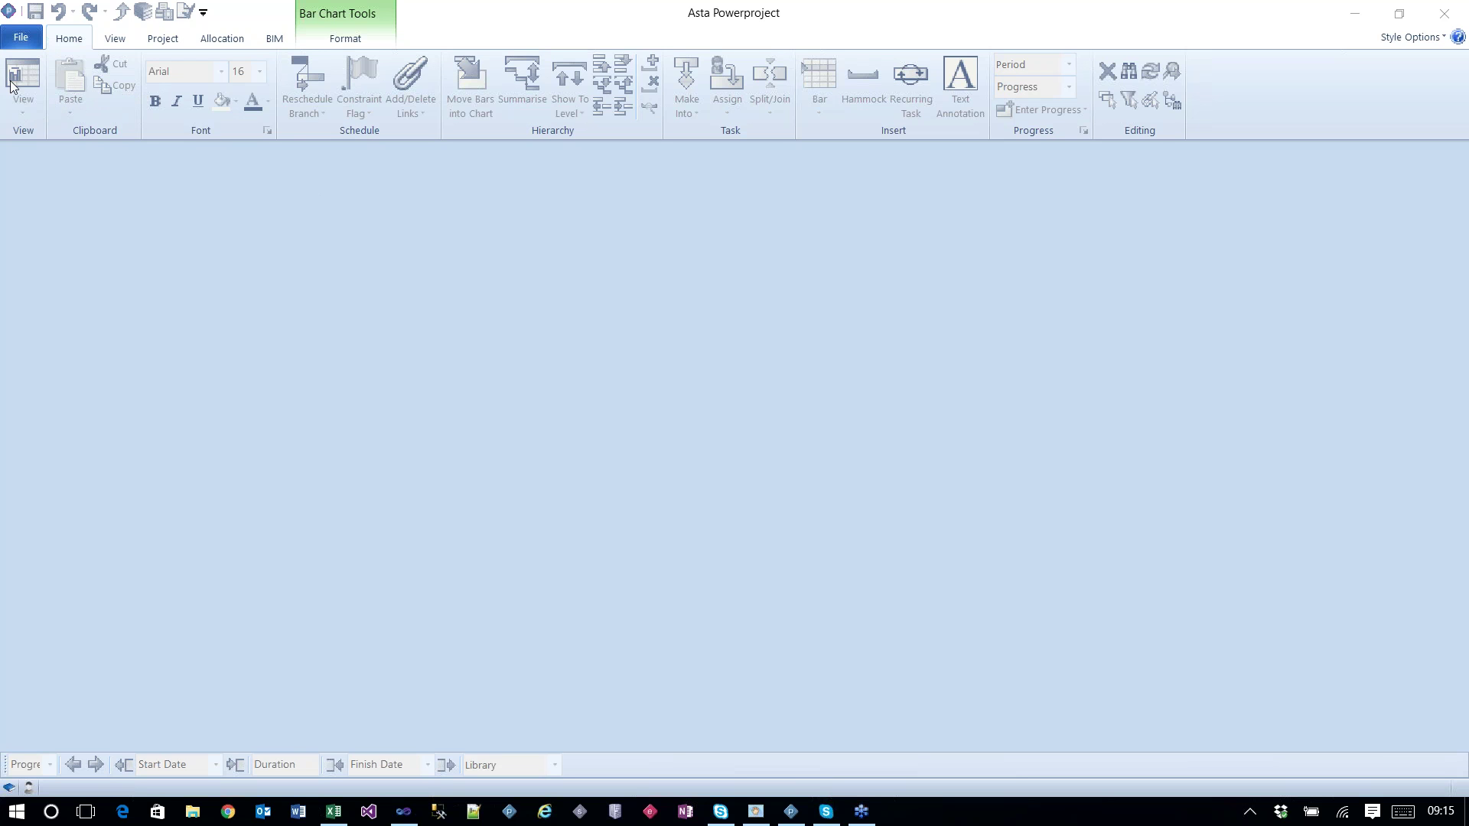
# Step: Open the recent project 2 Storey Office Block Example.pp
pyautogui.click(24, 41)
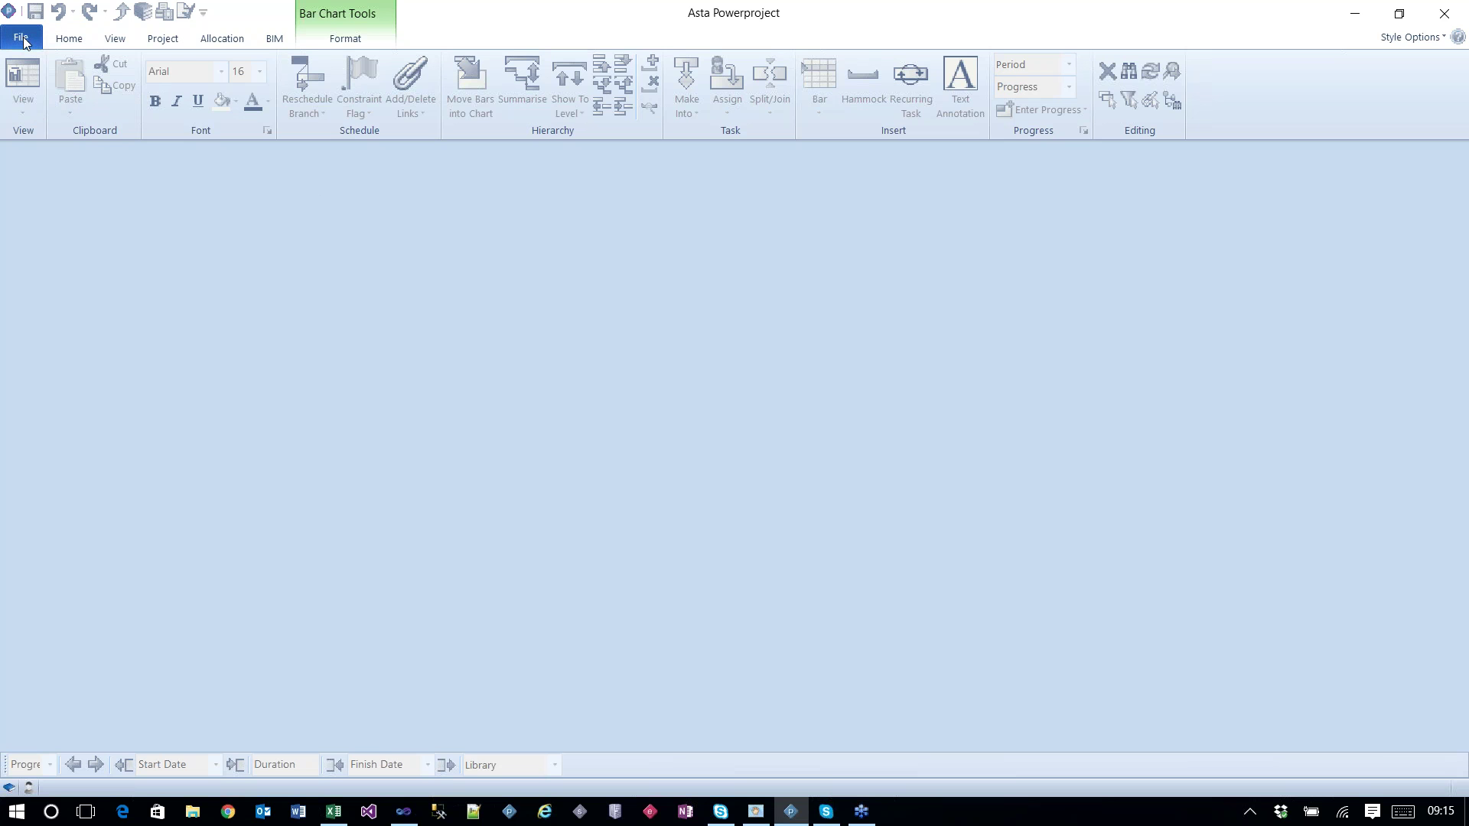
pyautogui.click(23, 40)
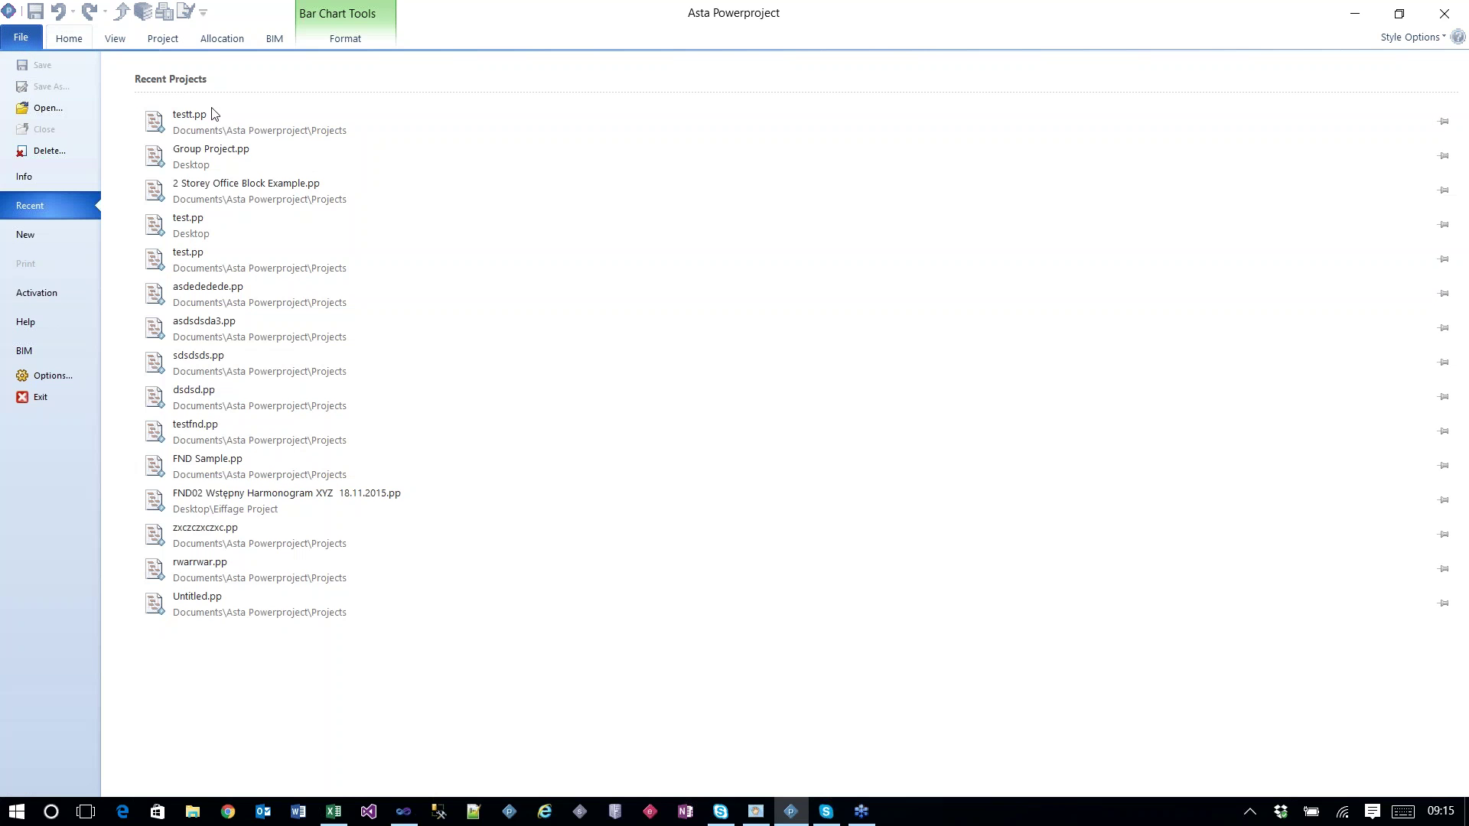
pyautogui.click(274, 185)
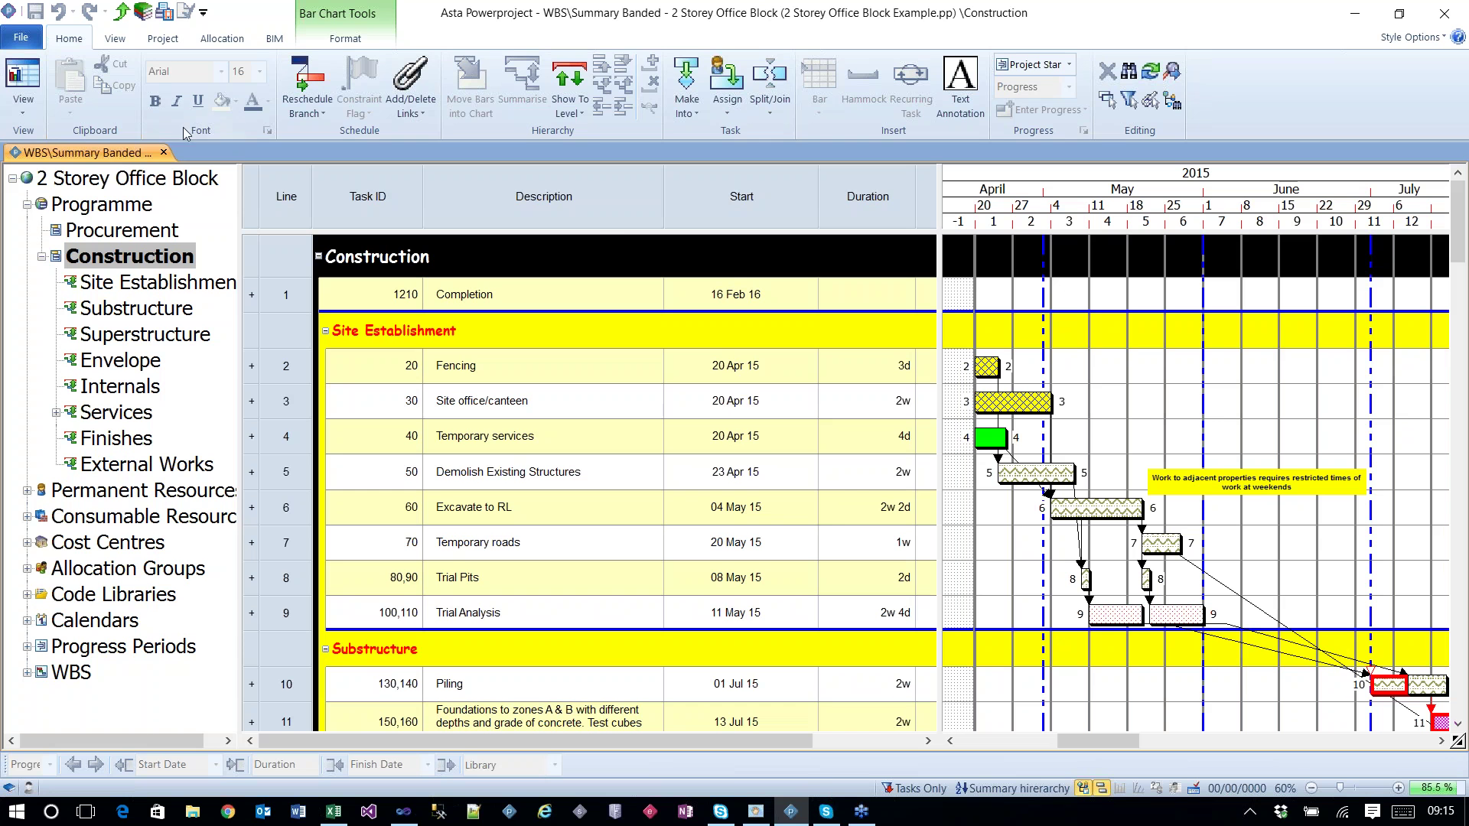
# Step: Check the print preview of the Construction chart and return to the bar chart
pyautogui.click(25, 44)
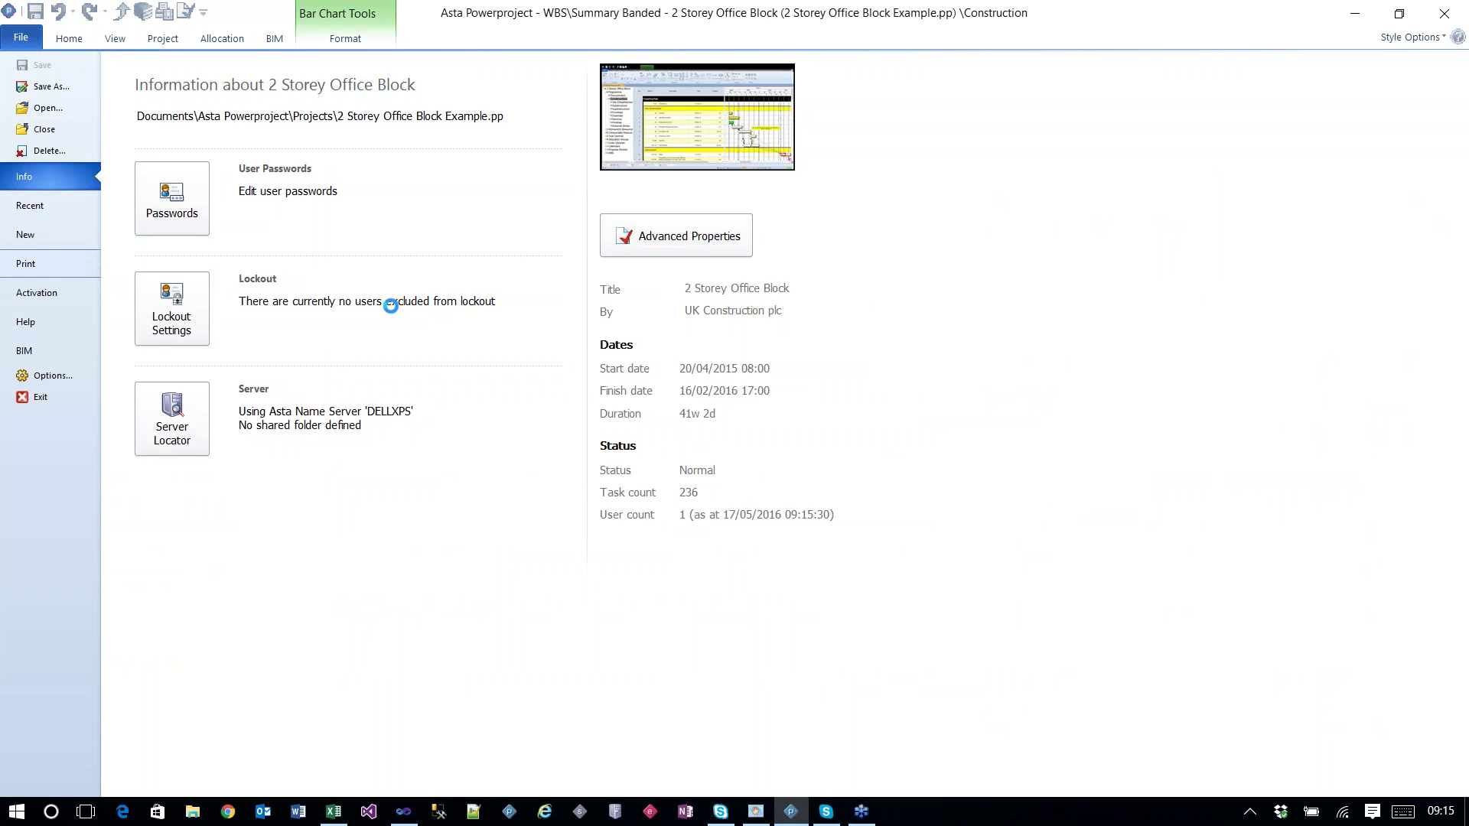
pyautogui.hotkey('ctrl', 'p')
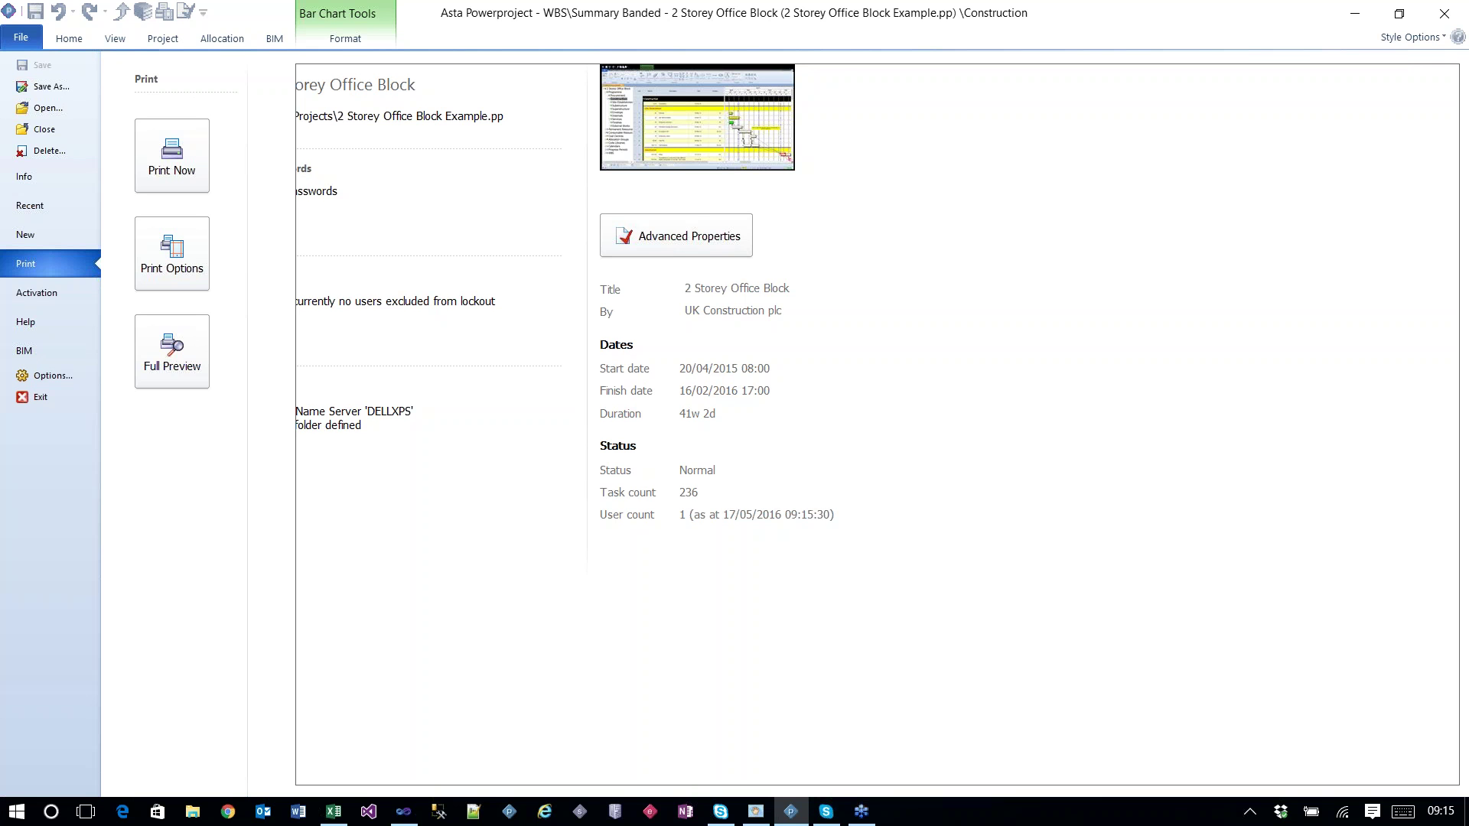
pyautogui.click(35, 38)
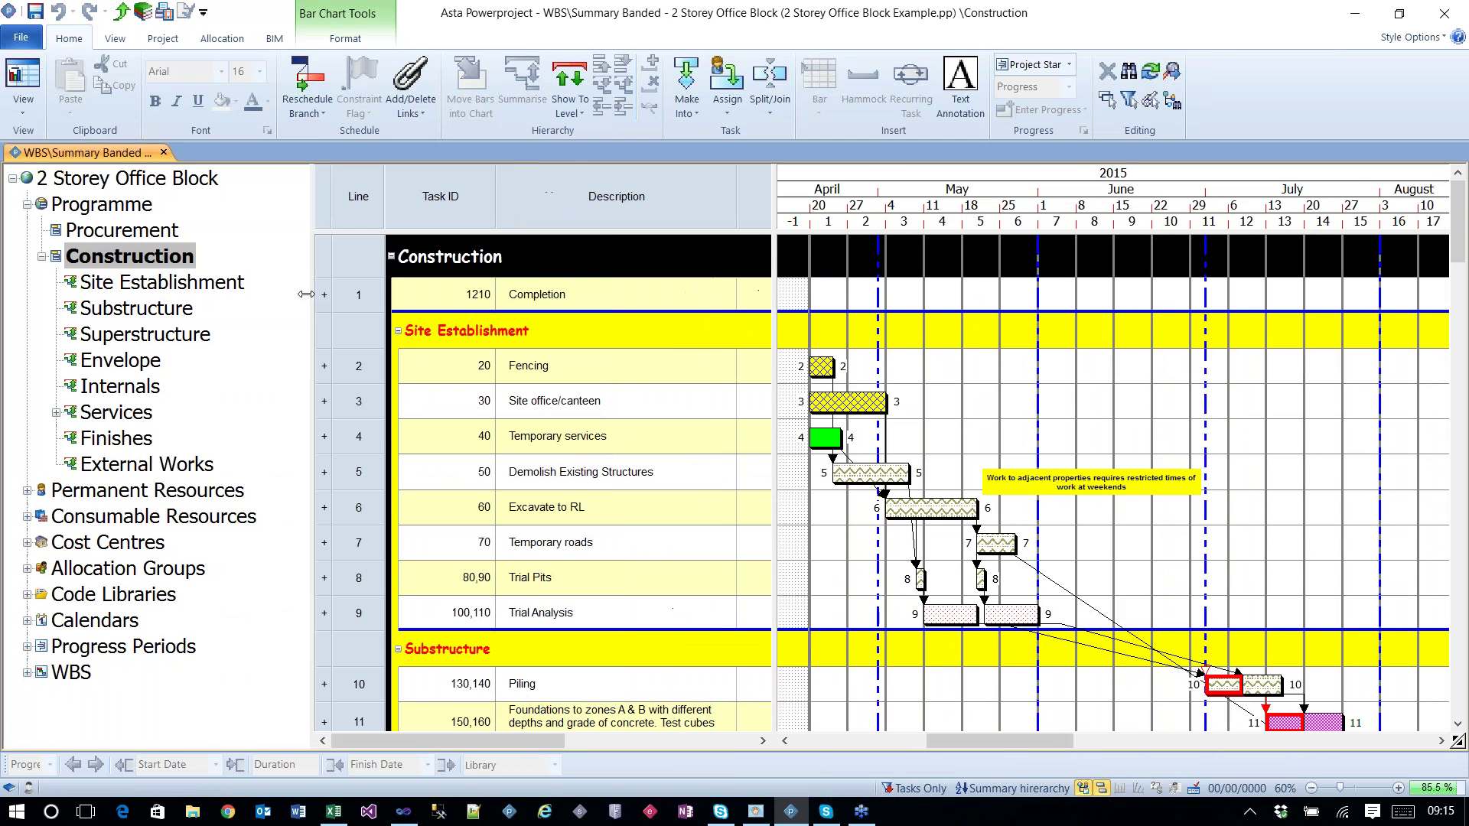
# Step: Show the Substructure, Envelope and Finishes charts together and view the Finishes tasks in the bar chart
pyautogui.moveTo(307, 294); pyautogui.dragTo(303, 294)
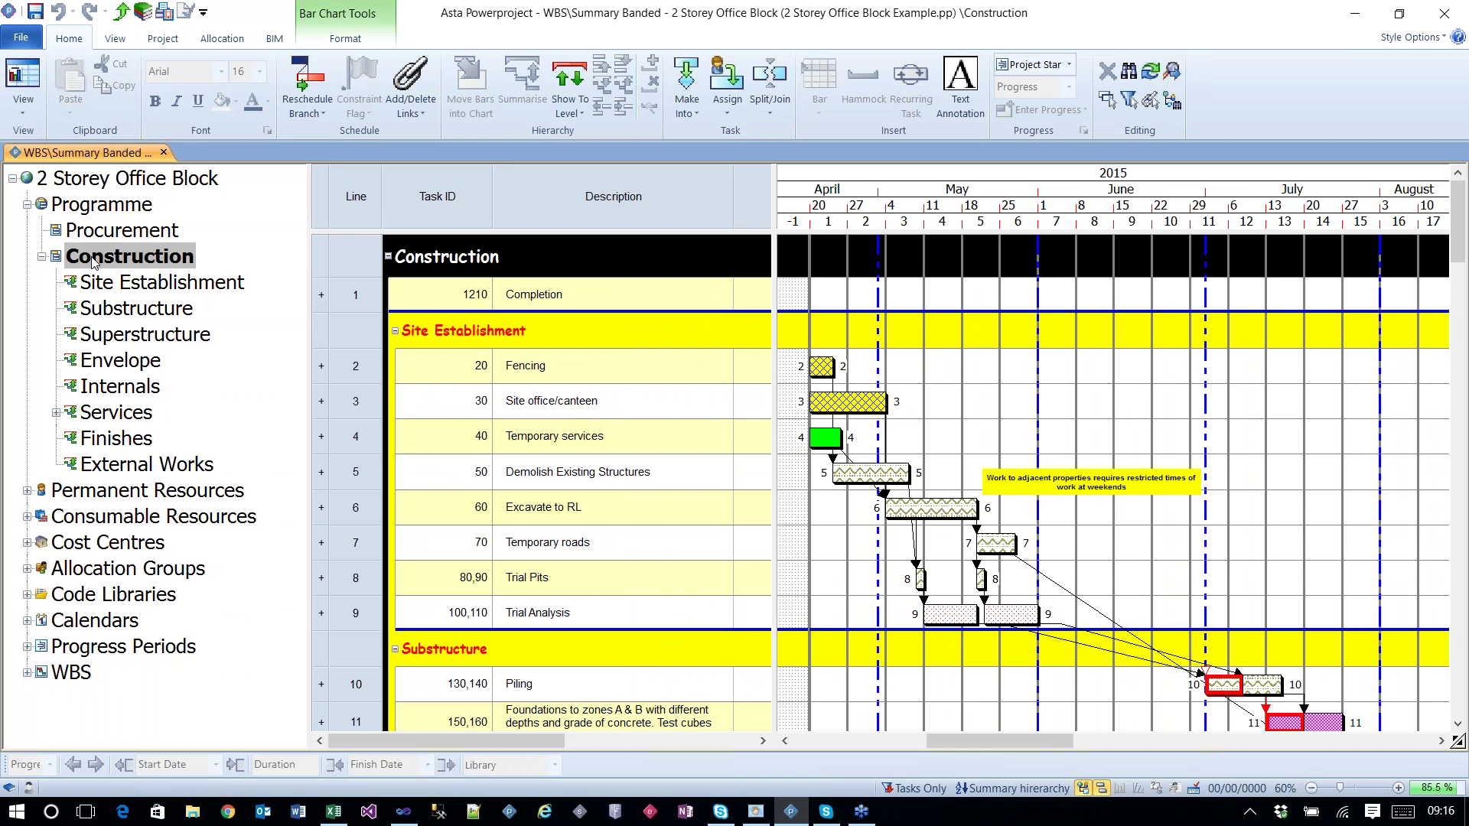
pyautogui.click(135, 307)
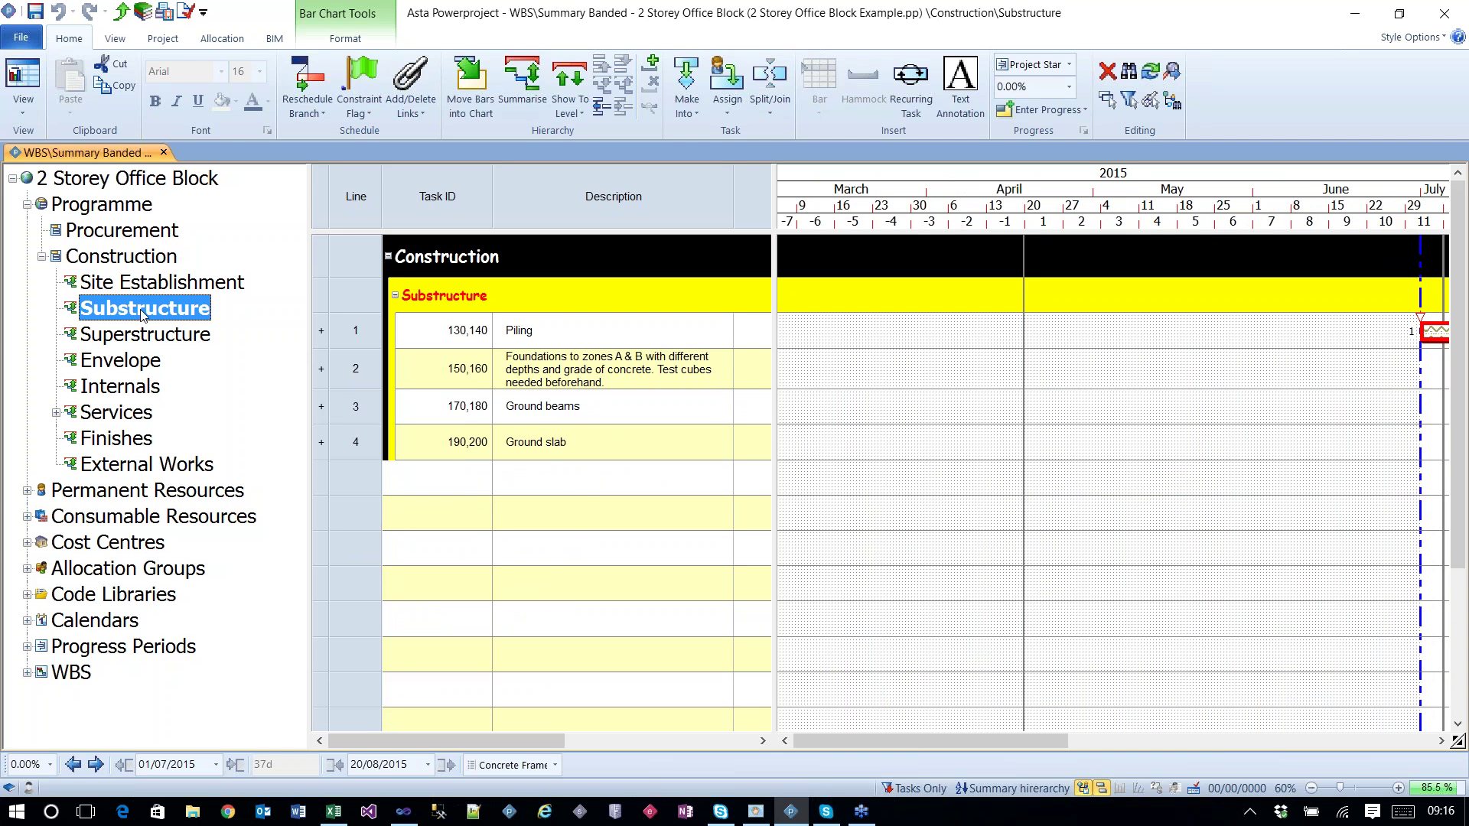
pyautogui.keyDown('ctrl'); pyautogui.click(138, 364); pyautogui.keyUp('ctrl')
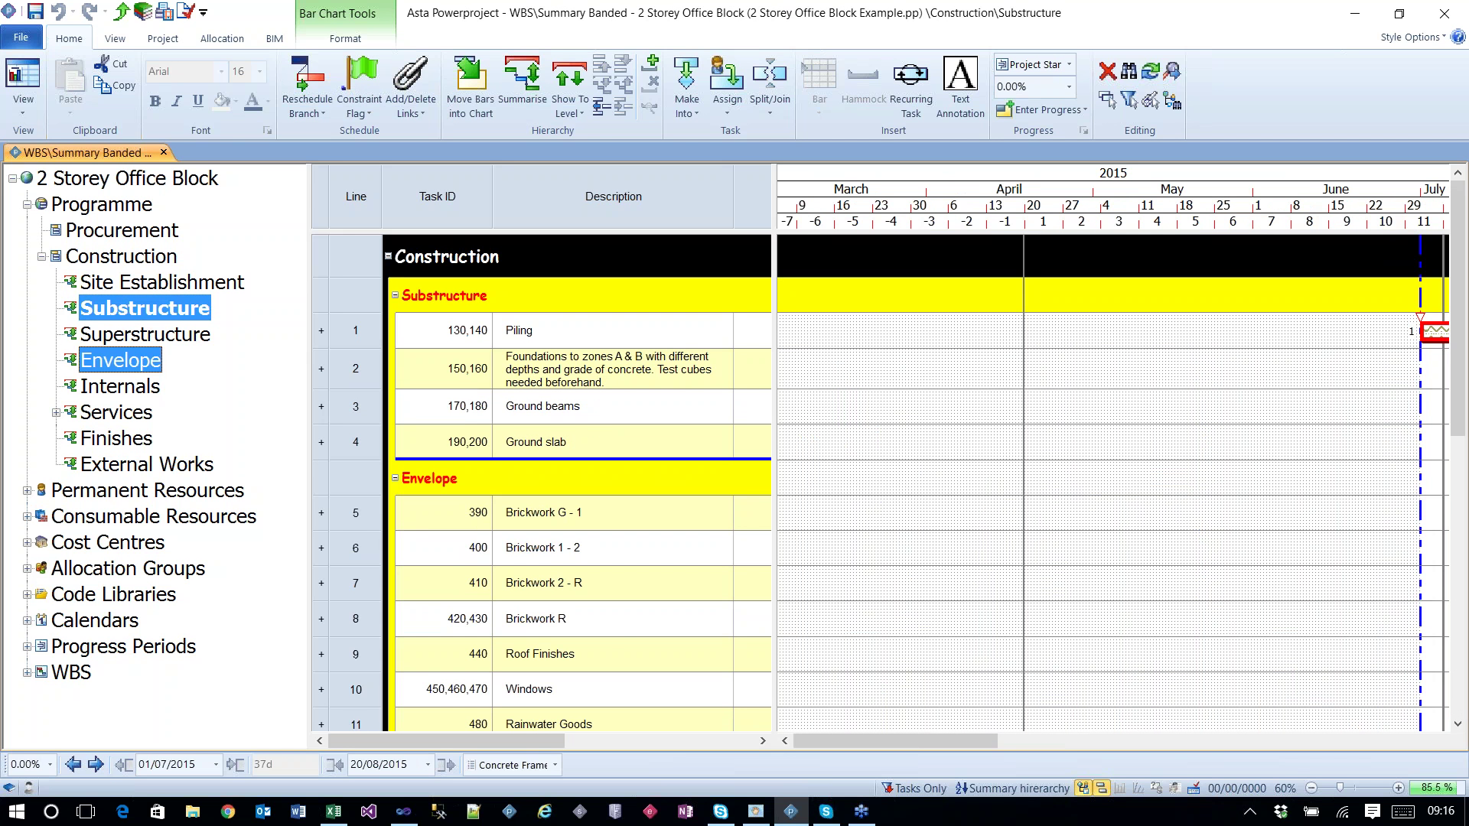
pyautogui.keyDown('ctrl'); pyautogui.click(135, 441); pyautogui.keyUp('ctrl')
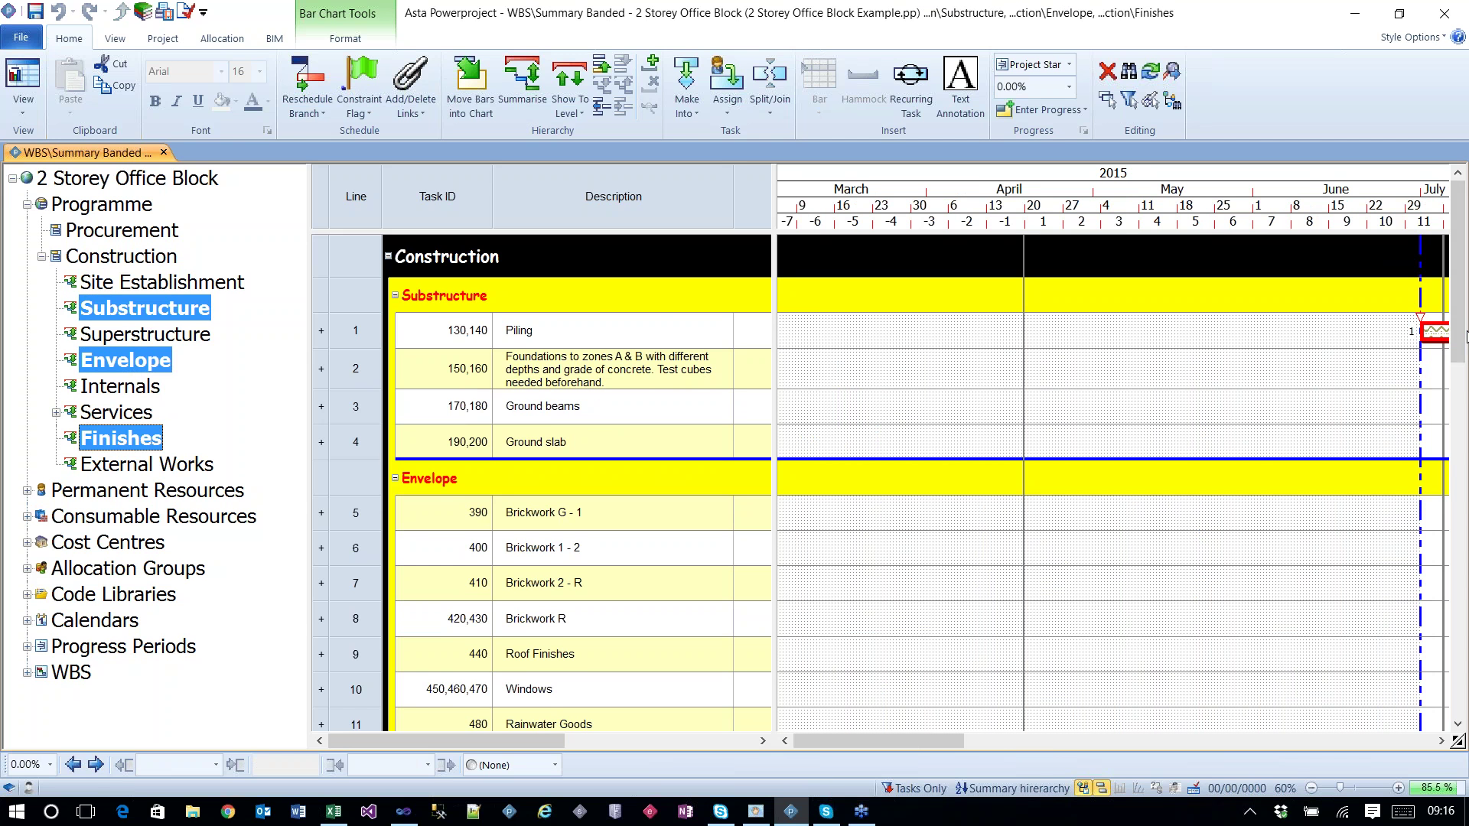
pyautogui.moveTo(1463, 334); pyautogui.dragTo(1462, 536)
pyautogui.moveTo(875, 741); pyautogui.dragTo(1196, 746)
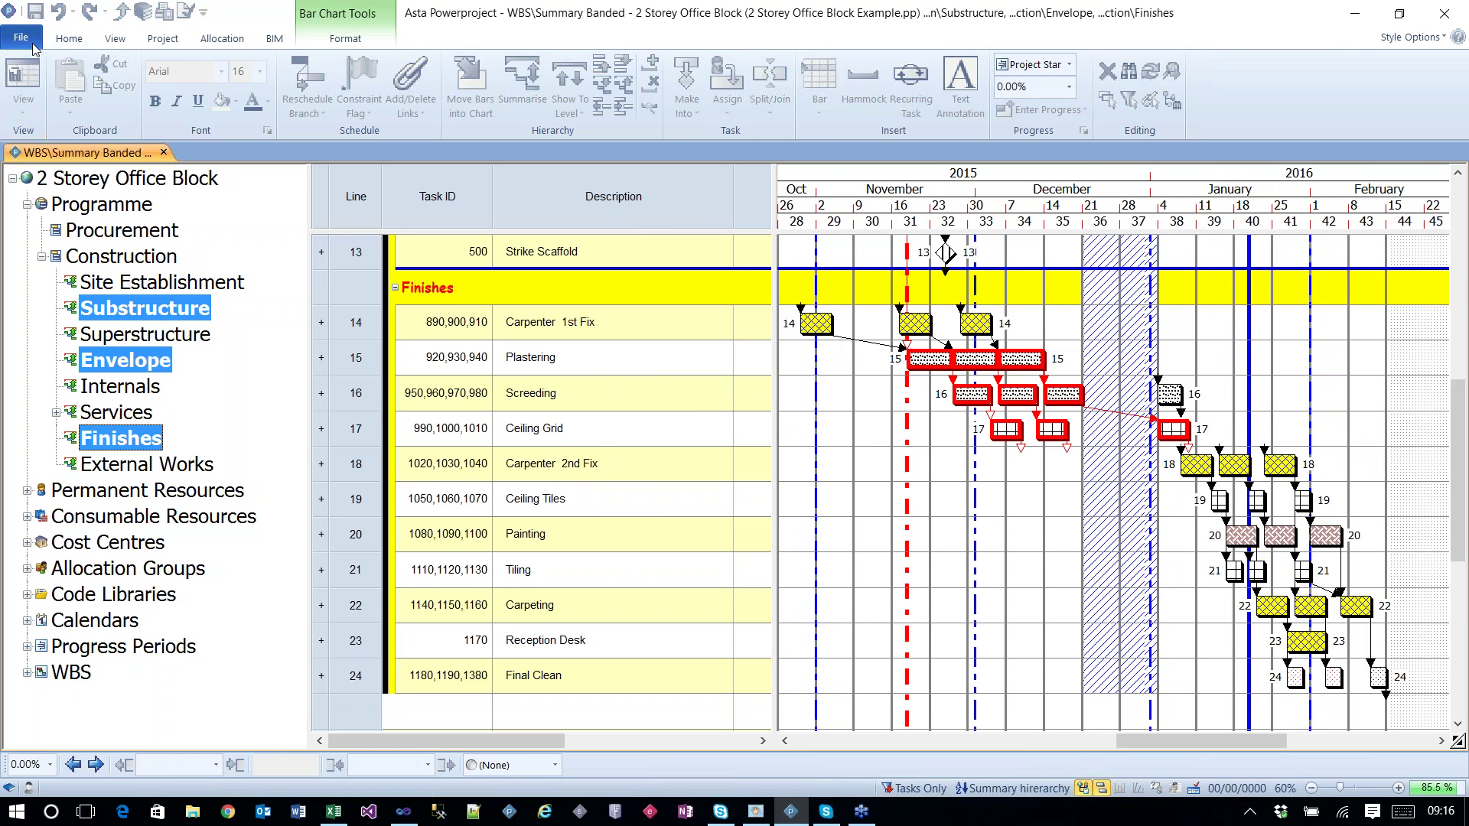
# Step: Examine the print preview of the combined Substructure, Envelope and Finishes charts and return to the bar chart
pyautogui.click(21, 37)
pyautogui.click(58, 261)
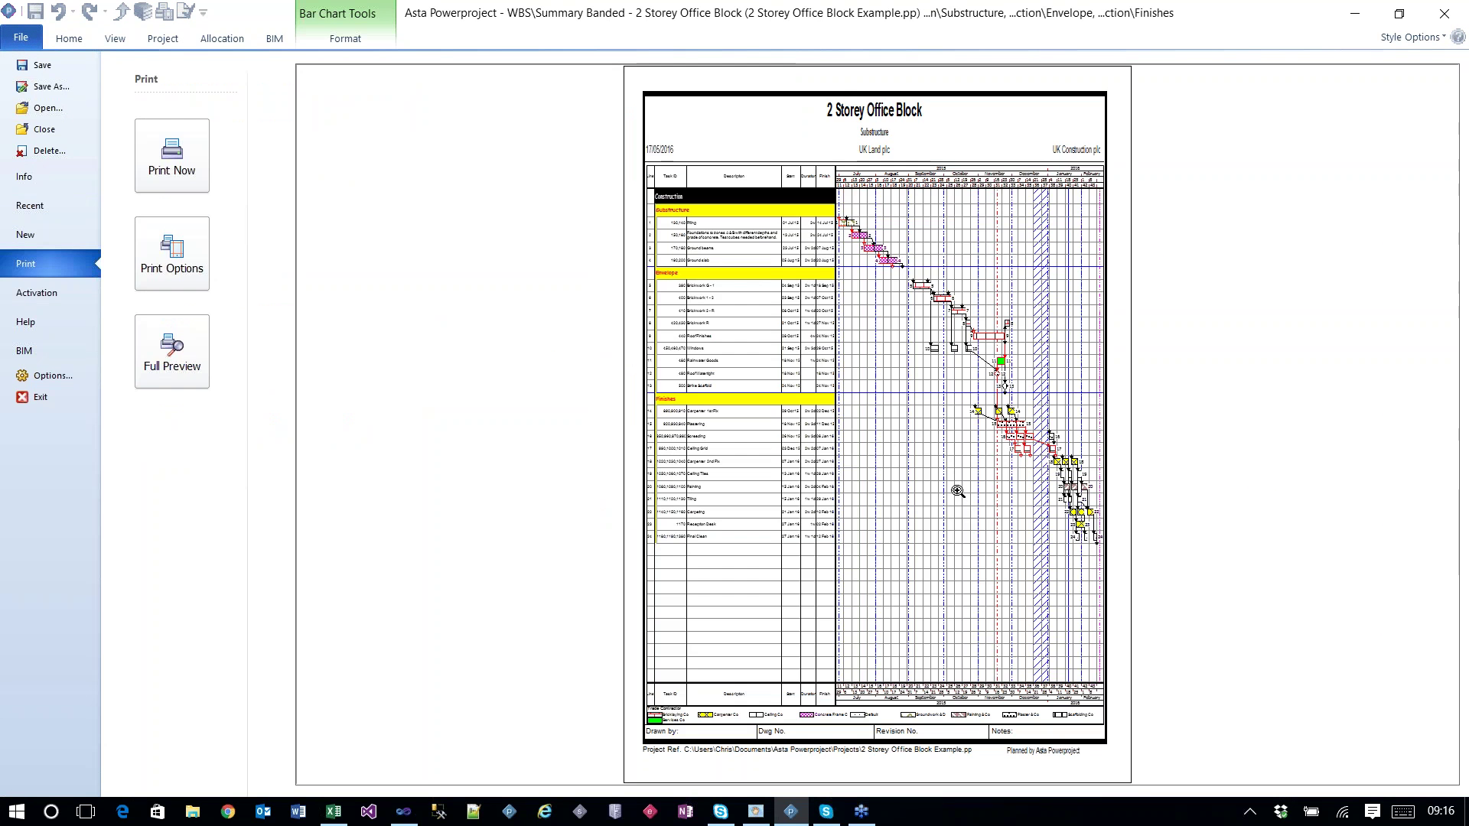
pyautogui.click(75, 47)
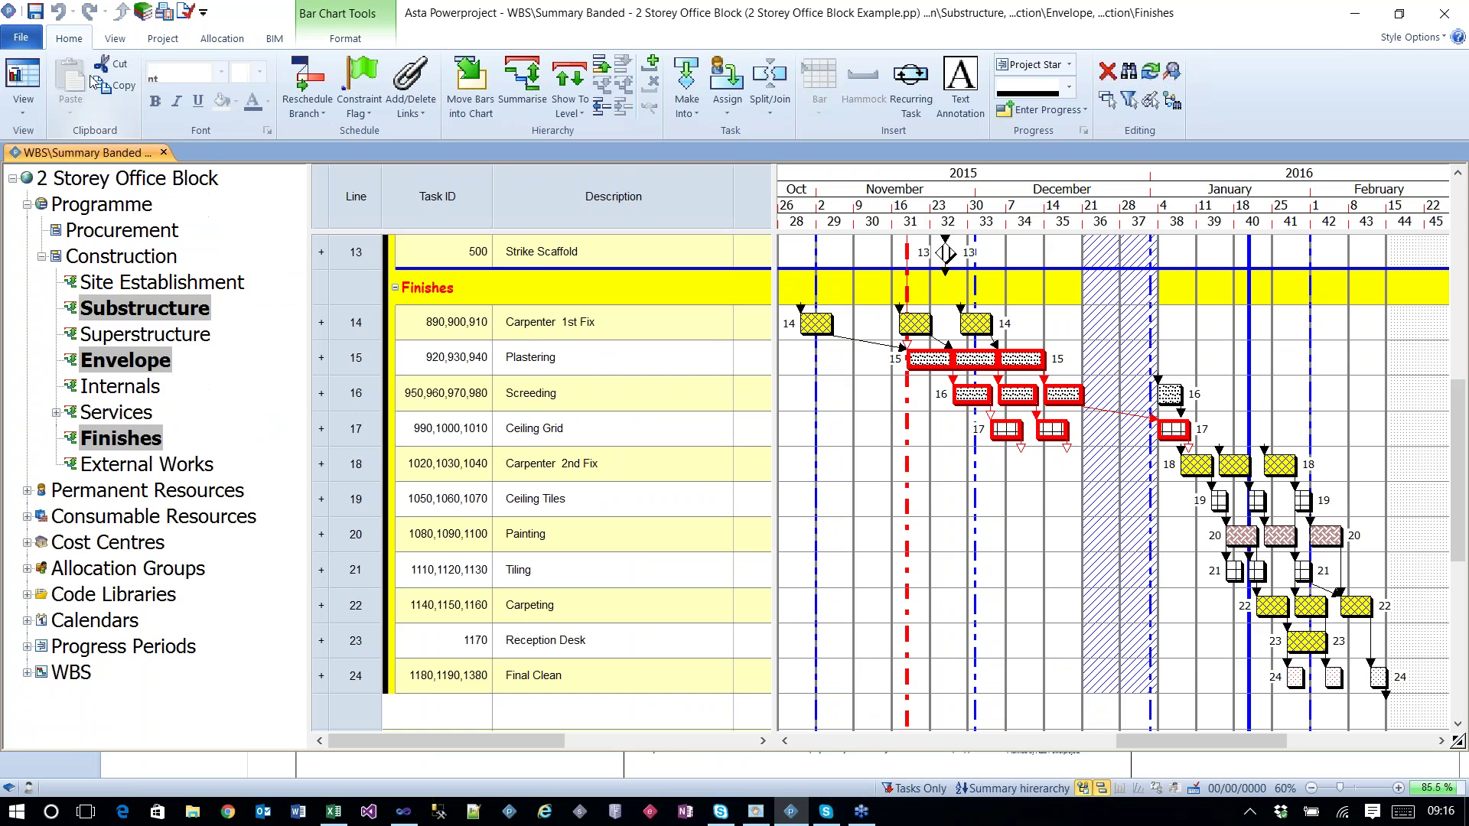
# Step: Show only the Site Establishment chart, check its print preview and view its tasks in the bar chart
pyautogui.click(152, 281)
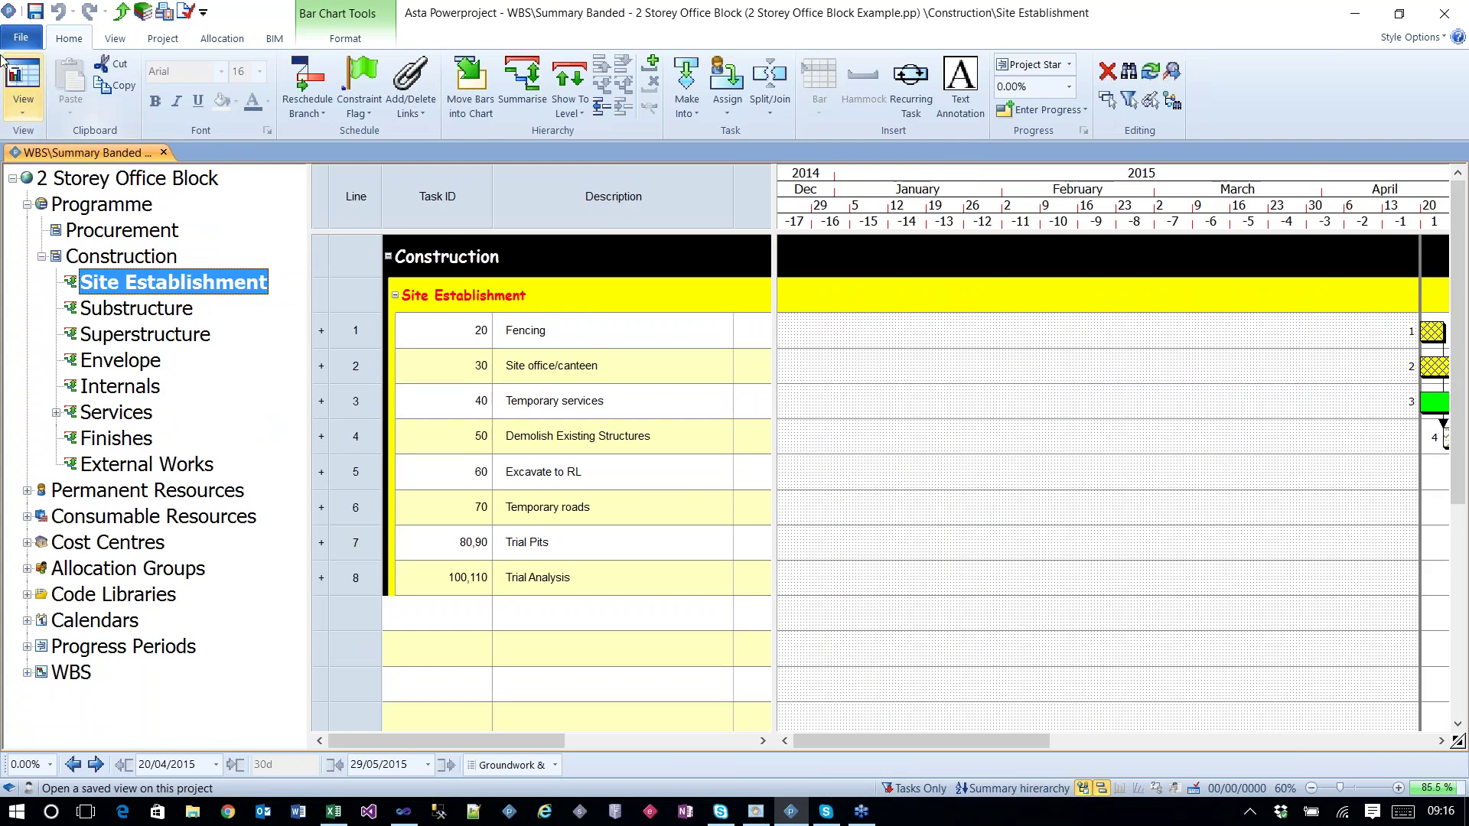
pyautogui.click(21, 36)
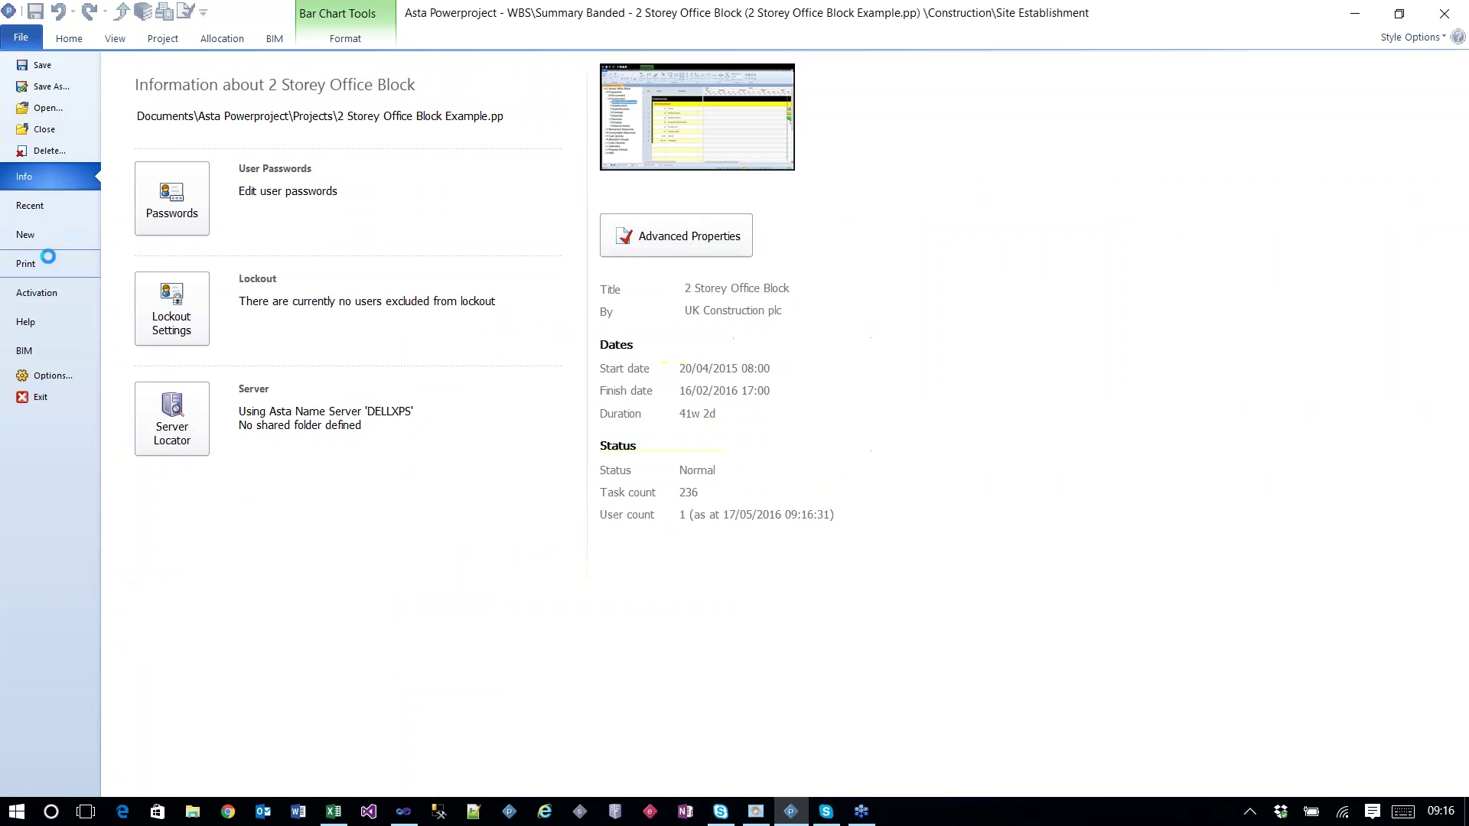
pyautogui.click(46, 261)
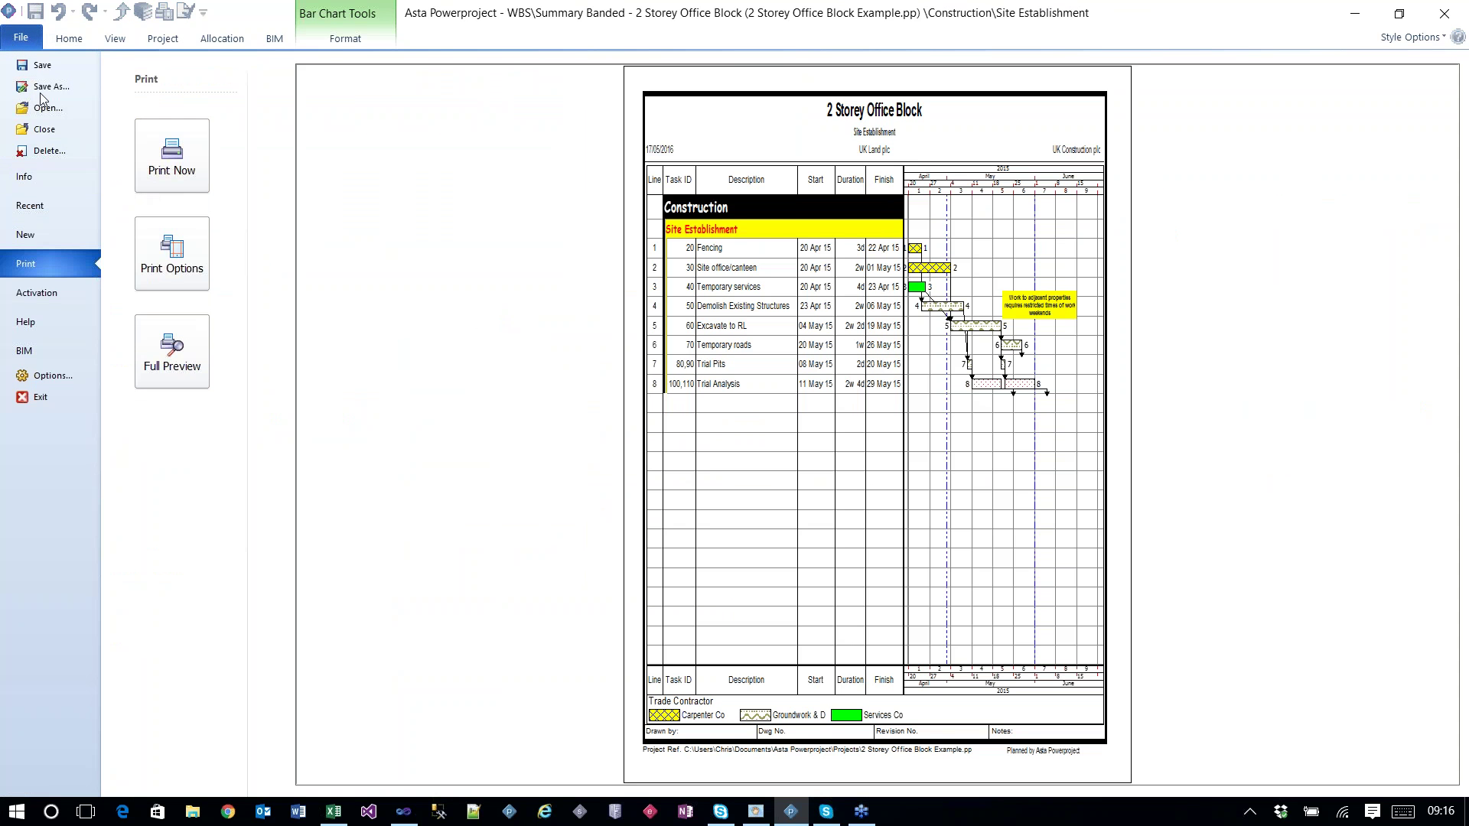
pyautogui.press('Escape')
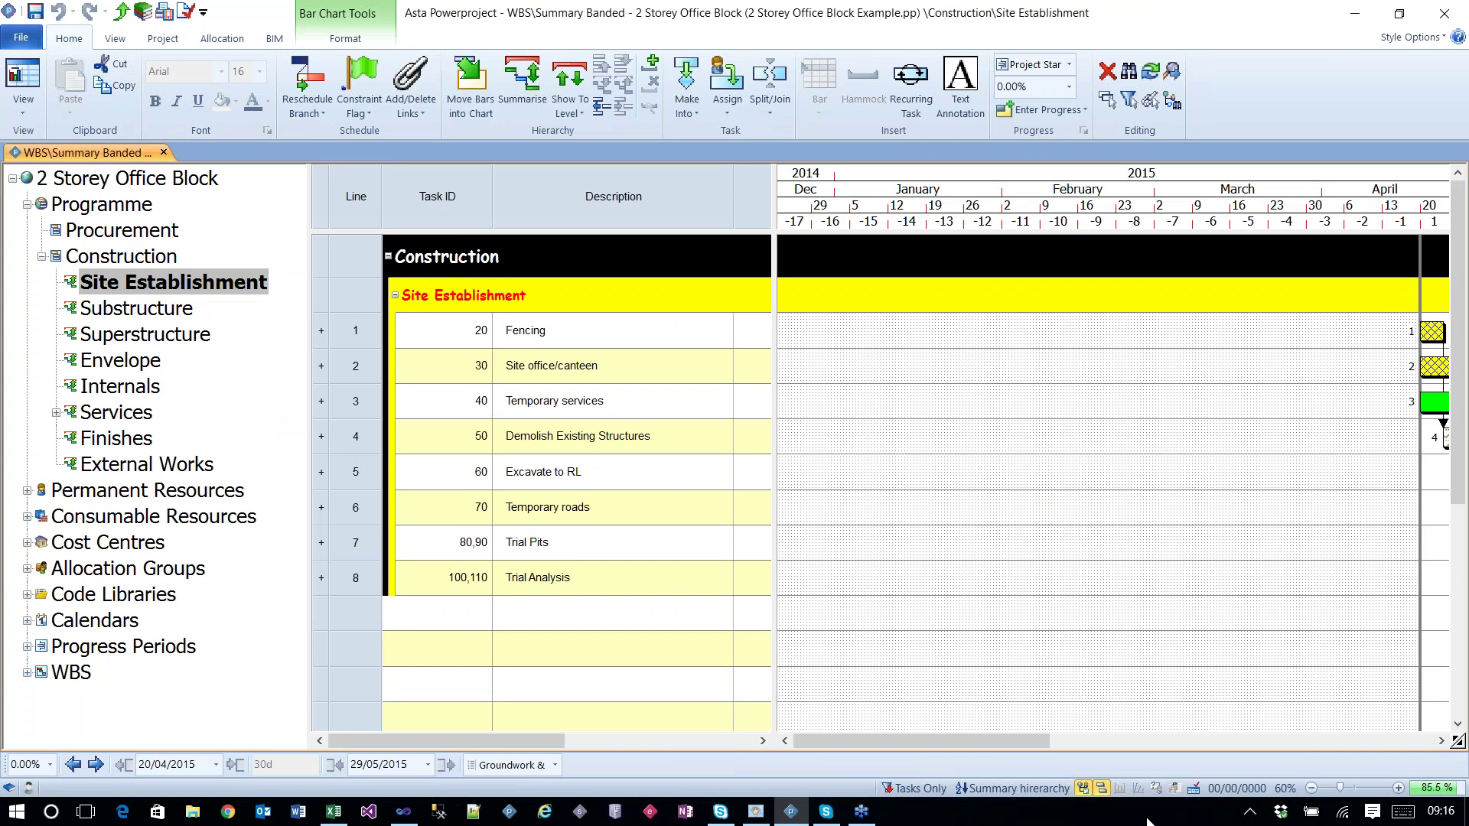
pyautogui.moveTo(981, 737); pyautogui.dragTo(1219, 757)
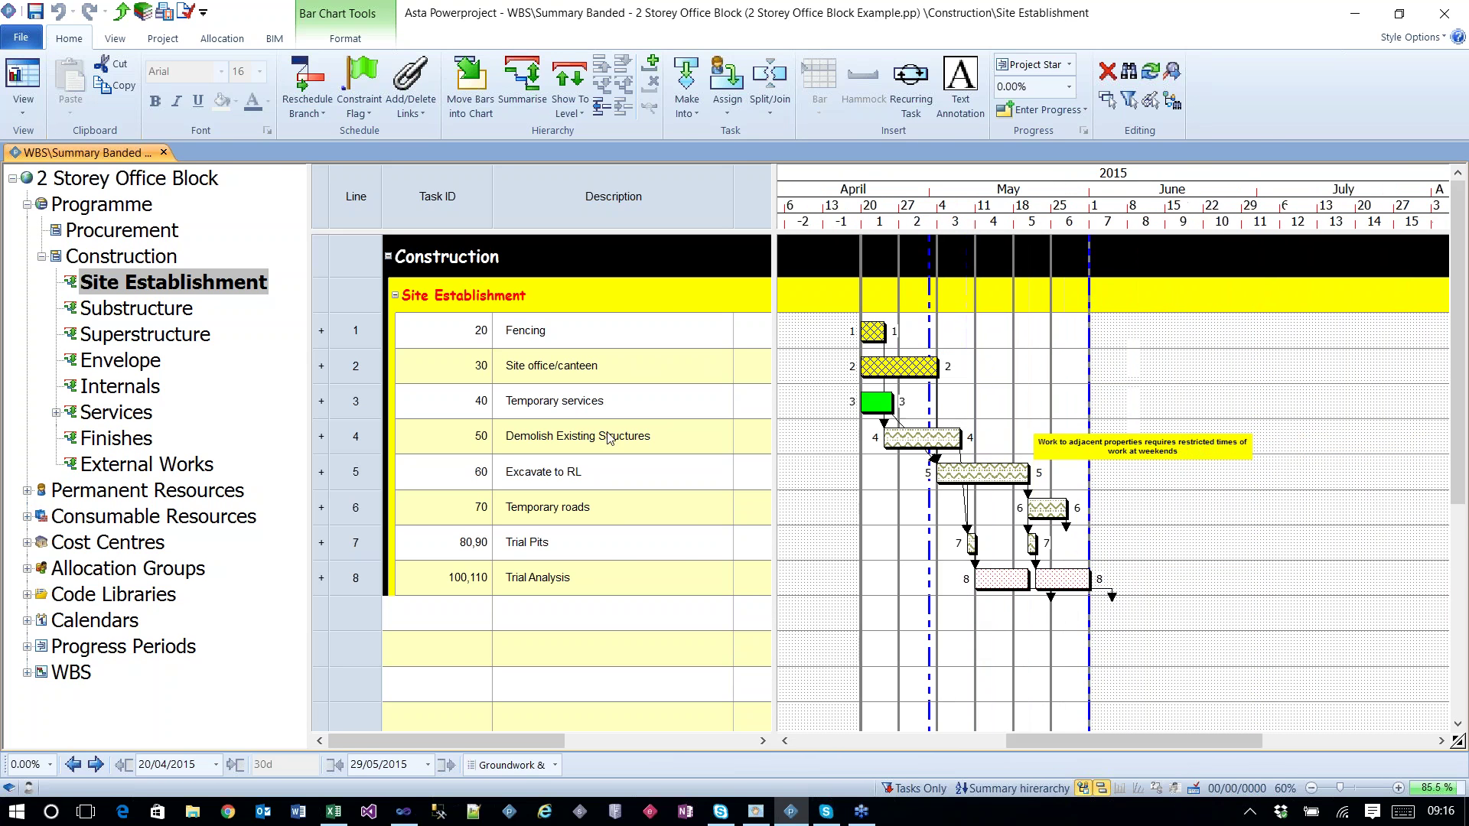
# Step: Create a new project from the Construction Template with the file name test, overwriting the existing file
pyautogui.click(25, 40)
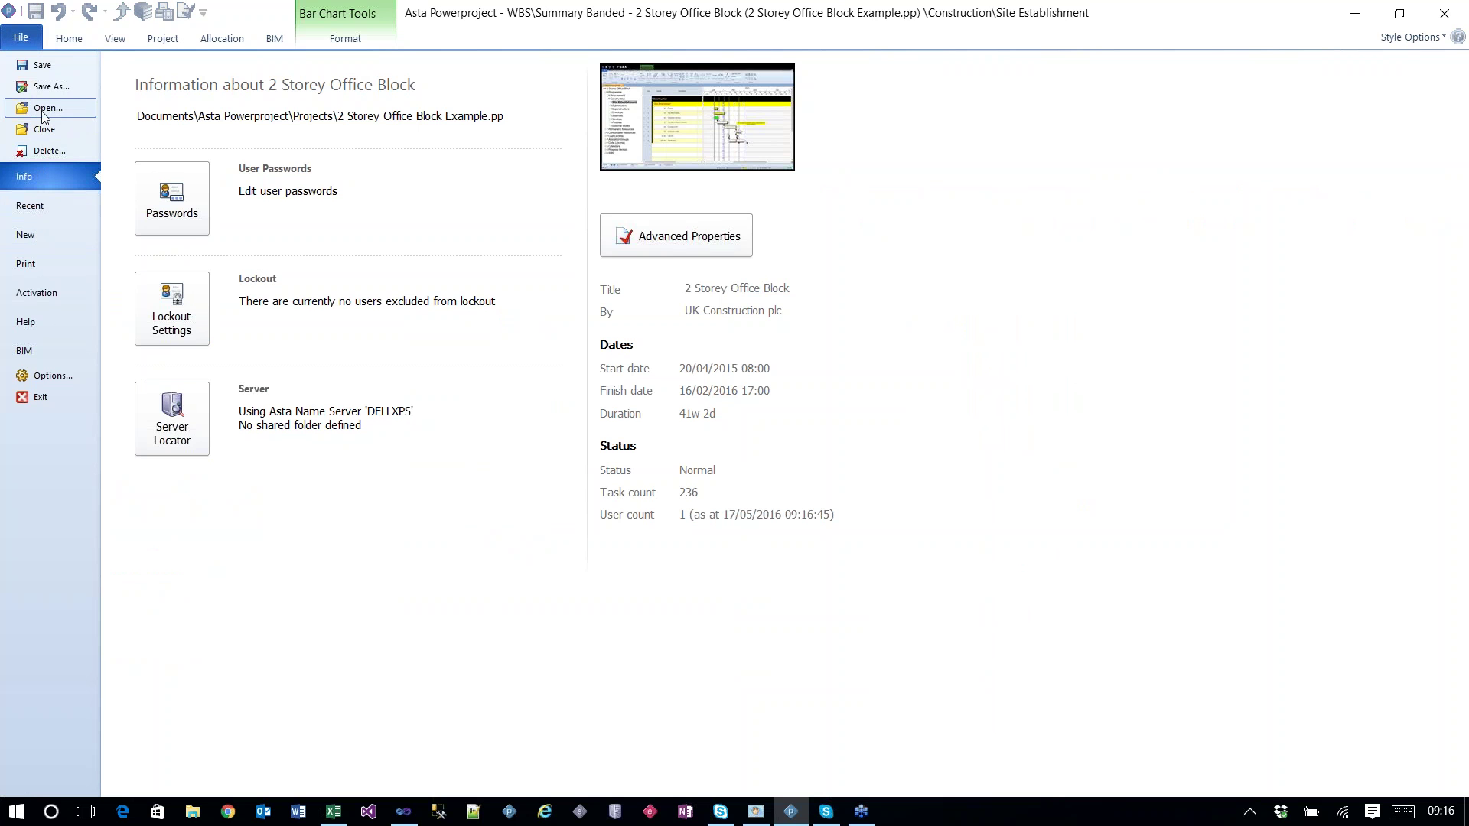
pyautogui.click(43, 231)
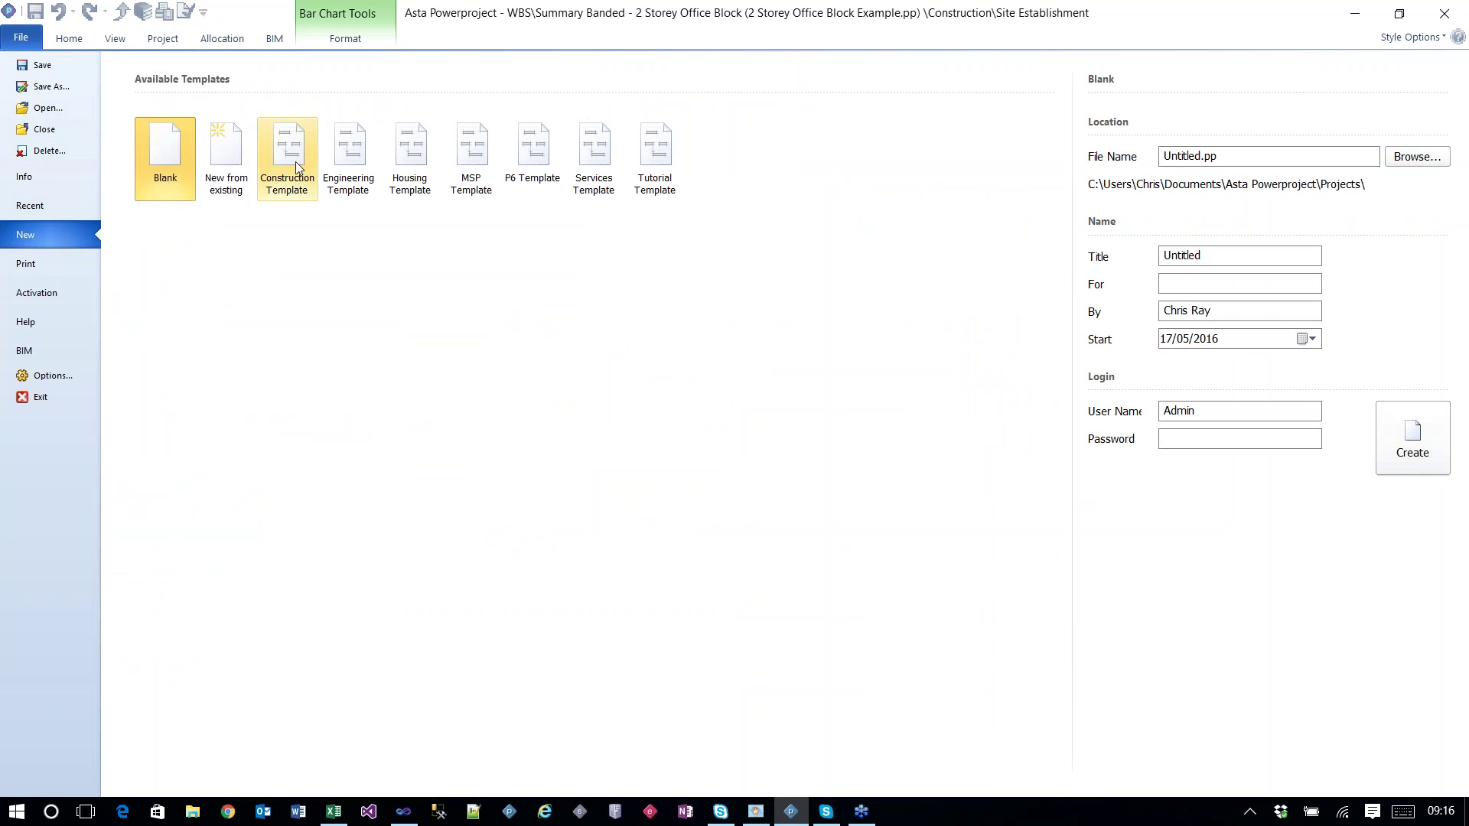
pyautogui.doubleClick(1193, 156)
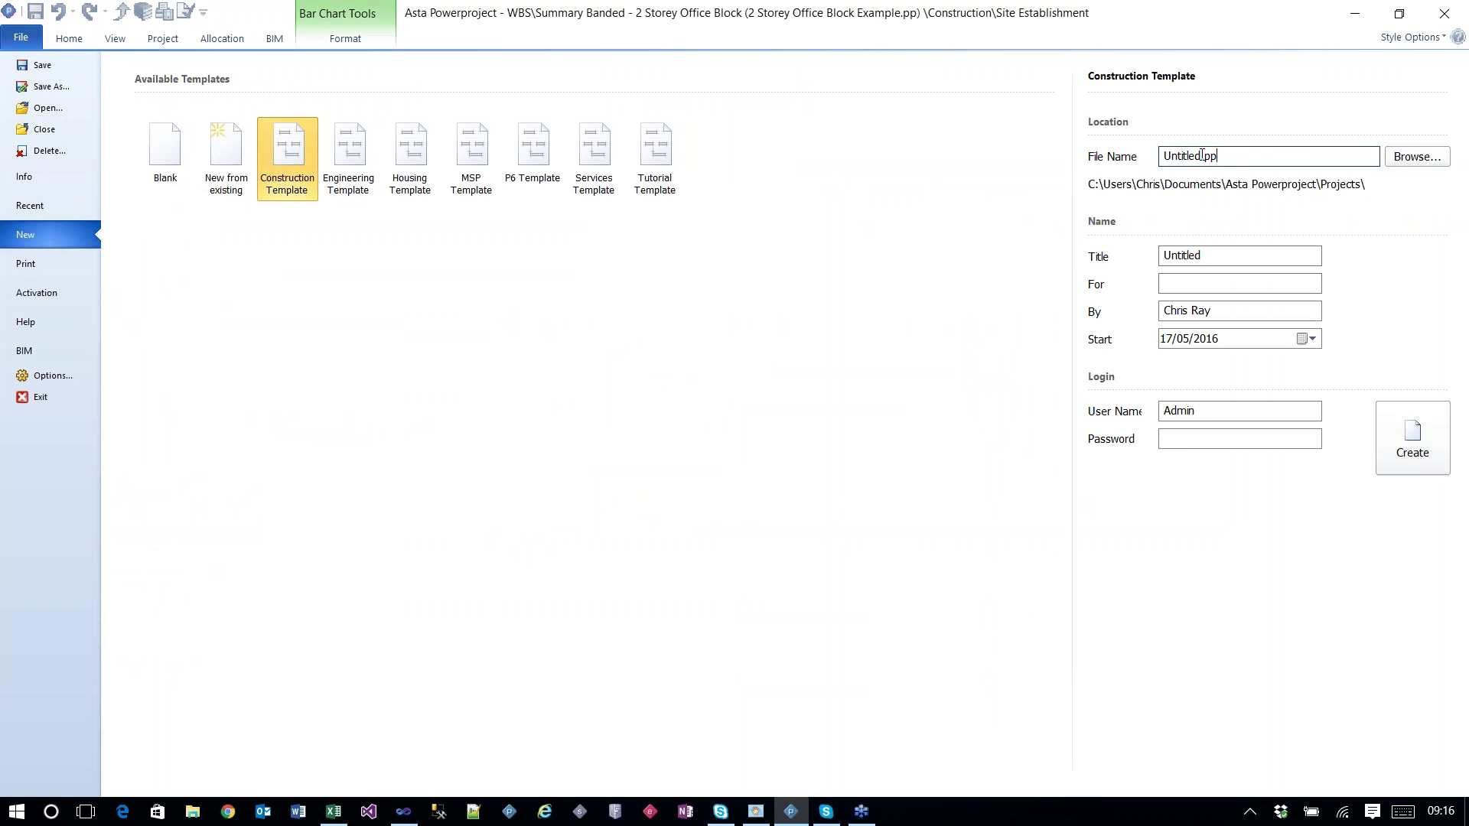
pyautogui.write('test')
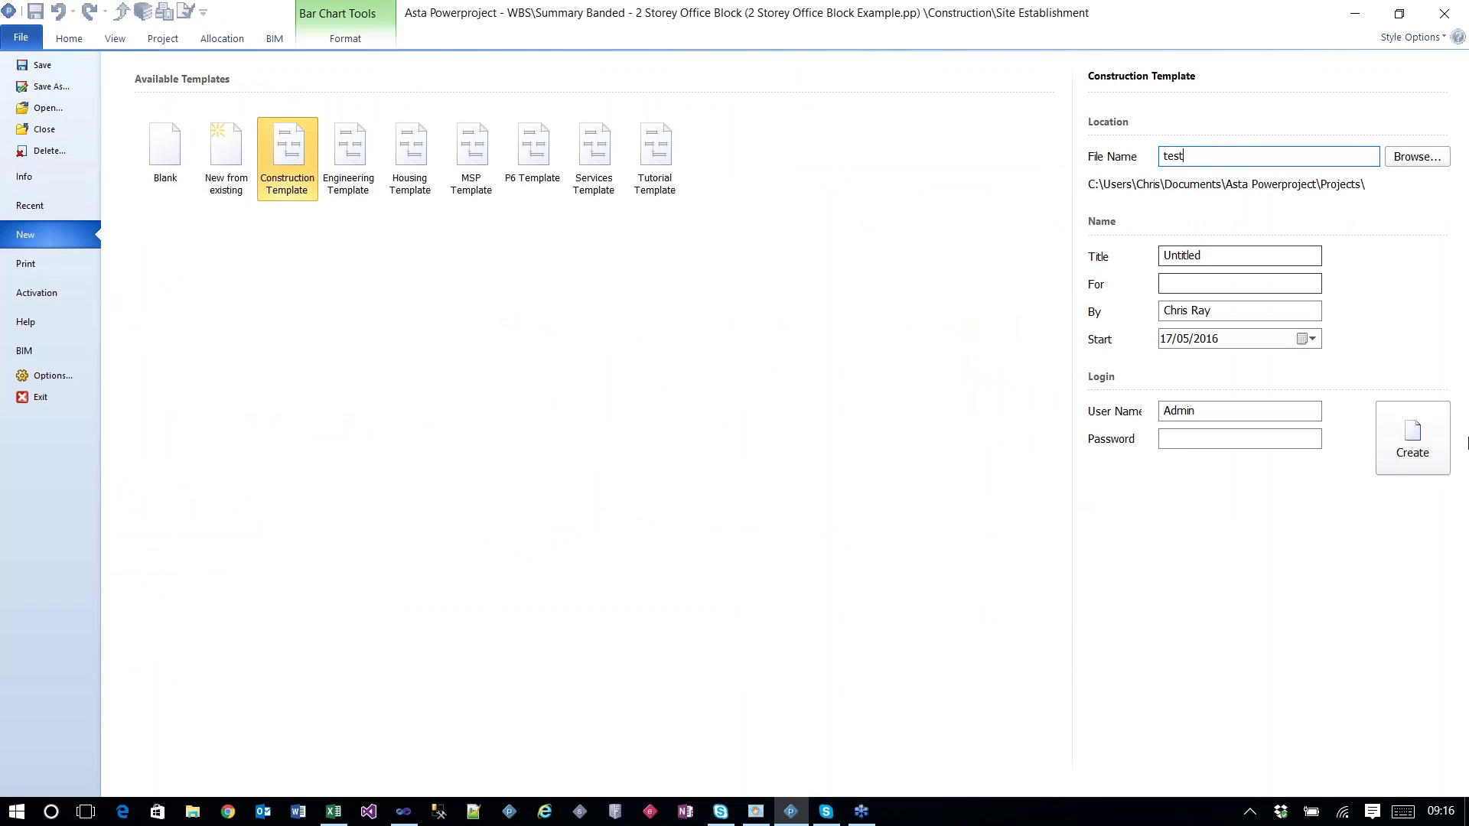
pyautogui.click(1394, 448)
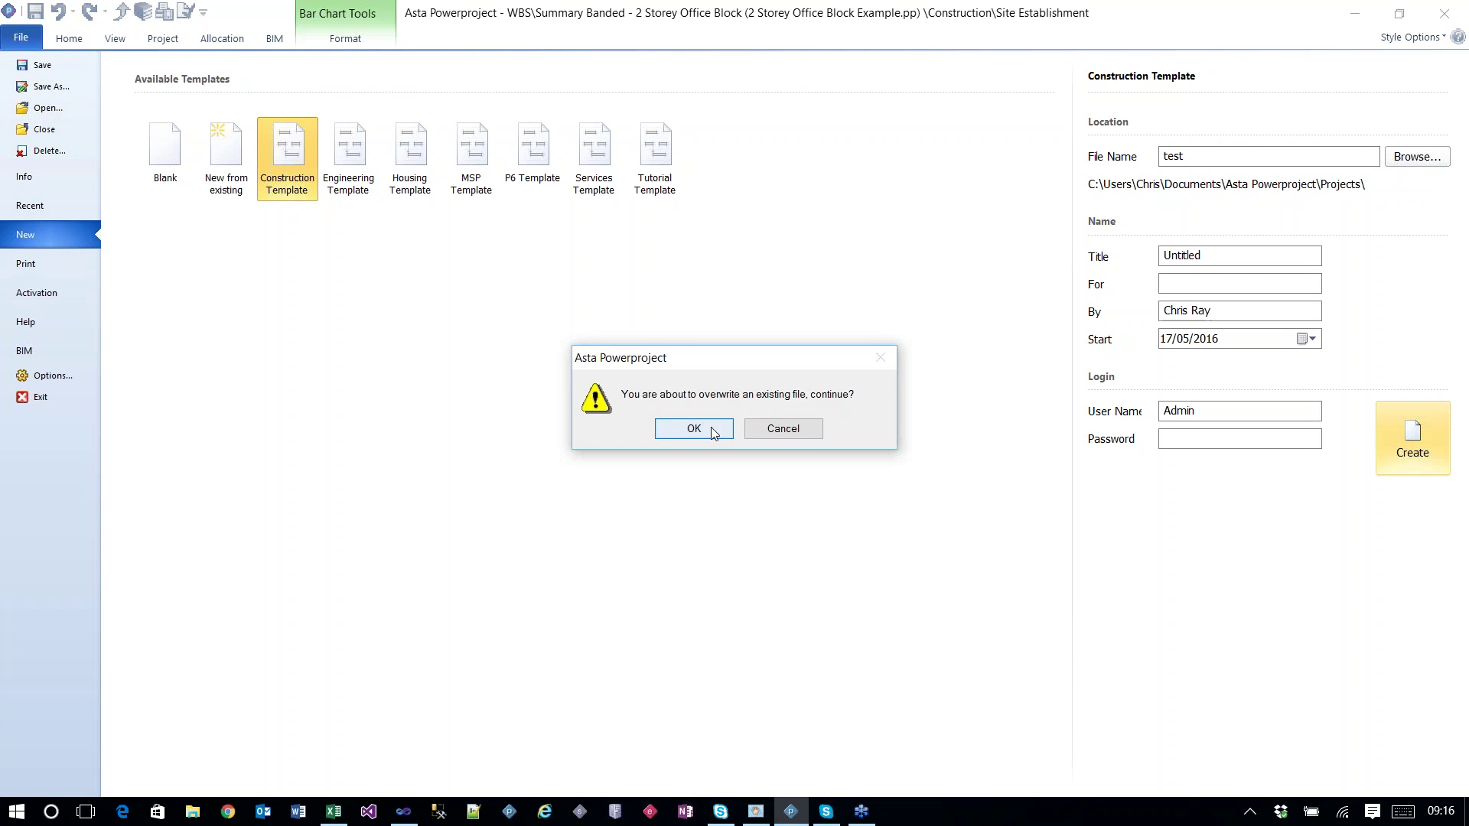
pyautogui.click(716, 430)
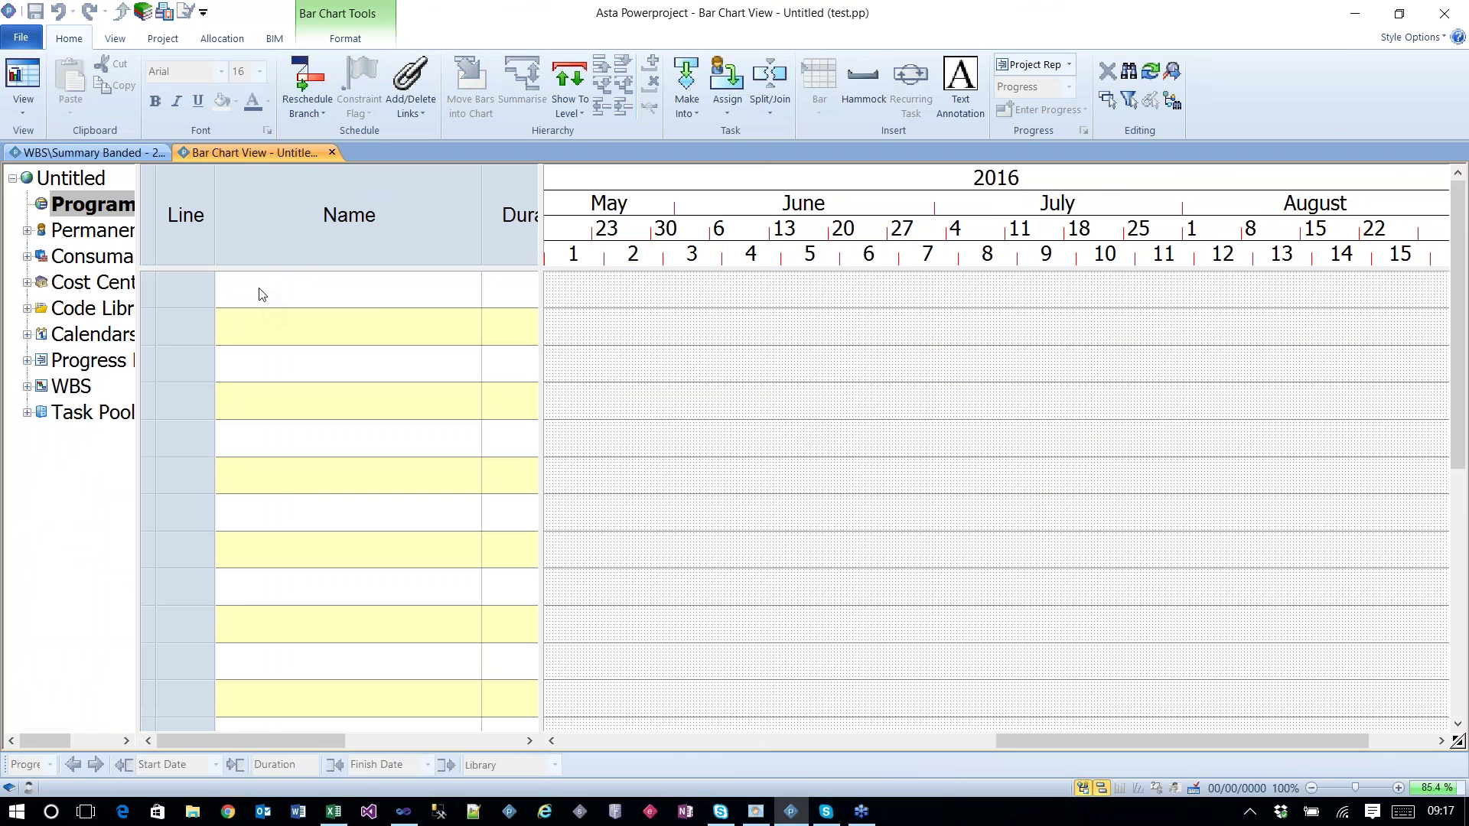
# Step: Draw six separate short tasks on a single bar named New Line, spread from early June to late July 2016
pyautogui.click(375, 290)
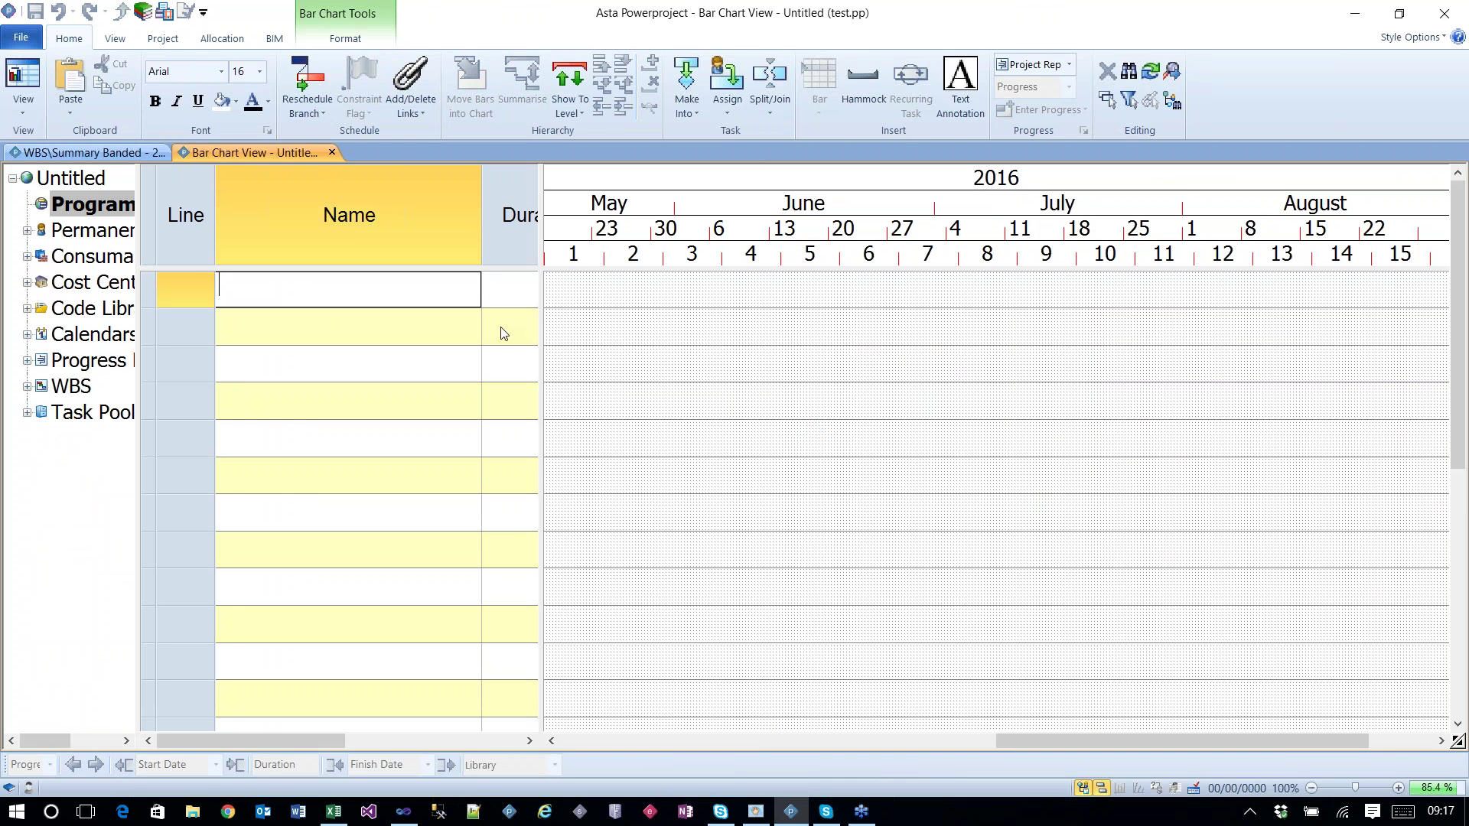
pyautogui.write('New Line')
pyautogui.click(668, 329)
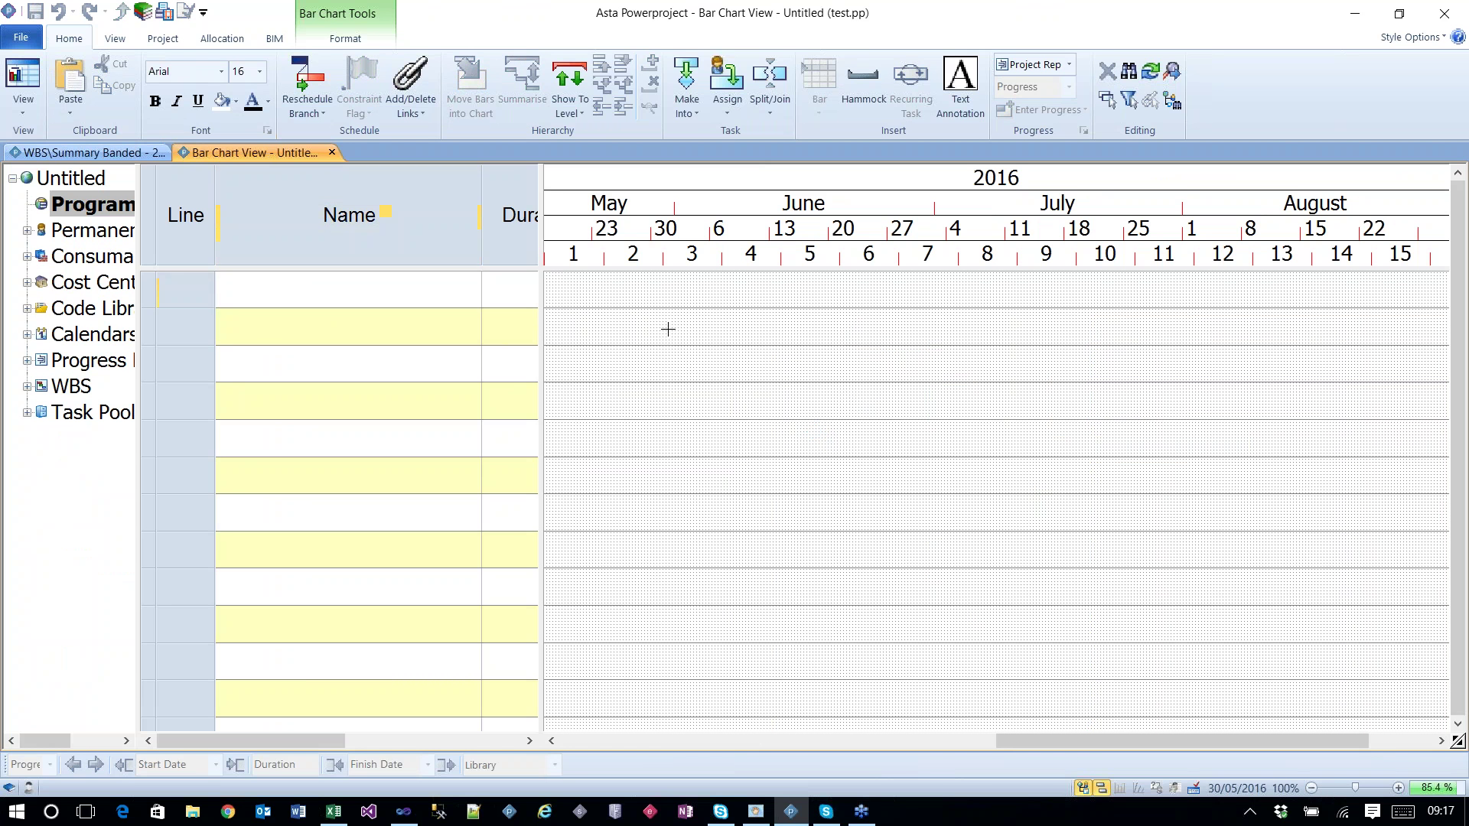
pyautogui.moveTo(698, 299); pyautogui.dragTo(736, 299)
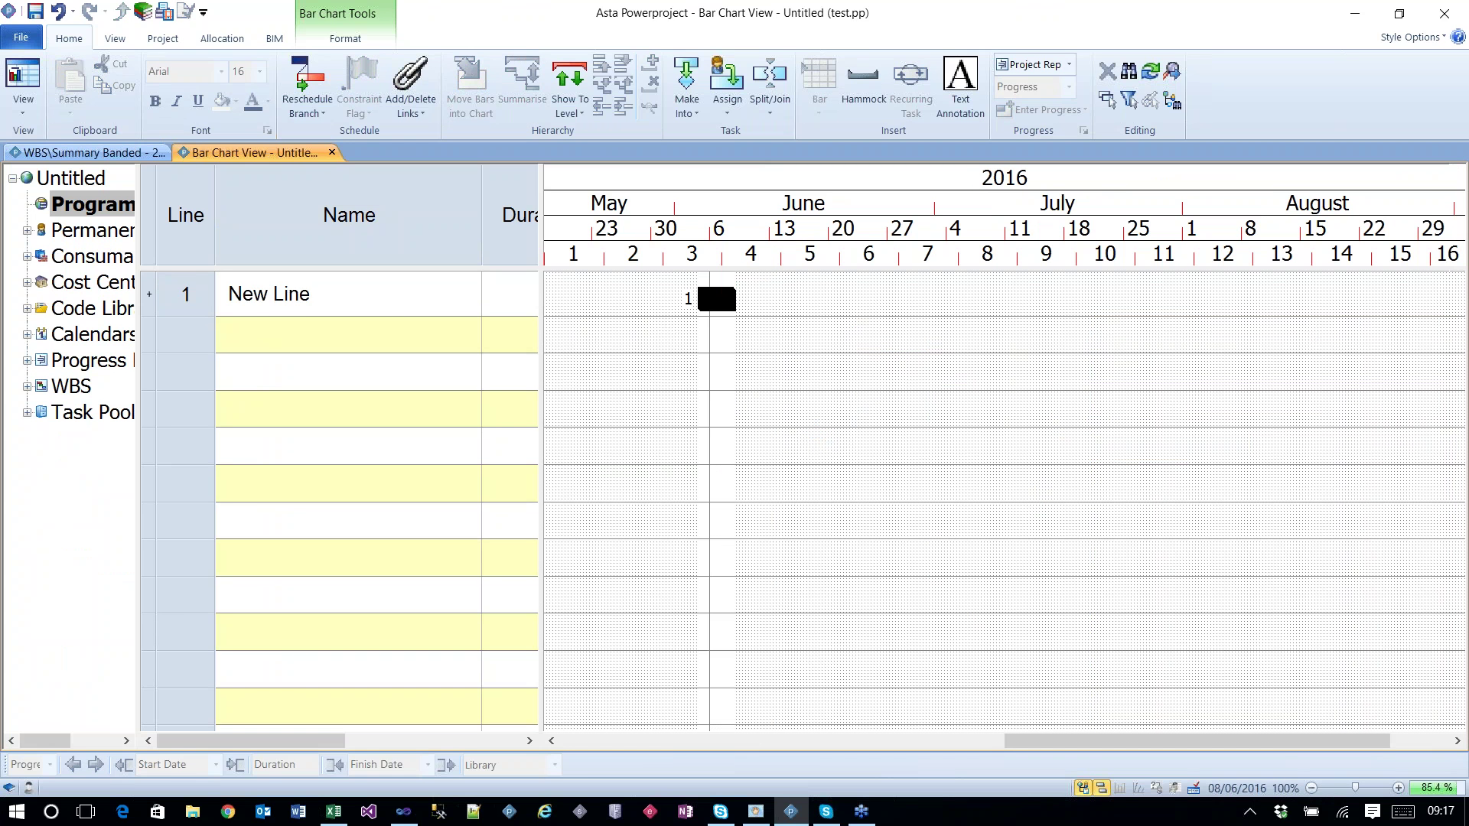
pyautogui.click(754, 406)
pyautogui.moveTo(761, 299); pyautogui.dragTo(806, 298)
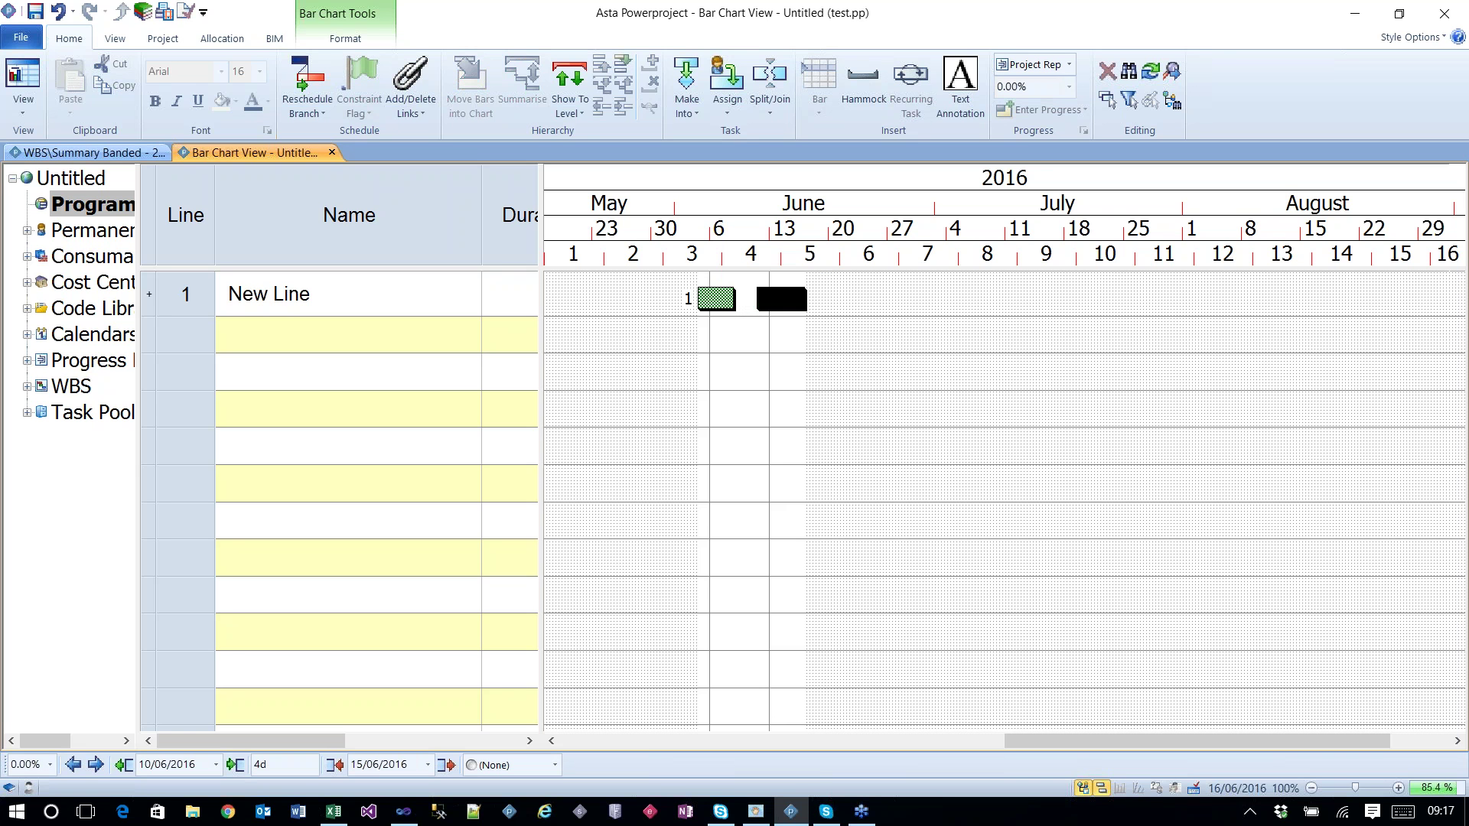
pyautogui.moveTo(853, 299); pyautogui.dragTo(1125, 297)
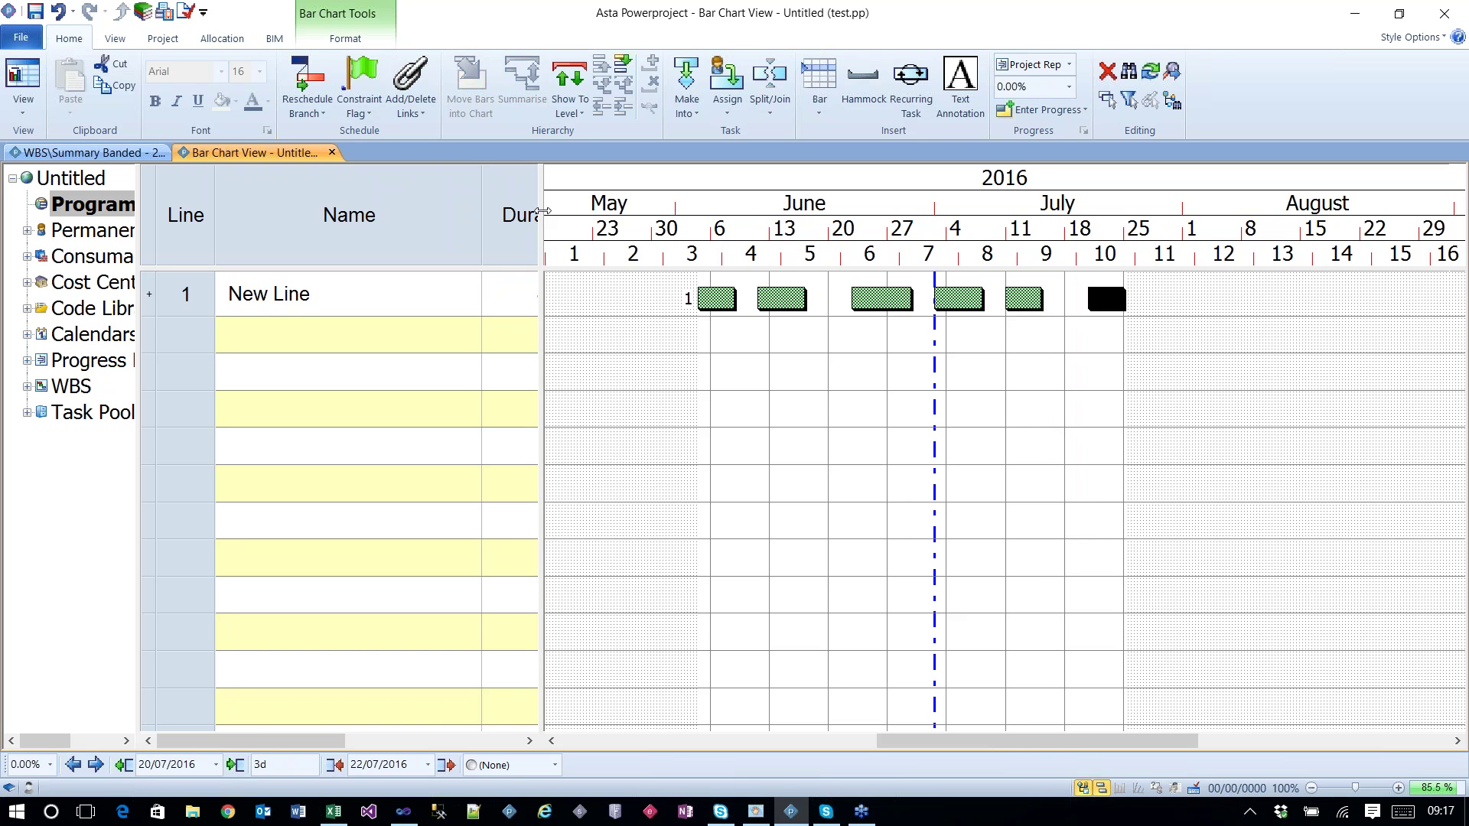
# Step: Reveal the Duration column and select the first three tasks on the bar one by one to examine them individually
pyautogui.moveTo(542, 211); pyautogui.dragTo(647, 210)
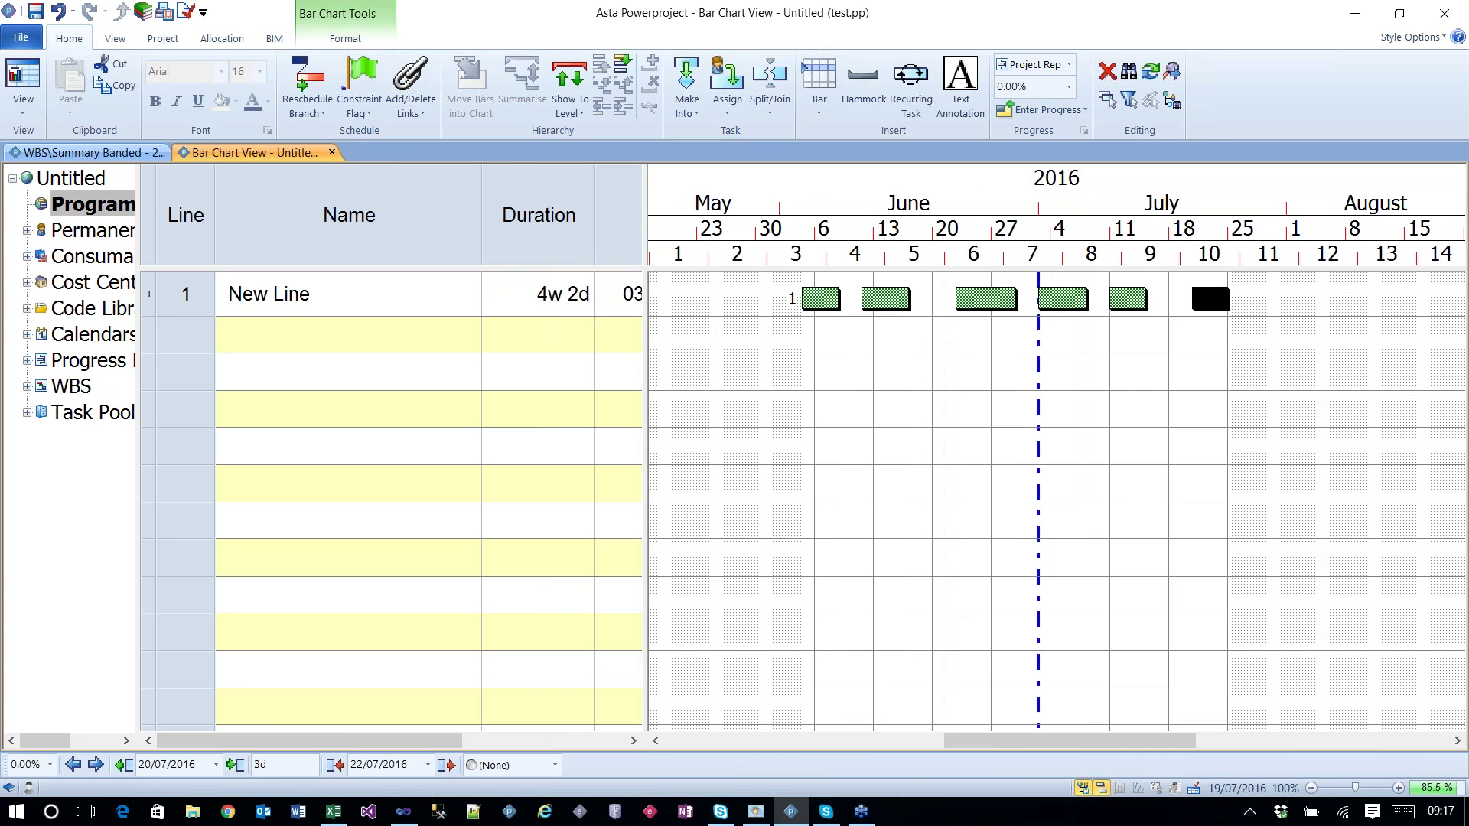
pyautogui.click(821, 297)
pyautogui.click(885, 298)
pyautogui.click(973, 301)
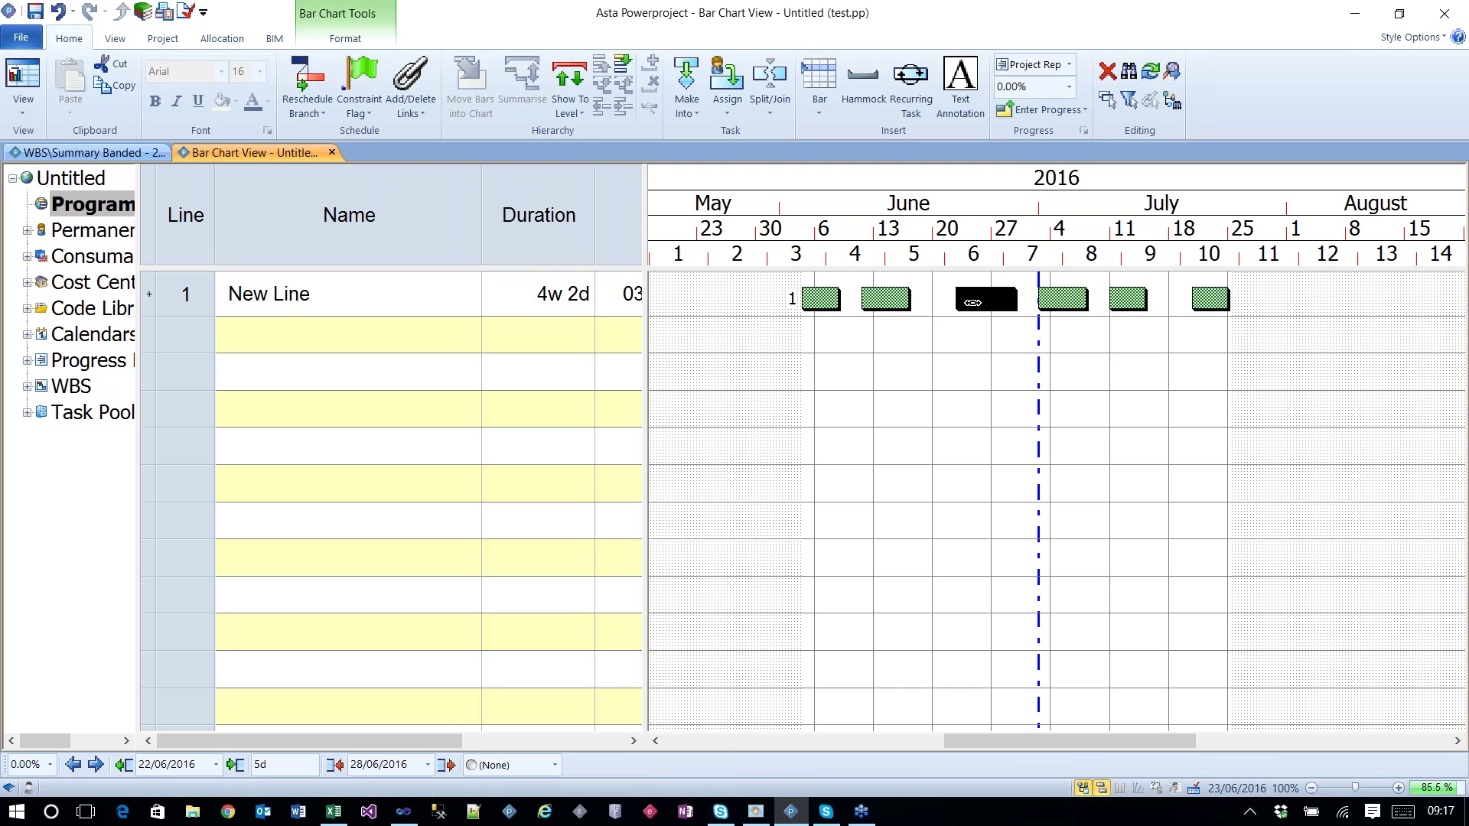
pyautogui.moveTo(972, 303); pyautogui.dragTo(973, 302)
# Step: Widen the project tree and expand Code Libraries to show the codes in the Procurement Stages library
pyautogui.moveTo(138, 338); pyautogui.dragTo(302, 338)
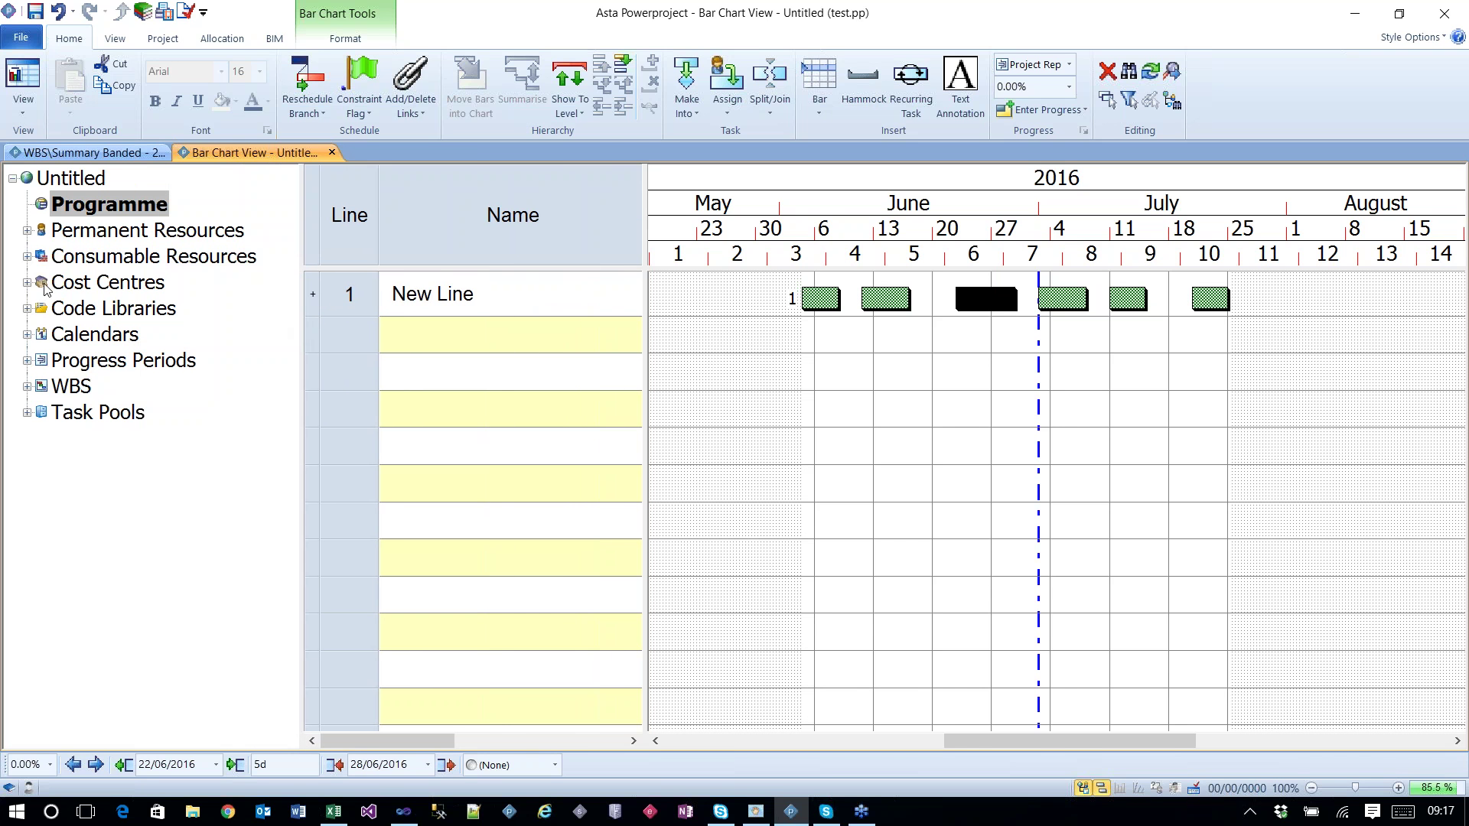
pyautogui.click(26, 310)
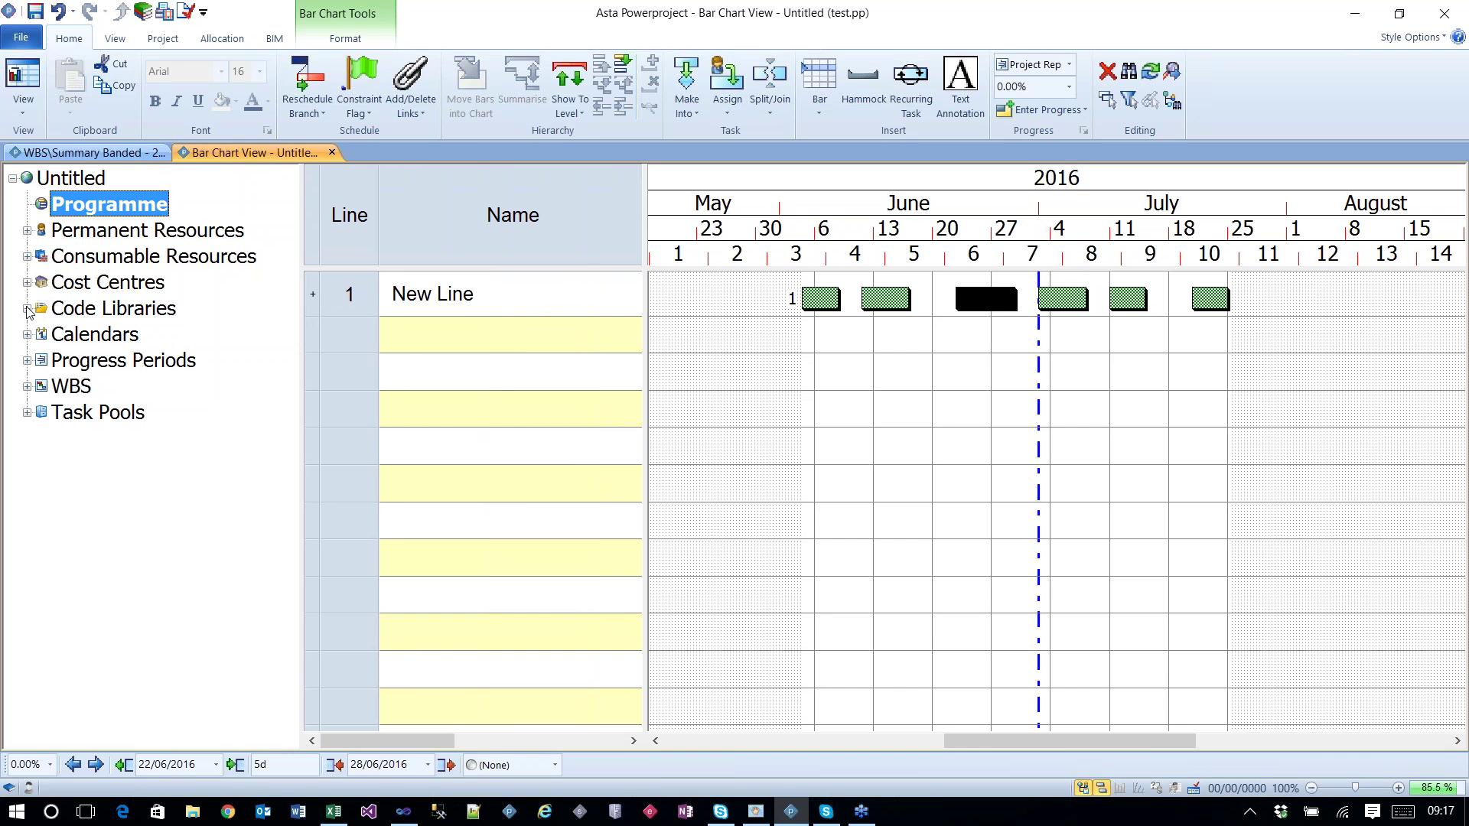
pyautogui.click(26, 310)
pyautogui.click(42, 441)
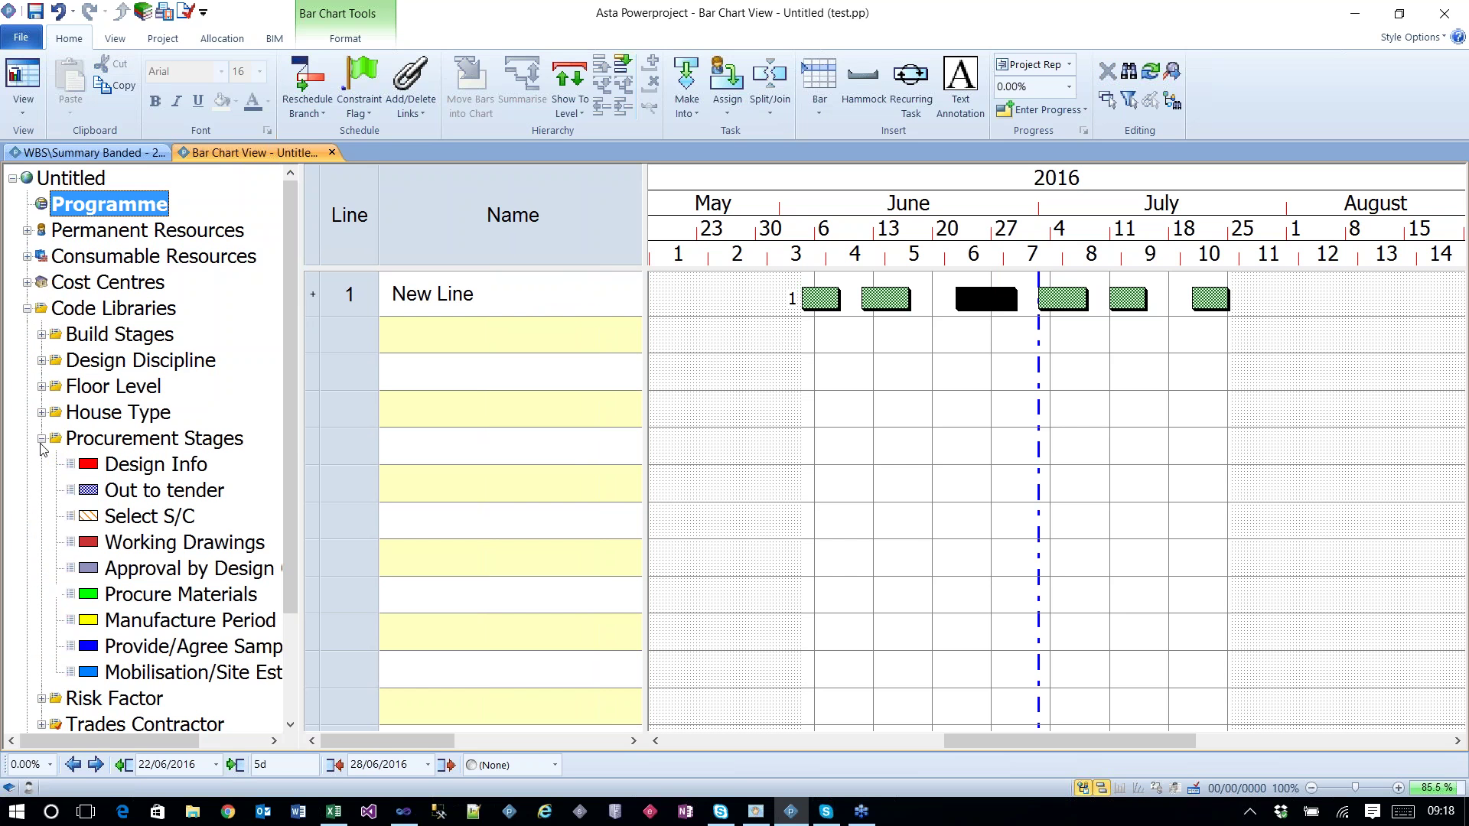
pyautogui.moveTo(296, 447); pyautogui.dragTo(295, 493)
# Step: Make Procurement Stages the visible library, assigning Design Info, Out to tender, Select S/C, Working Drawings and Approval by Design Consultants to tasks 1, 2, 4, 5 and 6
pyautogui.moveTo(156, 412); pyautogui.dragTo(800, 300)
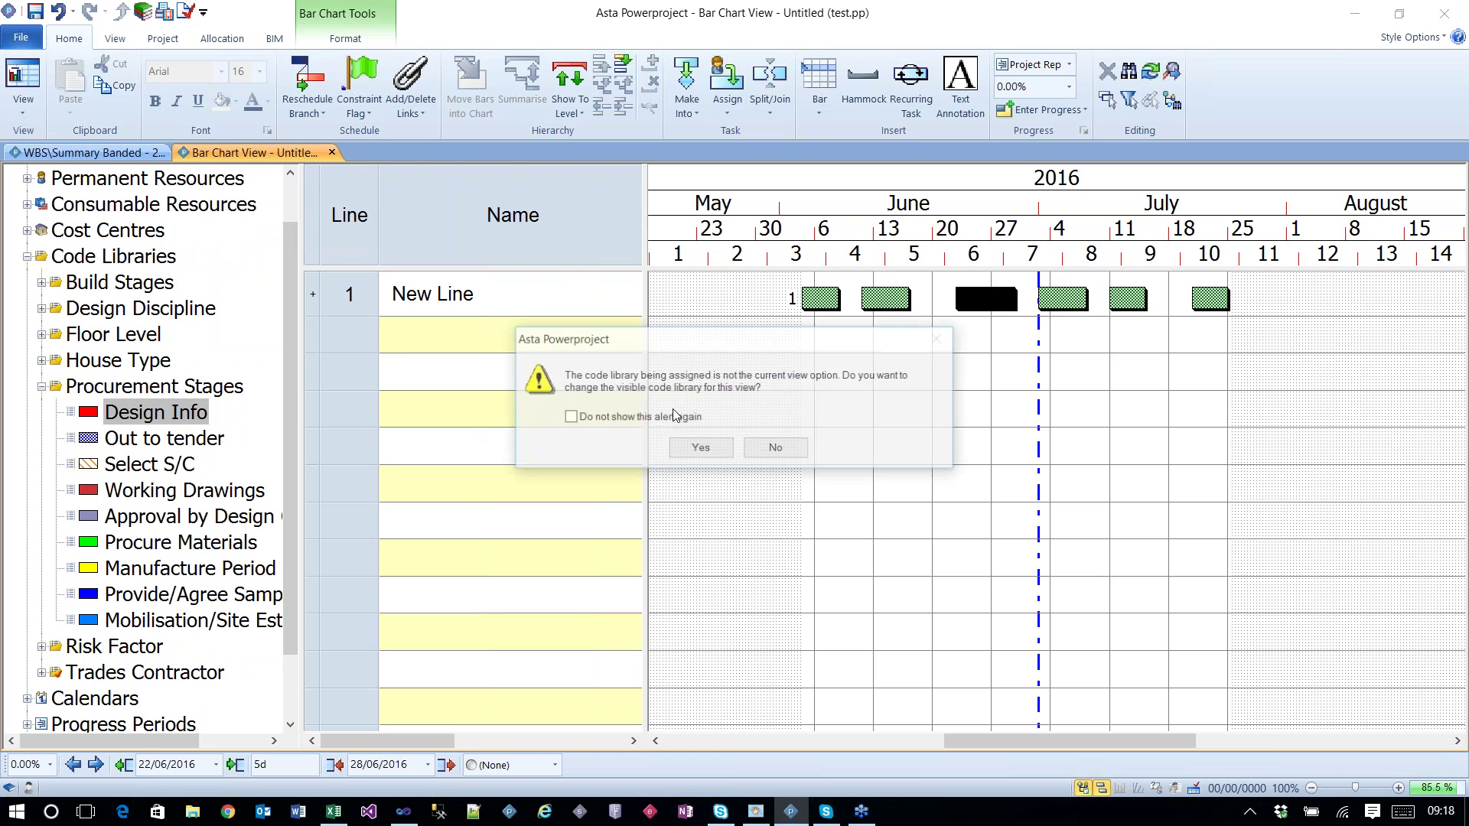
pyautogui.click(701, 448)
pyautogui.press('Down')
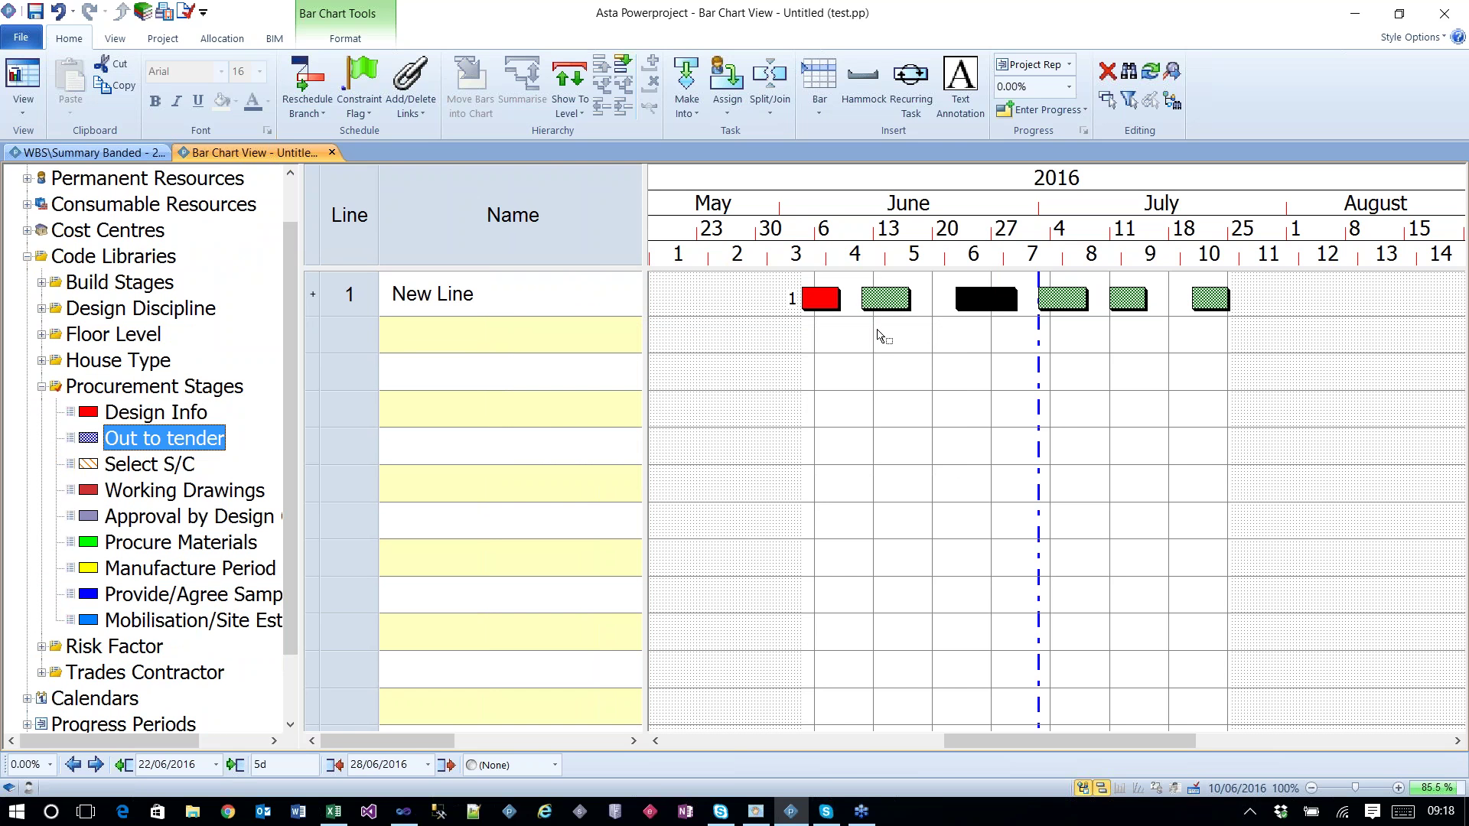
pyautogui.moveTo(880, 337)
pyautogui.mouseDown()
pyautogui.moveTo(895, 306)
pyautogui.moveTo(1060, 318)
pyautogui.moveTo(1062, 303)
pyautogui.mouseUp()
pyautogui.press('Down')
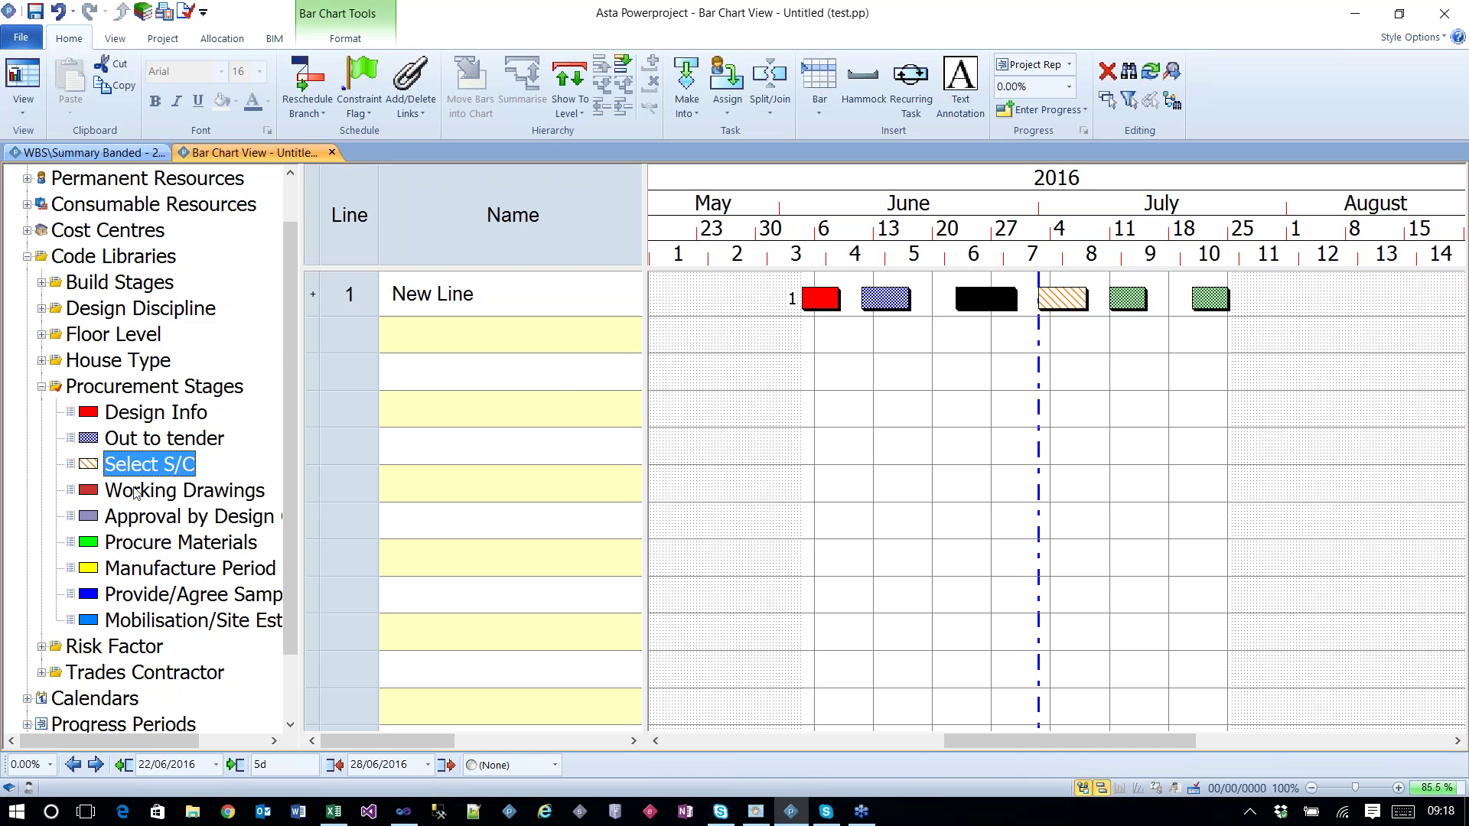
pyautogui.moveTo(135, 492); pyautogui.dragTo(1127, 300)
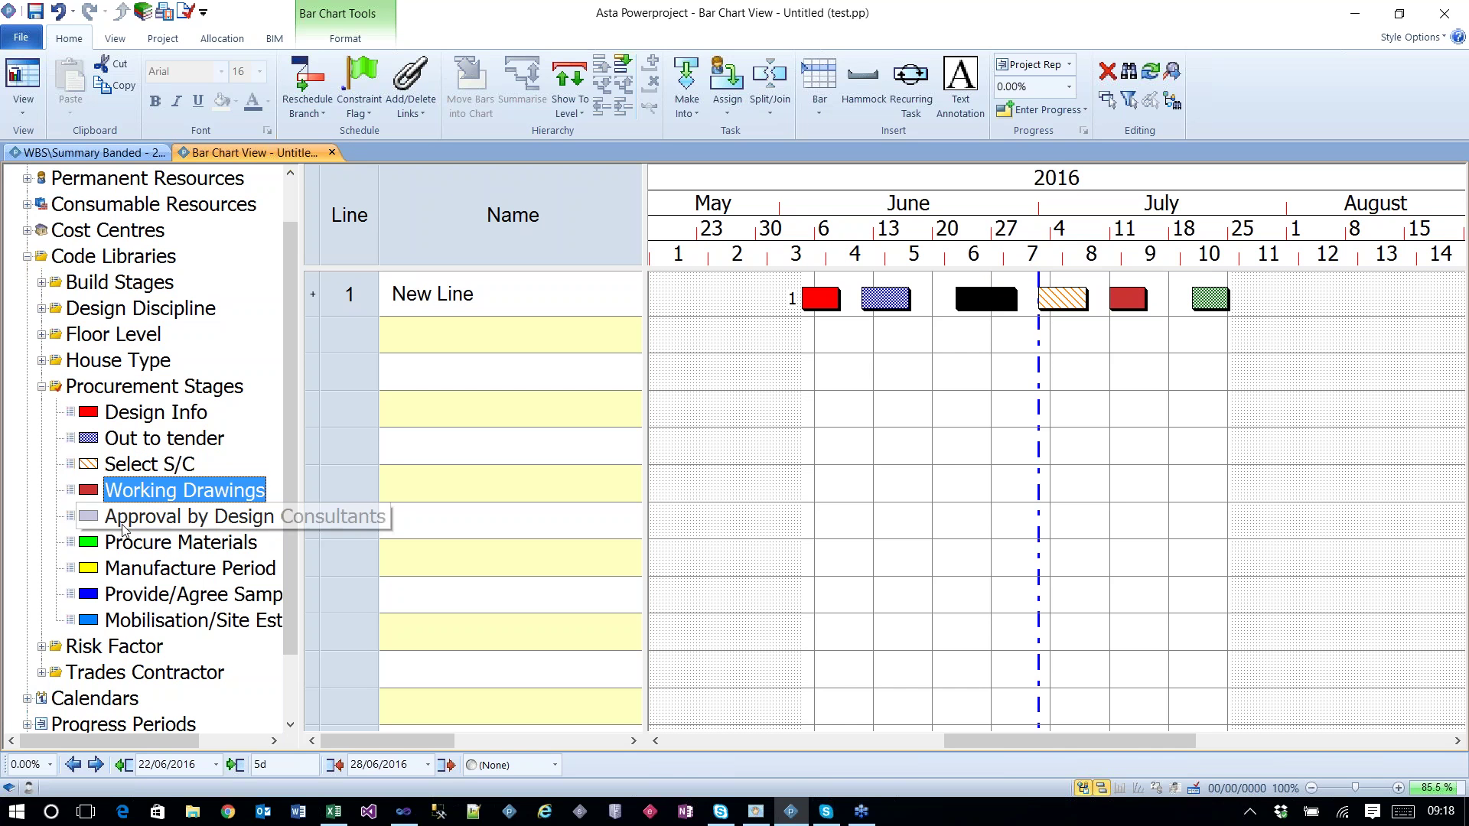
pyautogui.moveTo(160, 516); pyautogui.dragTo(1217, 312)
# Step: Draw two more short tasks at the end of the bar and assign them Procure Materials and Manufacture Period
pyautogui.moveTo(182, 542); pyautogui.dragTo(1275, 306)
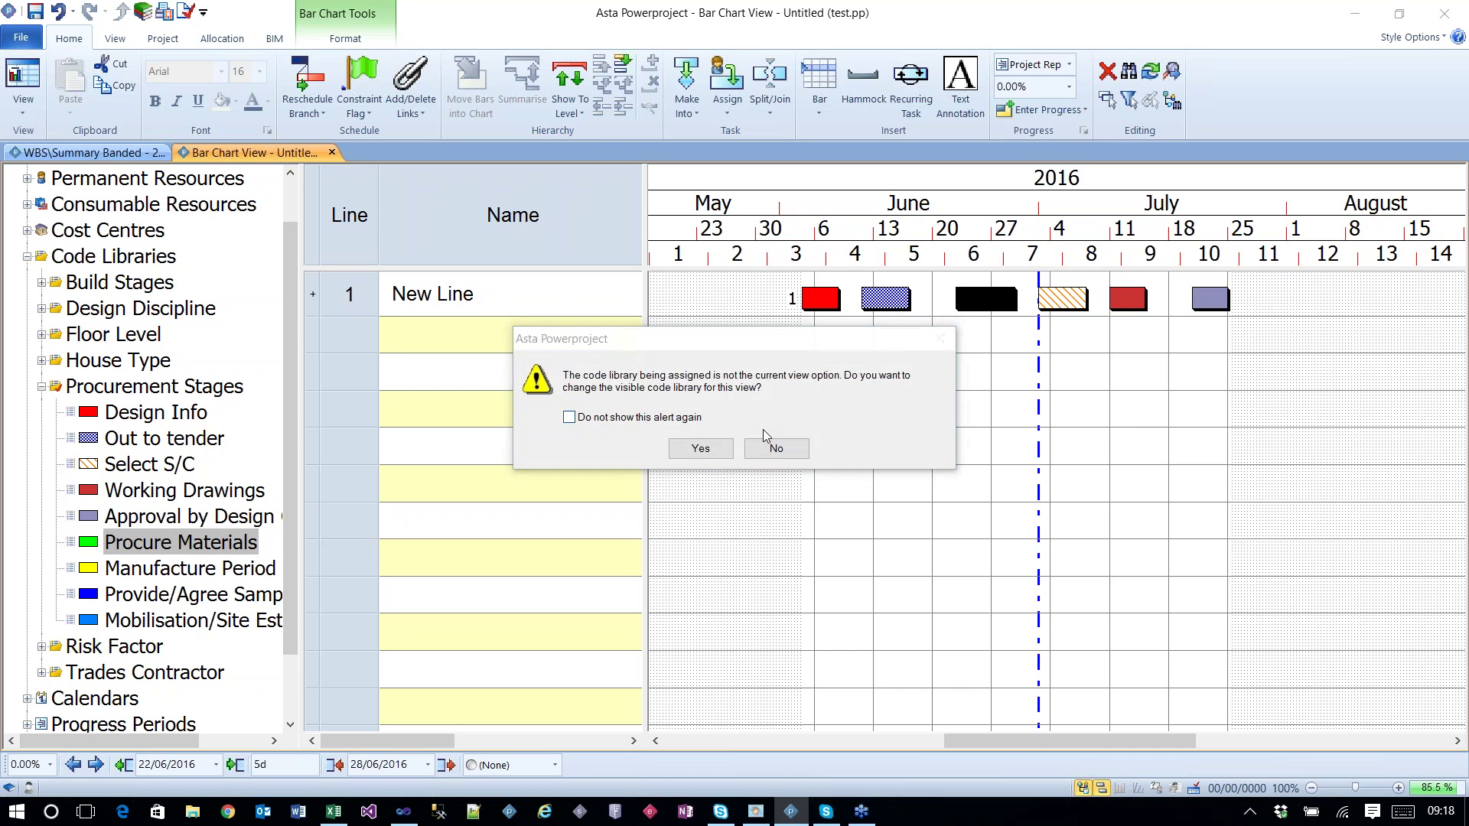
pyautogui.click(795, 453)
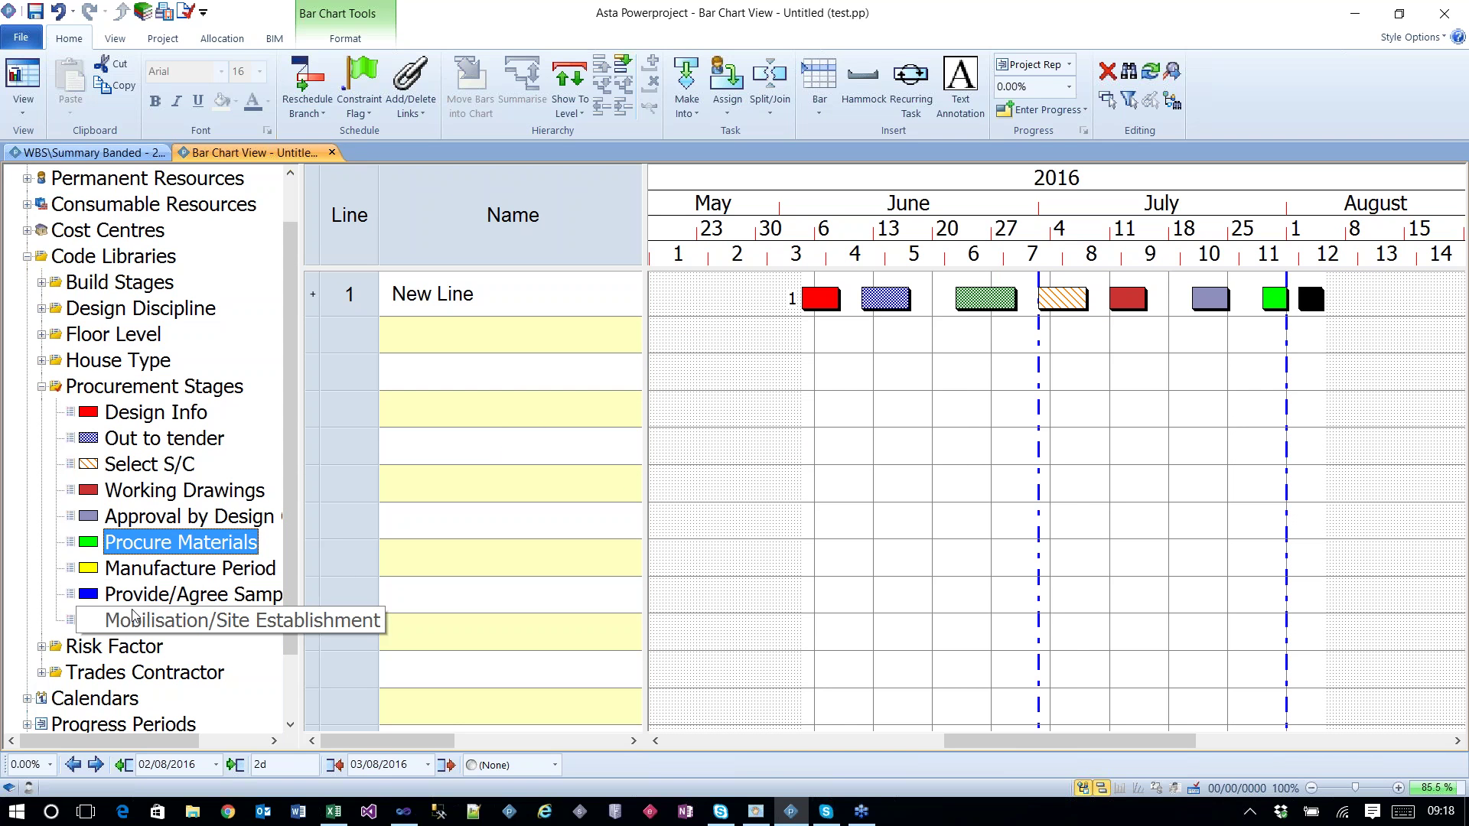
pyautogui.moveTo(191, 568); pyautogui.dragTo(1311, 306)
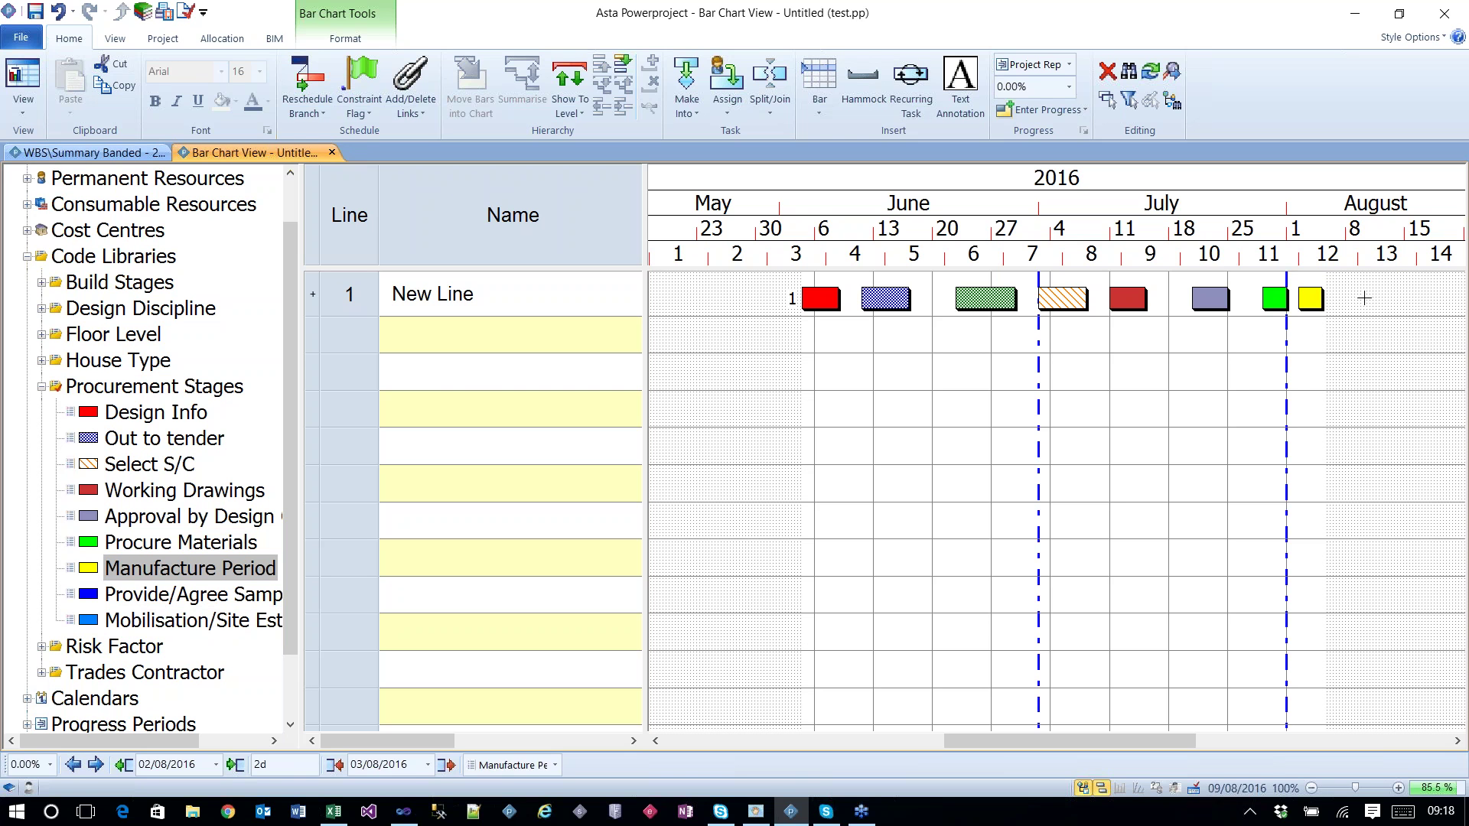
pyautogui.click(1365, 298)
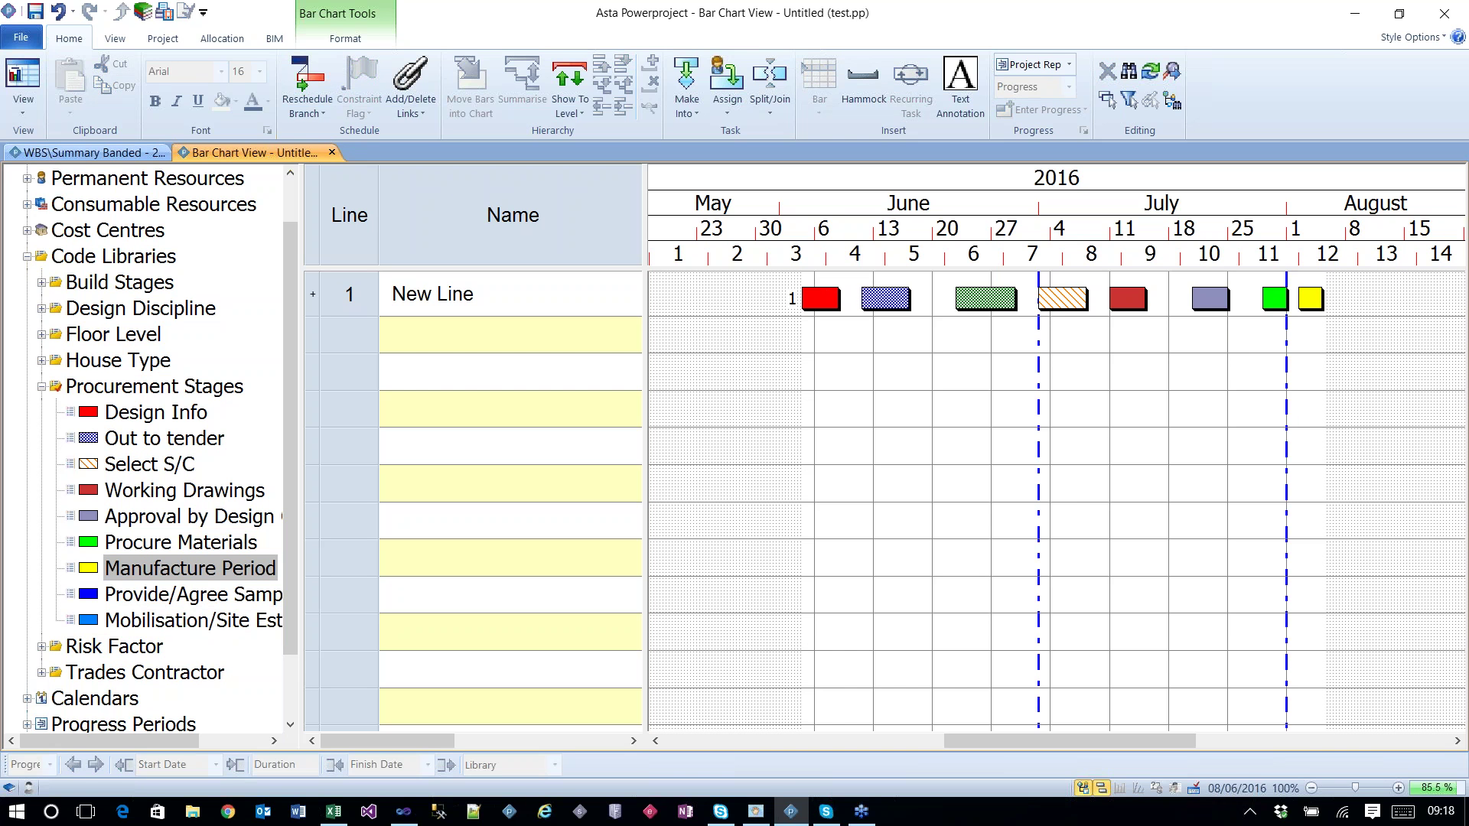
# Step: Close the gaps between the eight tasks so they run back to back from 22 June to 27 July 2016
pyautogui.click(821, 299)
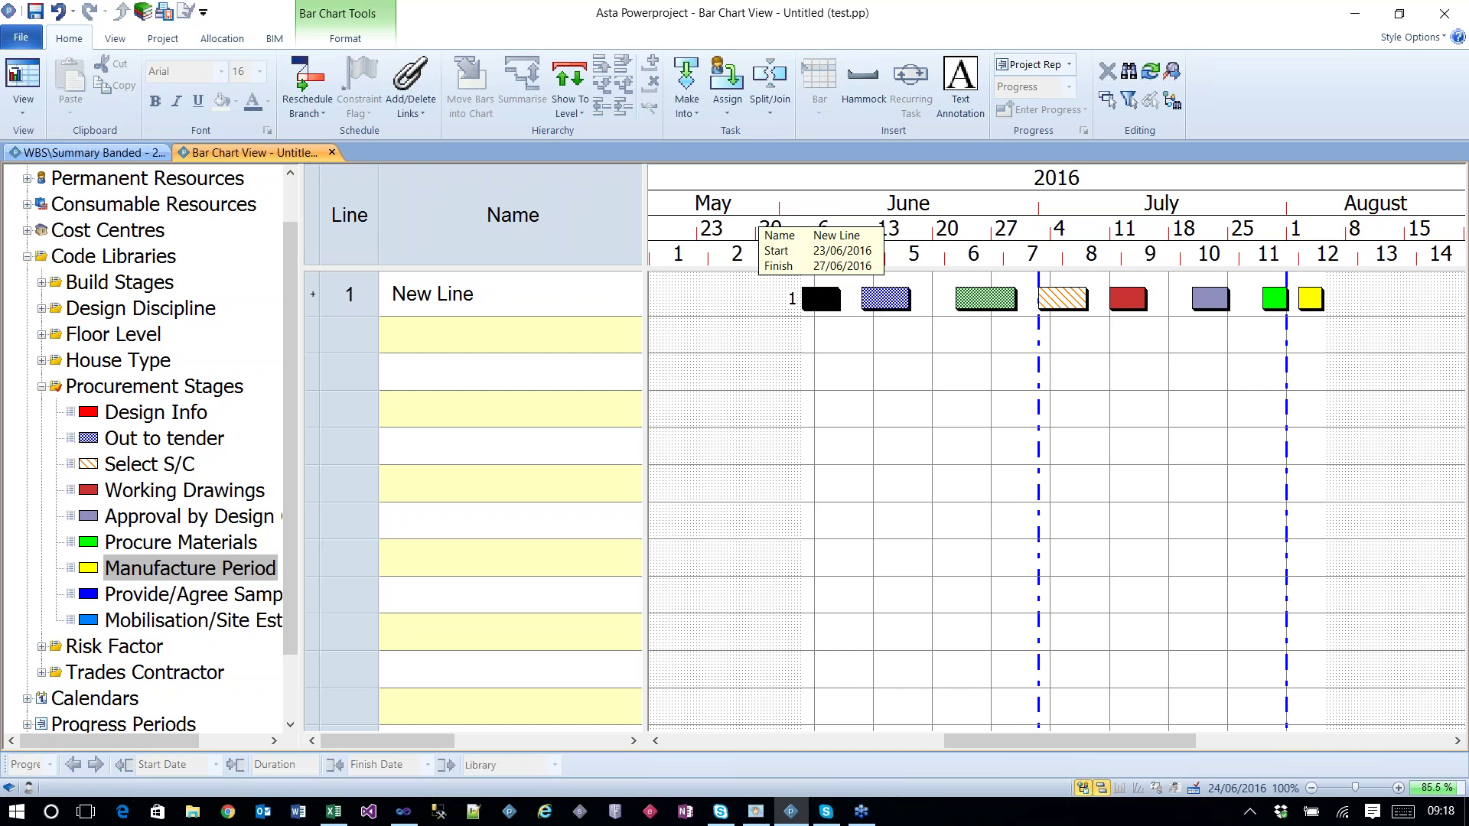
pyautogui.moveTo(974, 298); pyautogui.dragTo(984, 298)
pyautogui.moveTo(1313, 298); pyautogui.dragTo(1251, 300)
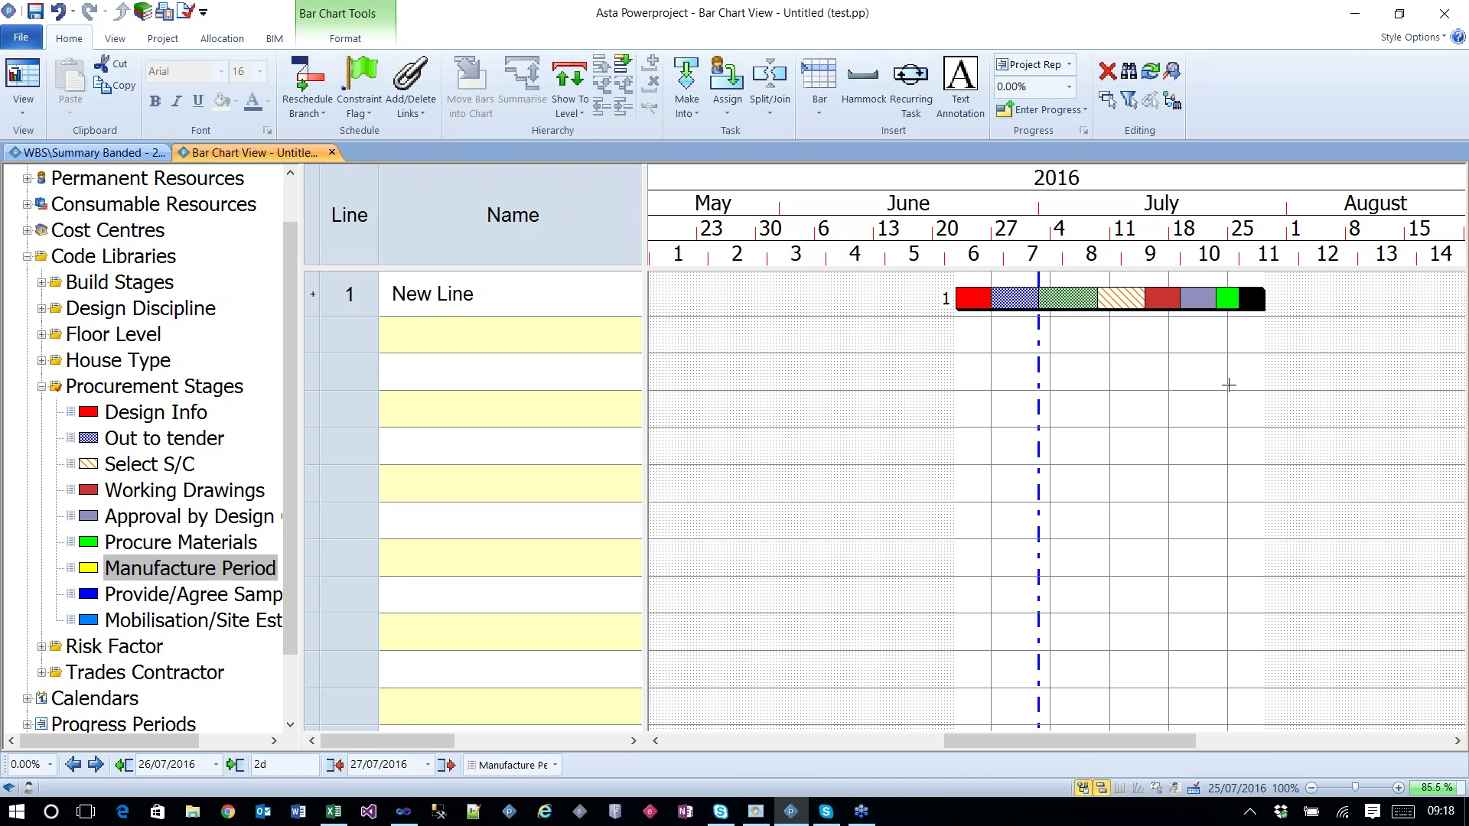
pyautogui.click(1229, 385)
# Step: Rename the bar on line 1 as Proc 1
pyautogui.click(507, 297)
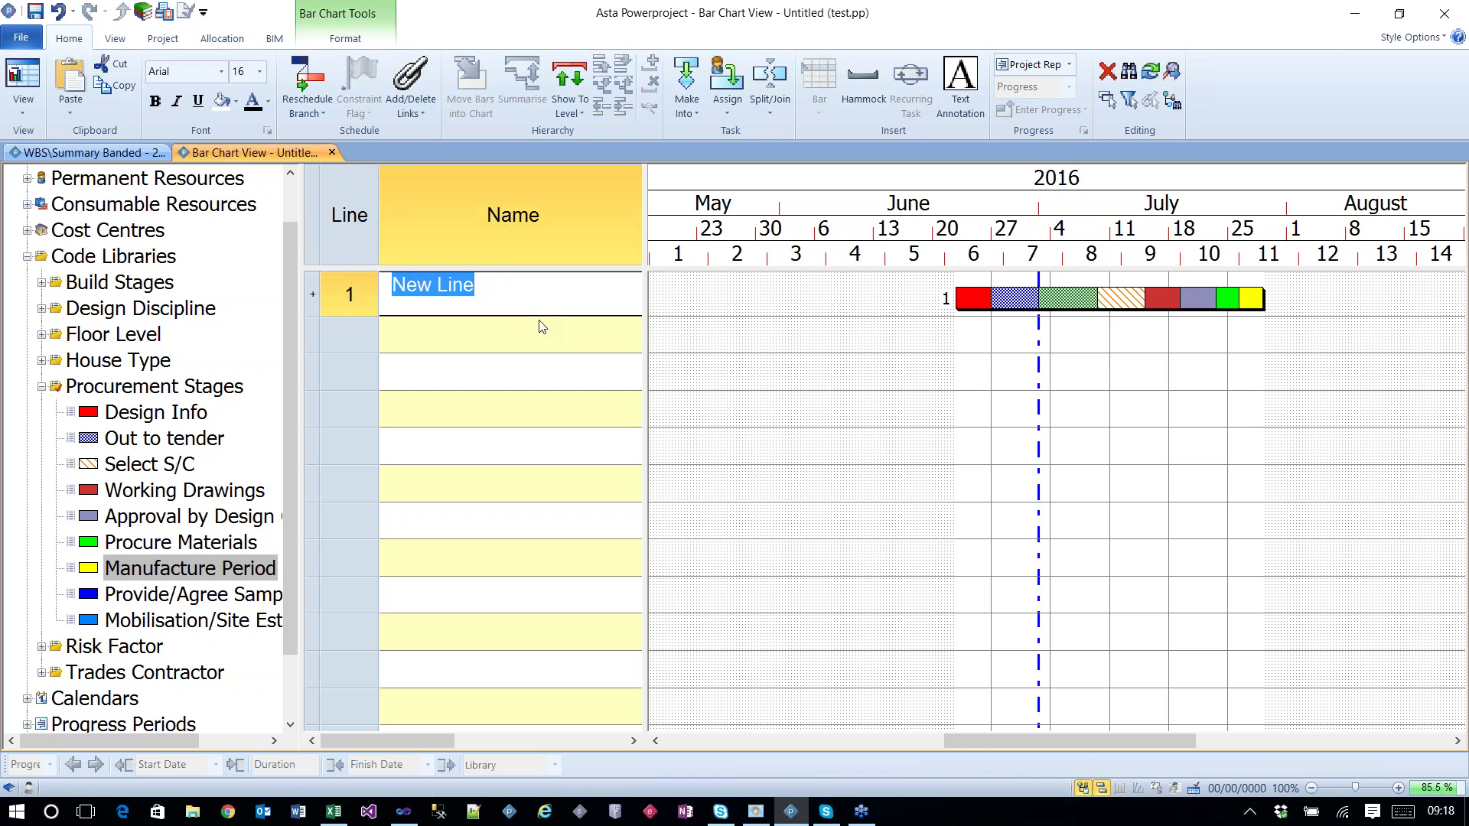
pyautogui.write('P')
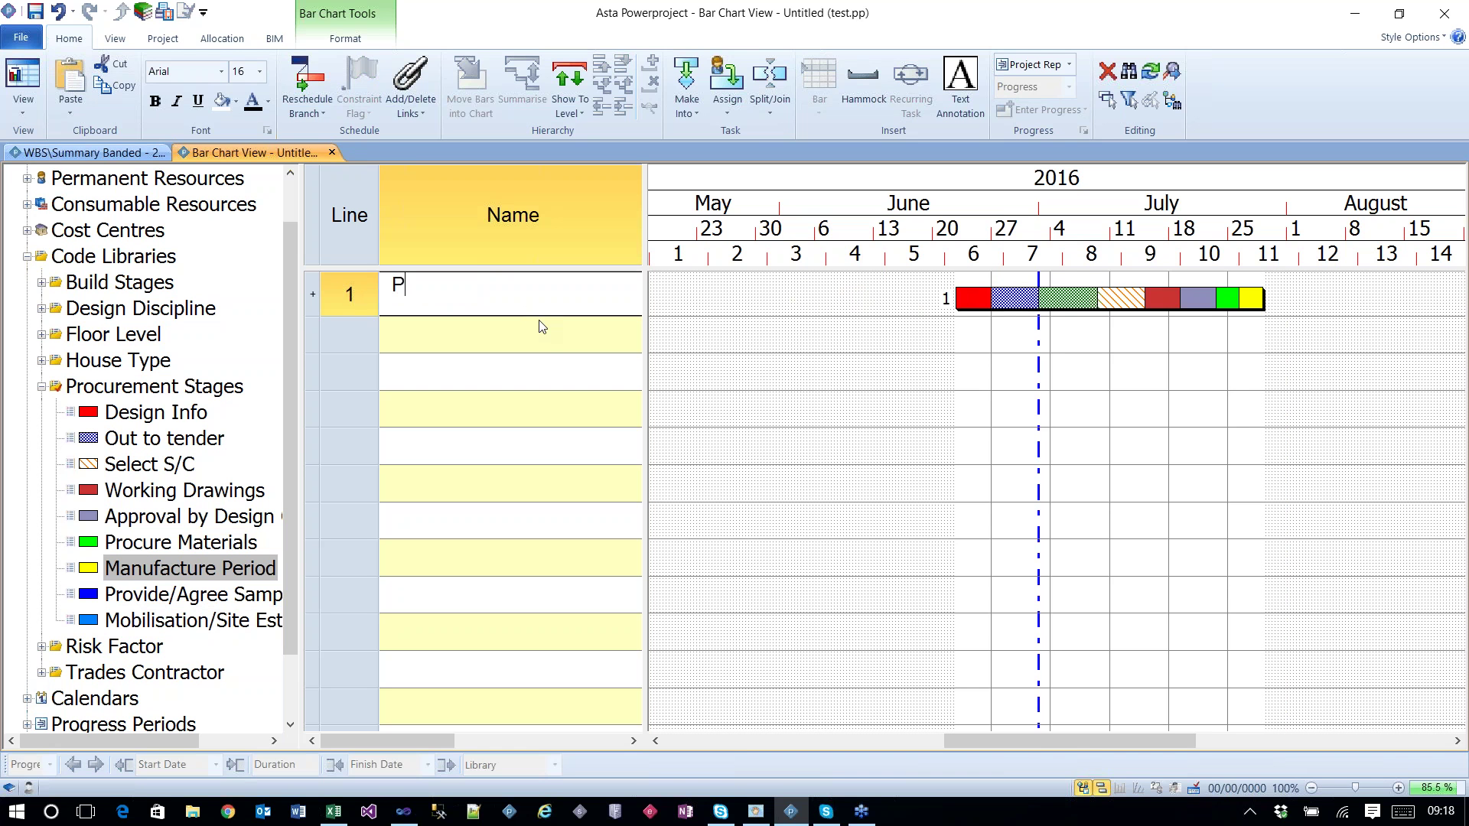
pyautogui.write('roc 1')
pyautogui.press('Return')
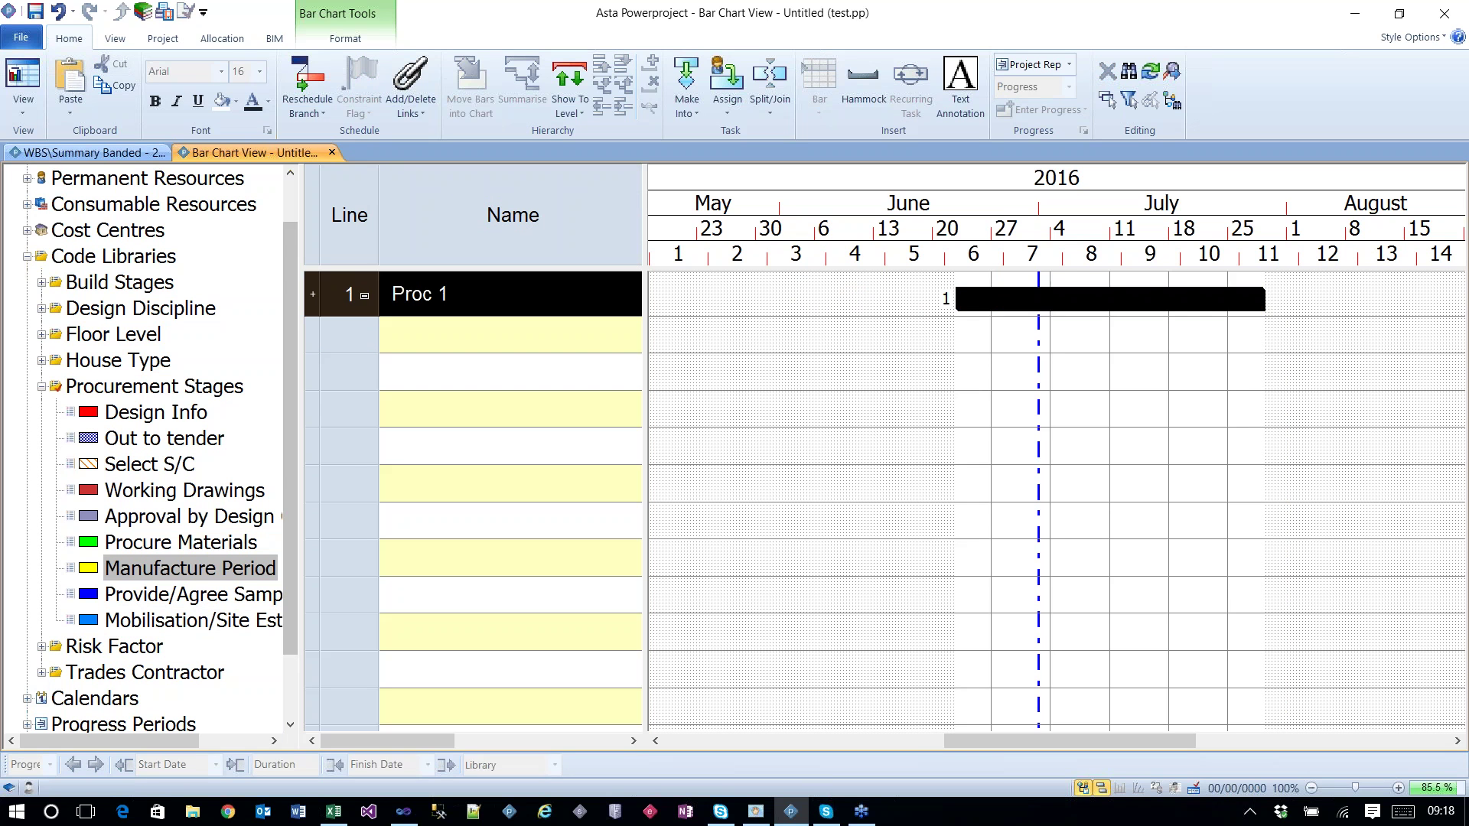
# Step: Paste six copies of the Proc 1 bar to fill lines 2 to 7
pyautogui.click(914, 436)
pyautogui.hotkey('ctrl', 'v')
pyautogui.hotkey('ctrl', 'v')
pyautogui.hotkey('ctrl', 'v')
pyautogui.hotkey('ctrl', 'v')
pyautogui.hotkey('ctrl', 'v')
pyautogui.hotkey('ctrl', 'v')
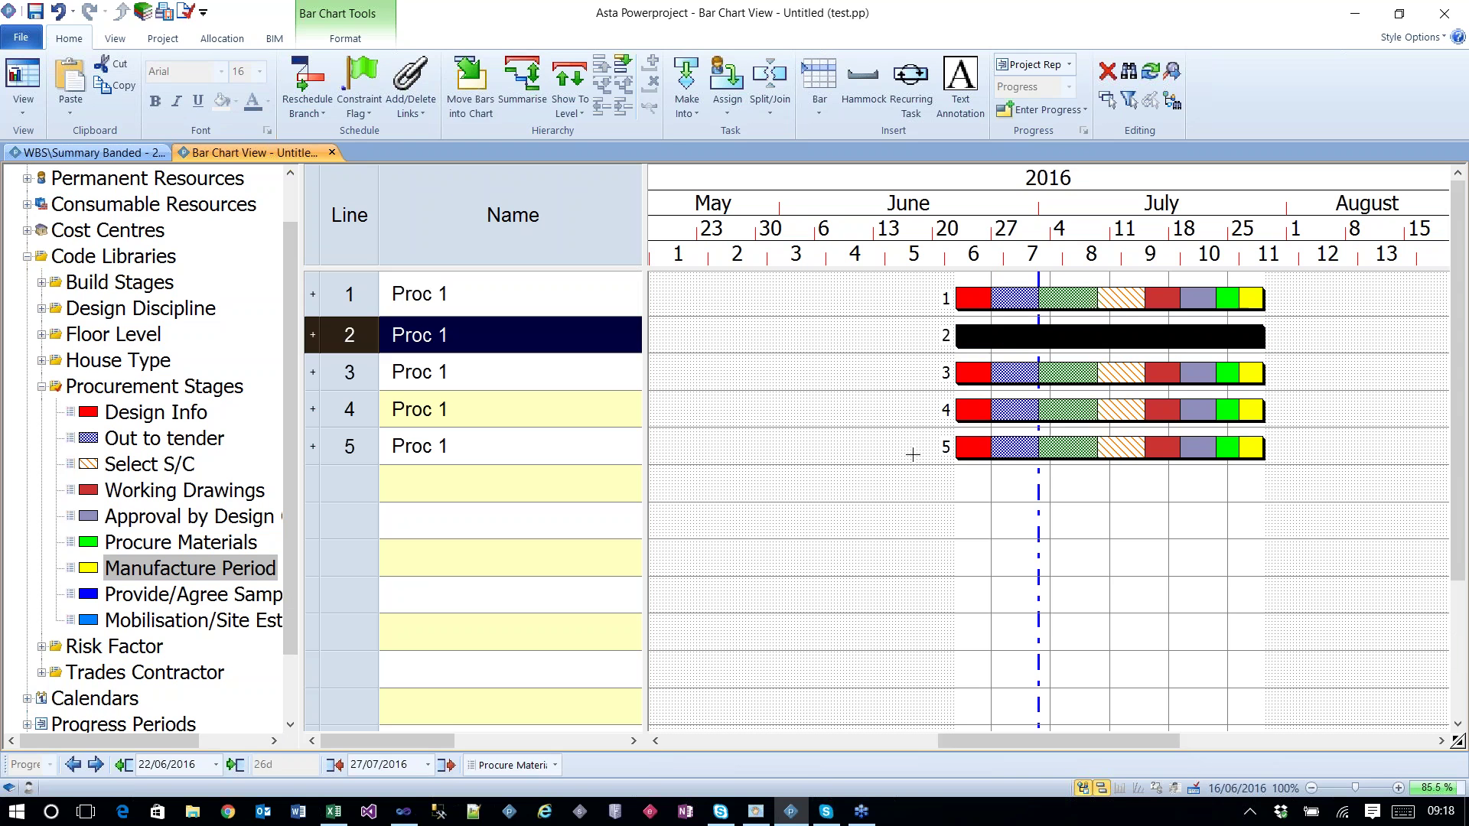
pyautogui.click(763, 414)
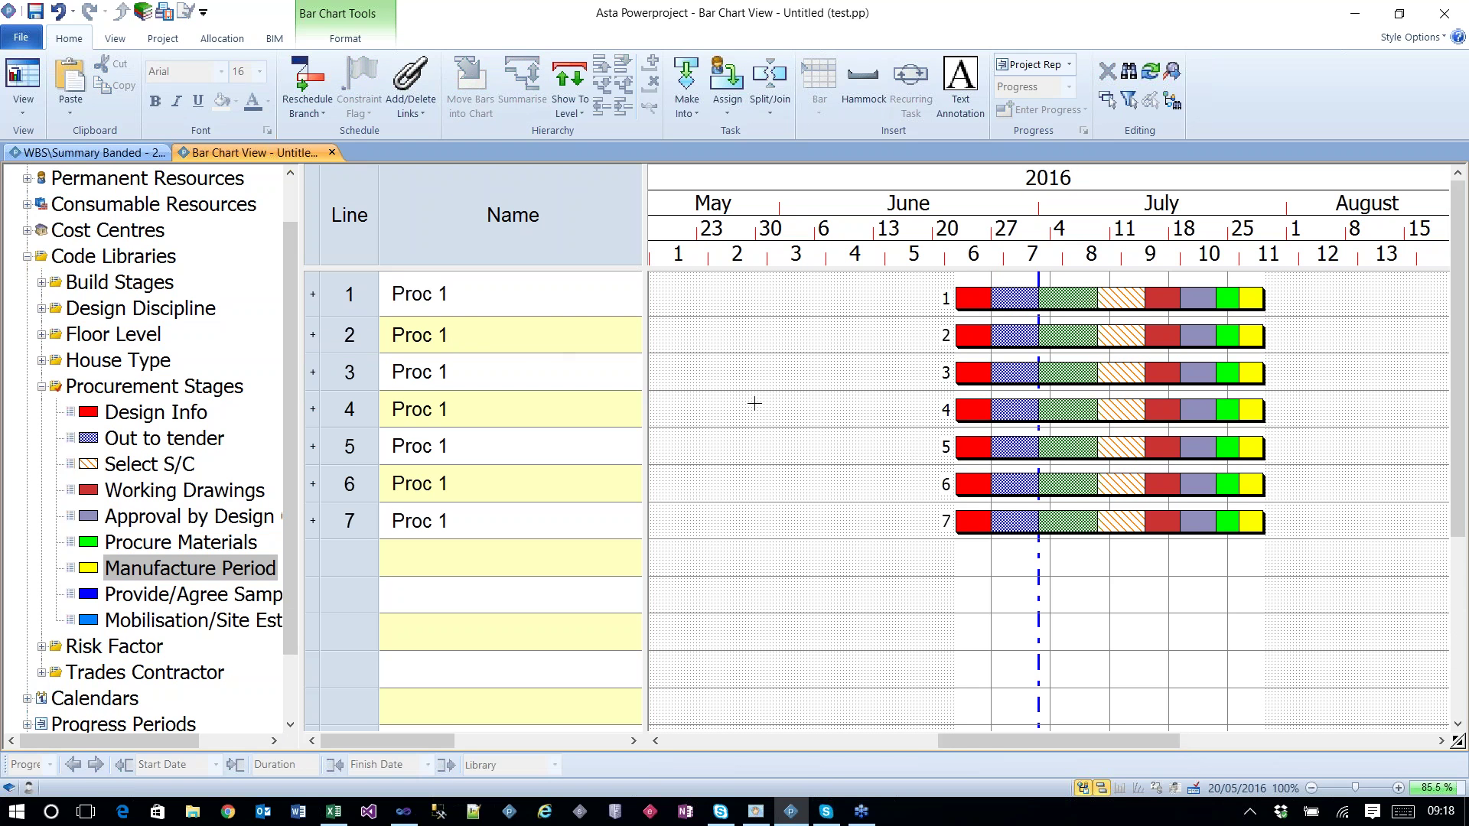
# Step: Stagger the bars on lines 2 to 7 to start on 23, 27, 29 and 30 June and 4 and 7 July 2016
pyautogui.moveTo(980, 349); pyautogui.dragTo(1042, 404)
pyautogui.click(987, 336)
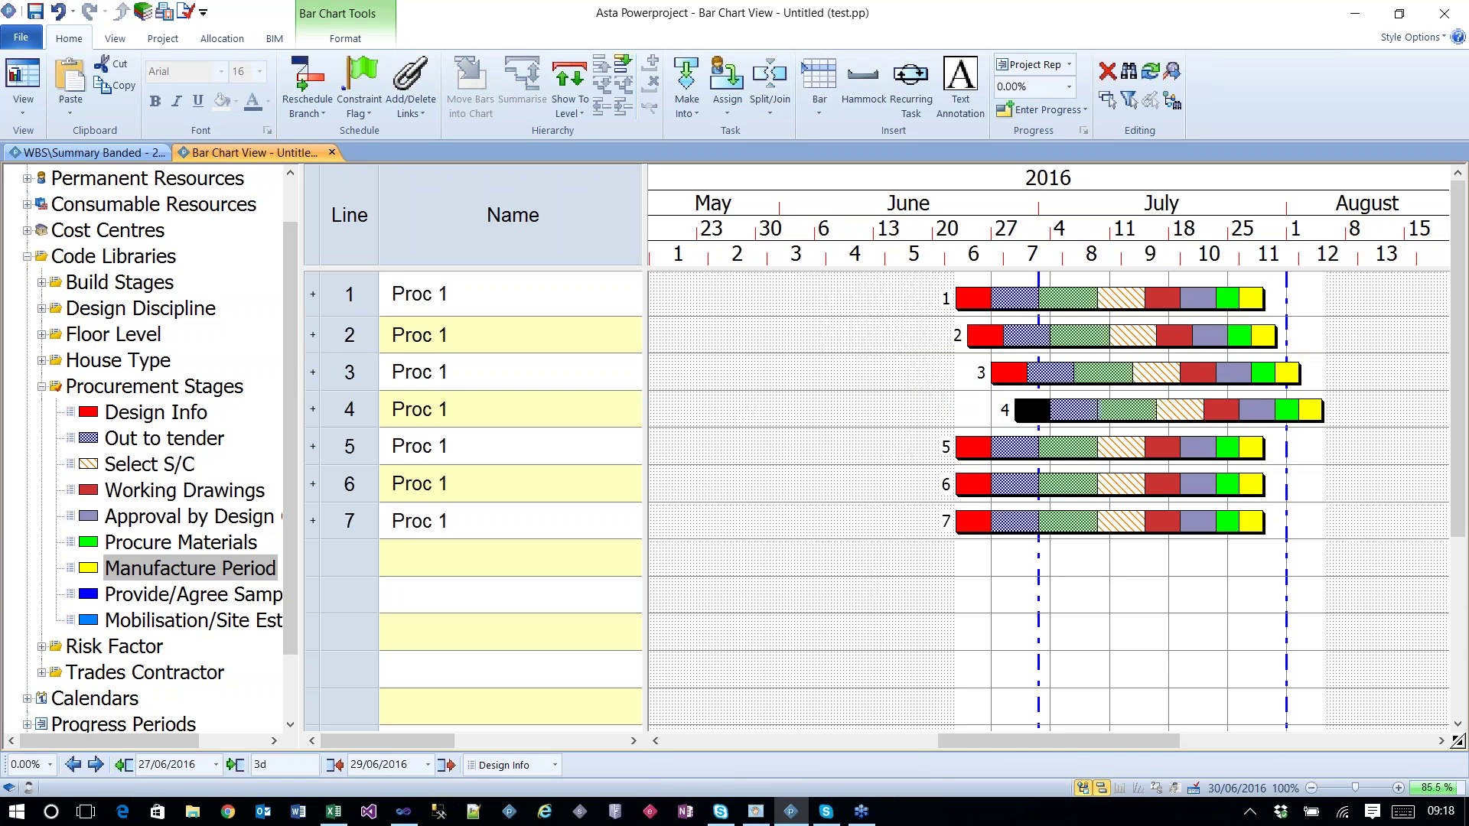
pyautogui.click(973, 447)
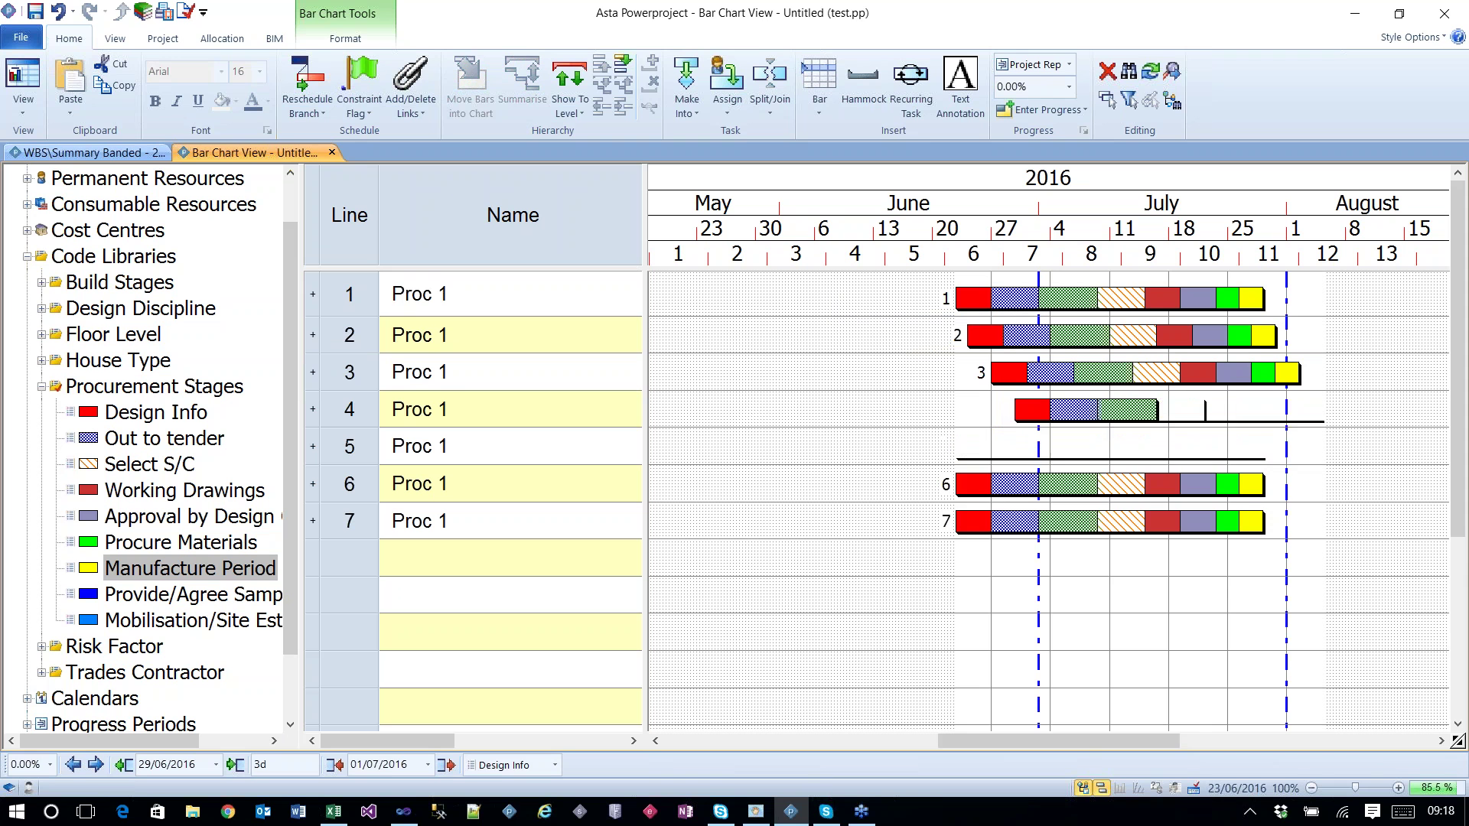
pyautogui.moveTo(973, 447); pyautogui.dragTo(1046, 447)
pyautogui.moveTo(973, 484); pyautogui.dragTo(1069, 484)
pyautogui.moveTo(968, 521); pyautogui.dragTo(1101, 523)
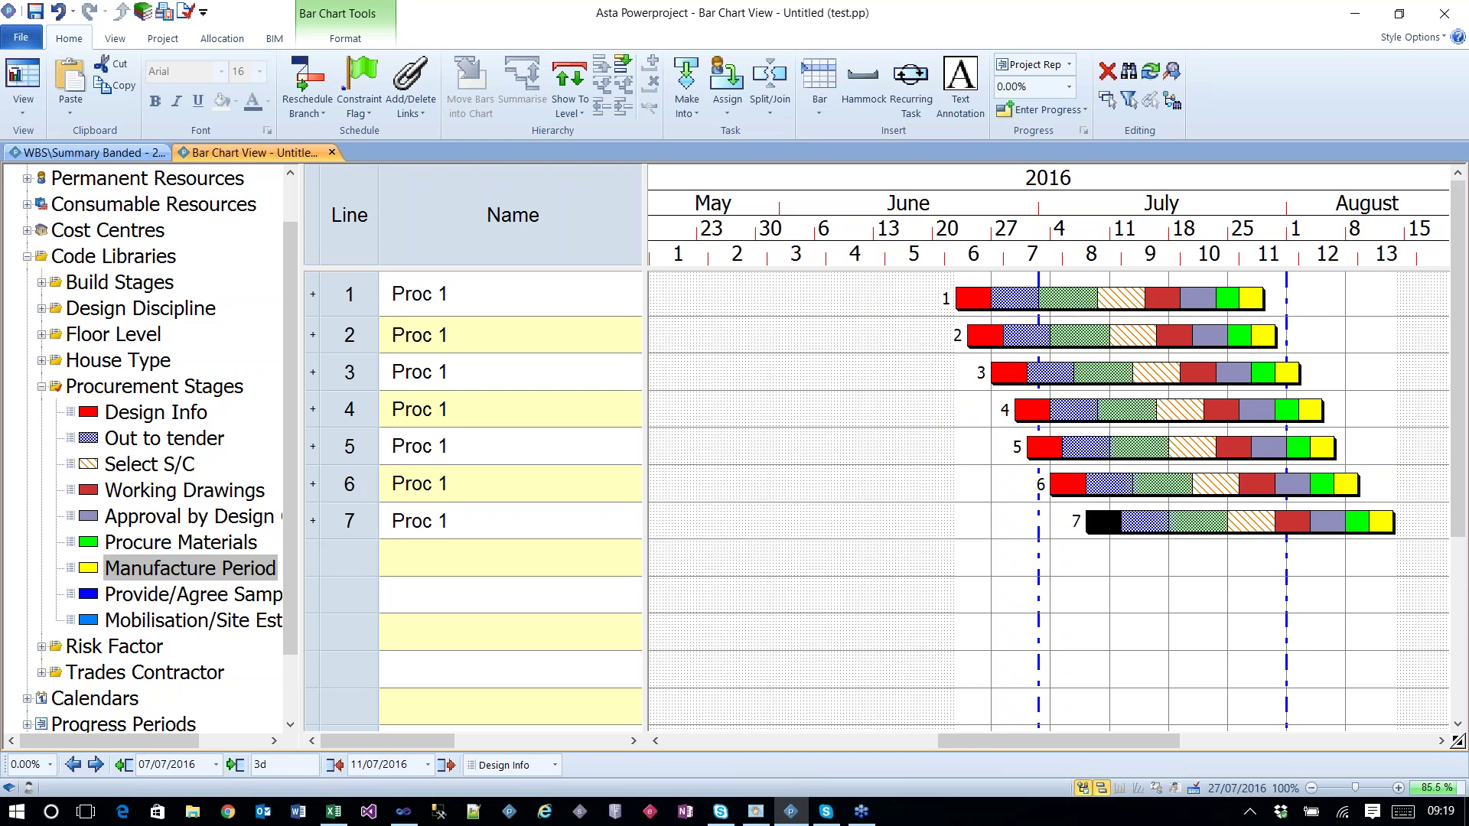
pyautogui.click(926, 362)
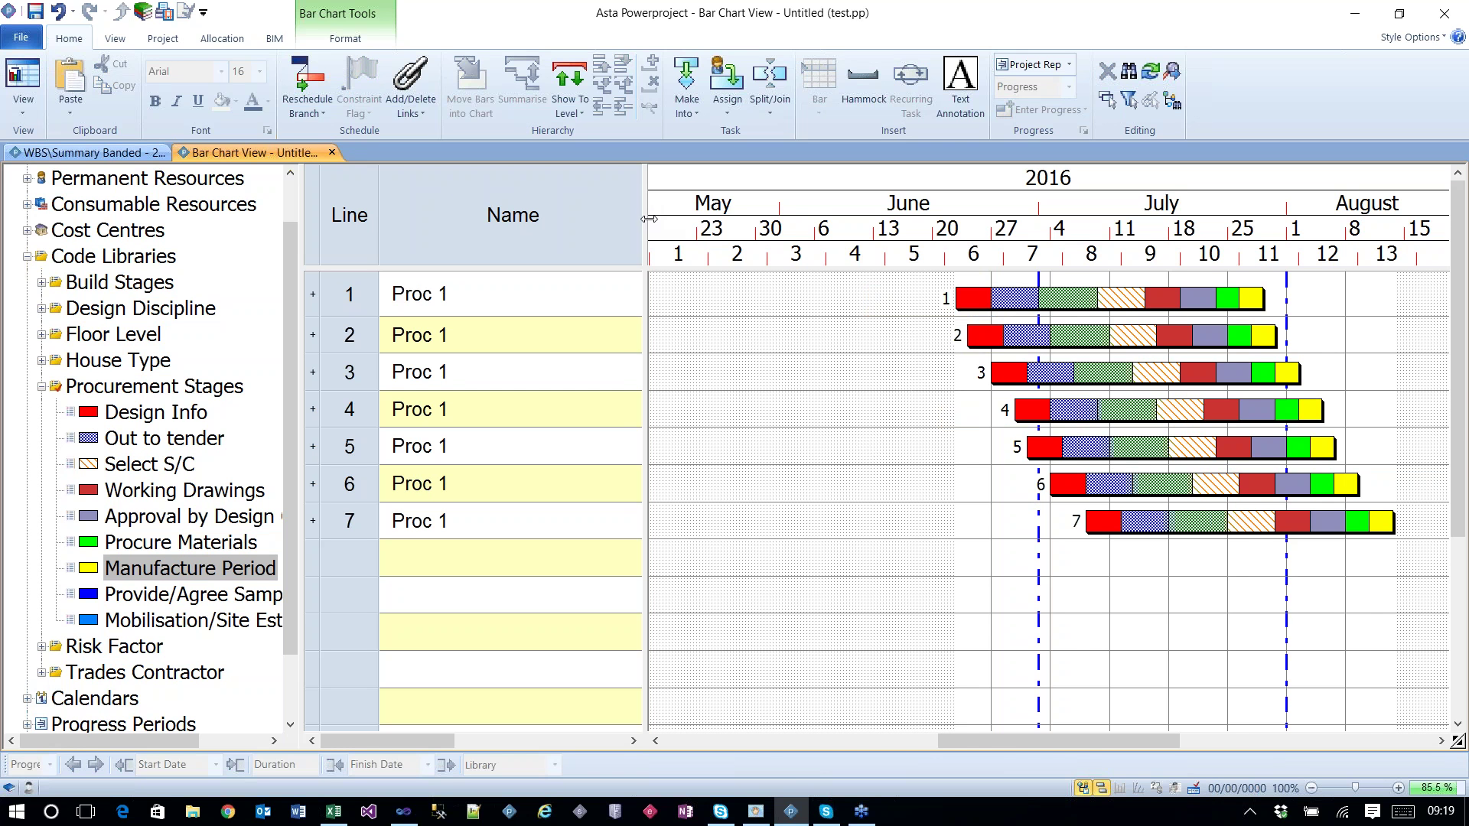
# Step: Reveal the Duration and Start columns by widening the table and narrowing Name, and step through the first four tasks on line 1
pyautogui.moveTo(647, 222); pyautogui.dragTo(786, 222)
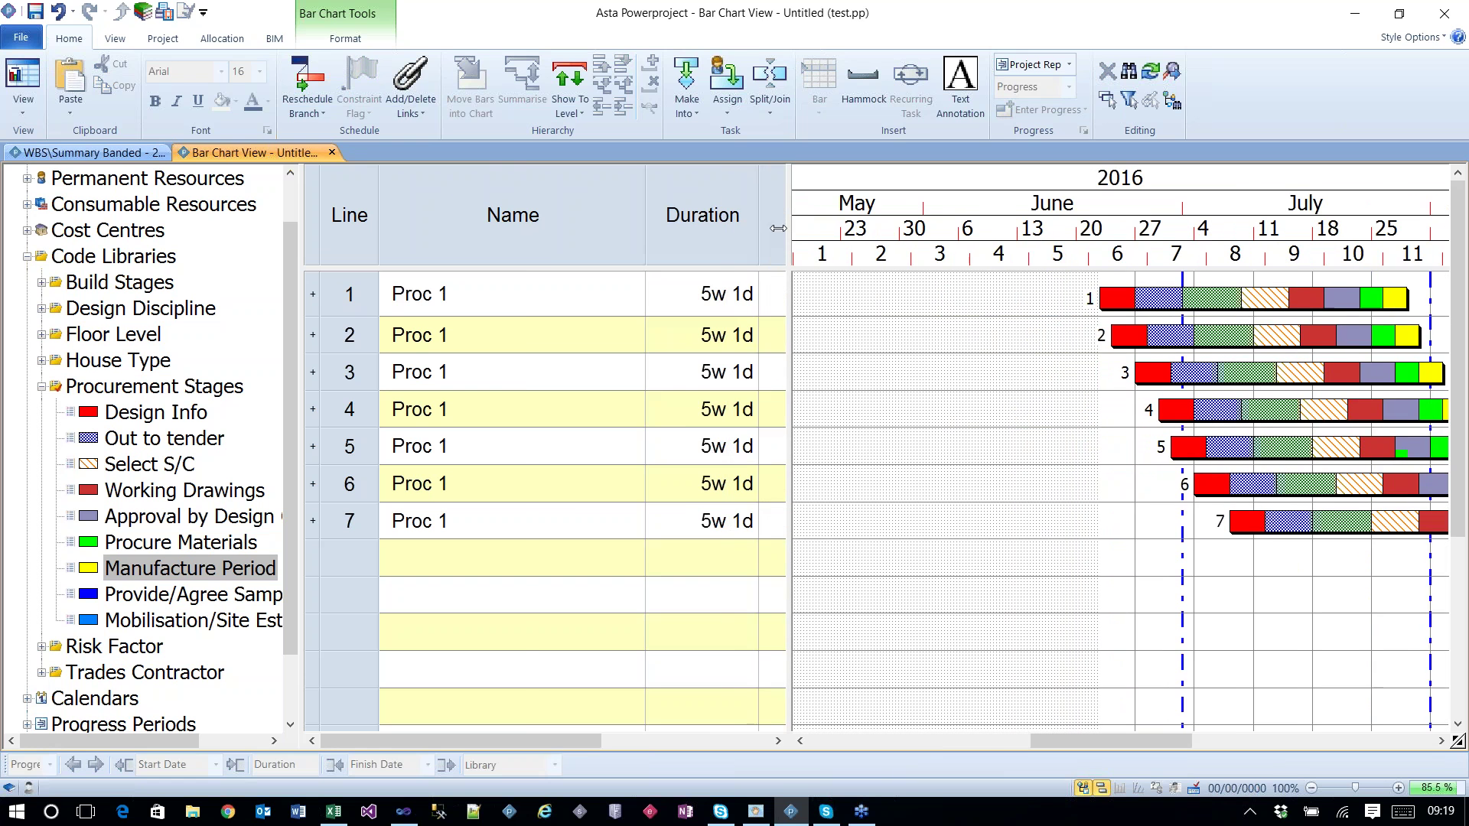
pyautogui.moveTo(647, 222); pyautogui.dragTo(526, 251)
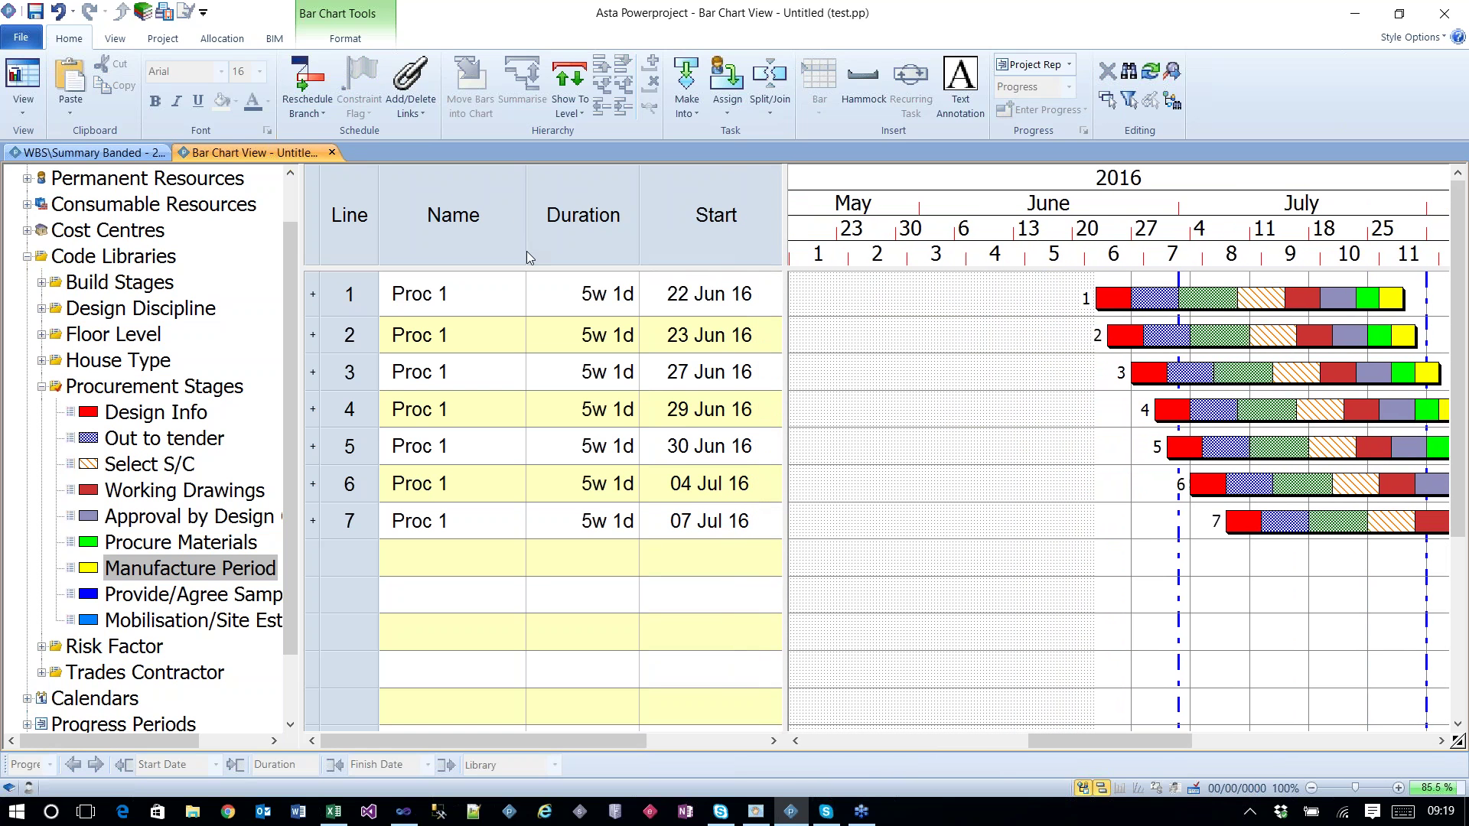
pyautogui.click(1102, 298)
pyautogui.press('Tab')
pyautogui.press('Tab')
pyautogui.press('Tab')
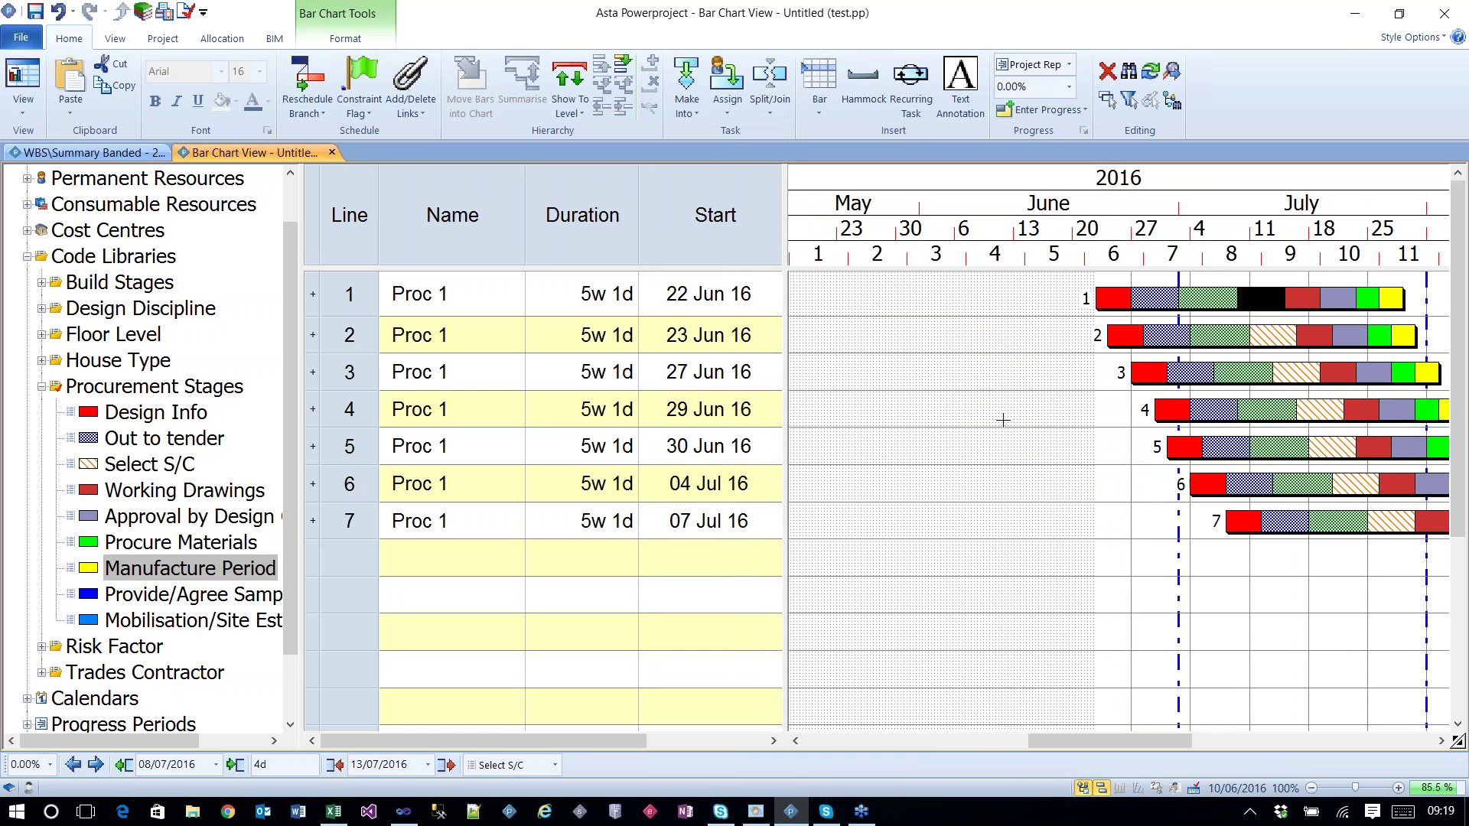
pyautogui.click(1004, 420)
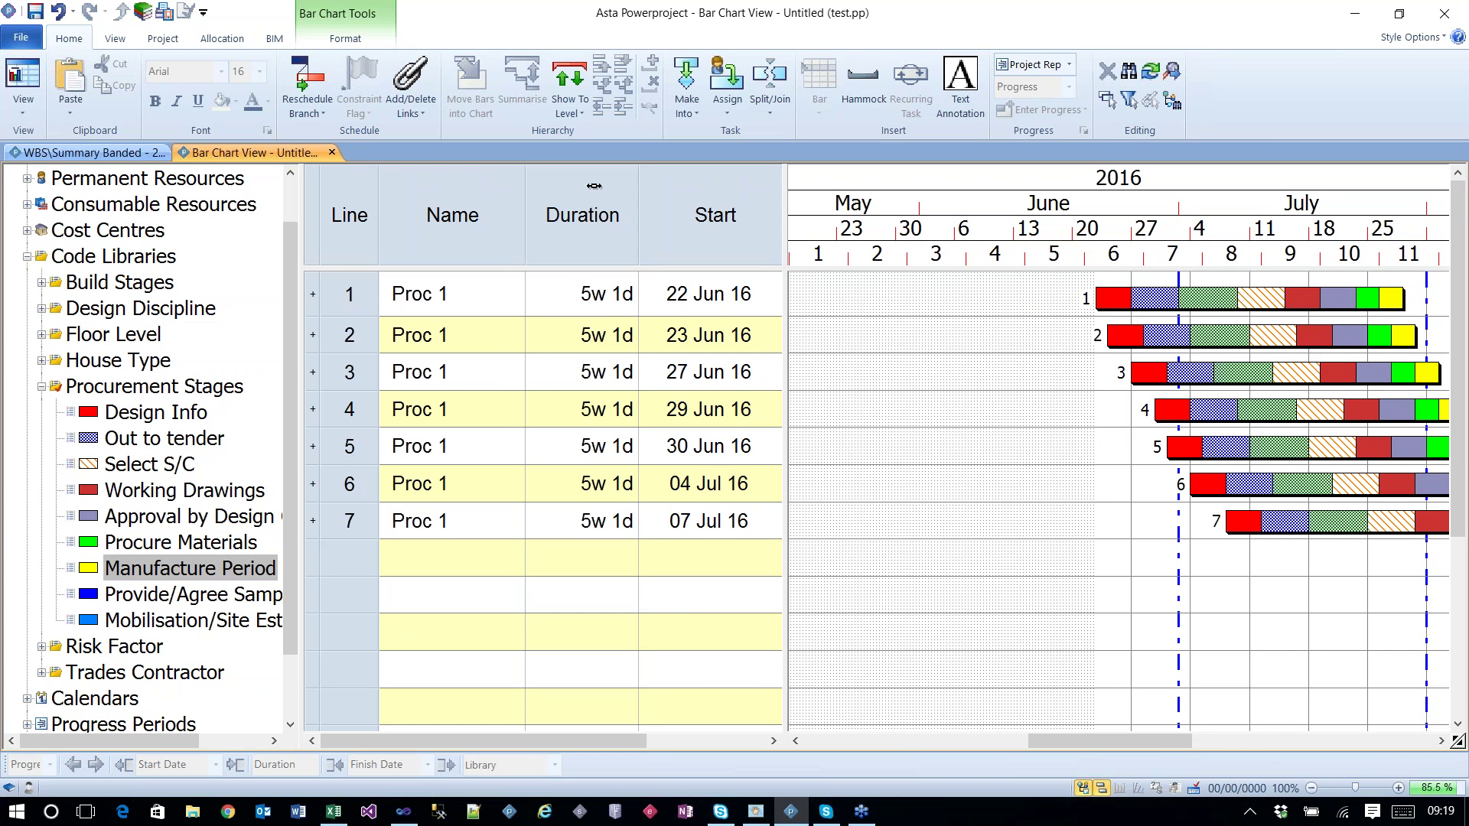
# Step: Remove the Duration column and change the Start column's title to Design Info in the table definition
pyautogui.click(594, 215)
pyautogui.press('Delete')
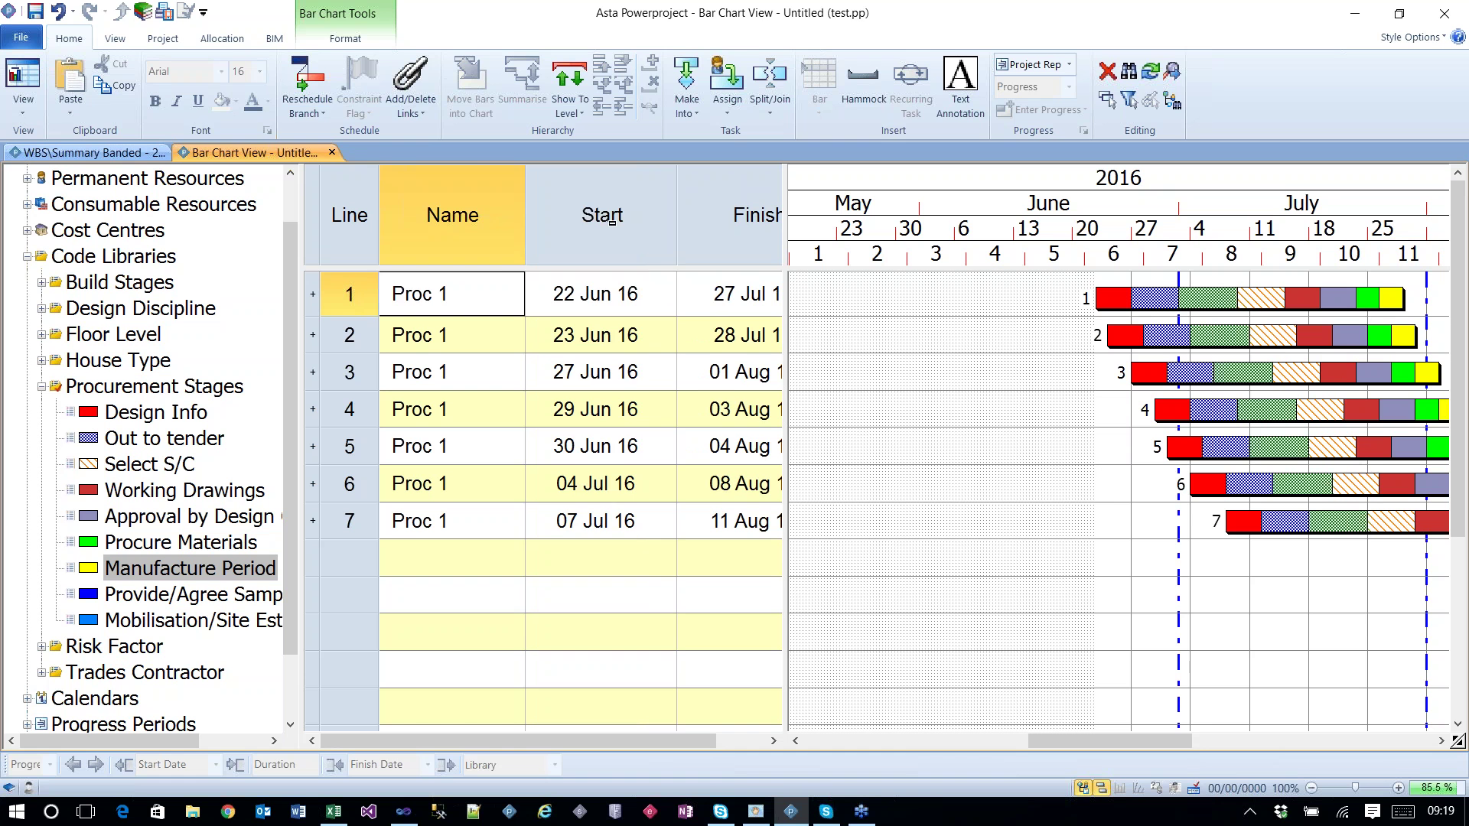
pyautogui.rightClick(612, 222)
pyautogui.click(706, 423)
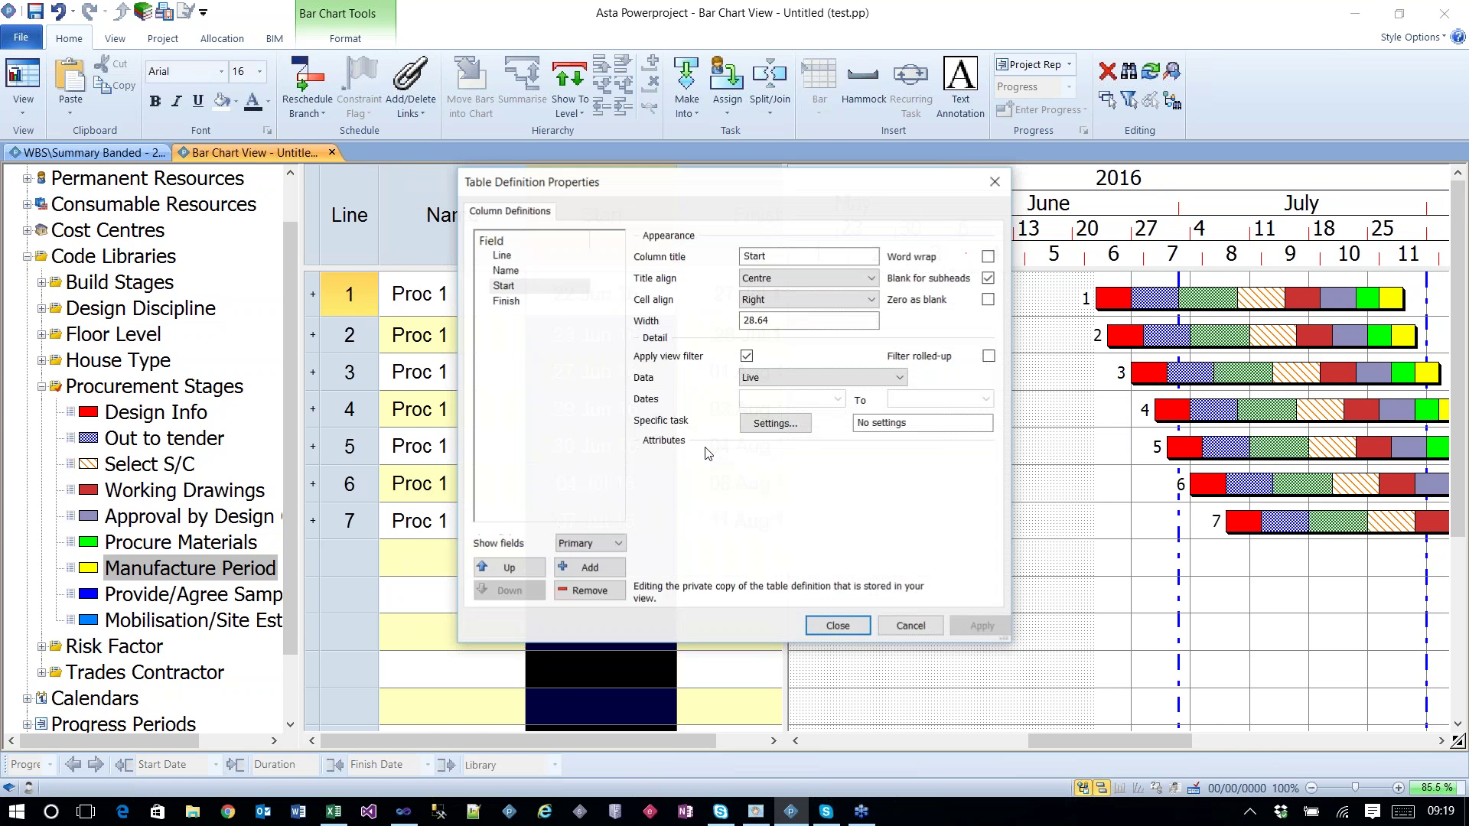
pyautogui.doubleClick(775, 259)
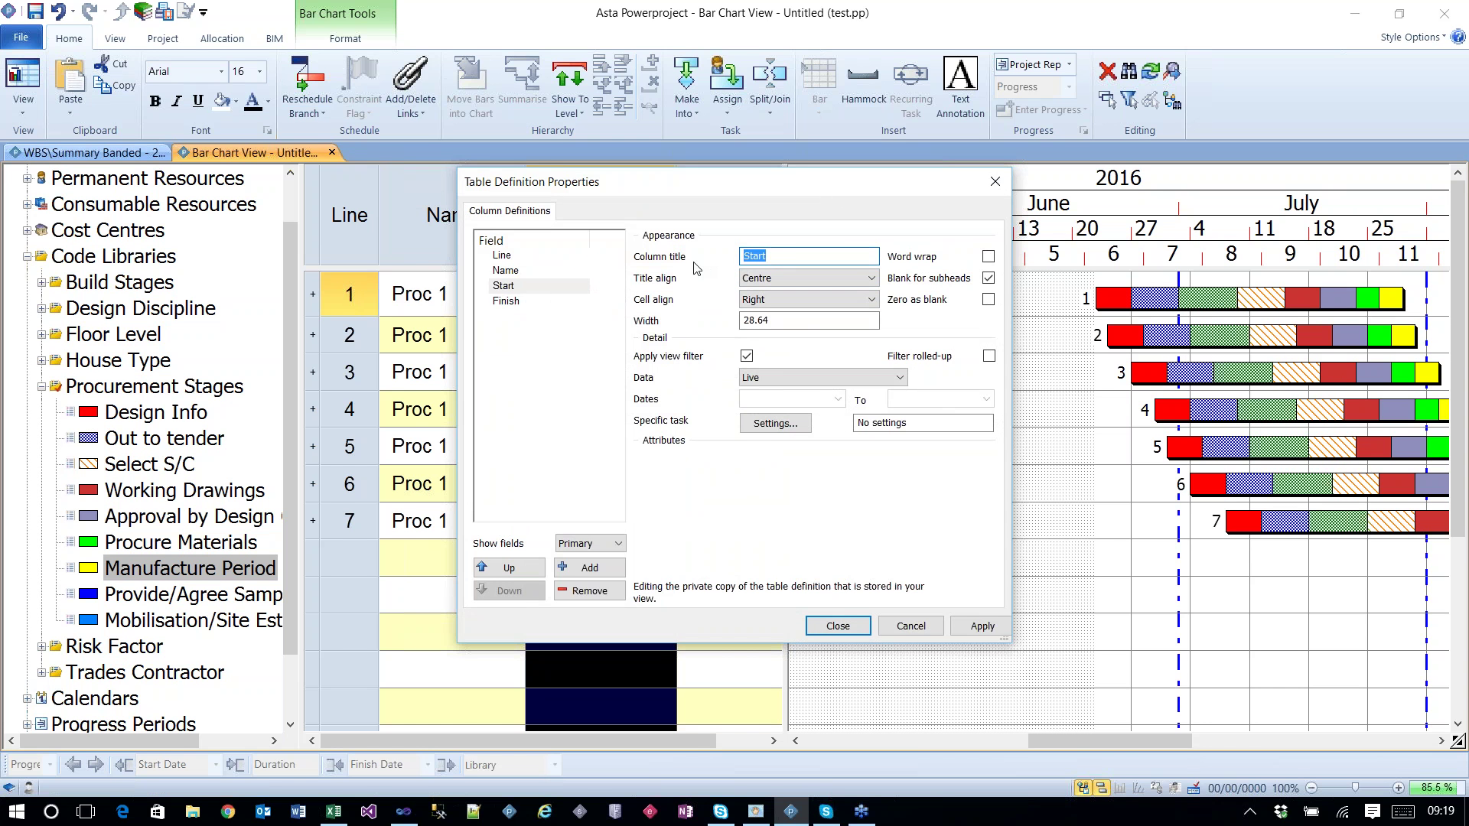
pyautogui.write('Design Info')
# Step: Restrict the Design Info column to tasks filtered by the Design Info code from the Procurement Stages library
pyautogui.click(775, 423)
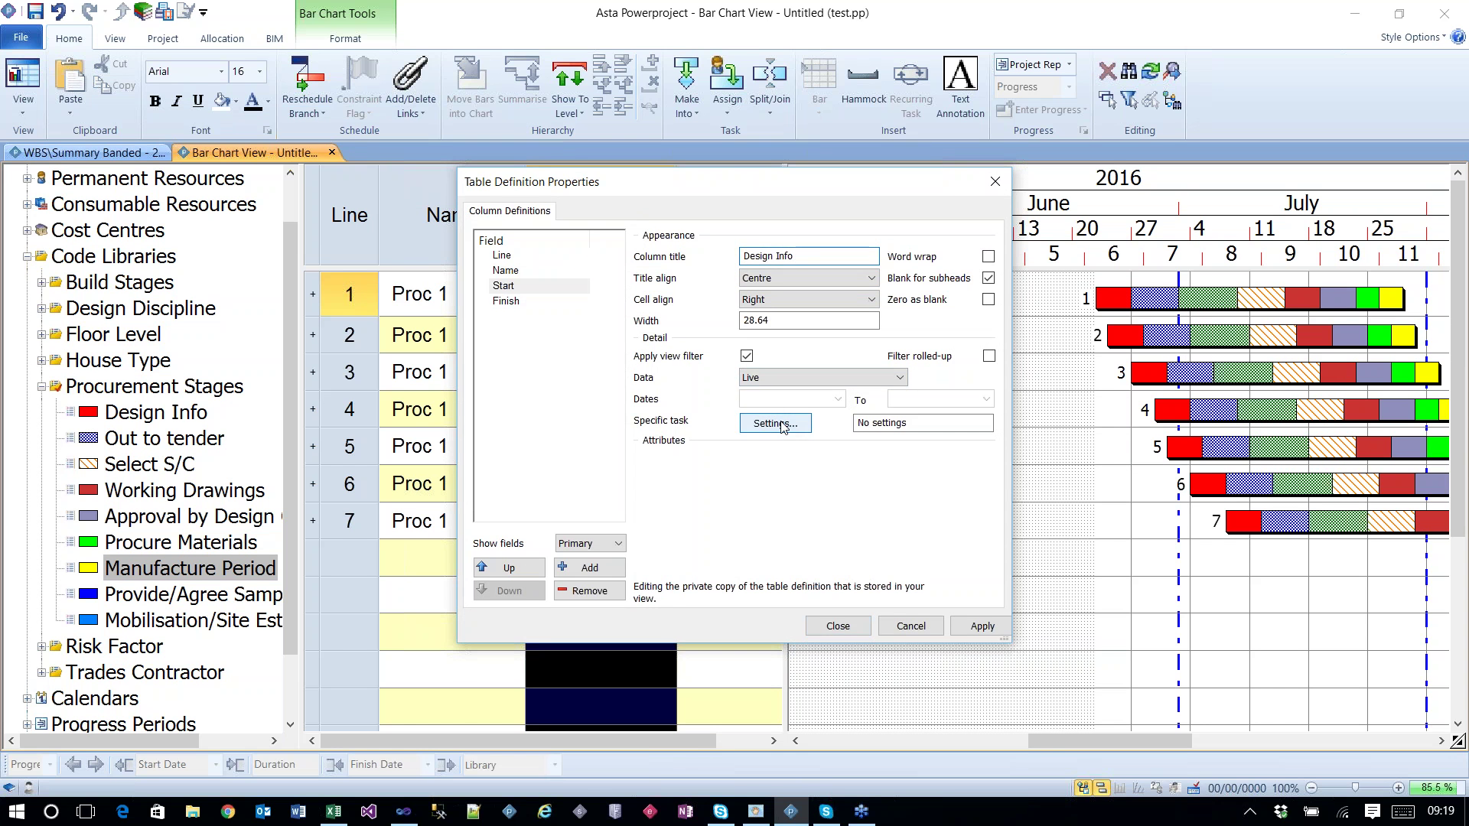
pyautogui.click(638, 314)
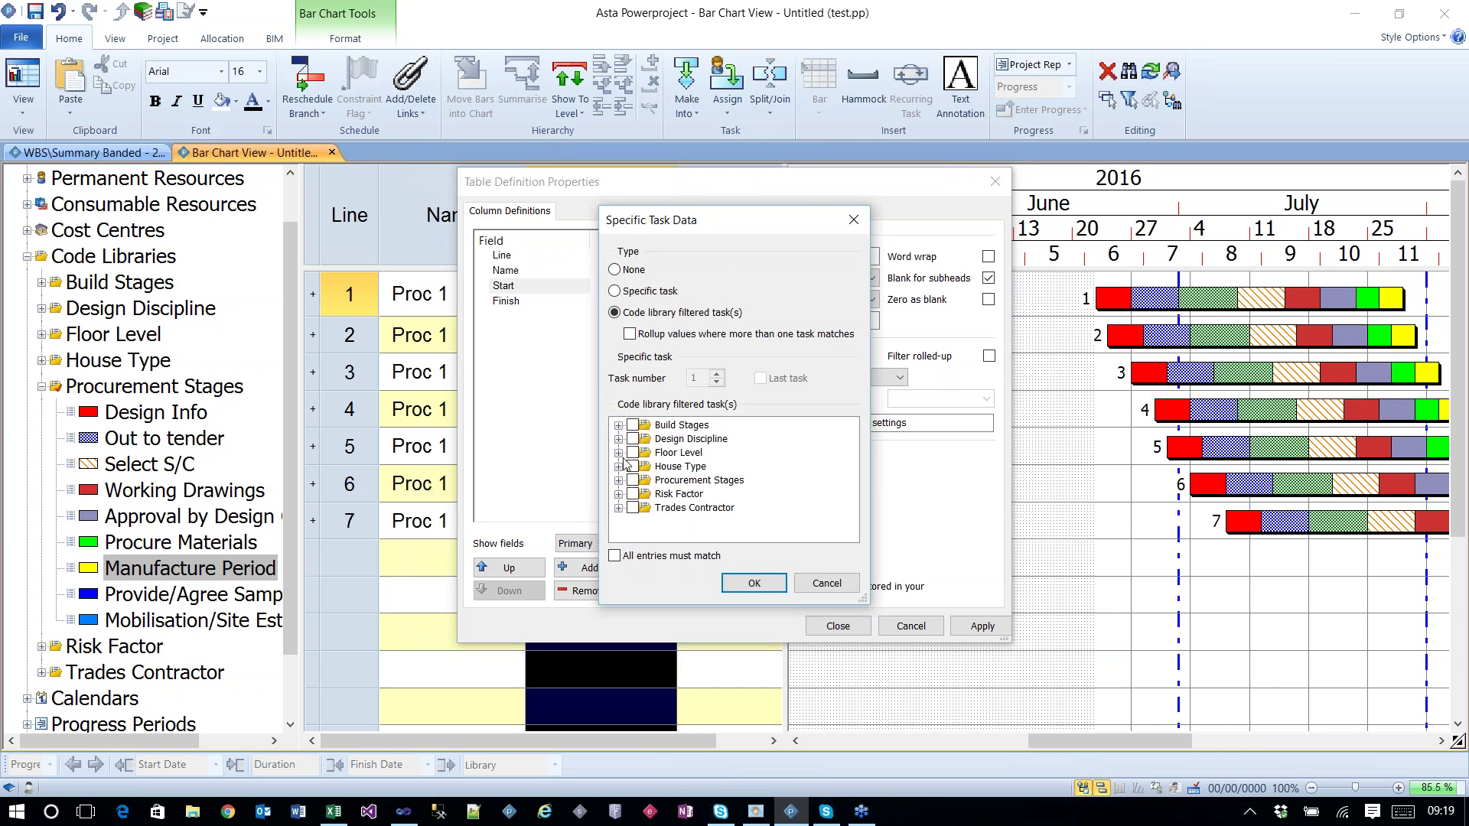
pyautogui.click(620, 482)
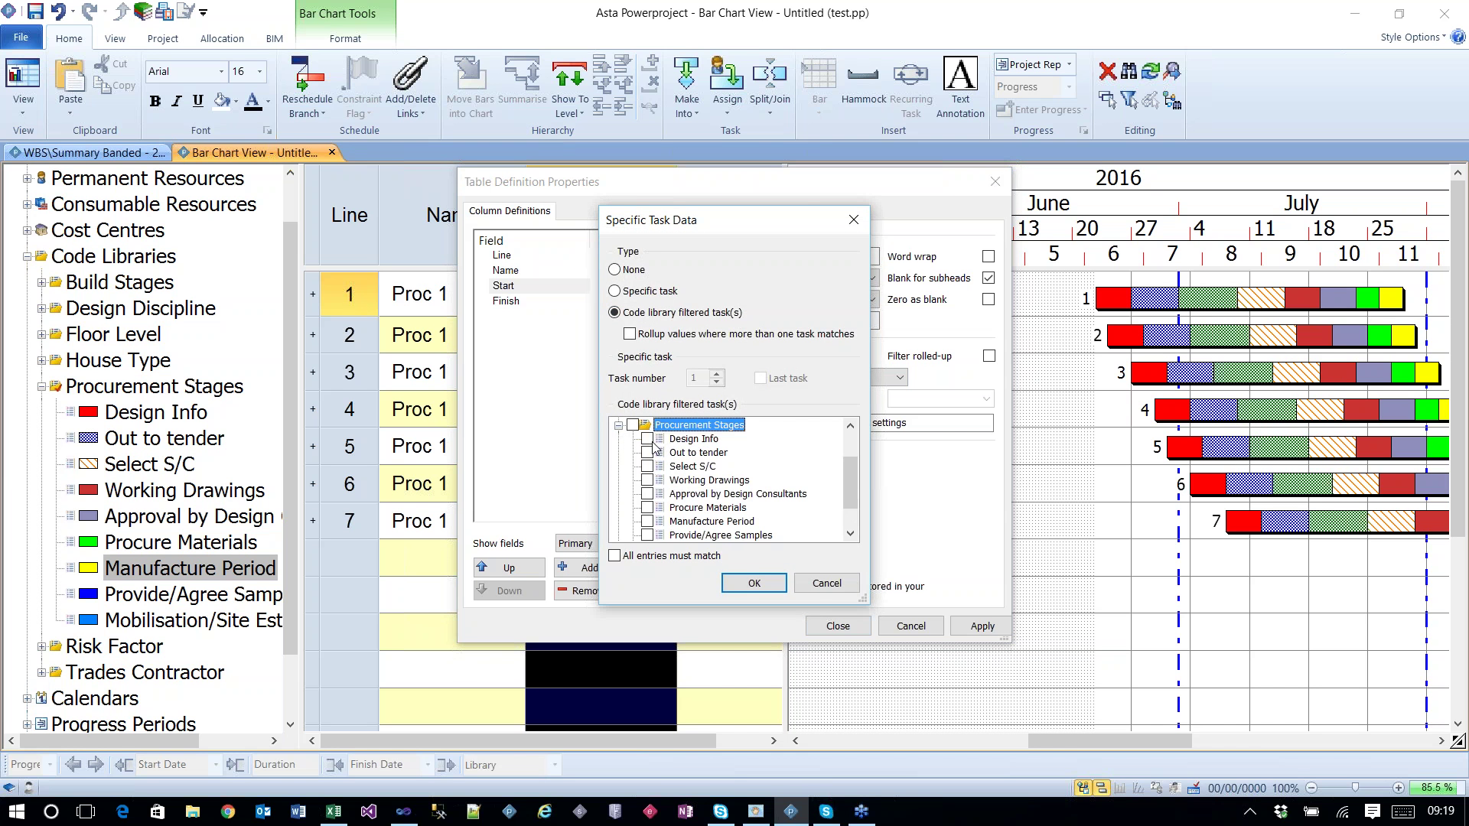
pyautogui.click(647, 439)
pyautogui.click(754, 583)
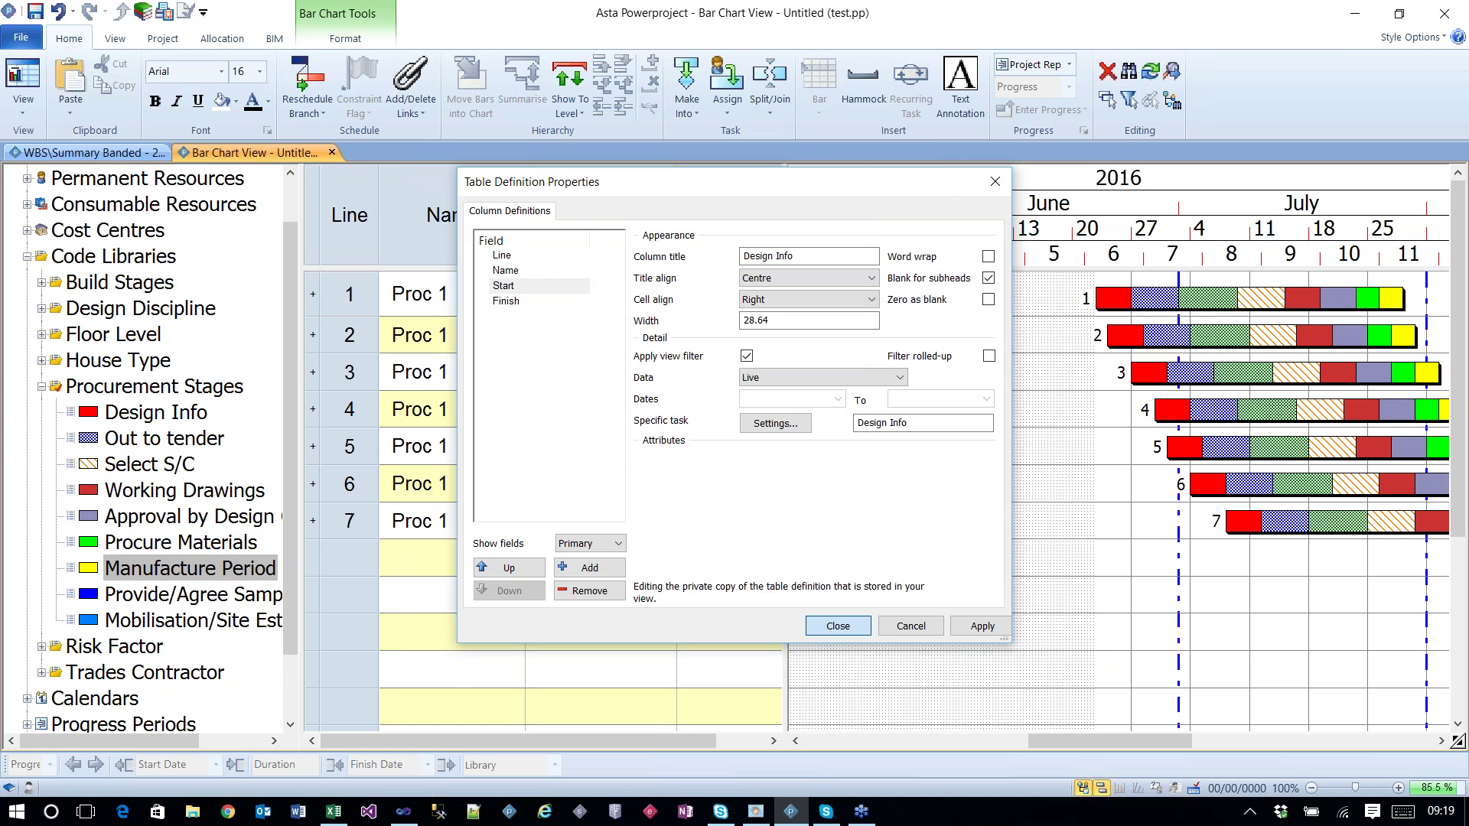
pyautogui.click(827, 626)
# Step: Add a Start date column before Finish and title it Out to Tender in the table definition
pyautogui.rightClick(758, 215)
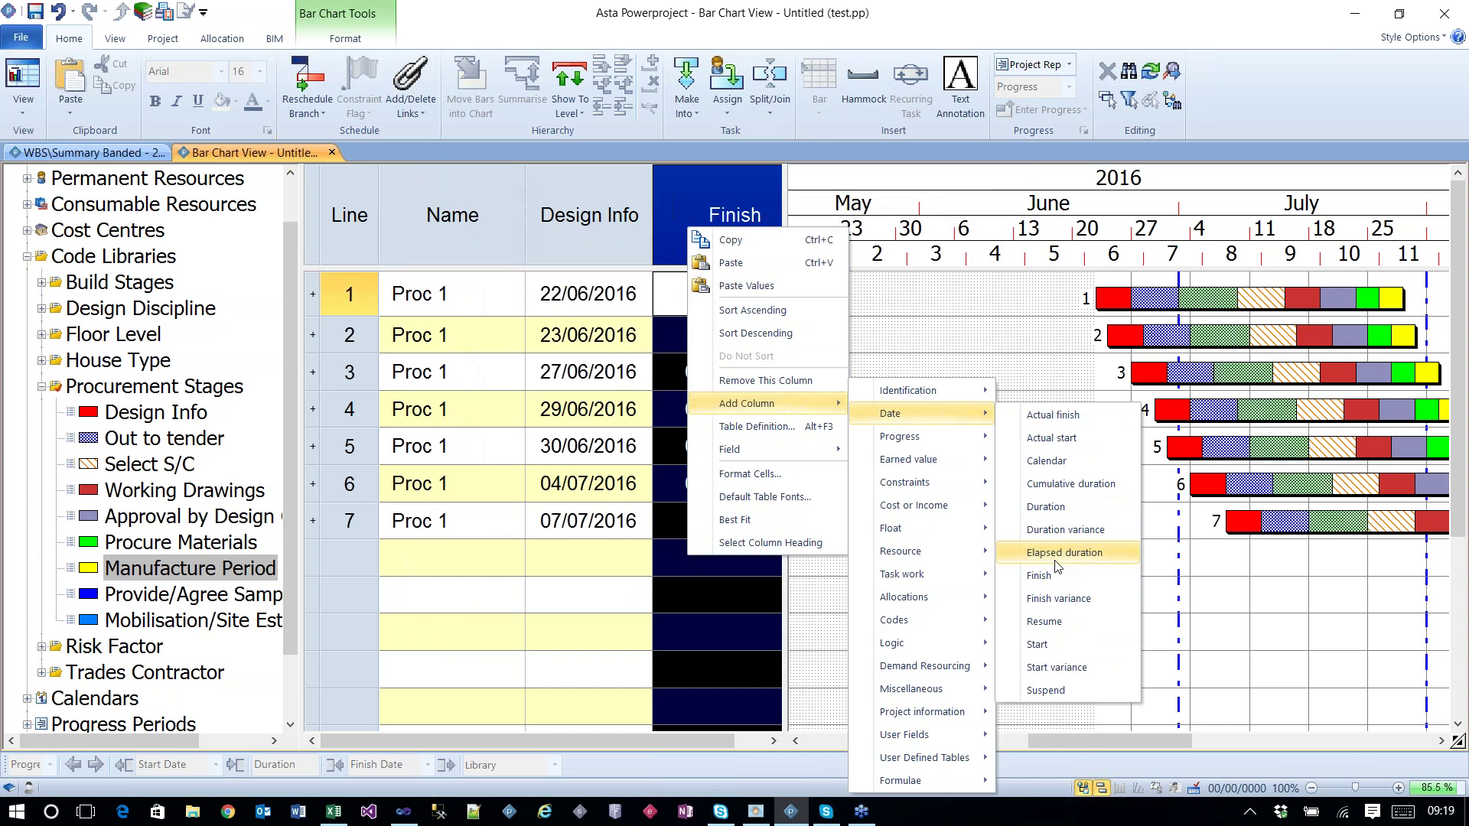
pyautogui.click(1175, 644)
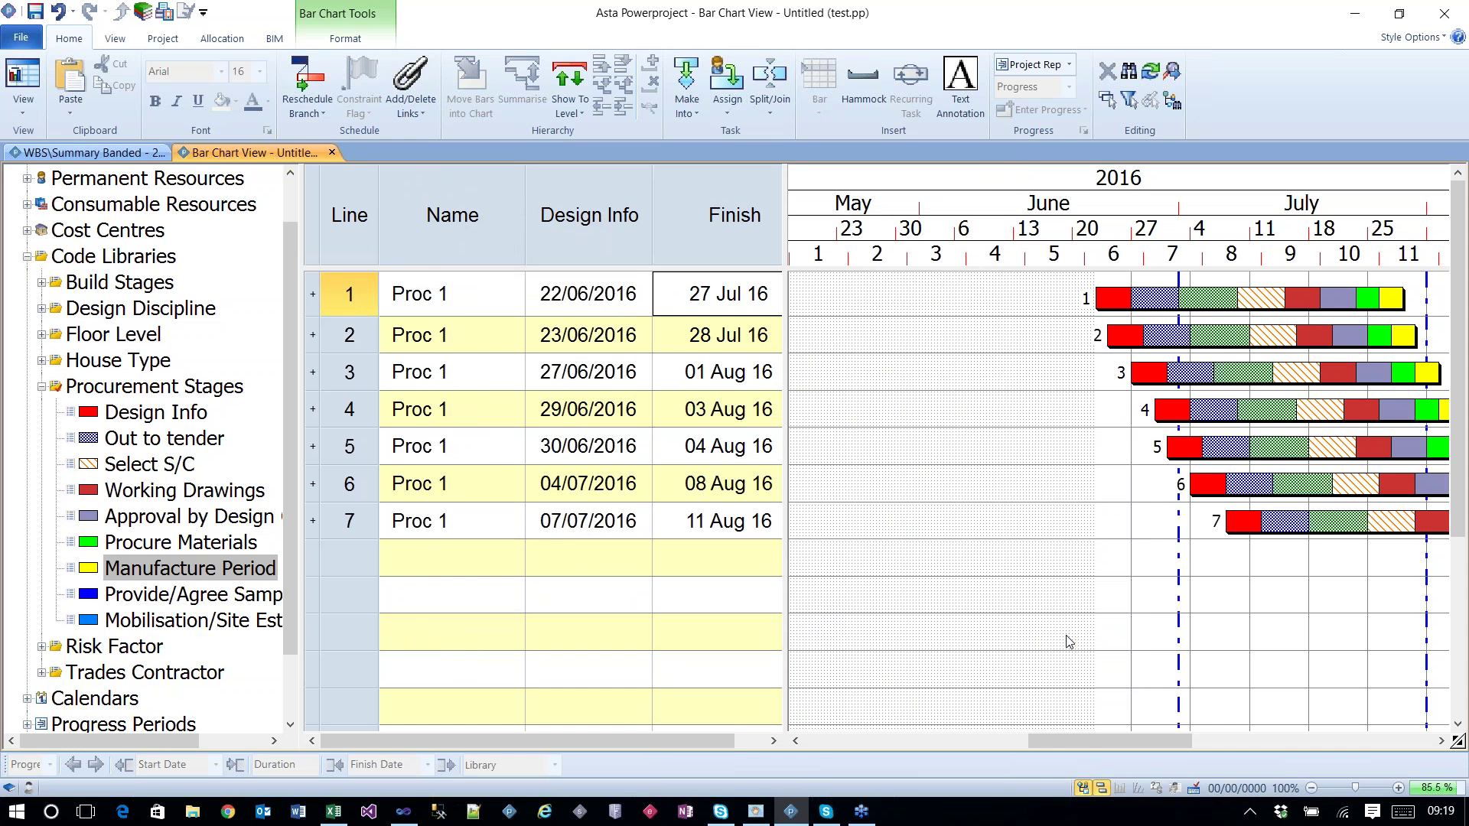
pyautogui.doubleClick(785, 308)
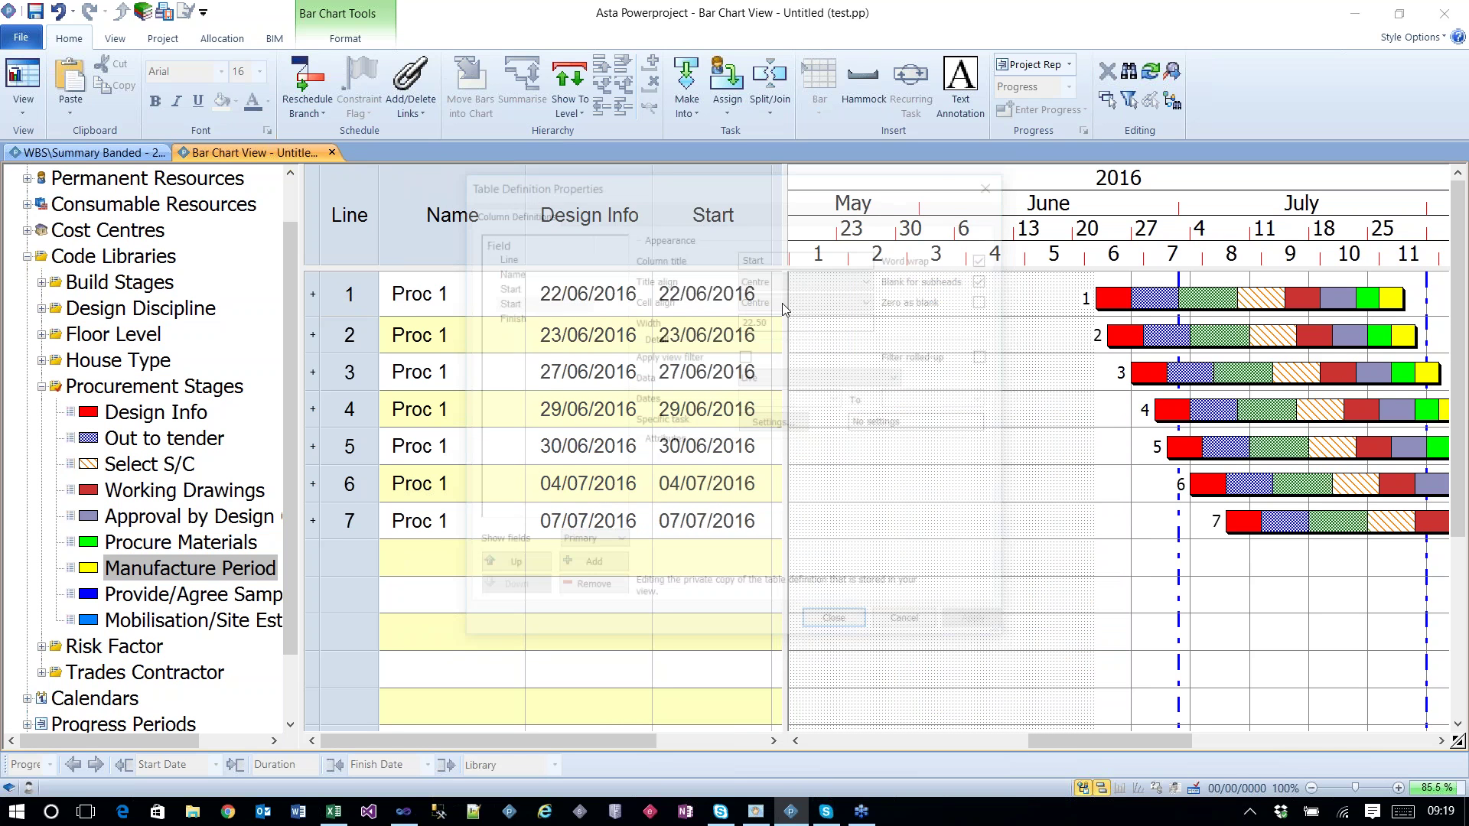
pyautogui.write('Out to Tender')
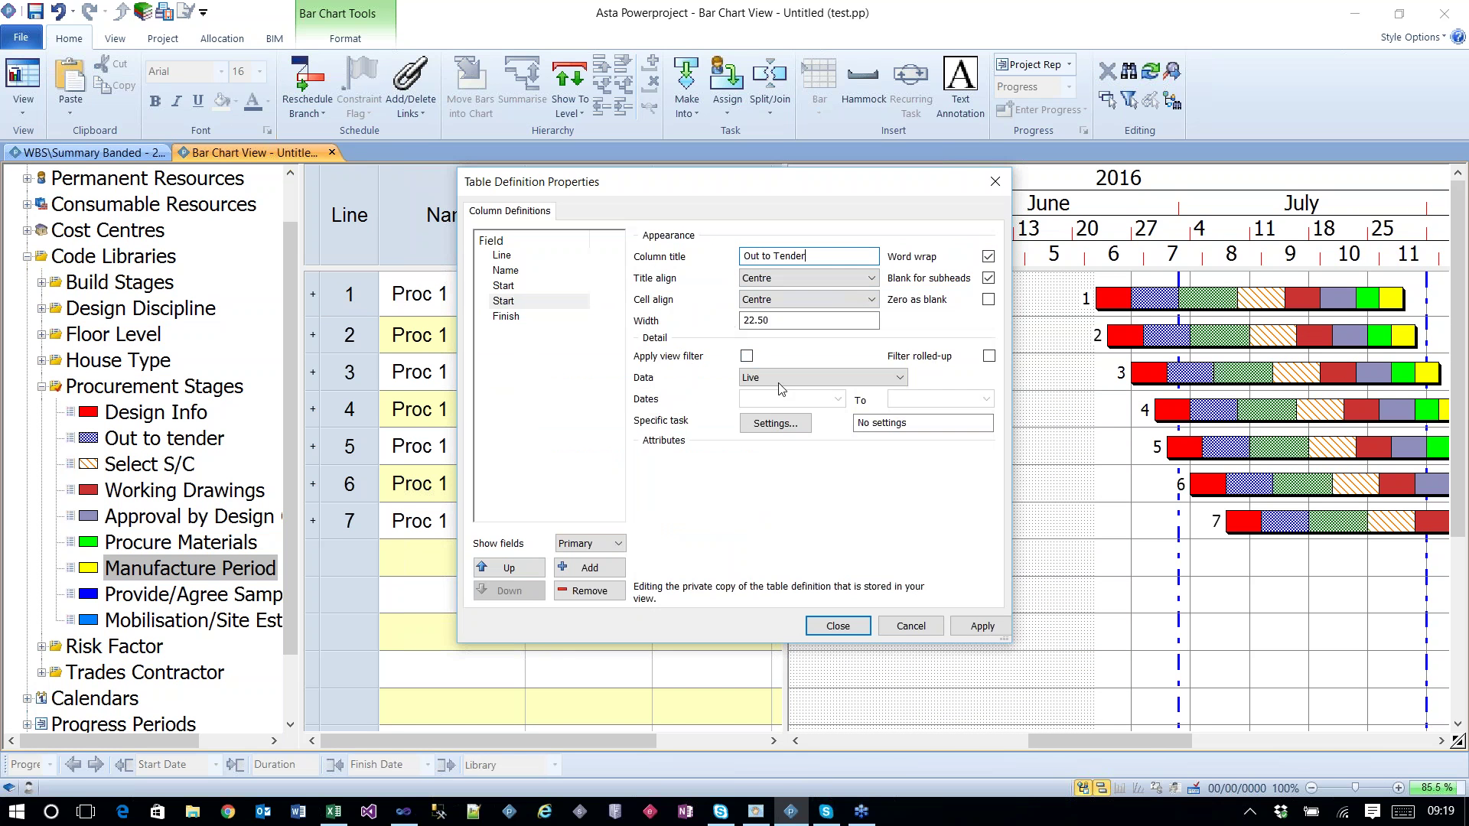
# Step: Restrict the Out to Tender column to tasks filtered by the Out to tender code from the Procurement Stages library
pyautogui.click(771, 424)
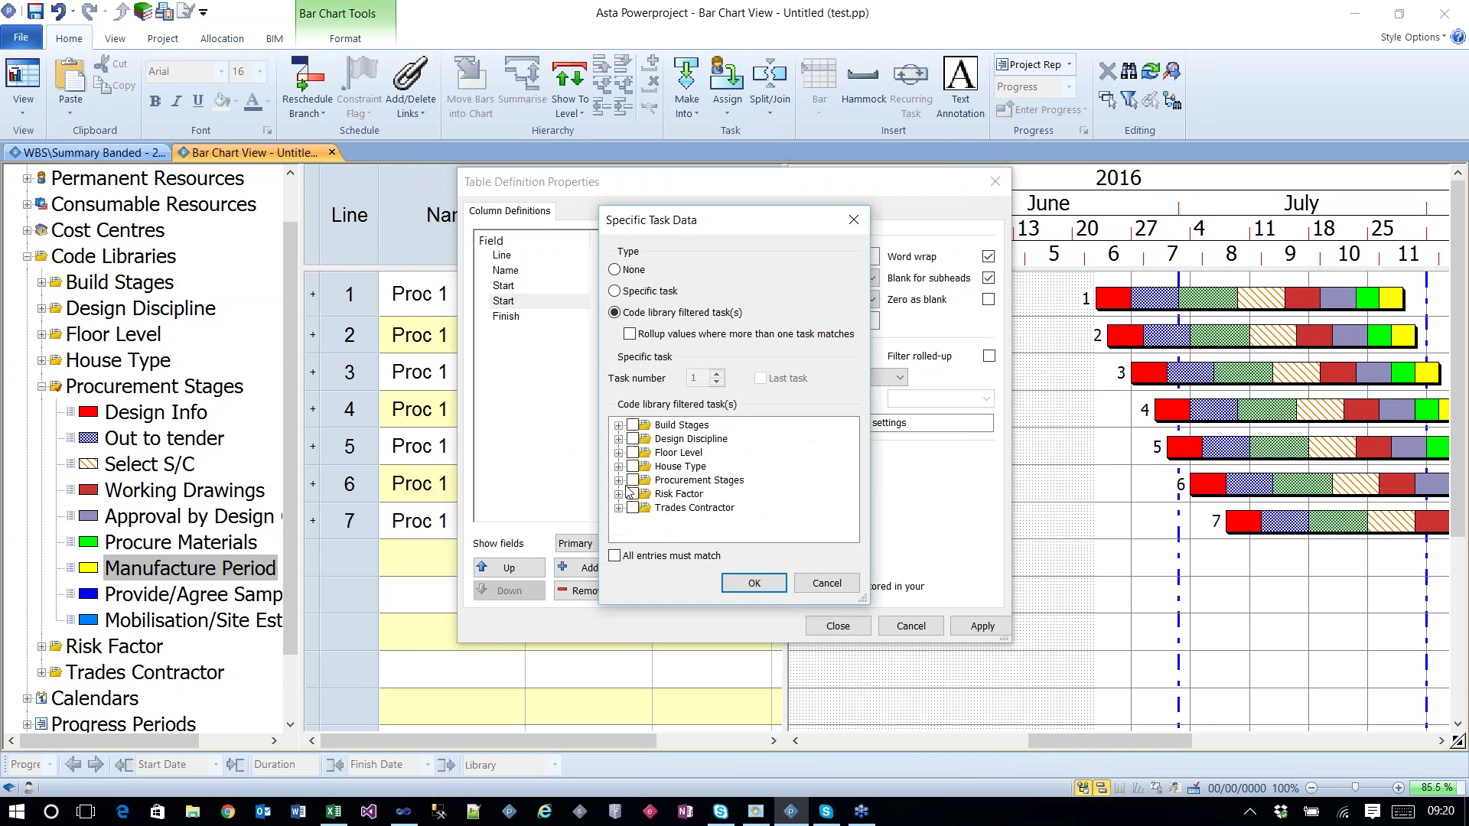
pyautogui.click(620, 482)
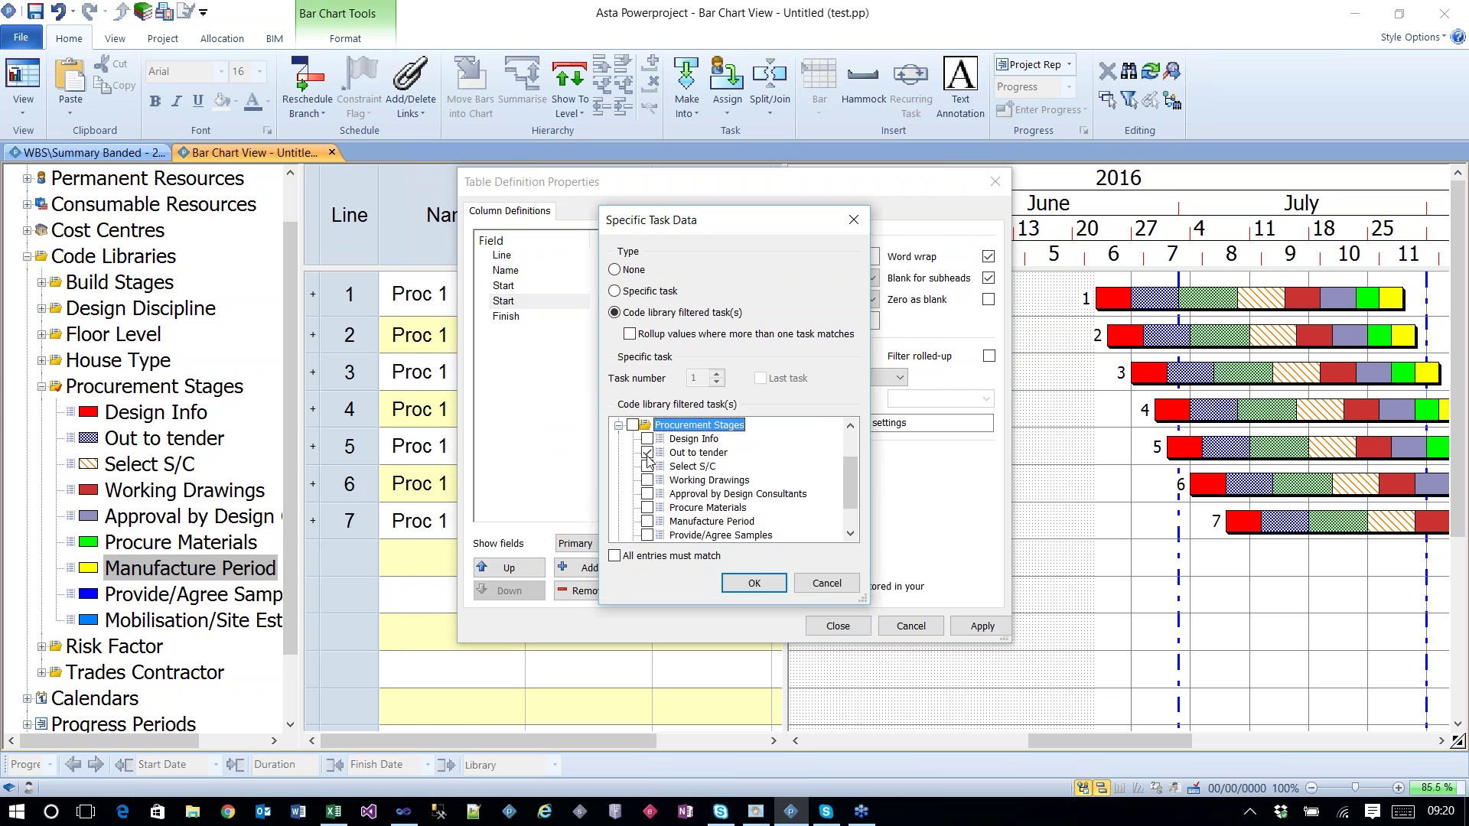
pyautogui.click(753, 583)
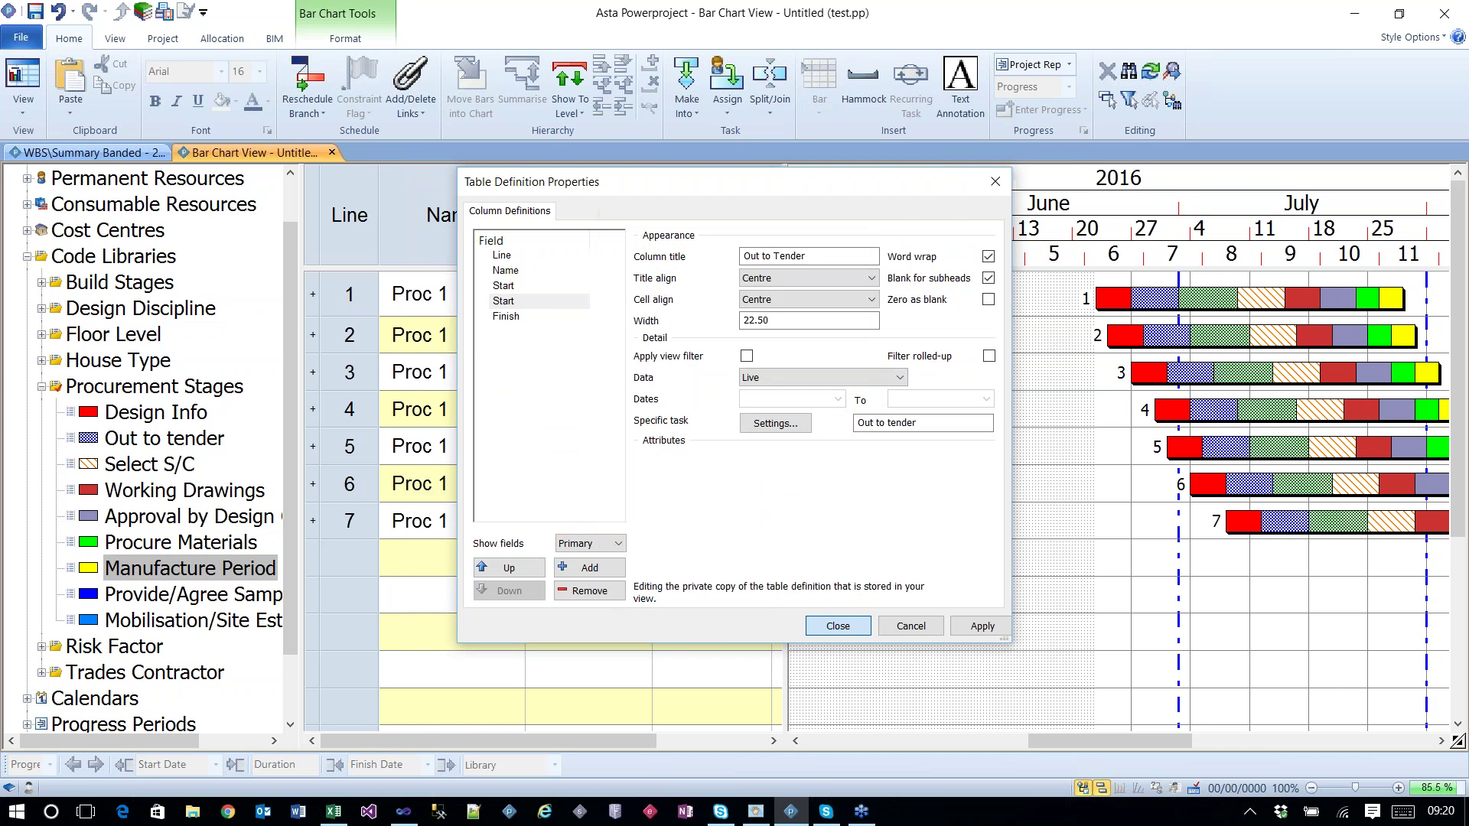
pyautogui.press('Return')
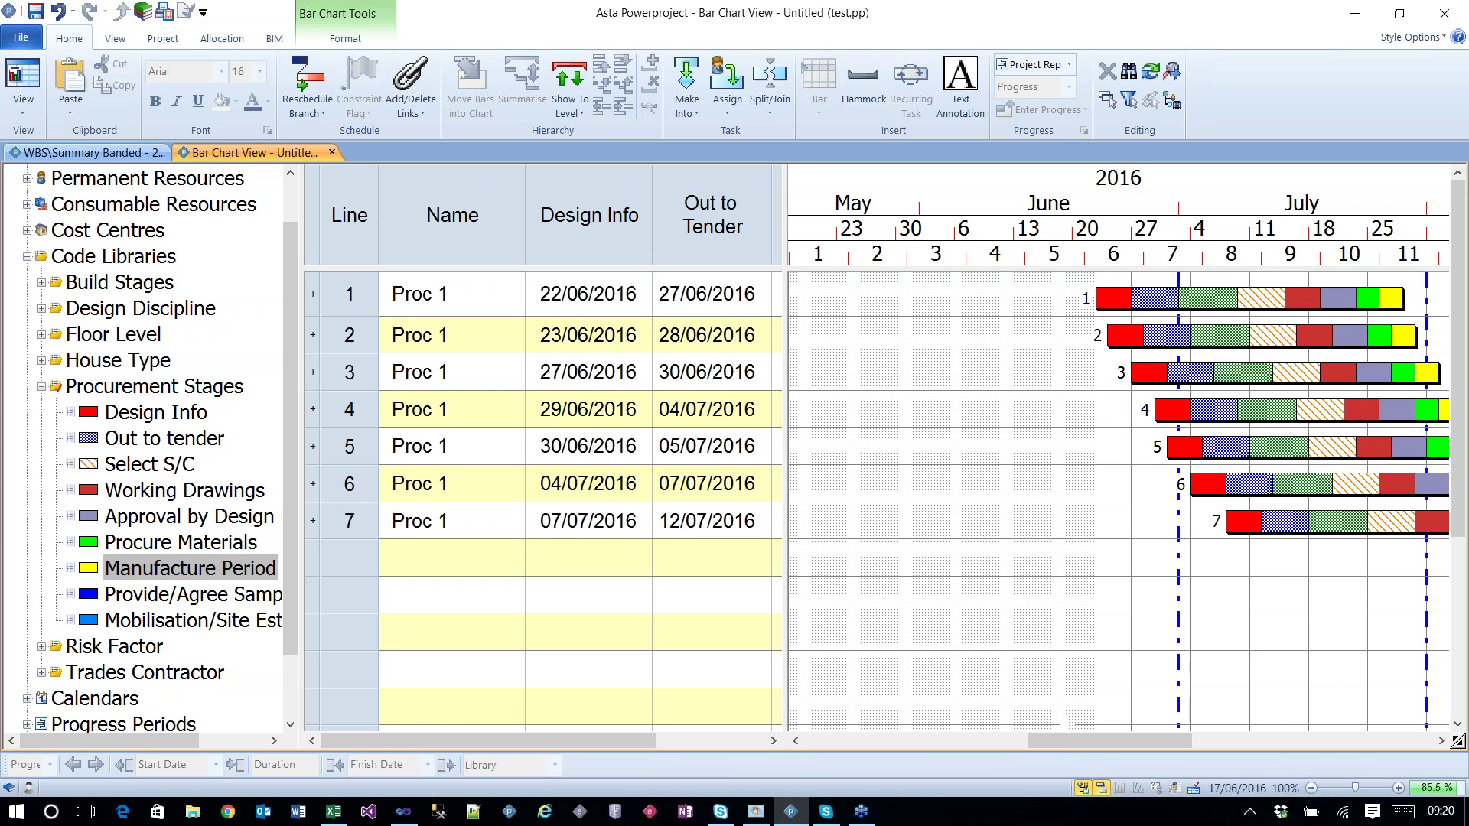
# Step: Set the Out to Tender date on line 2 to 30/06/2016
pyautogui.moveTo(1063, 740); pyautogui.dragTo(1134, 754)
pyautogui.click(763, 348)
pyautogui.click(762, 343)
pyautogui.click(774, 467)
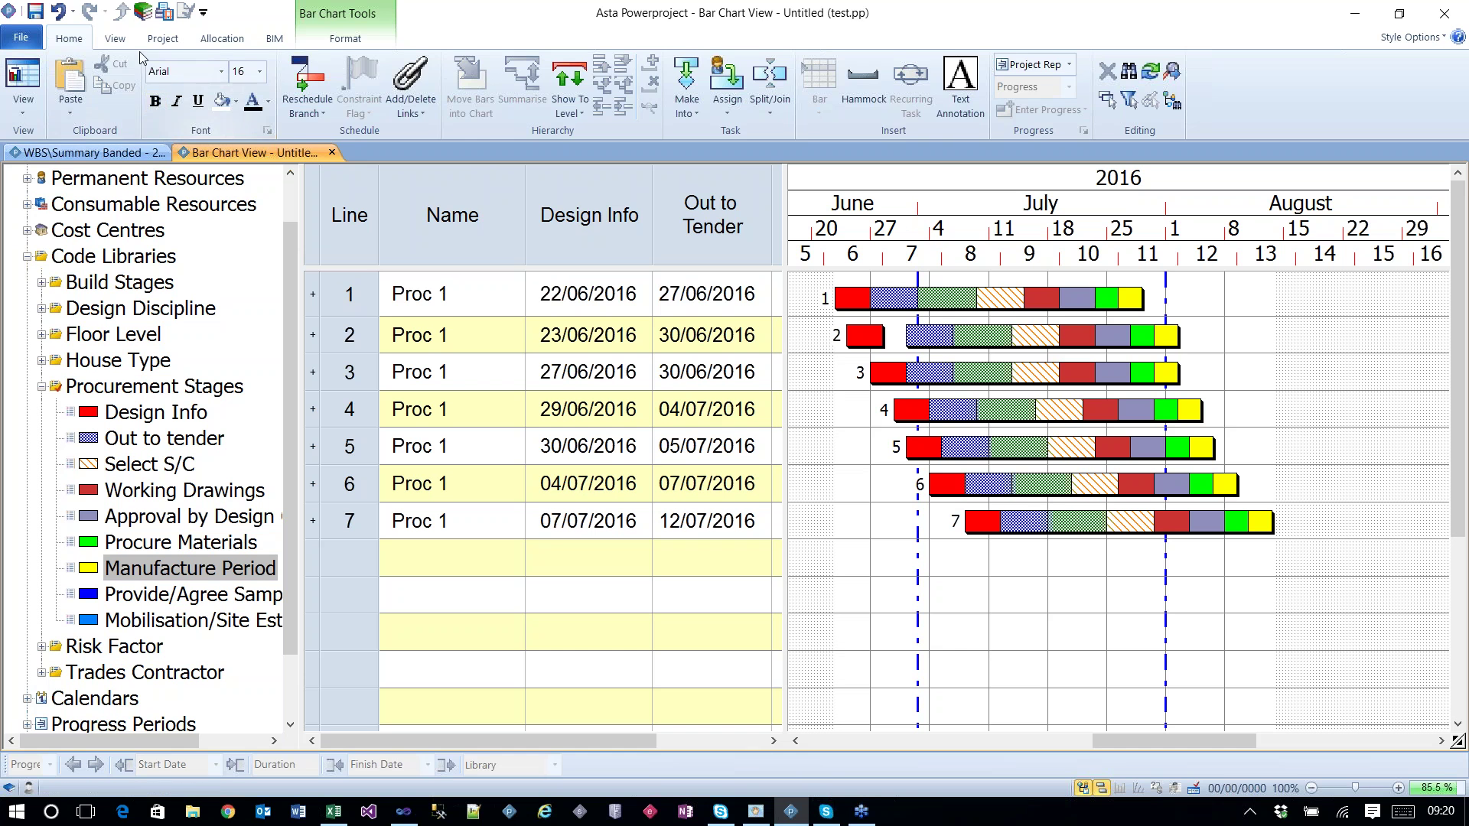
# Step: Apply the Procurement (Dates) table to the current view
pyautogui.click(115, 38)
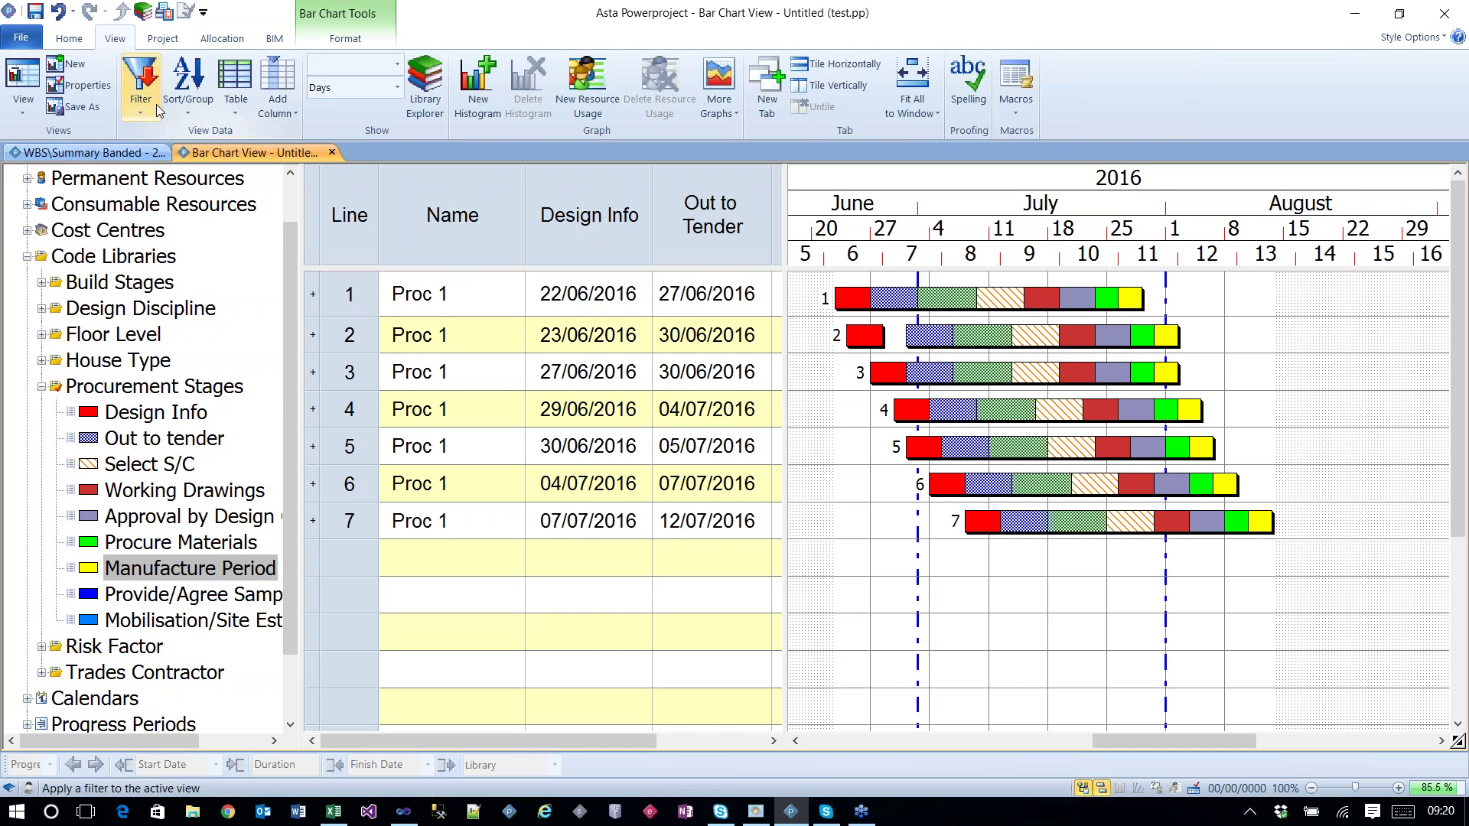
pyautogui.click(242, 99)
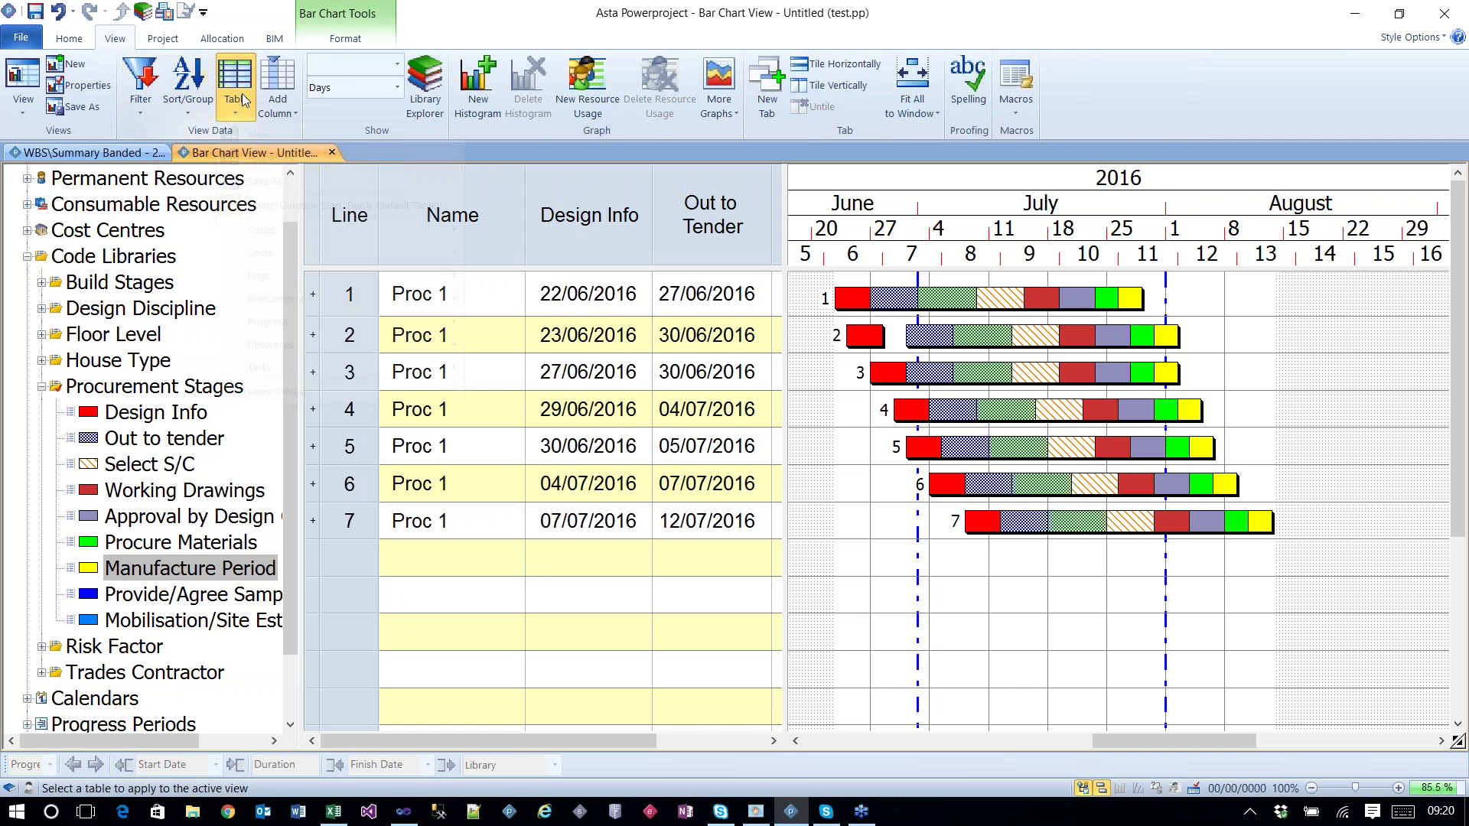
pyautogui.moveTo(429, 300)
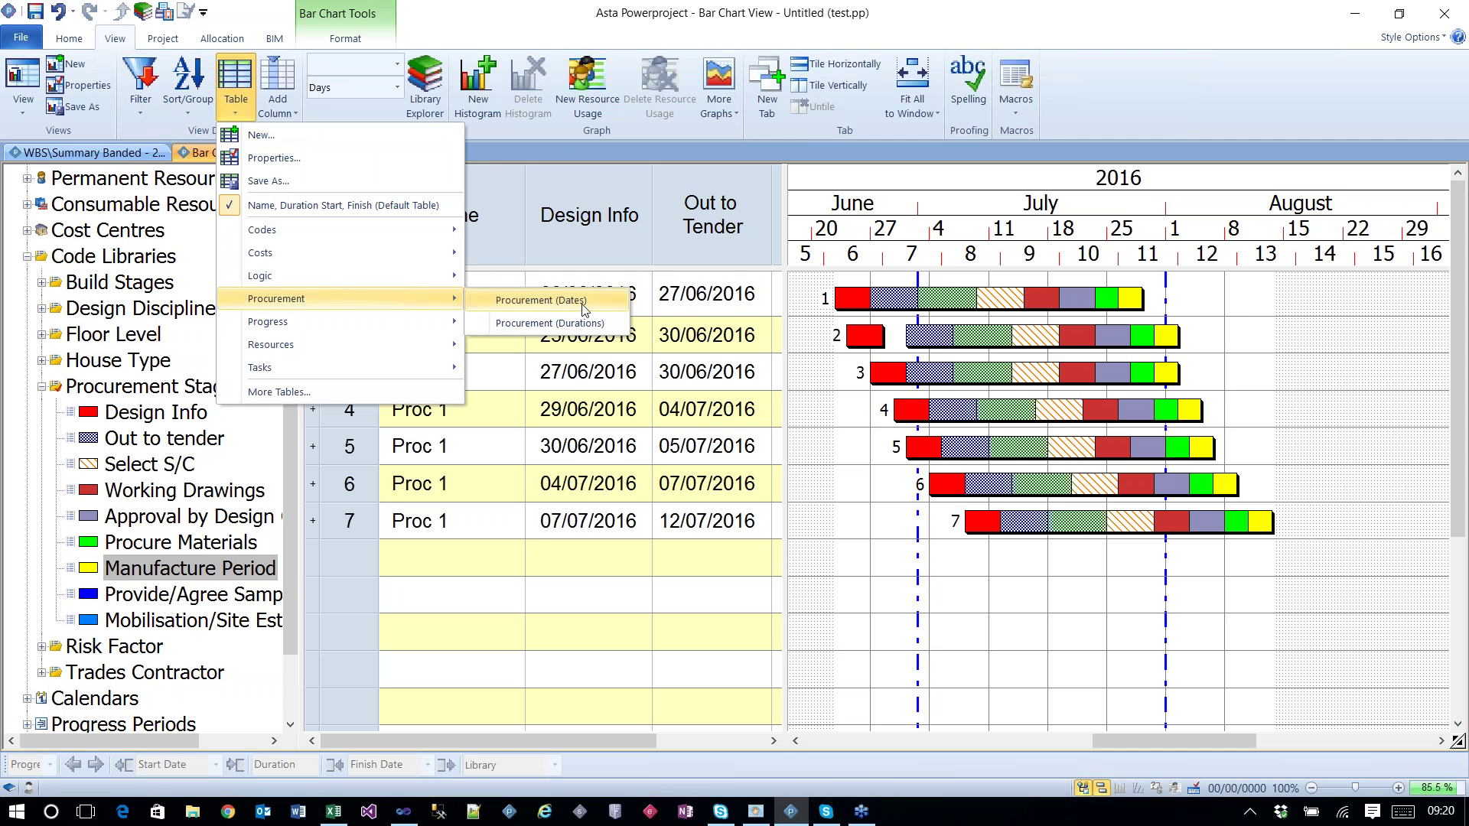
pyautogui.click(541, 301)
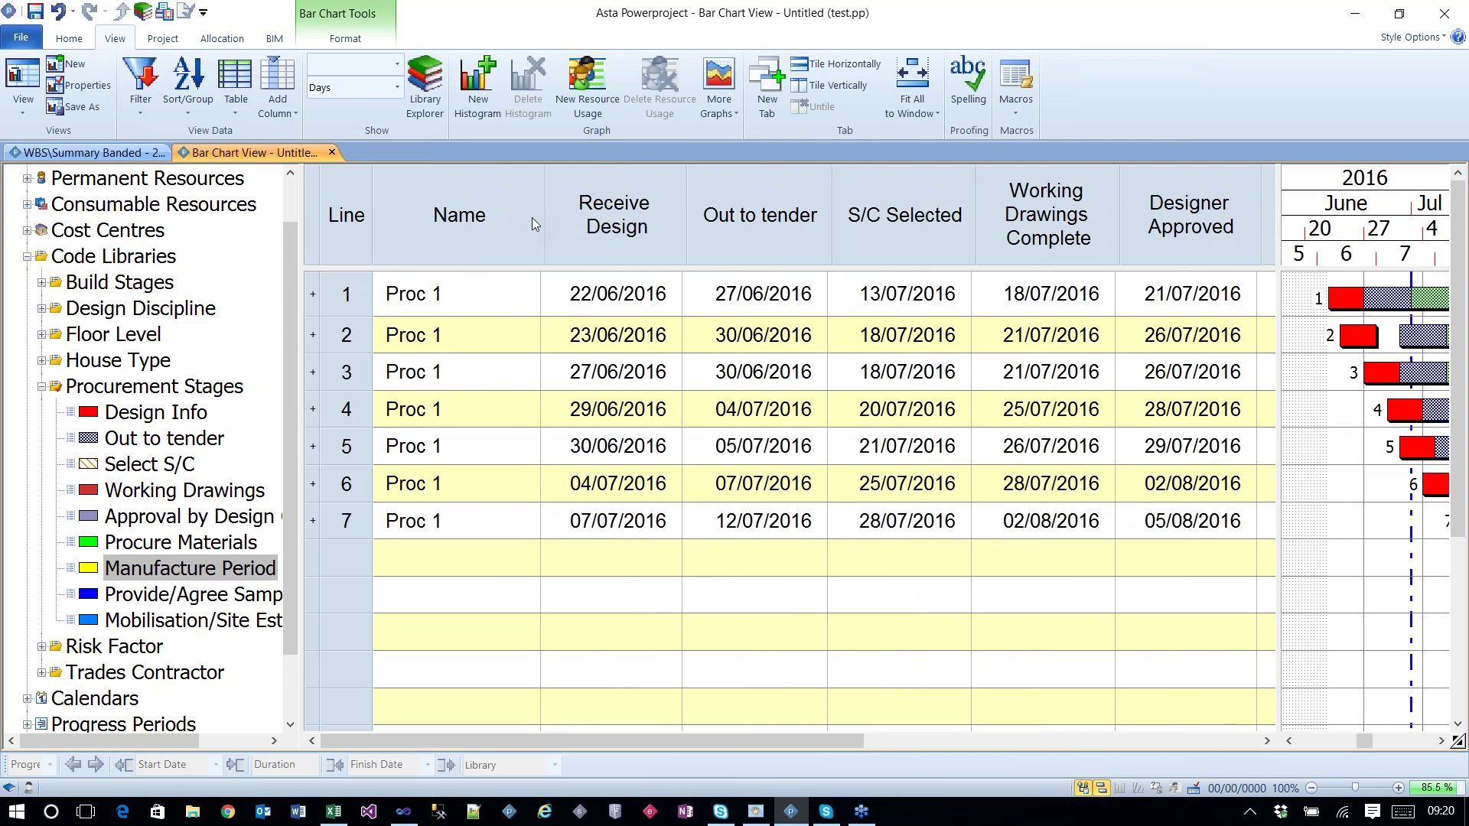
# Step: On line 4, set Receive Design to 24/06/2016 and Working Drawings Complete to 29/07/2016
pyautogui.moveTo(833, 739); pyautogui.dragTo(1371, 410)
pyautogui.click(1052, 406)
pyautogui.click(1052, 408)
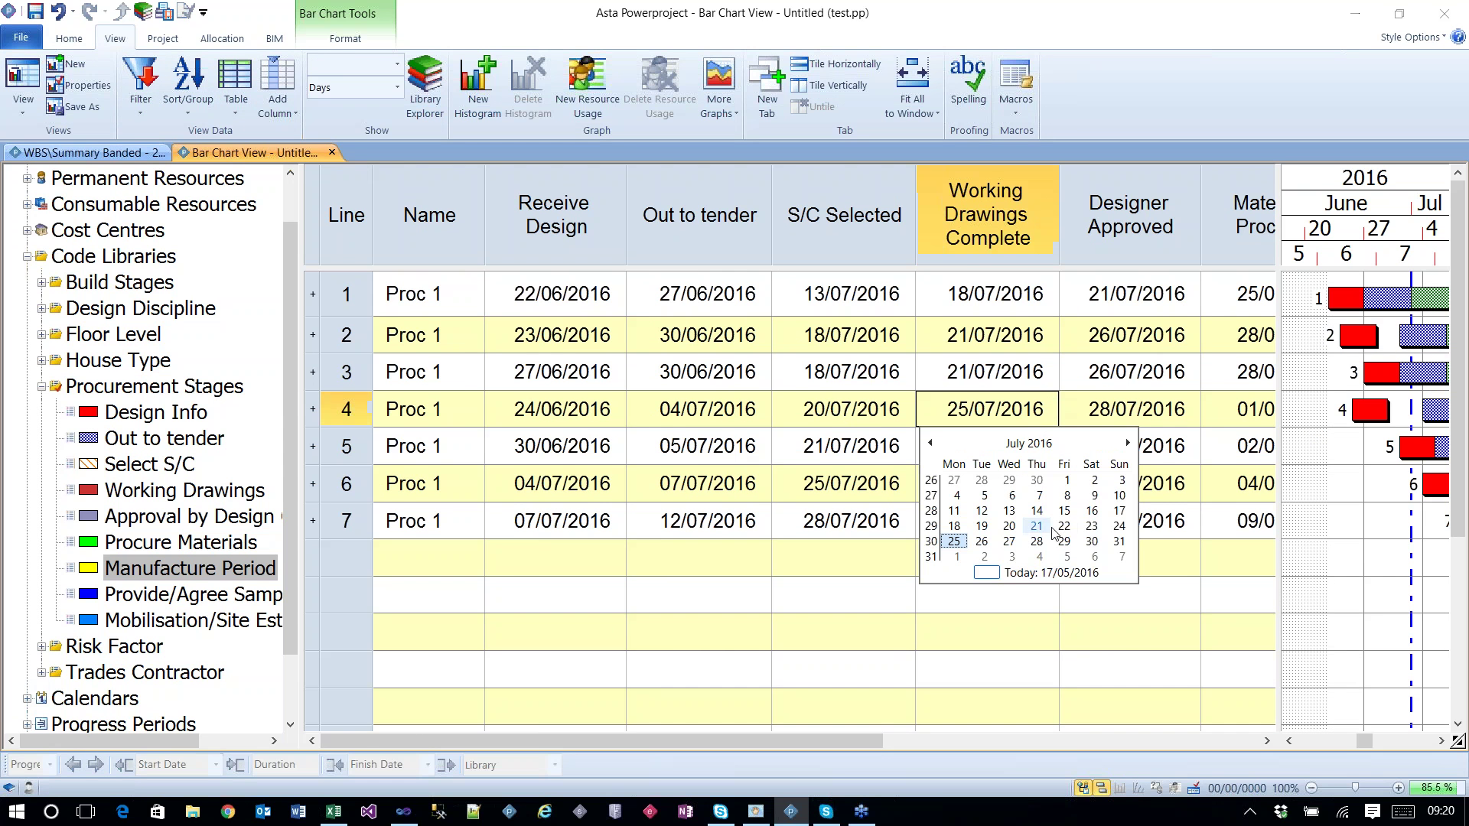
pyautogui.click(1064, 542)
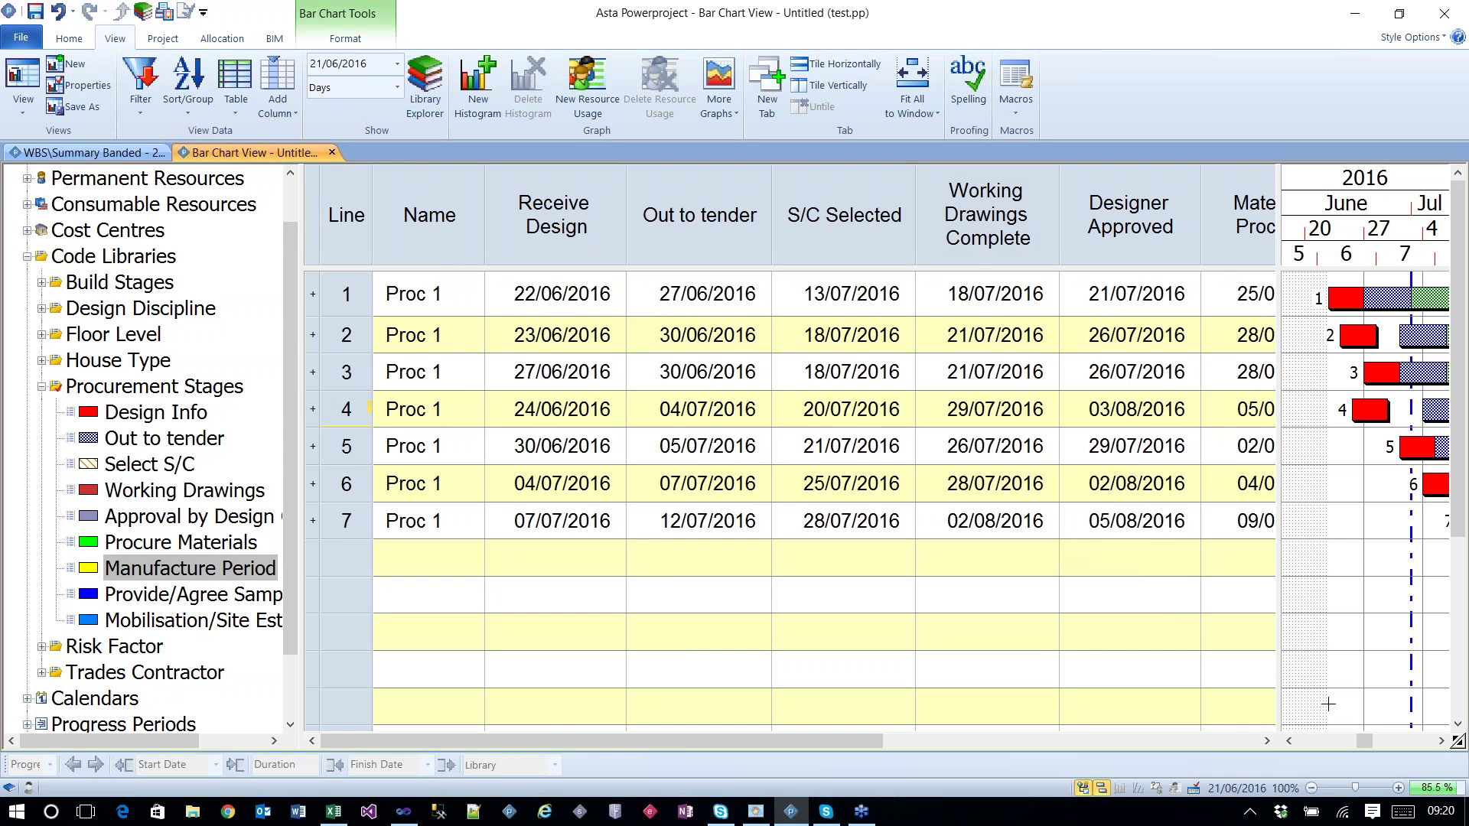
pyautogui.moveTo(1369, 743)
pyautogui.mouseDown()
pyautogui.moveTo(1379, 737)
pyautogui.moveTo(1369, 753)
pyautogui.mouseUp()
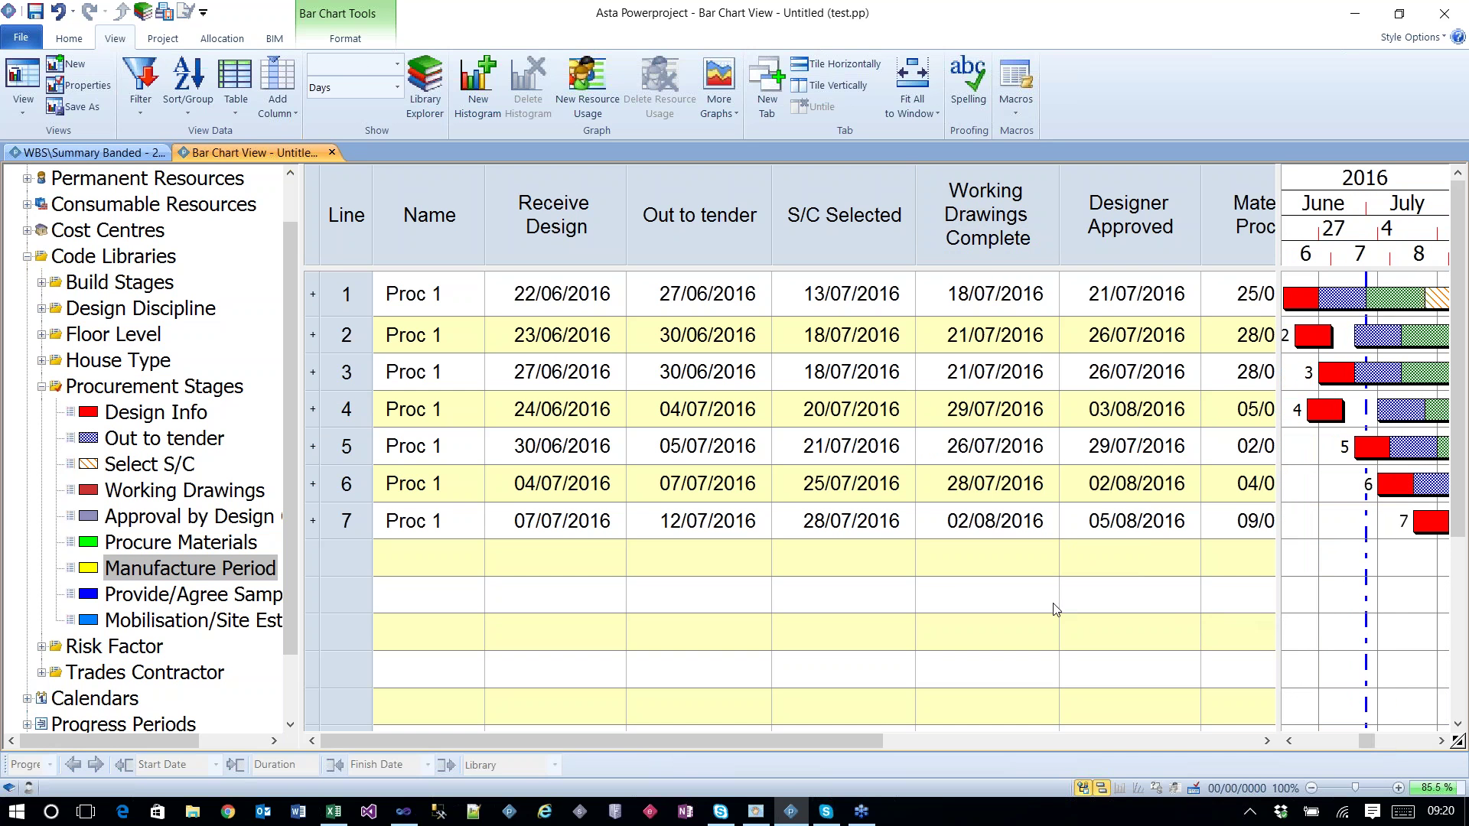
# Step: Check the print preview, return to the view and hide the bar chart so only the table remains
pyautogui.click(21, 37)
pyautogui.click(38, 255)
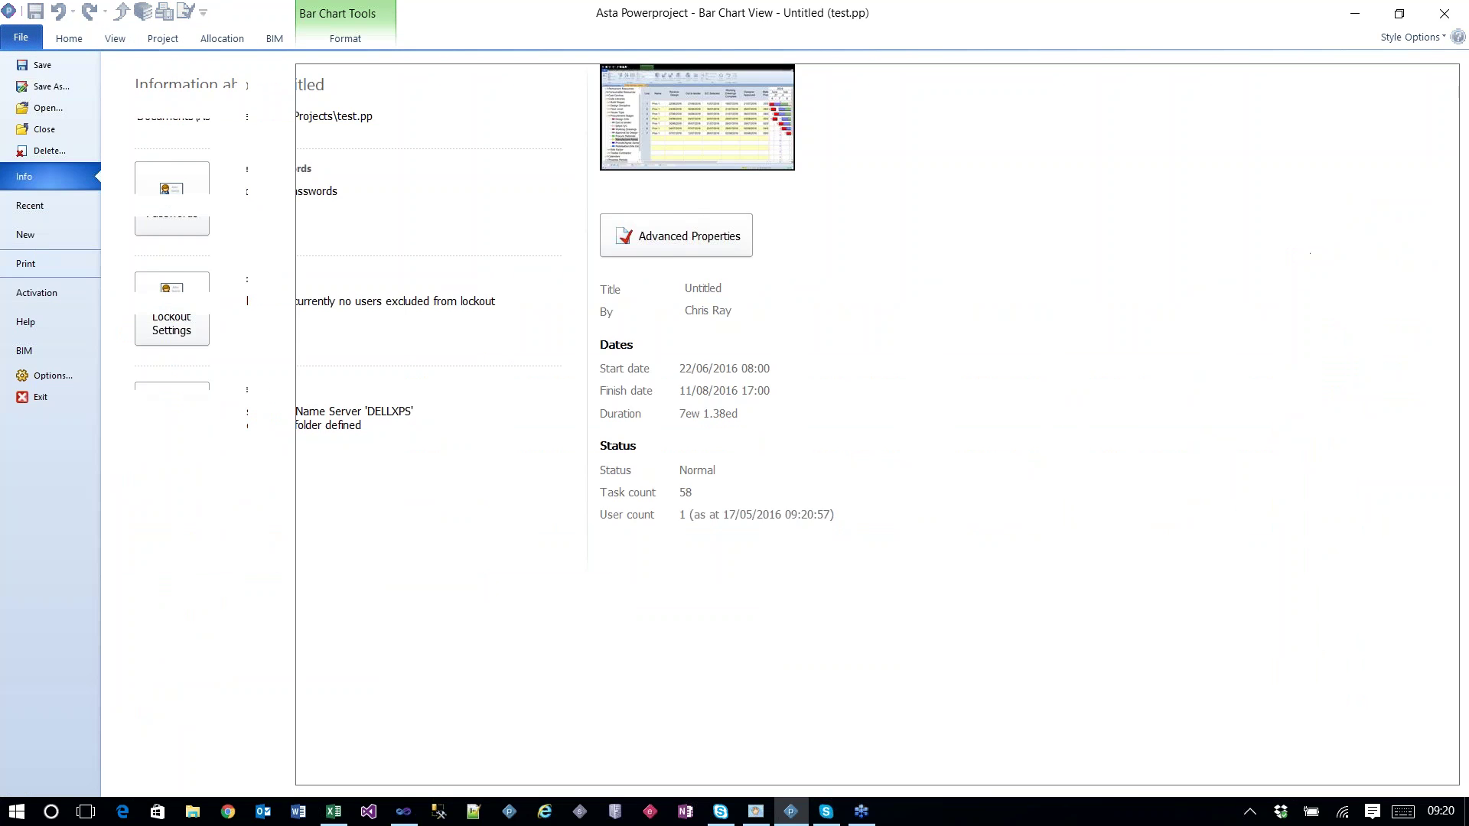
pyautogui.click(69, 38)
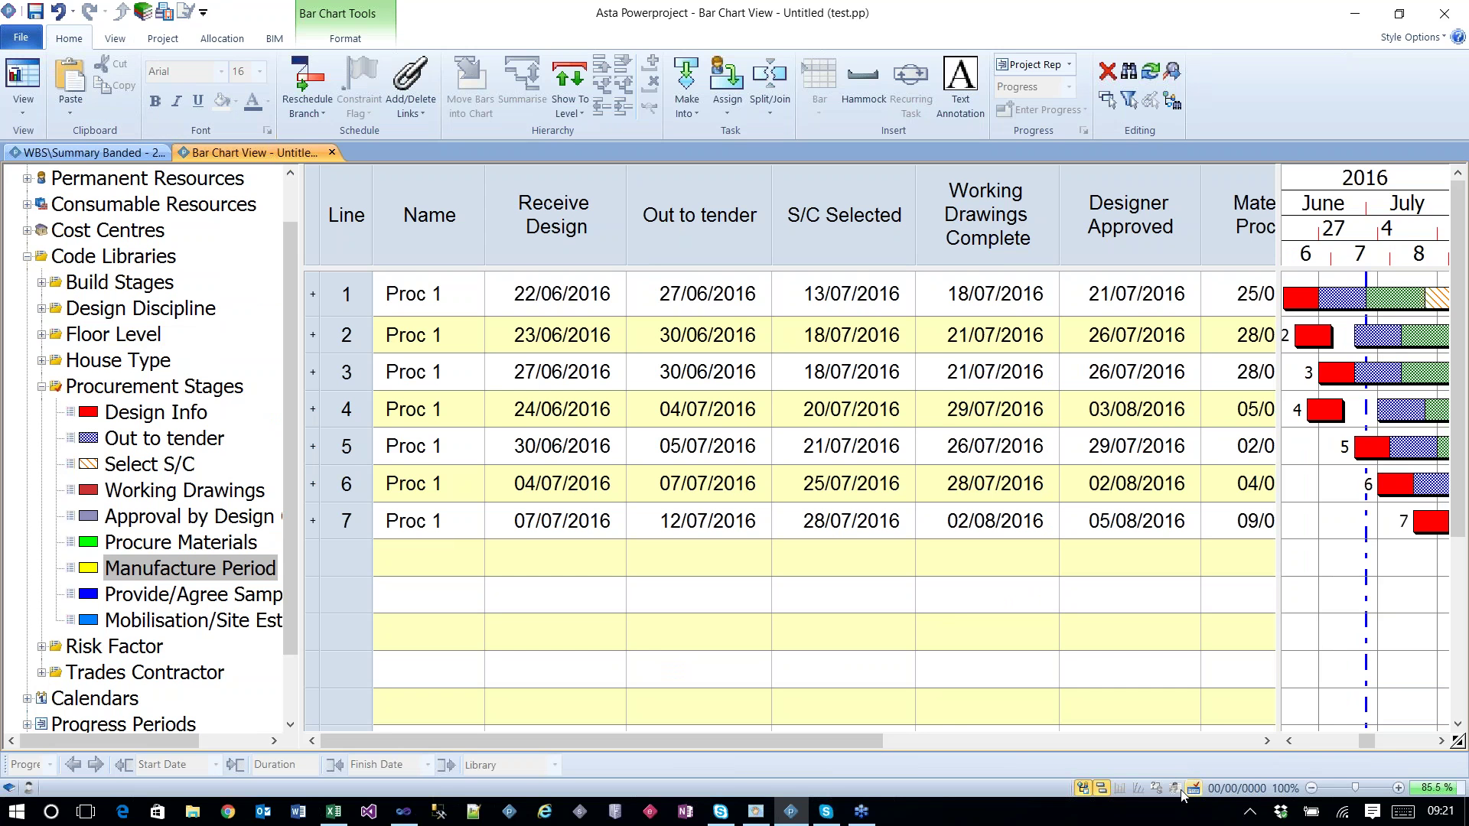
pyautogui.click(1102, 788)
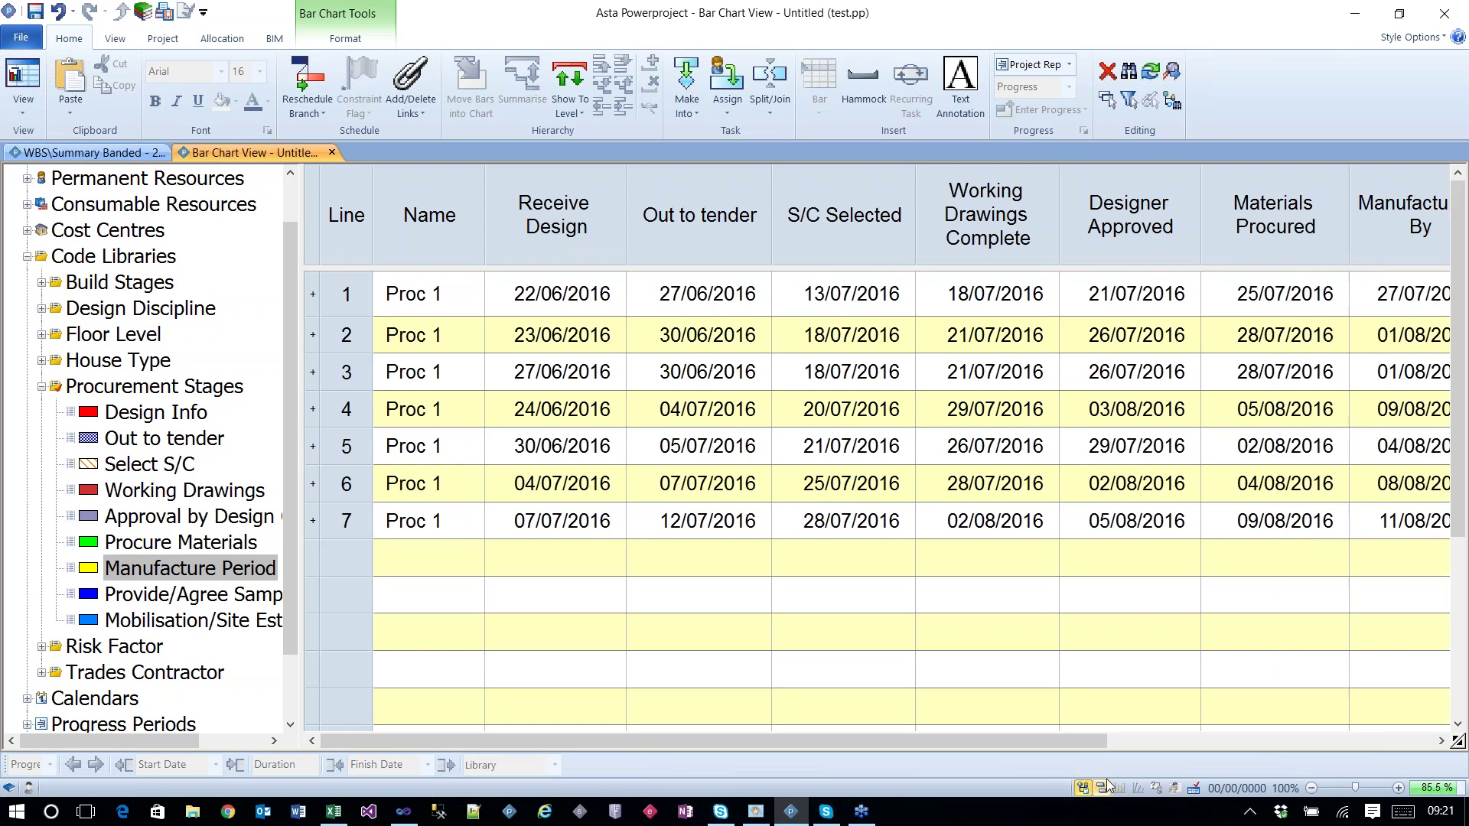
# Step: Set the printed page to A4 Landscape in the print options and check the table's print preview
pyautogui.click(21, 36)
pyautogui.click(31, 262)
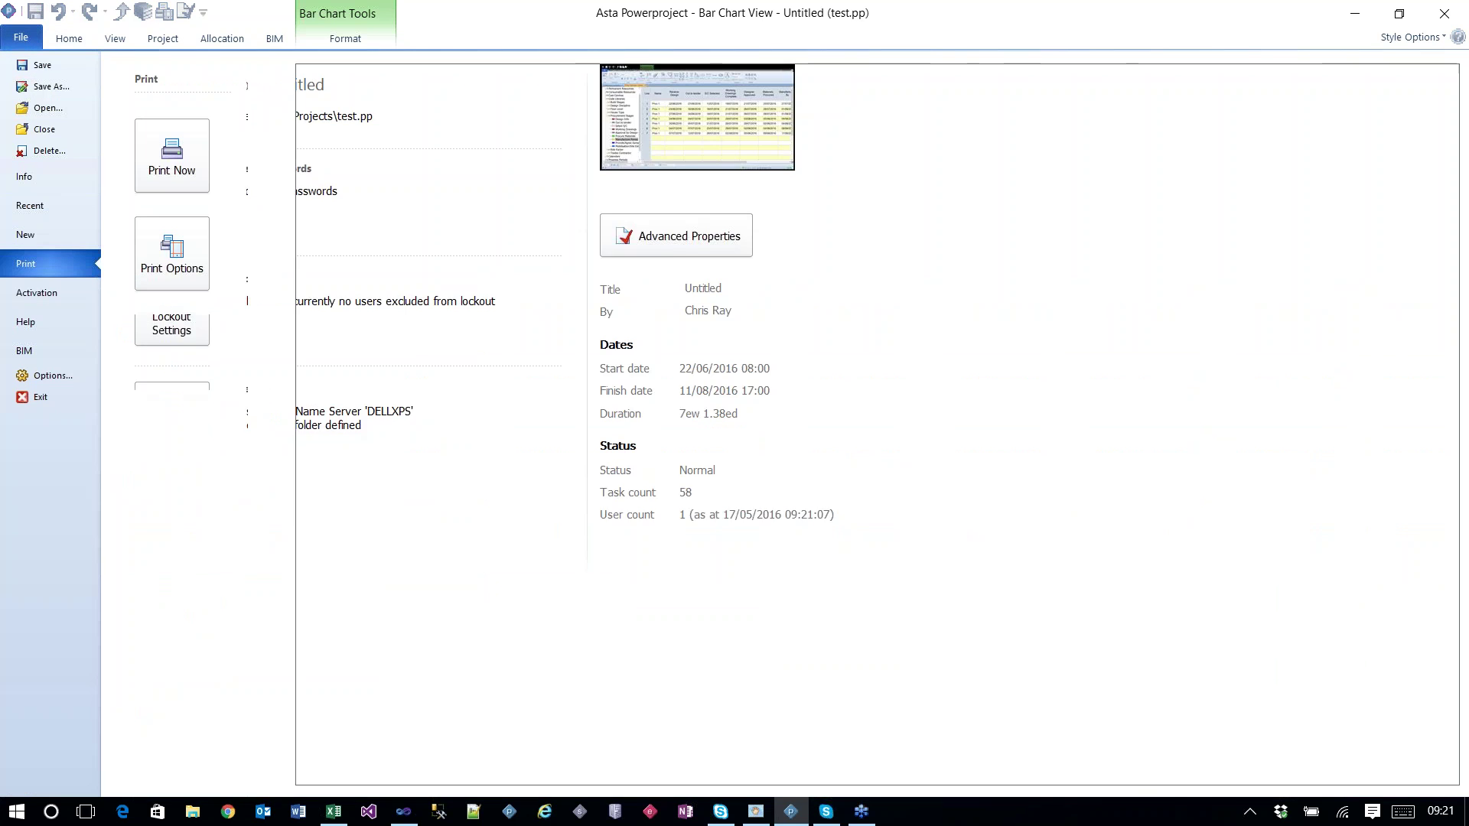
pyautogui.click(172, 257)
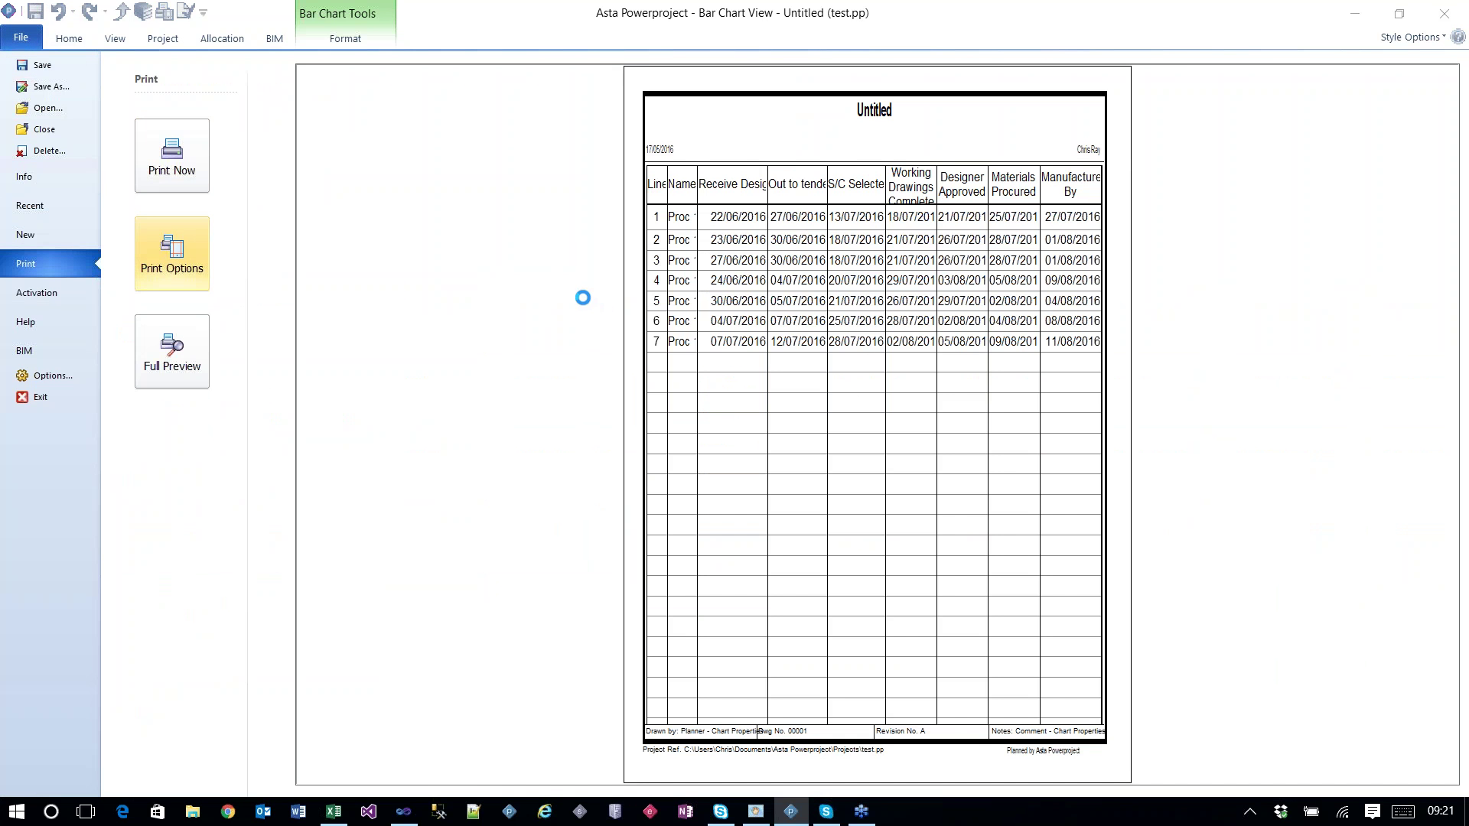
pyautogui.click(574, 252)
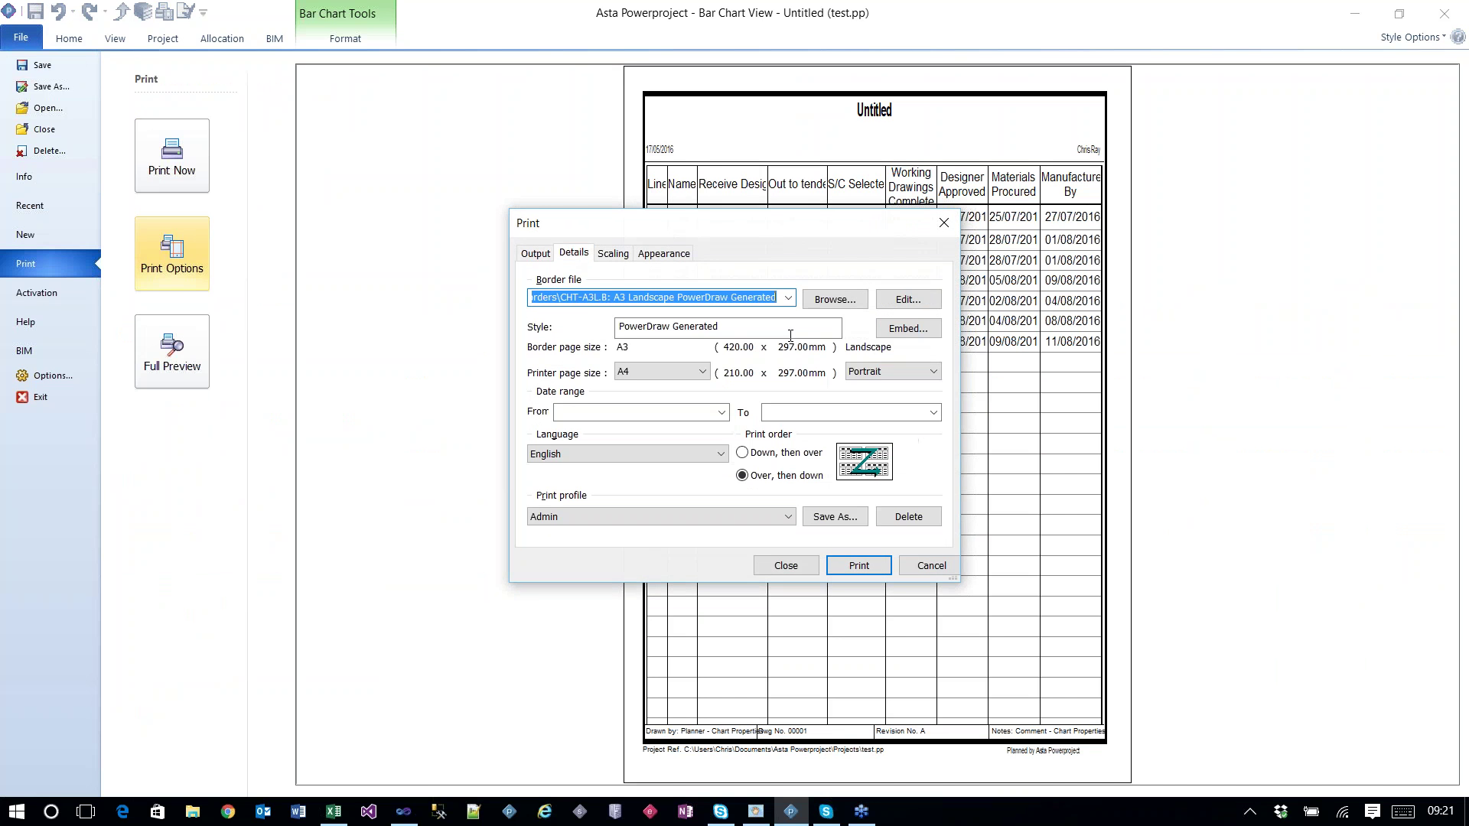
pyautogui.click(891, 371)
pyautogui.click(884, 389)
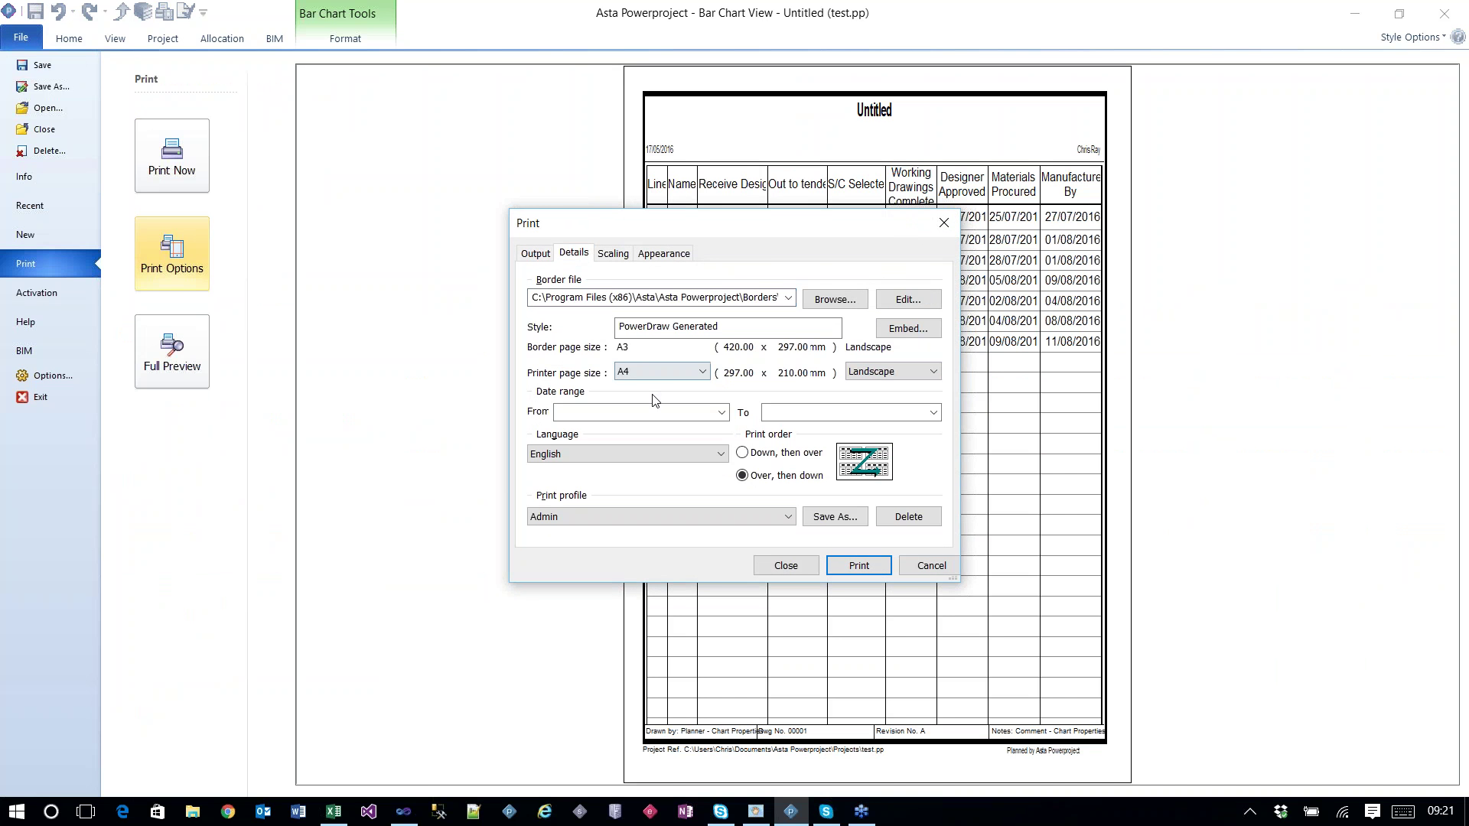
pyautogui.click(788, 566)
pyautogui.click(789, 567)
pyautogui.press('Escape')
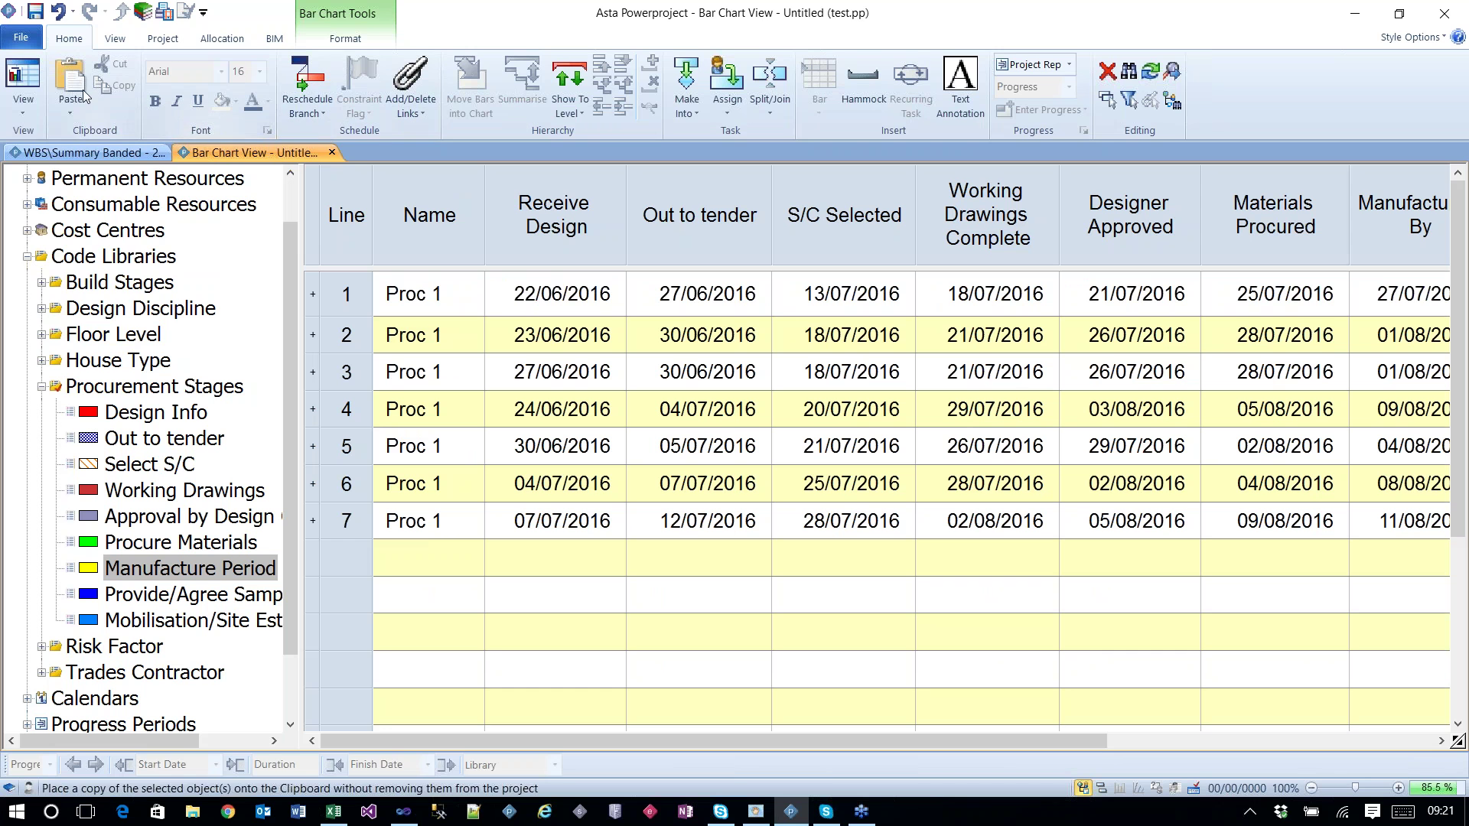
# Step: Save the current view as Procirement Schedule
pyautogui.click(23, 95)
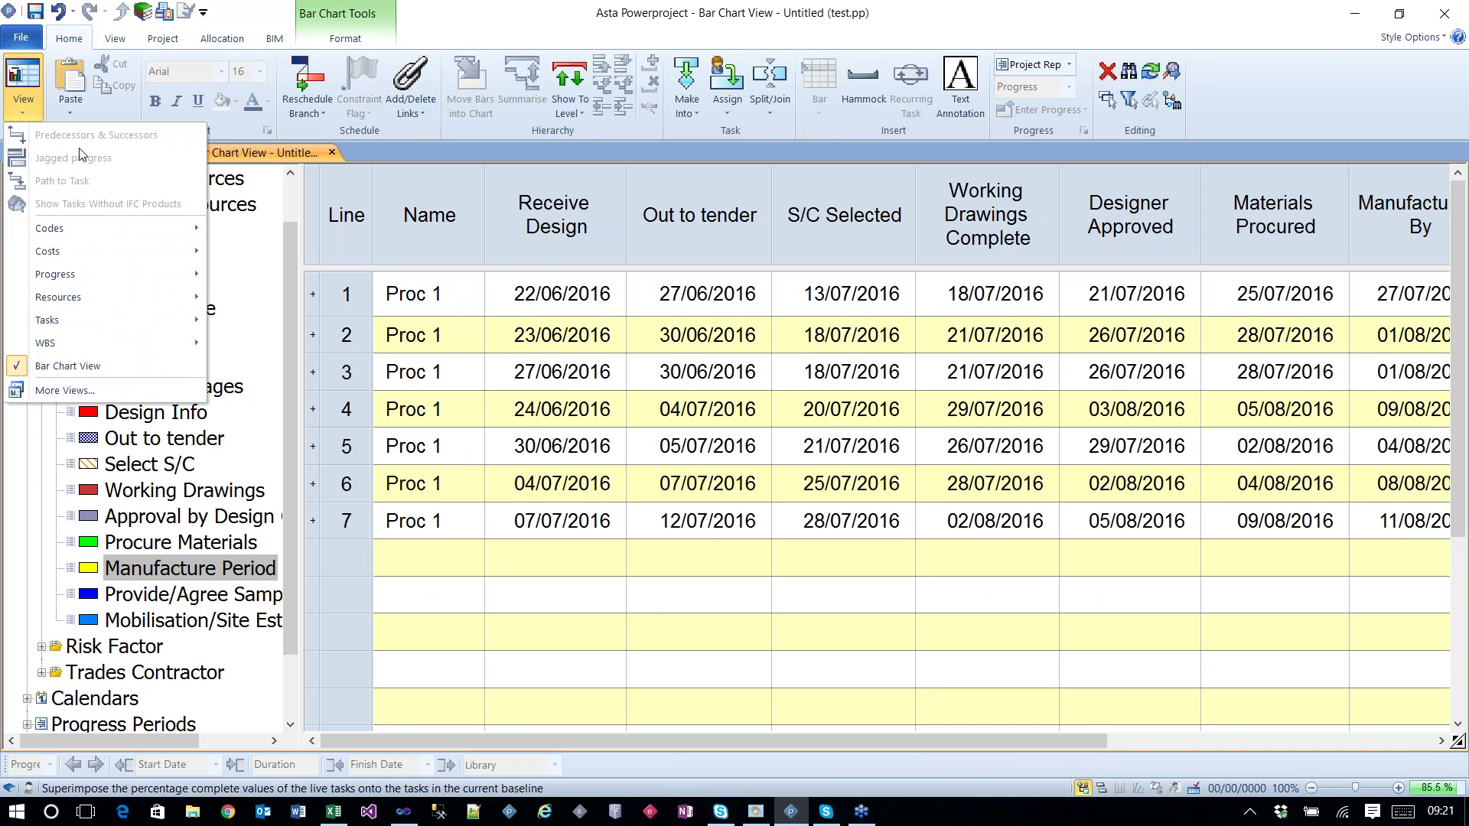
pyautogui.click(115, 38)
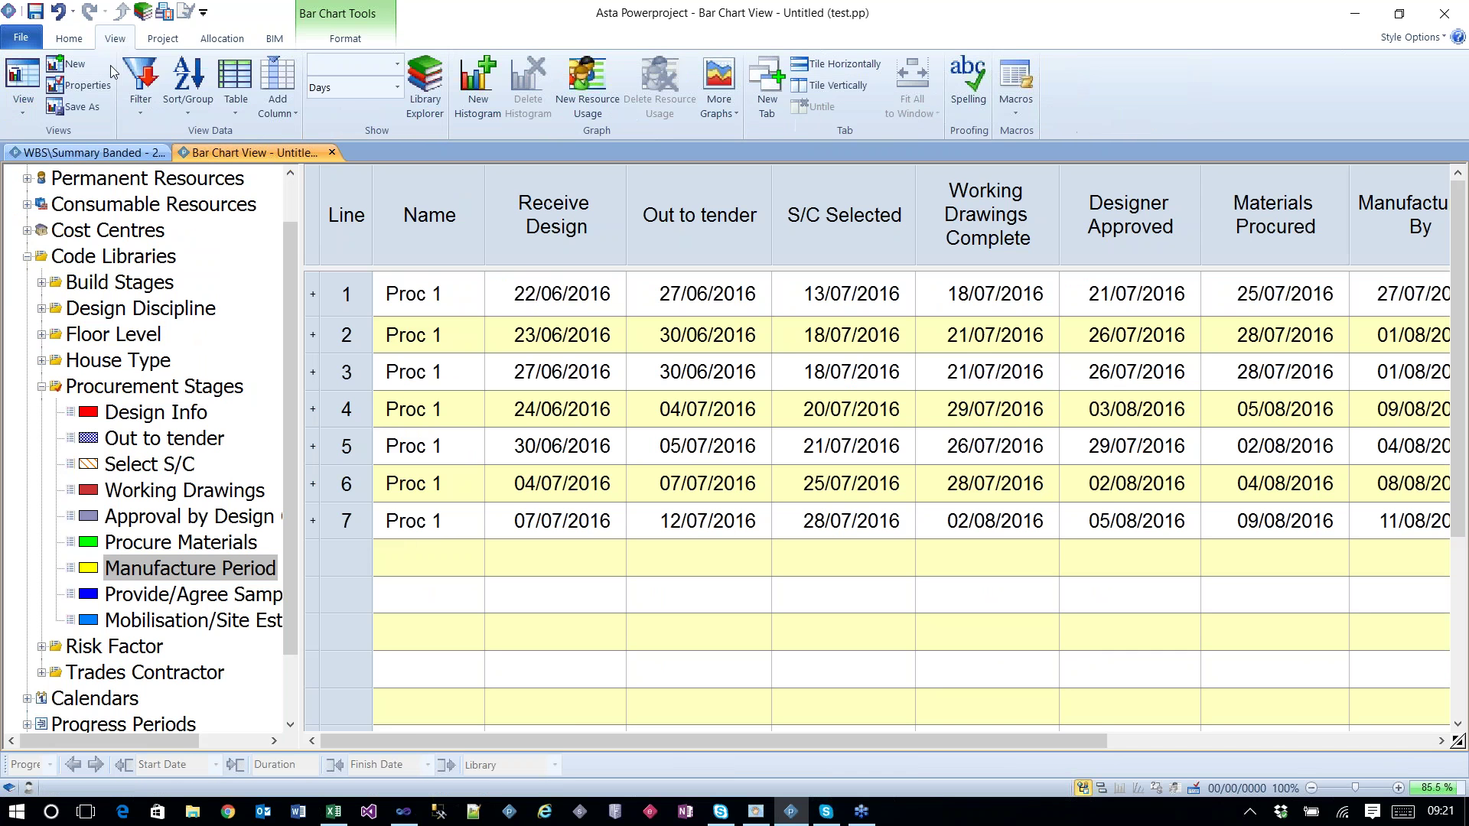
pyautogui.click(98, 113)
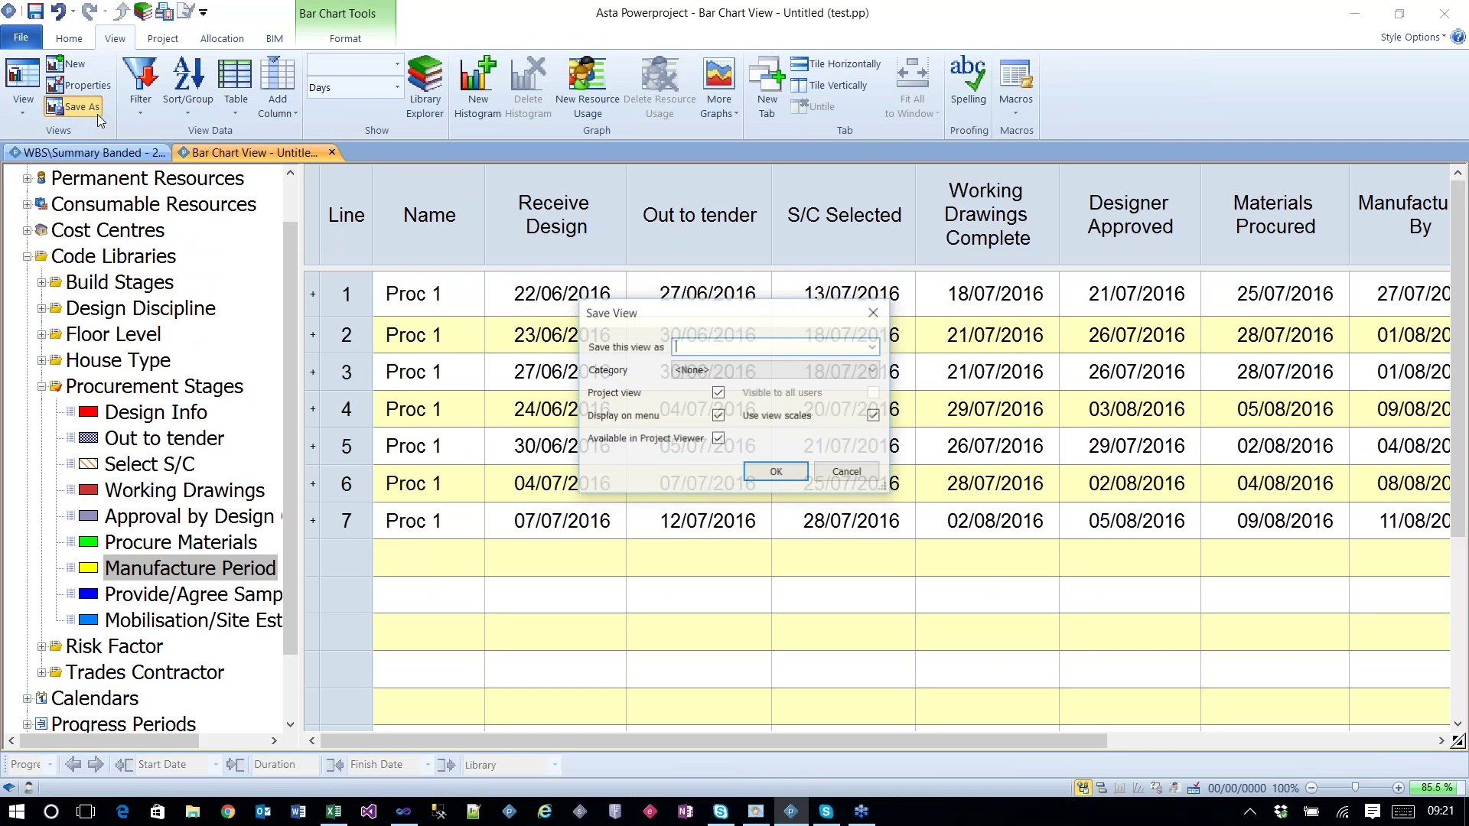
pyautogui.write('Pr')
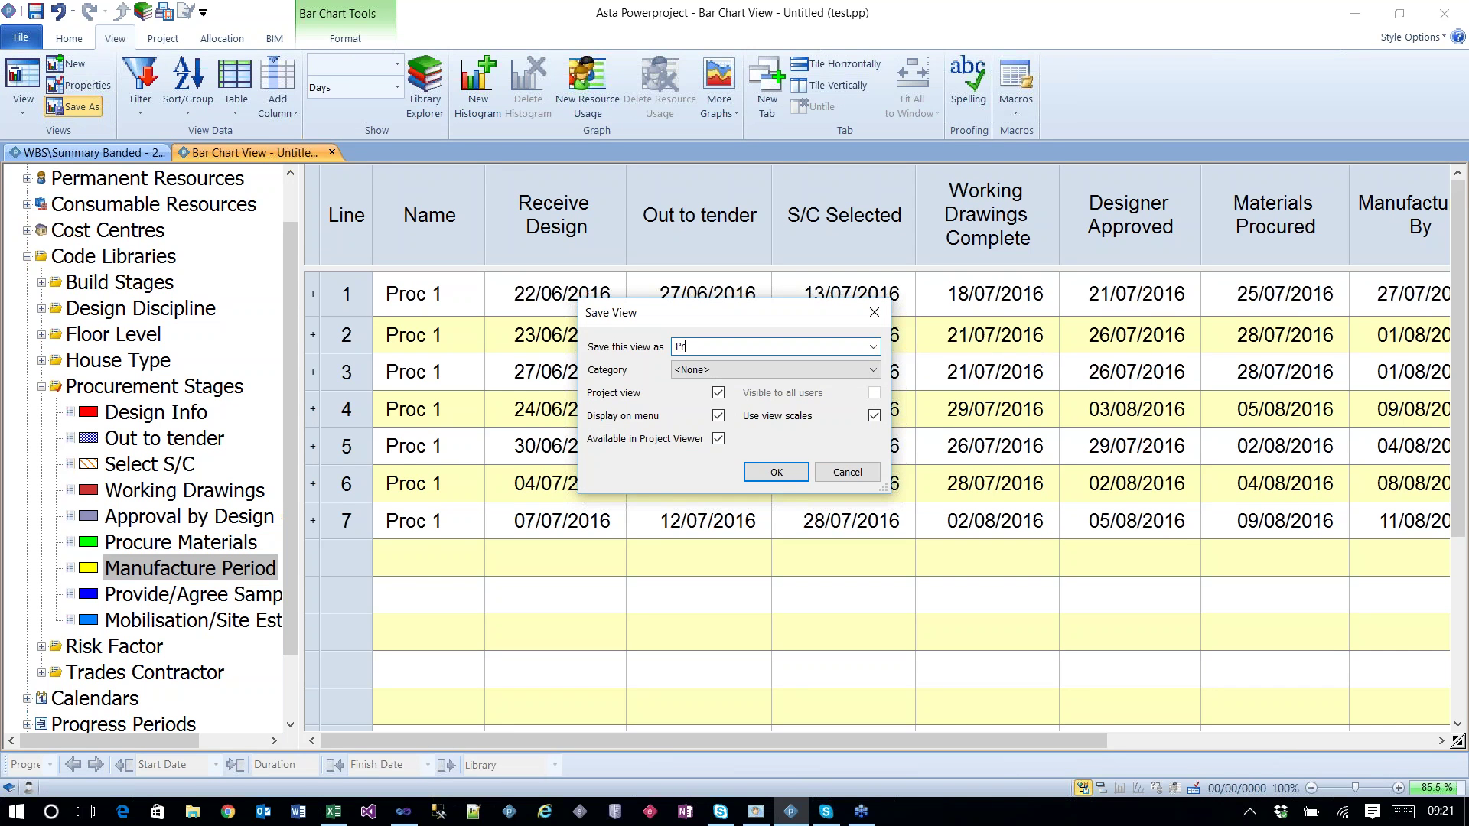
pyautogui.write('ocirement Schedule')
pyautogui.click(776, 472)
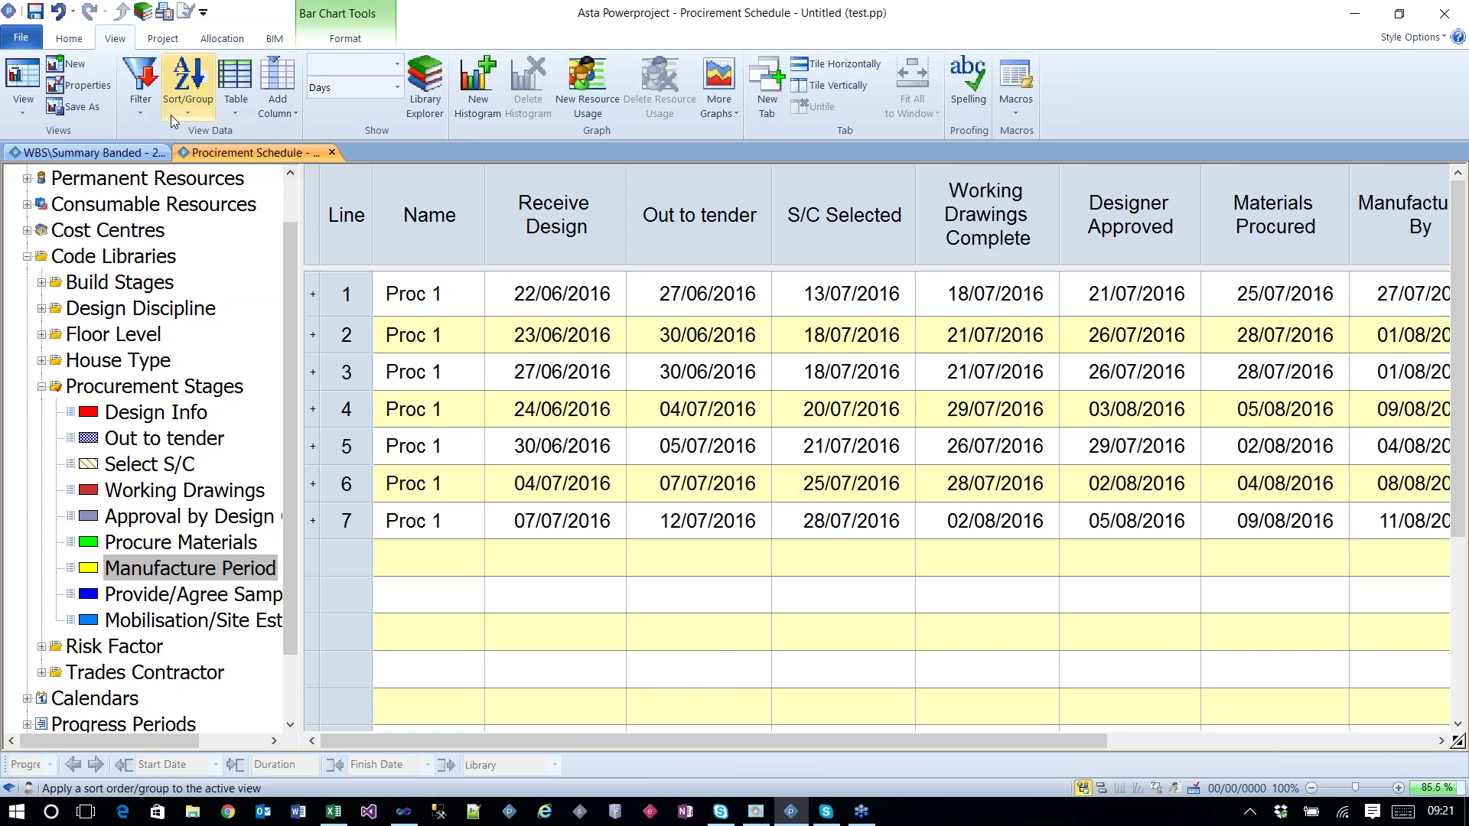
# Step: Open the saved Bar Chart View, followed by the saved Procirement Schedule view
pyautogui.click(20, 99)
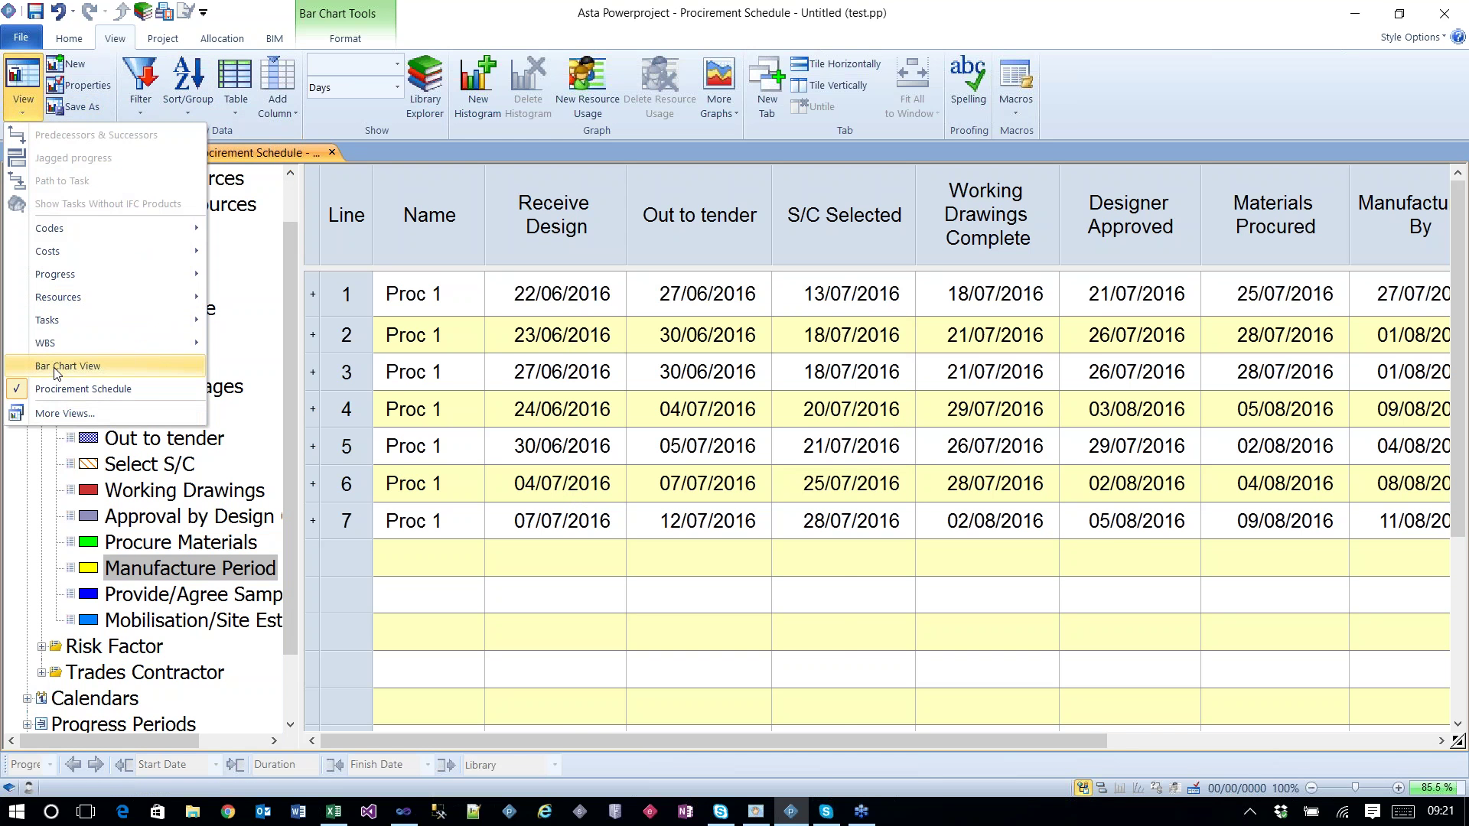
pyautogui.click(77, 366)
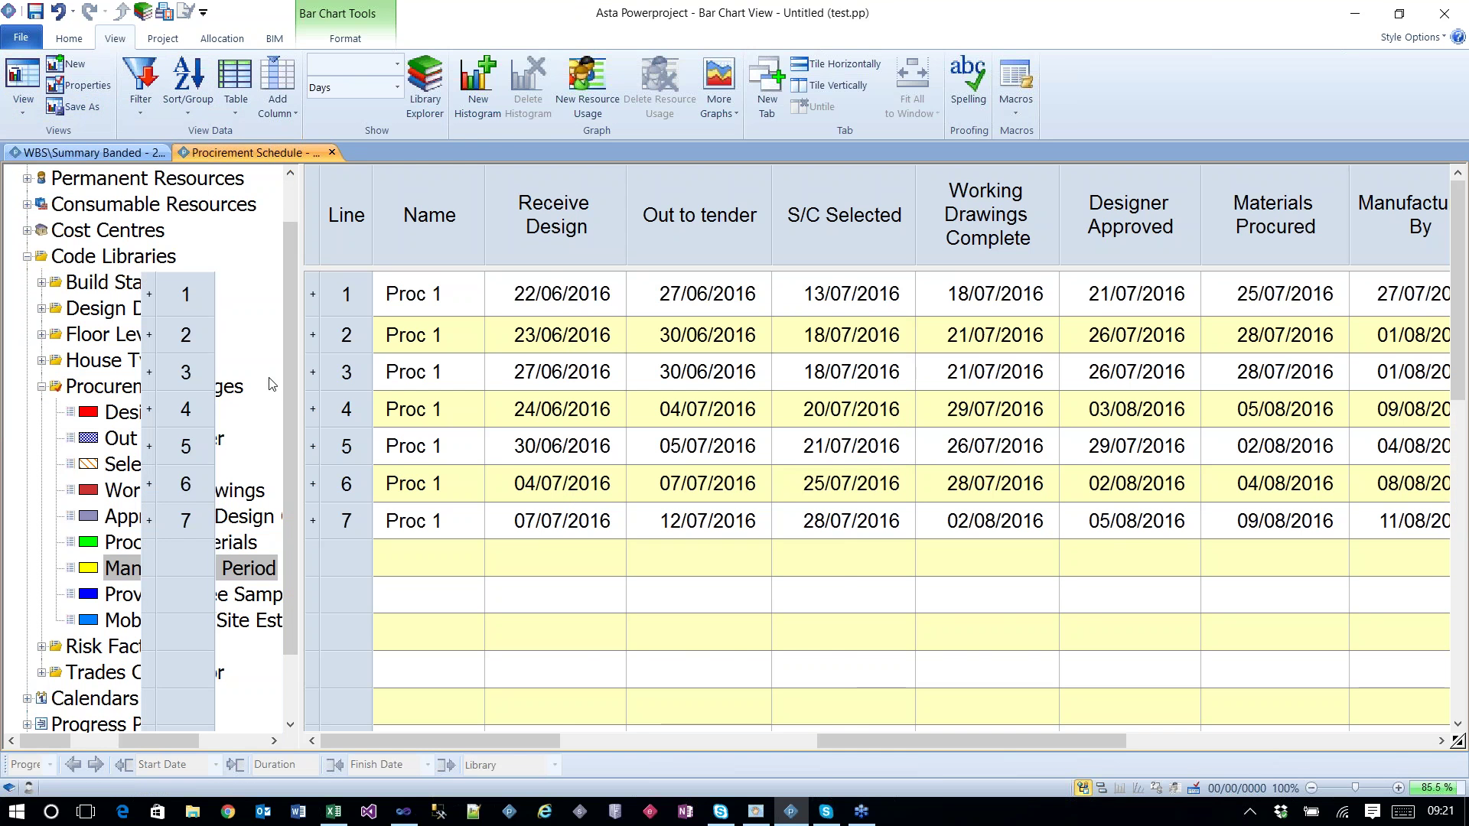
pyautogui.click(33, 108)
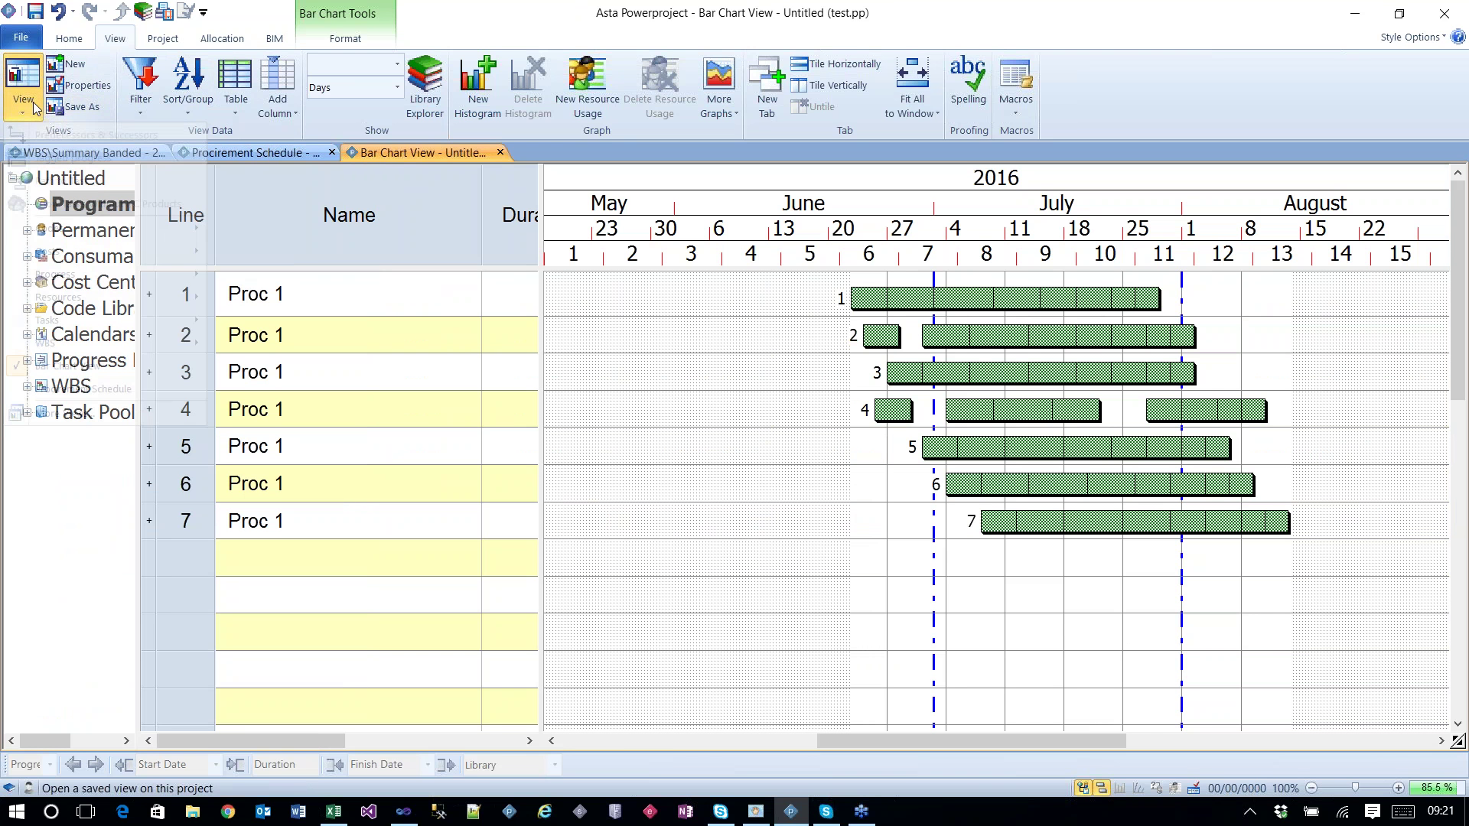
pyautogui.click(82, 350)
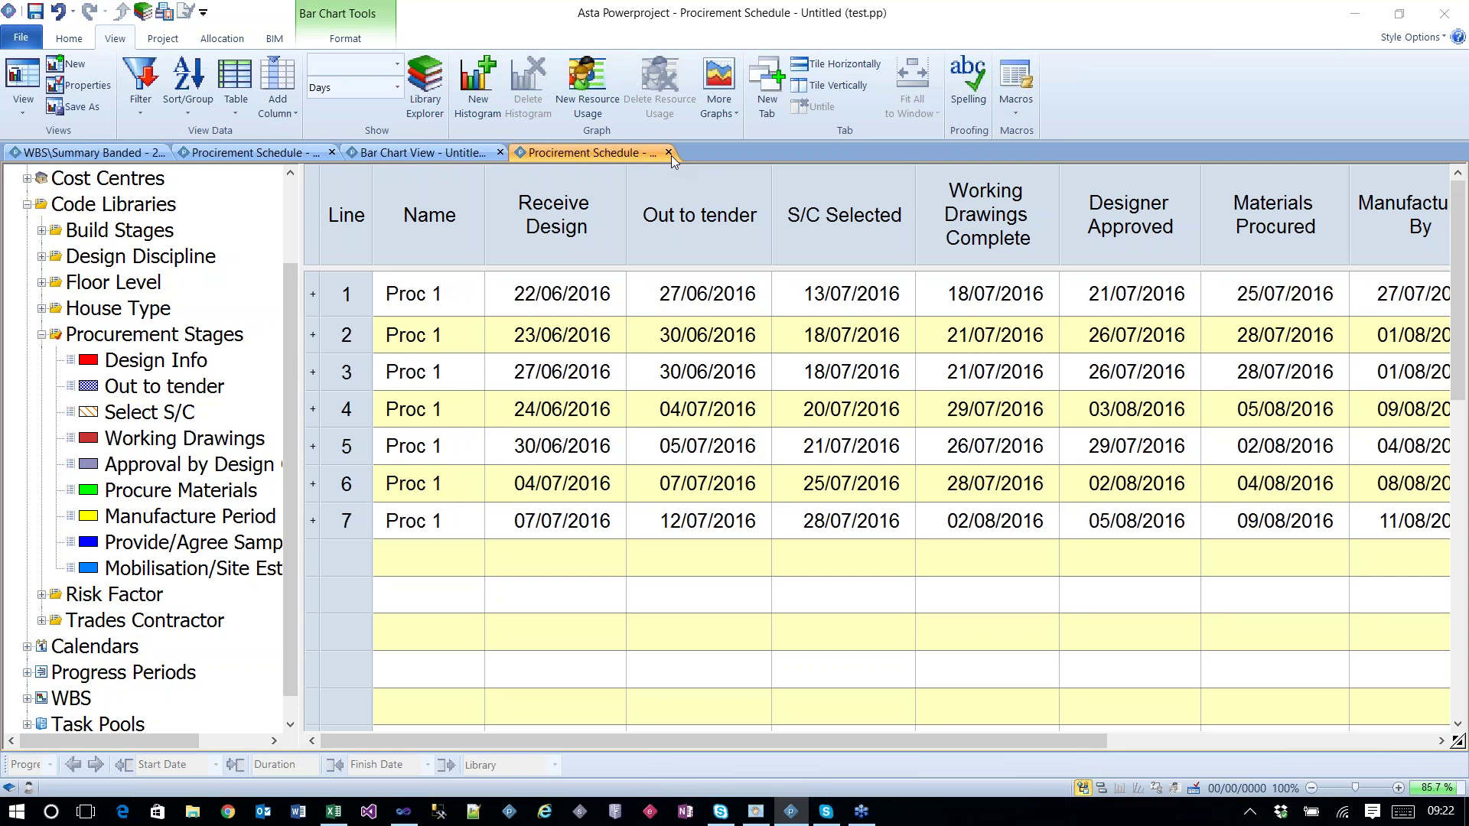
# Step: Show the bar chart beside the table again in the Procirement Schedule view
pyautogui.click(892, 574)
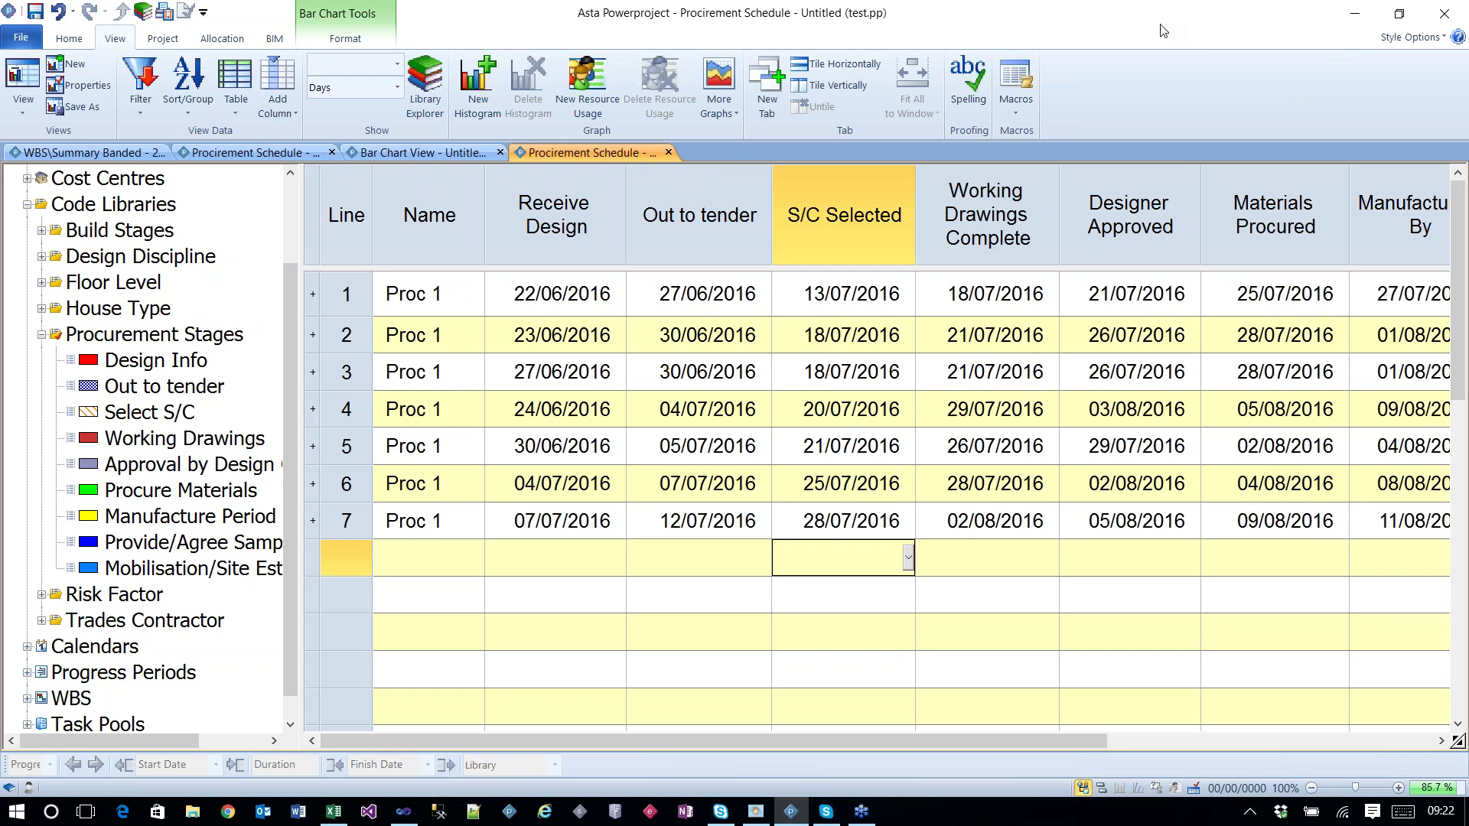
pyautogui.click(1196, 48)
pyautogui.click(1102, 789)
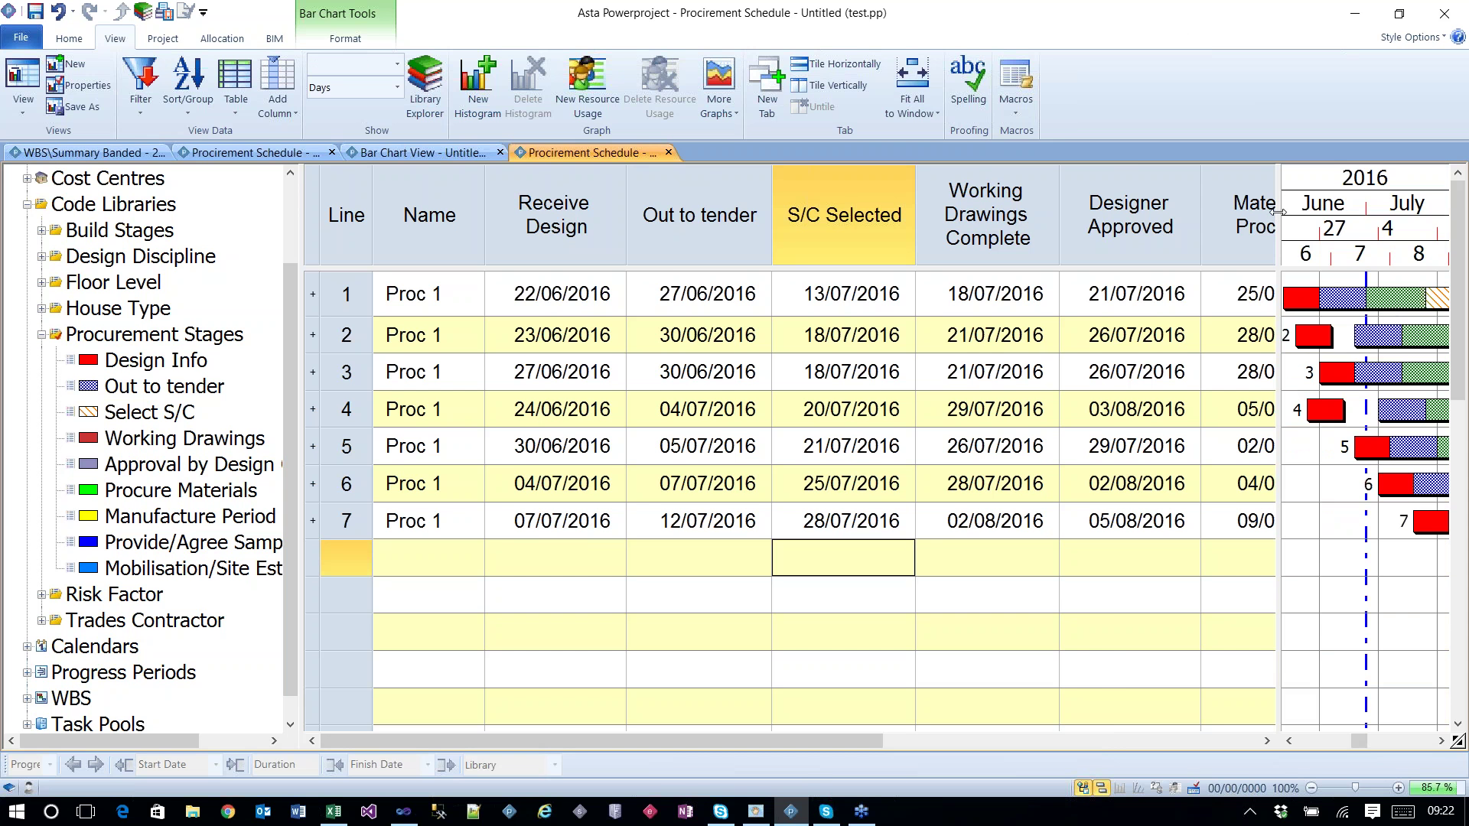
# Step: Widen the bar chart beside the table and move line 3's Out to tender task to start on 04/07/2016
pyautogui.moveTo(1278, 212); pyautogui.dragTo(808, 188)
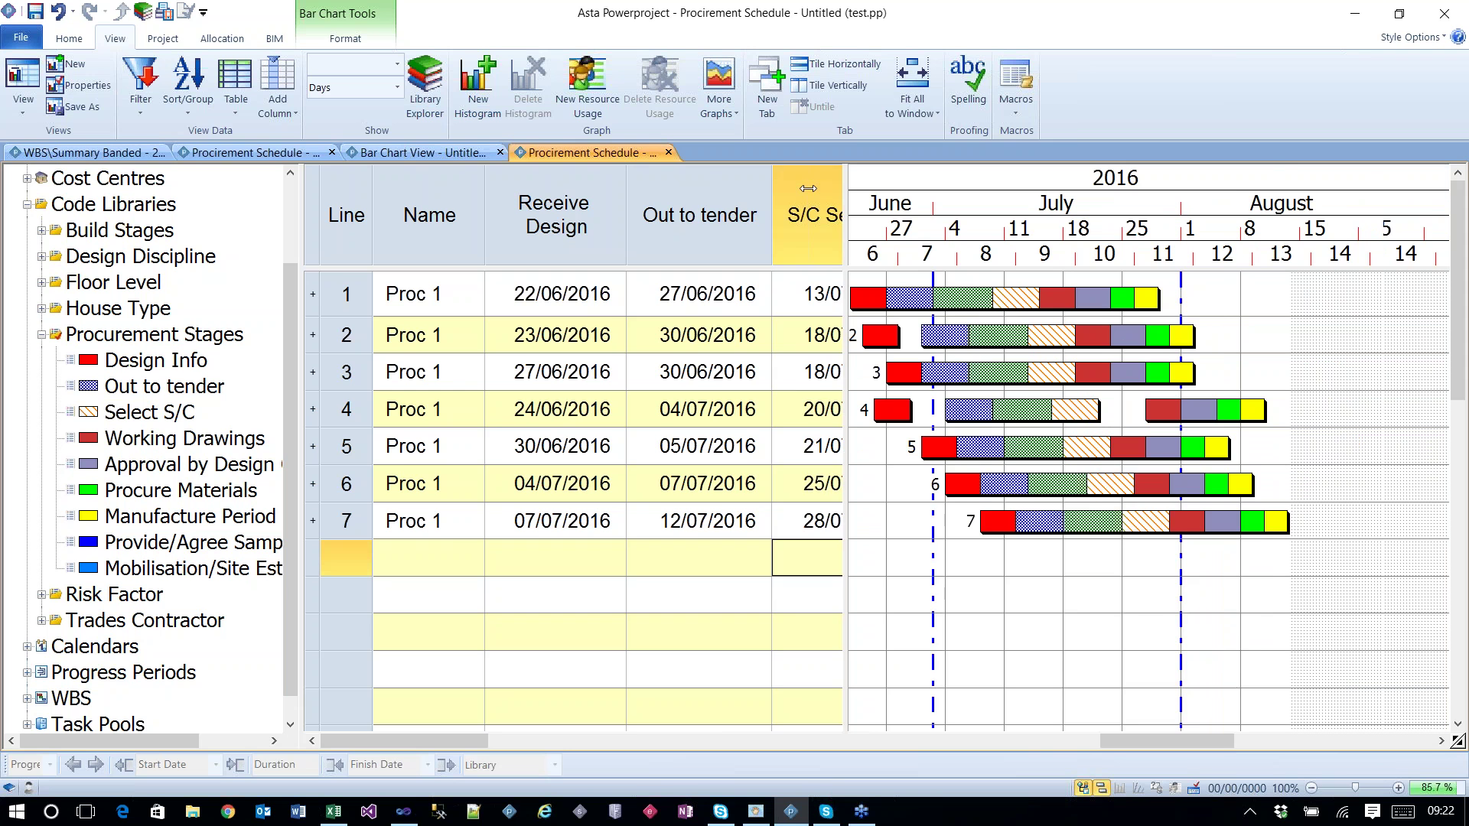
pyautogui.moveTo(808, 188); pyautogui.dragTo(776, 196)
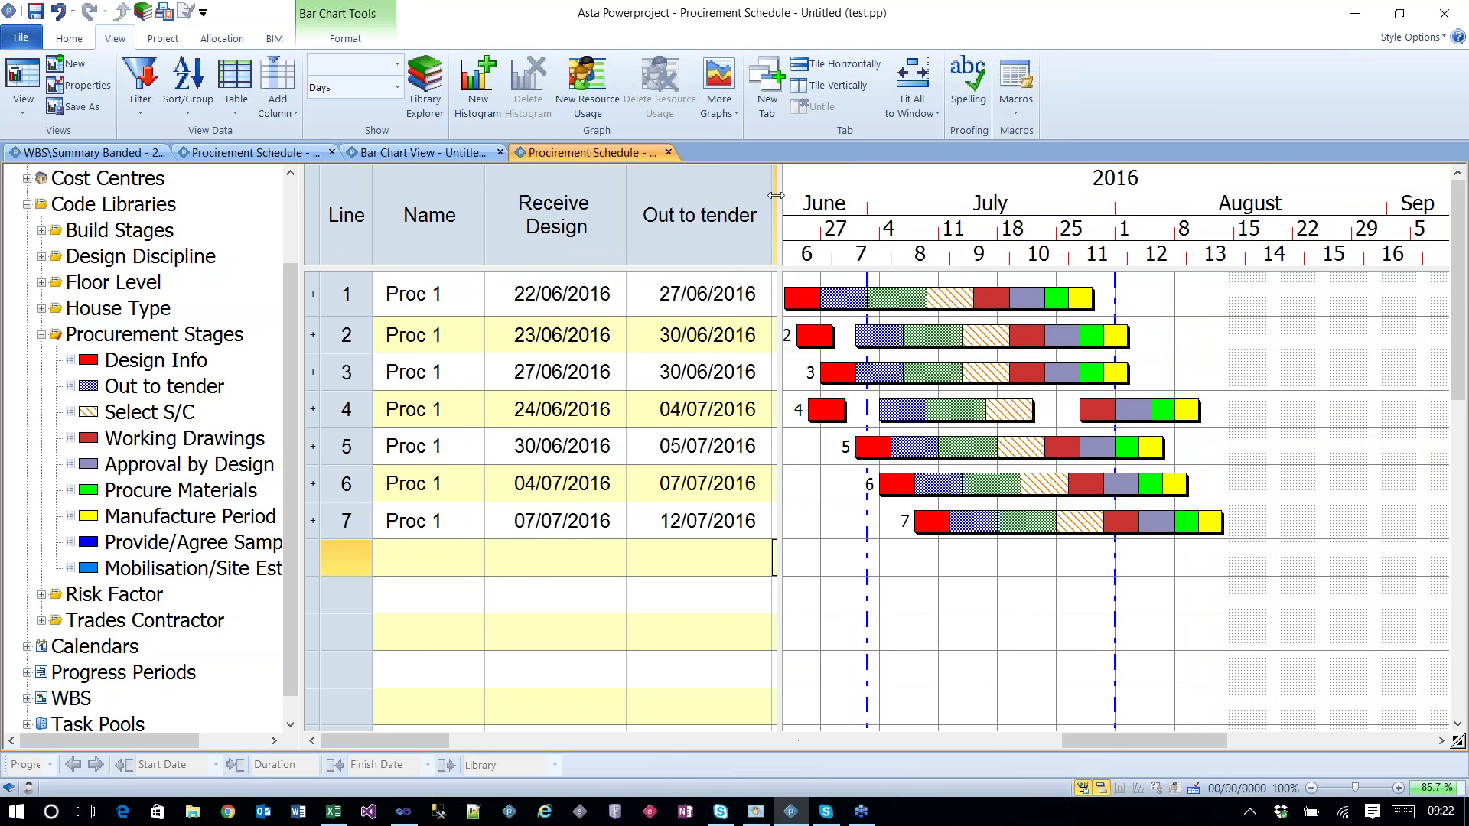
pyautogui.moveTo(857, 373); pyautogui.dragTo(880, 373)
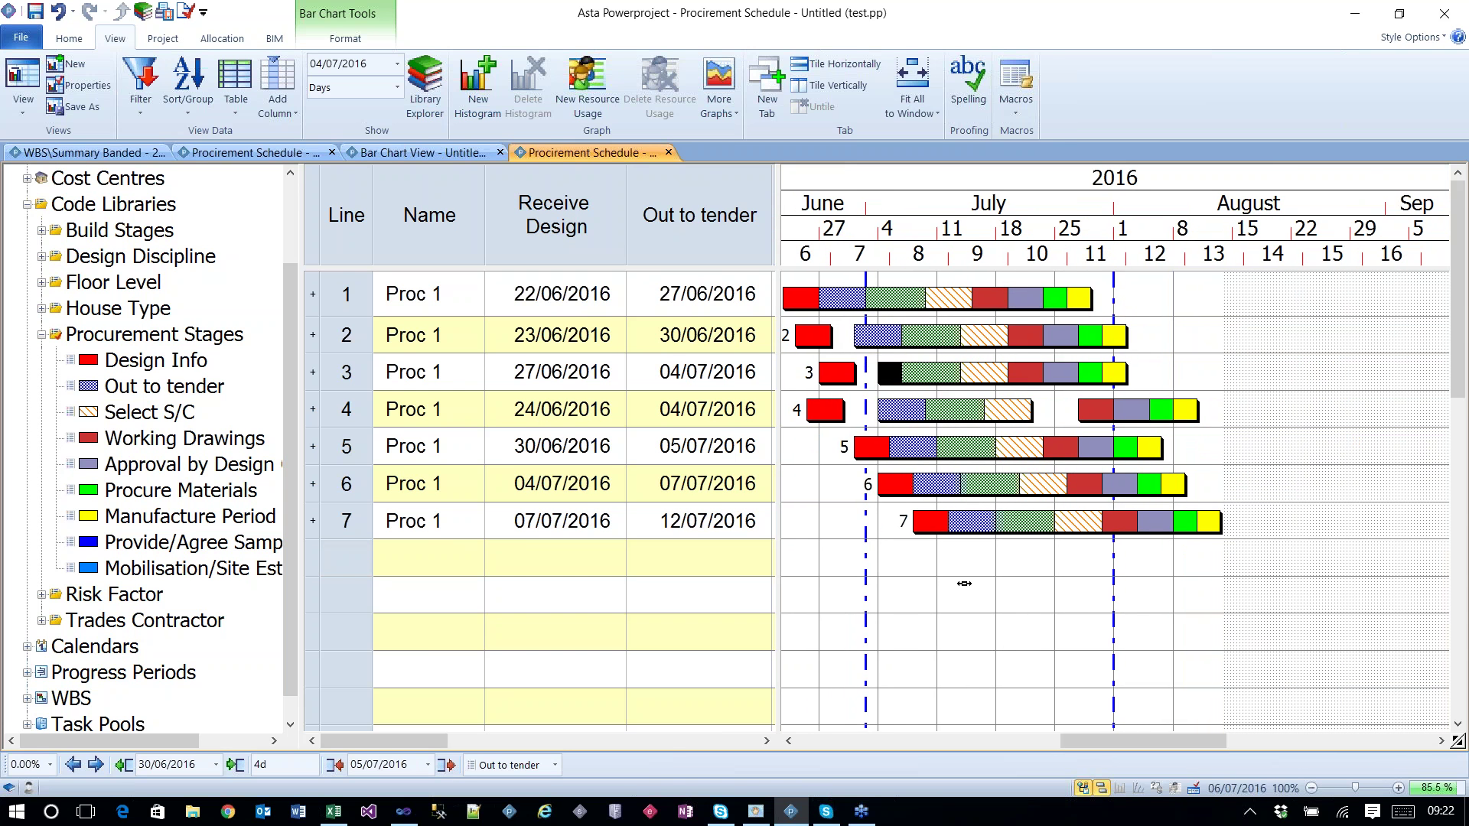
pyautogui.click(966, 583)
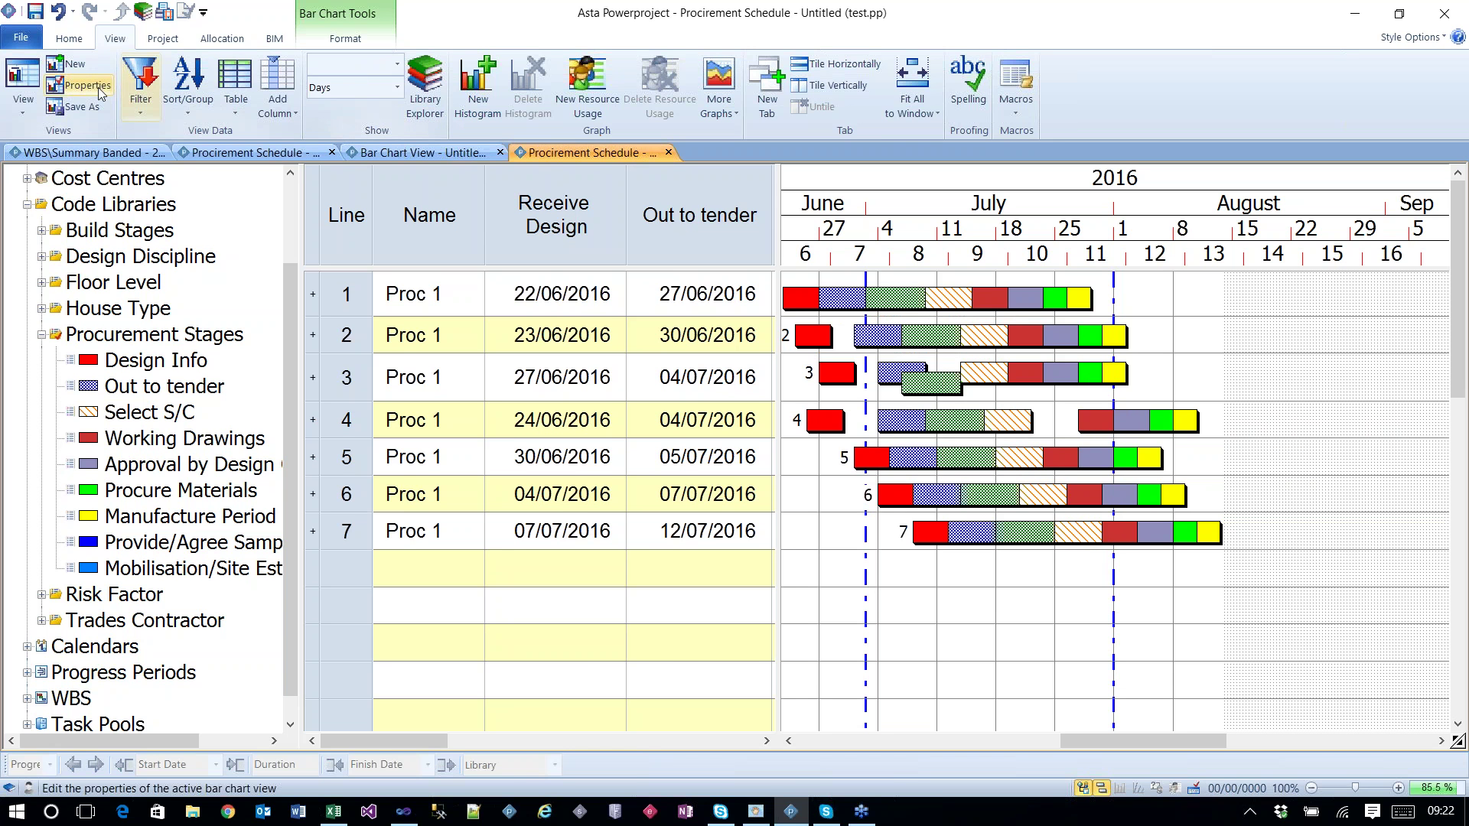
# Step: Switch to the 2 Storey Office Block Example project, show its Construction chart and fit the table beside the bar chart
pyautogui.click(21, 37)
pyautogui.click(50, 136)
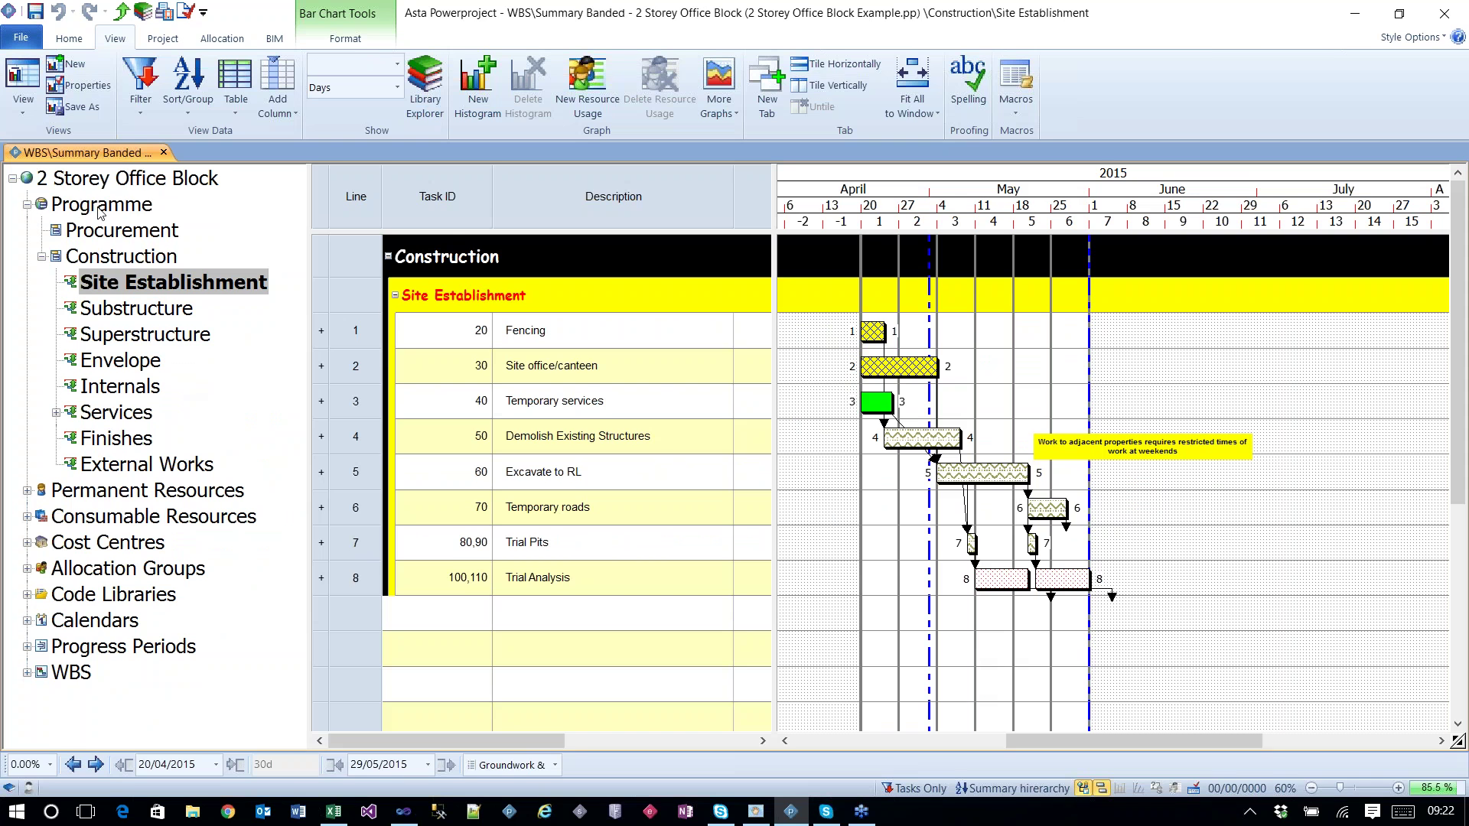
pyautogui.click(100, 213)
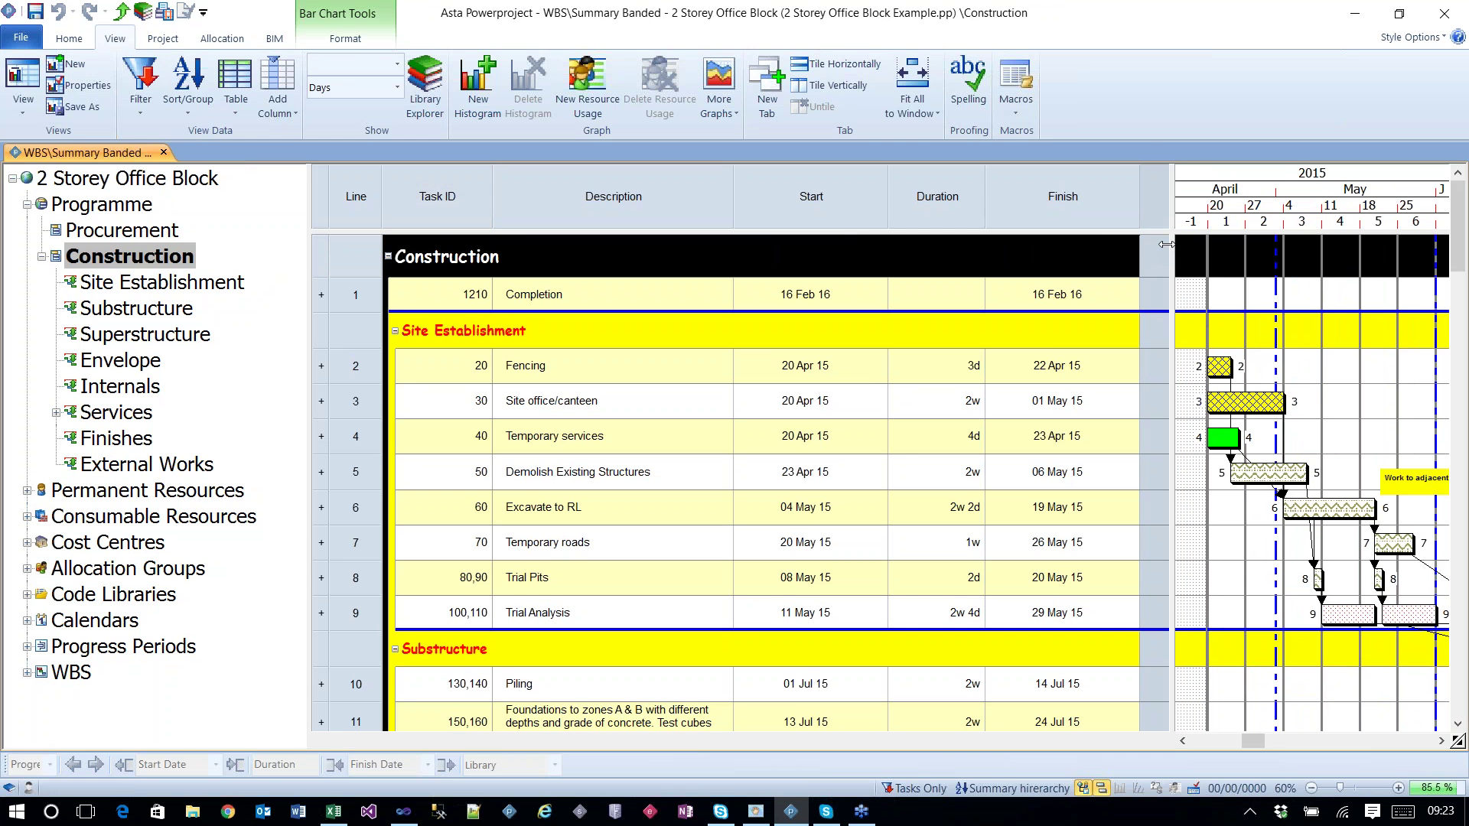
pyautogui.moveTo(1166, 243); pyautogui.dragTo(1144, 245)
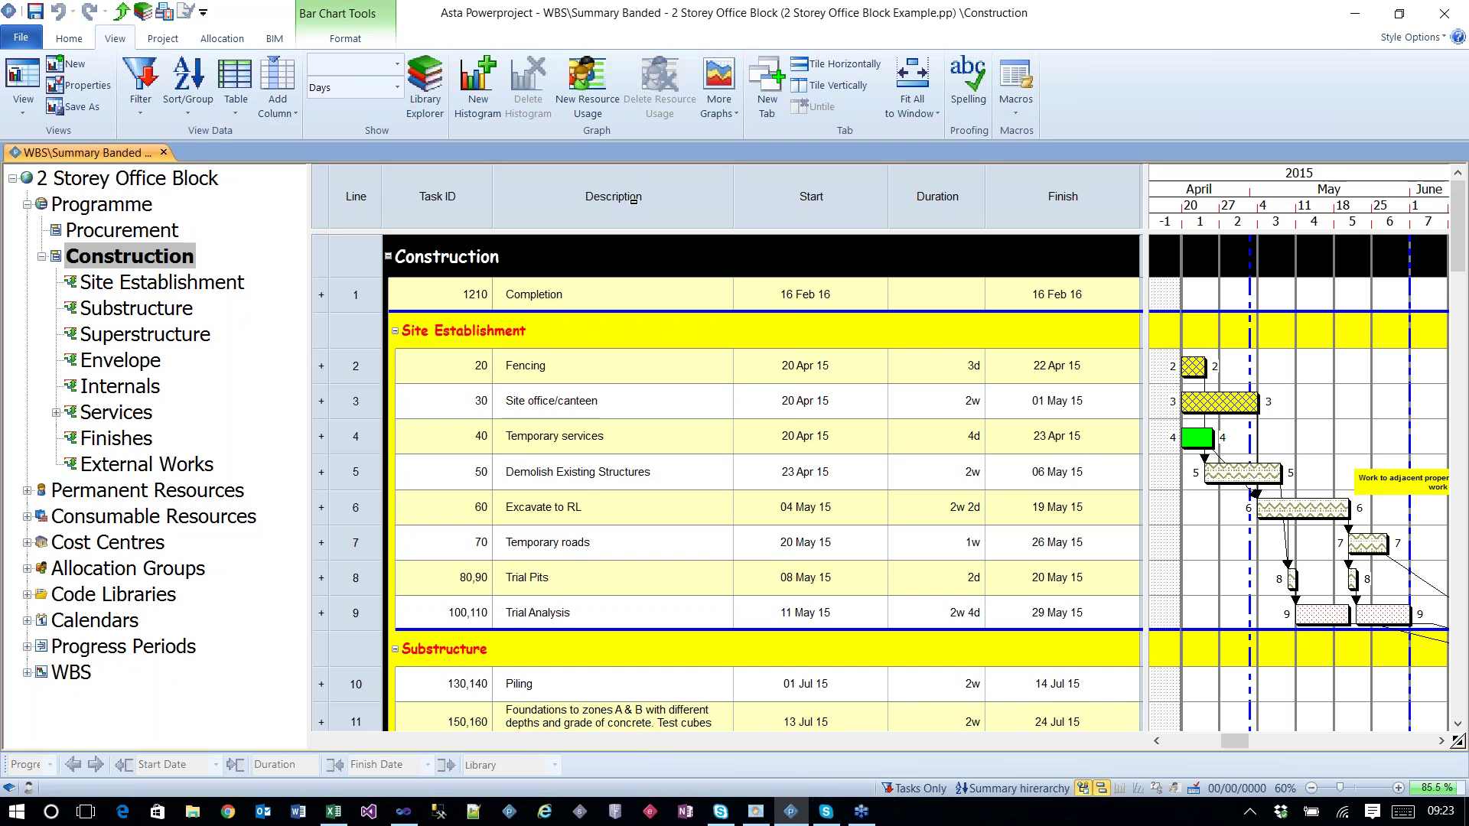
# Step: Add a Task.Trade Contractor code column before the Description column and widen the table by narrowing the project tree
pyautogui.rightClick(632, 198)
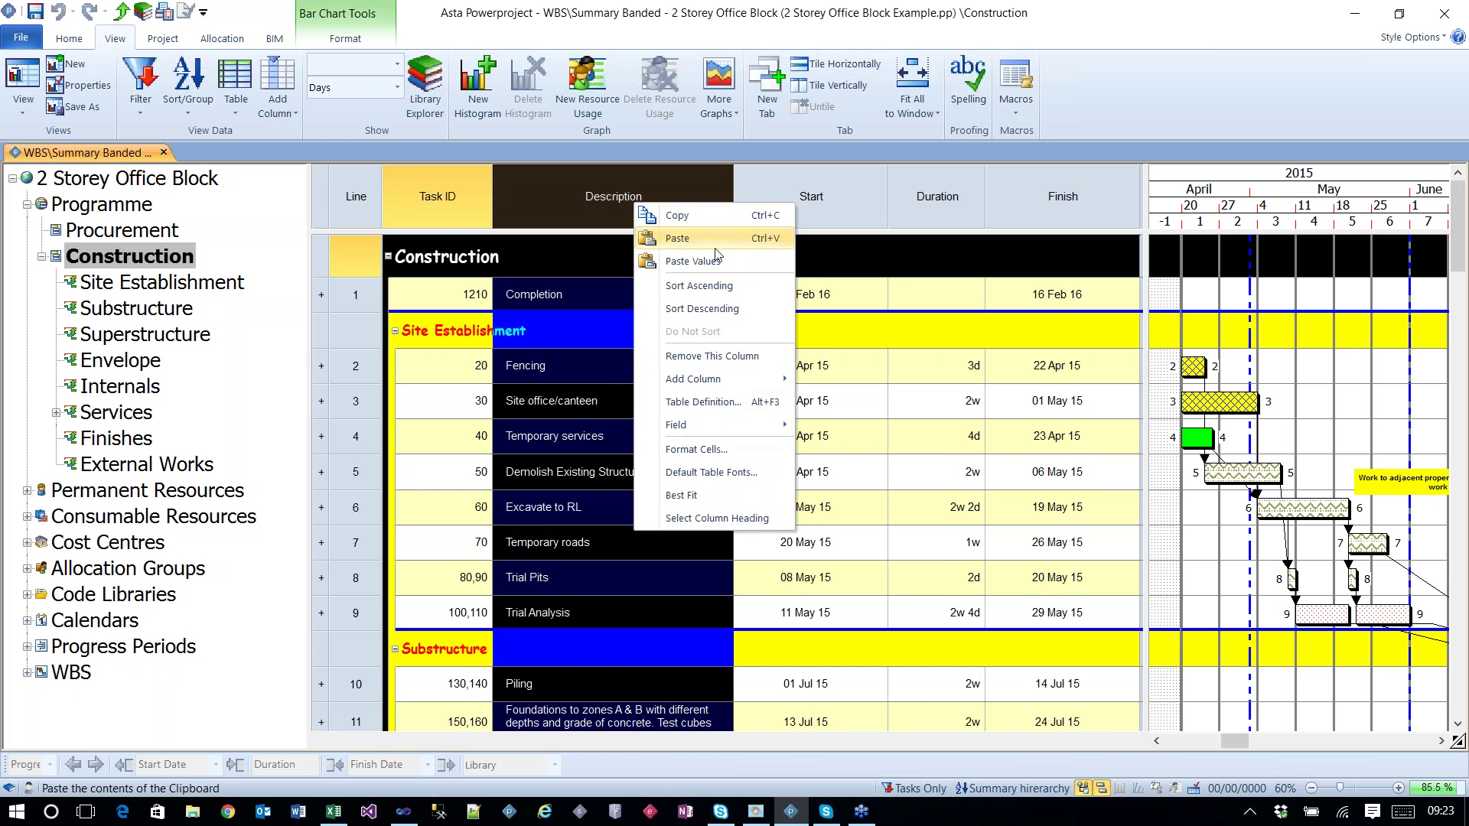
pyautogui.moveTo(712, 388)
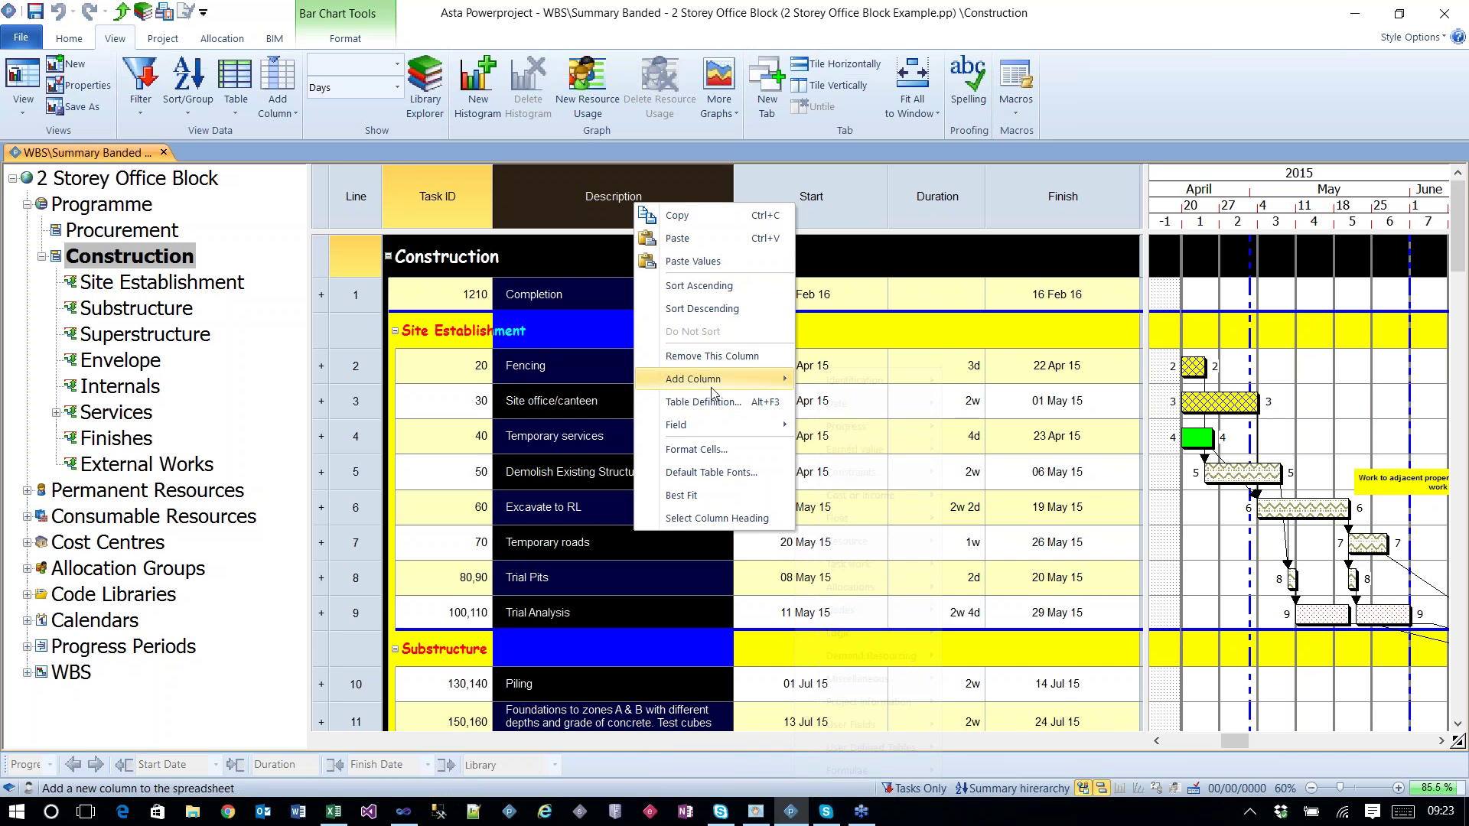
pyautogui.moveTo(880, 610)
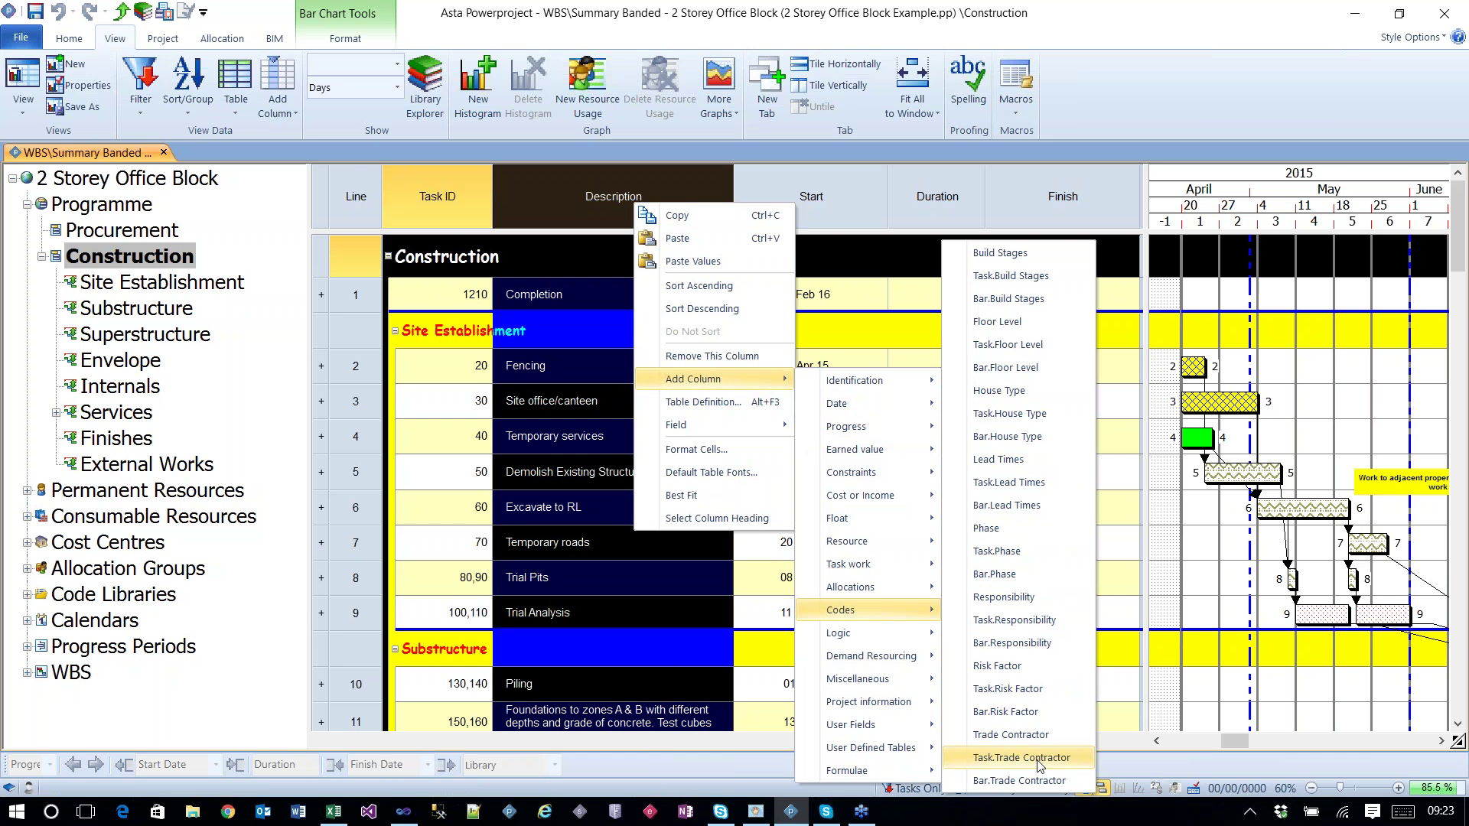
pyautogui.click(1023, 757)
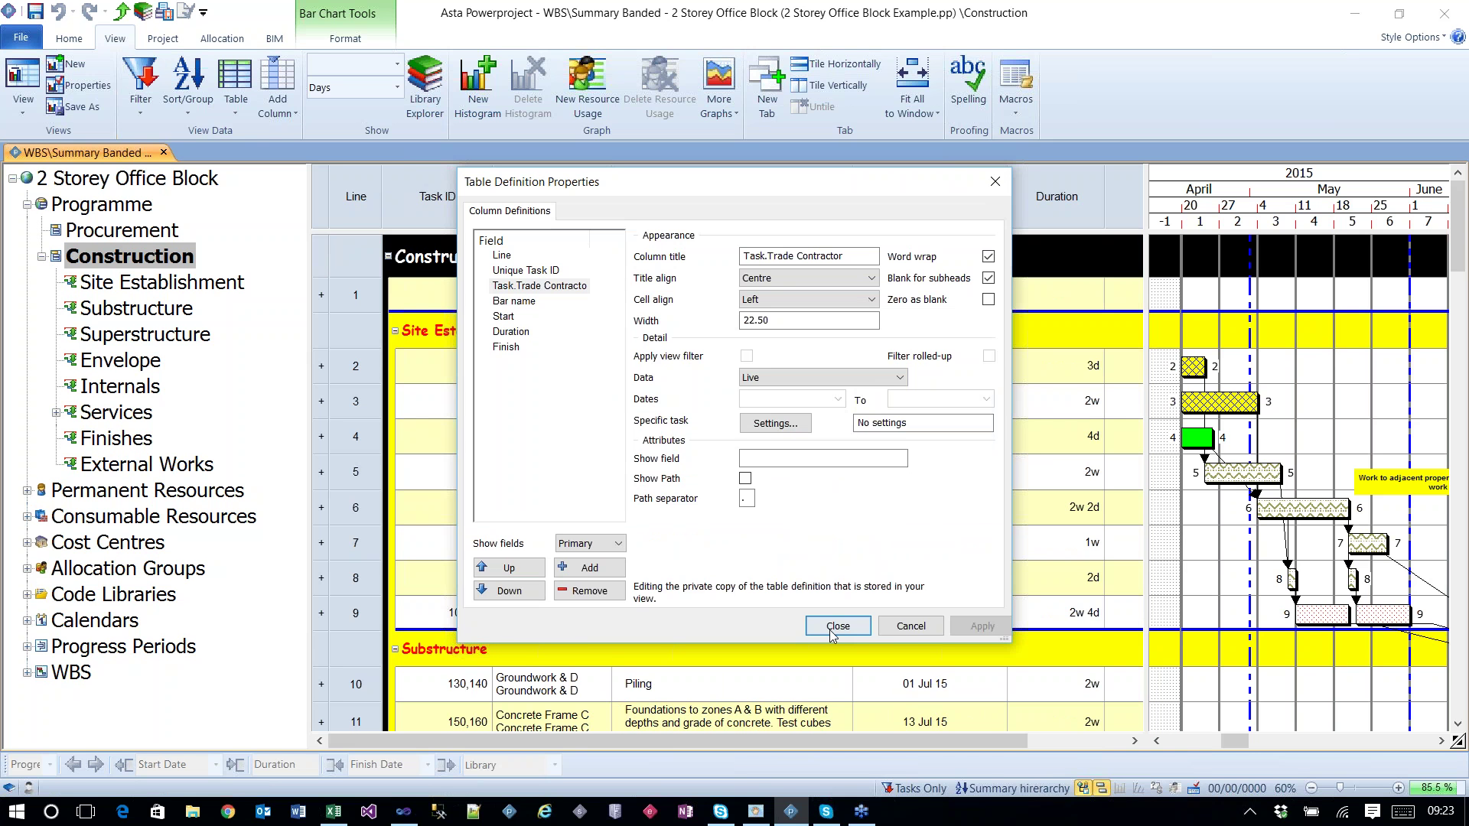
pyautogui.click(836, 627)
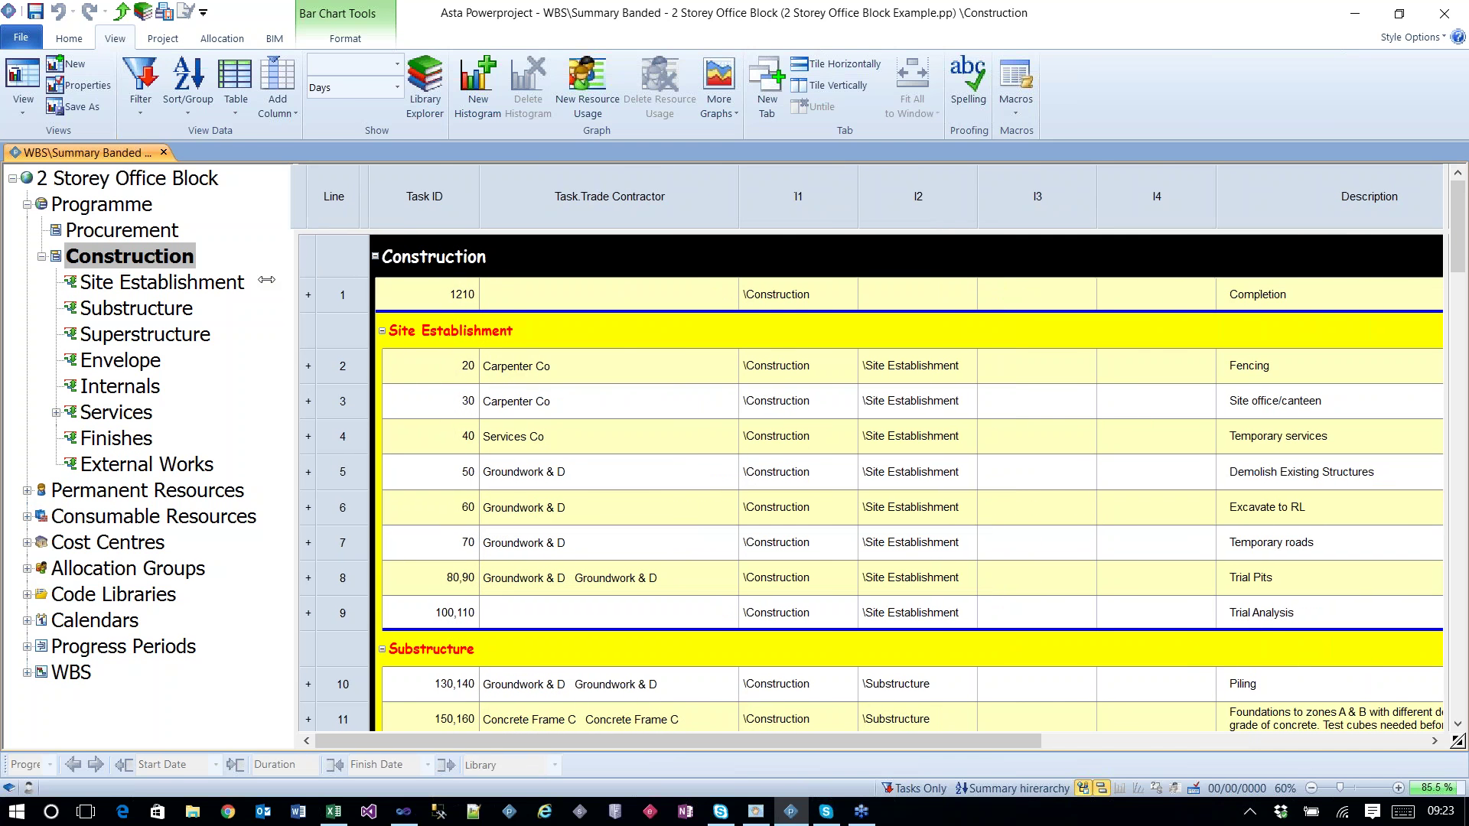
pyautogui.moveTo(266, 280); pyautogui.dragTo(109, 263)
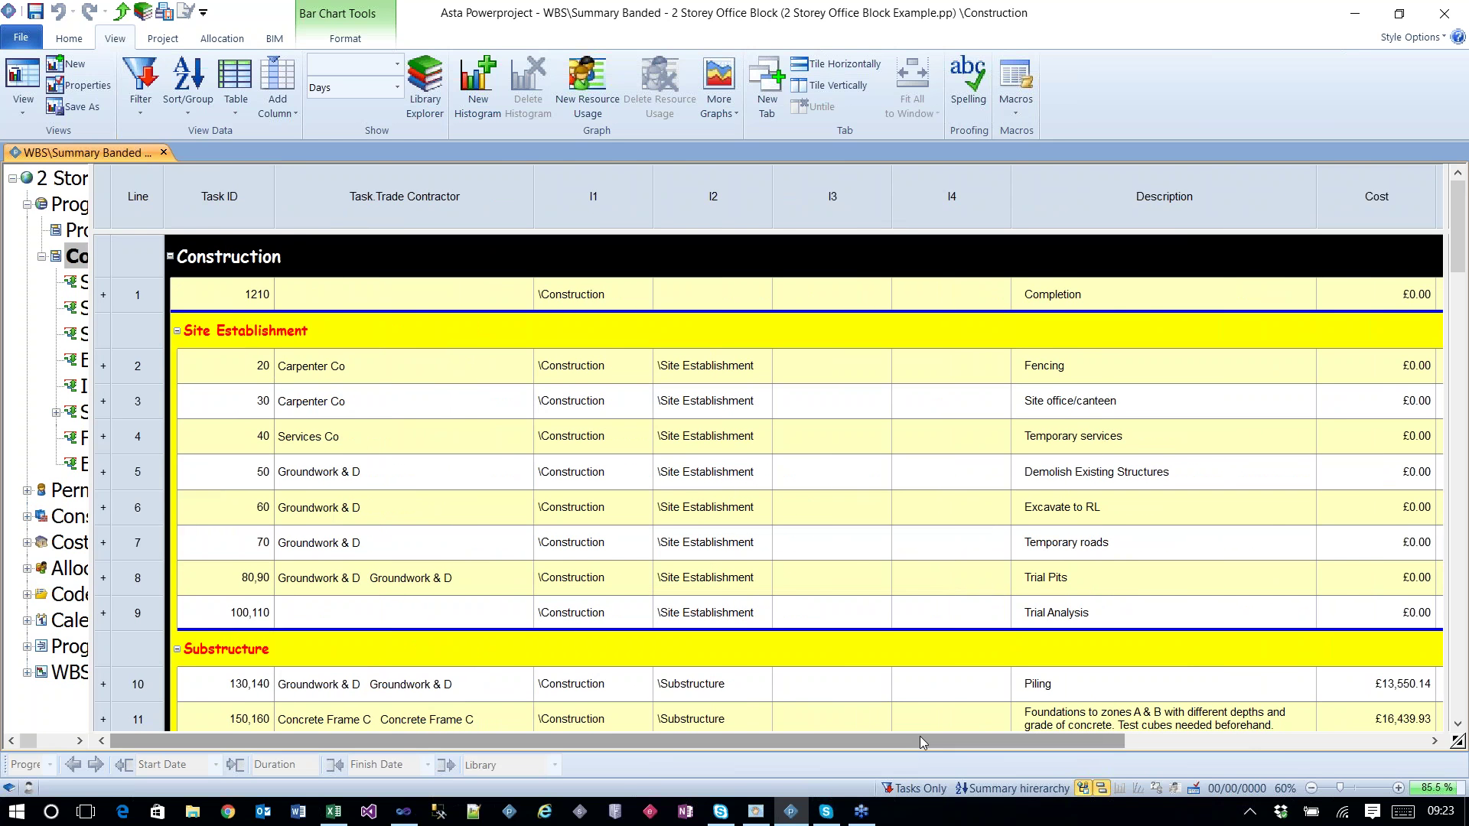
pyautogui.moveTo(920, 736); pyautogui.dragTo(333, 94)
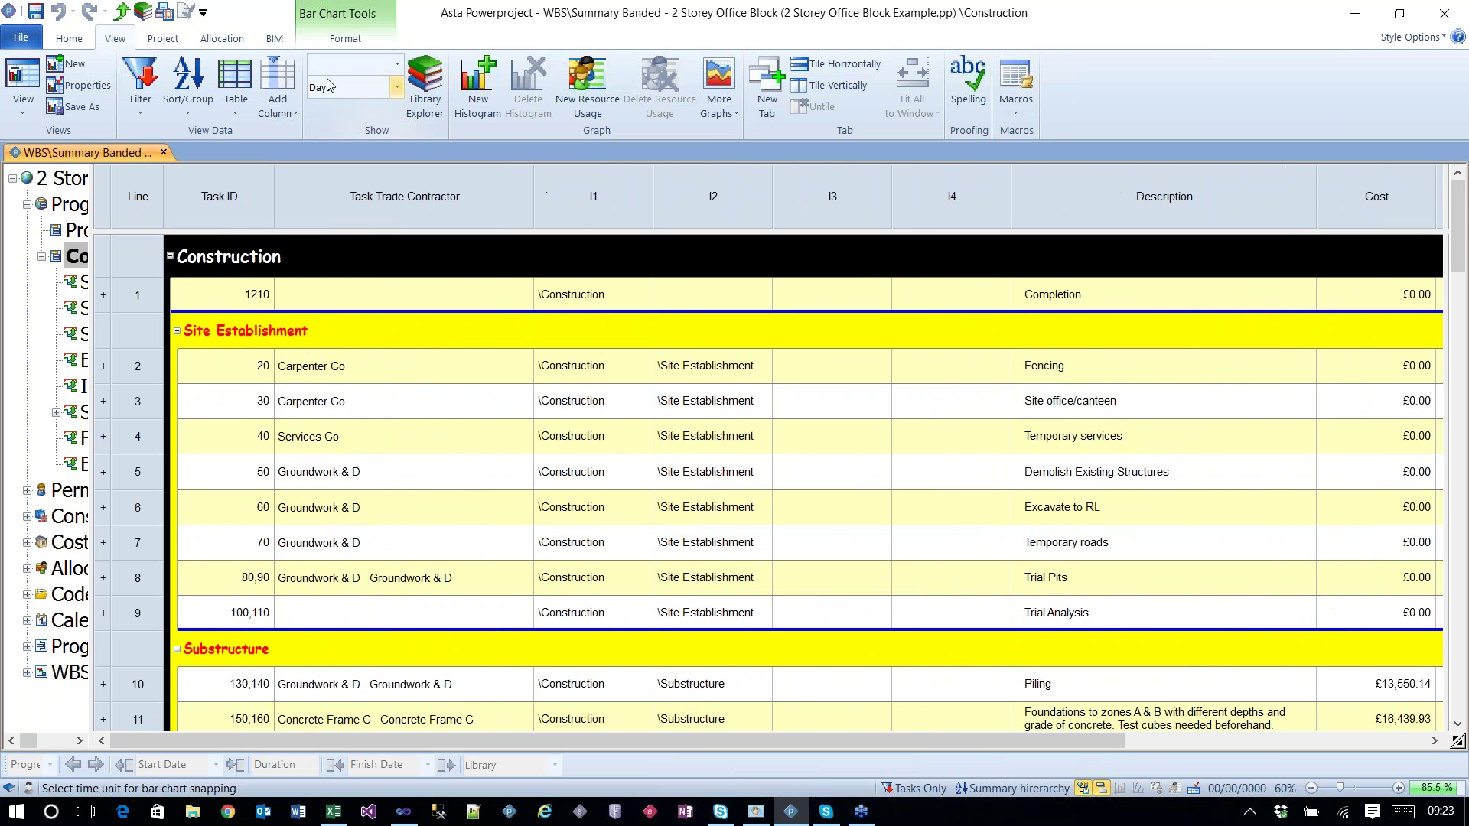
# Step: Start a new tabular report in the Sample Reporting category and name it New Report
pyautogui.click(162, 40)
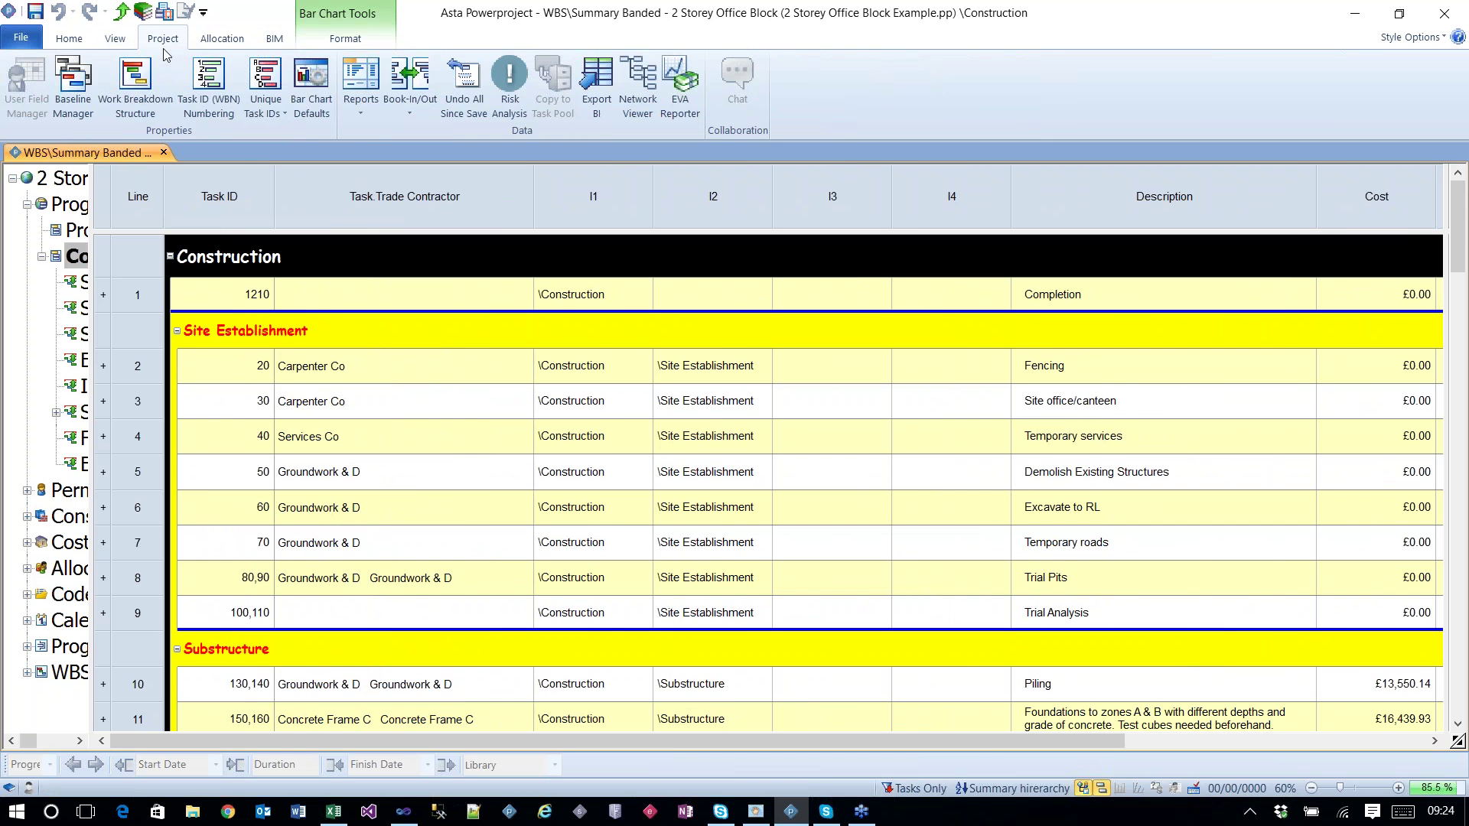
pyautogui.click(369, 109)
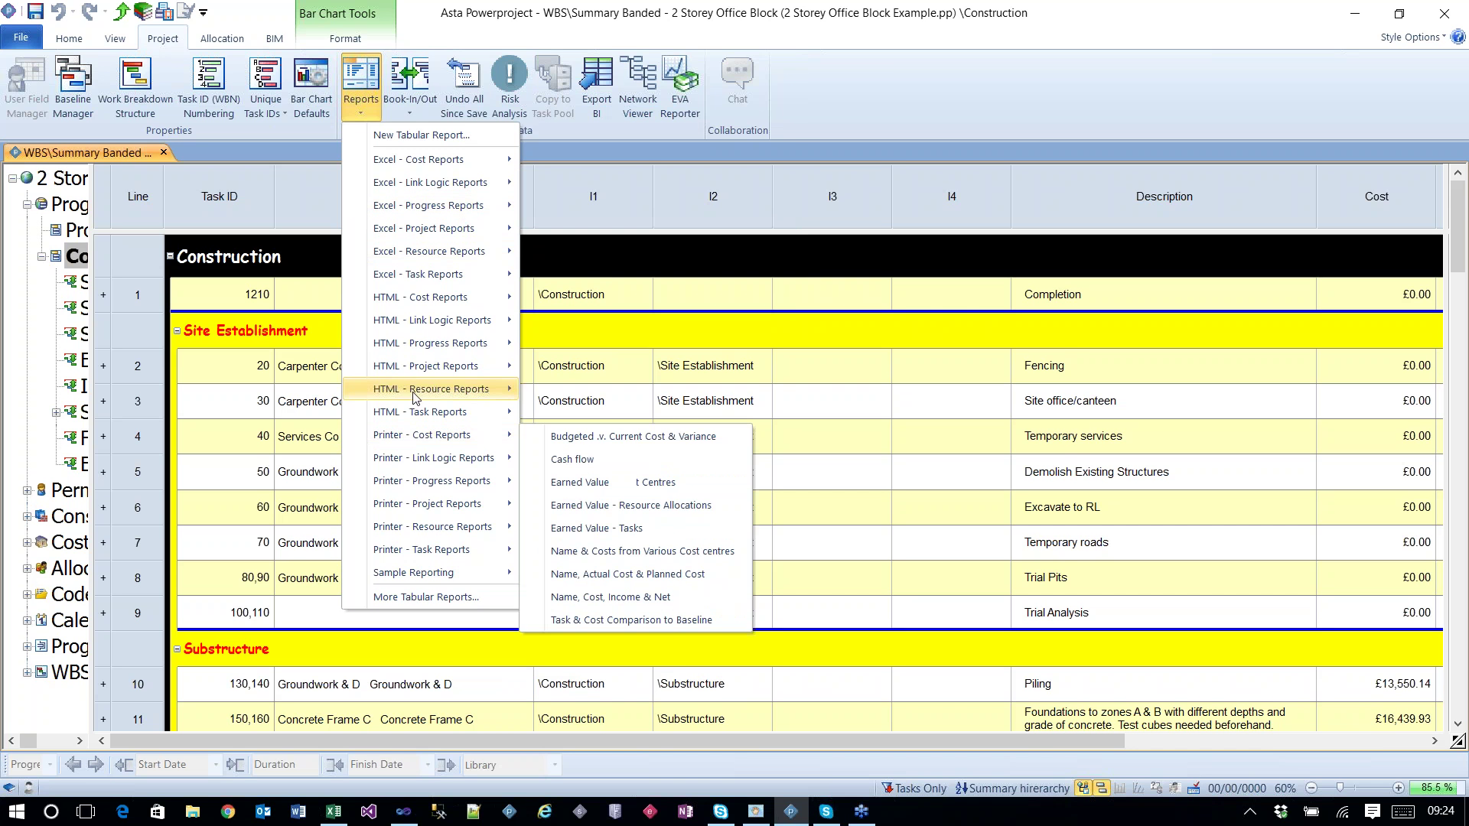
pyautogui.click(421, 135)
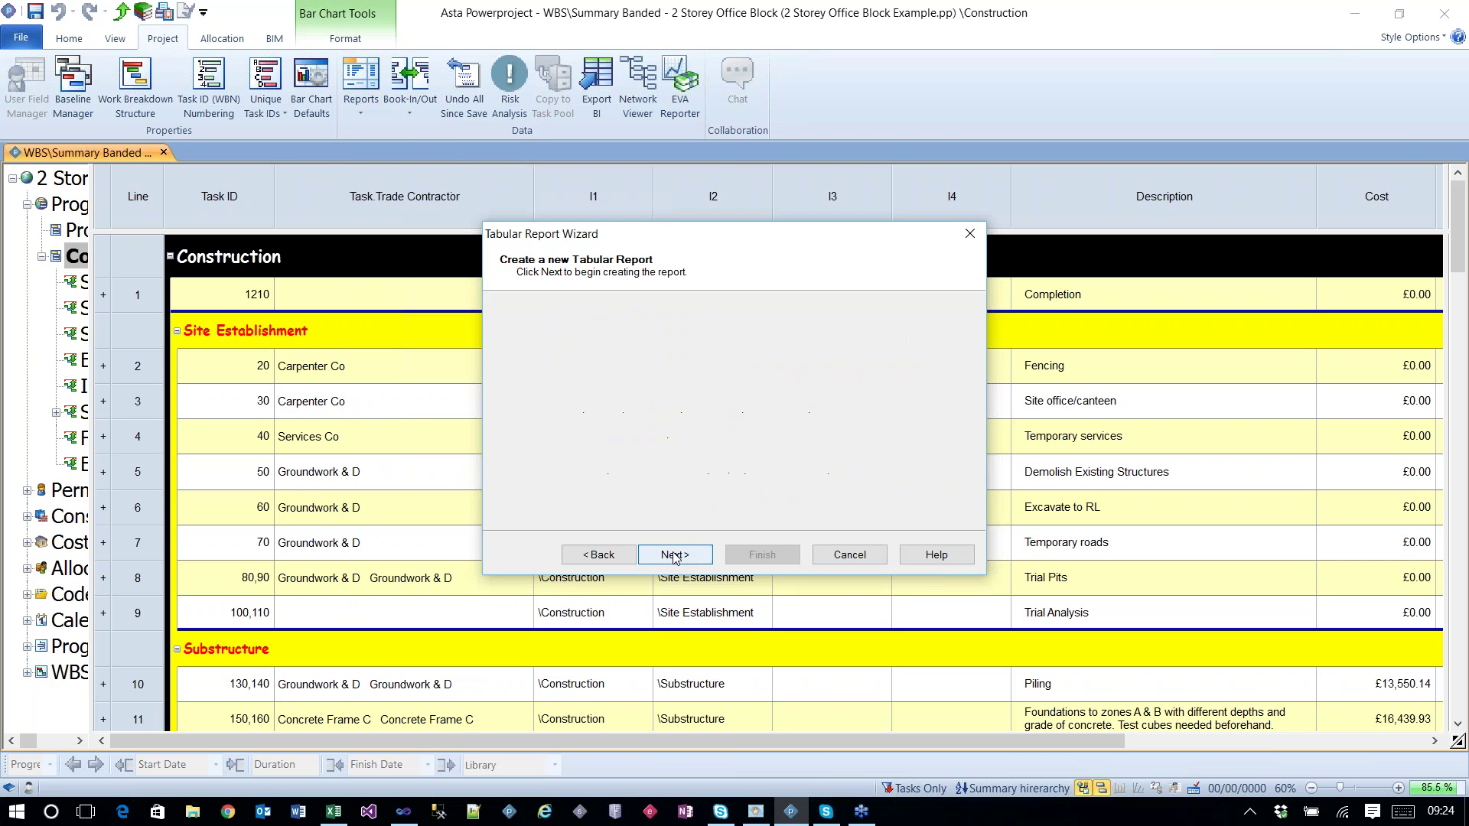
pyautogui.click(675, 555)
pyautogui.moveTo(930, 421); pyautogui.dragTo(930, 478)
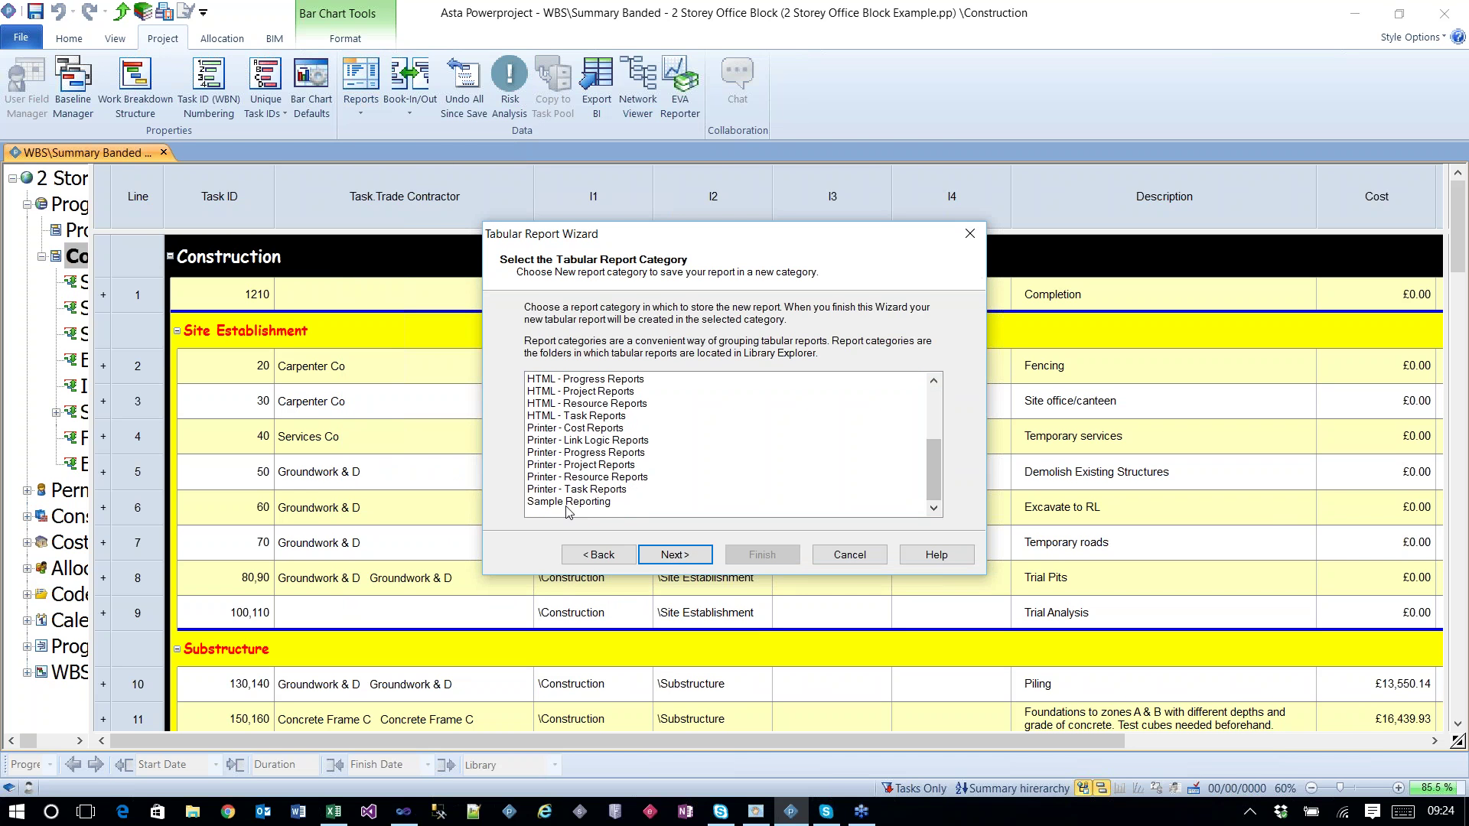
pyautogui.click(568, 504)
pyautogui.click(675, 554)
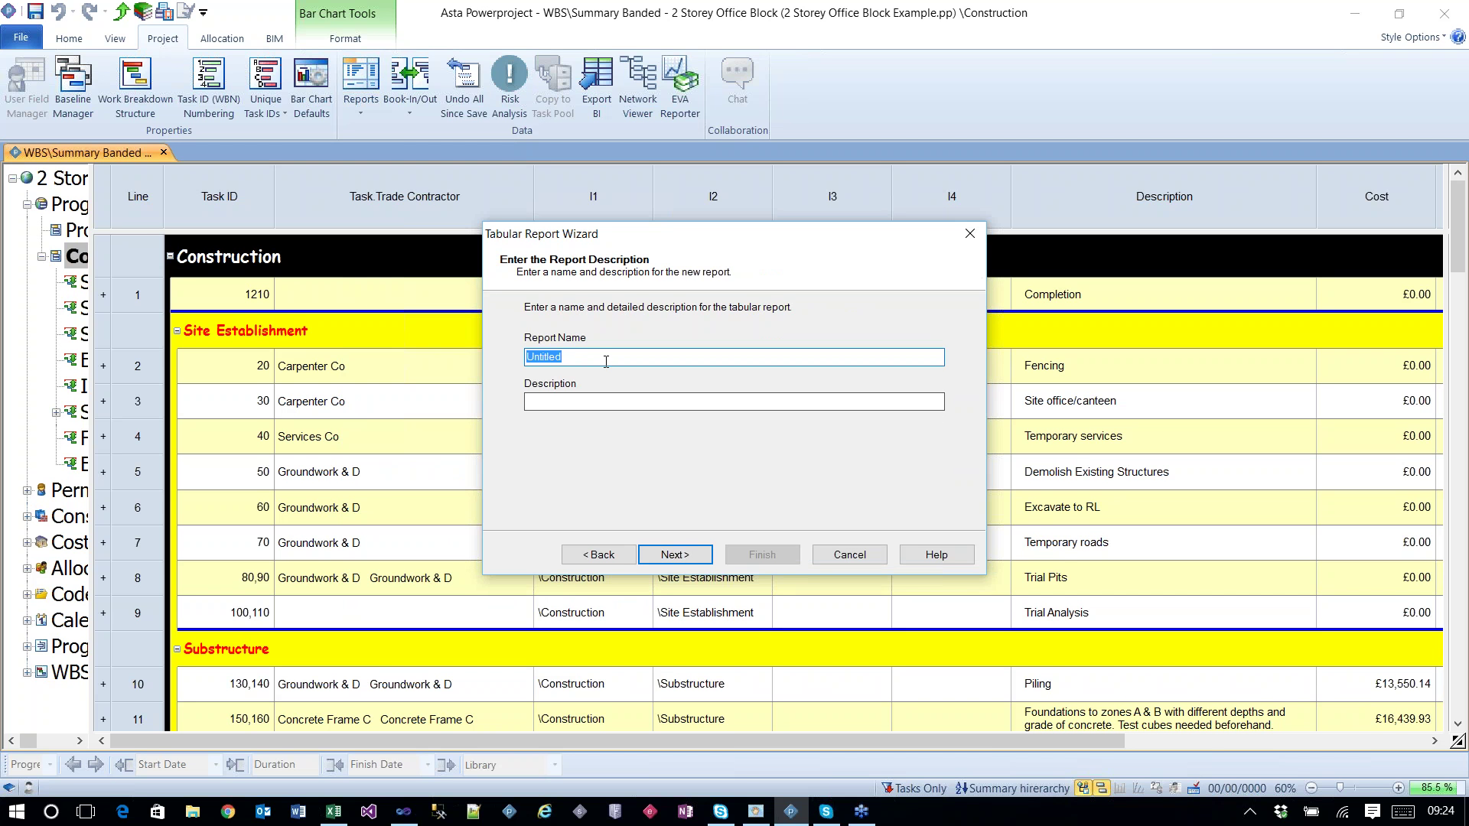
pyautogui.write('New Report')
pyautogui.click(696, 553)
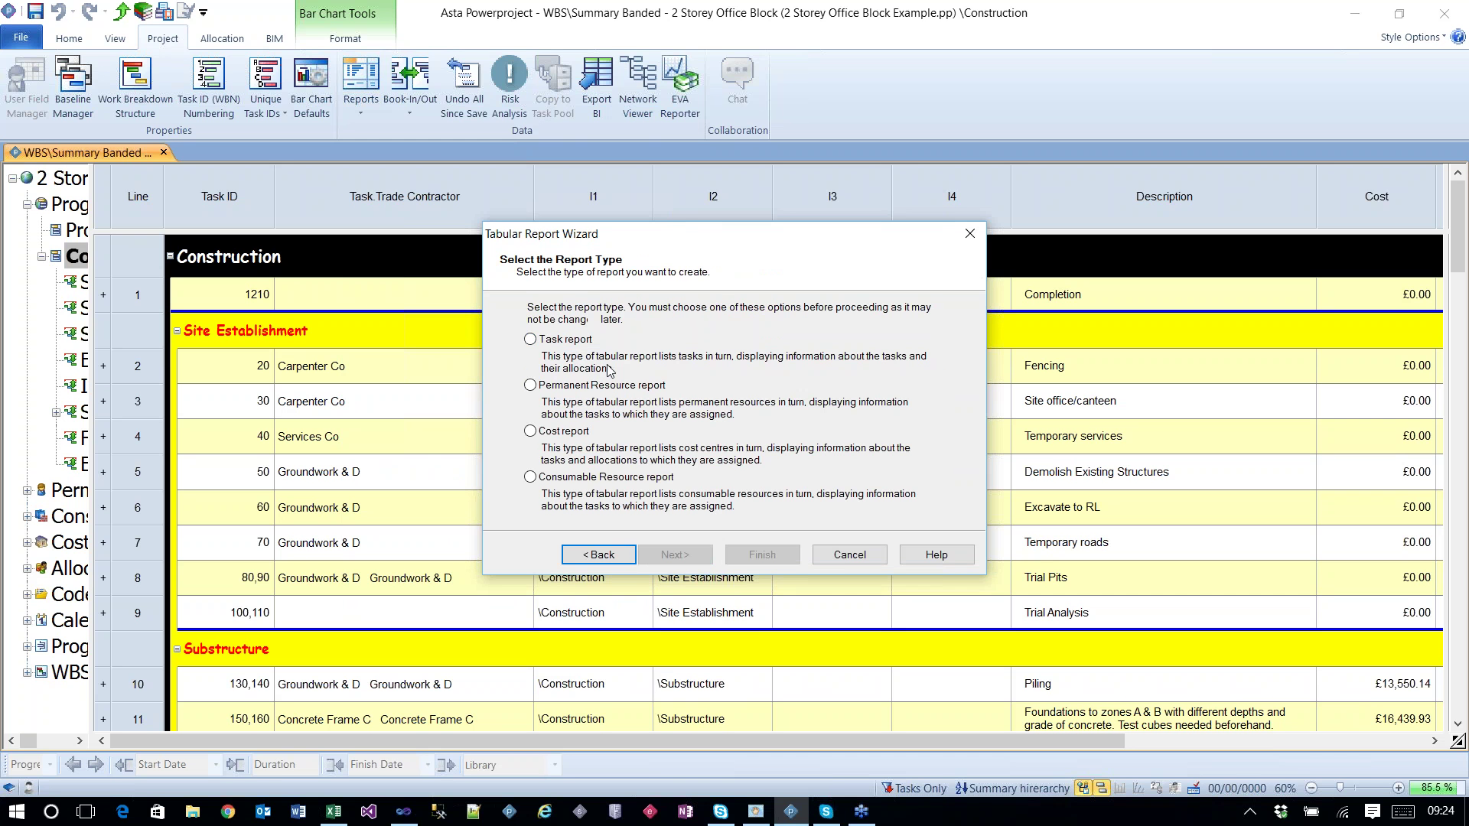
# Step: Make it a task report whose table definition copies the current barchart spreadsheet layout
pyautogui.click(579, 340)
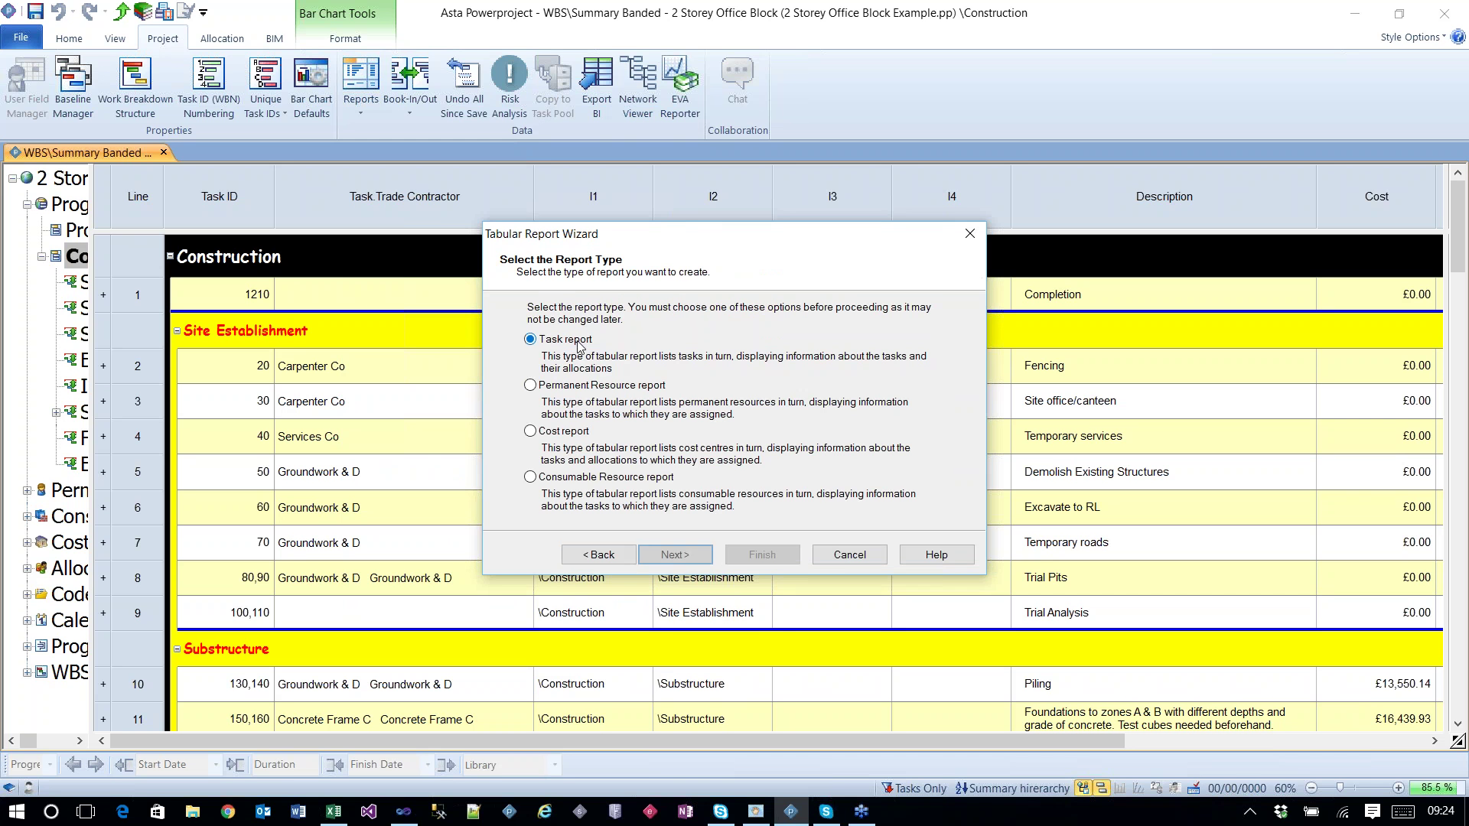
pyautogui.click(677, 558)
pyautogui.click(676, 555)
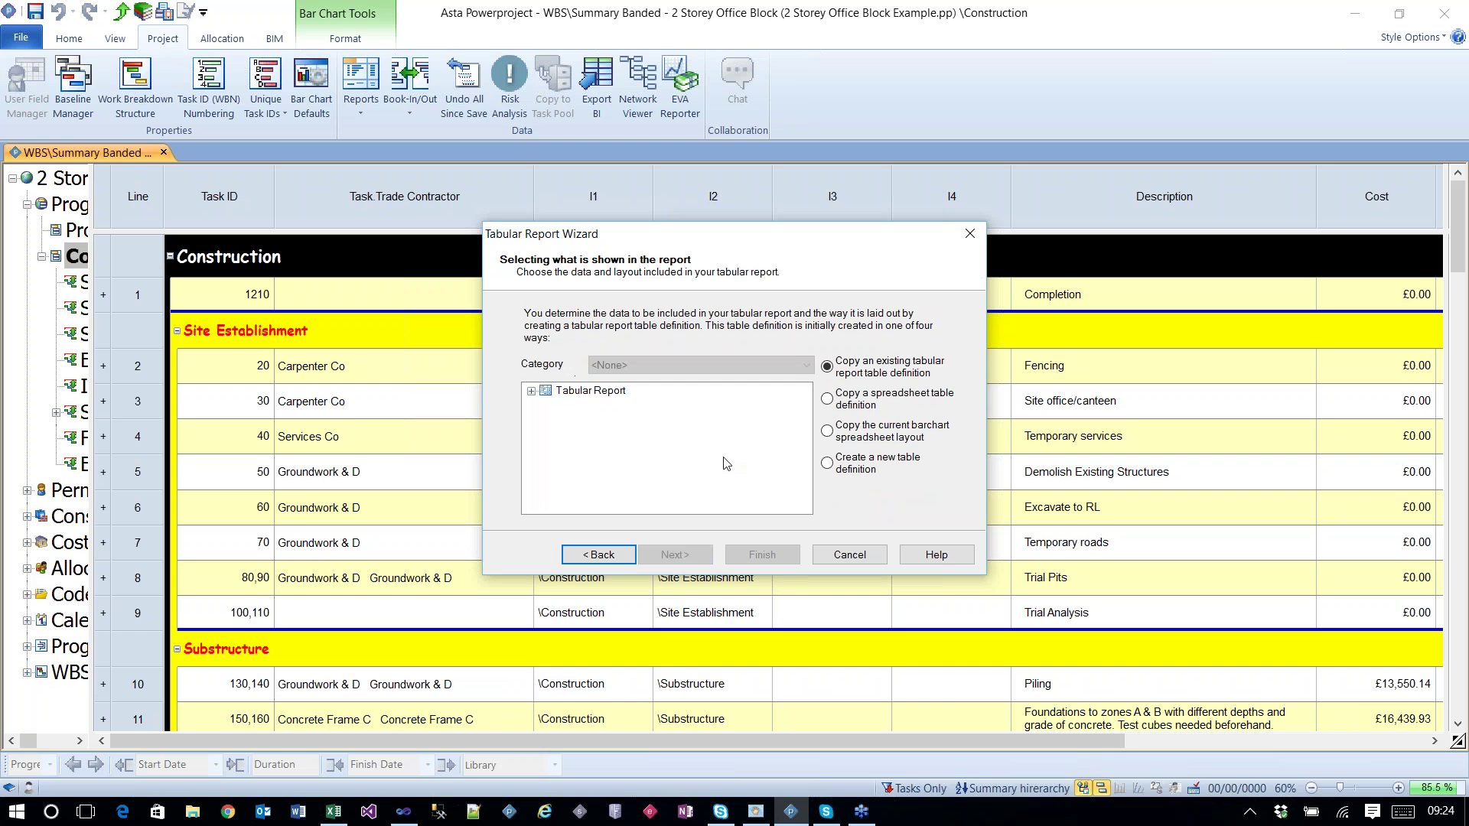
pyautogui.click(860, 434)
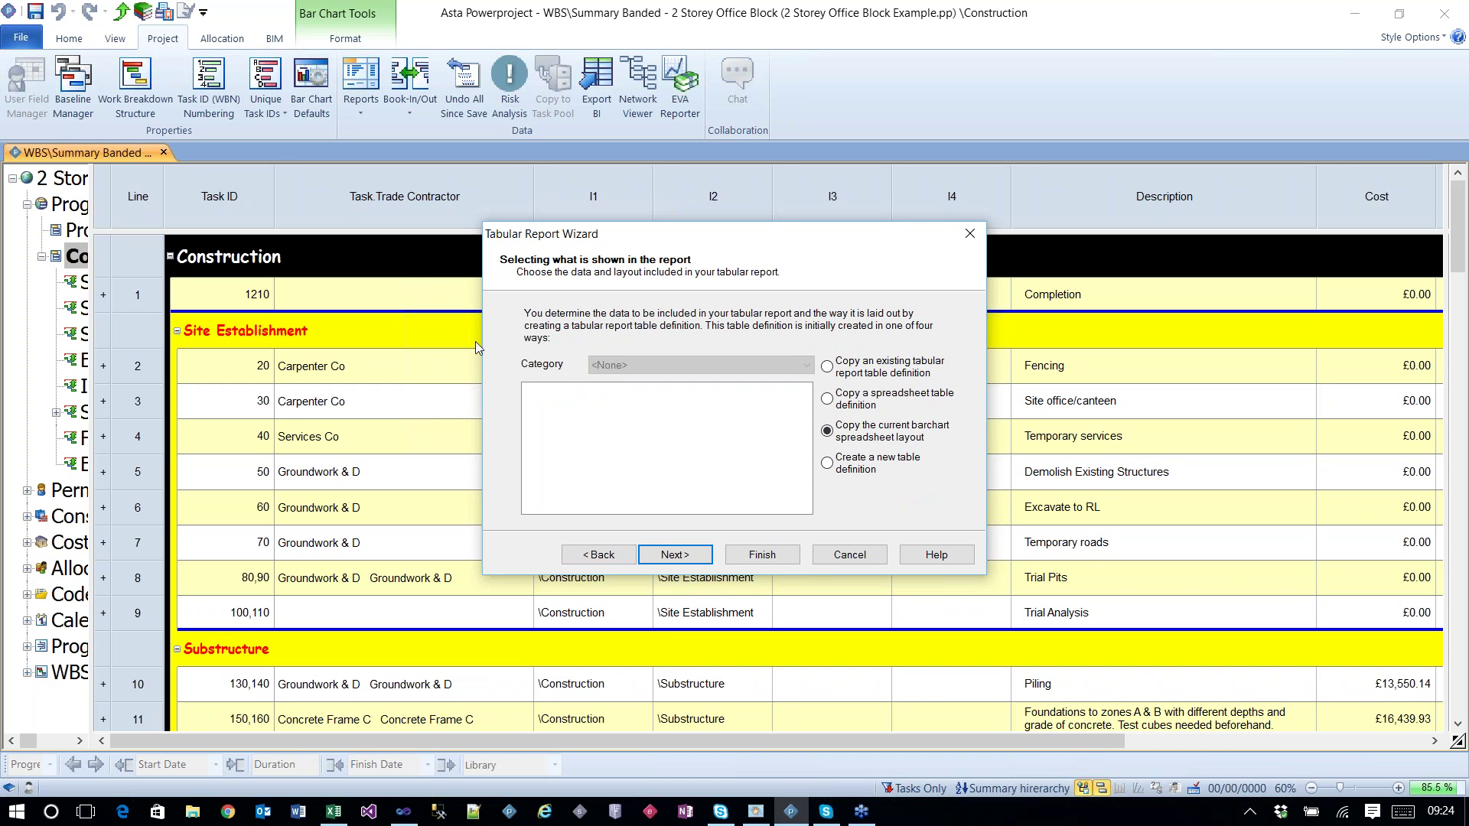
pyautogui.click(691, 555)
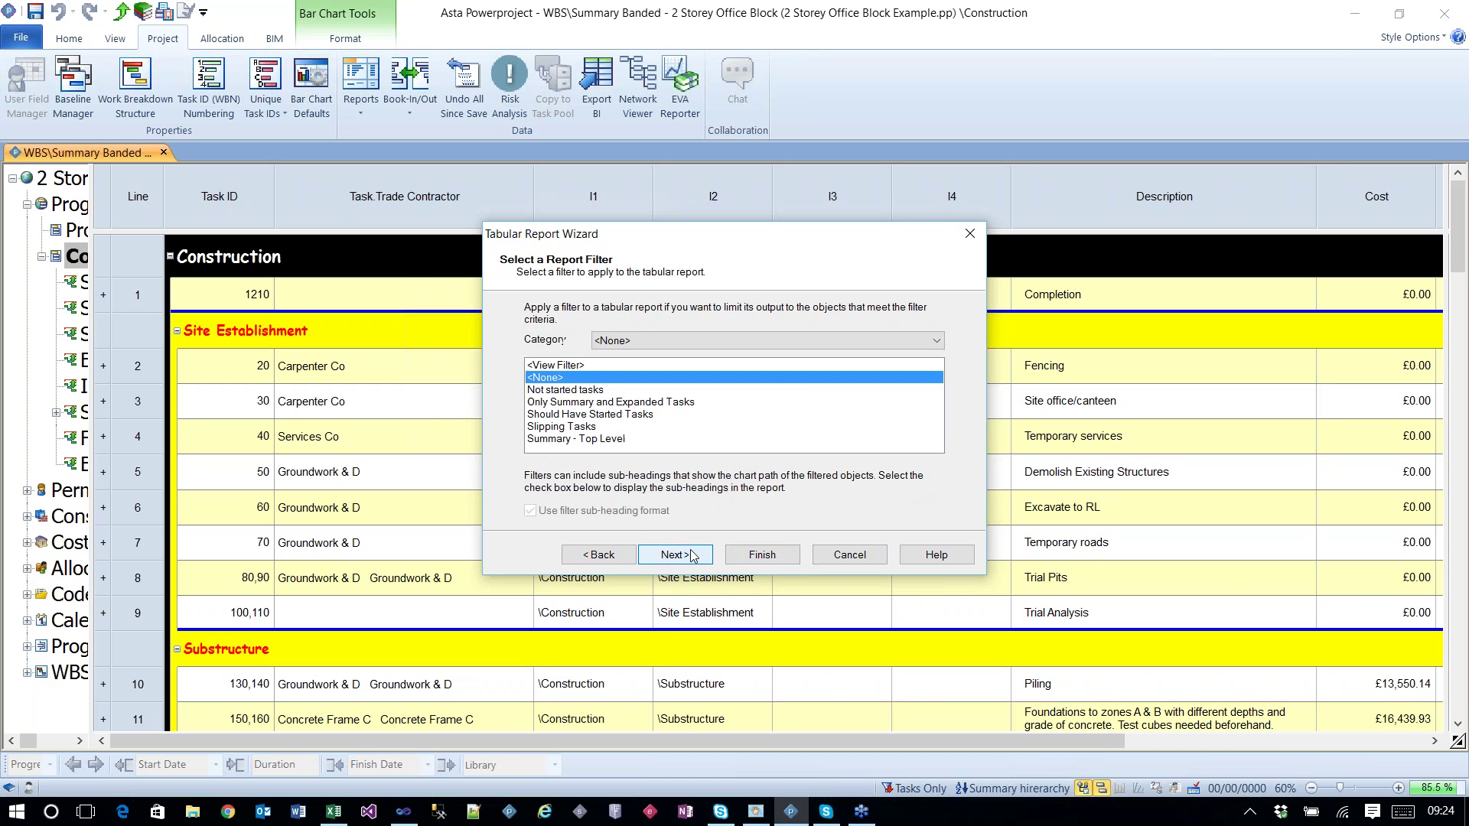
# Step: Set the report to cover everything with no filter or time slicing, one task per line and summary/expanded tasks off
pyautogui.click(689, 555)
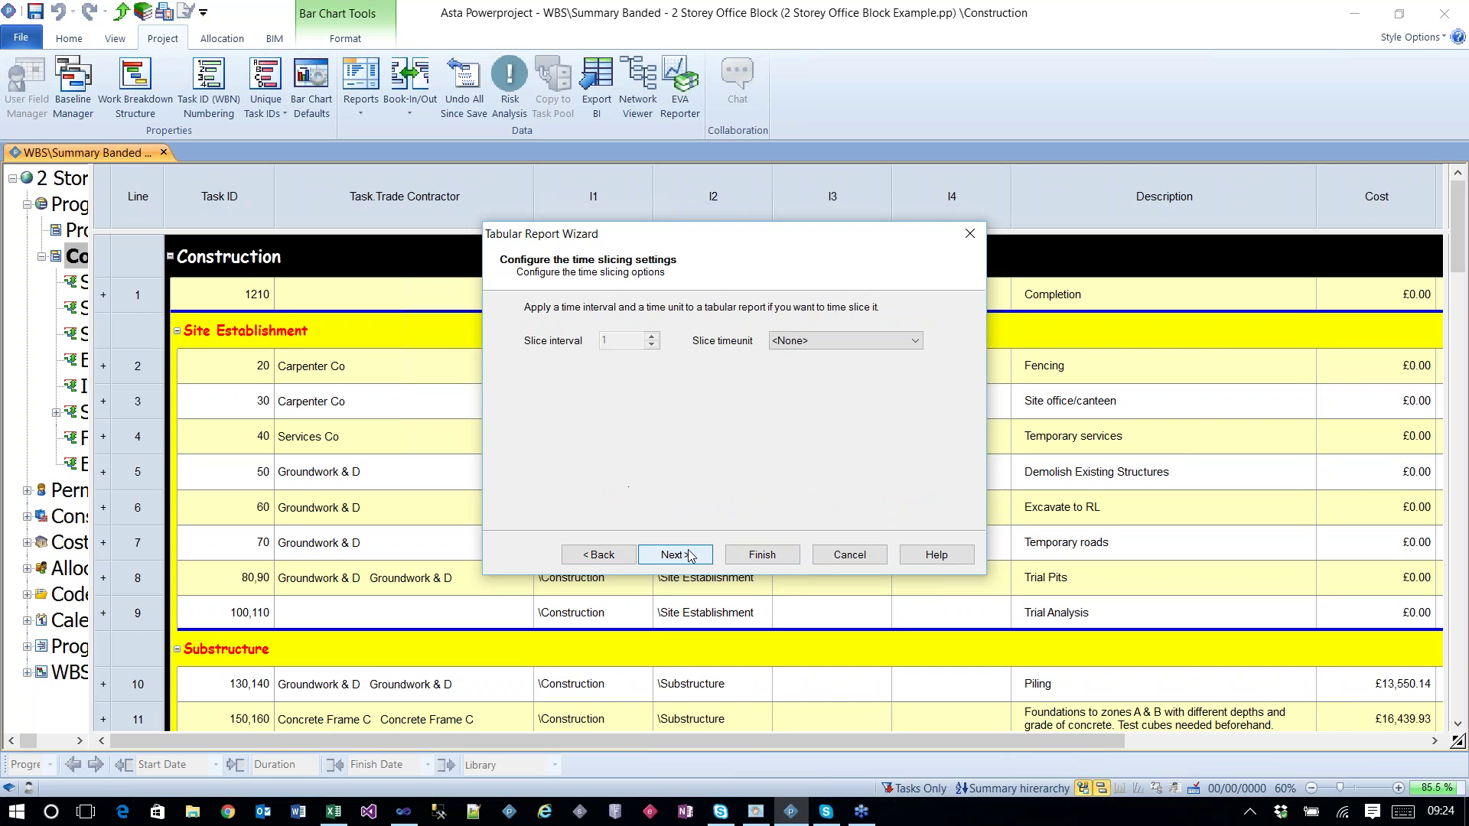
pyautogui.click(690, 555)
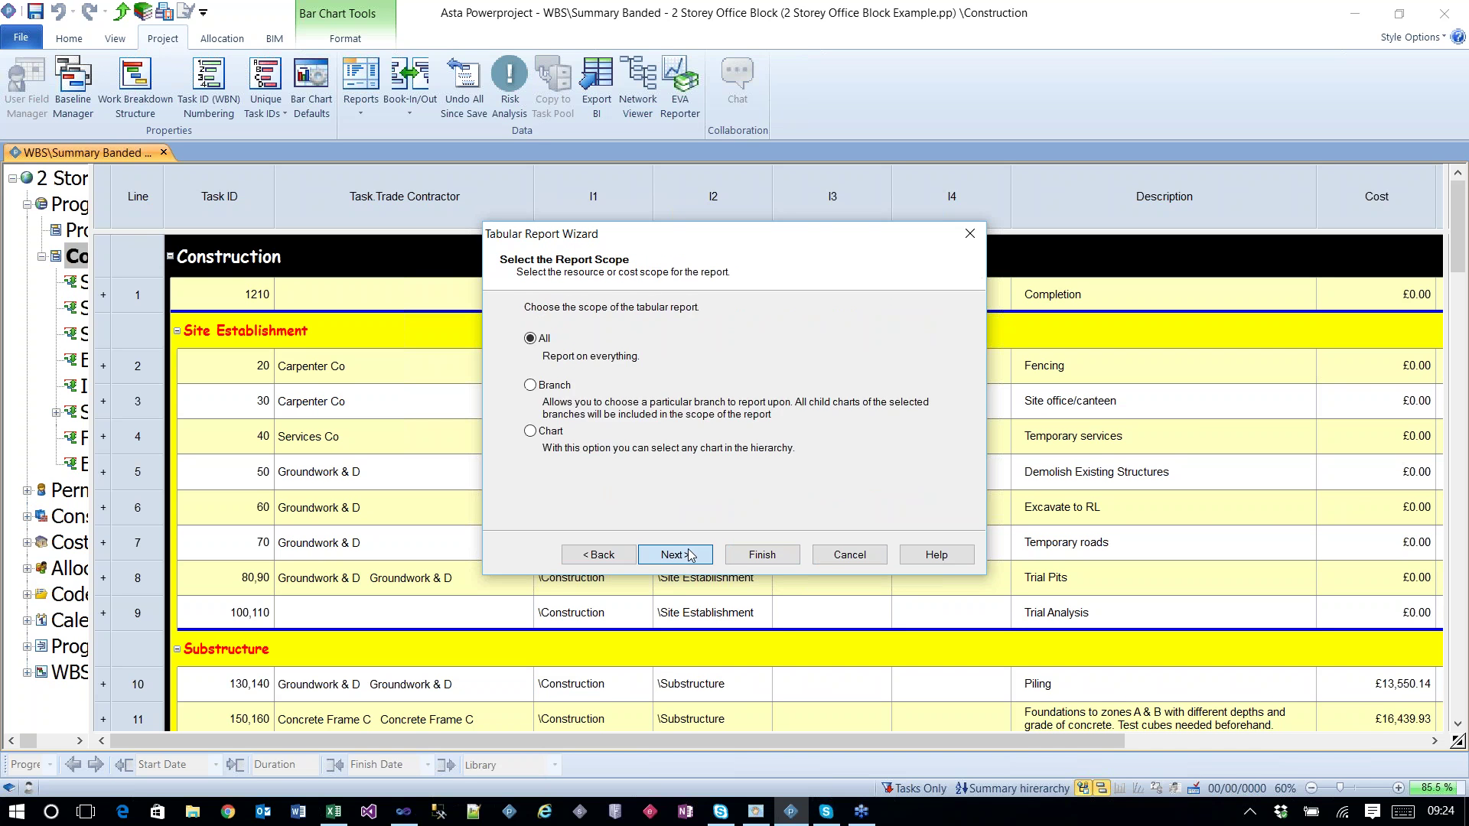
pyautogui.click(673, 553)
pyautogui.click(674, 552)
pyautogui.click(554, 381)
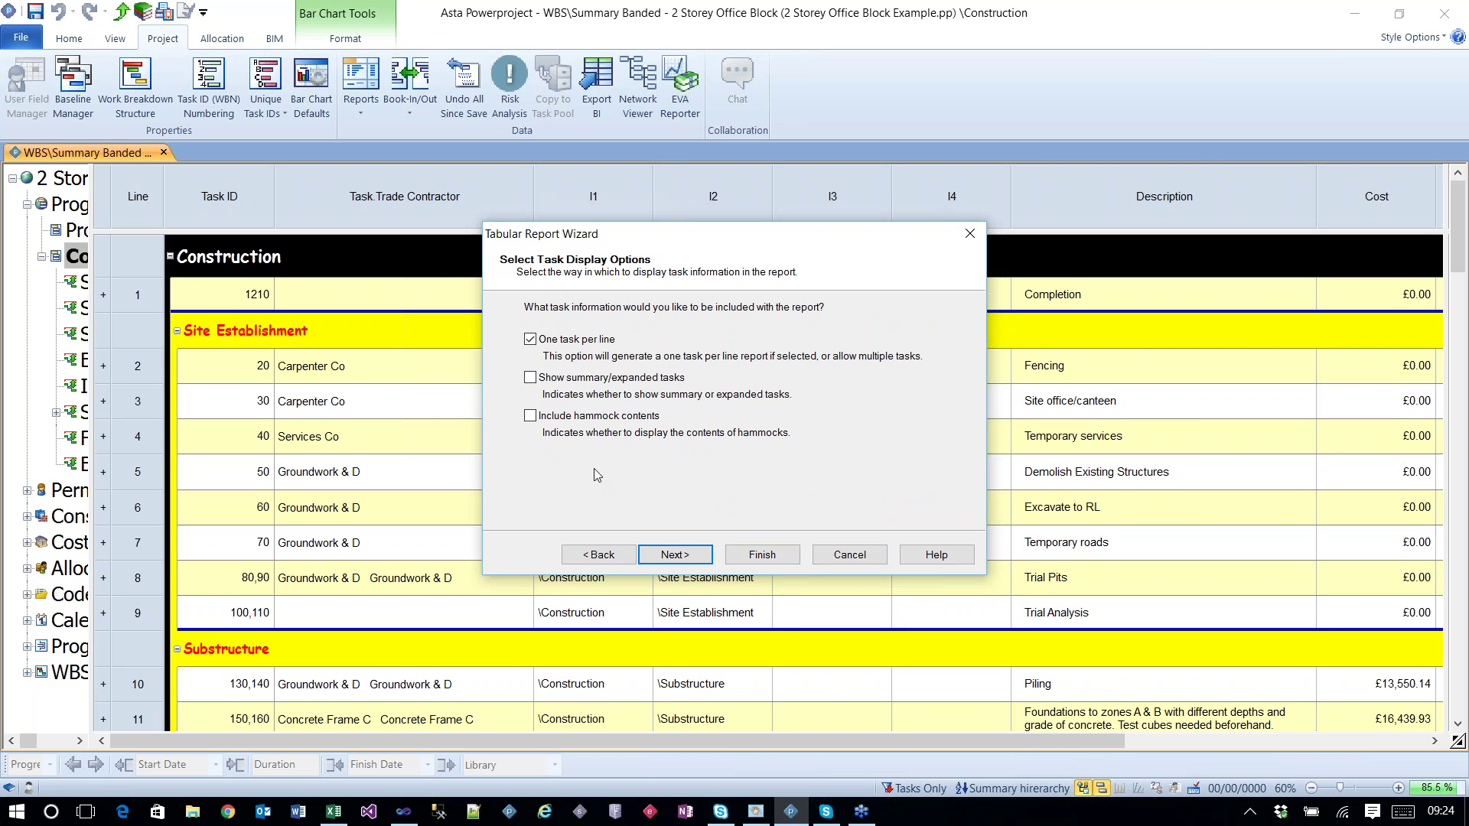
pyautogui.click(666, 554)
pyautogui.click(667, 553)
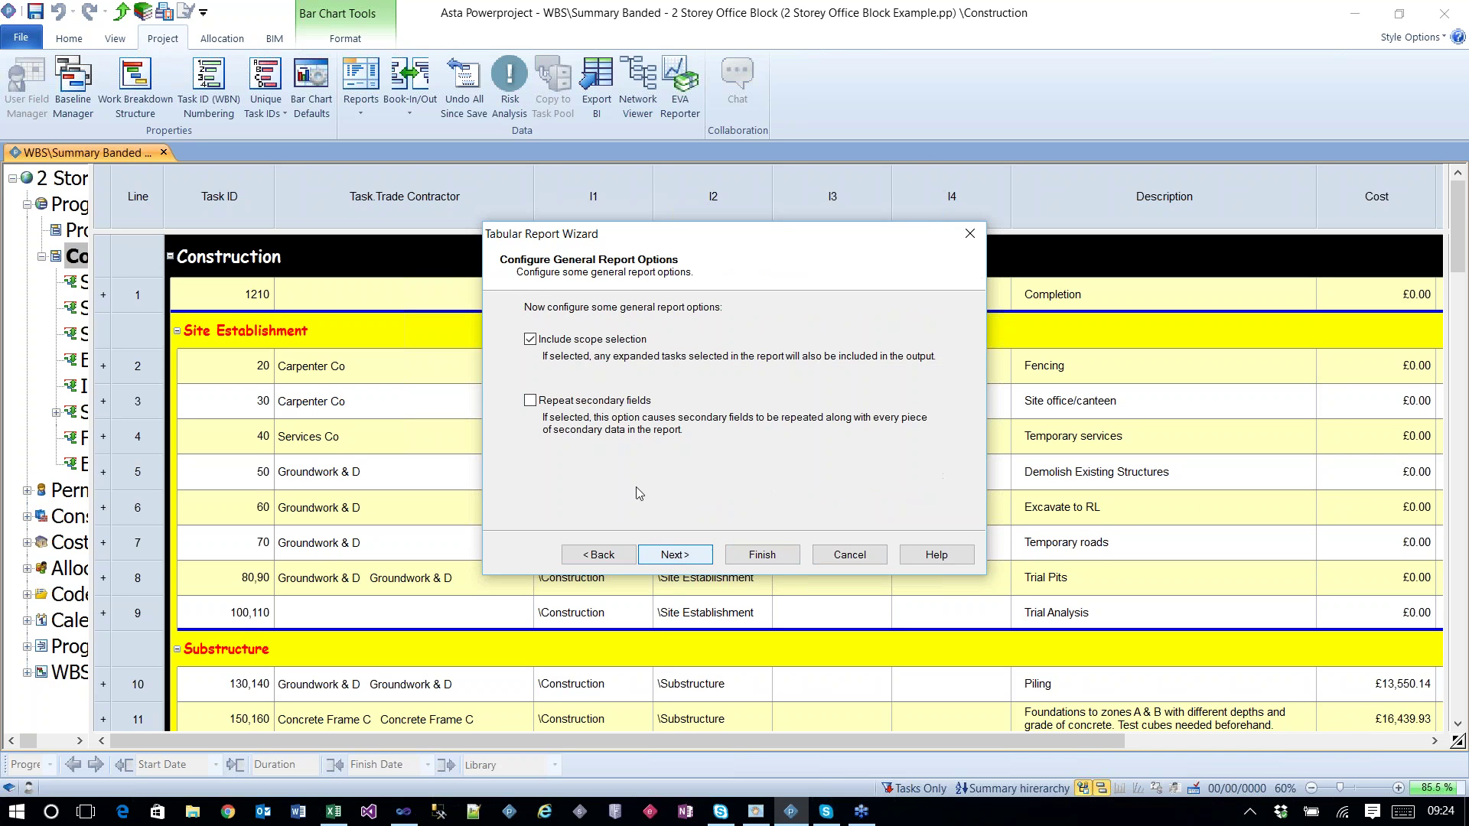
pyautogui.click(673, 551)
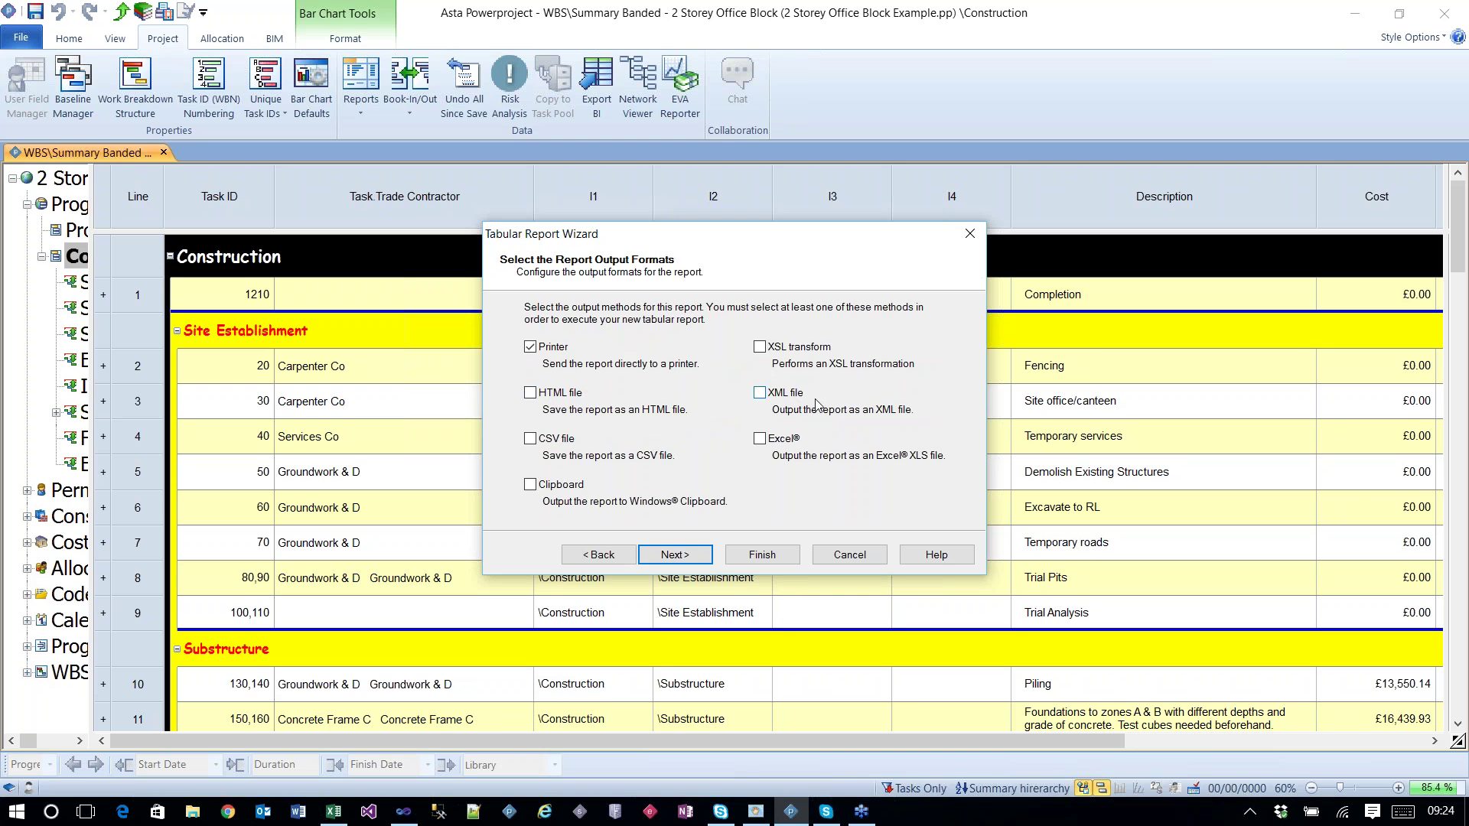
# Step: Output the report to Excel instead of the printer, saving it as New report on the Desktop, and finish the wizard
pyautogui.click(536, 349)
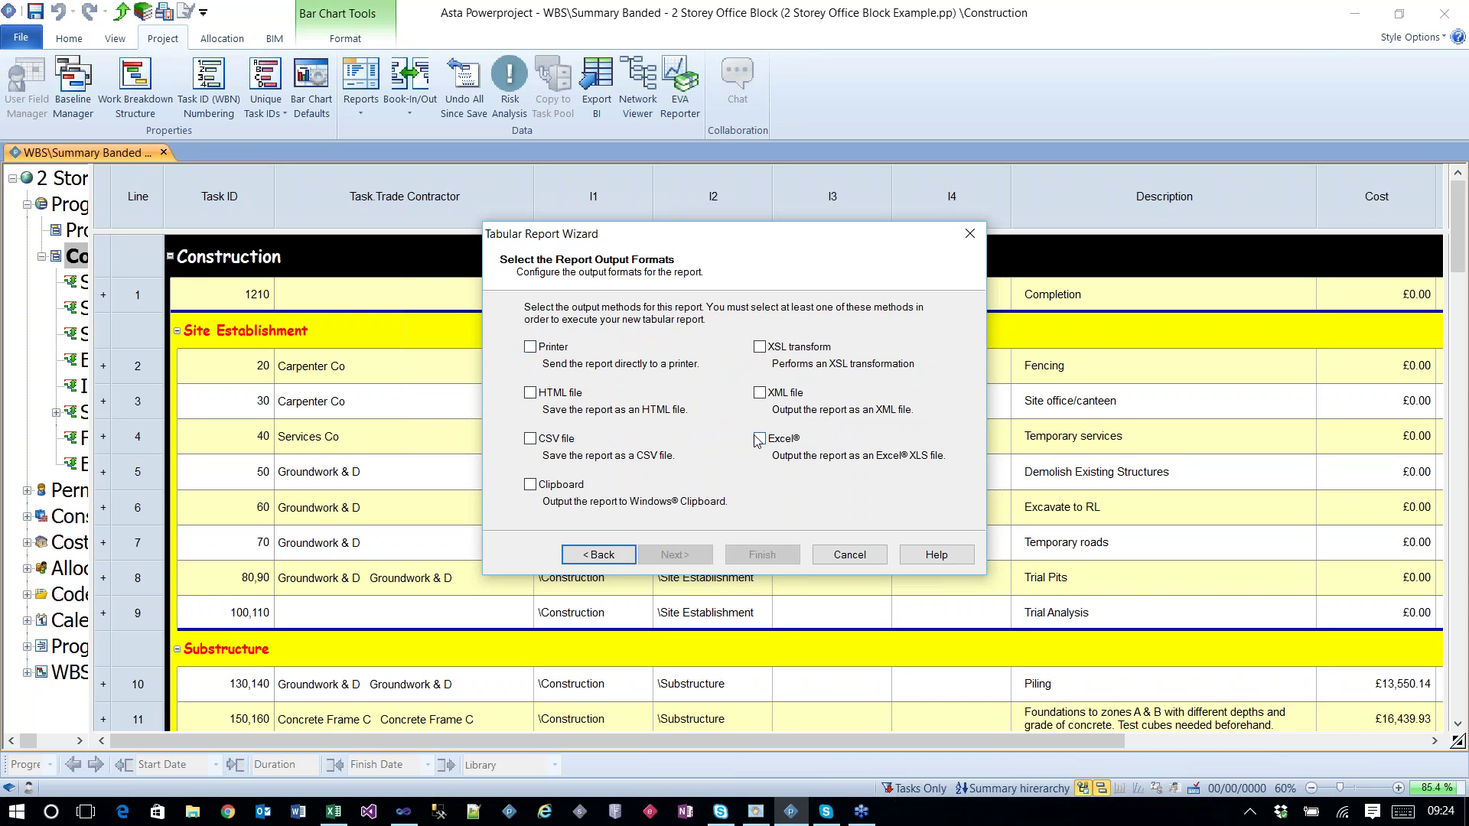
pyautogui.click(760, 438)
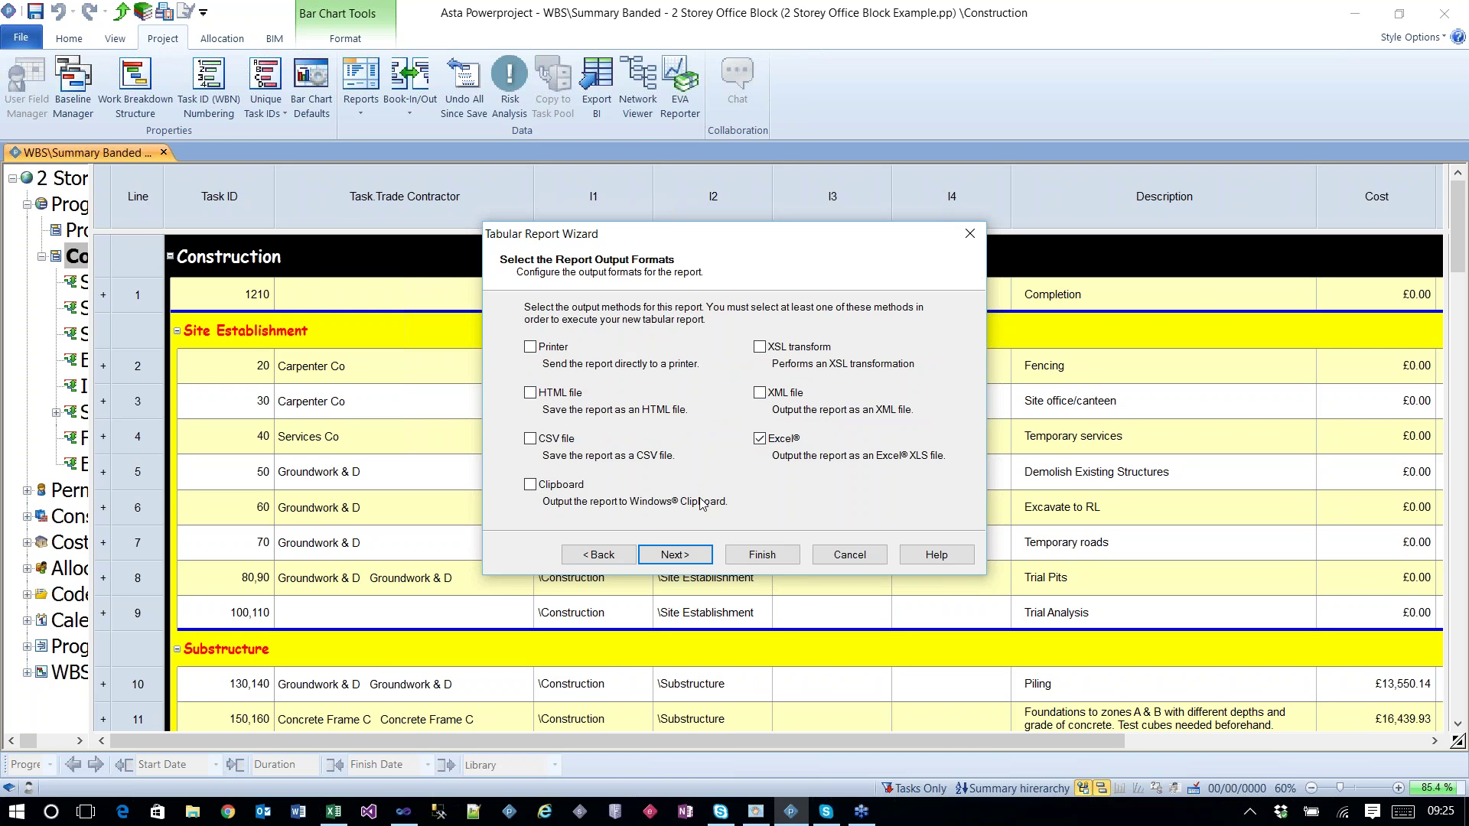
pyautogui.click(680, 554)
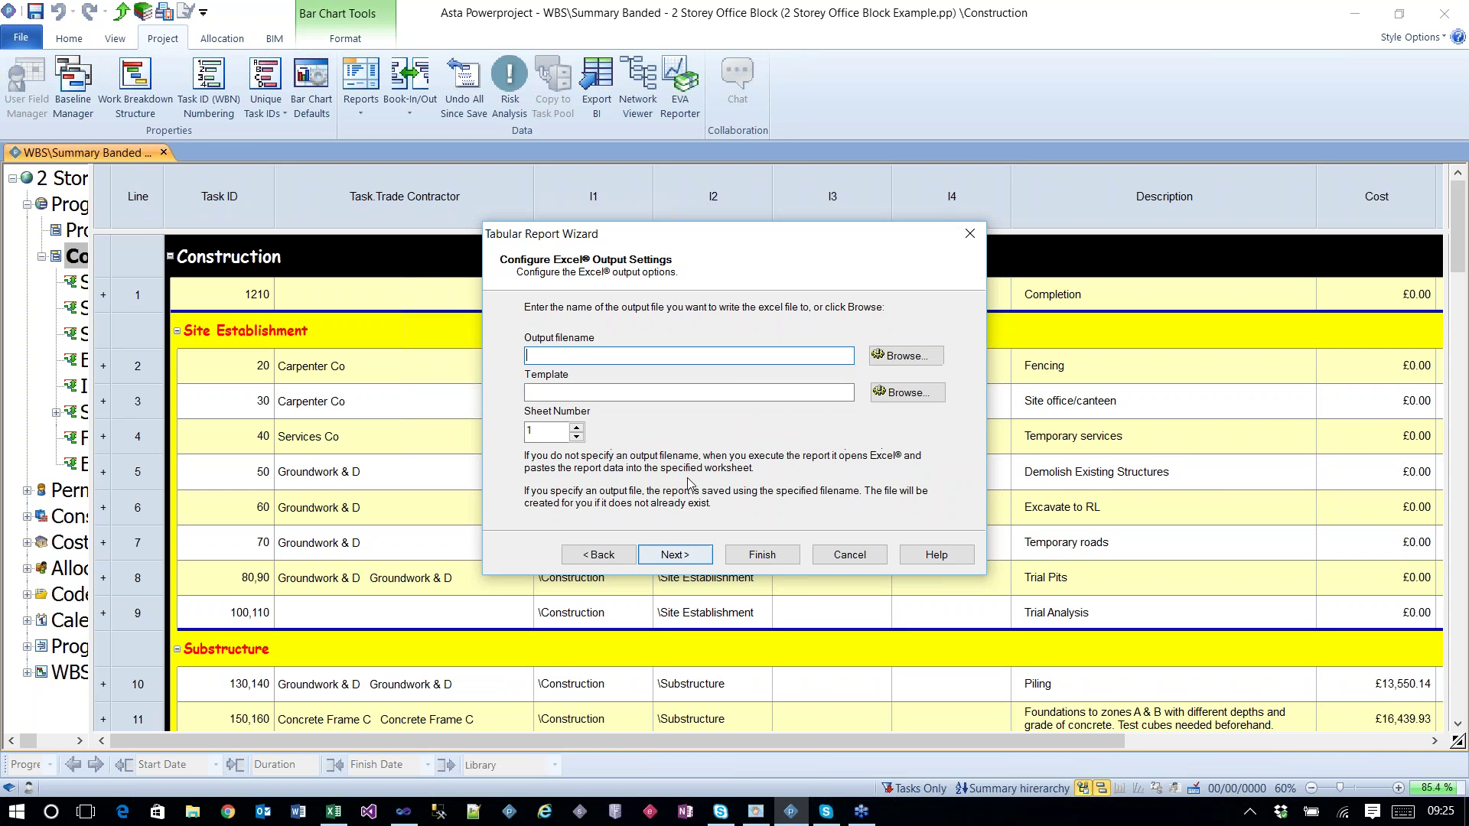
pyautogui.click(700, 358)
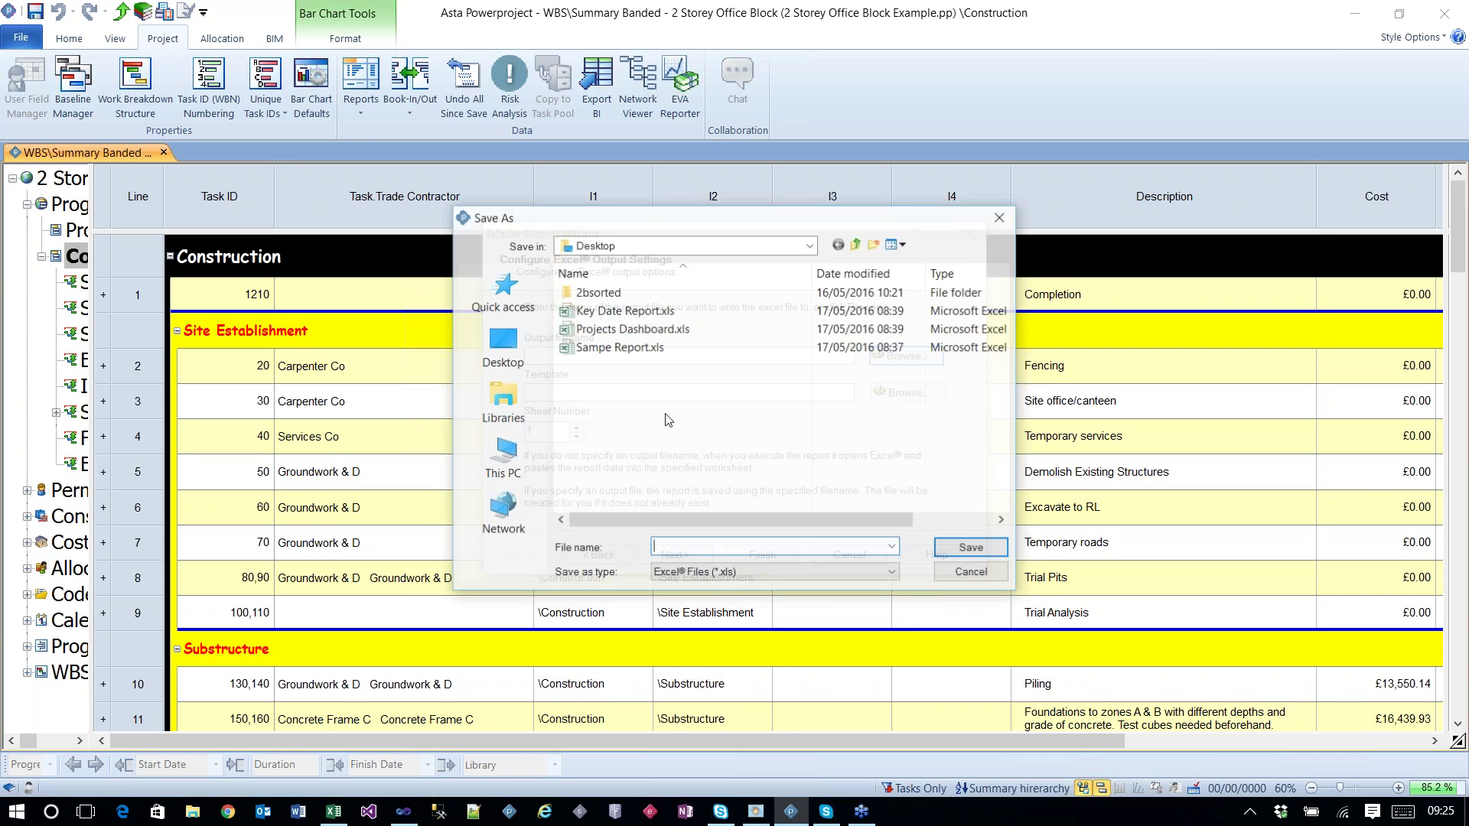
pyautogui.write('New report')
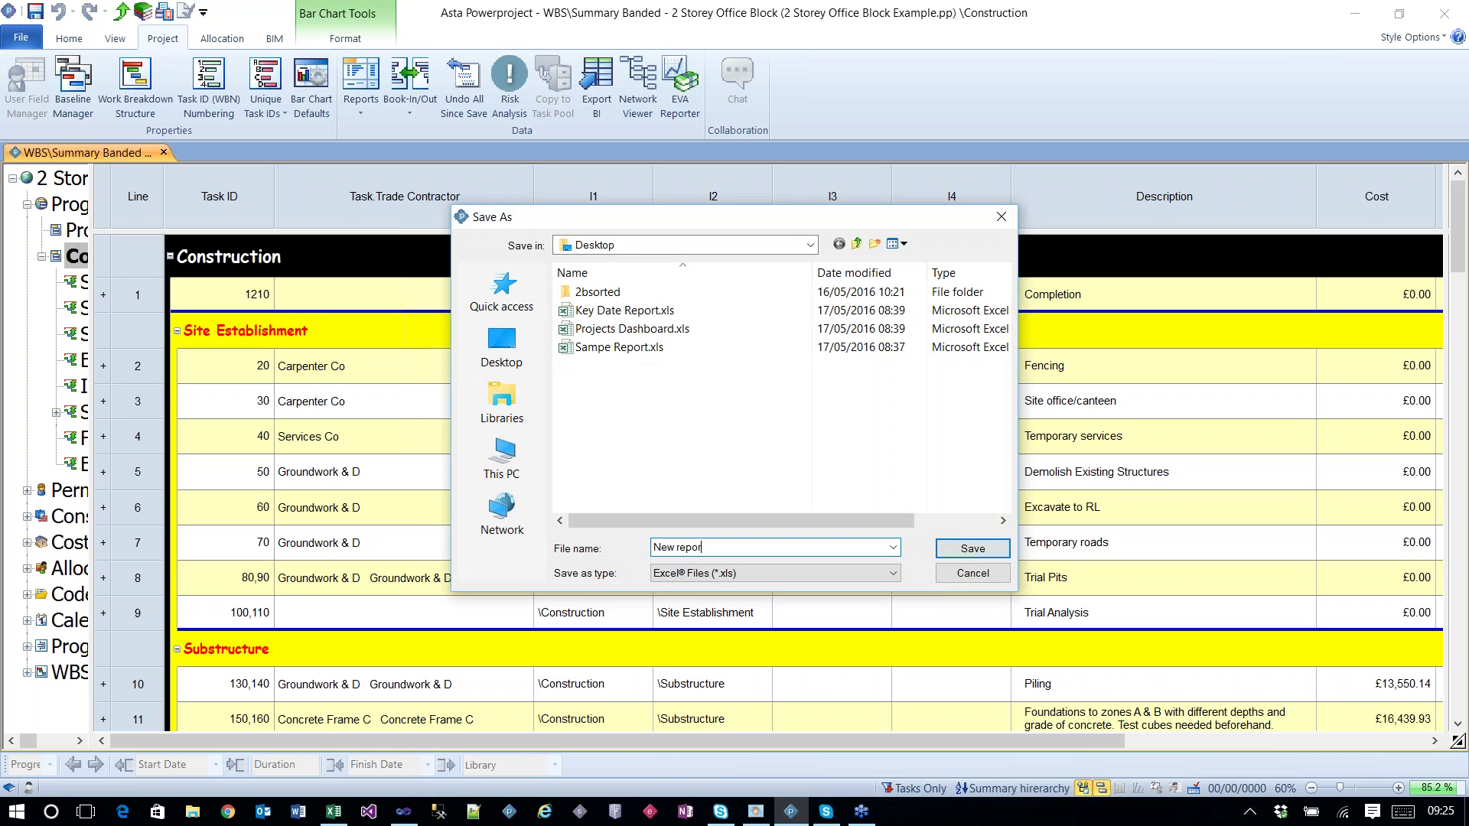
pyautogui.click(997, 552)
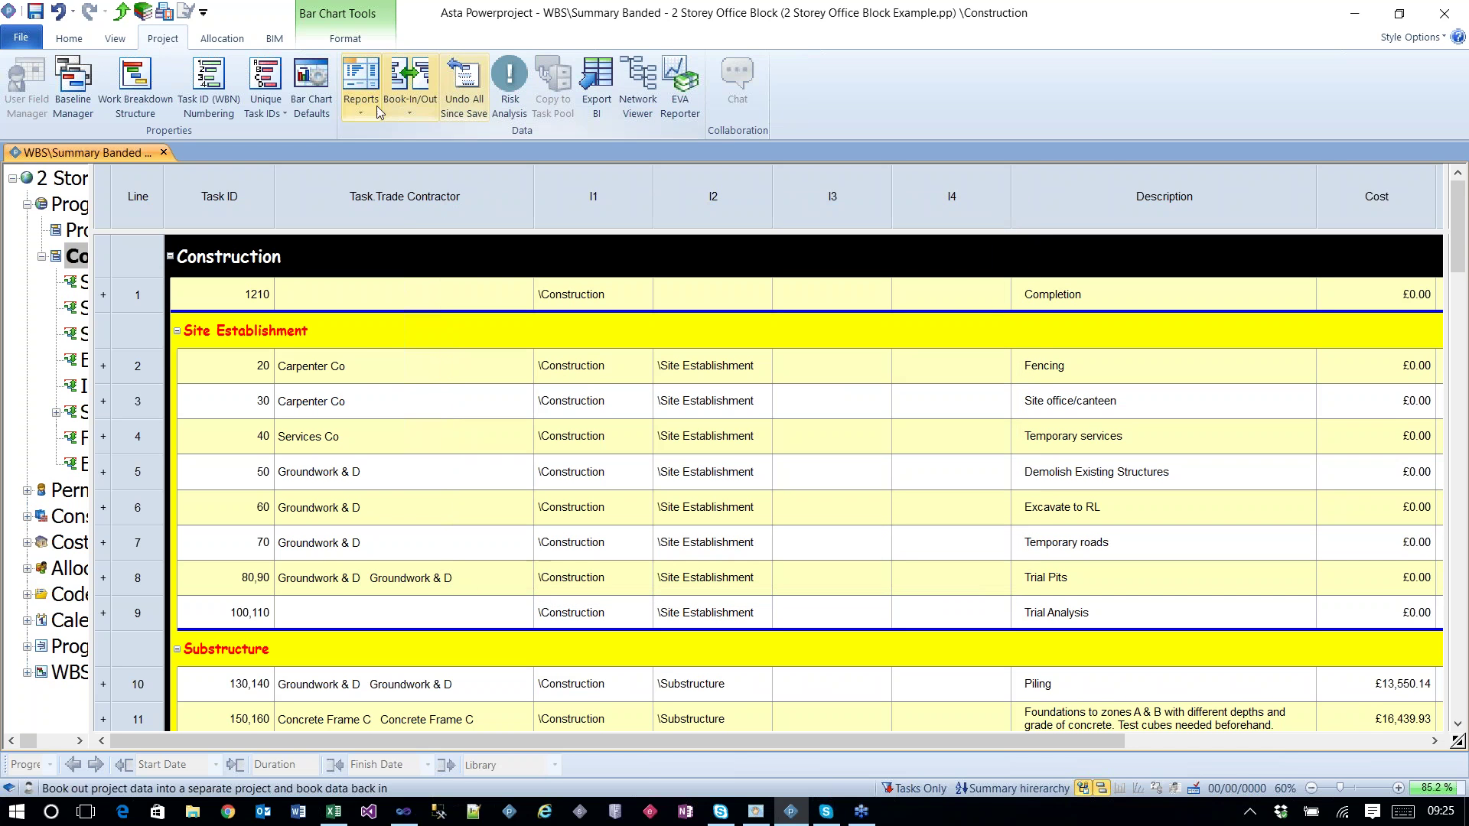
# Step: Run the New Report from the Sample Reporting category, dismiss the file-written alert and minimise Asta Powerproject
pyautogui.click(360, 84)
pyautogui.moveTo(414, 572)
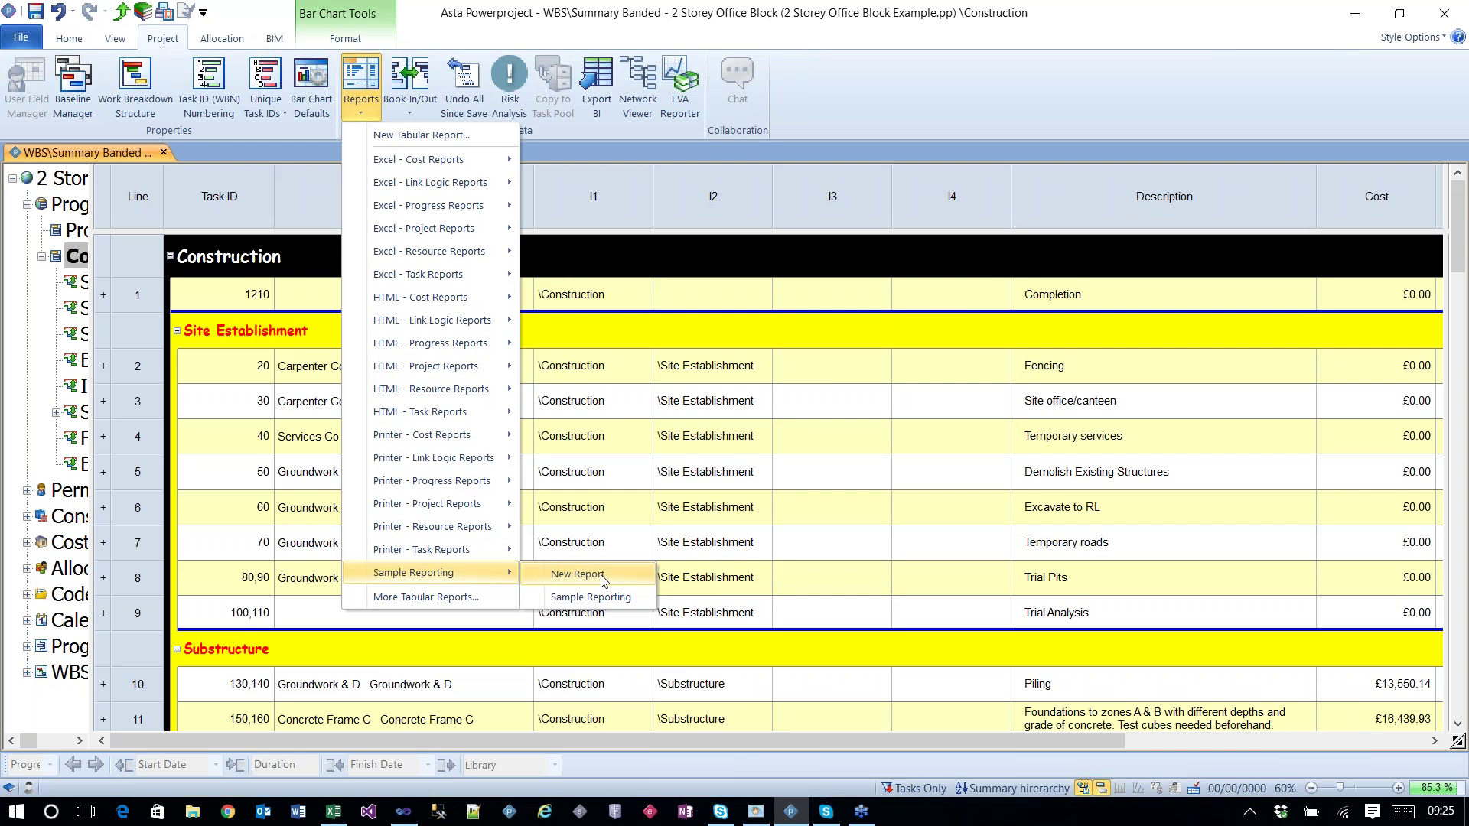
pyautogui.click(601, 576)
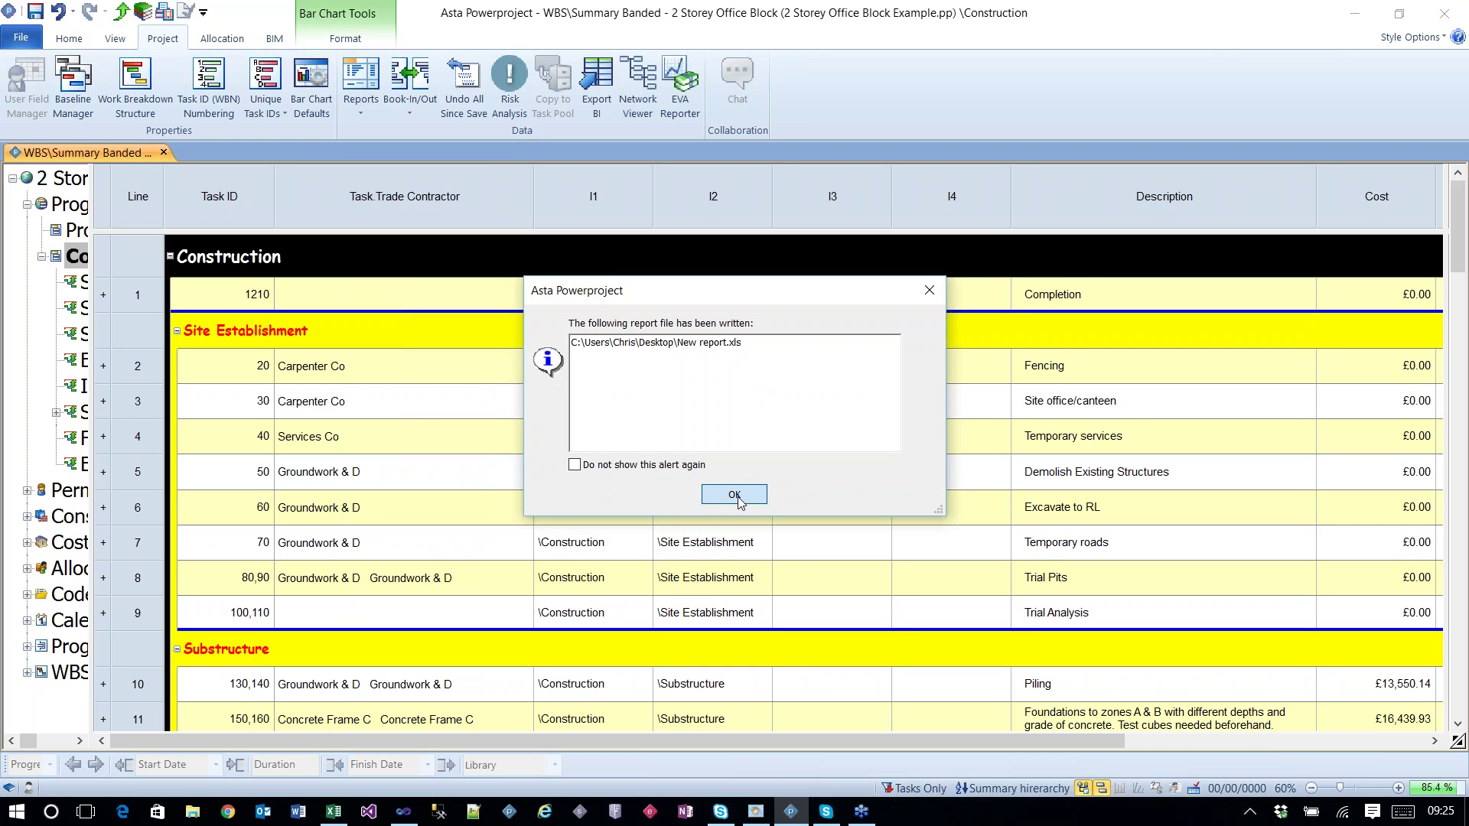
pyautogui.click(736, 496)
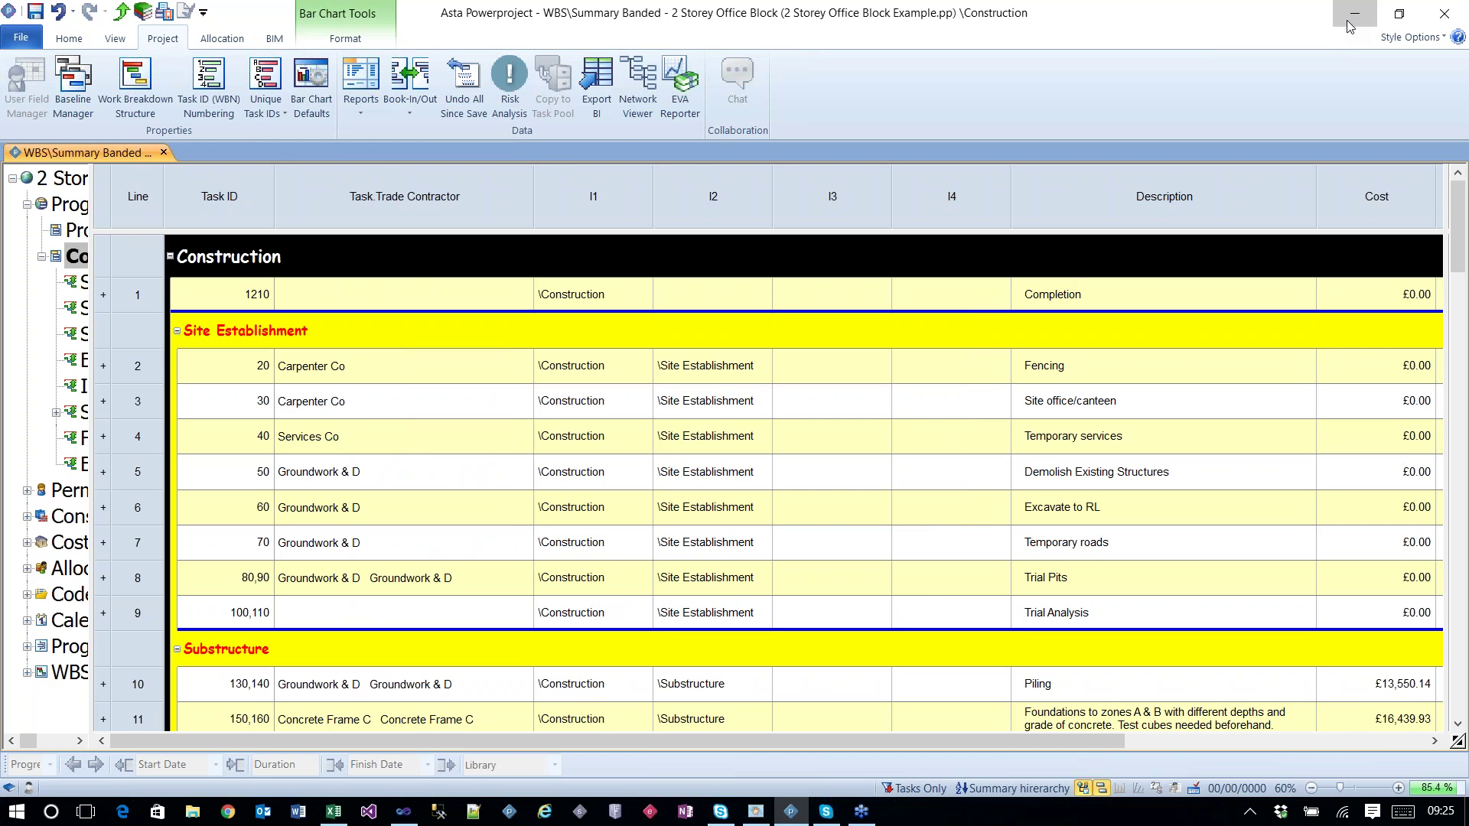
pyautogui.click(1346, 20)
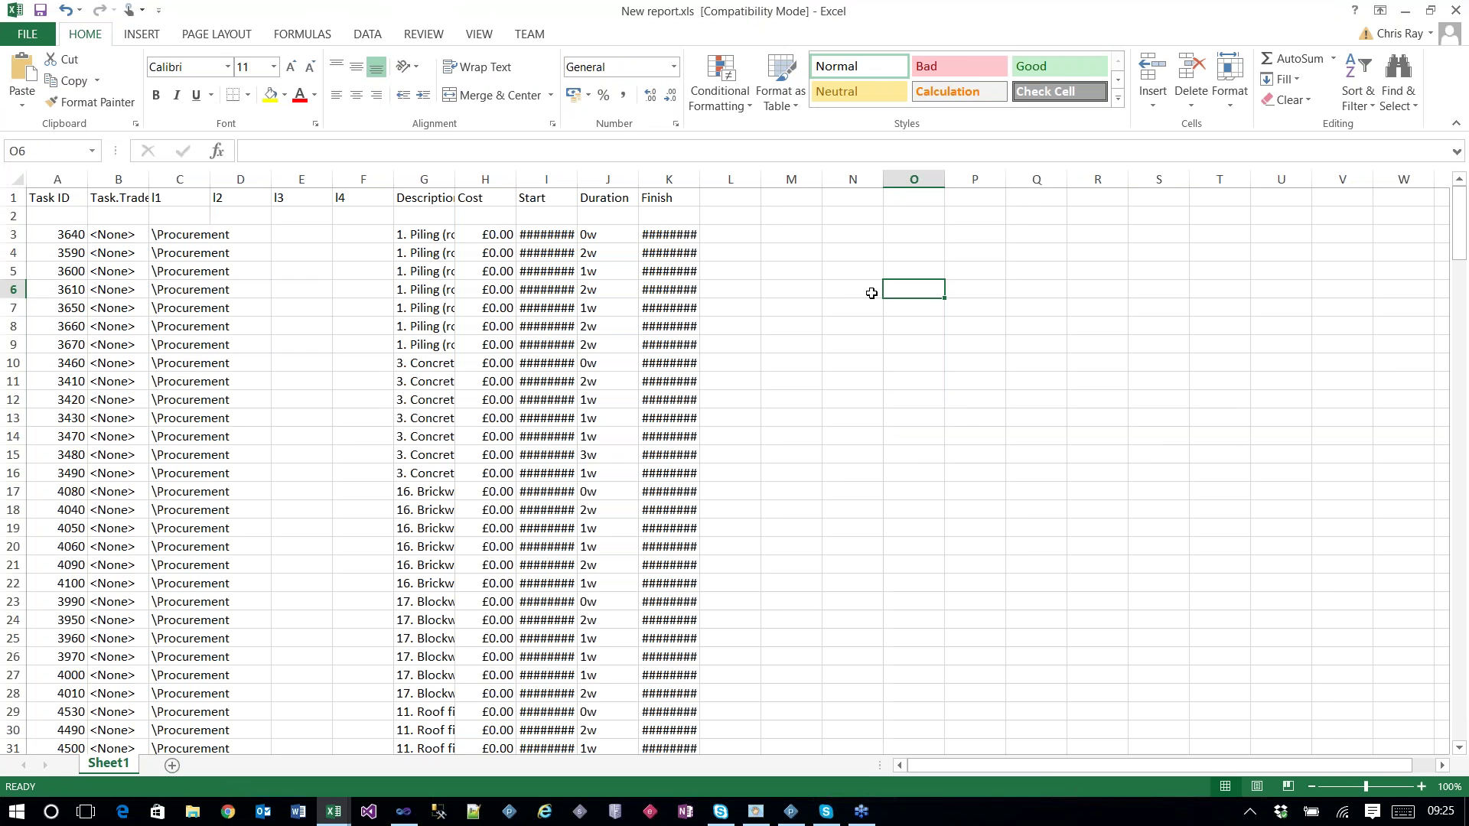
# Step: In the exported New report.xls in Excel, insert a PivotChart from columns A to K on a new worksheet
pyautogui.press('Down')
pyautogui.press('Down')
pyautogui.press('Down')
pyautogui.press('Down')
pyautogui.press('Down')
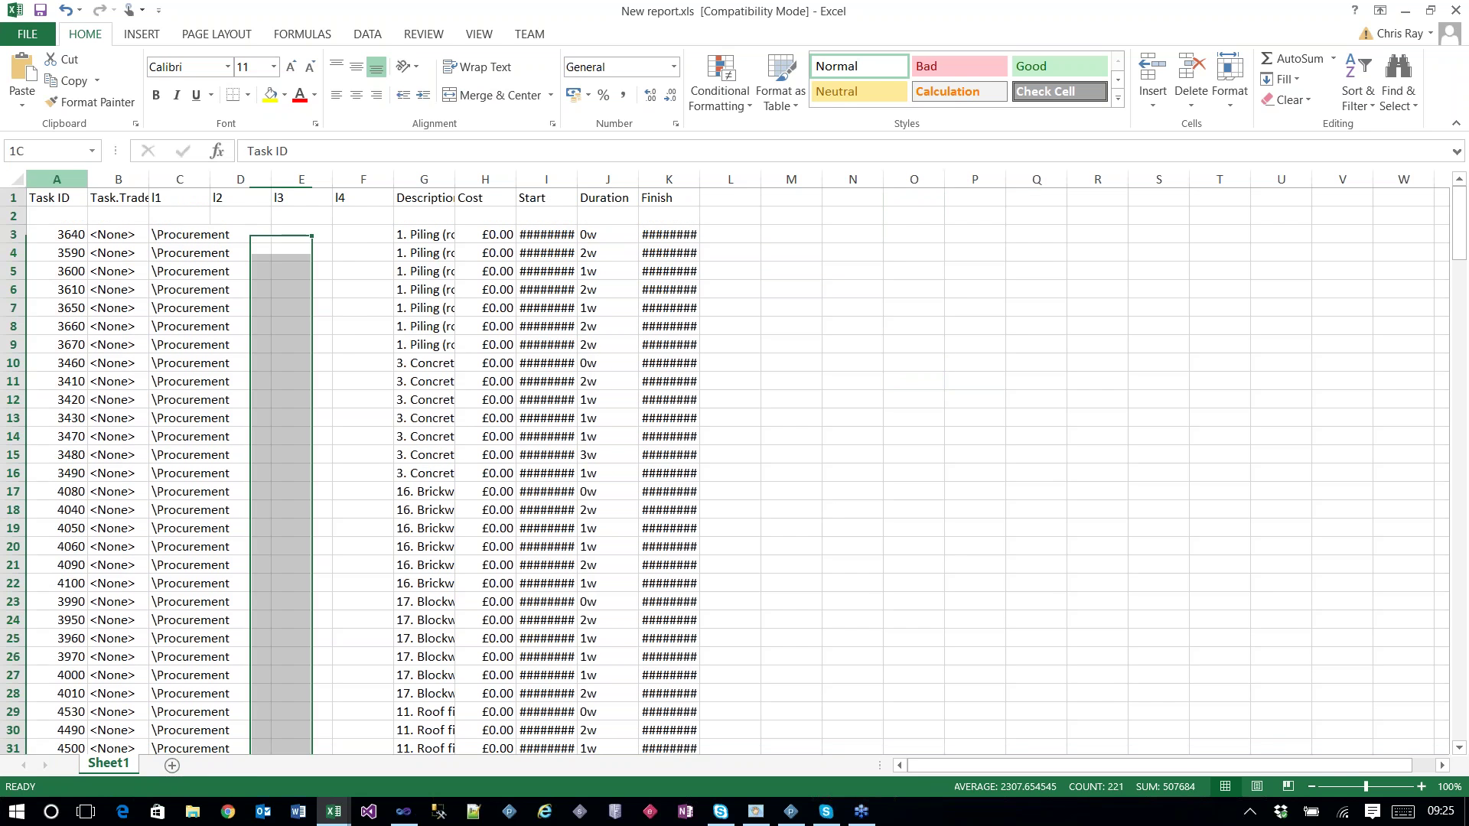
pyautogui.moveTo(57, 179); pyautogui.dragTo(670, 181)
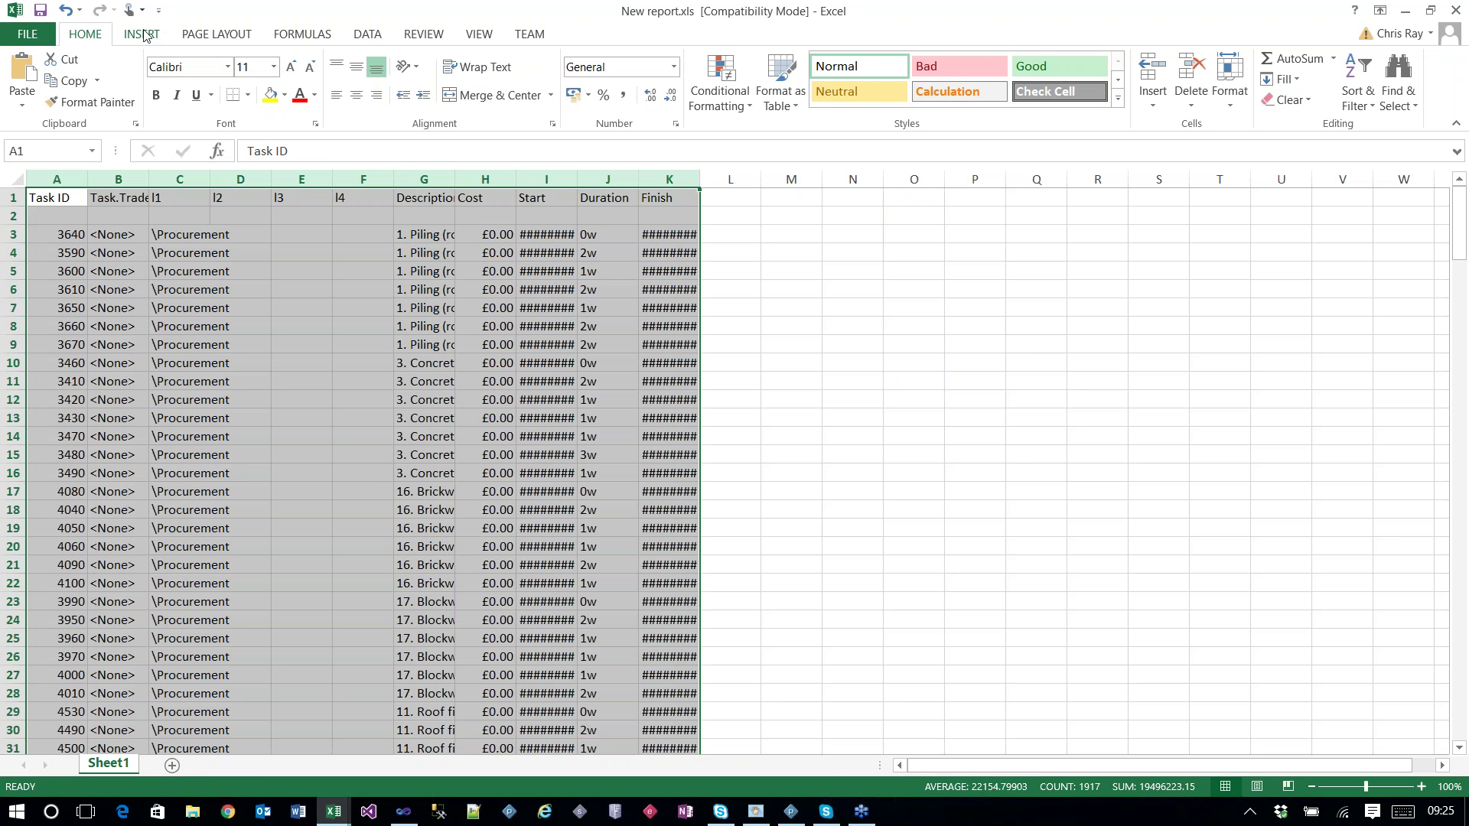
pyautogui.click(142, 35)
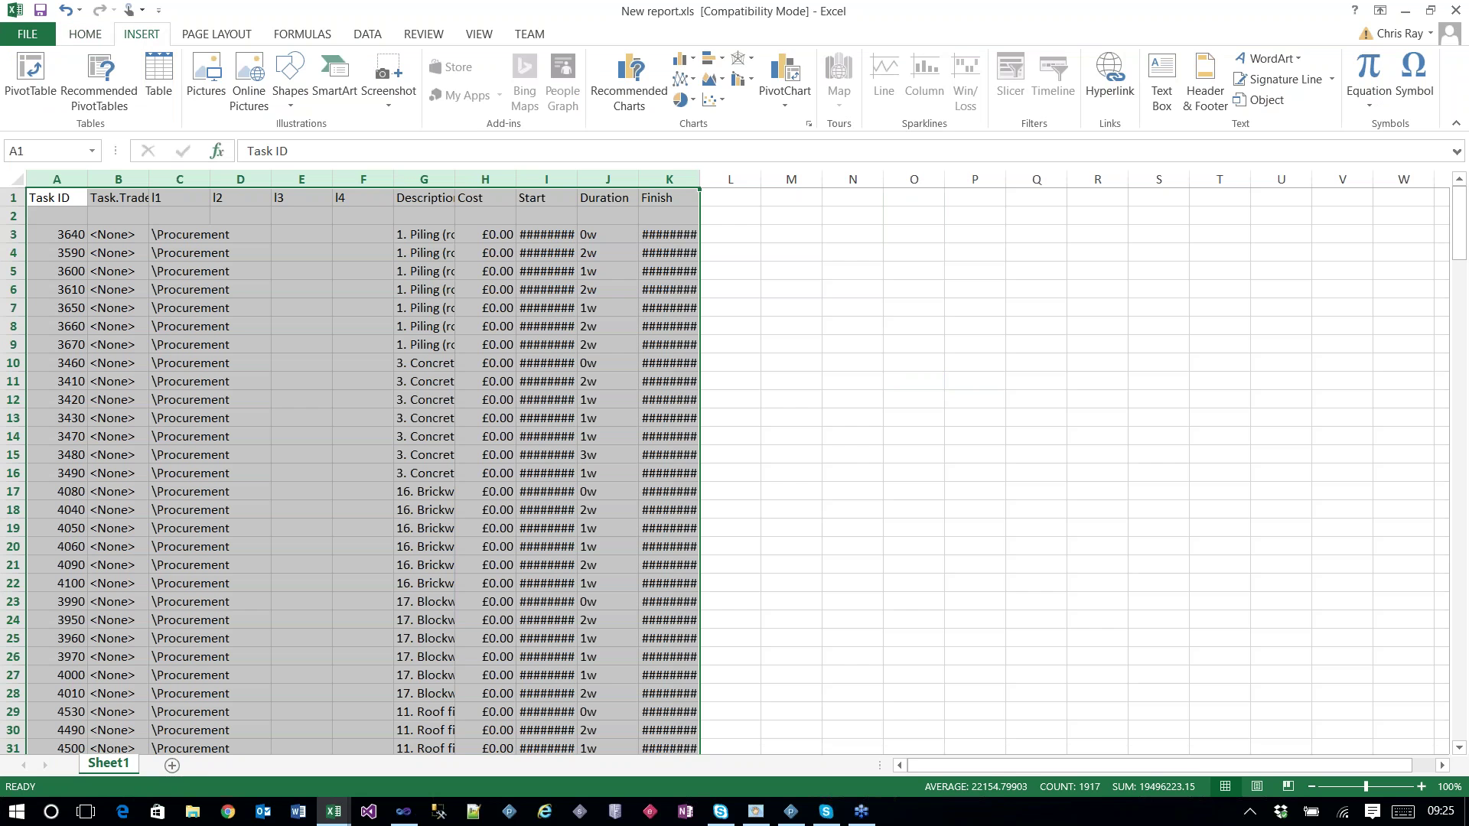
pyautogui.click(792, 73)
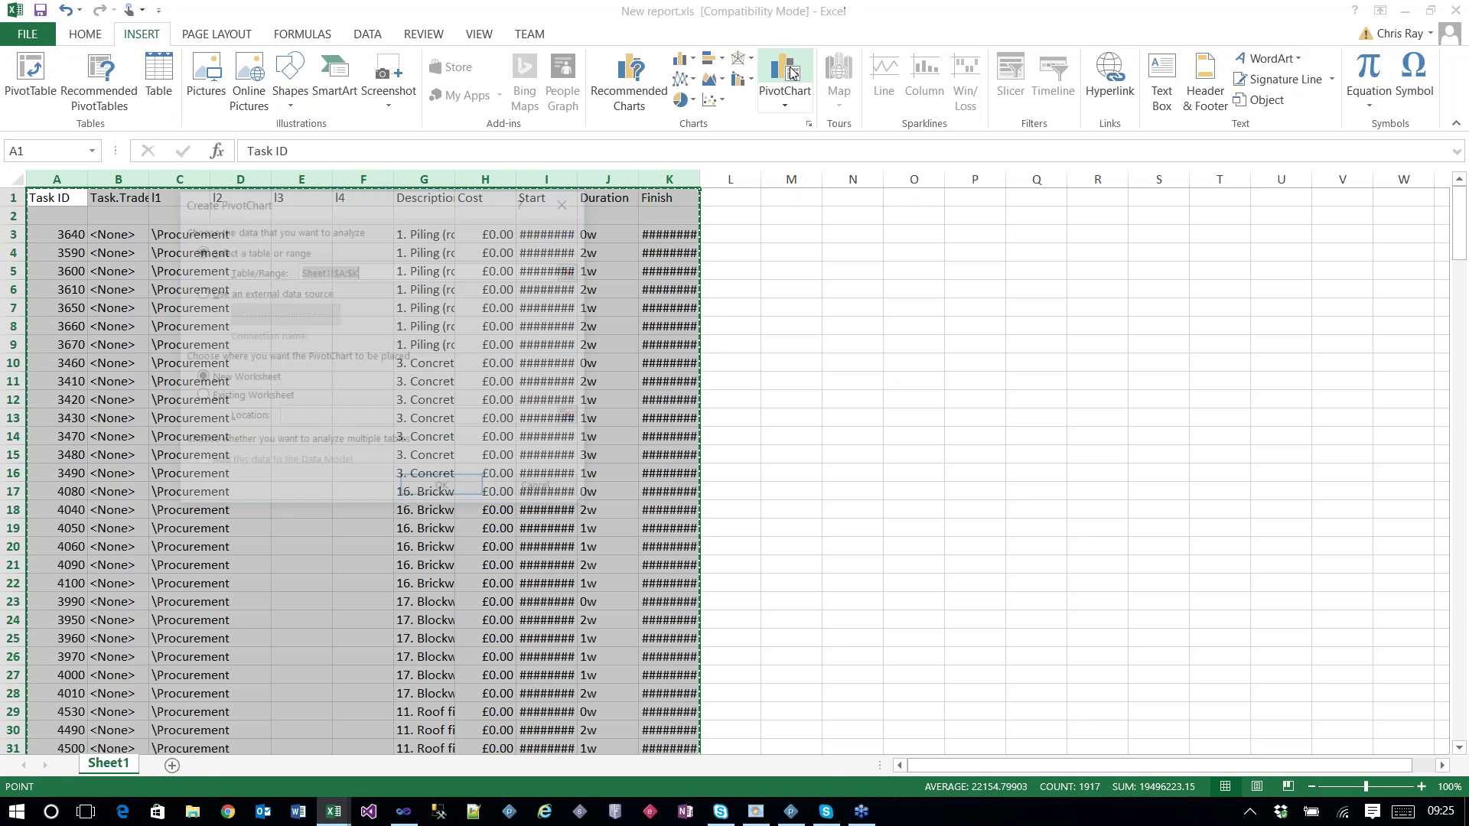
pyautogui.press('Return')
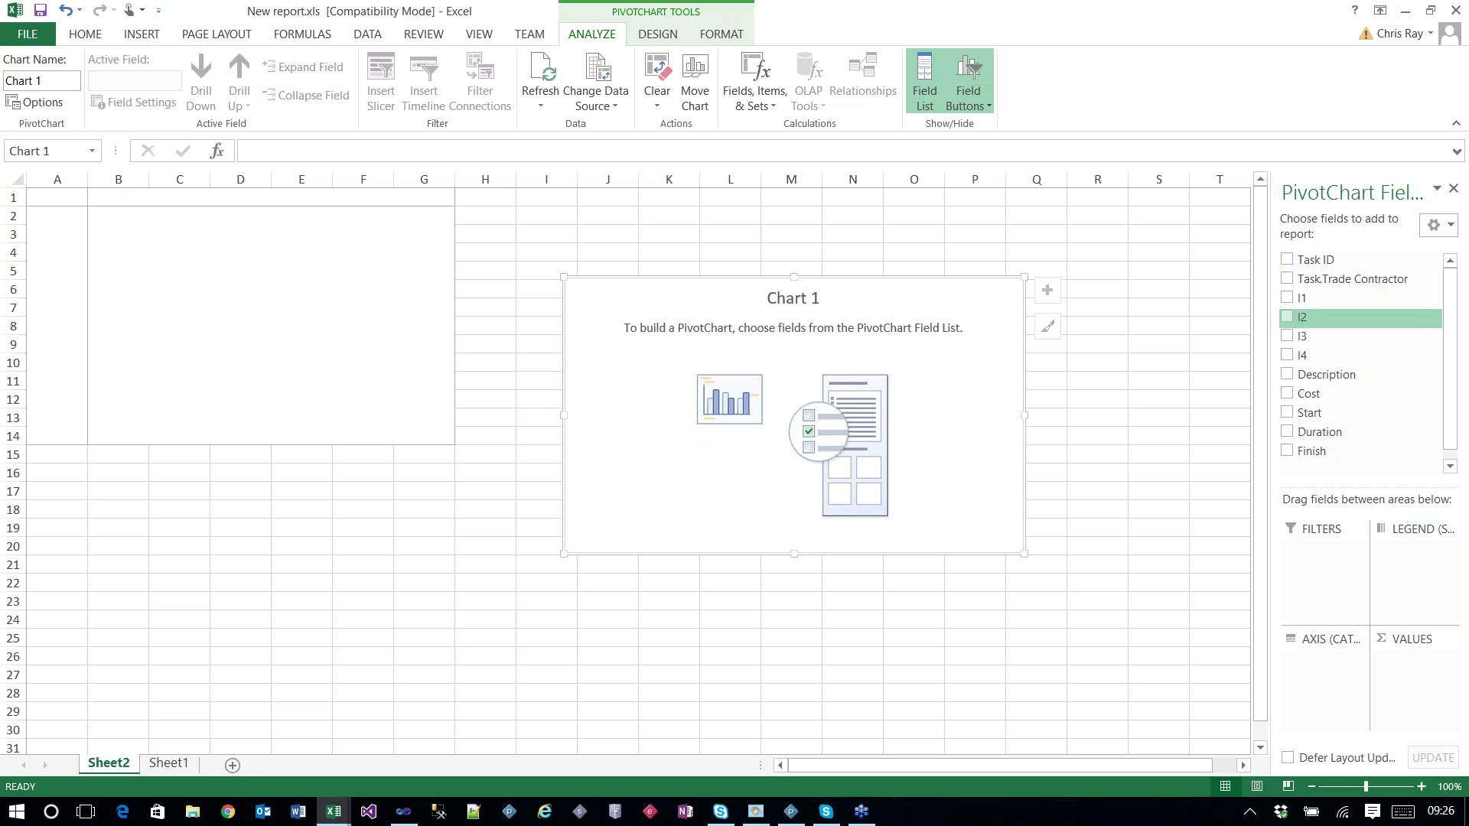
# Step: Use I2 as the PivotChart's axis and Cost as its values, summarised by Sum
pyautogui.moveTo(1301, 317); pyautogui.dragTo(1320, 667)
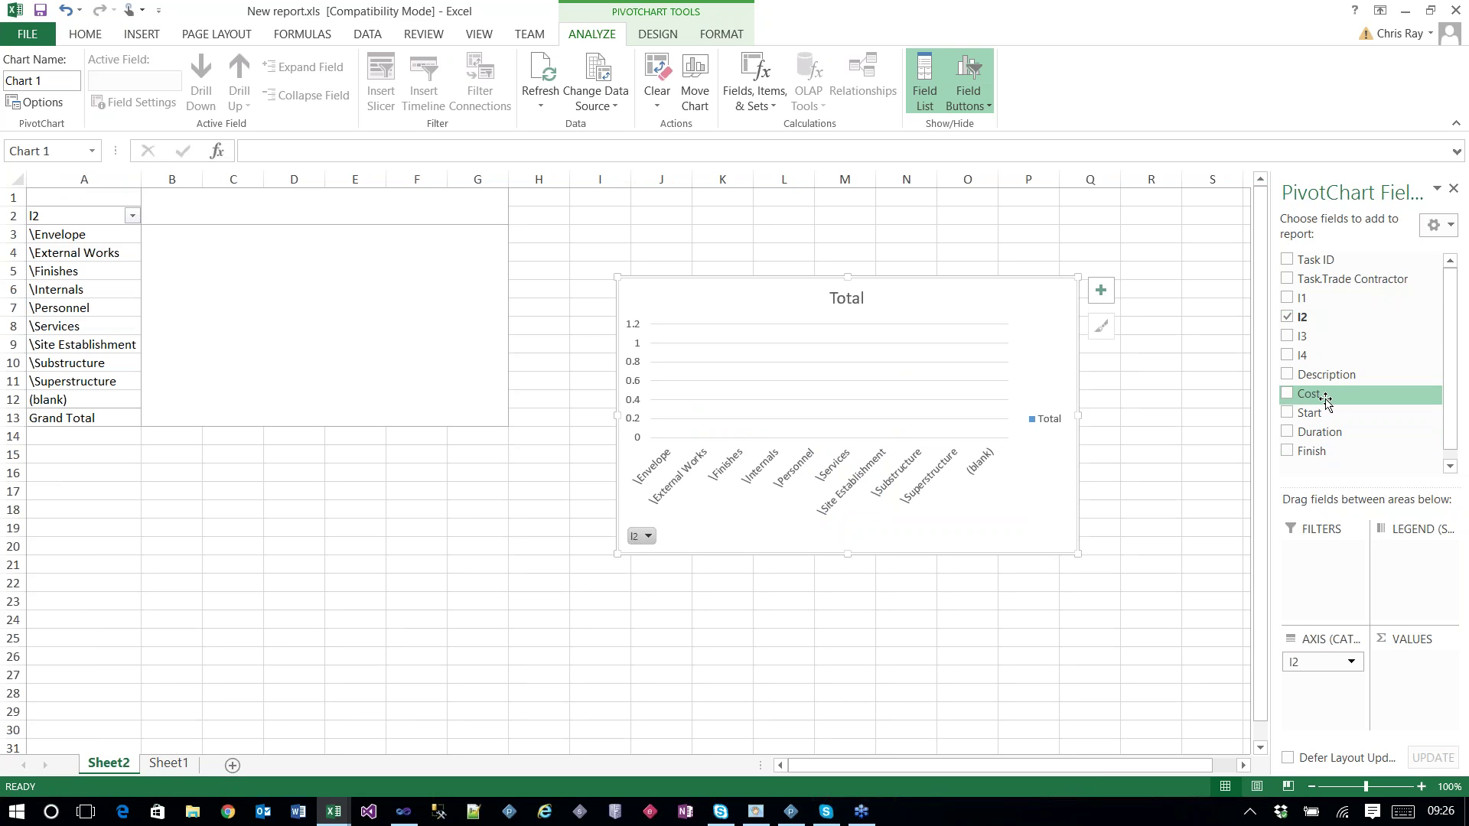
pyautogui.moveTo(1325, 403); pyautogui.dragTo(1425, 676)
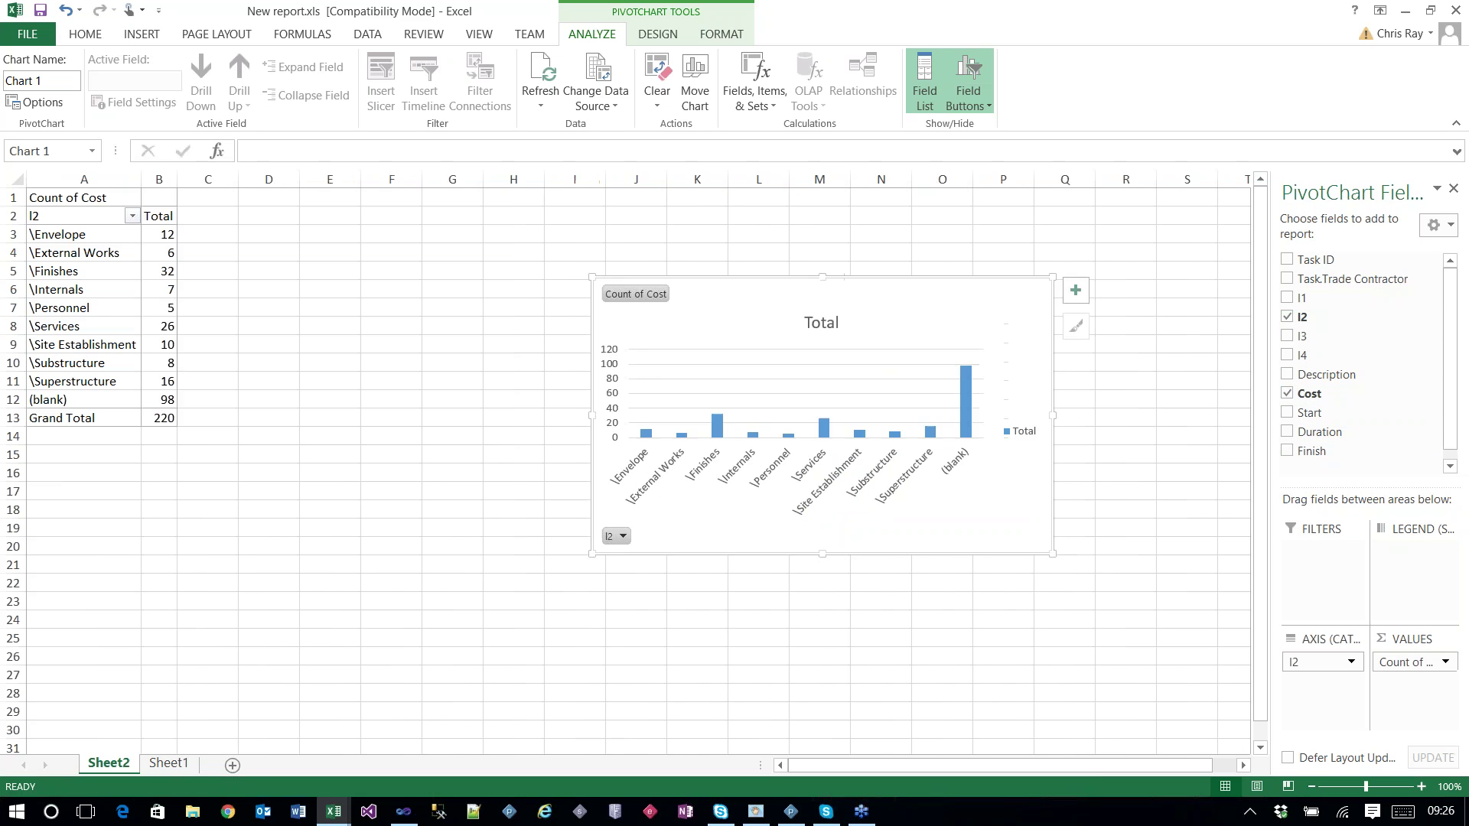
pyautogui.click(1445, 664)
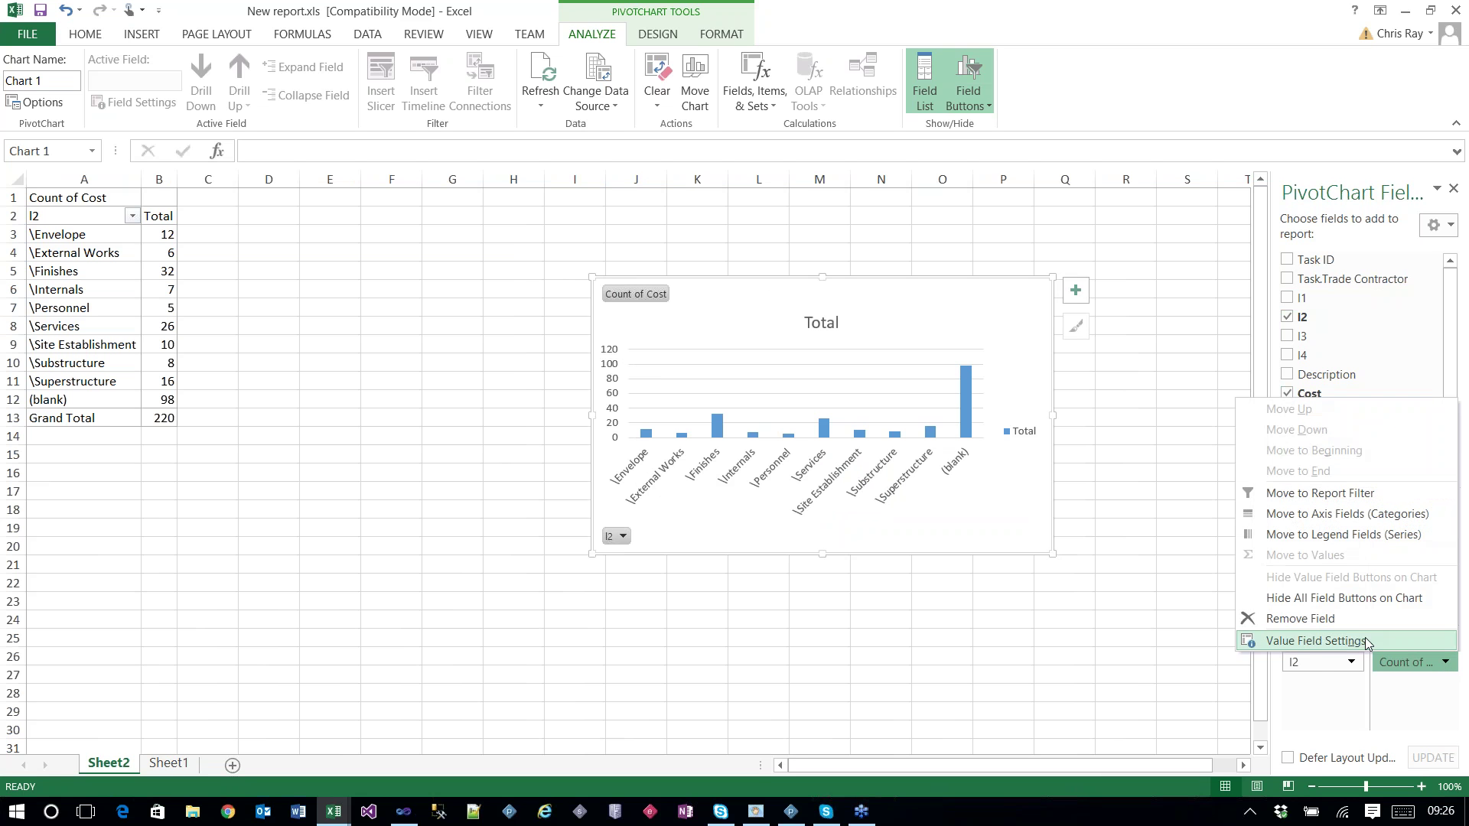
pyautogui.click(1366, 642)
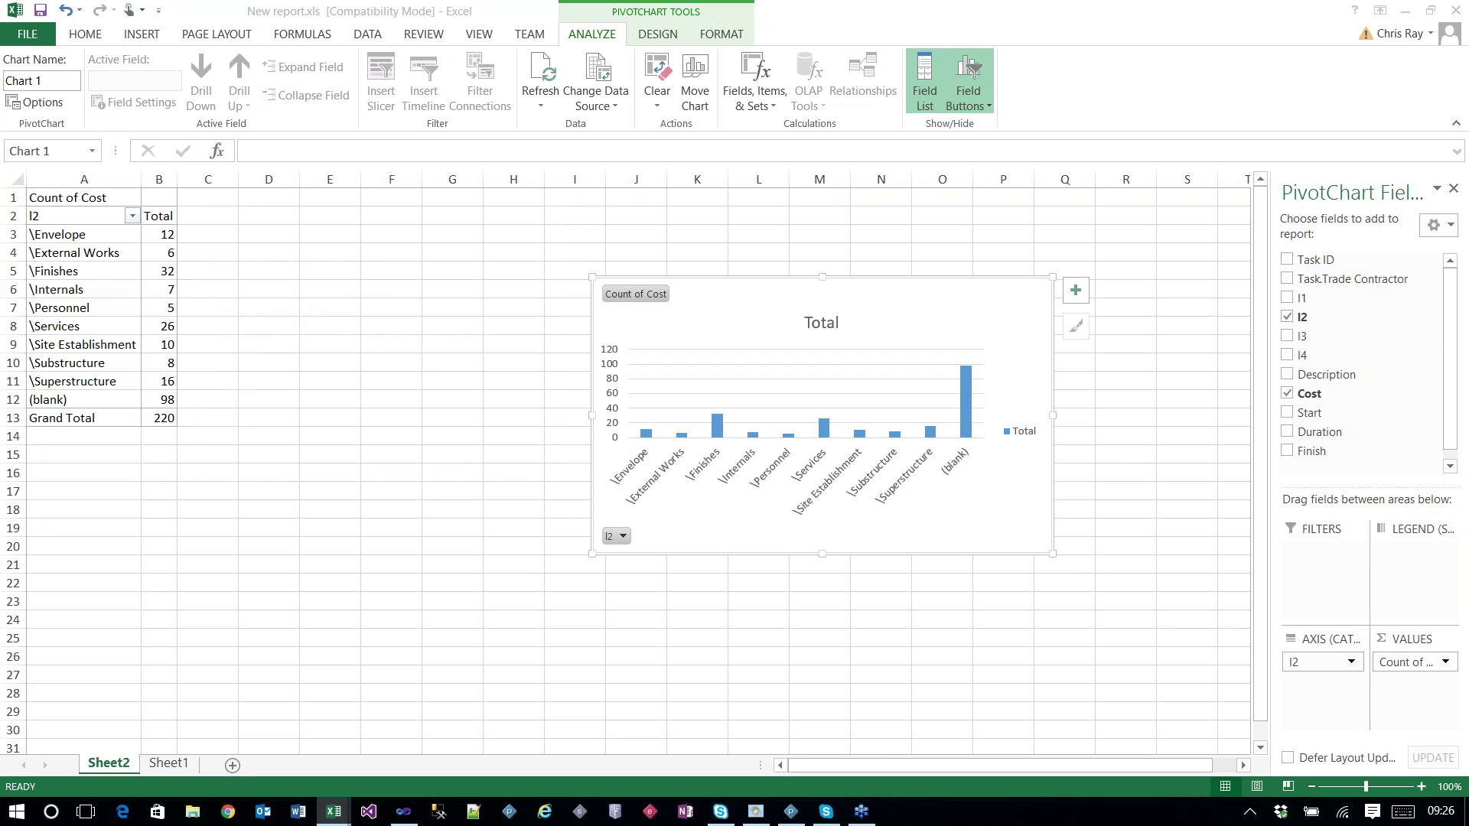
pyautogui.click(226, 368)
pyautogui.click(247, 485)
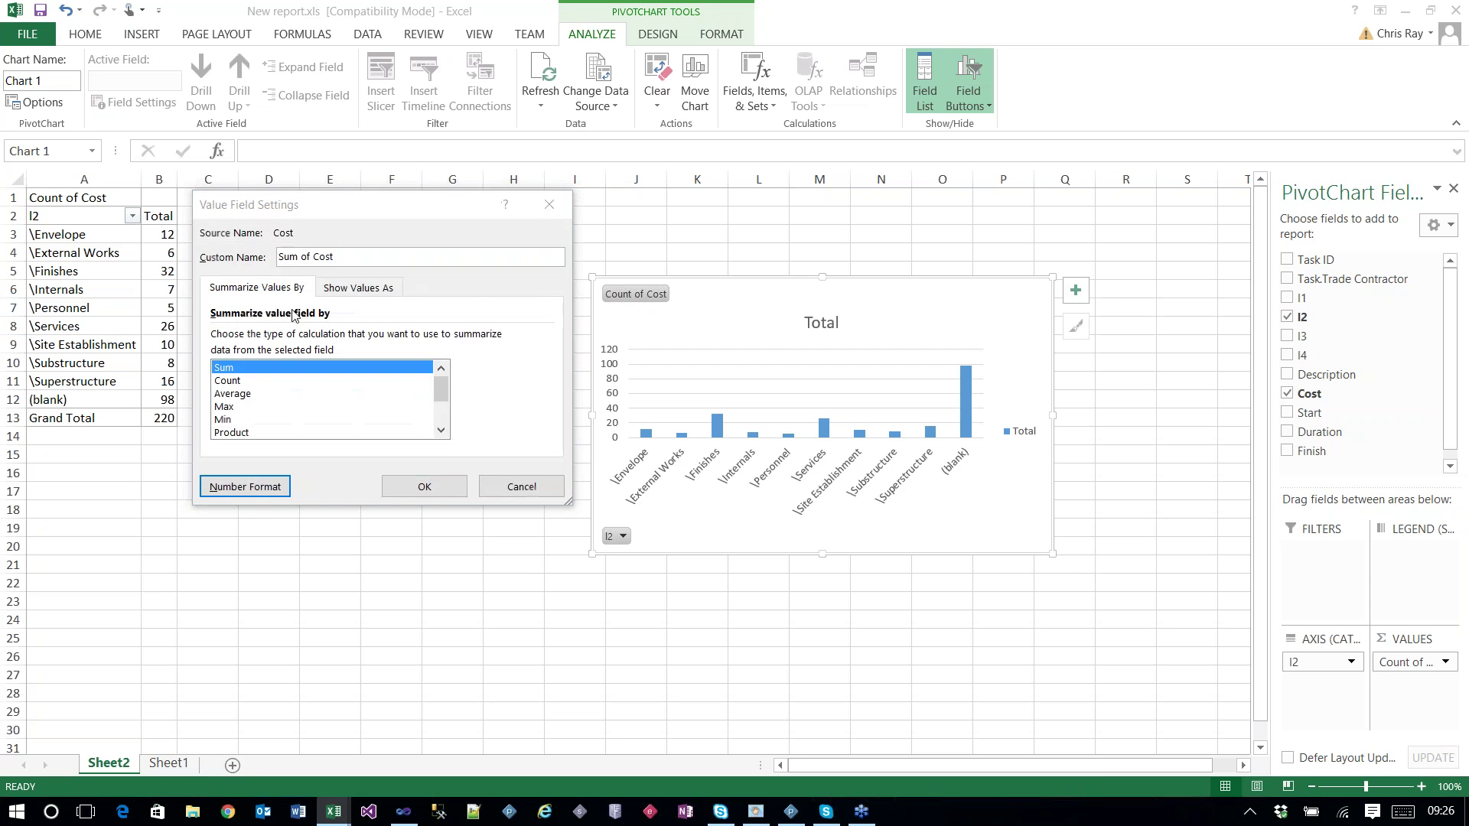
pyautogui.press('Return')
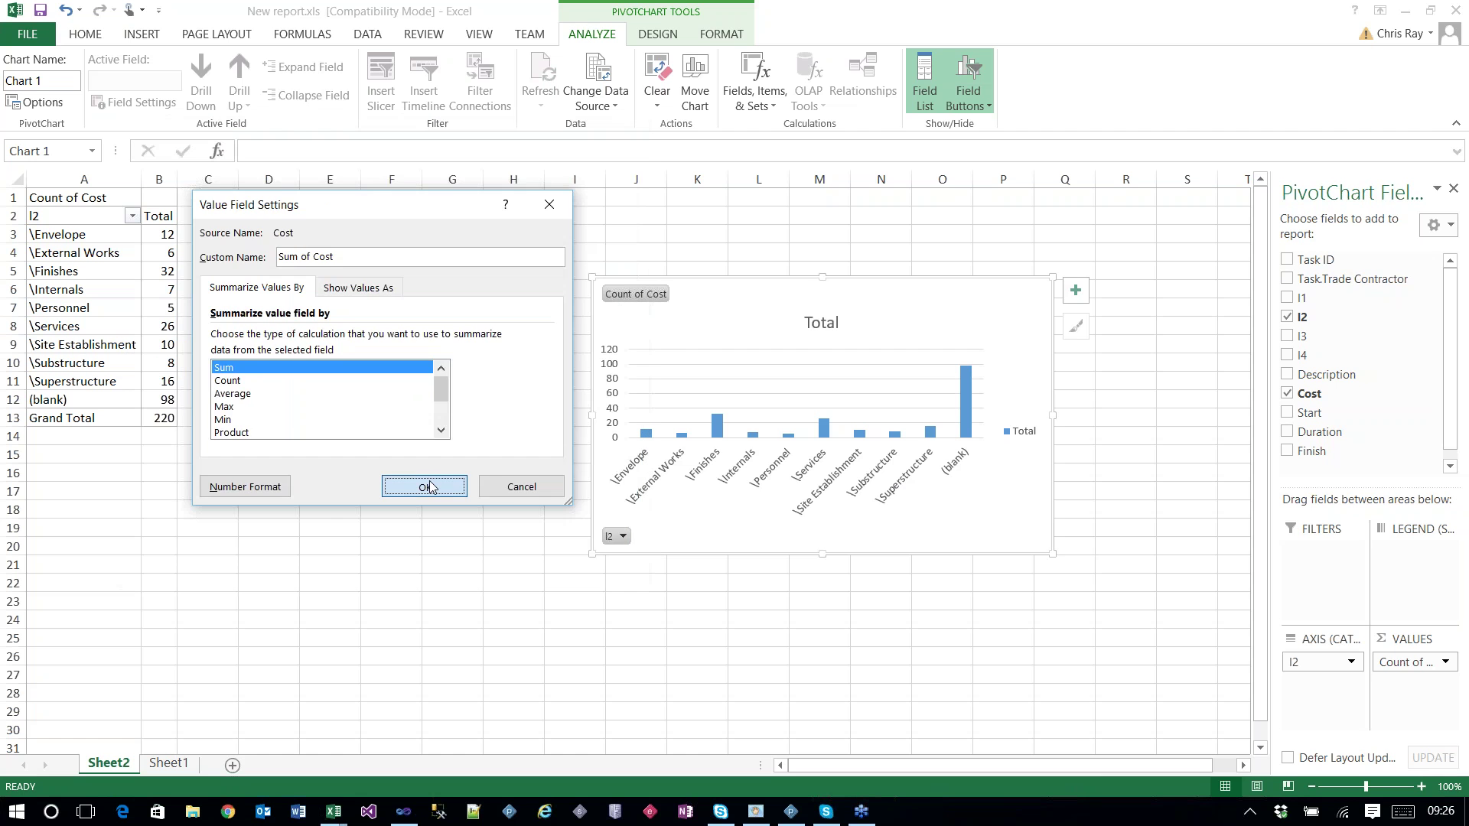
pyautogui.click(427, 487)
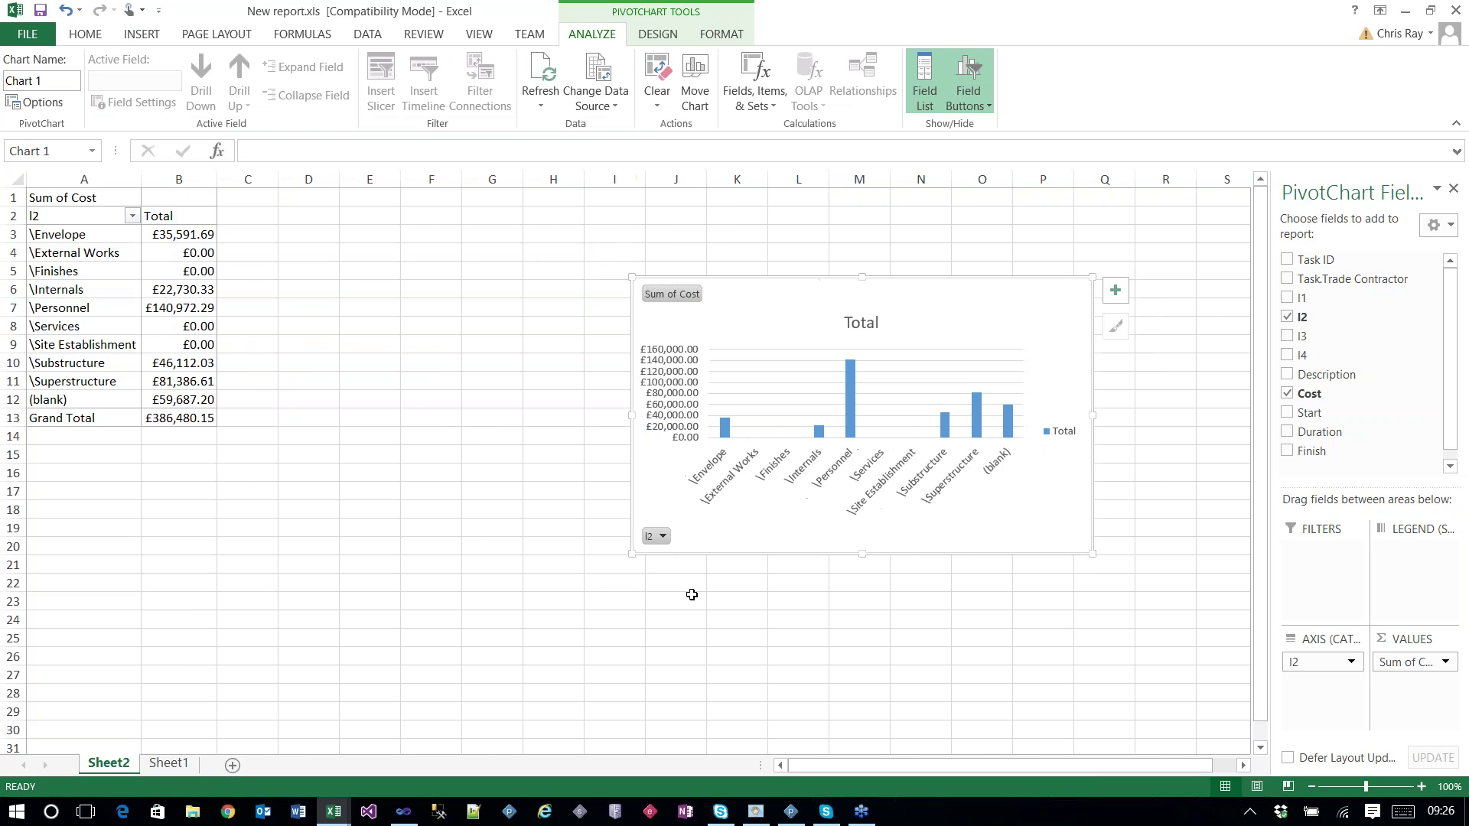
# Step: Move the chart closer to the pivot table and add a new worksheet named Report
pyautogui.moveTo(673, 328); pyautogui.dragTo(418, 268)
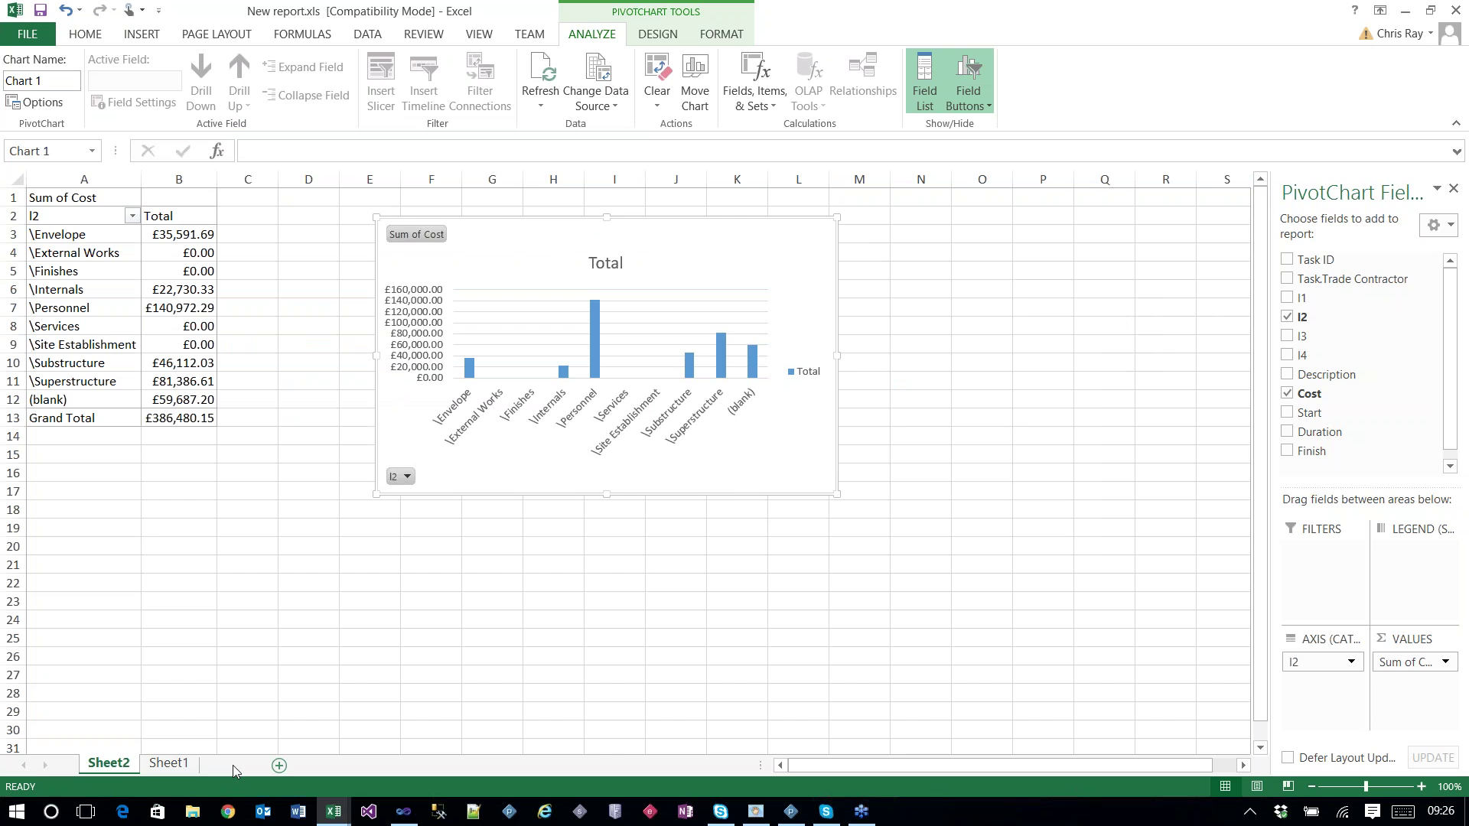
pyautogui.click(279, 765)
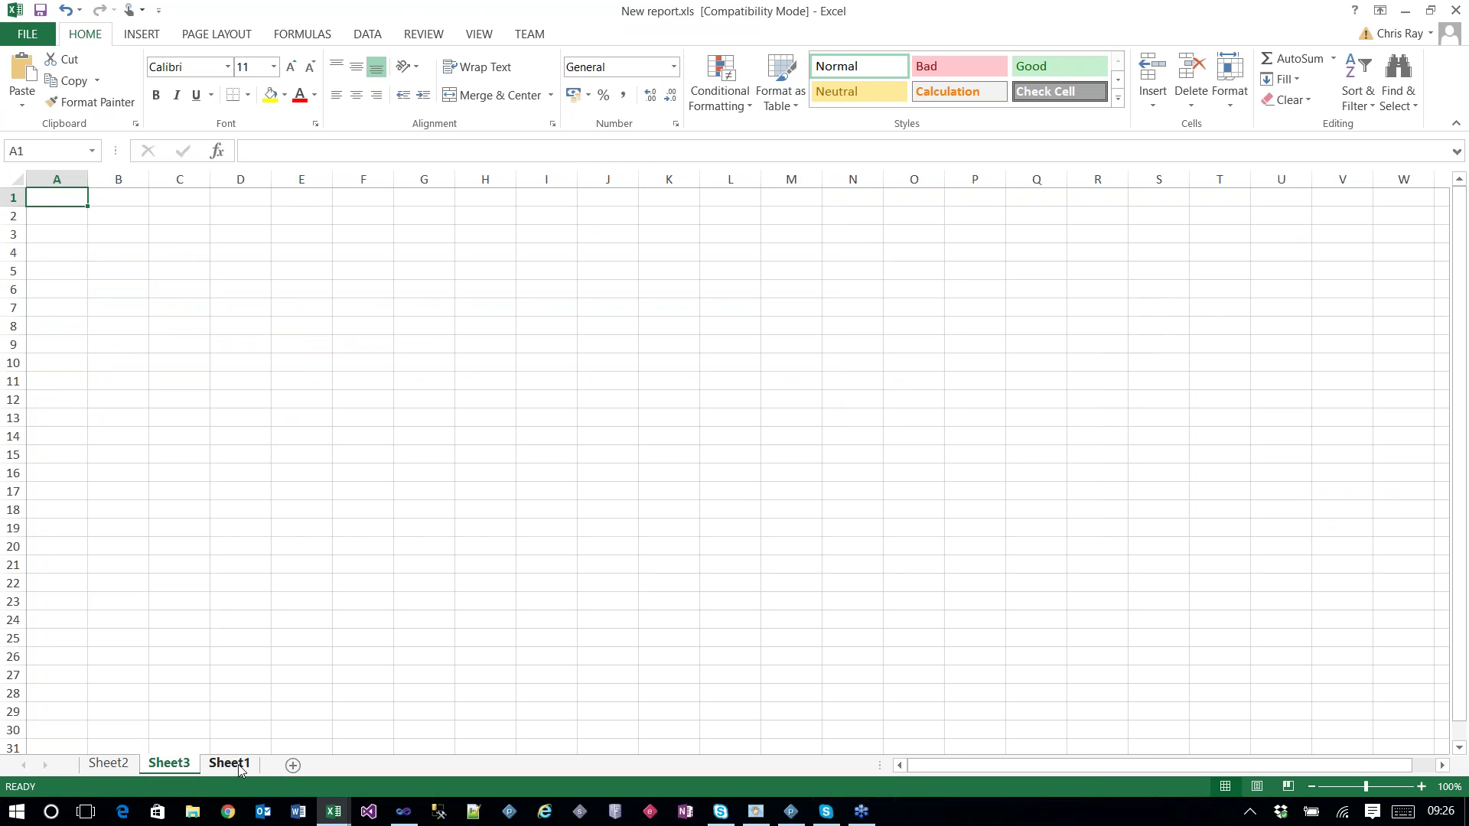
pyautogui.click(229, 764)
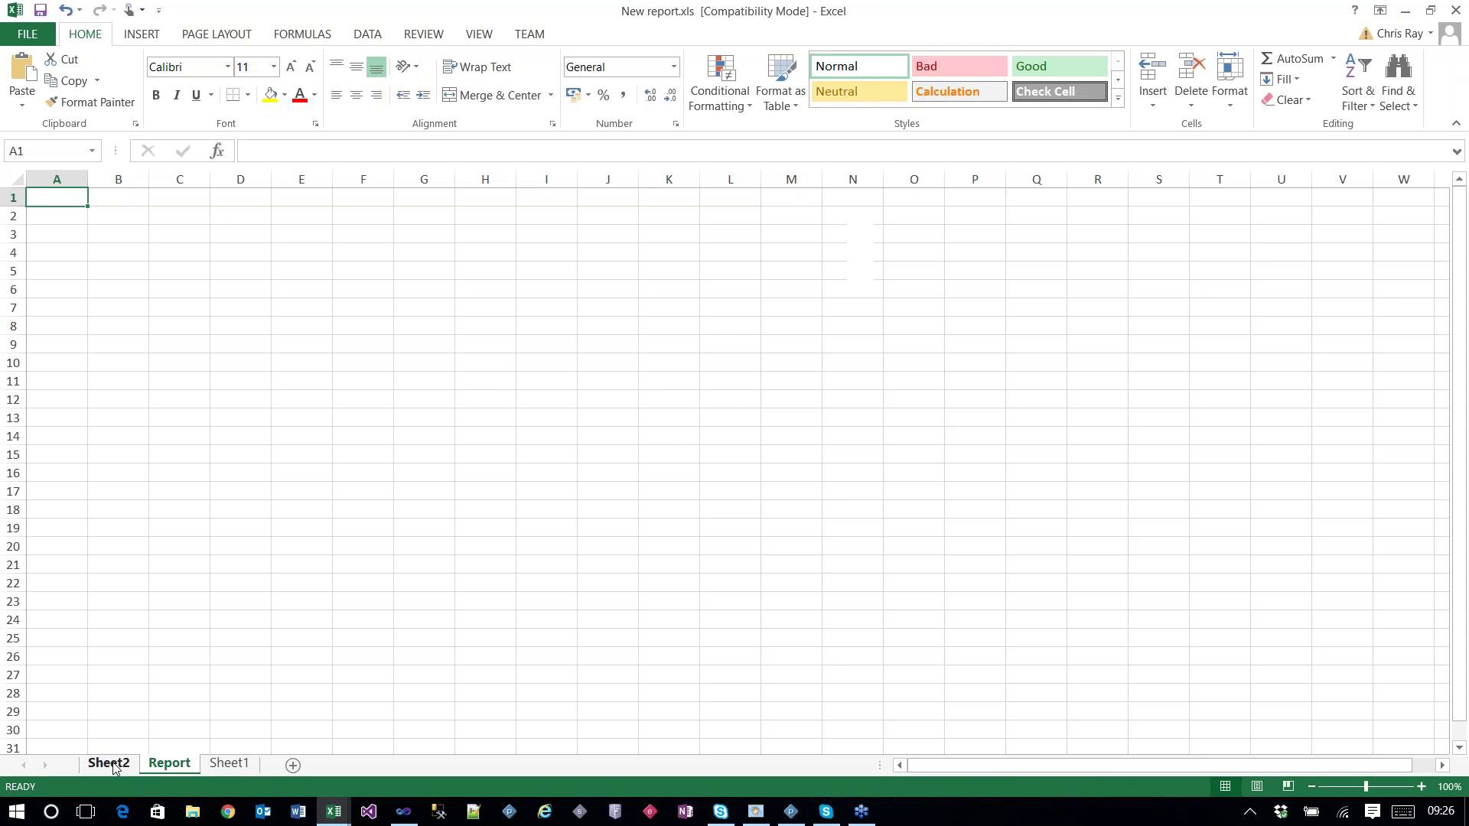
# Step: Move the cost PivotChart from Sheet2 to the Report sheet and place it below cell A1
pyautogui.click(109, 763)
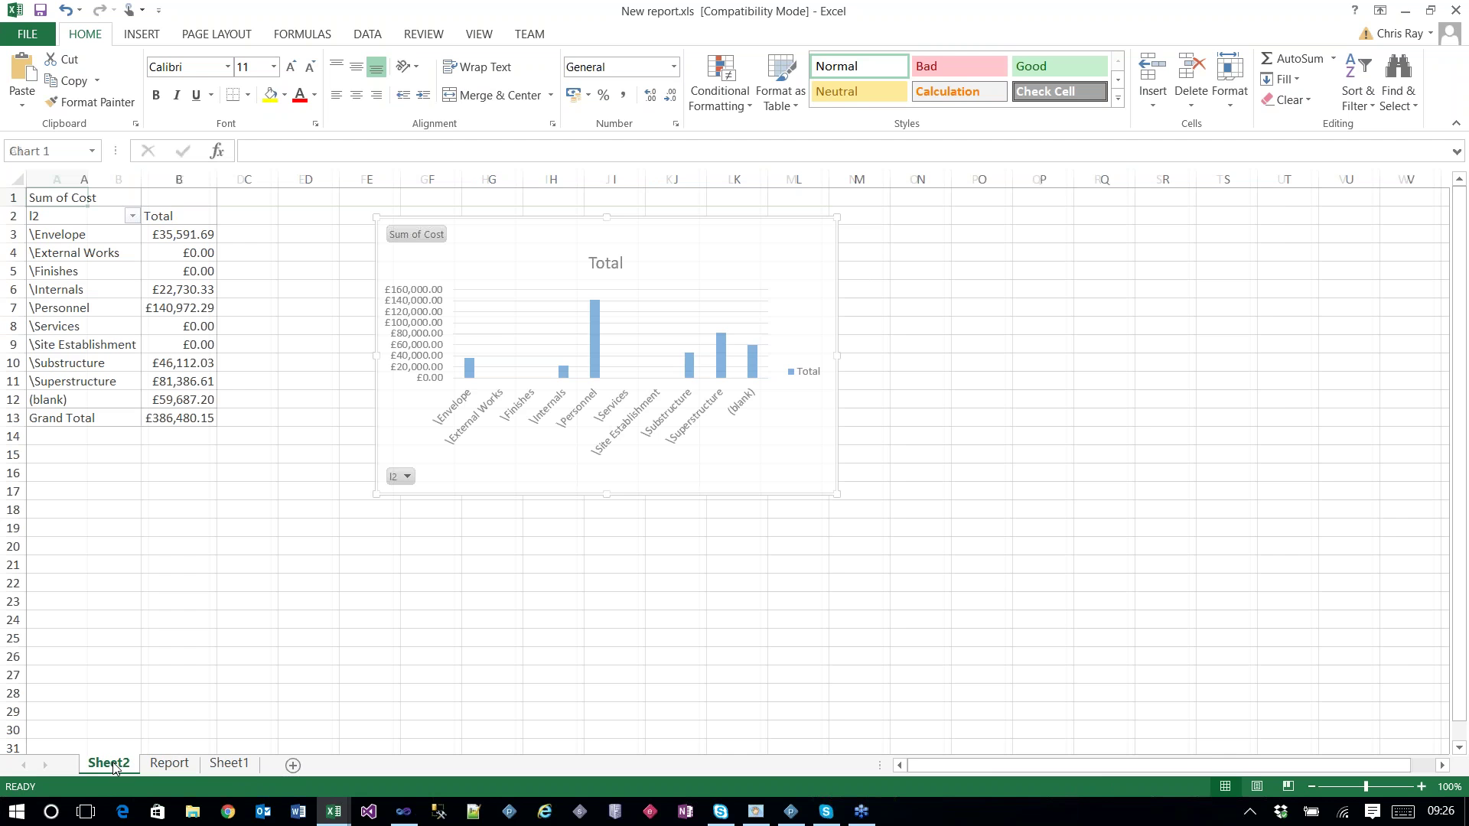
pyautogui.rightClick(520, 233)
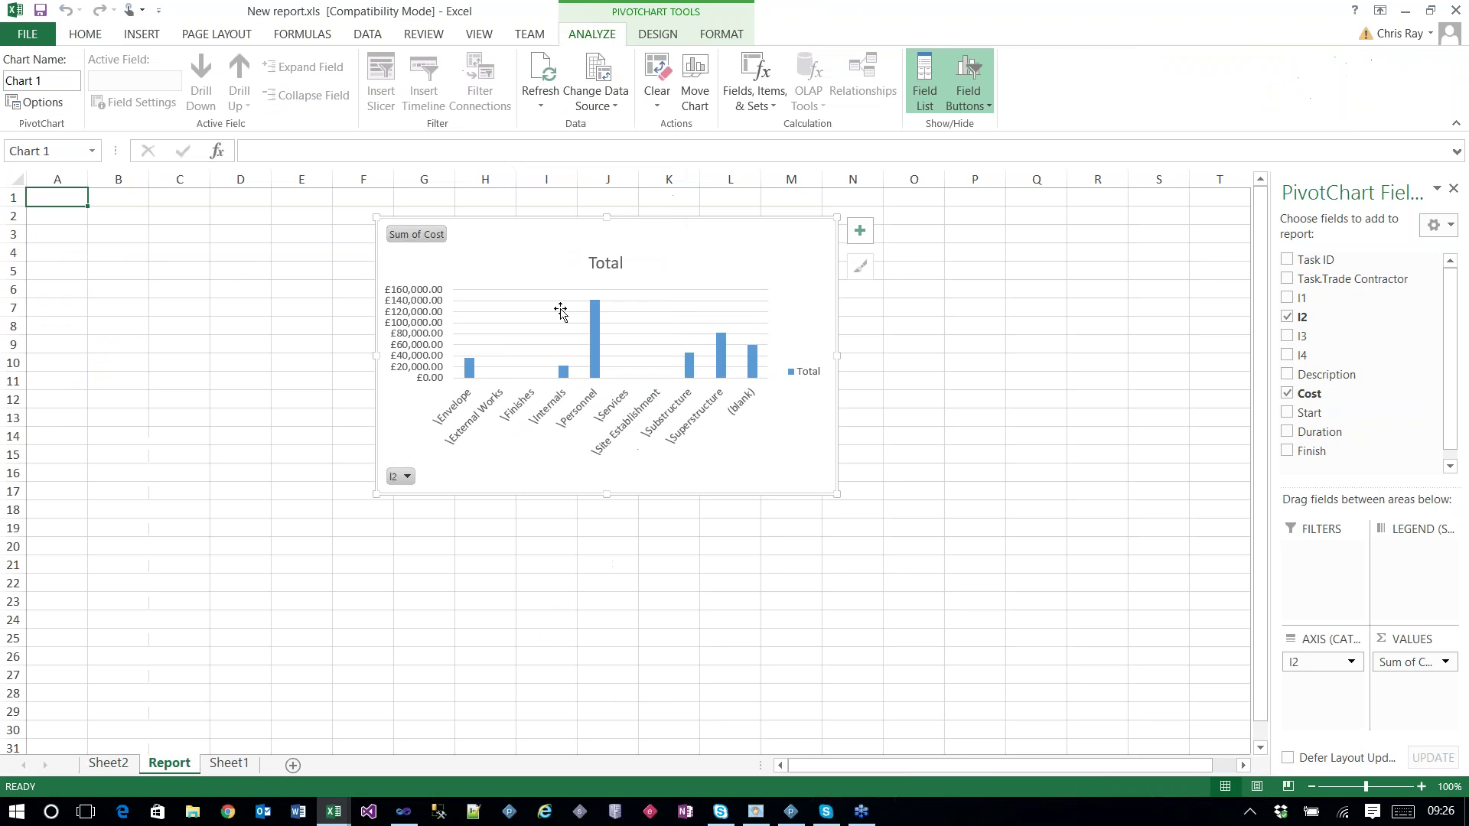
pyautogui.moveTo(615, 261); pyautogui.dragTo(278, 260)
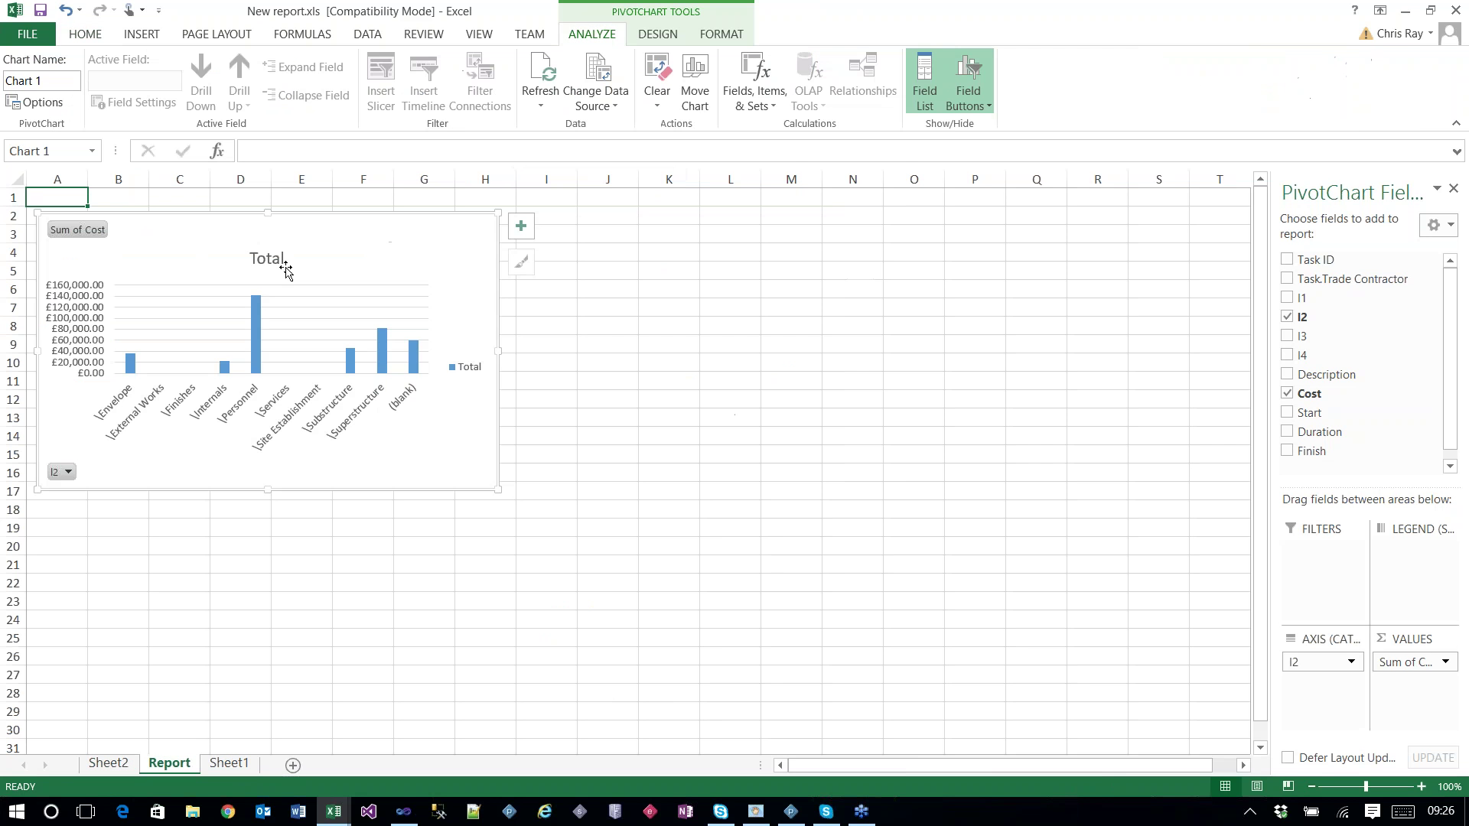
# Step: Remove the cost chart's title and legend, and add a merged, centred Project Report heading across A1:S1
pyautogui.click(659, 36)
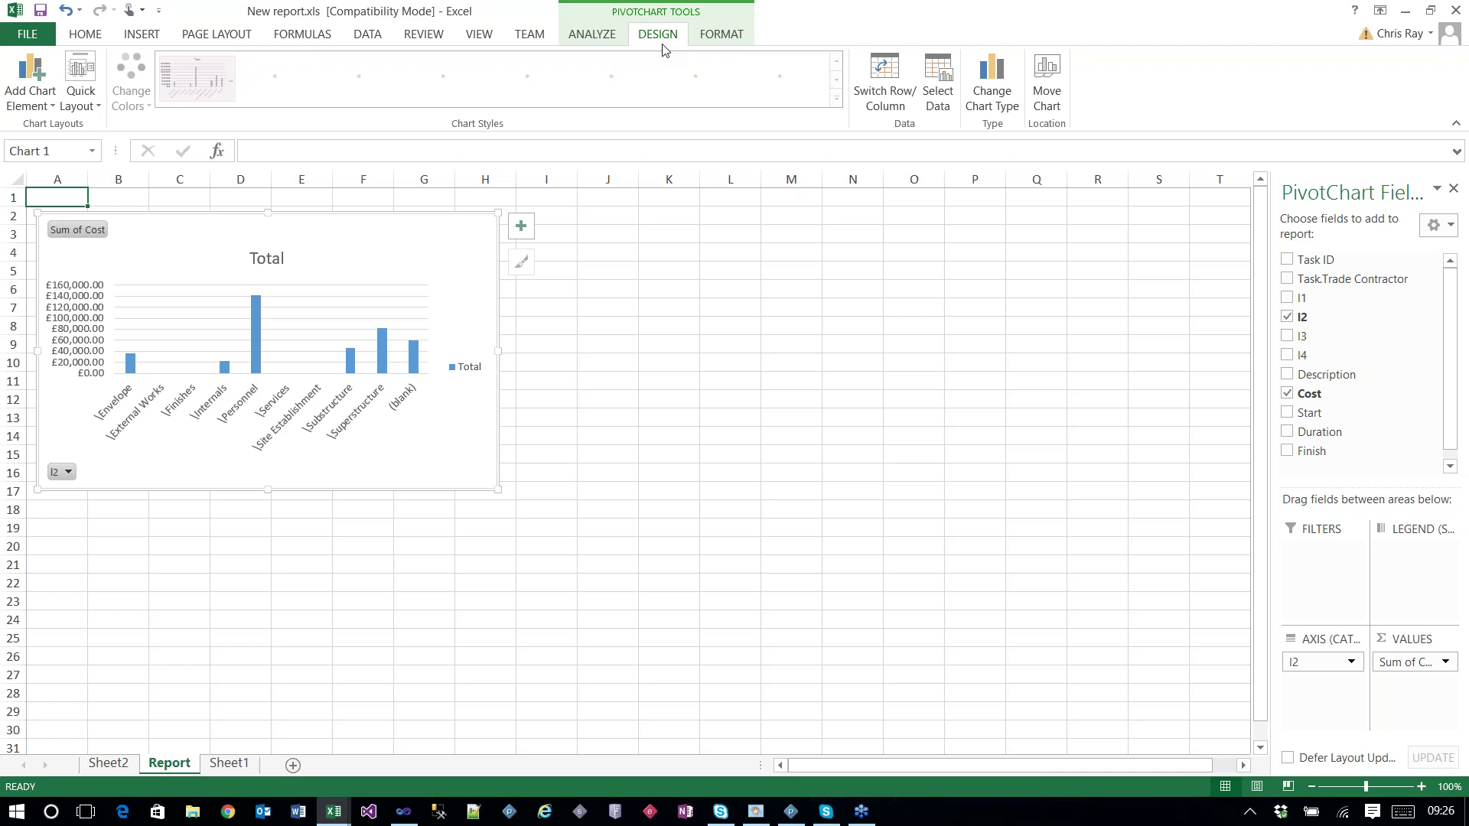
pyautogui.click(97, 95)
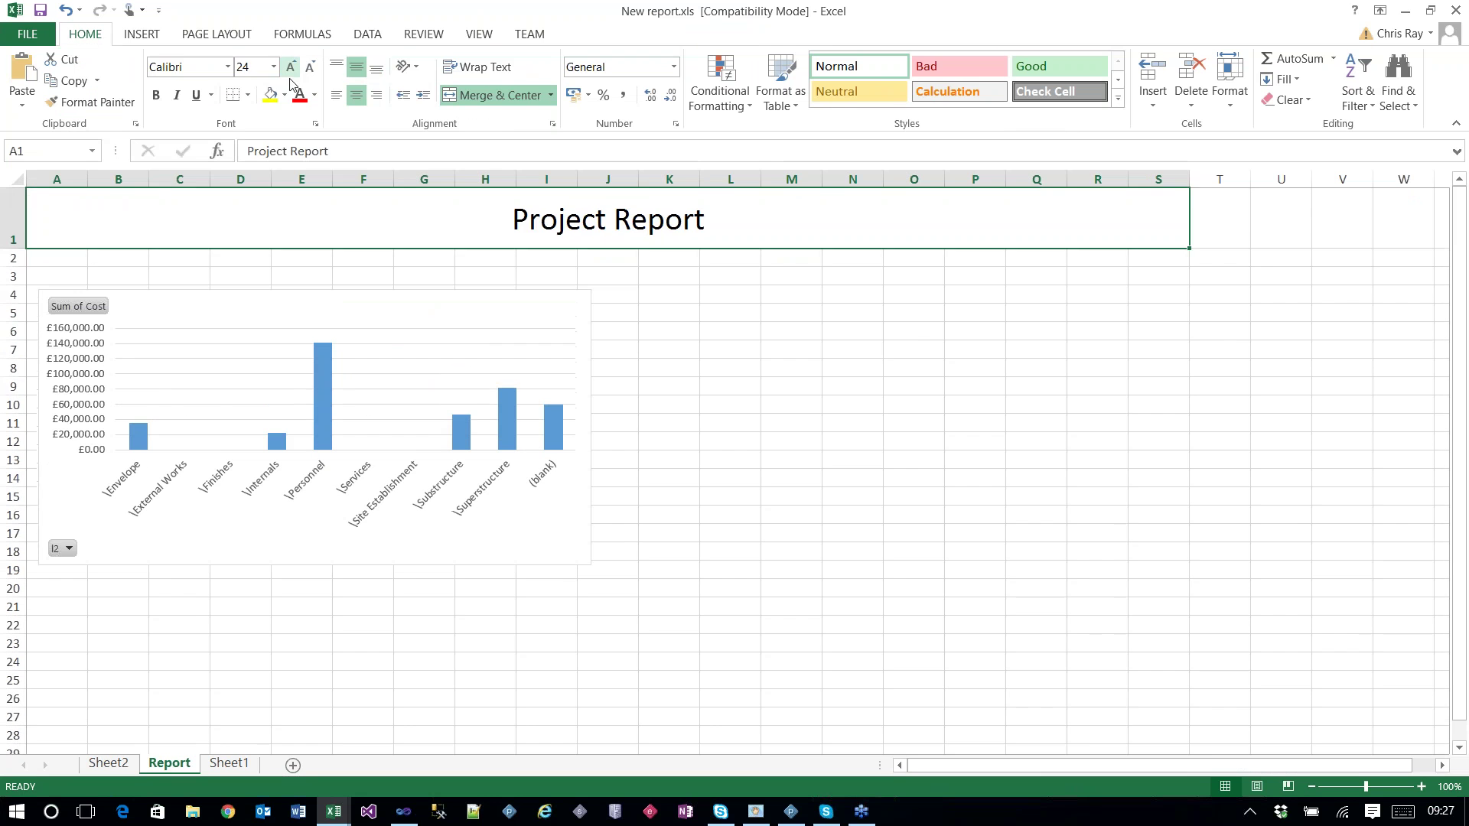
# Step: Format the Project Report heading at 24 pt with a yellow fill, and move the chart up directly beneath it
pyautogui.click(290, 67)
pyautogui.click(270, 94)
pyautogui.click(727, 389)
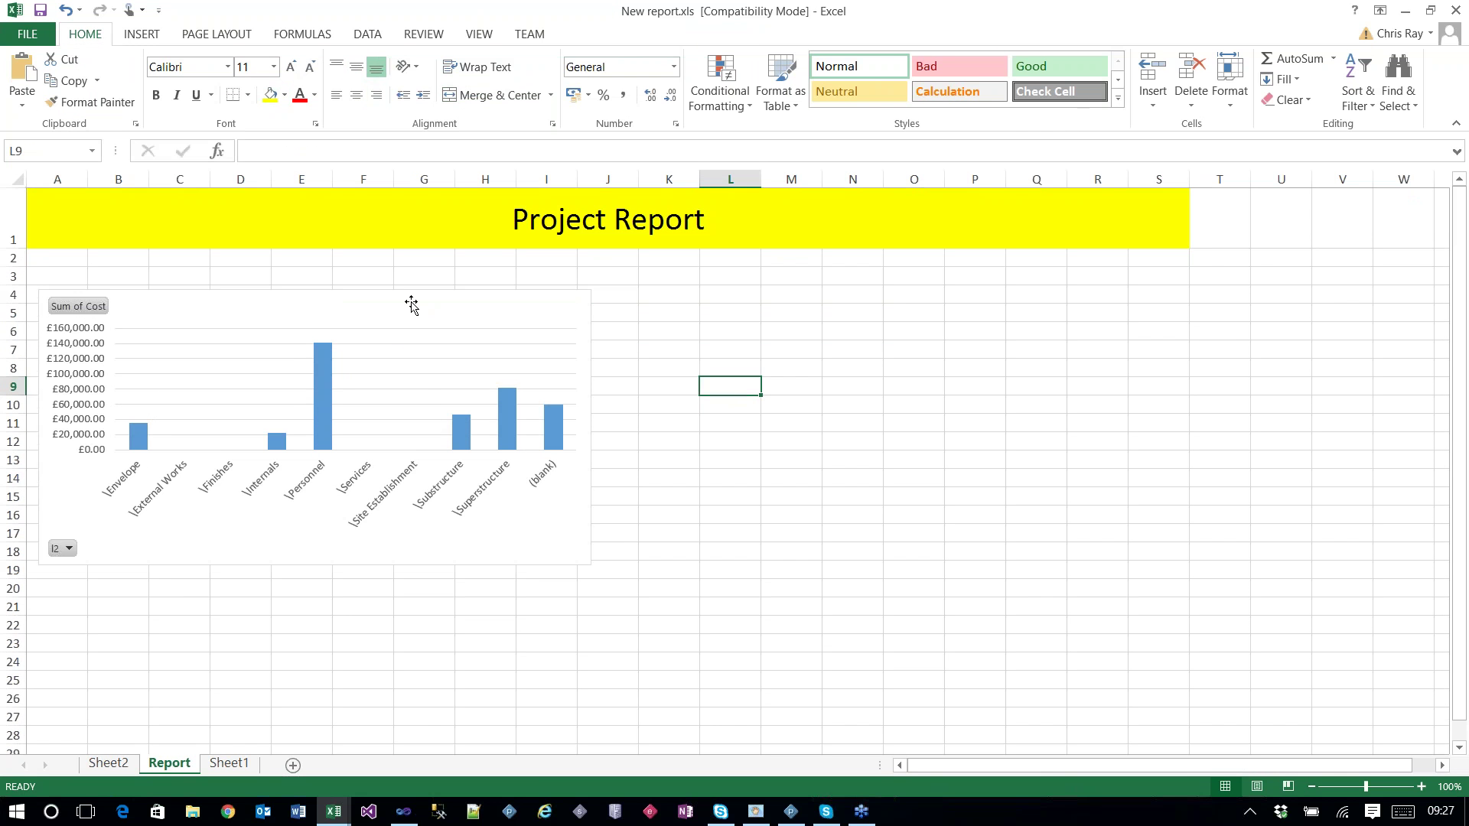
pyautogui.moveTo(412, 304); pyautogui.dragTo(400, 268)
pyautogui.click(668, 385)
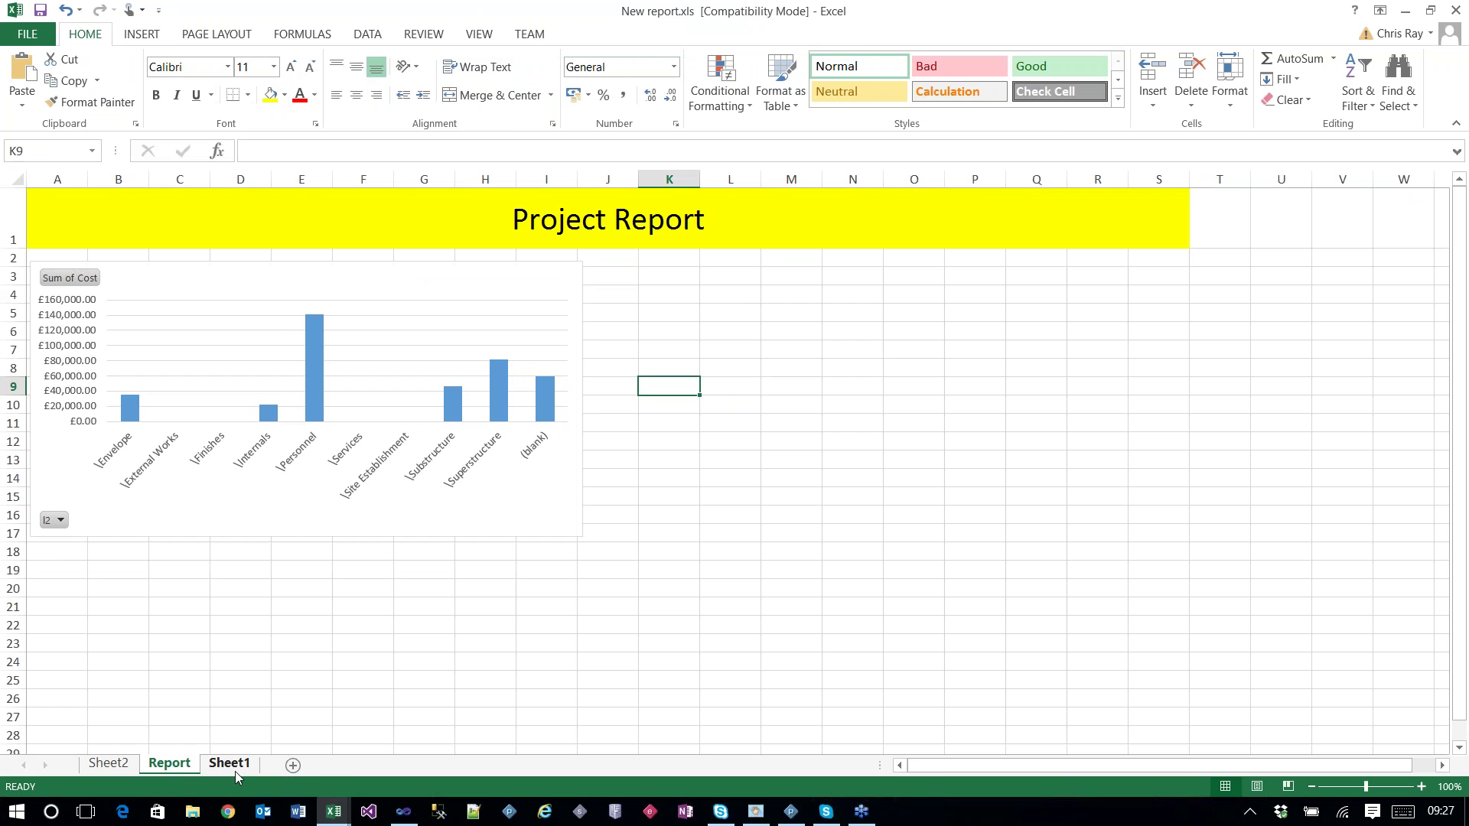
# Step: Insert a second PivotChart on a new worksheet from the exported data on Sheet1
pyautogui.click(233, 765)
pyautogui.click(141, 34)
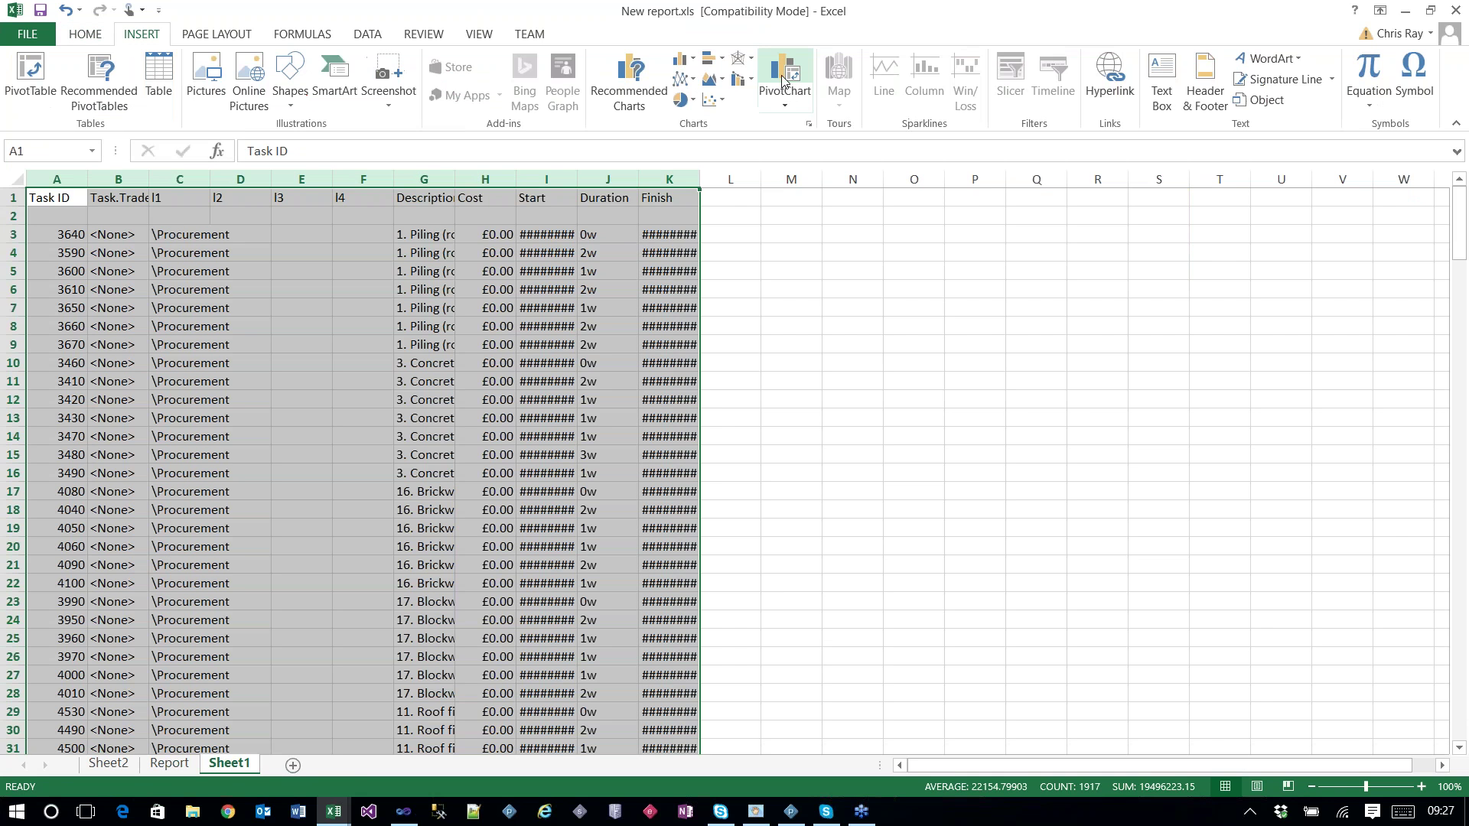
pyautogui.click(785, 80)
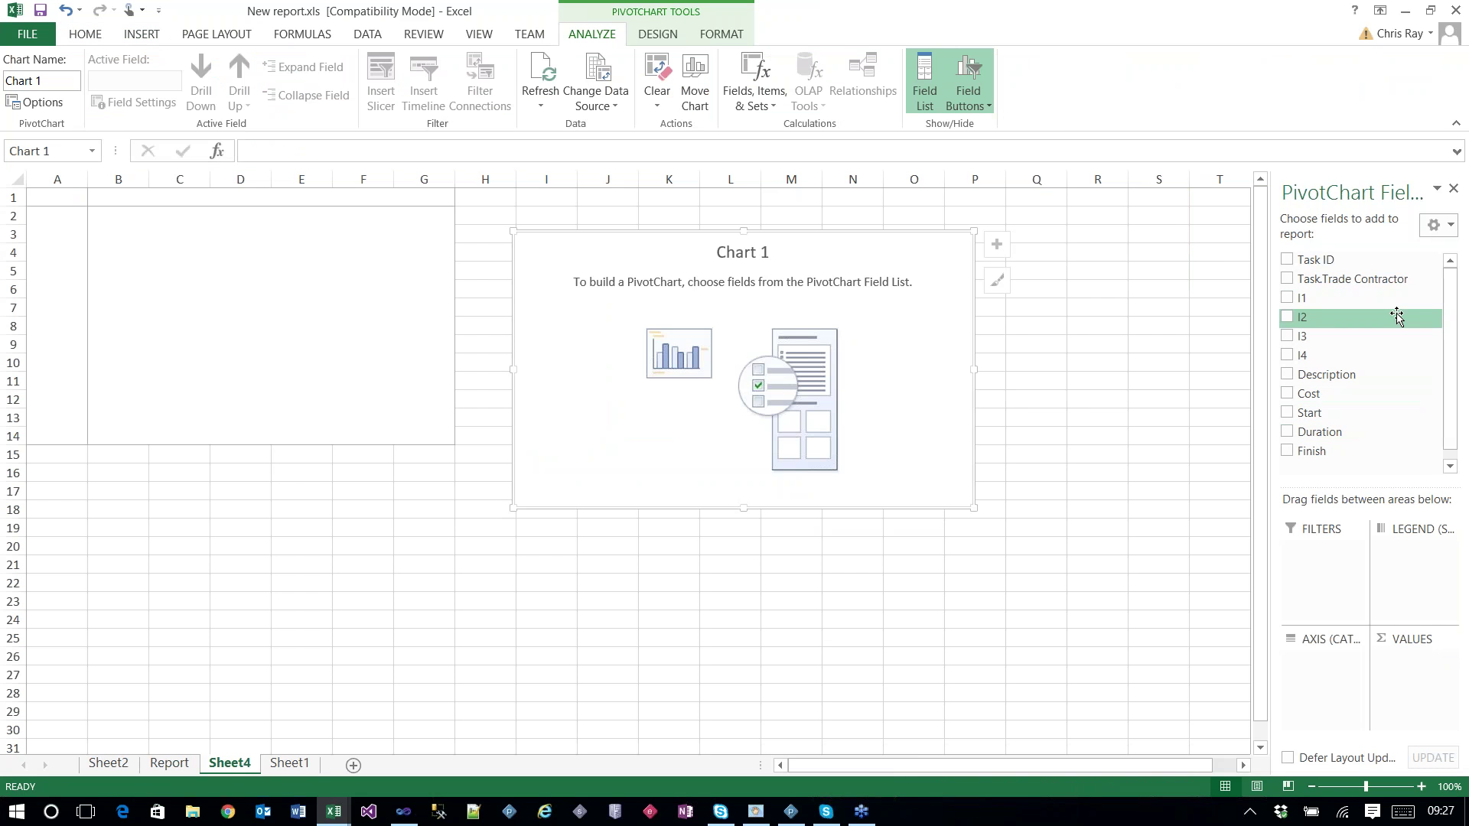
# Step: Chart the count of Task ID by Task.Trade Contractor, and reposition the new chart on its sheet
pyautogui.moveTo(1387, 282); pyautogui.dragTo(1316, 658)
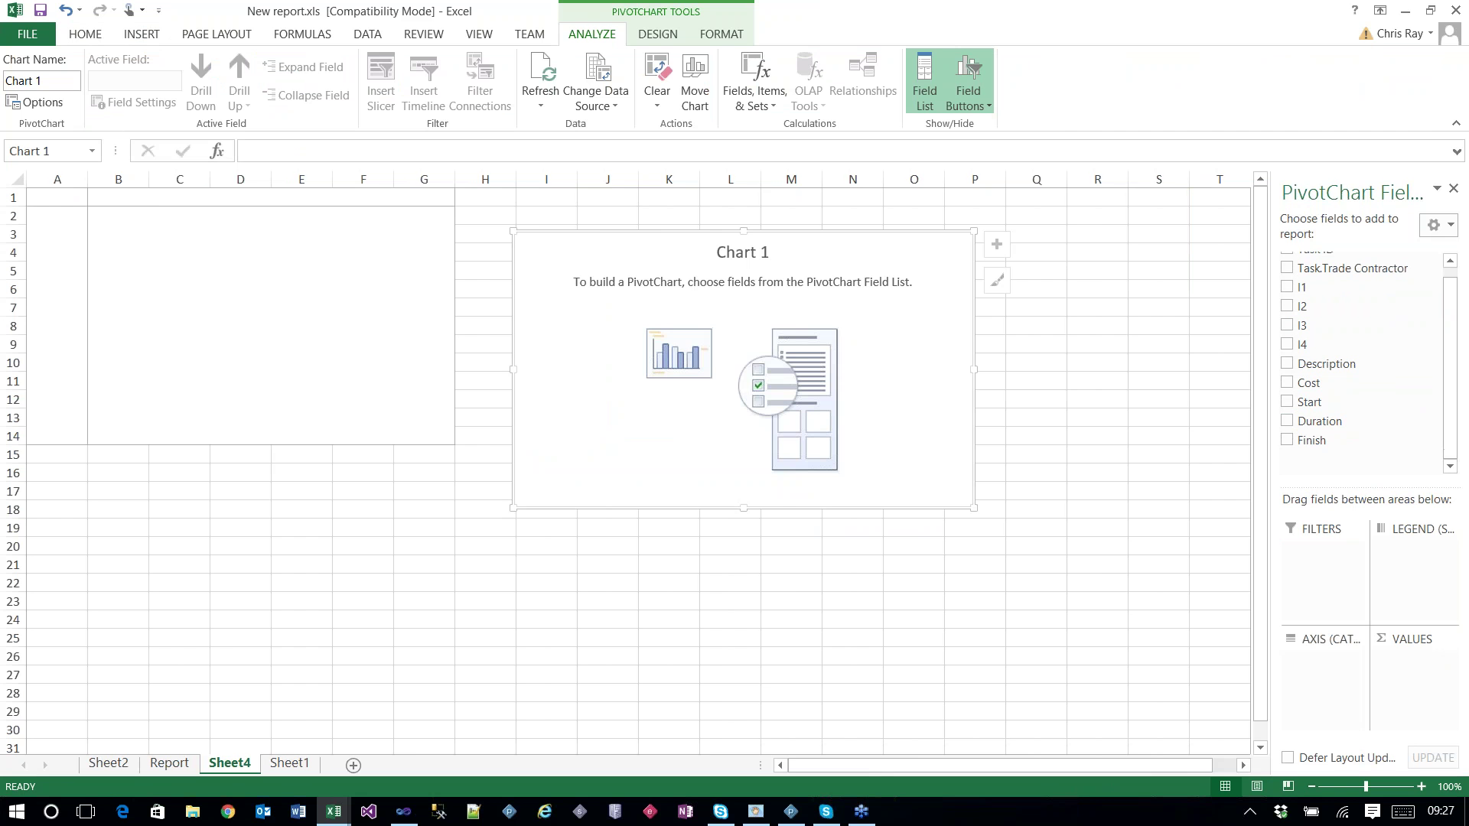
pyautogui.moveTo(1309, 382); pyautogui.dragTo(1341, 416)
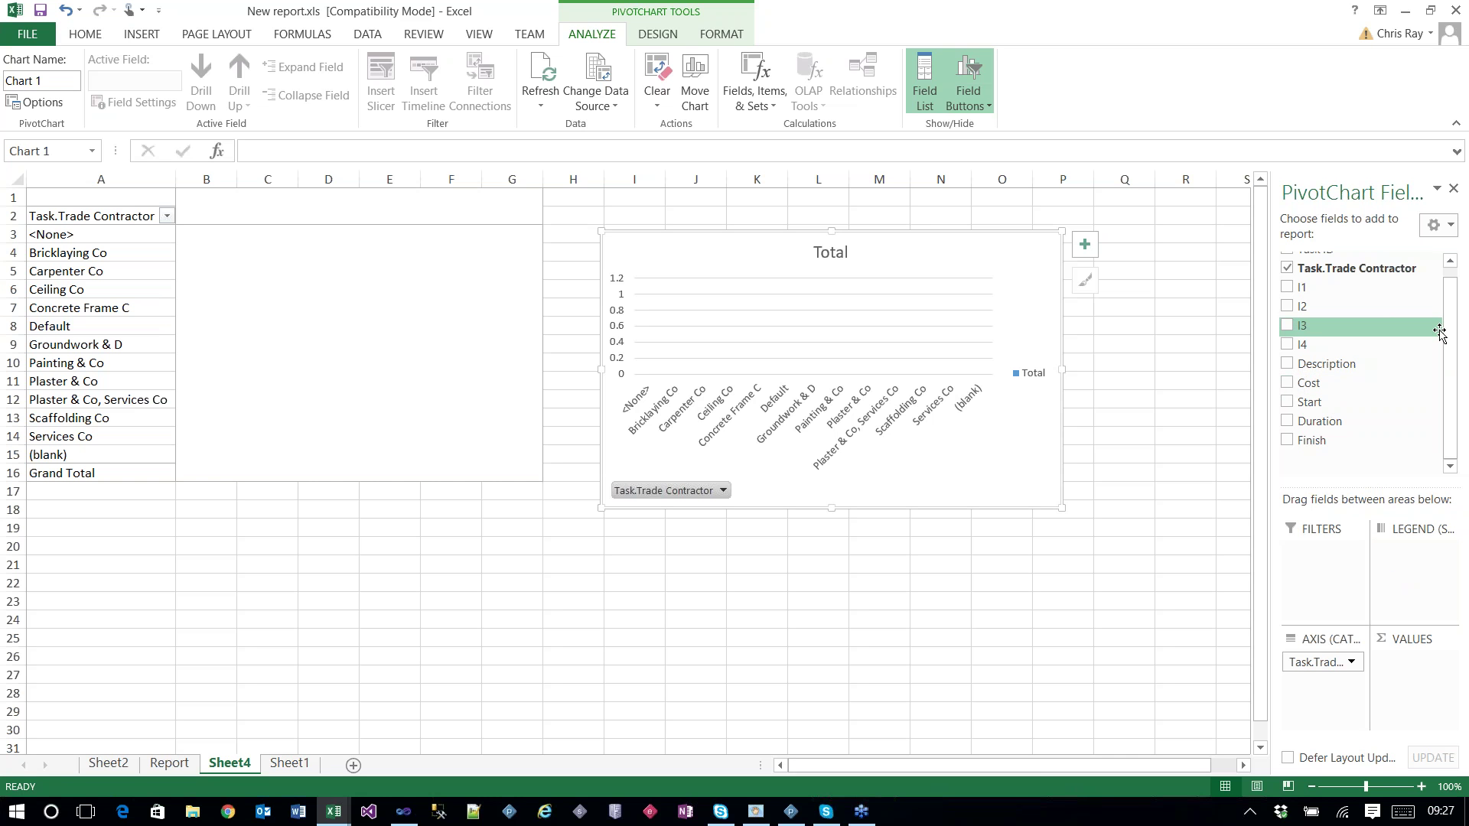
pyautogui.scroll(1, 1416, 330)
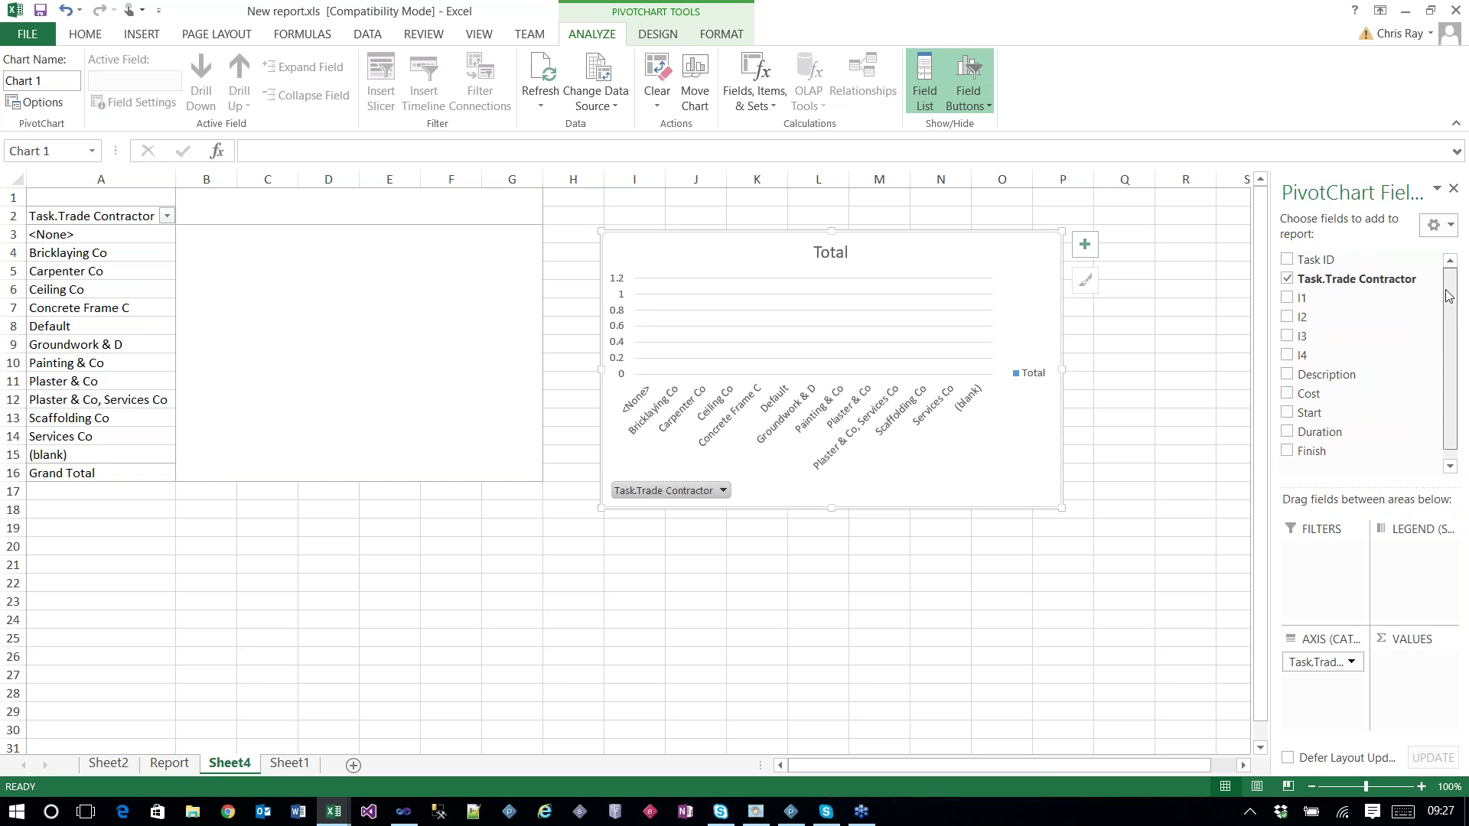
pyautogui.moveTo(1315, 260); pyautogui.dragTo(1397, 713)
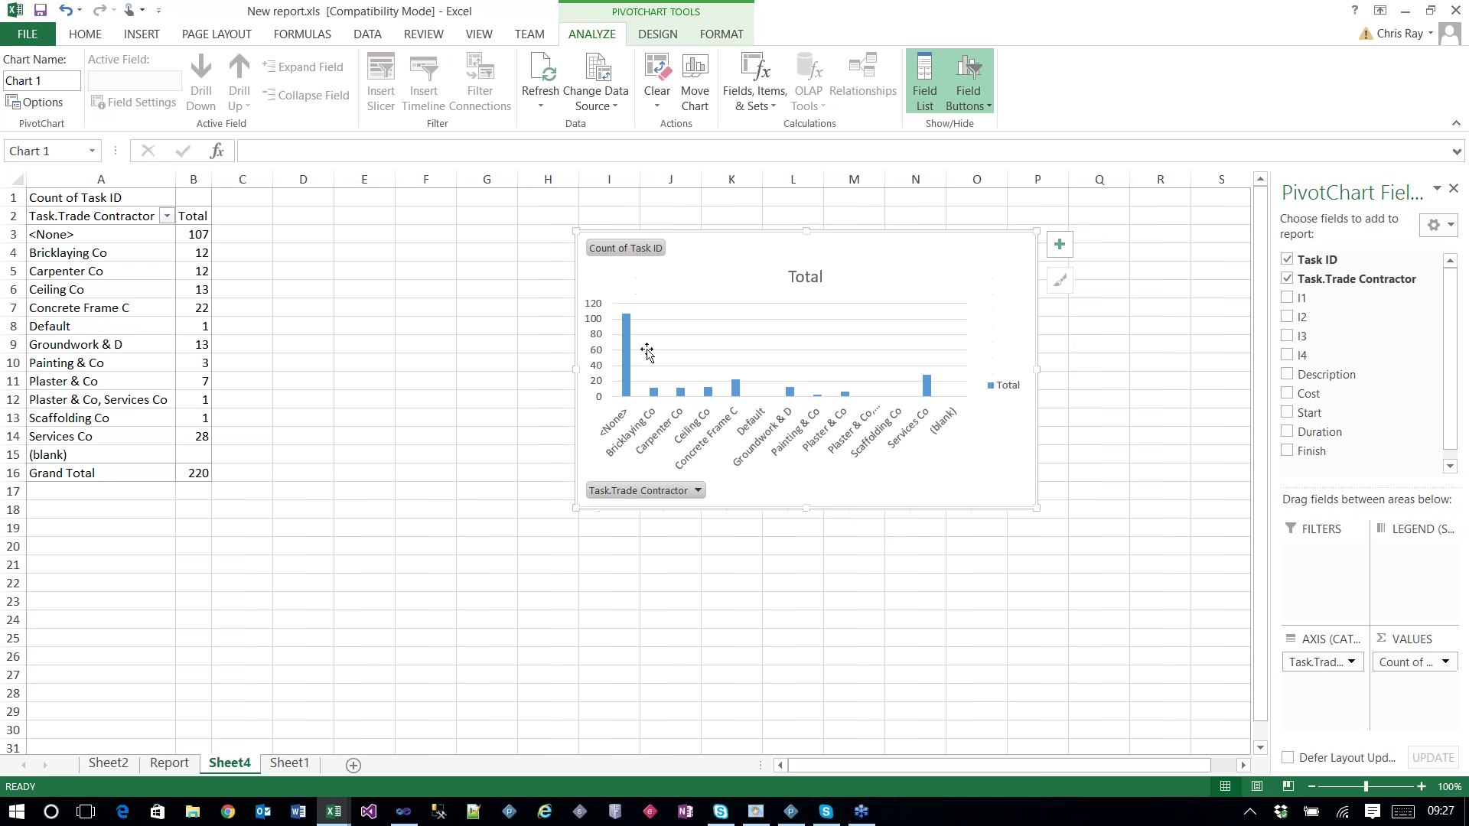
pyautogui.moveTo(877, 280); pyautogui.dragTo(821, 314)
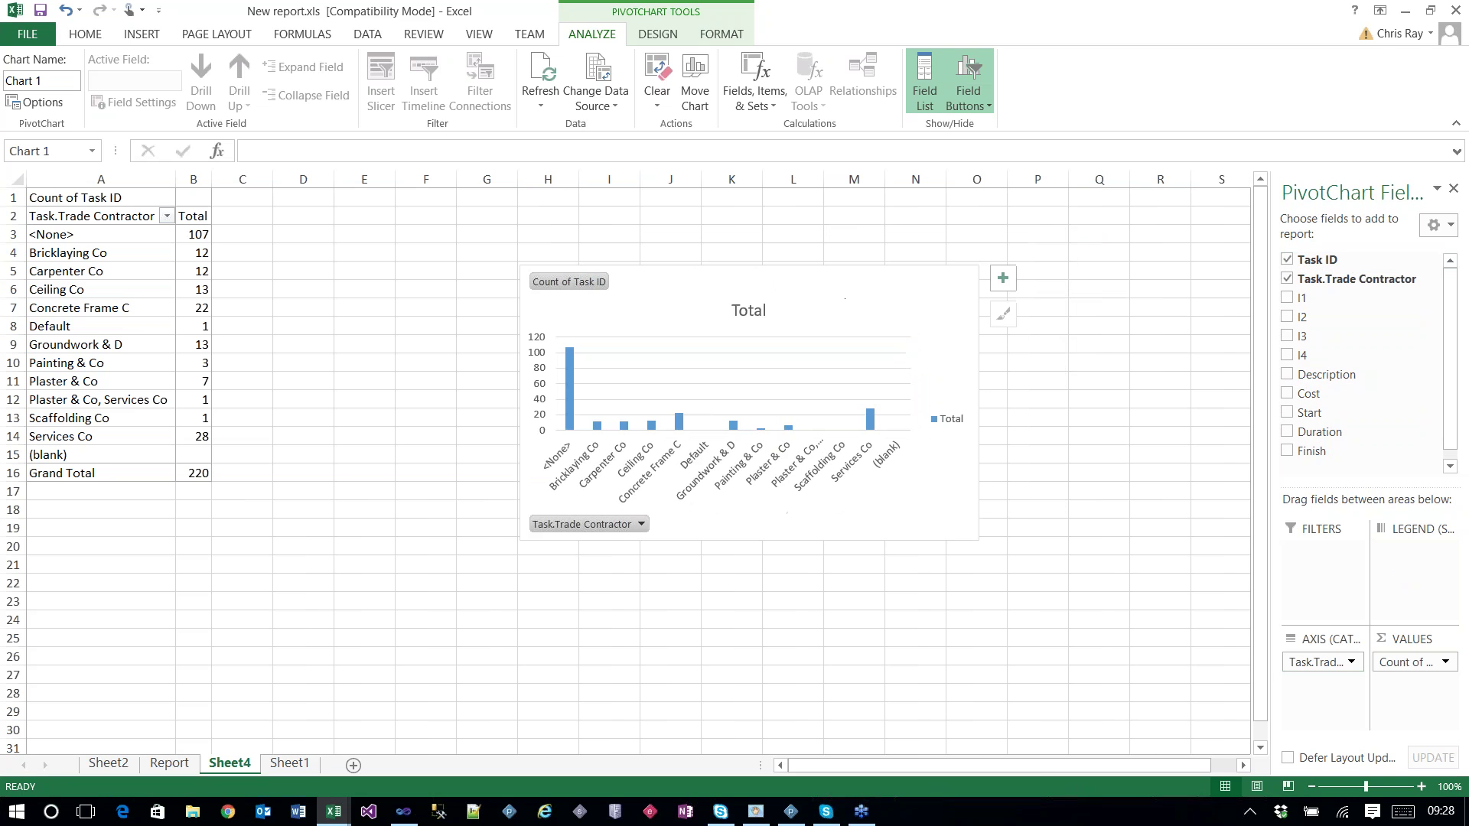
# Step: Change the Task.Trade Contractor chart on Sheet4 to a standard Pie chart and remove its Total title
pyautogui.click(660, 34)
pyautogui.click(991, 80)
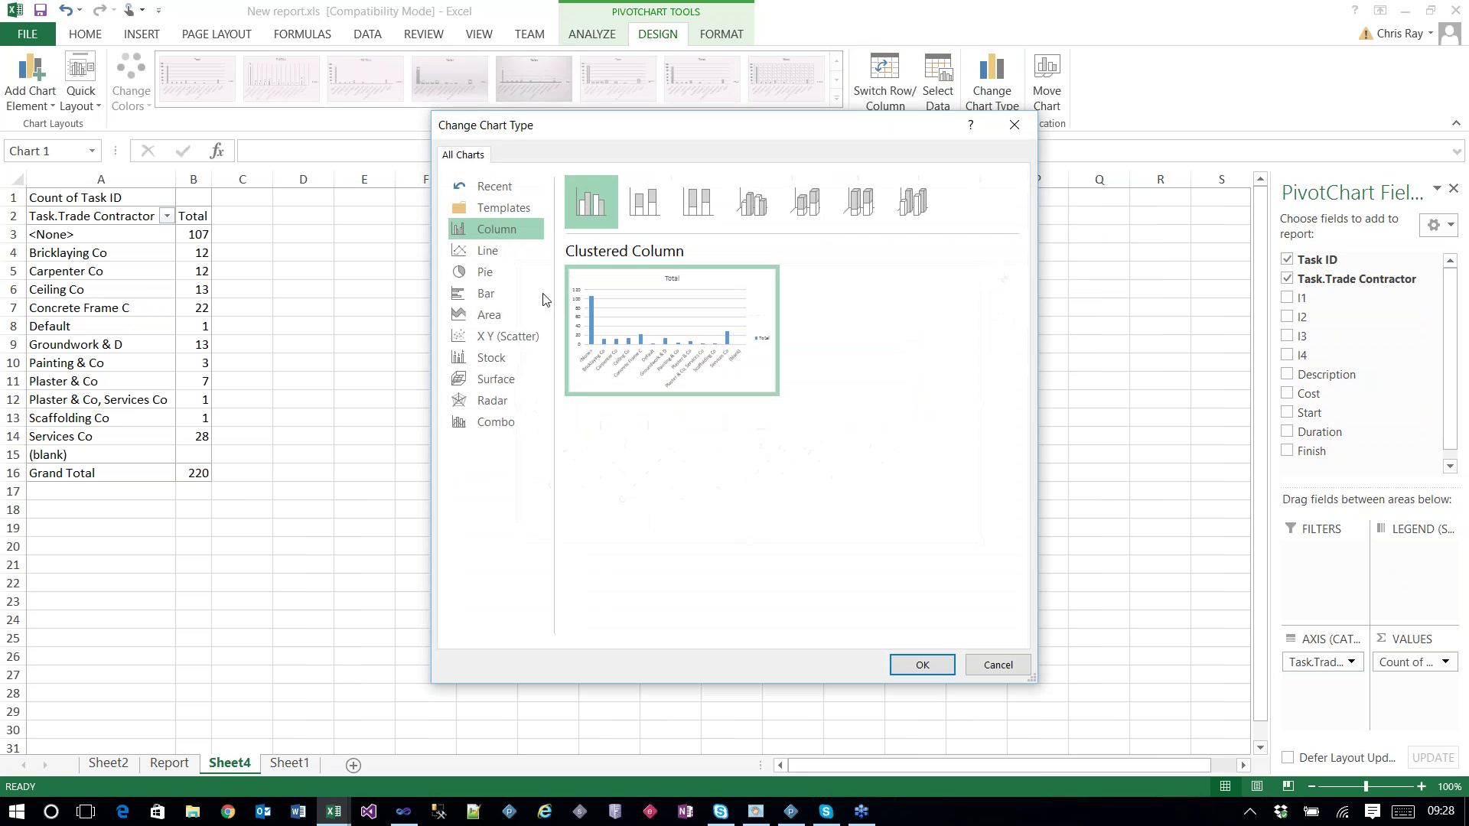
pyautogui.click(484, 275)
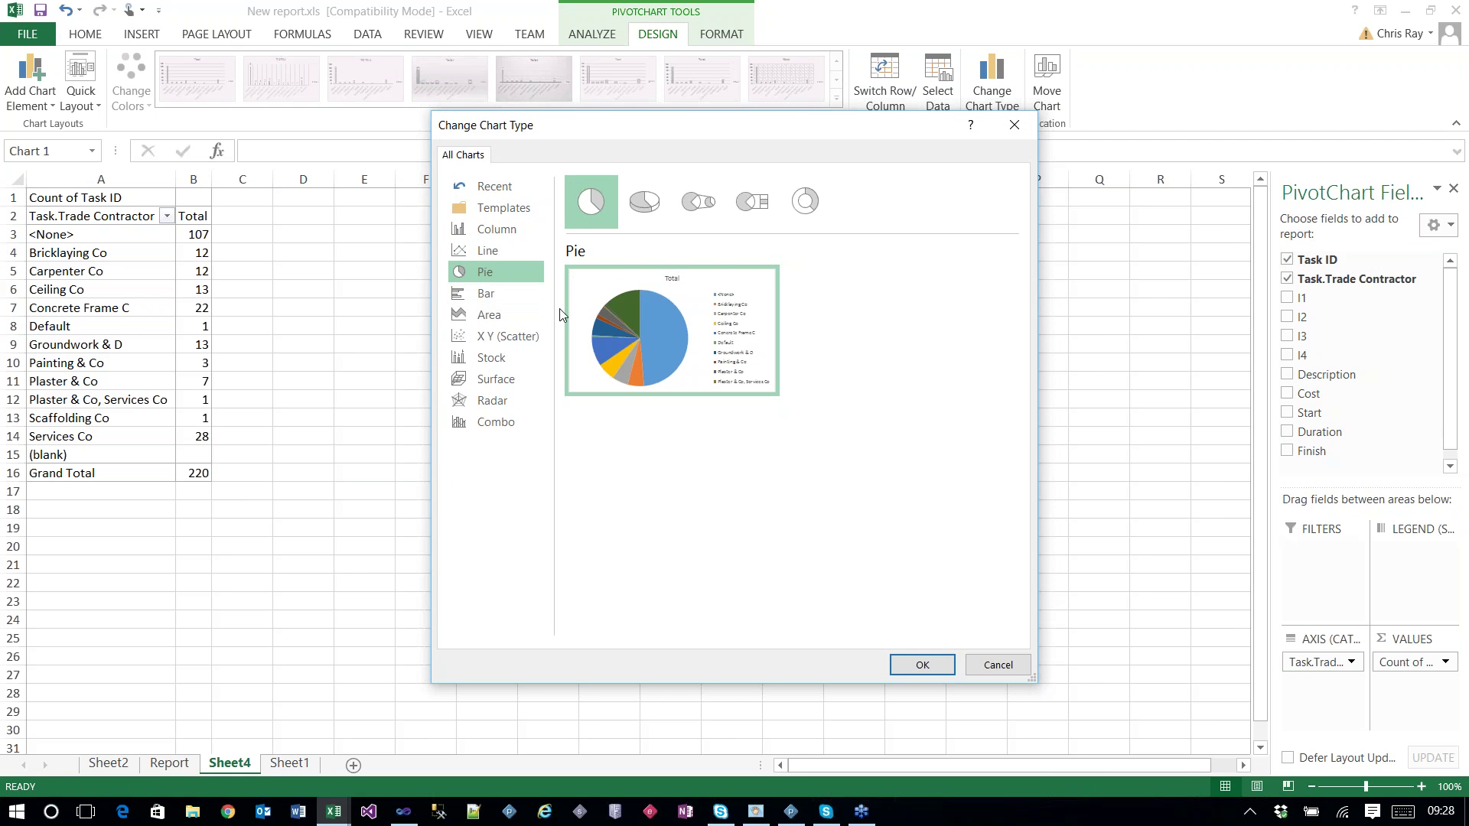
pyautogui.click(923, 665)
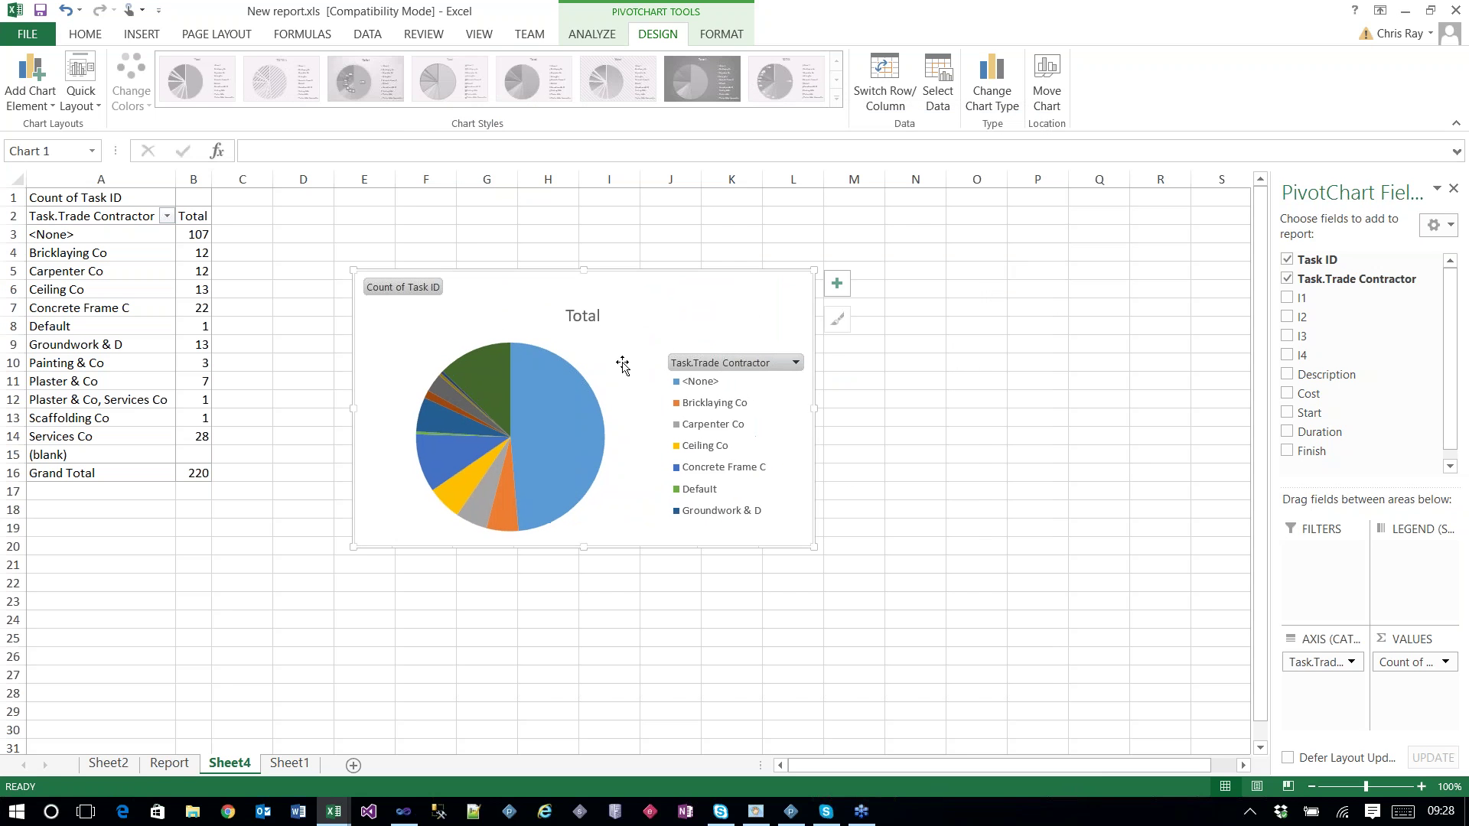
pyautogui.click(591, 328)
pyautogui.press('Delete')
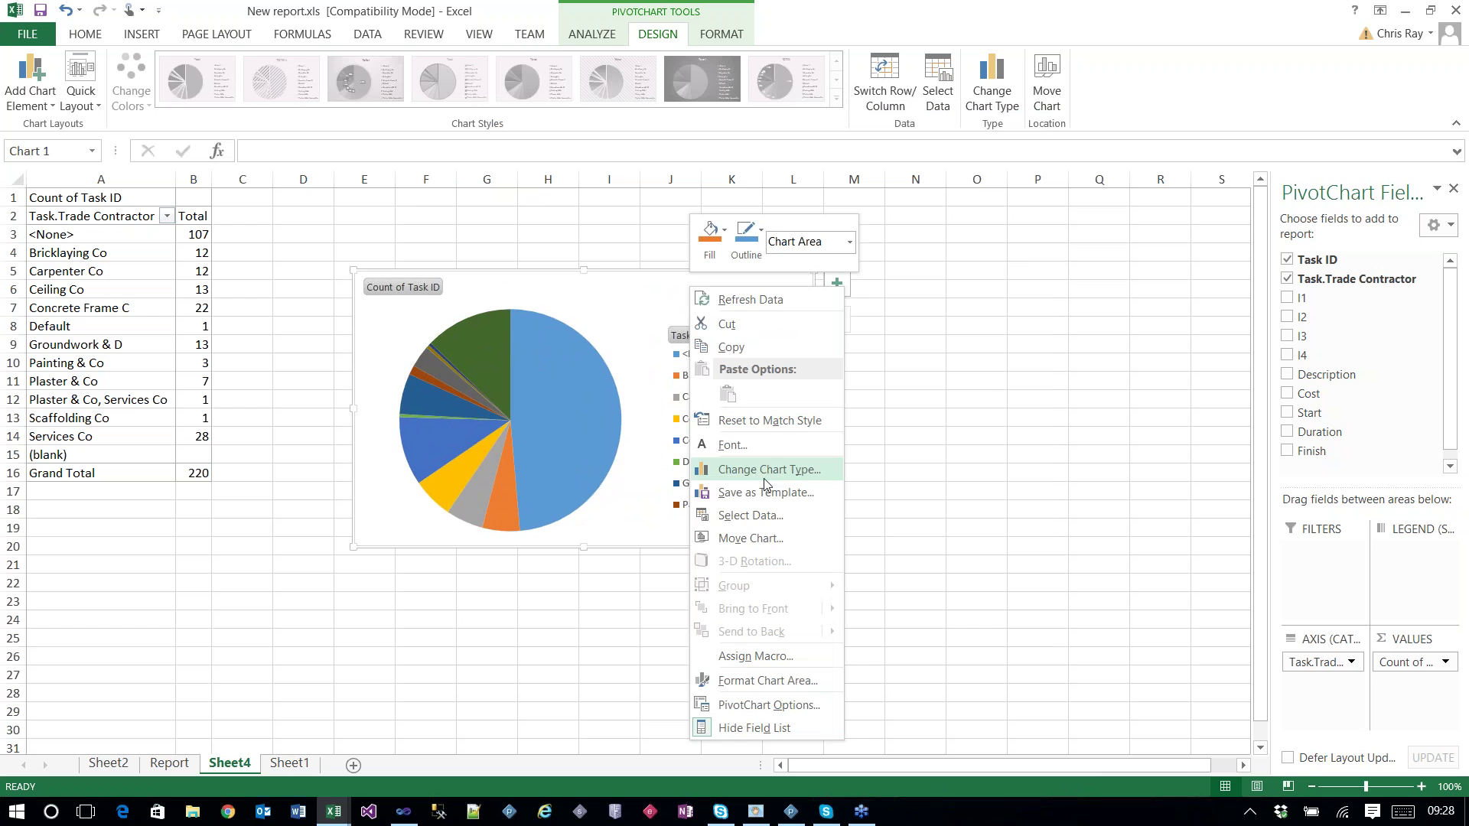
# Step: Move the pie chart from Sheet4 into the Report sheet as an object
pyautogui.click(757, 539)
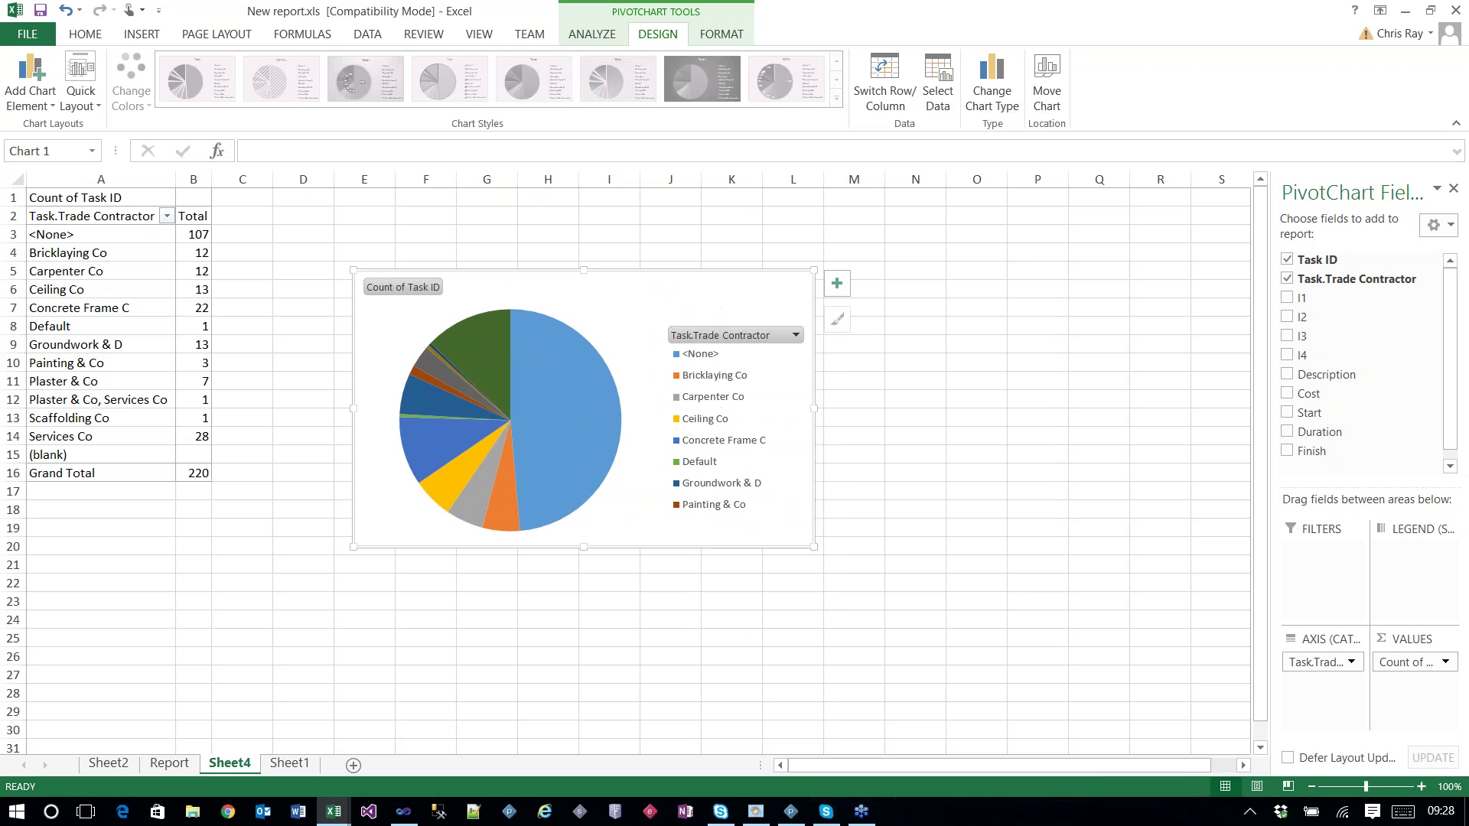
pyautogui.click(718, 565)
pyautogui.click(710, 595)
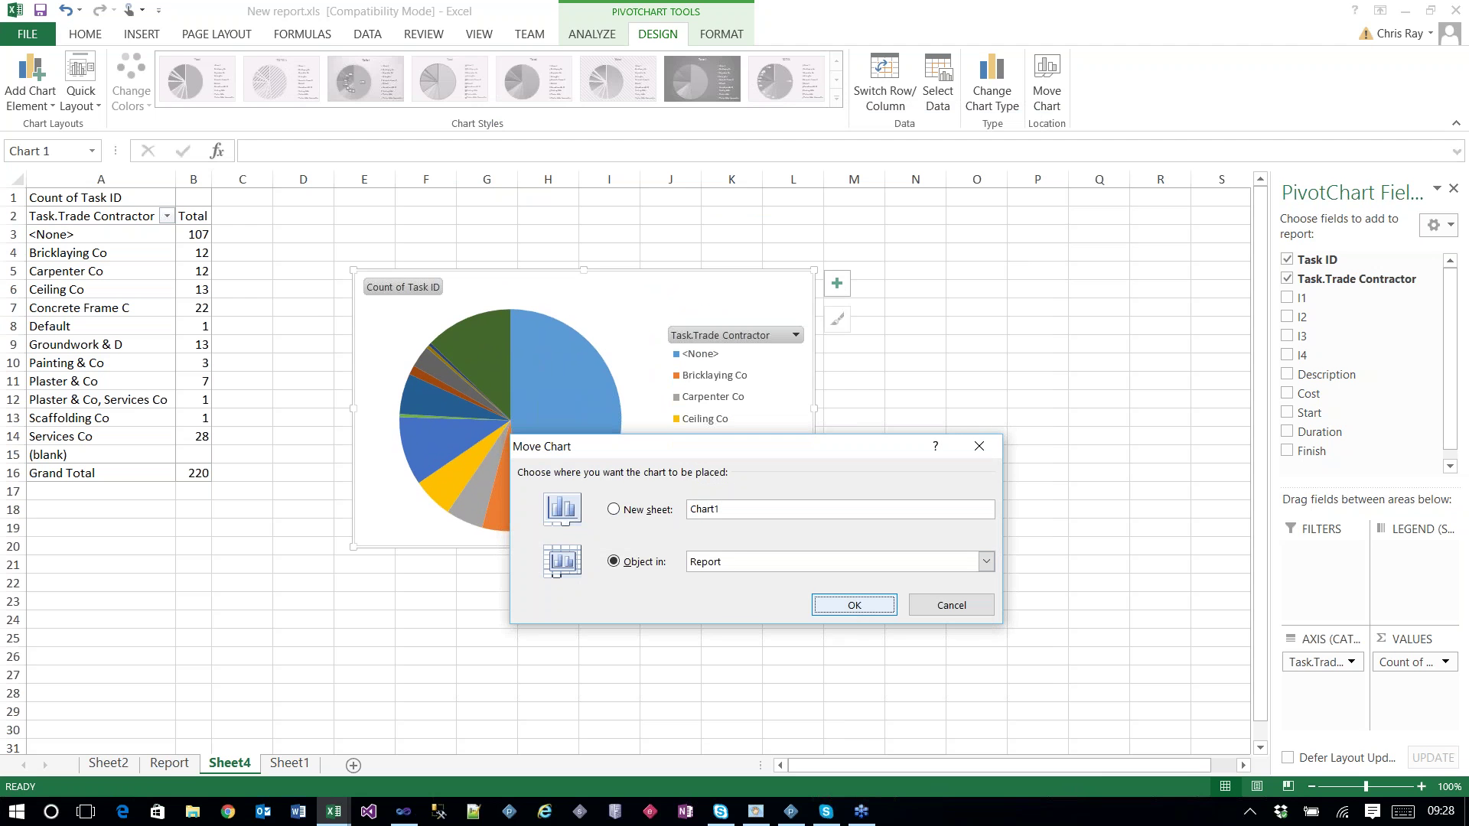
pyautogui.click(854, 605)
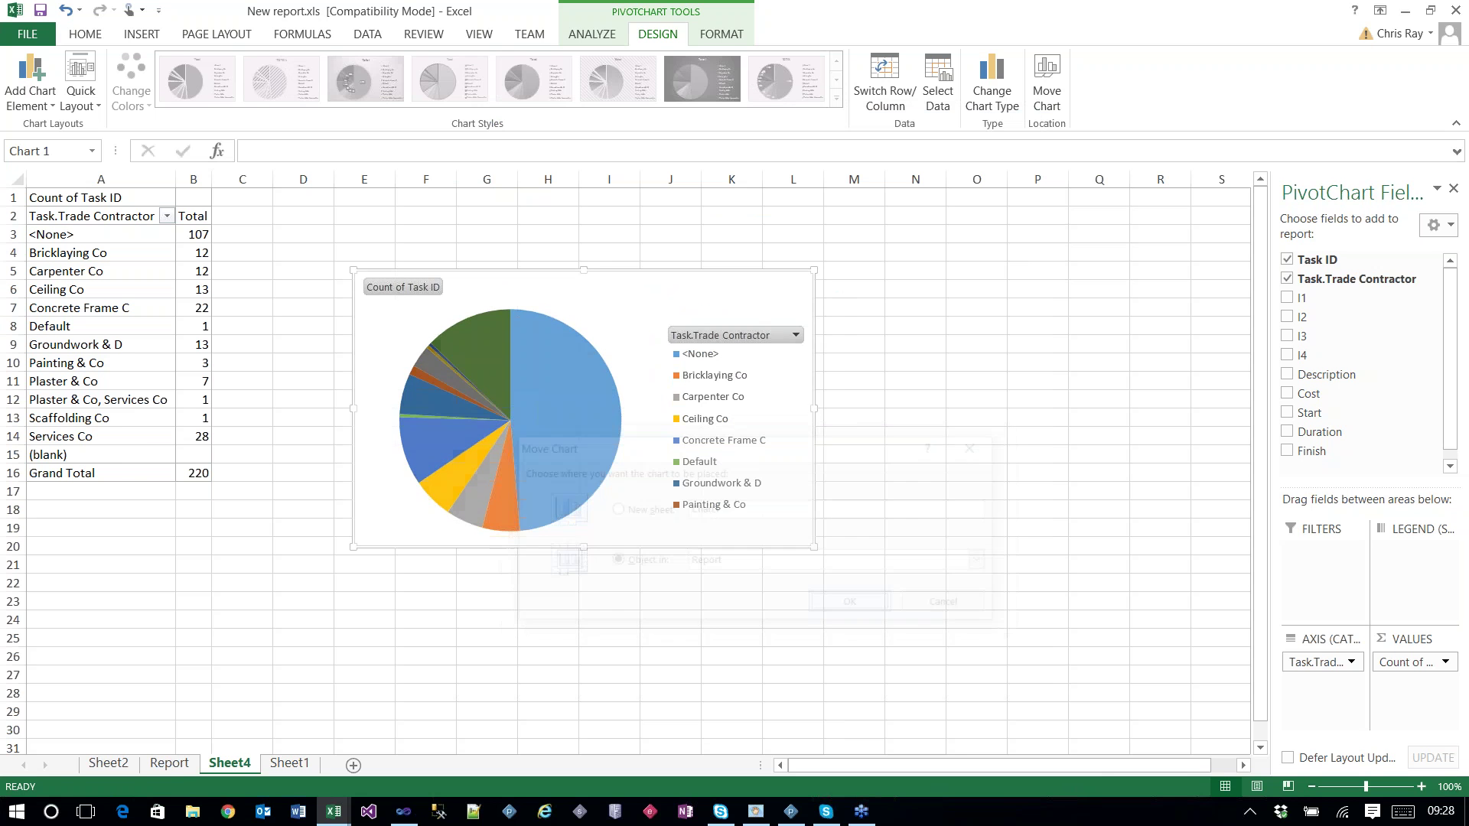
# Step: Place the pie chart beside the cost chart beneath the heading and widen it to the far edge of column S
pyautogui.moveTo(640, 305); pyautogui.dragTo(875, 296)
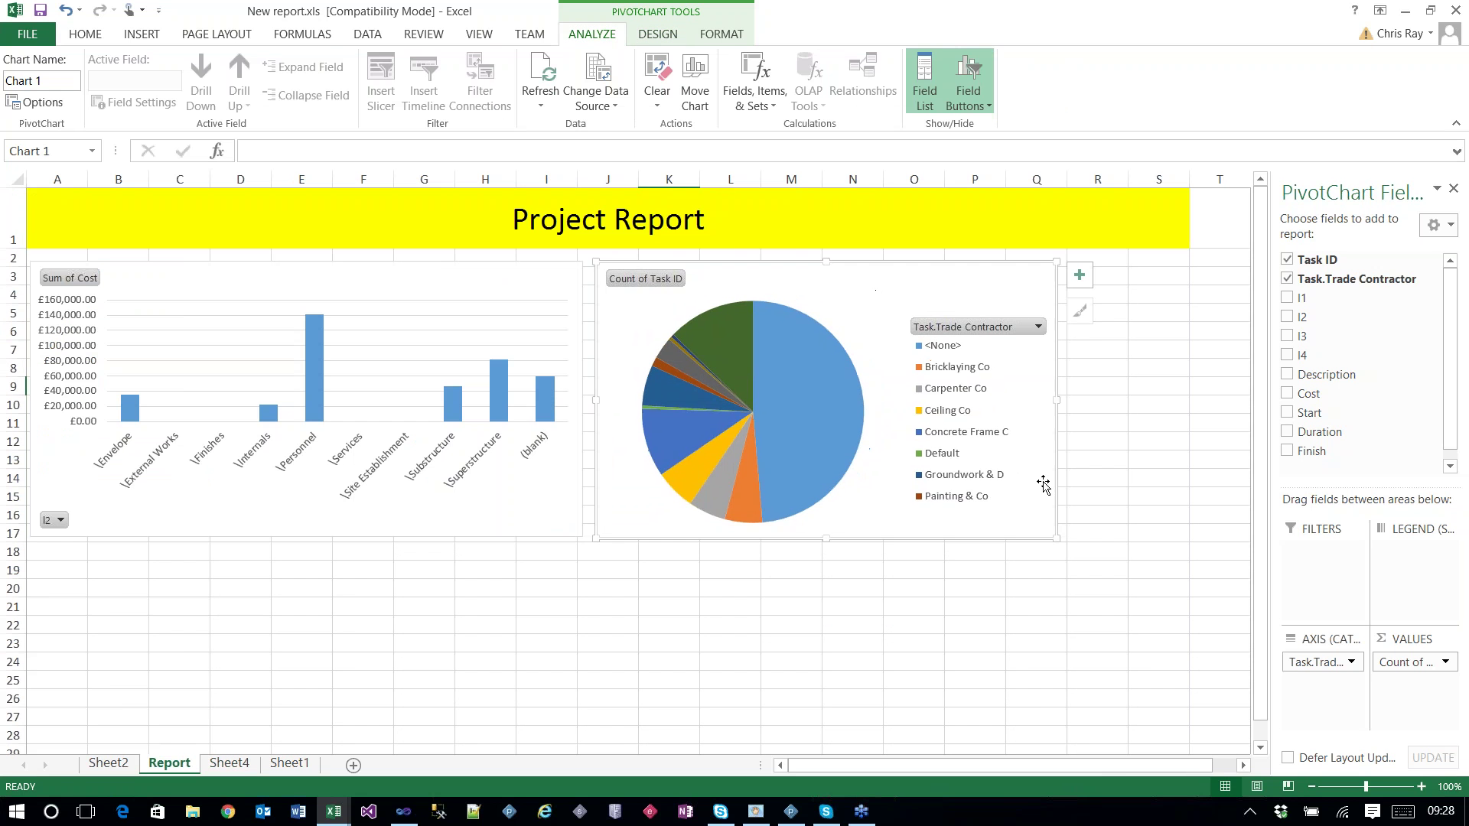
pyautogui.moveTo(1057, 401); pyautogui.dragTo(1186, 395)
pyautogui.click(735, 643)
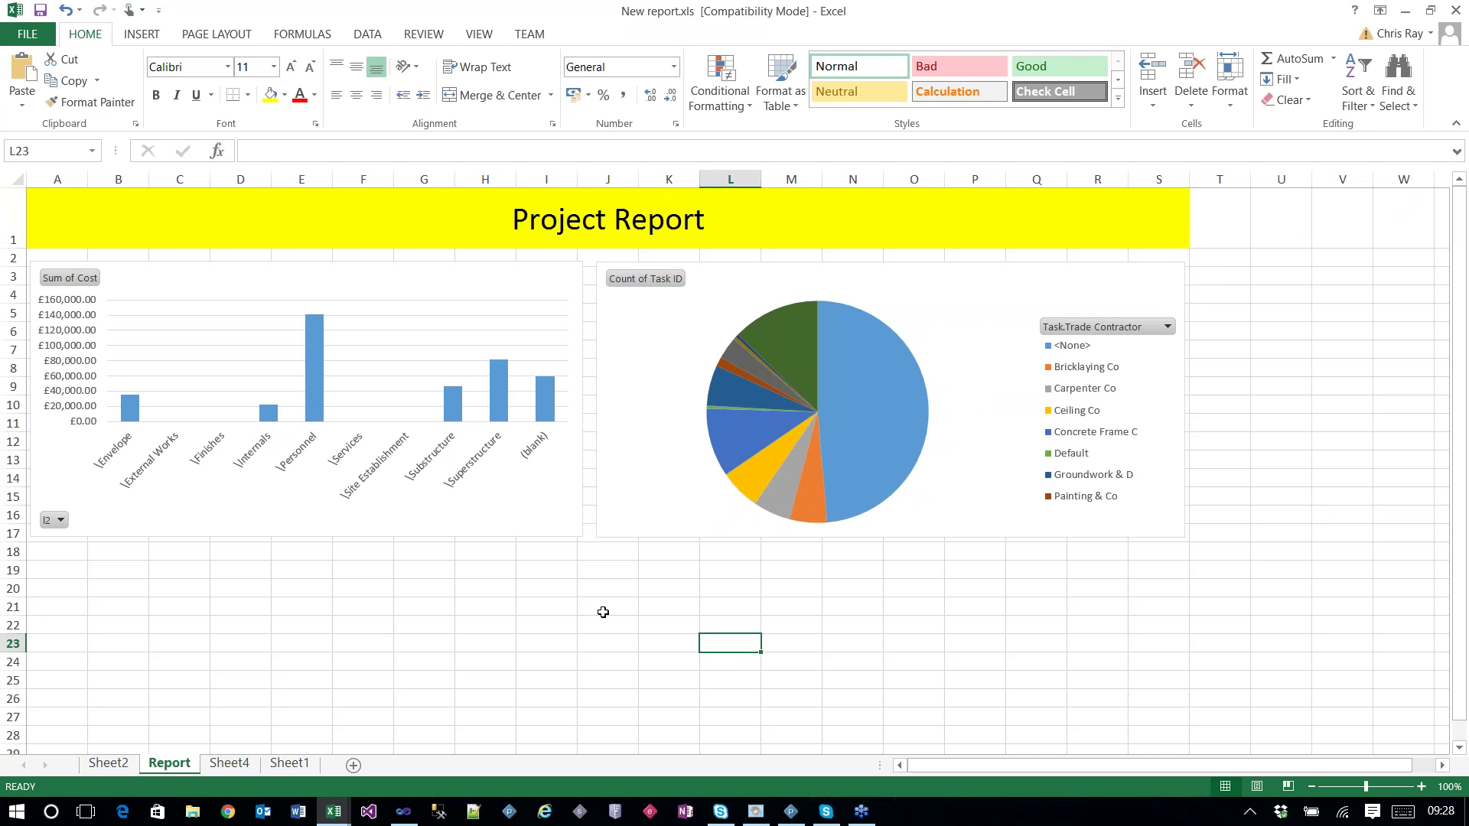
# Step: Set the cost chart's PivotTable data options to refresh whenever the workbook is opened
pyautogui.click(536, 273)
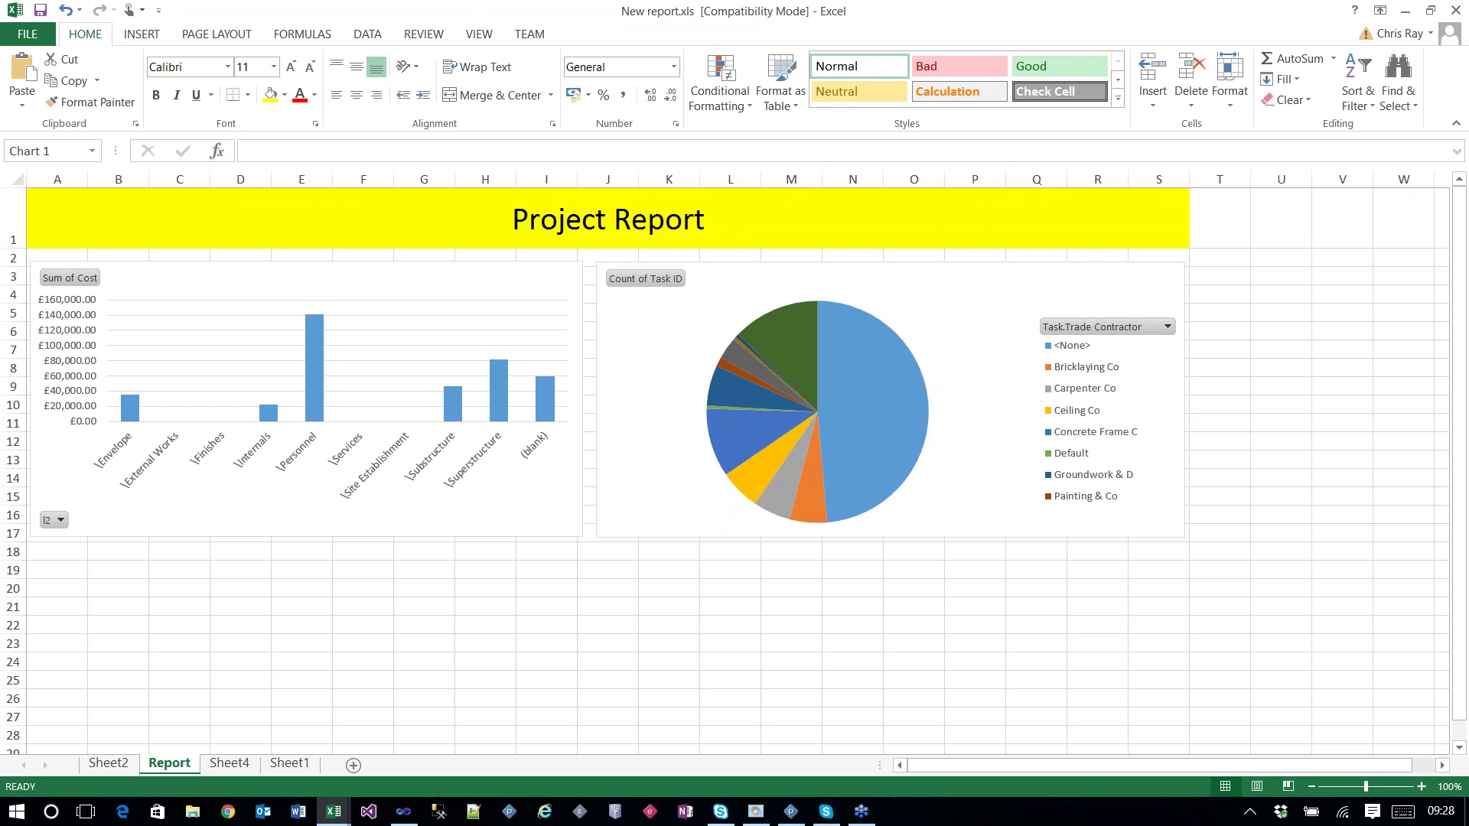
pyautogui.rightClick(208, 274)
pyautogui.click(260, 722)
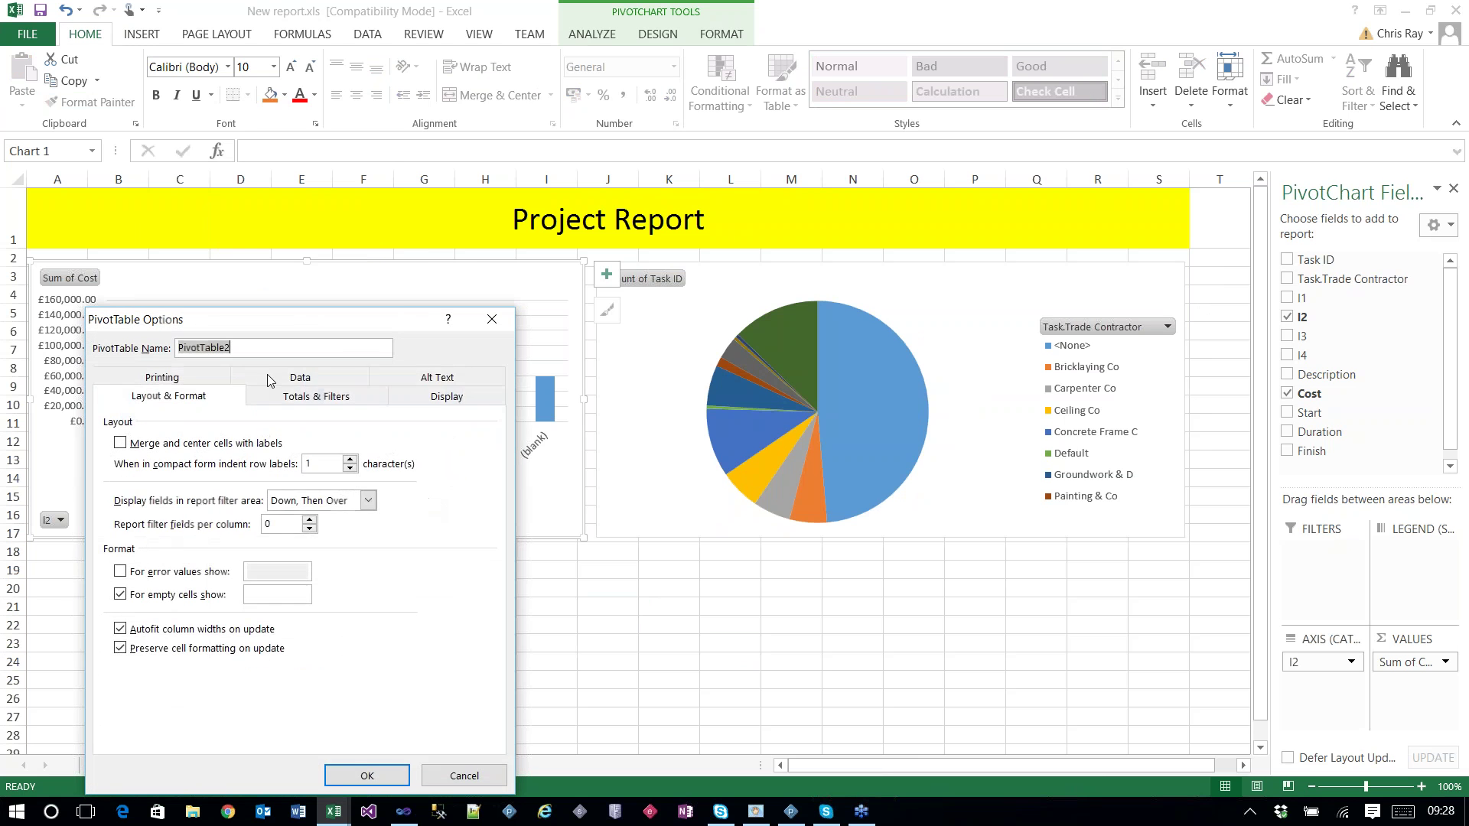
pyautogui.click(300, 378)
pyautogui.click(348, 776)
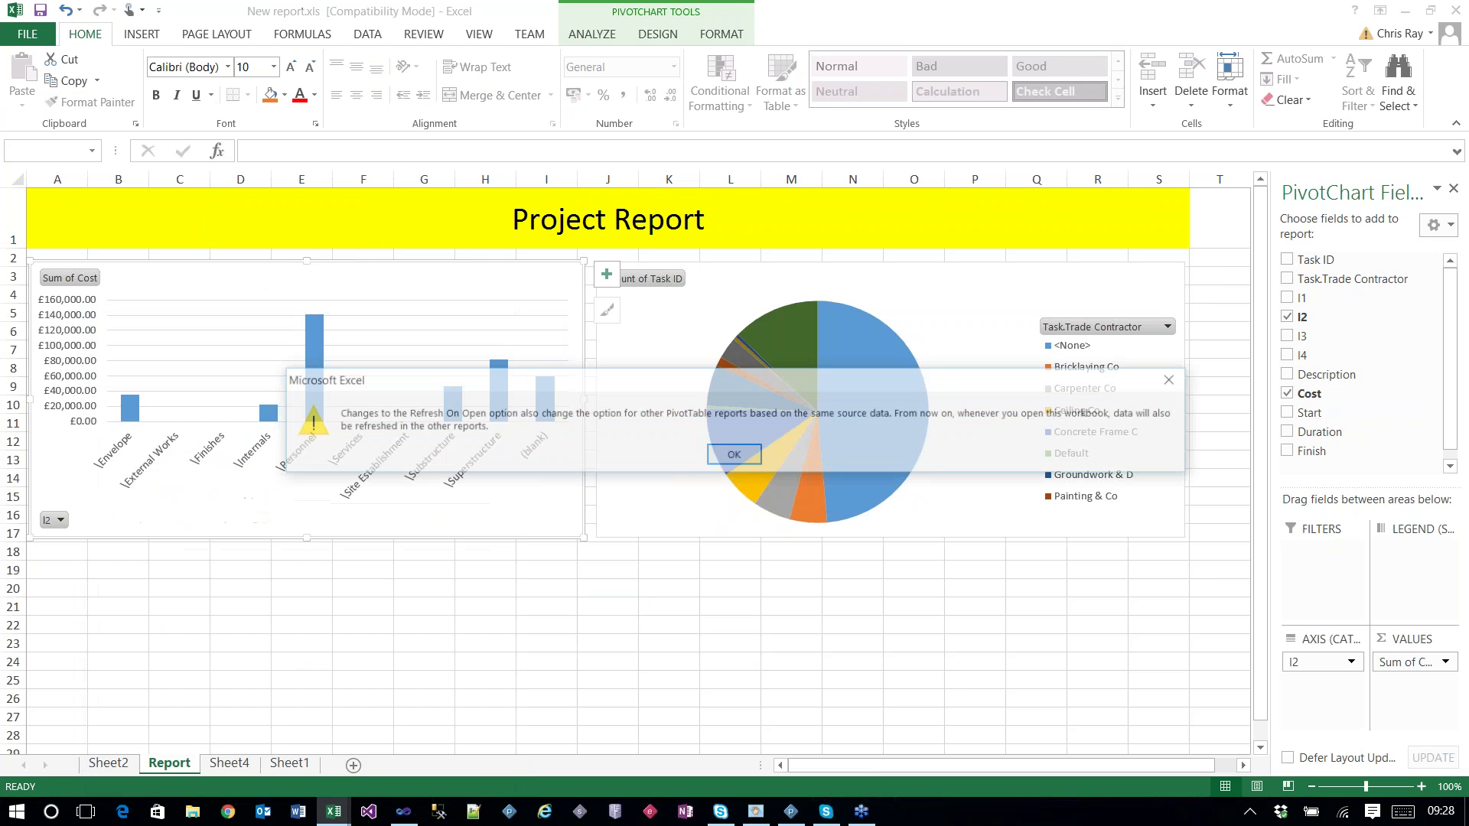
pyautogui.click(744, 456)
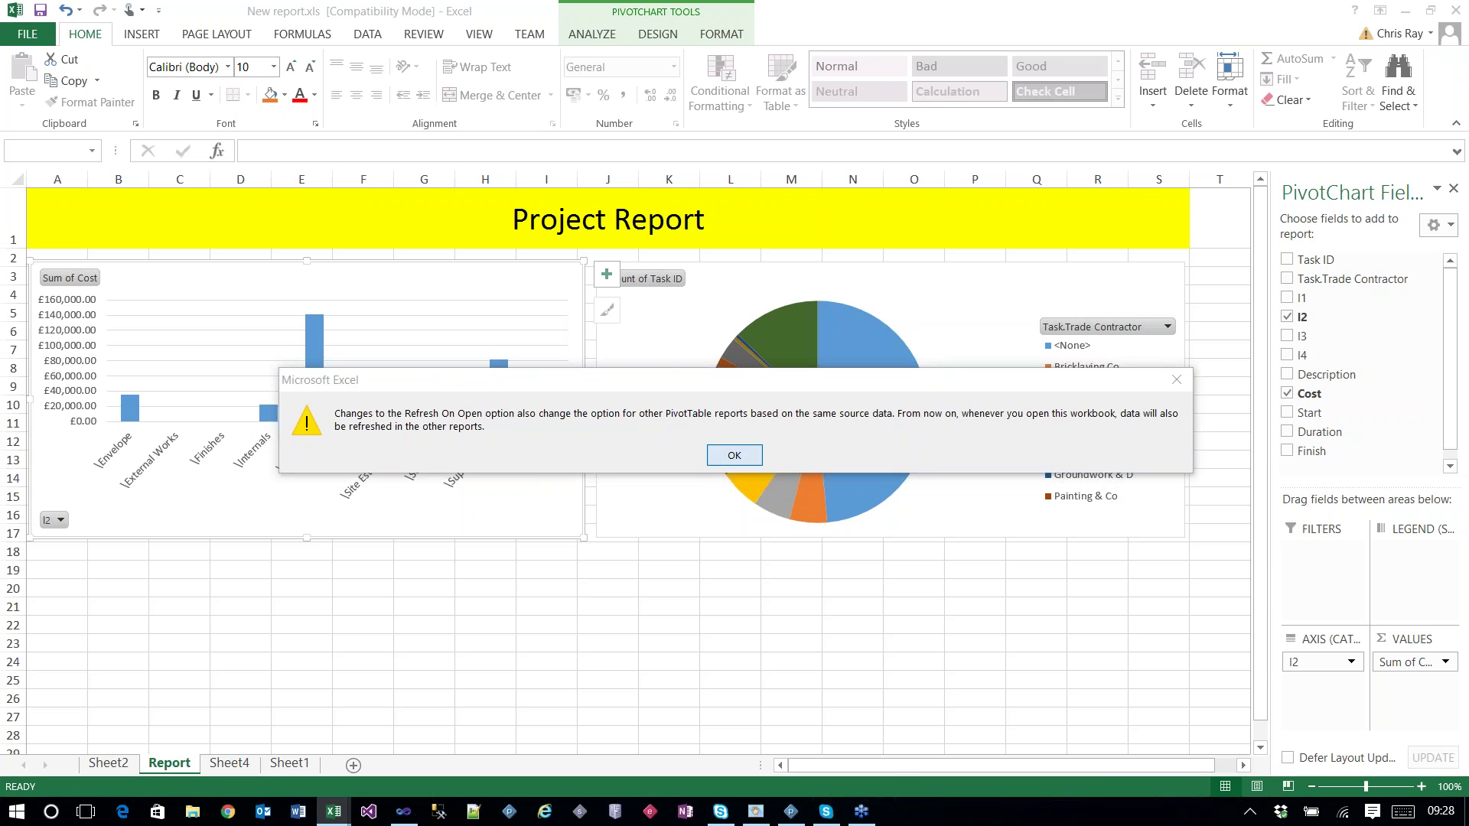
# Step: Save and close New report.xls in its current format, and close Sampe Report.xls without saving its changes
pyautogui.hotkey('ctrl', 's')
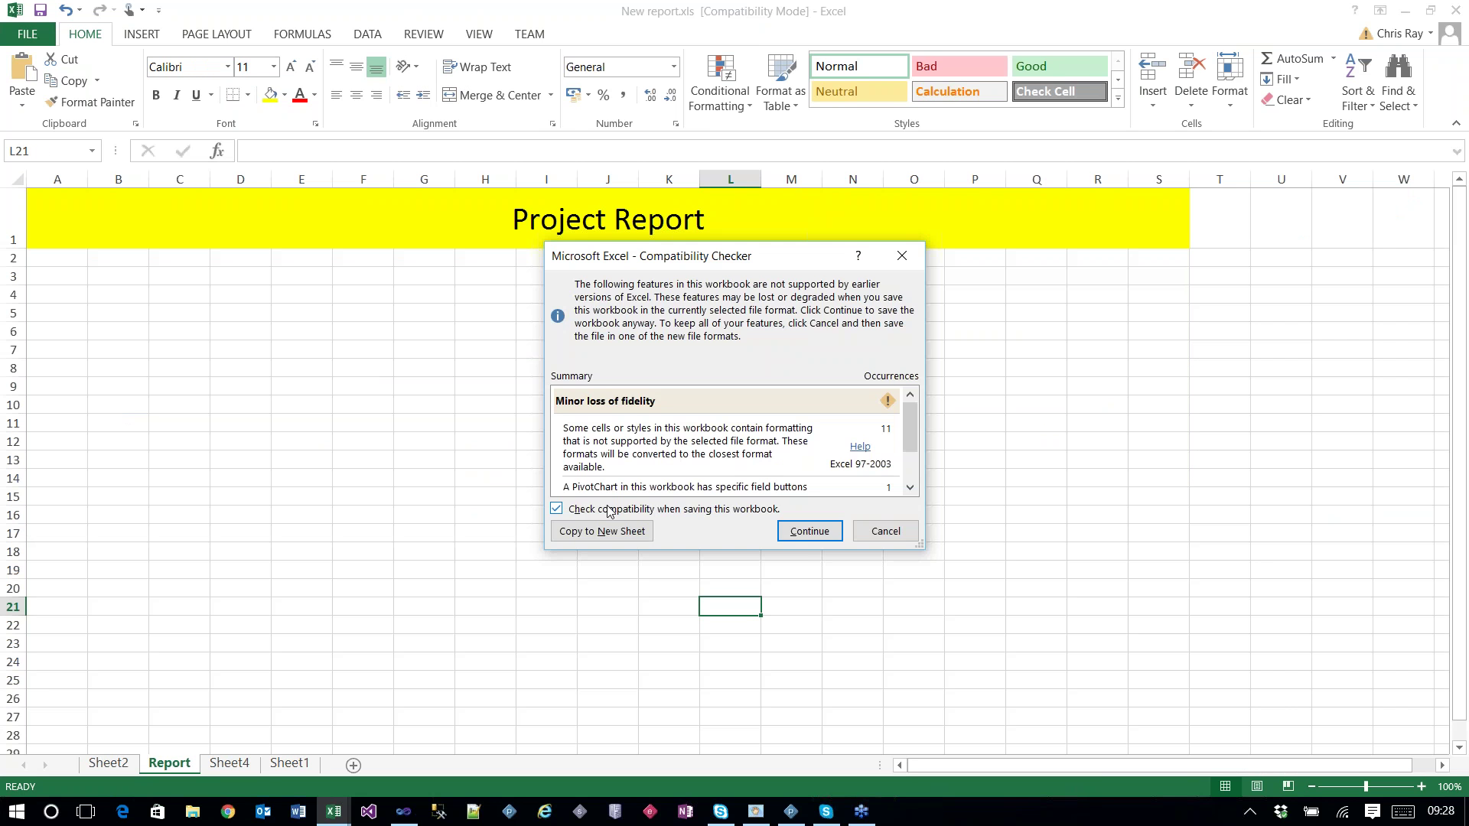
pyautogui.press('Return')
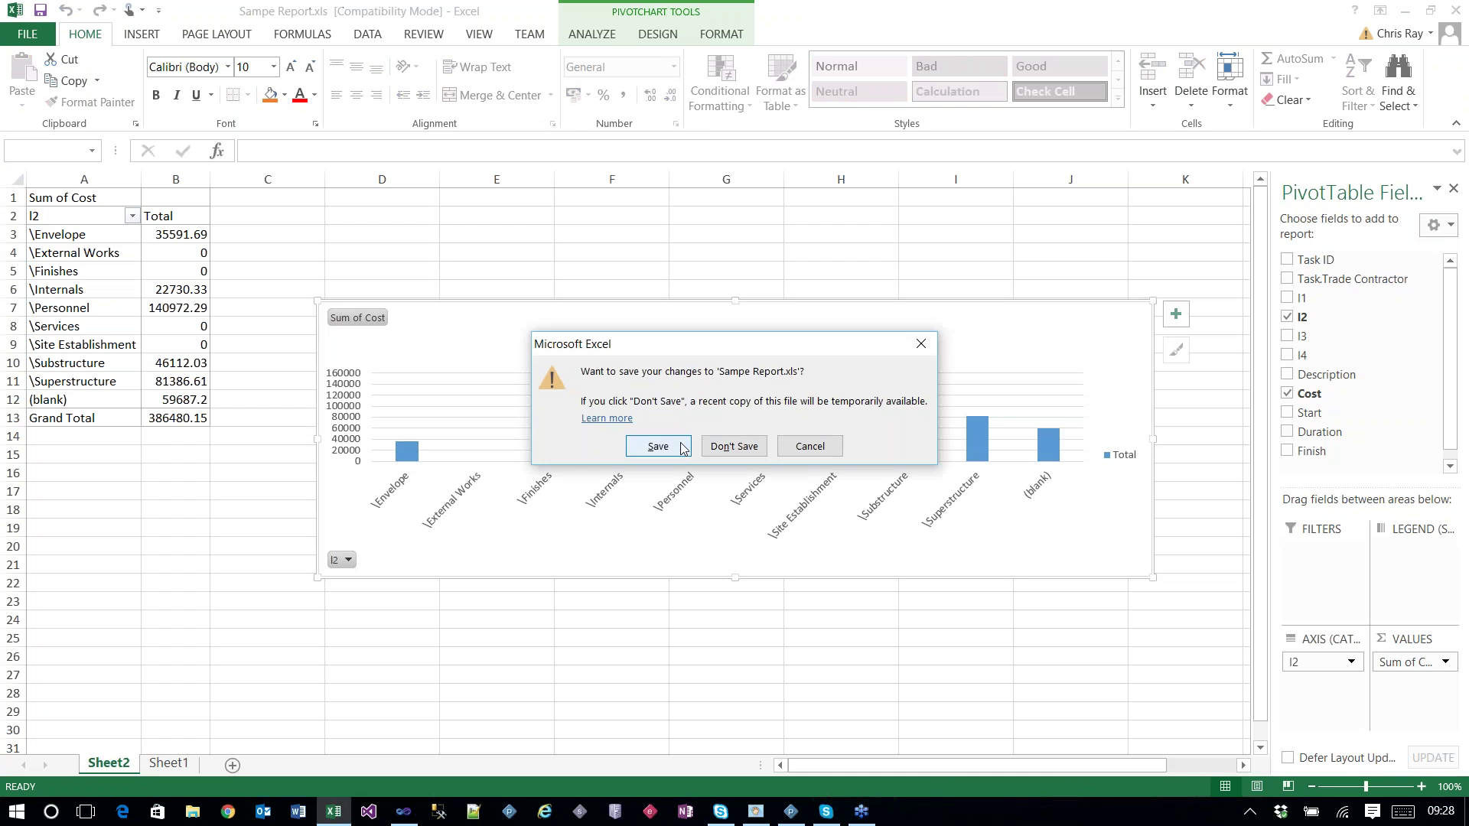
pyautogui.click(731, 450)
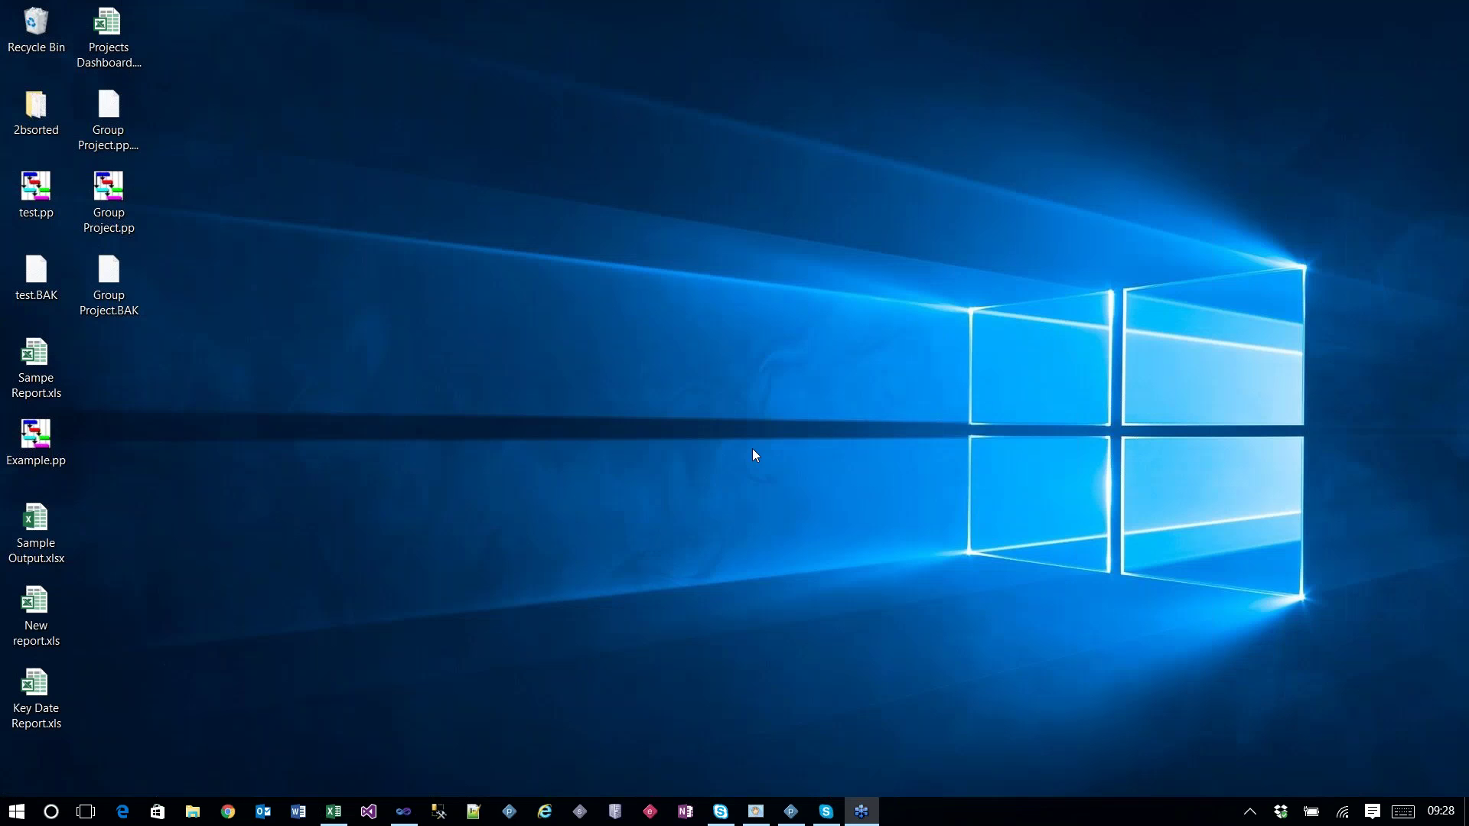
# Step: Switch to Asta Powerproject and try to rerun the New Report tabular report from the Sample Reporting category
pyautogui.moveTo(791, 811)
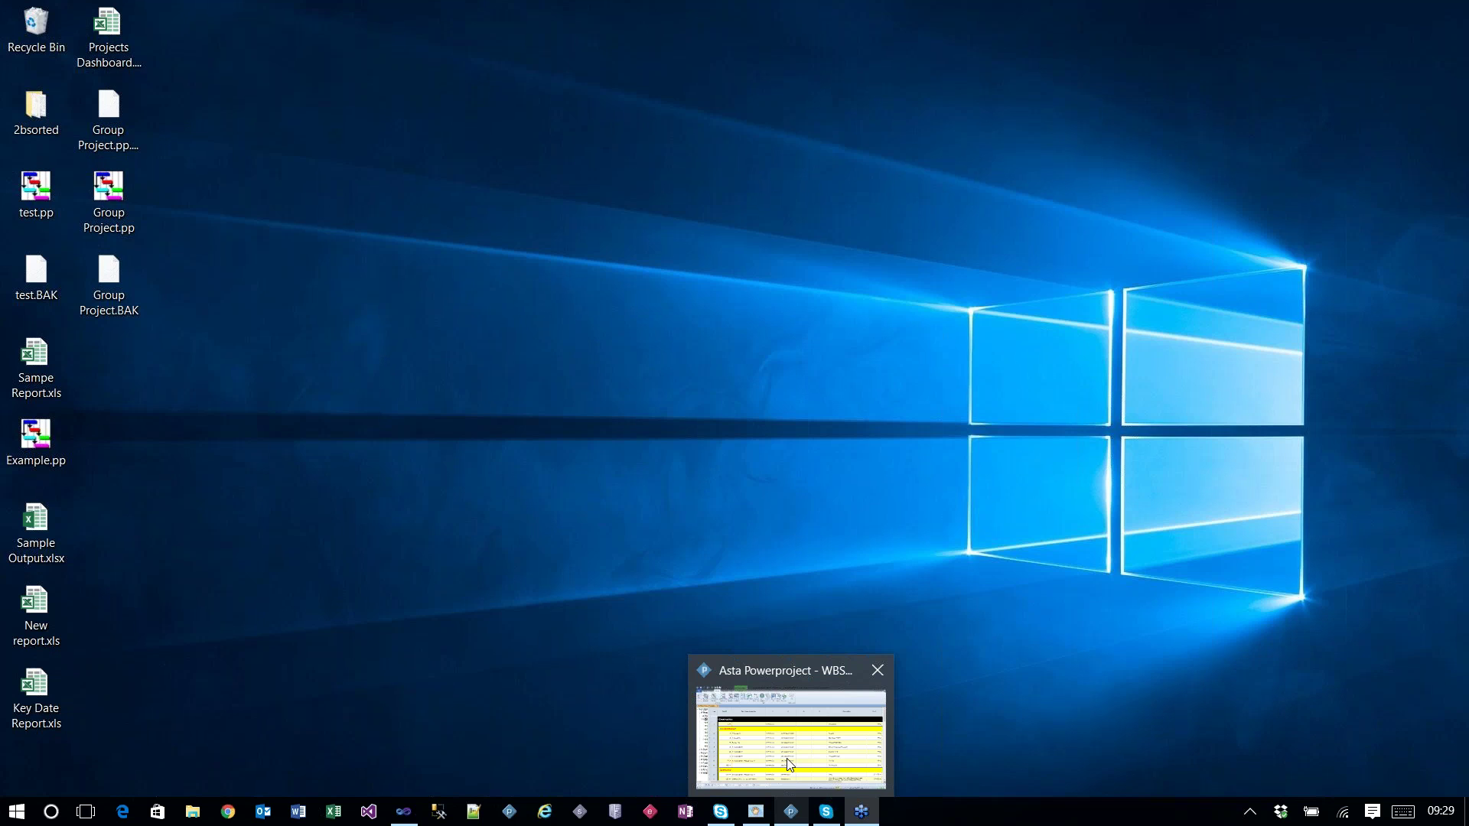
pyautogui.click(790, 763)
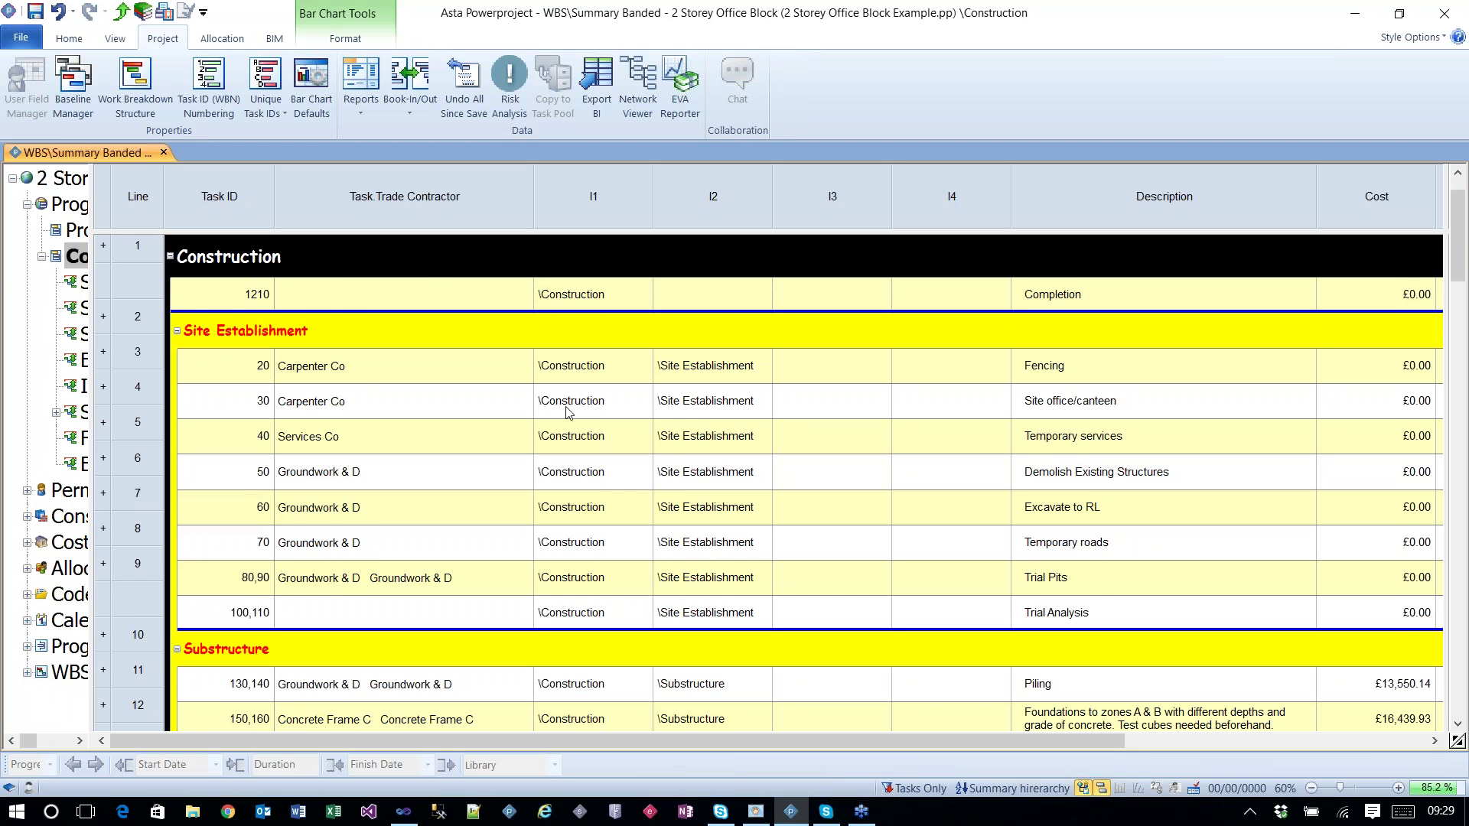
pyautogui.scroll(-5, 567, 413)
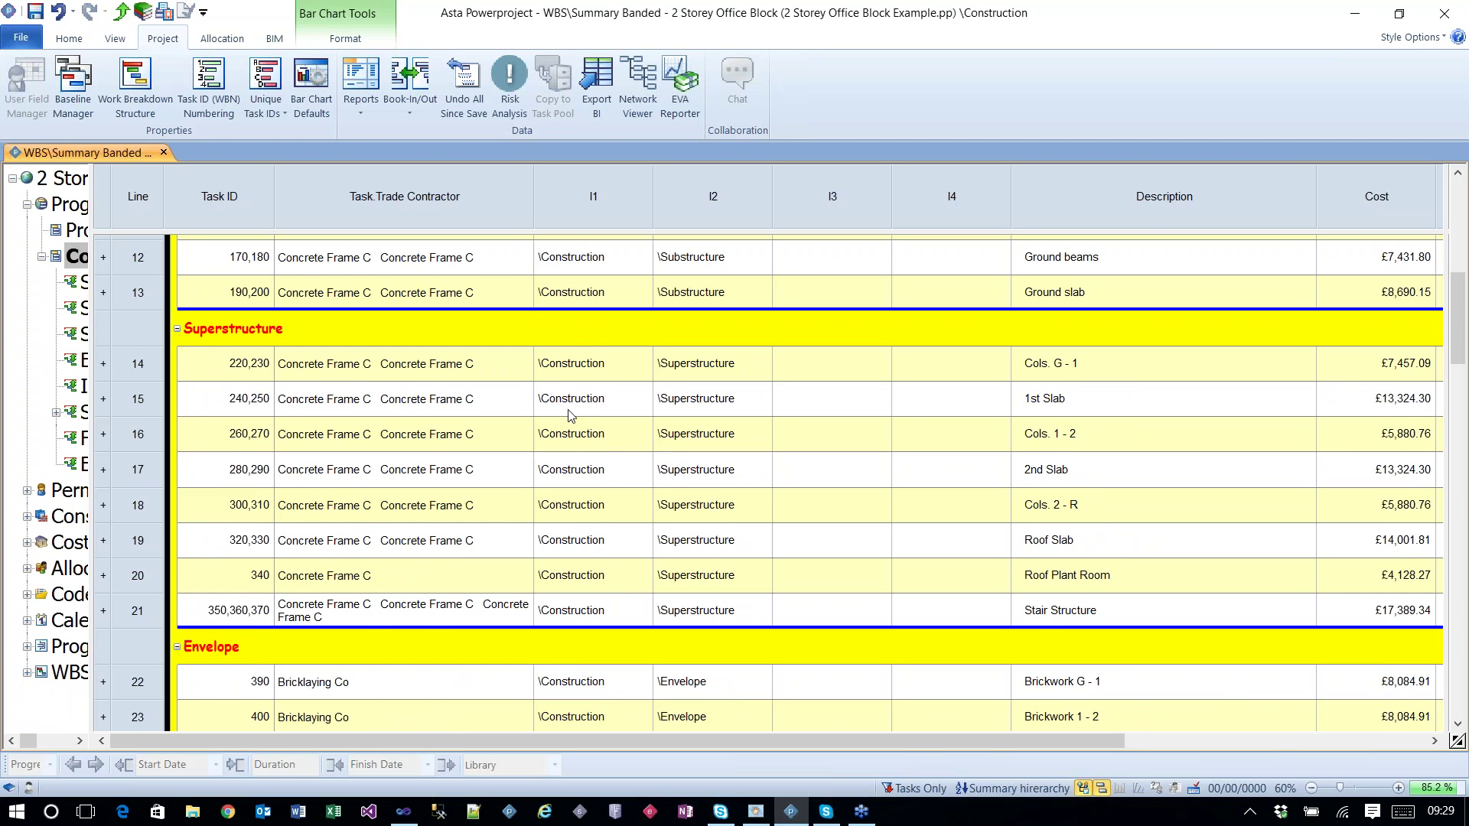
pyautogui.scroll(-10, 569, 416)
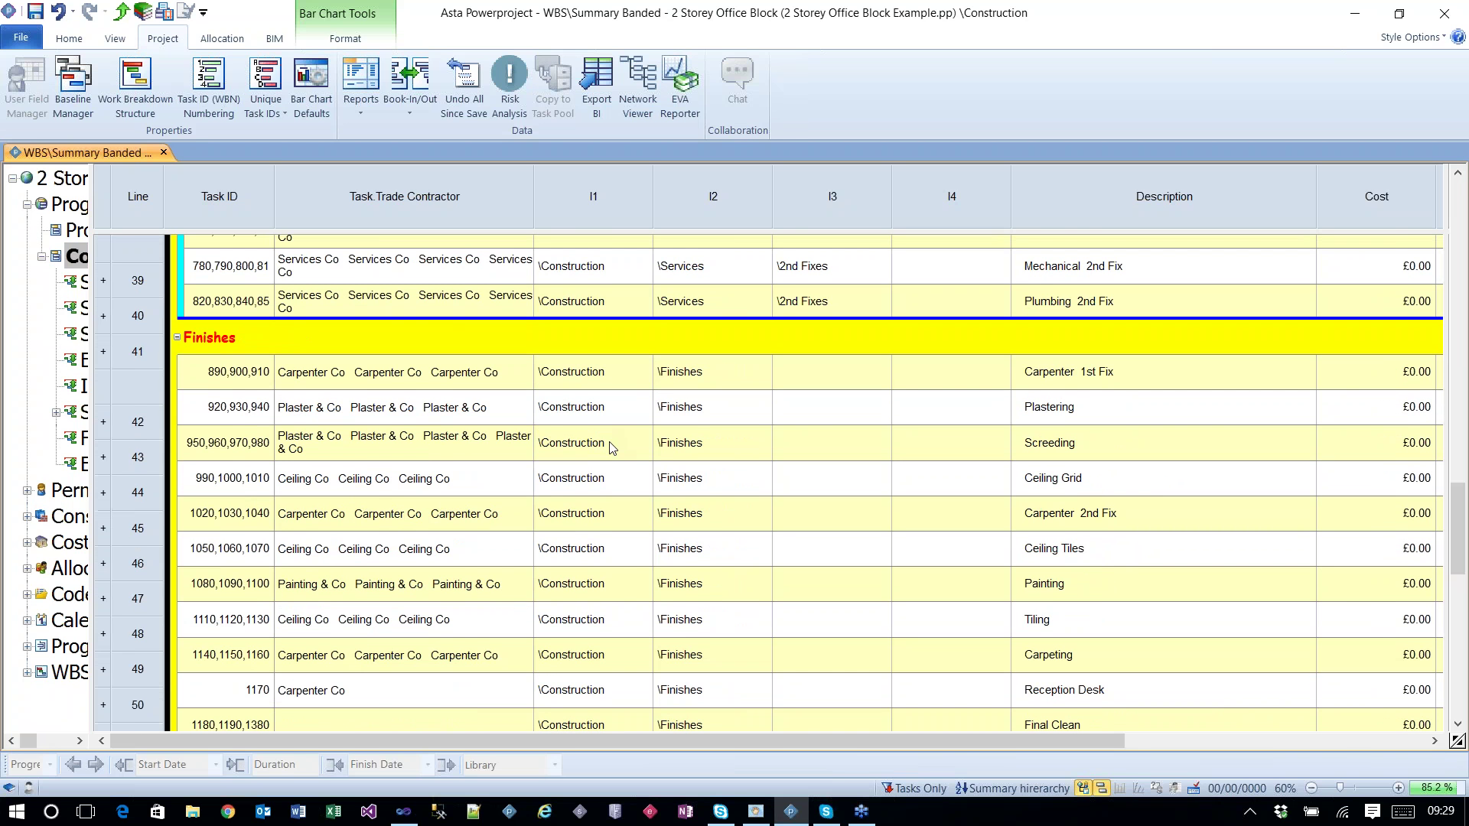
pyautogui.scroll(6, 613, 447)
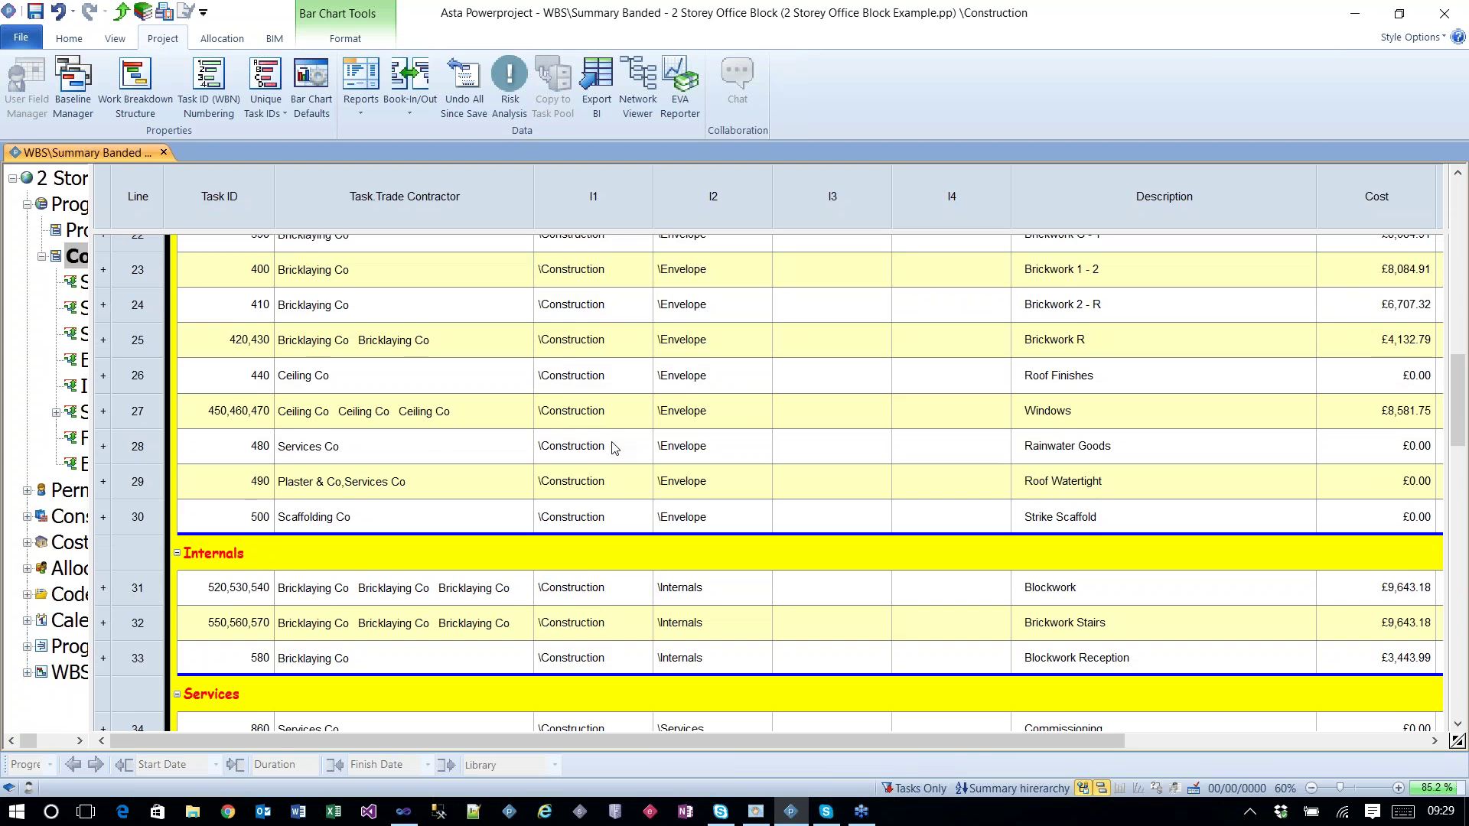
pyautogui.scroll(8, 612, 447)
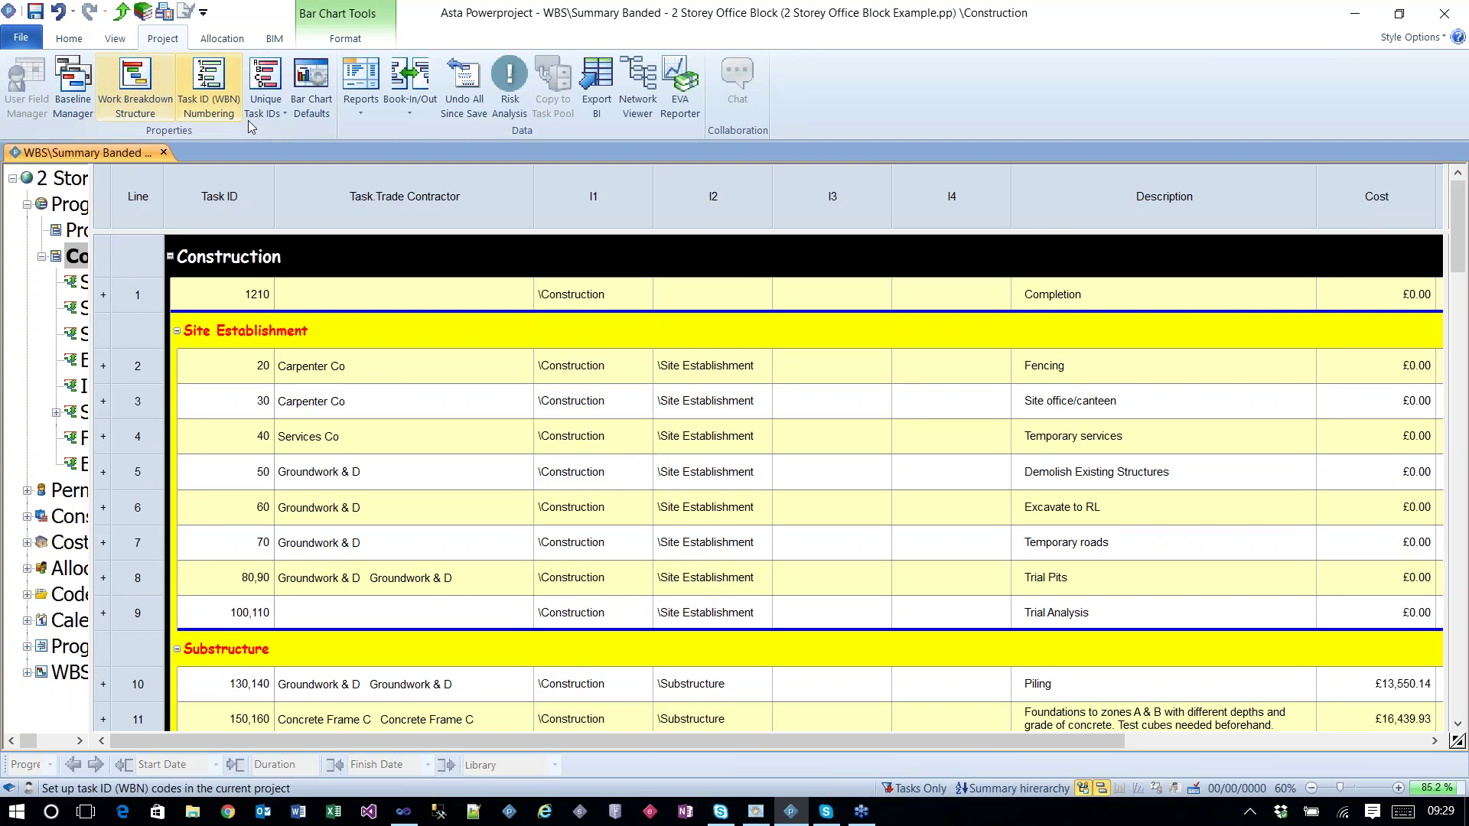
pyautogui.click(375, 105)
pyautogui.moveTo(428, 573)
pyautogui.click(595, 582)
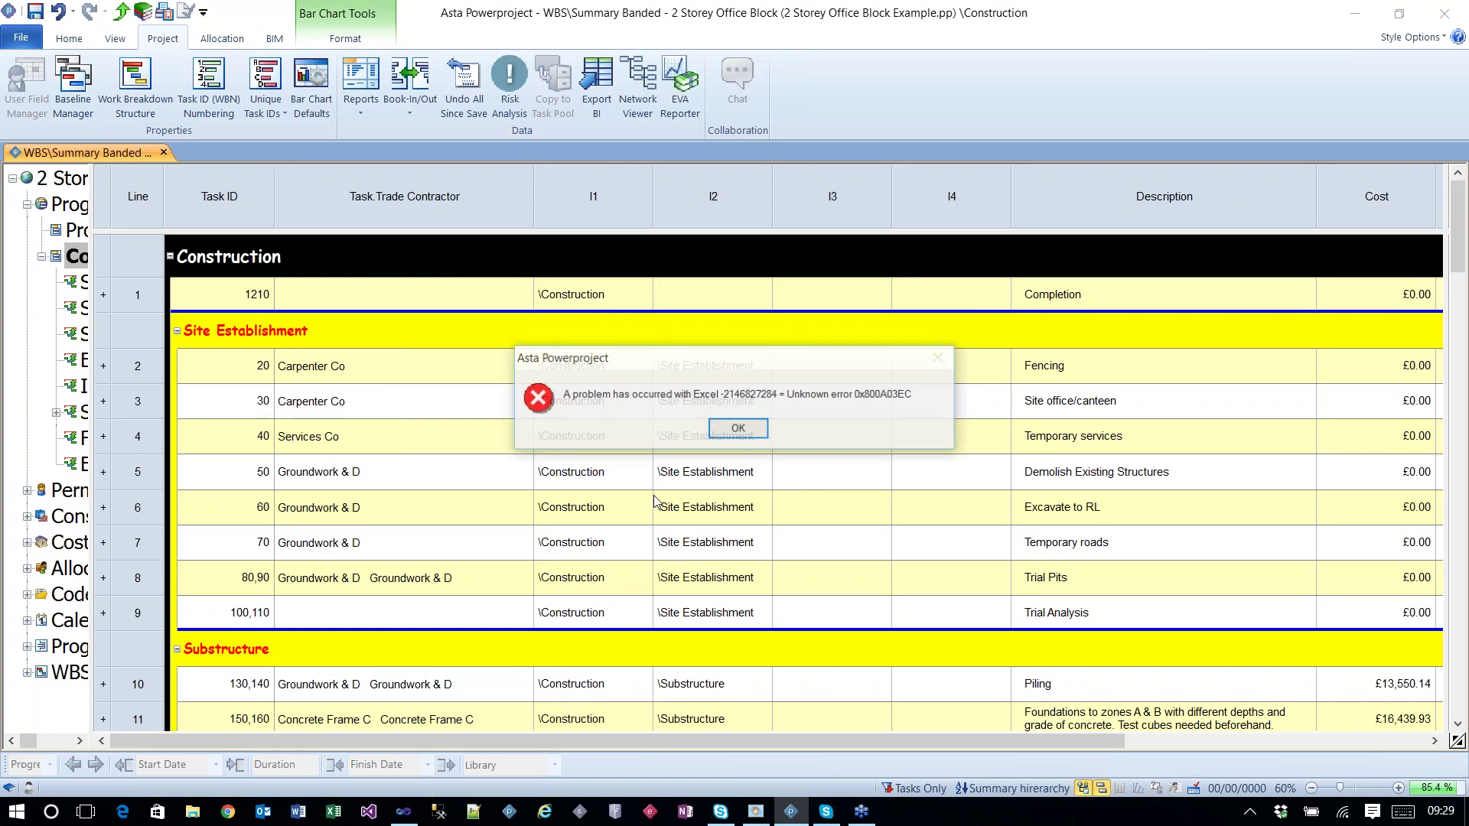
pyautogui.click(737, 427)
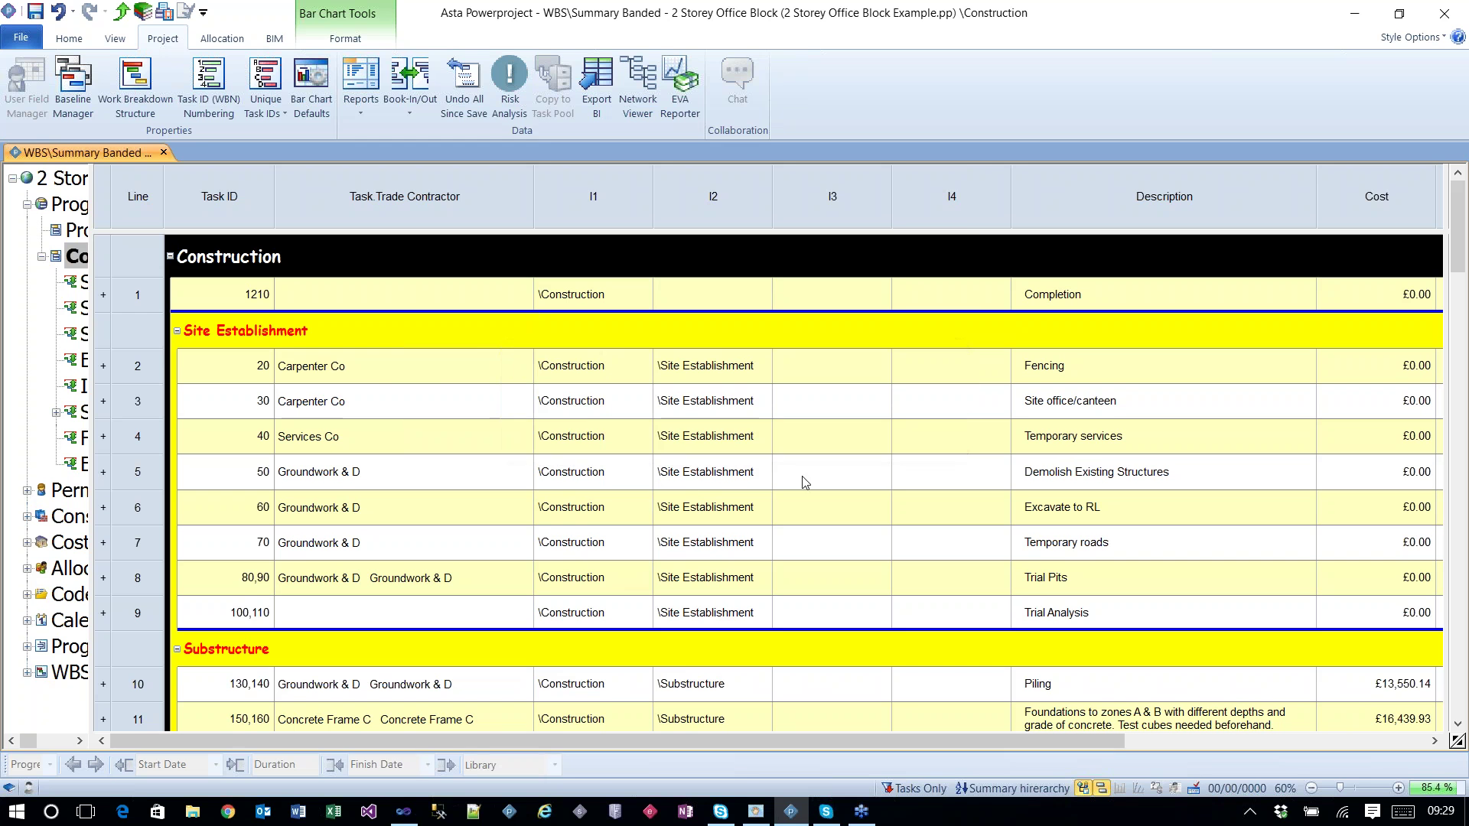
# Step: Reopen New report.xls in Excel, arrange the sheets with Sheet1 ahead of Report, and hide Sheet2 and Sheet4
pyautogui.click(1353, 12)
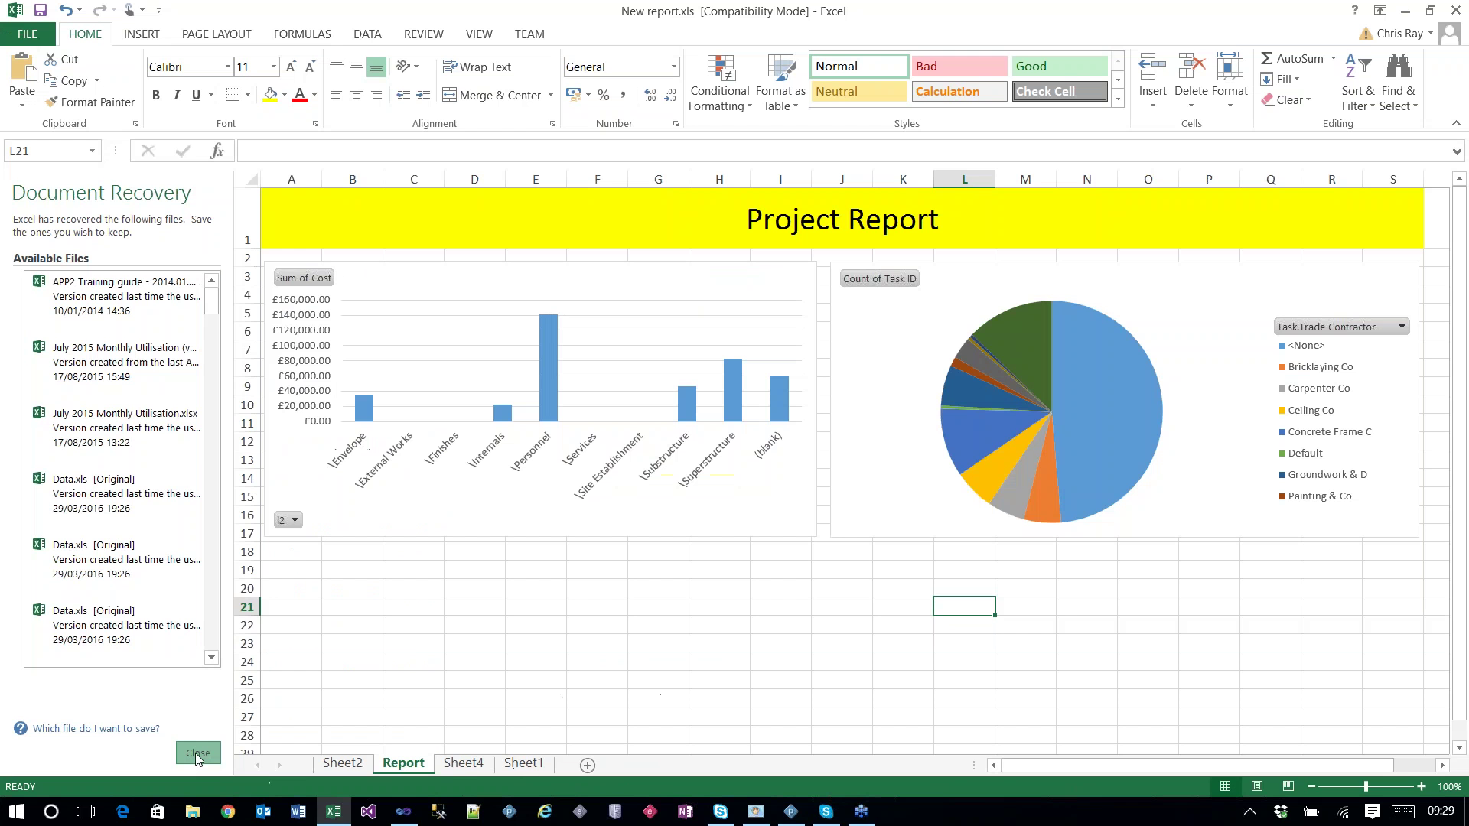
pyautogui.click(197, 756)
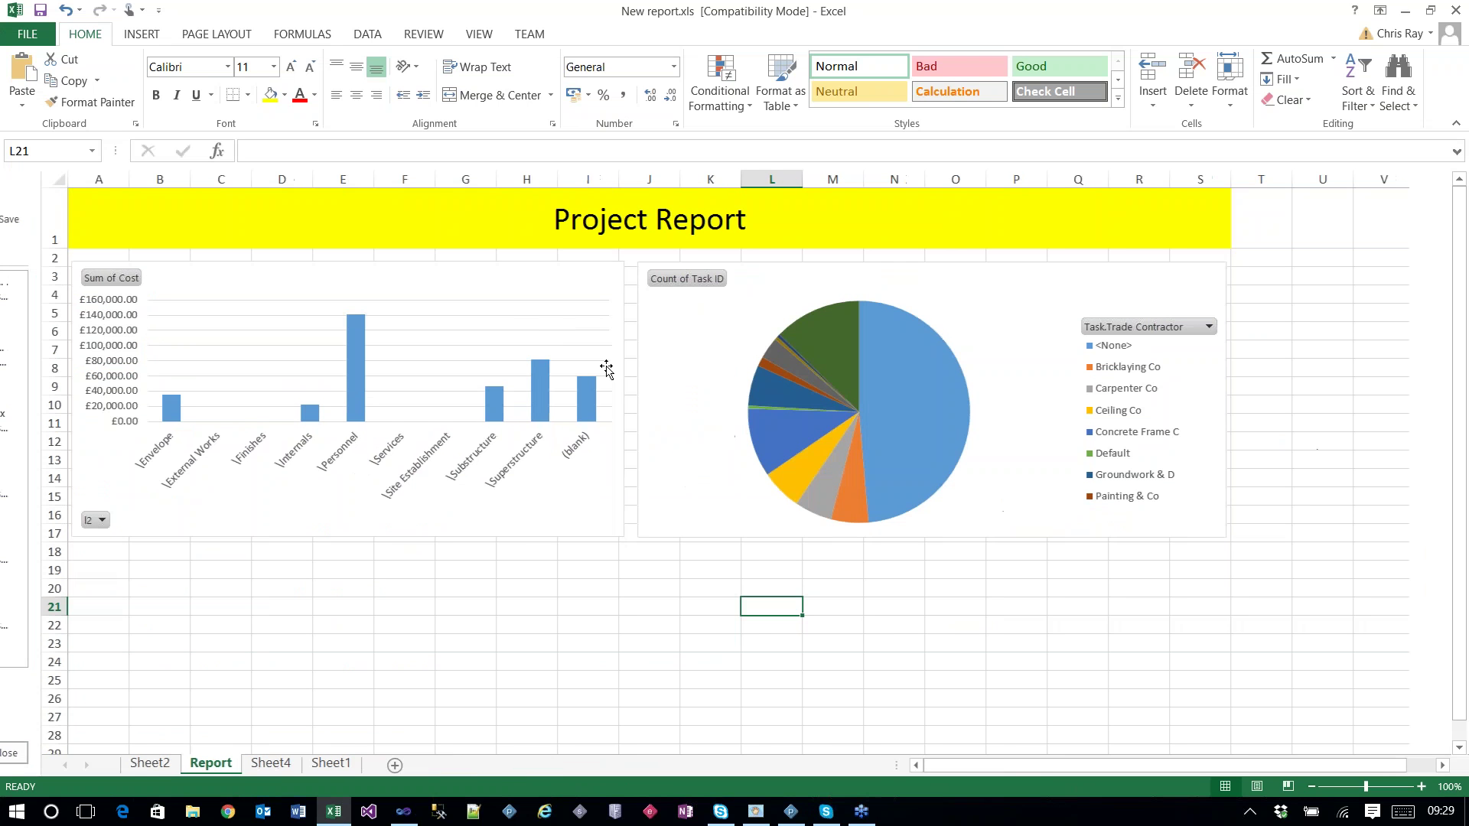
pyautogui.moveTo(86, 765); pyautogui.dragTo(84, 765)
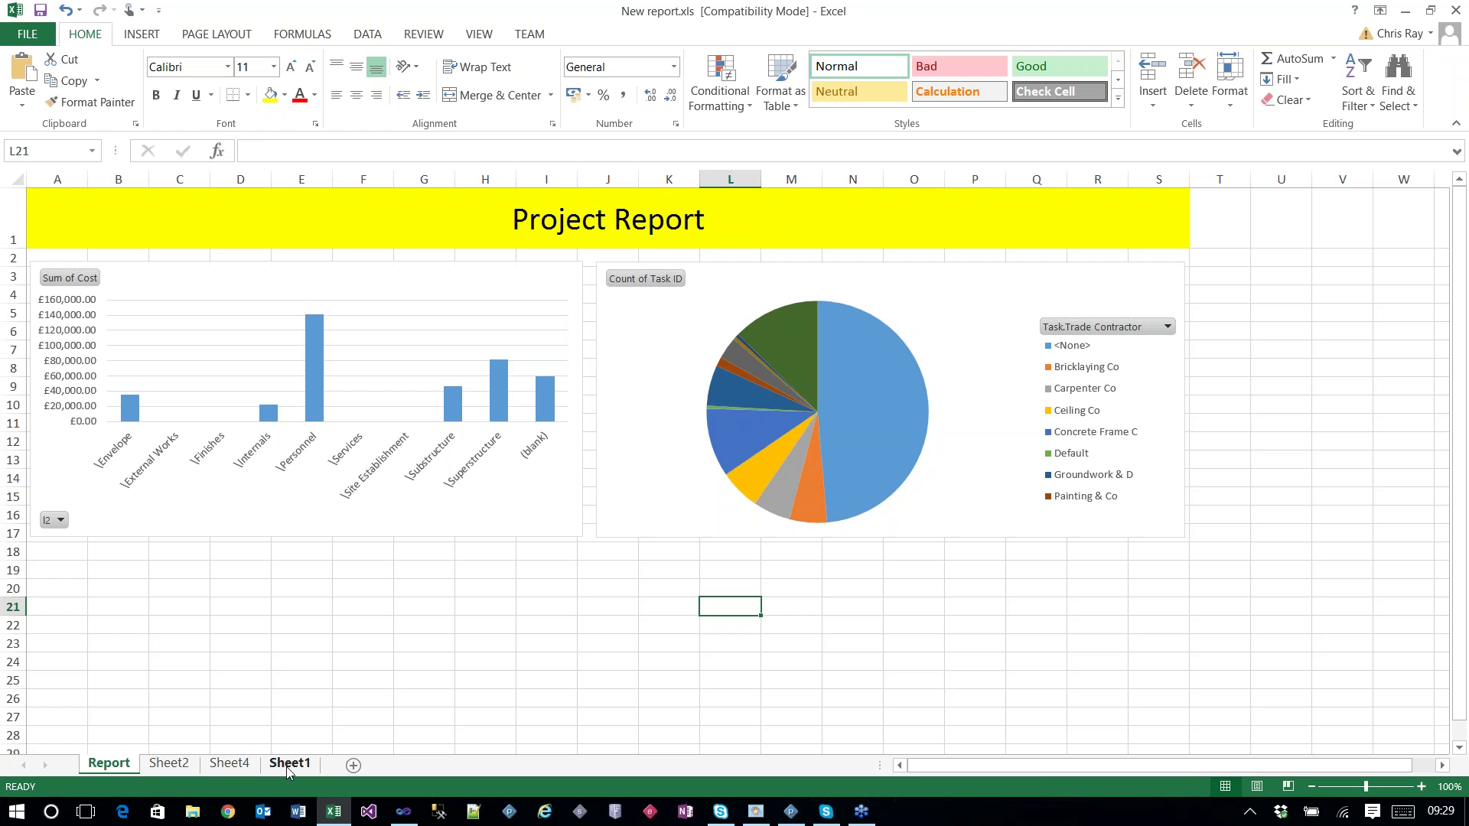
pyautogui.click(286, 767)
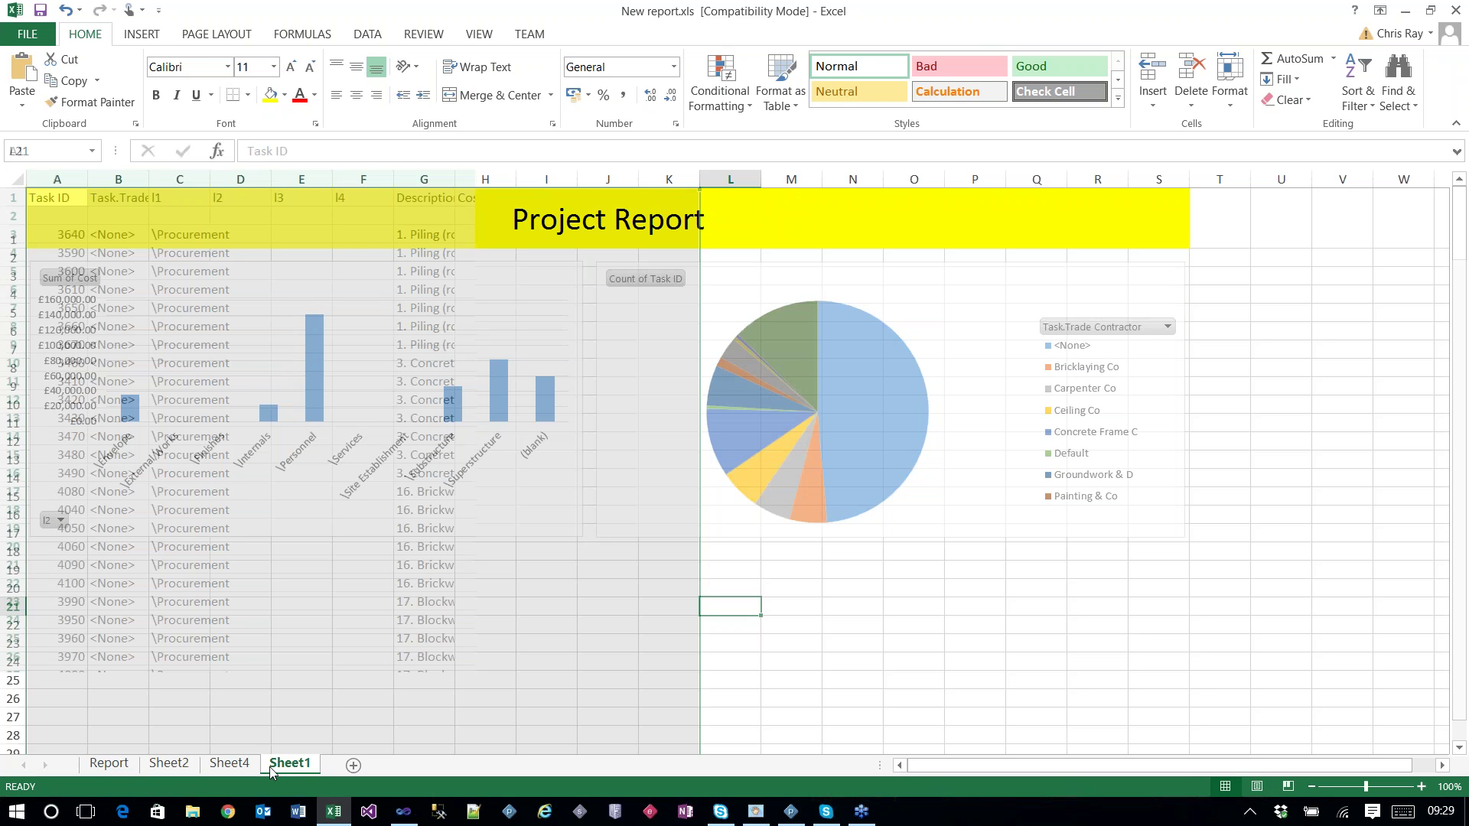
pyautogui.moveTo(272, 765); pyautogui.dragTo(84, 765)
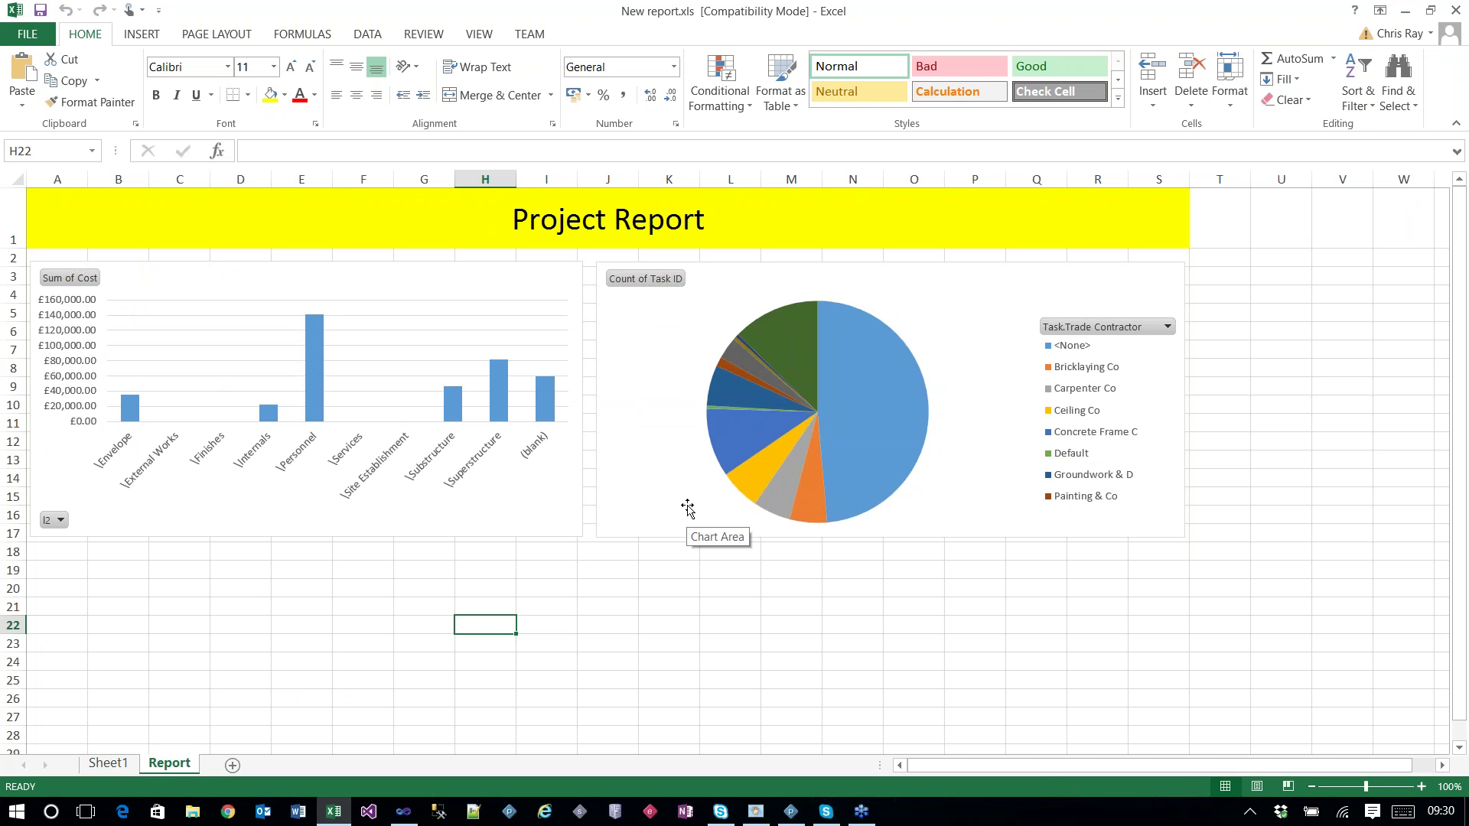
# Step: Close the workbook and reopen New report.xls from the desktop to check the Report sheet's charts, dismissing the recovered files list
pyautogui.click(1453, 8)
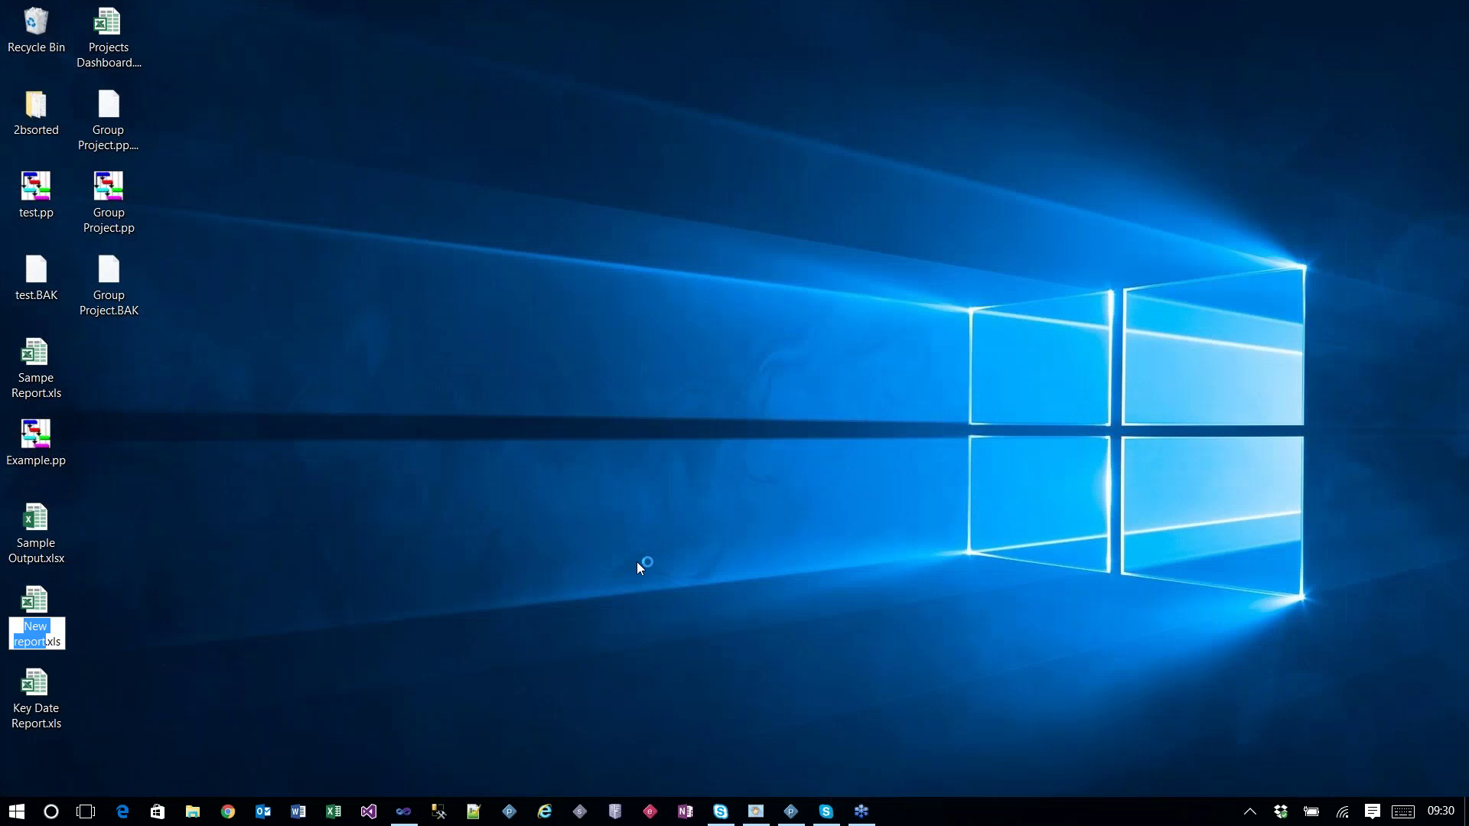
pyautogui.press('Return')
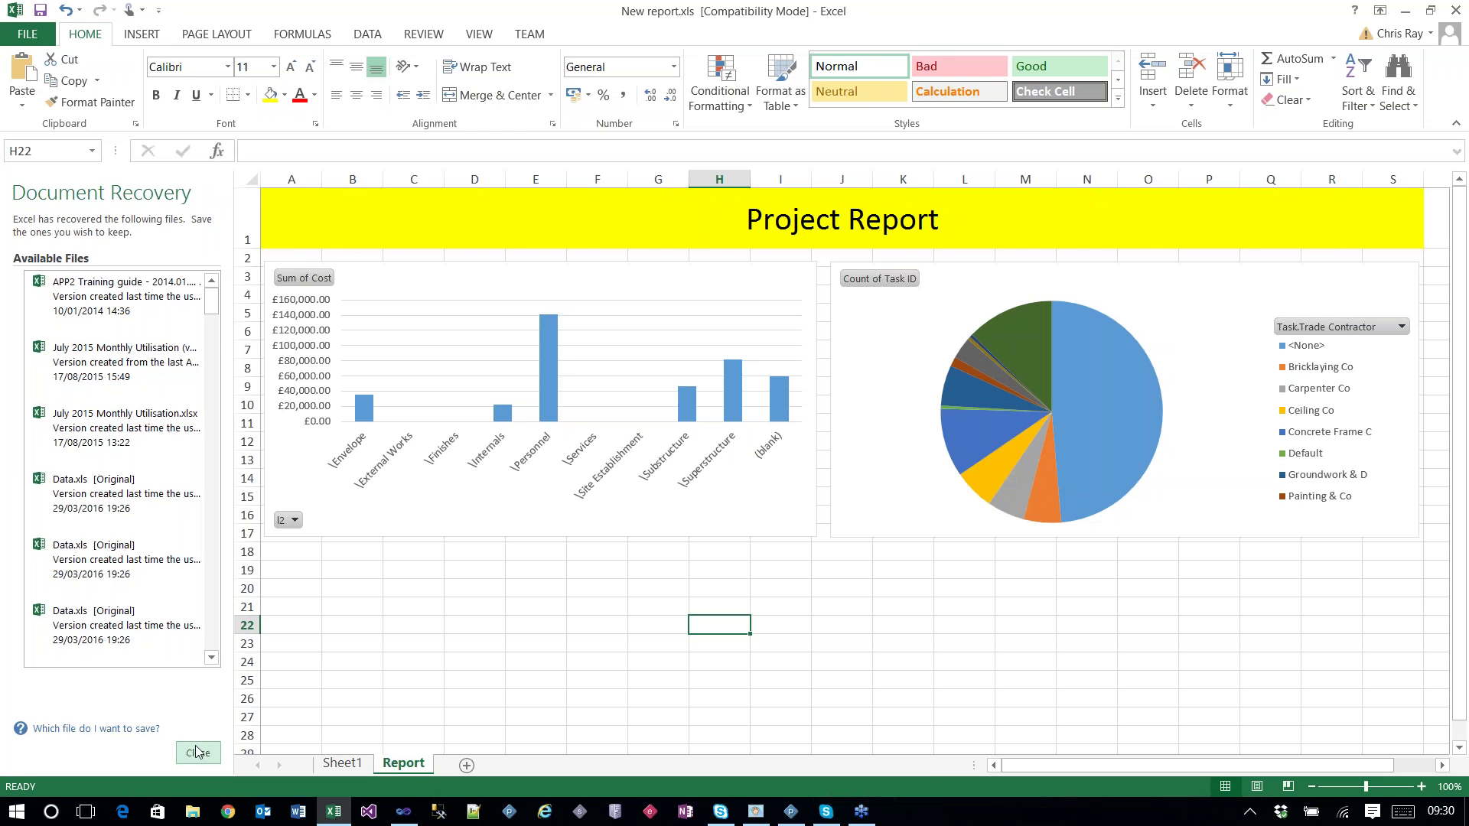
pyautogui.click(198, 750)
pyautogui.click(449, 306)
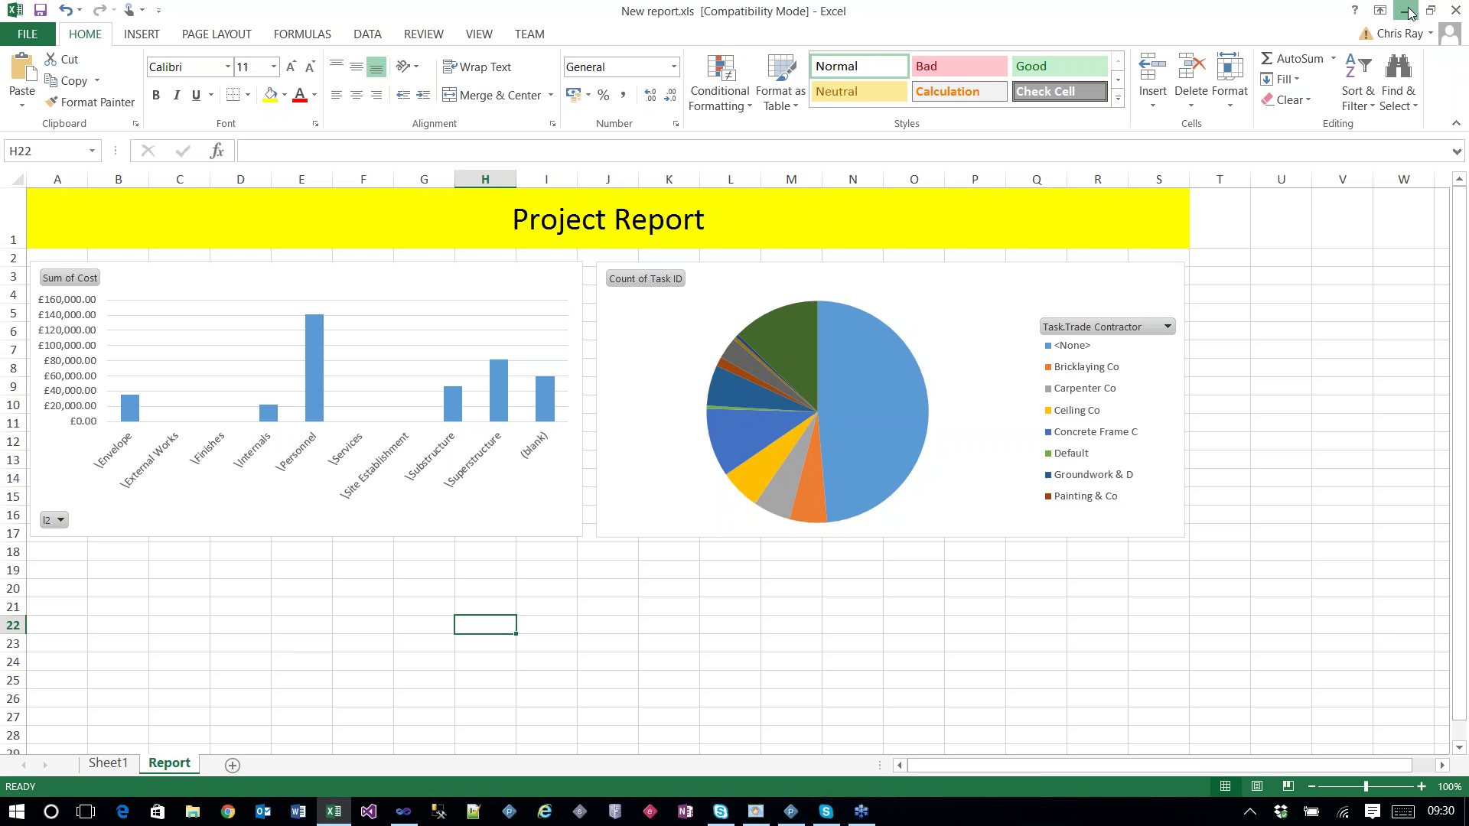
# Step: Switch to Powerproject and rerun the Sample Reporting tabular report, writing its output to New report.xls on the desktop
pyautogui.click(1408, 11)
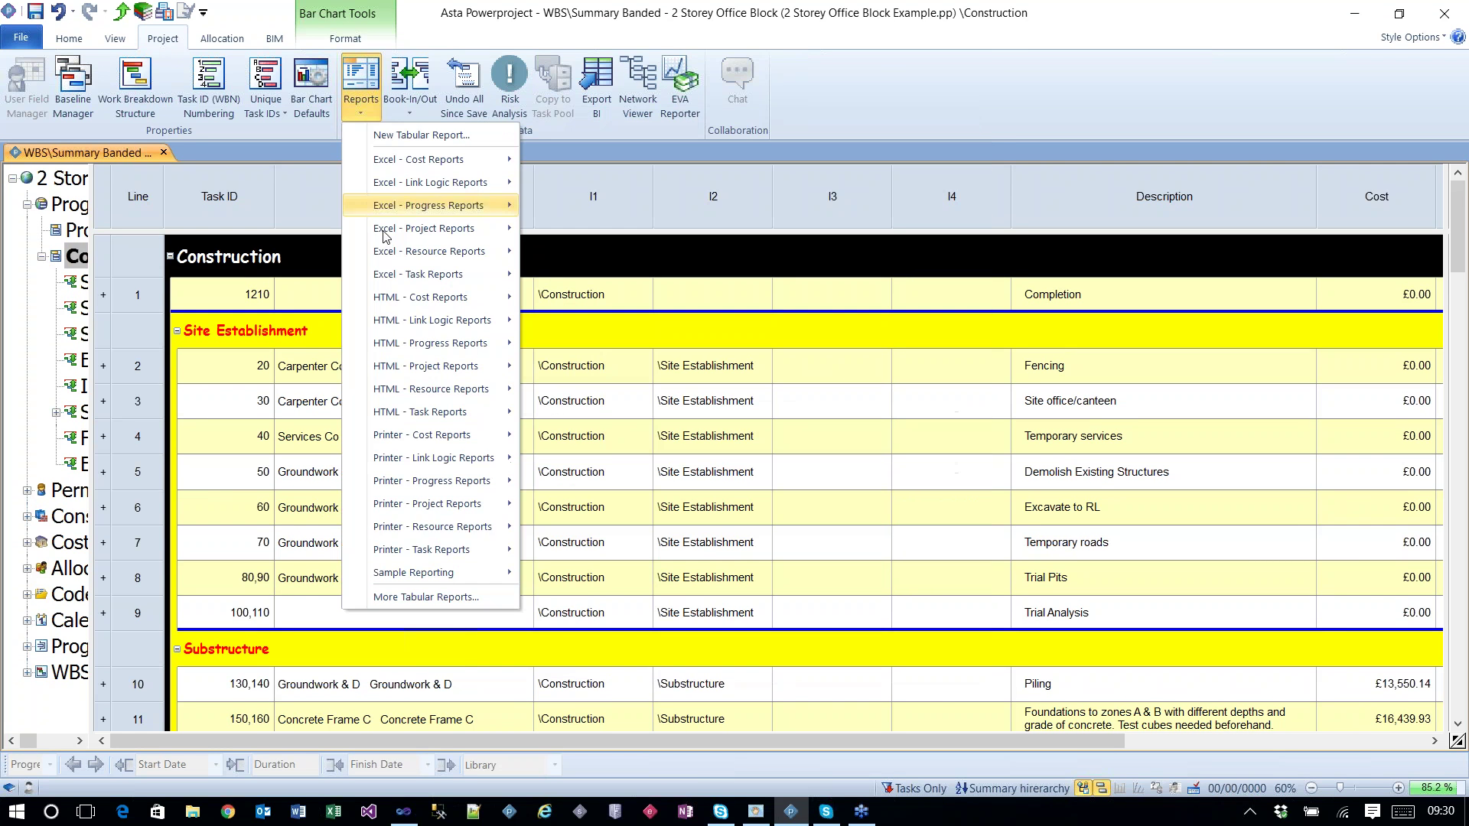
pyautogui.click(760, 394)
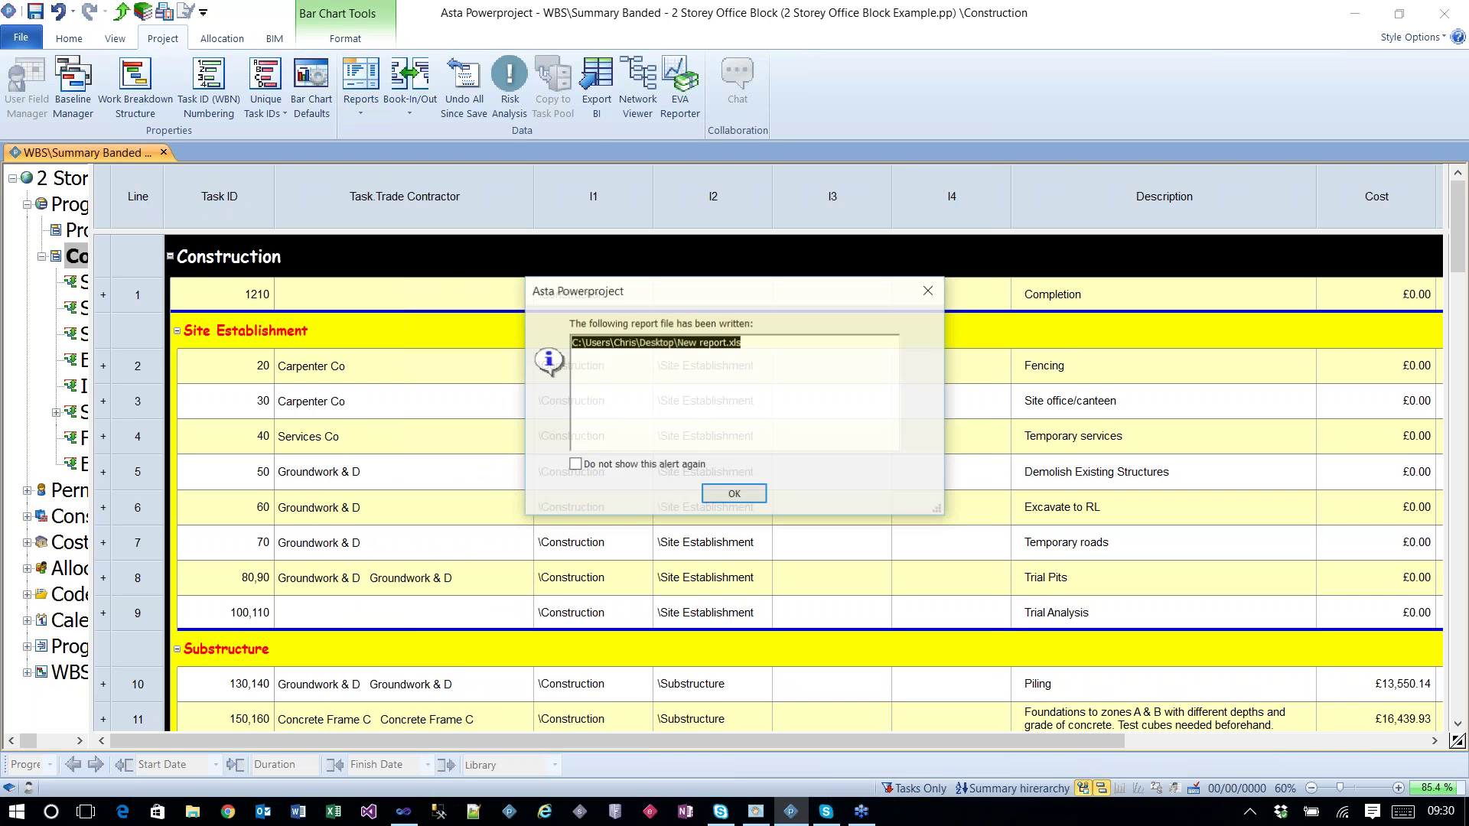
pyautogui.press('Return')
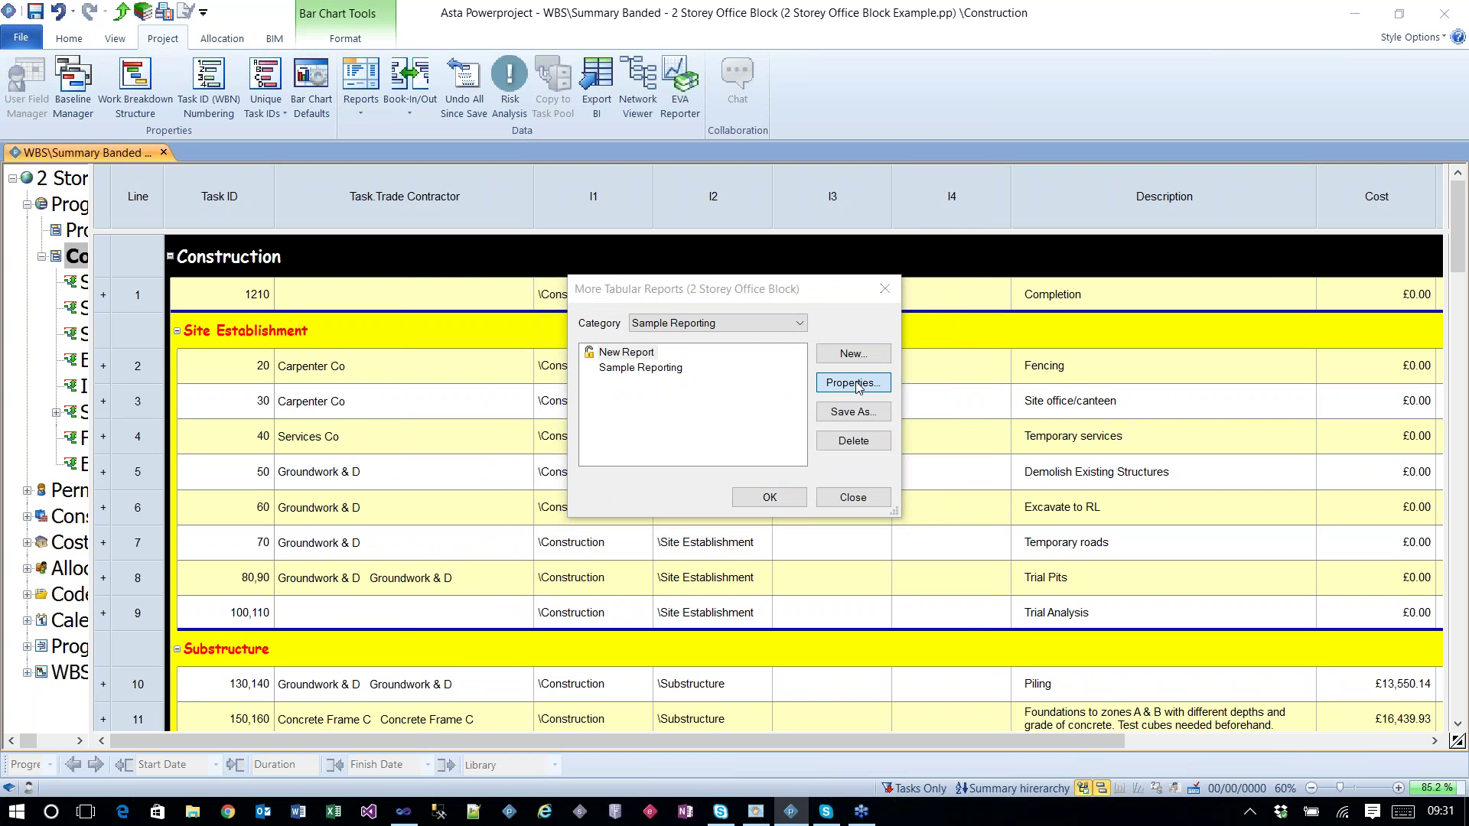
# Step: Review the Excel output and template file settings of New Report, then leave the New report1 workbook and return to Powerproject
pyautogui.click(855, 384)
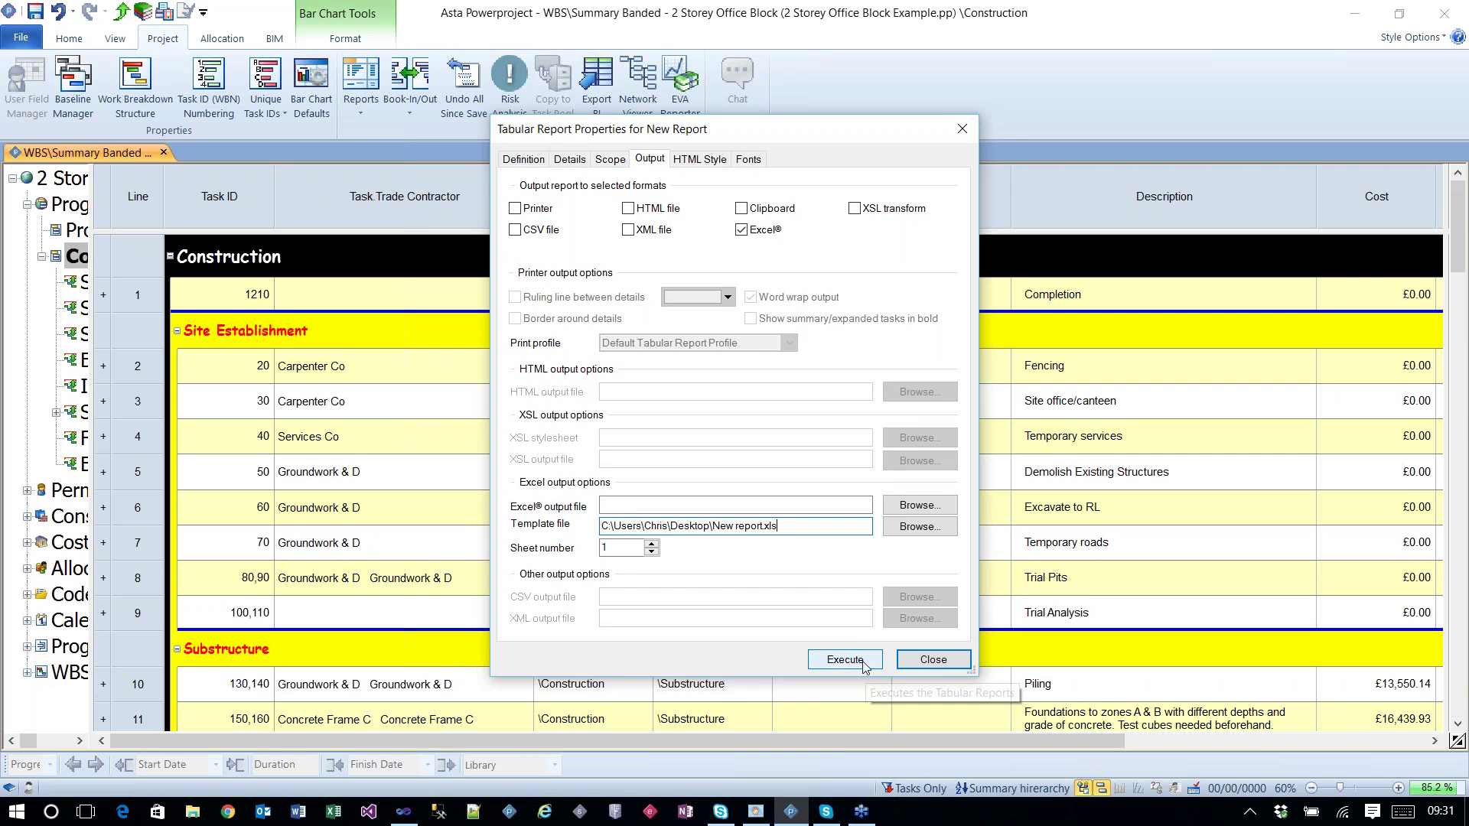
pyautogui.click(913, 664)
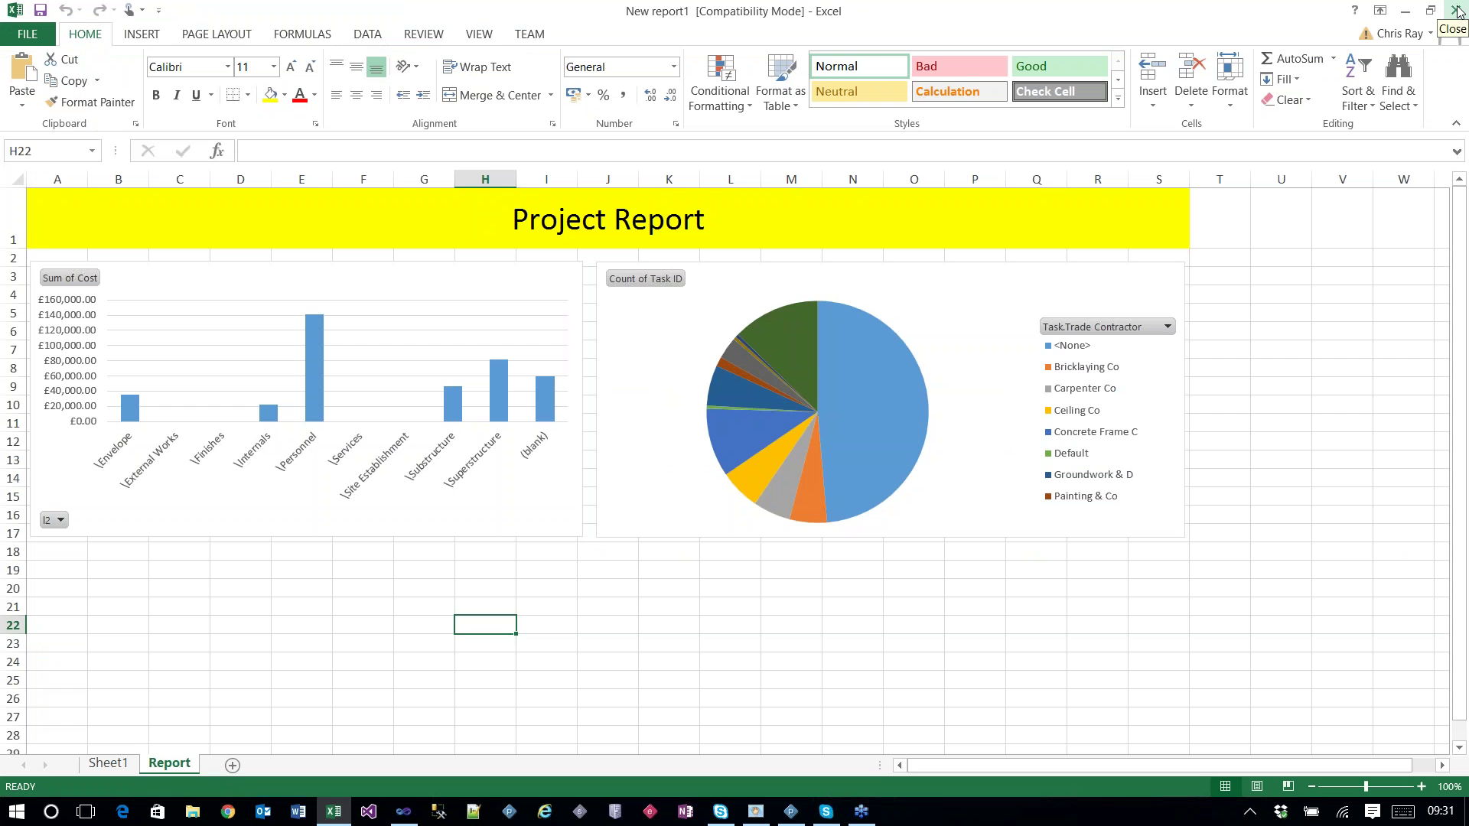
pyautogui.click(1407, 11)
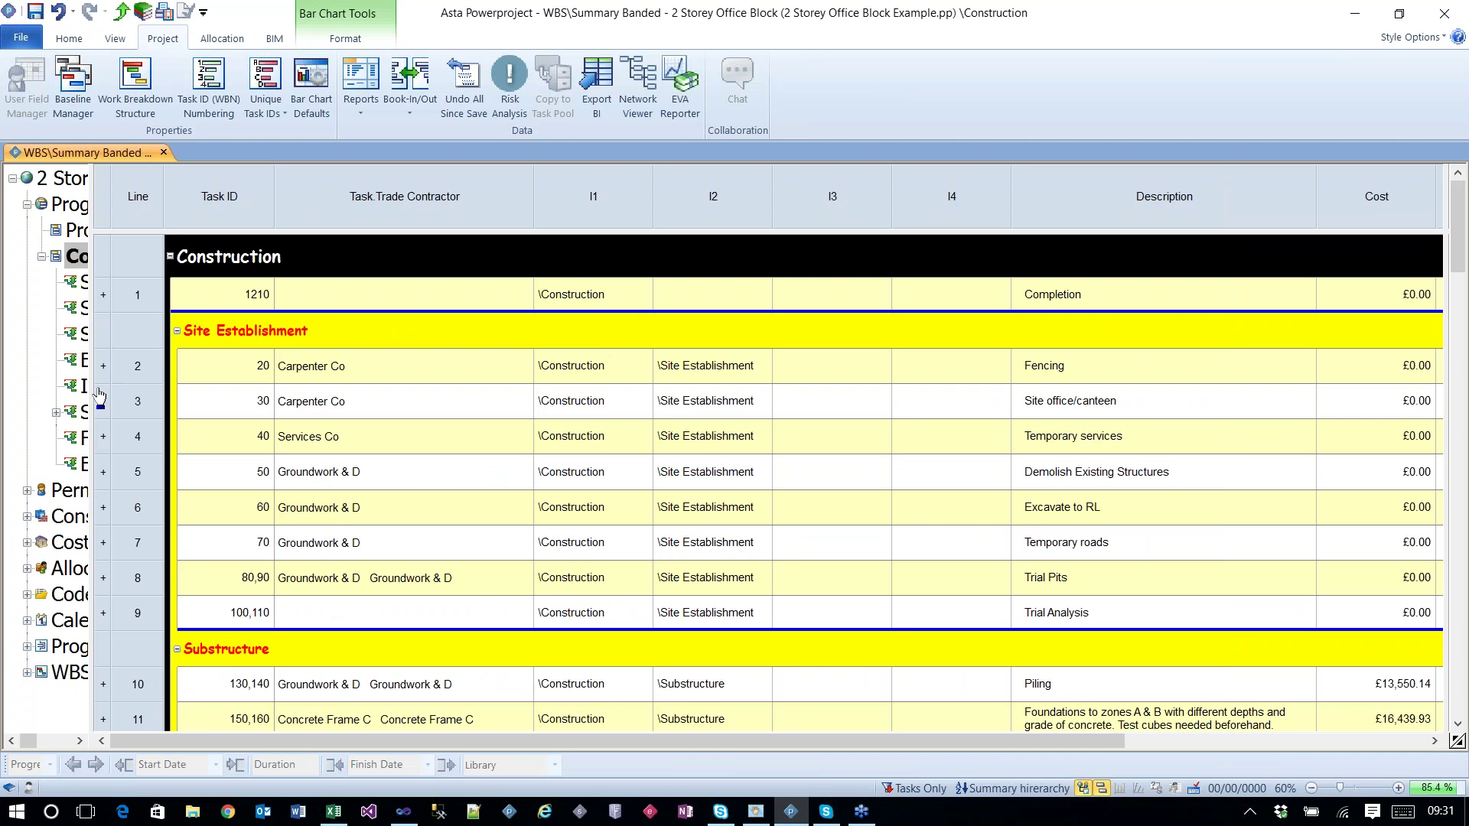
# Step: Widen the project tree so the full names fit, and close the 2 Storey Office Block project
pyautogui.moveTo(93, 390); pyautogui.dragTo(333, 381)
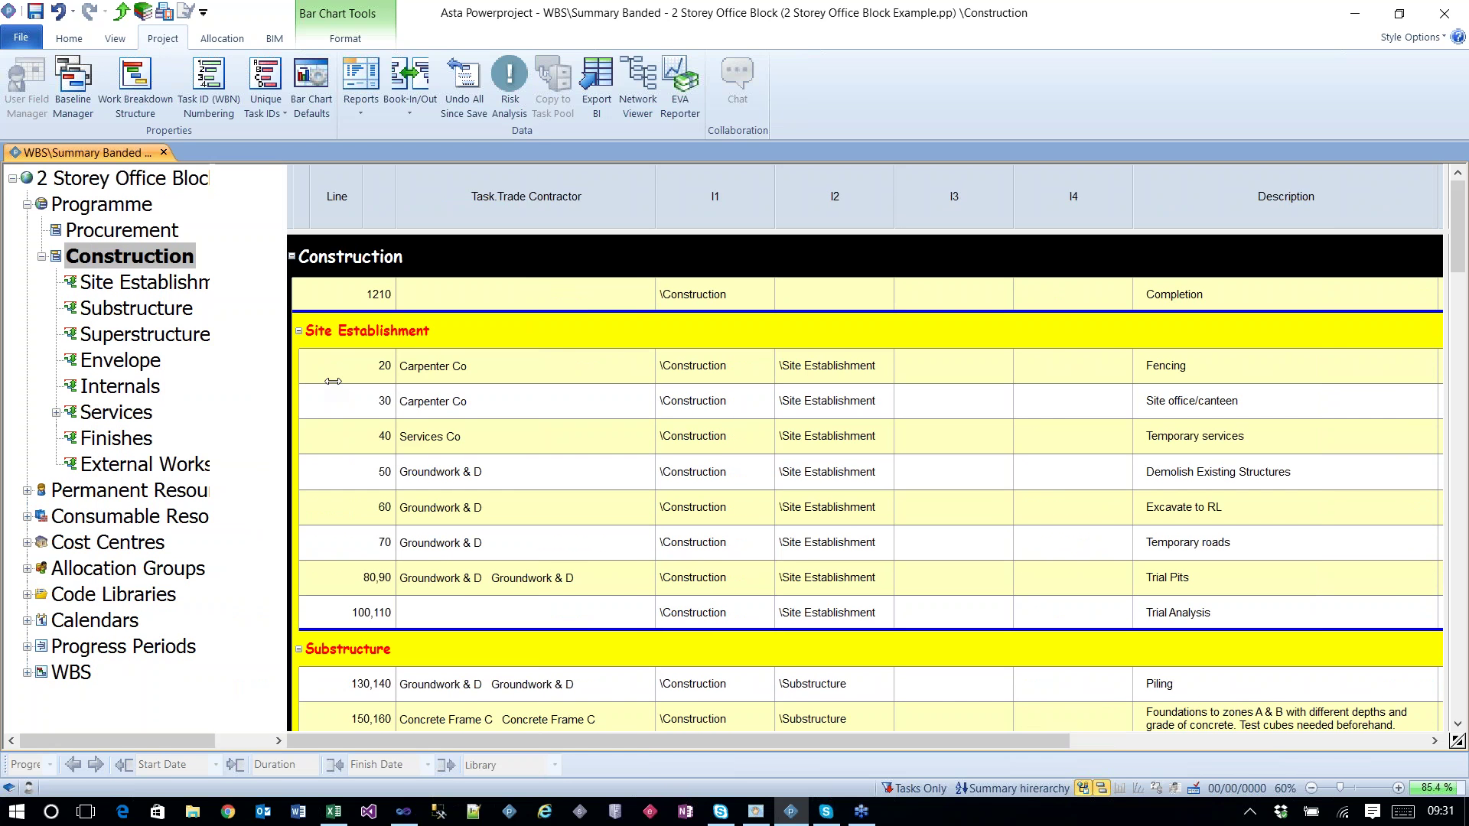
pyautogui.moveTo(333, 382); pyautogui.dragTo(253, 368)
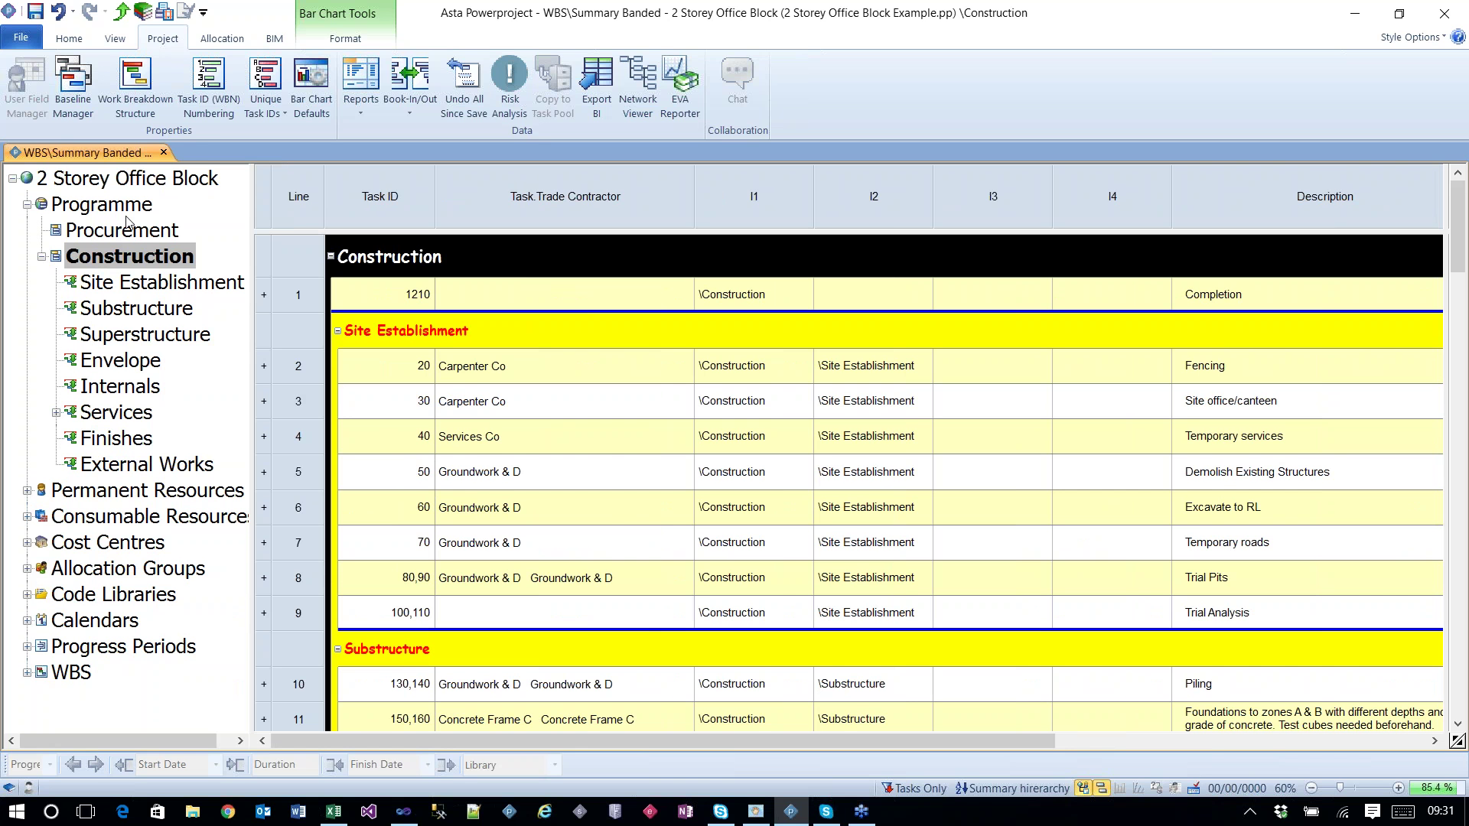
pyautogui.hotkey('alt', 'f')
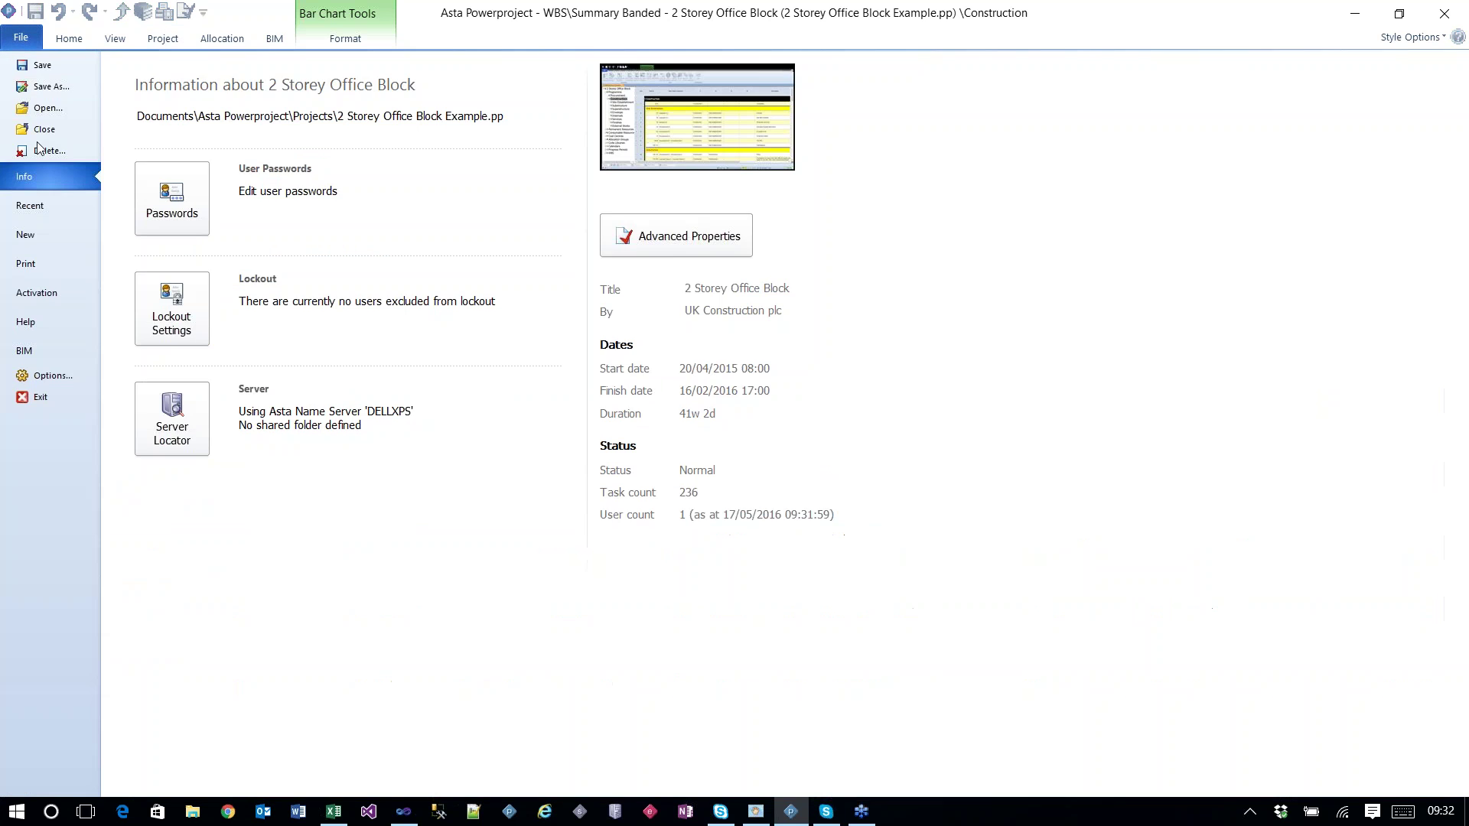
pyautogui.click(42, 130)
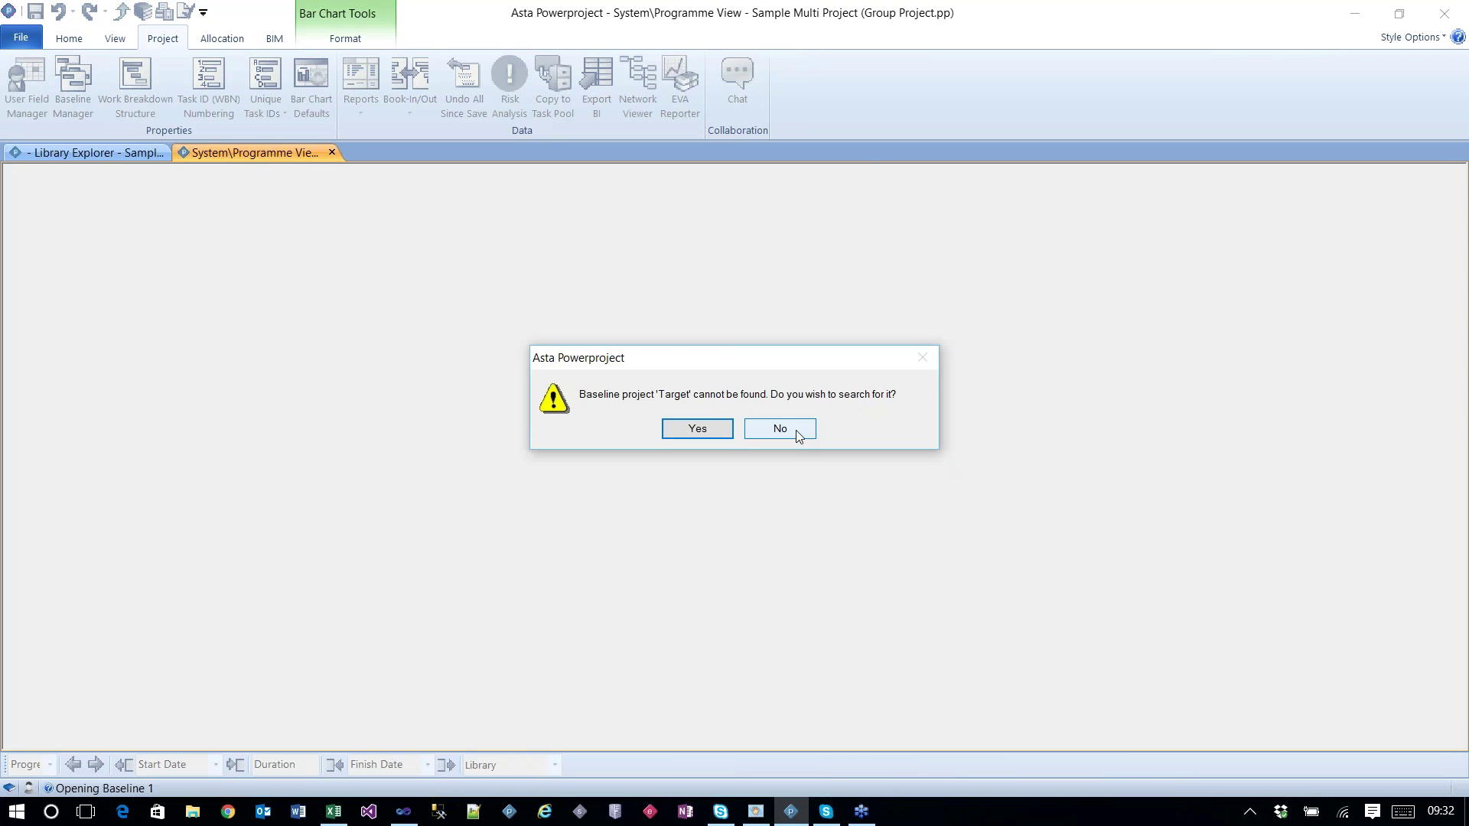
# Step: Open the Sample Multi Project without searching for its Target baseline, view Project 1, and return to the Programme level
pyautogui.click(780, 428)
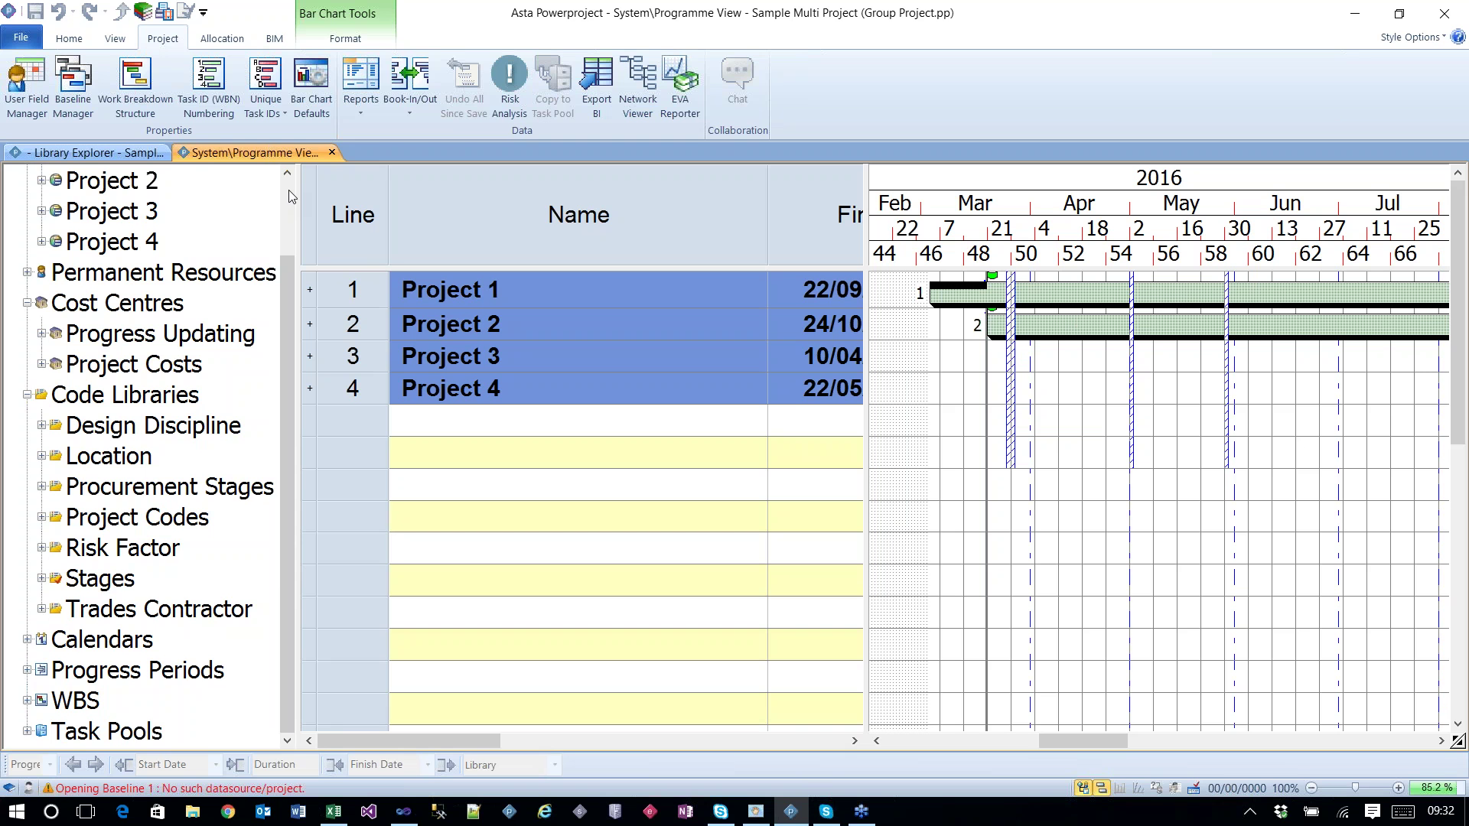
pyautogui.scroll(1, 119, 244)
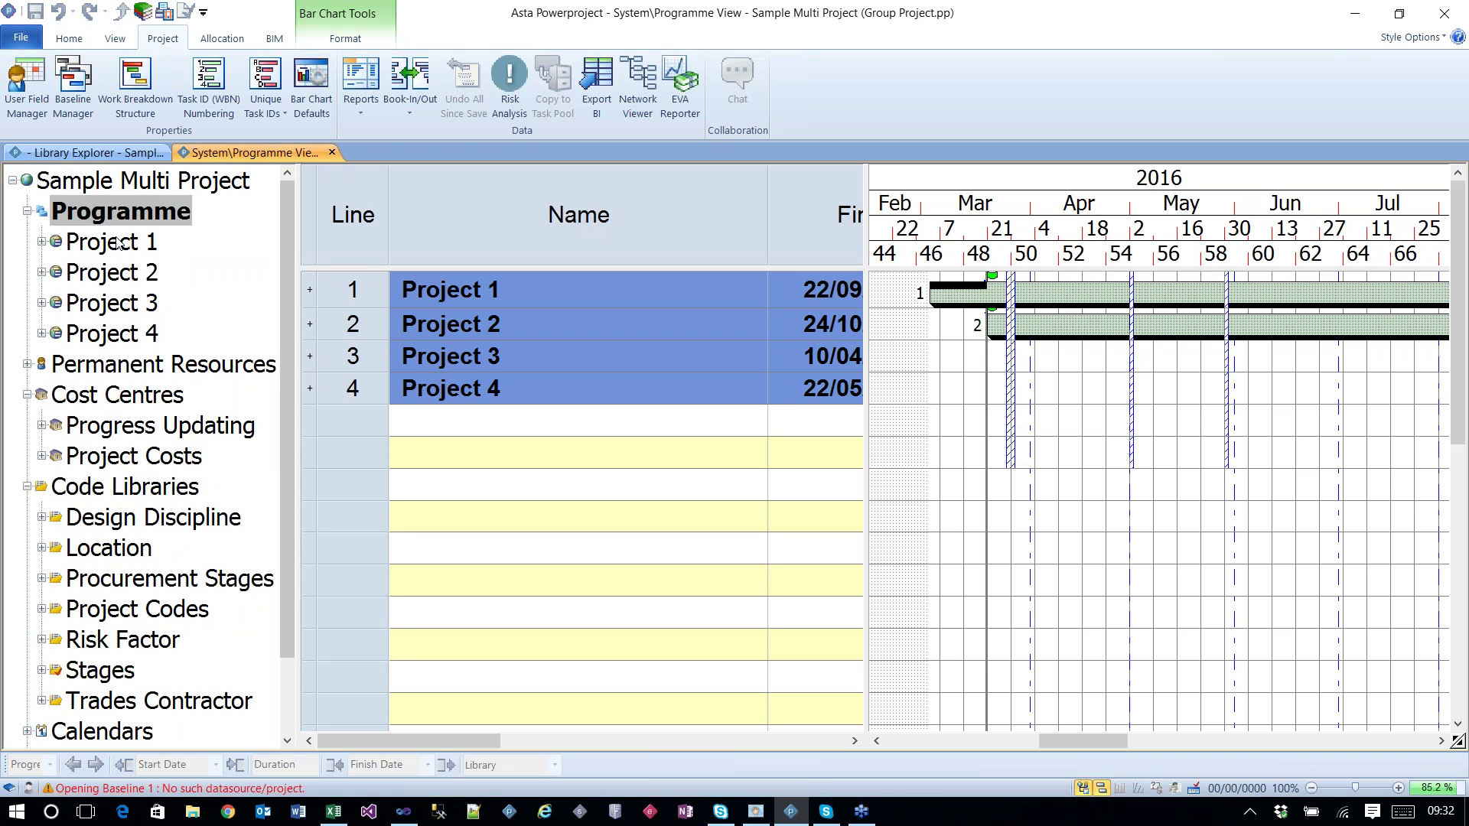
pyautogui.click(118, 244)
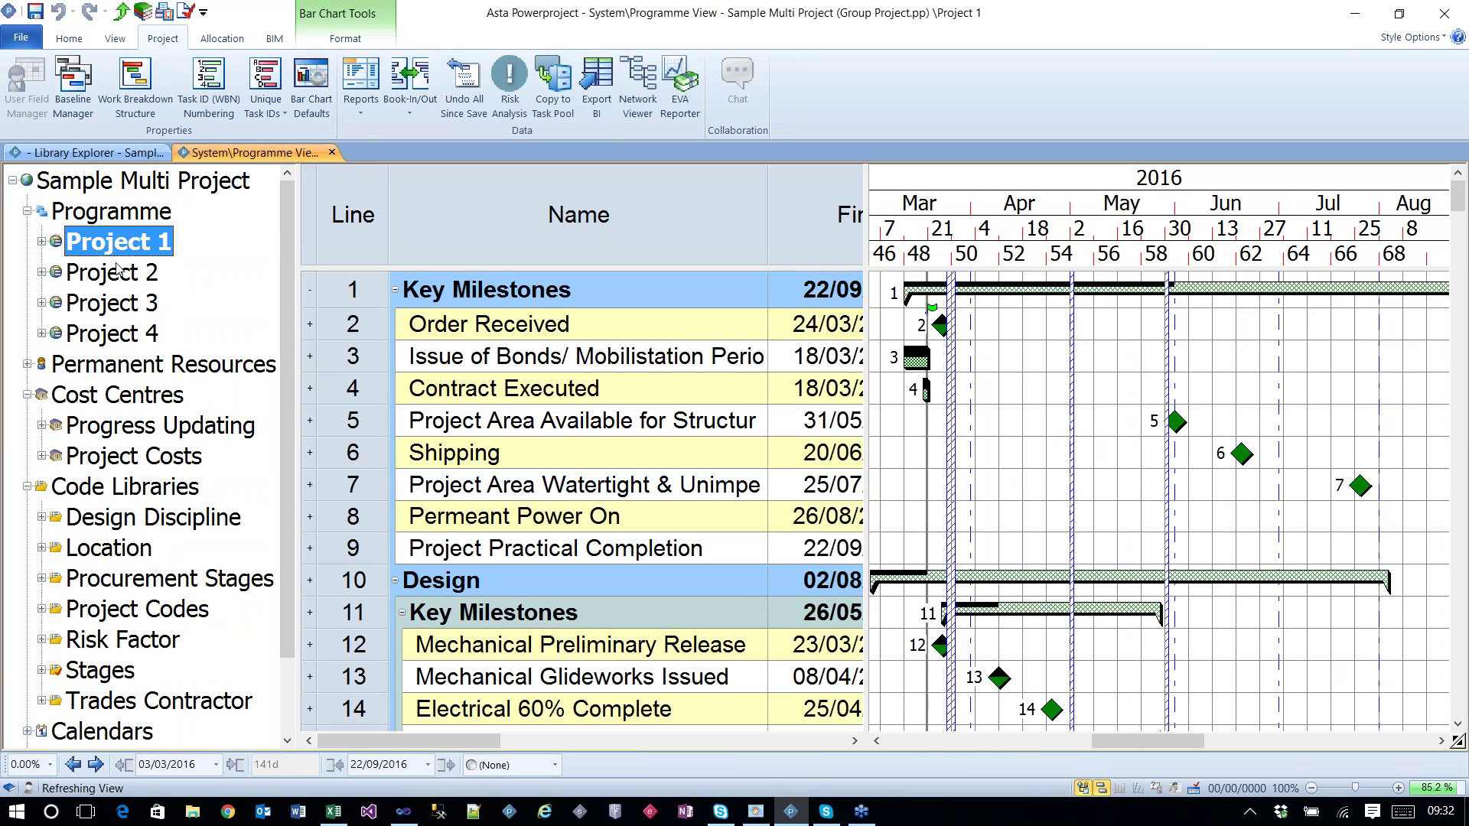
pyautogui.click(121, 211)
# Step: Run the Project Dashboard example report and show its Projects Dashboard sheet in a maximized Excel window
pyautogui.click(360, 84)
pyautogui.moveTo(460, 159)
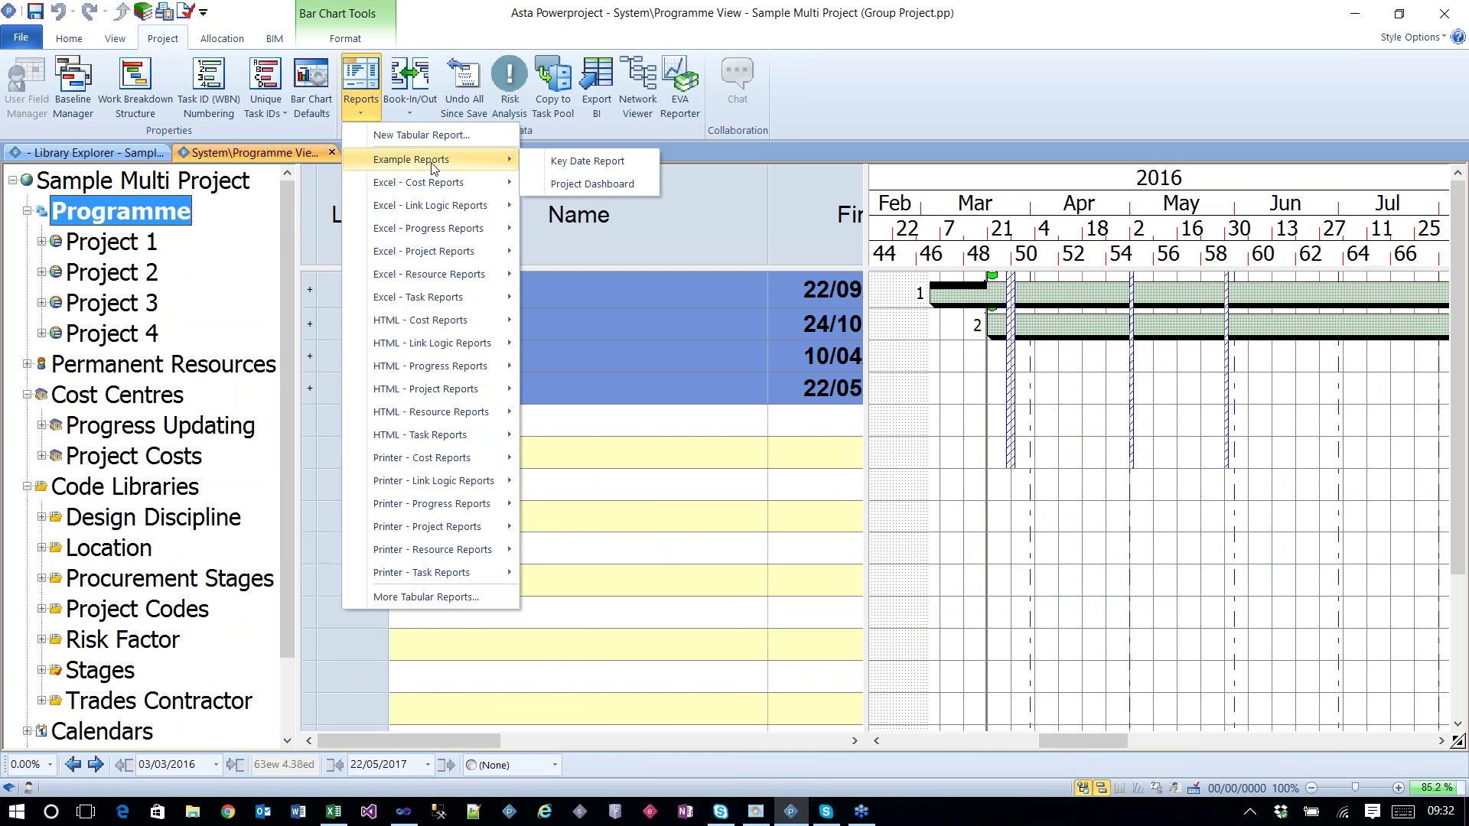
pyautogui.click(584, 187)
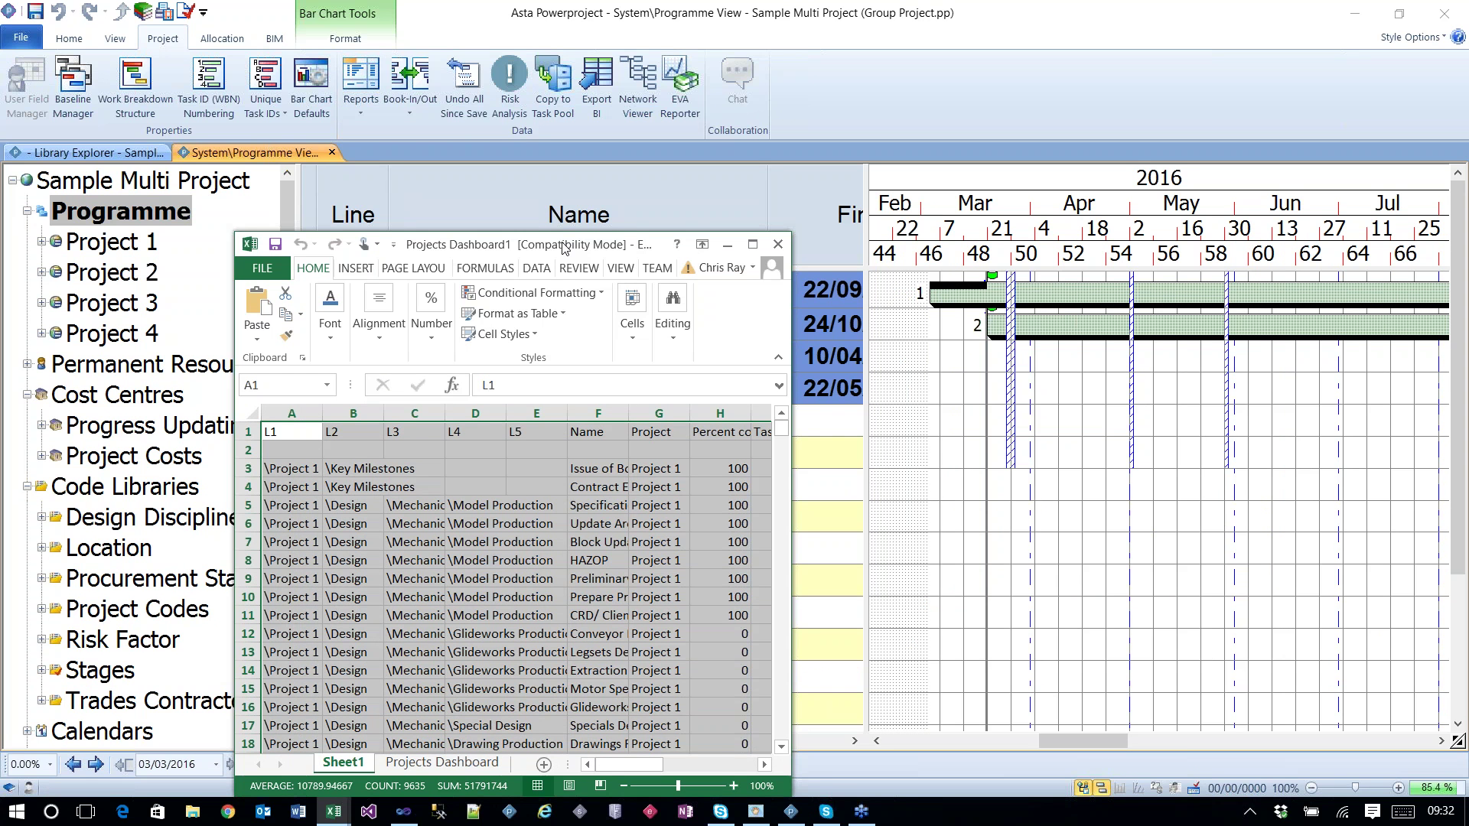
pyautogui.doubleClick(563, 246)
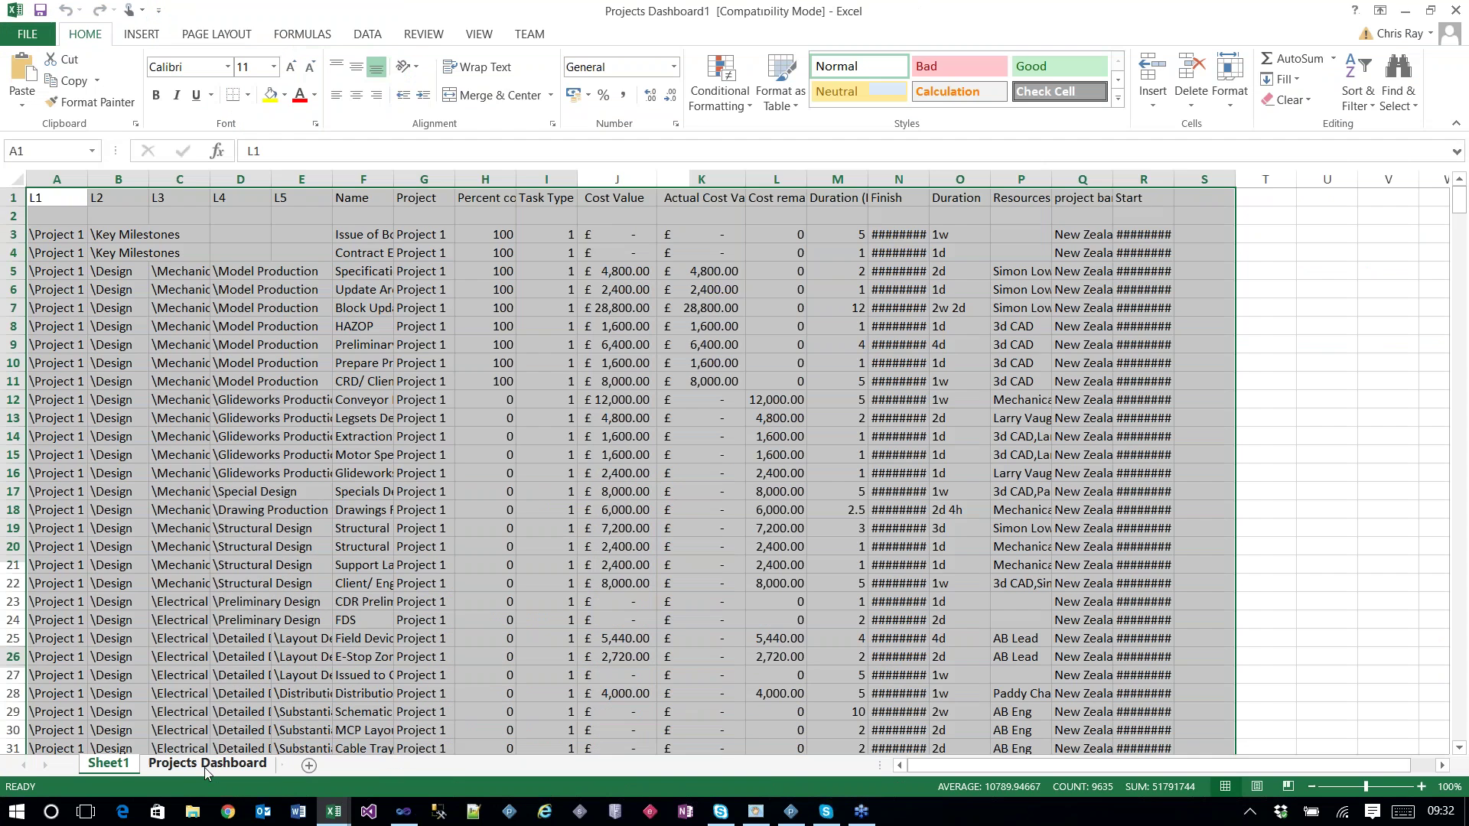
pyautogui.click(205, 763)
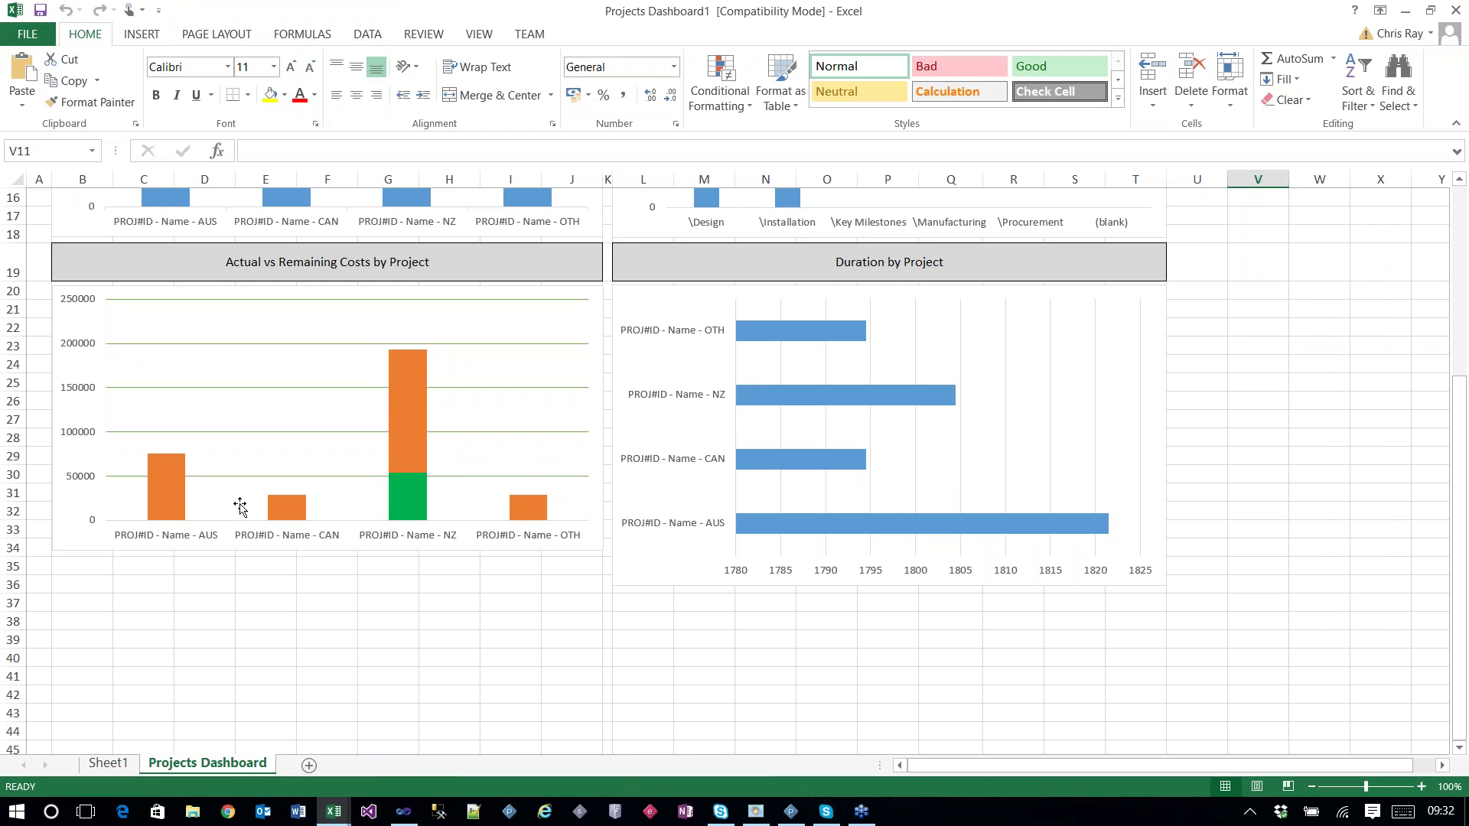
# Step: Refresh all the data behind the All Projects - Dashboard charts
pyautogui.scroll(3, 240, 508)
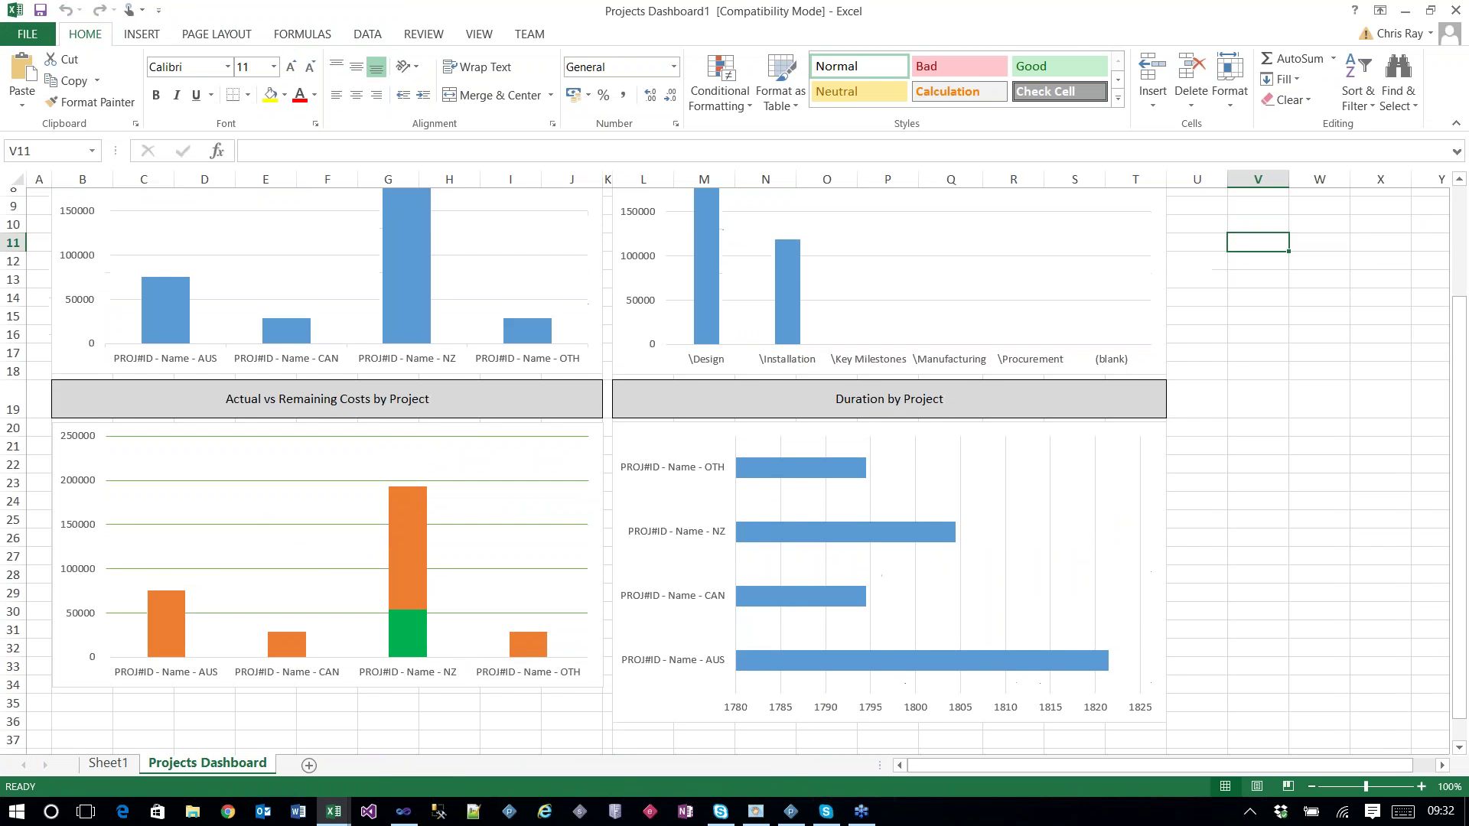
pyautogui.scroll(3, 444, 597)
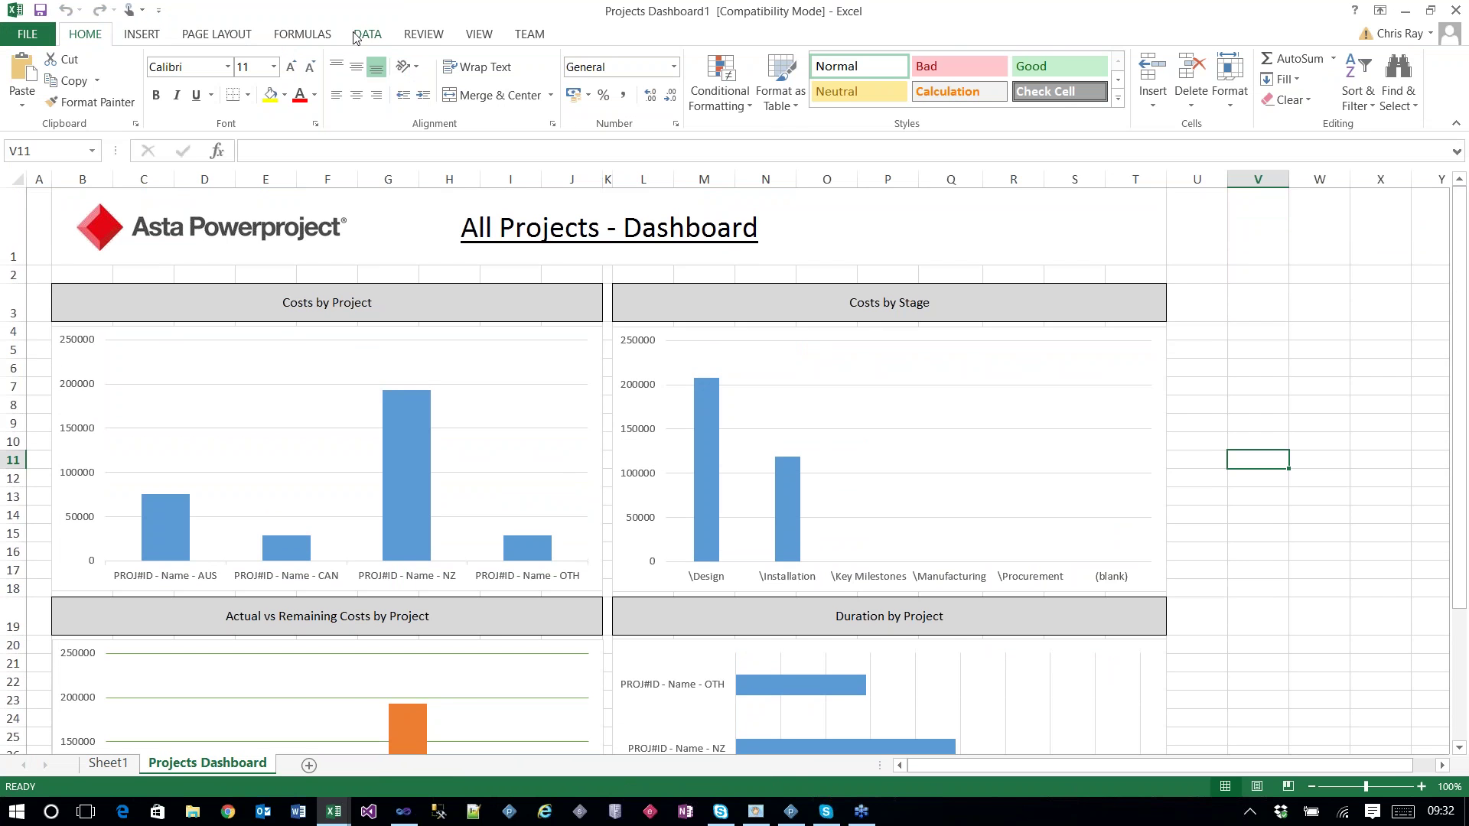
pyautogui.click(368, 34)
pyautogui.click(278, 80)
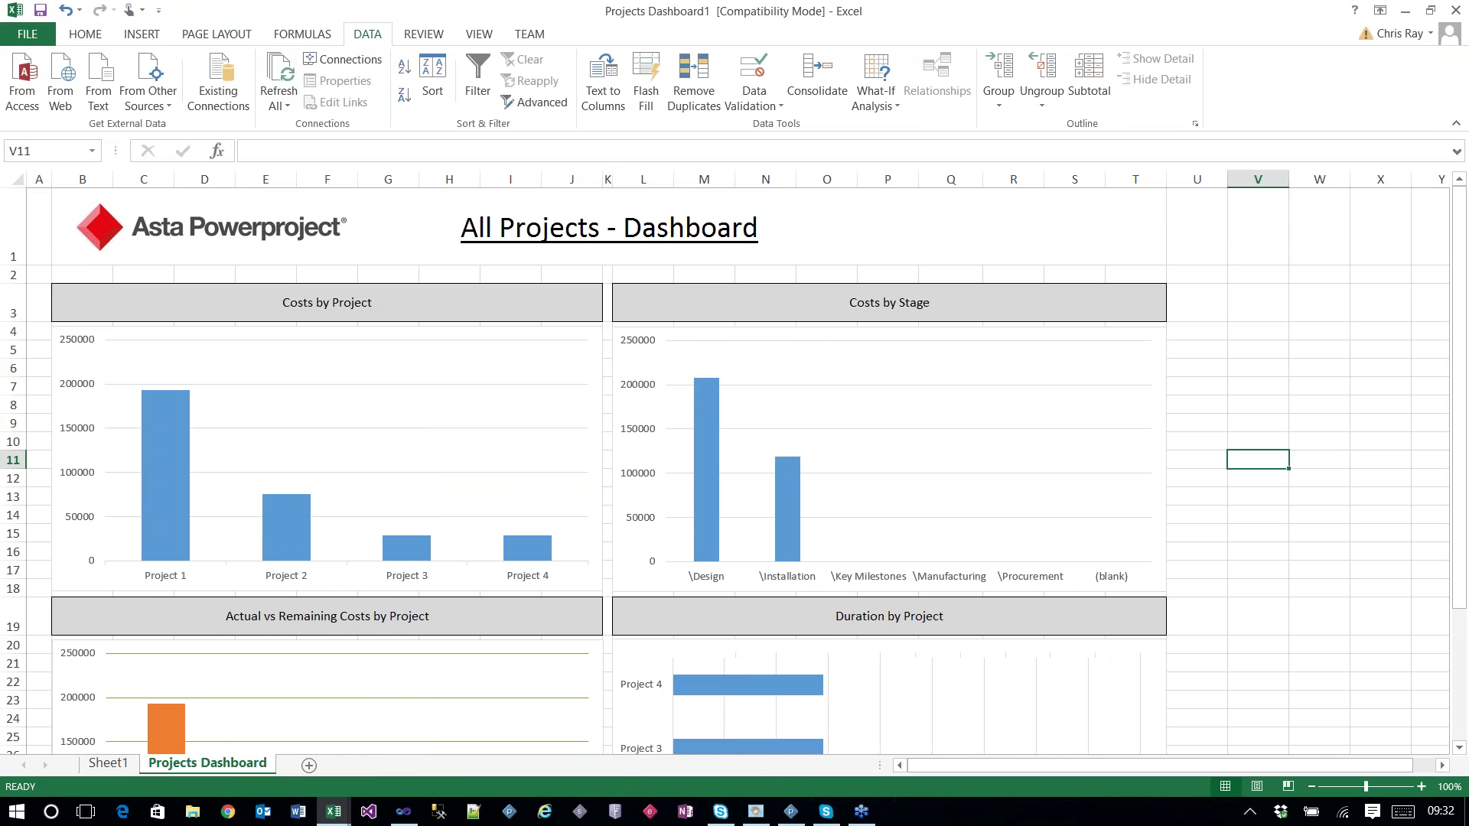
# Step: Review the refreshed cost, stage and duration charts, and close the dashboard workbook and Excel
pyautogui.scroll(-2, 727, 459)
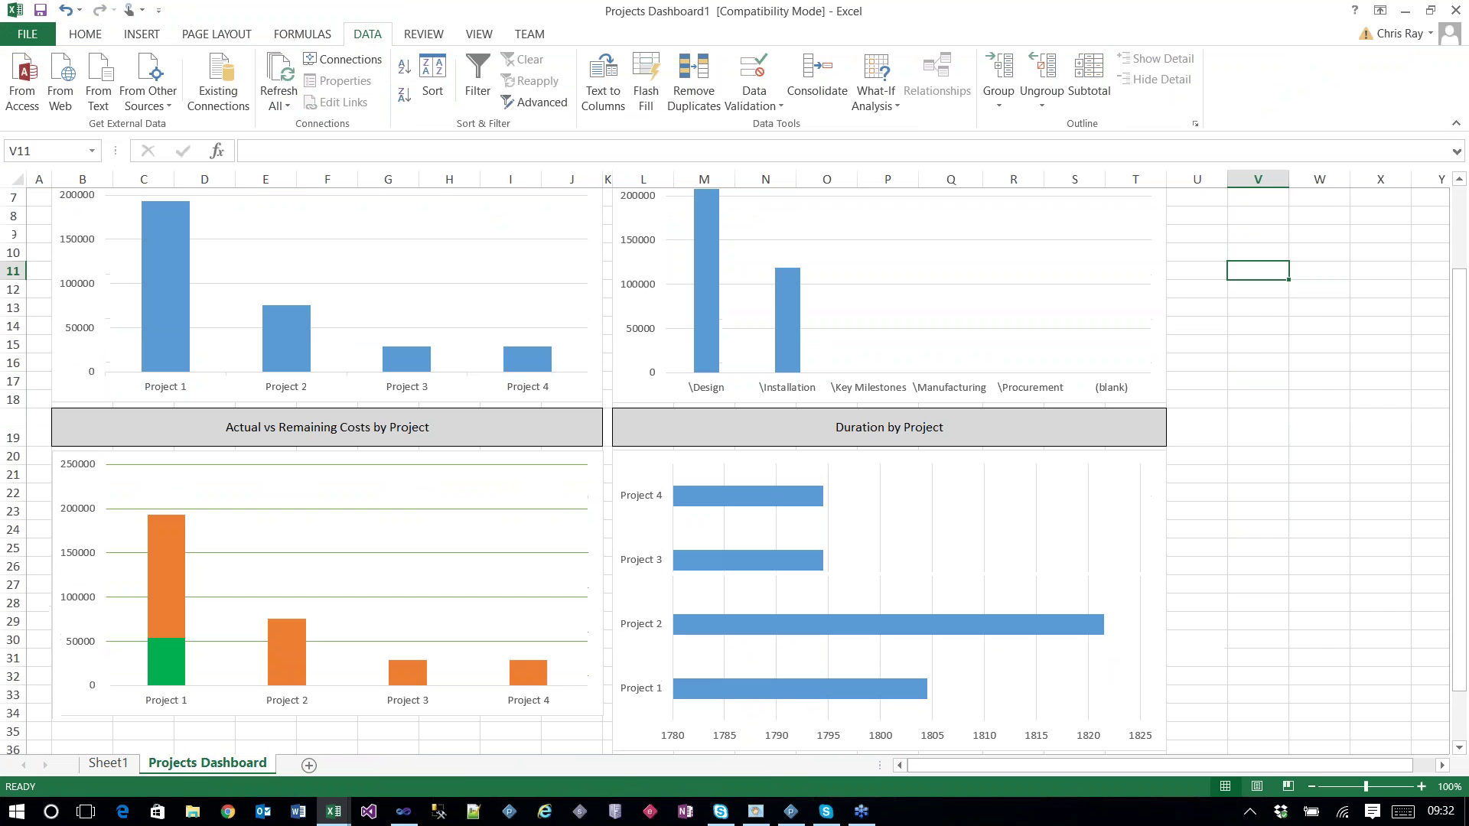
pyautogui.scroll(1, 824, 406)
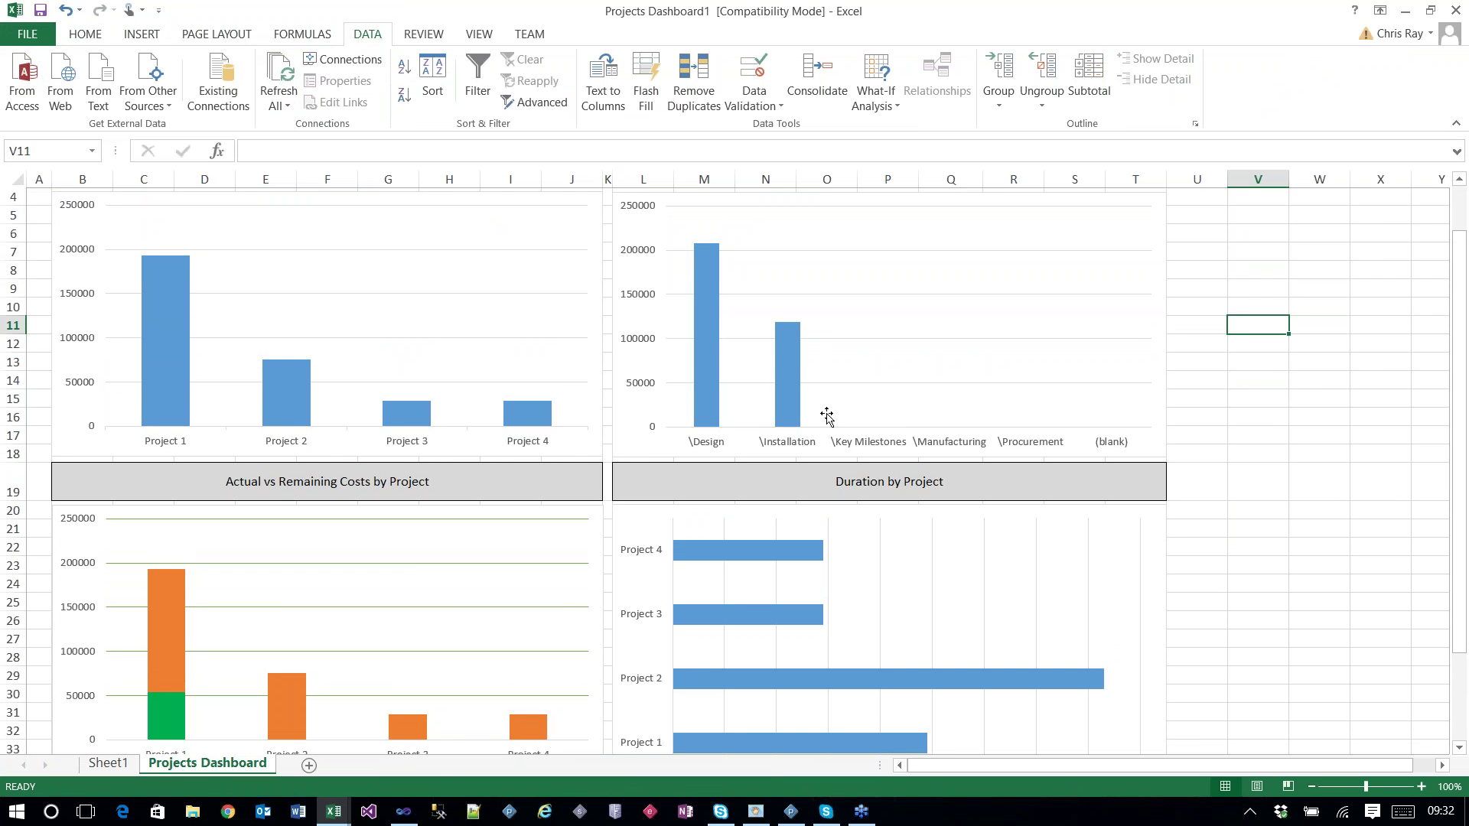
pyautogui.scroll(1, 826, 415)
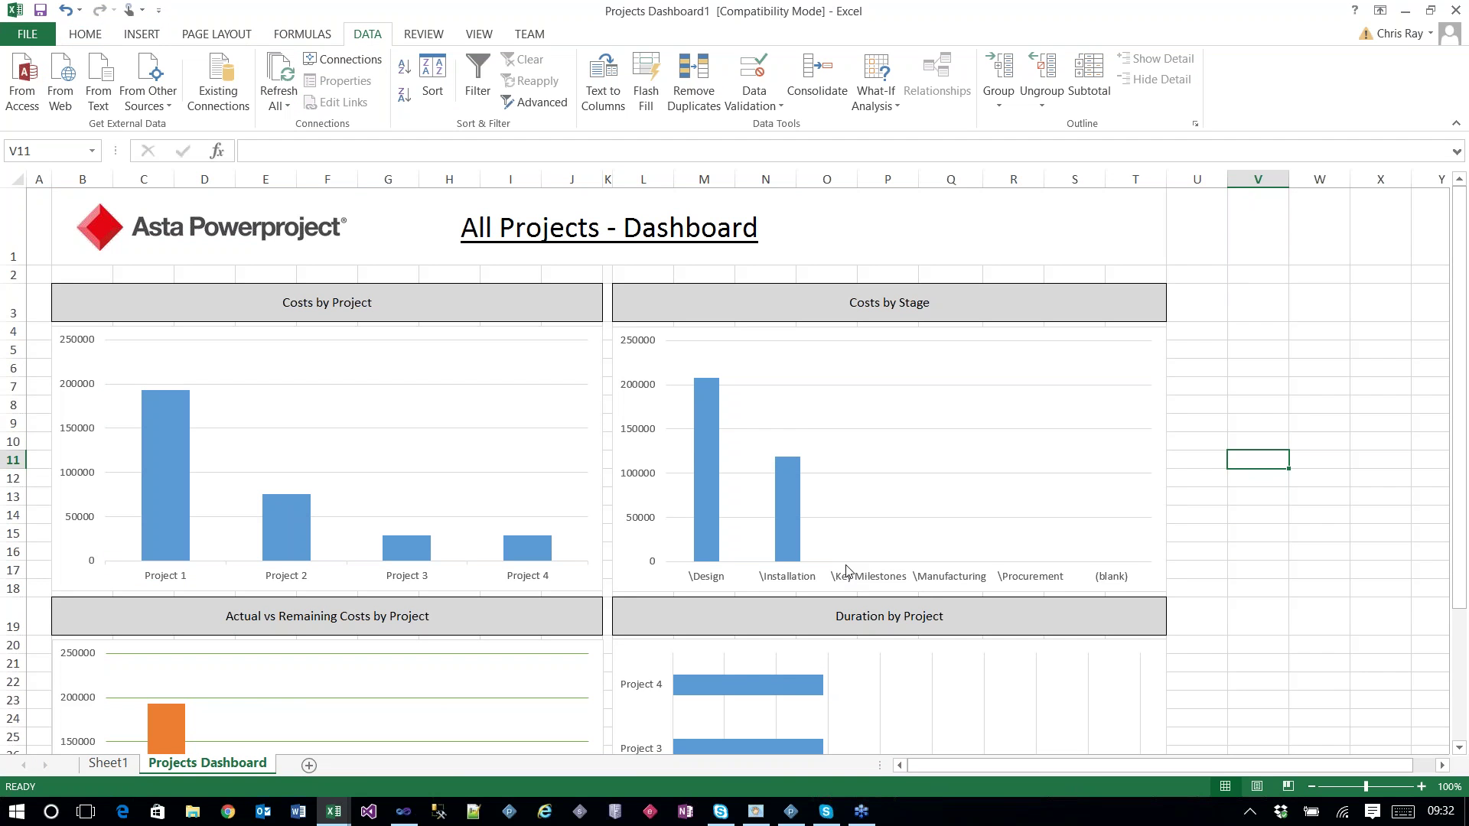
pyautogui.scroll(-1, 847, 571)
pyautogui.click(1456, 10)
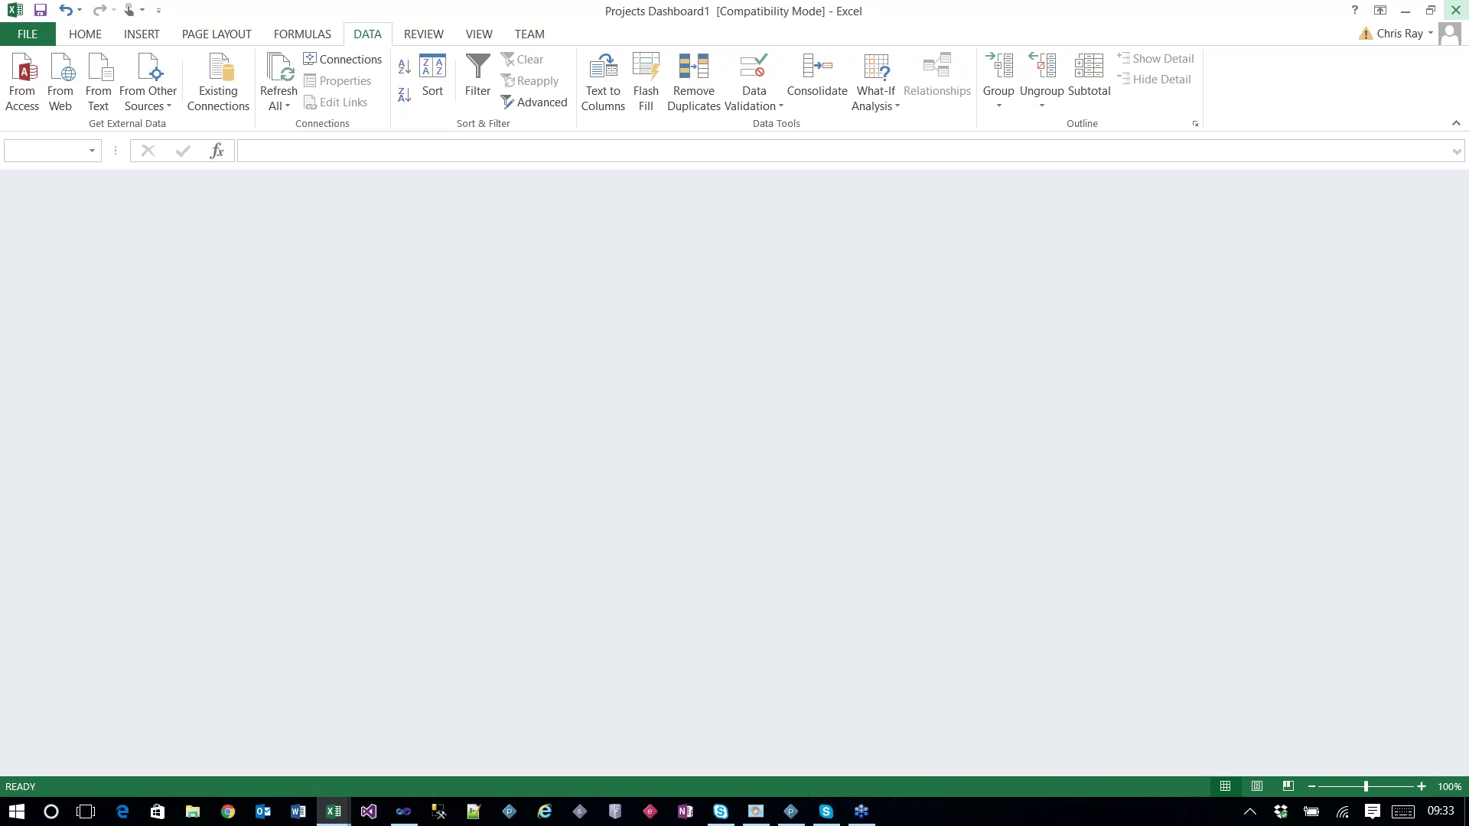
pyautogui.click(1456, 10)
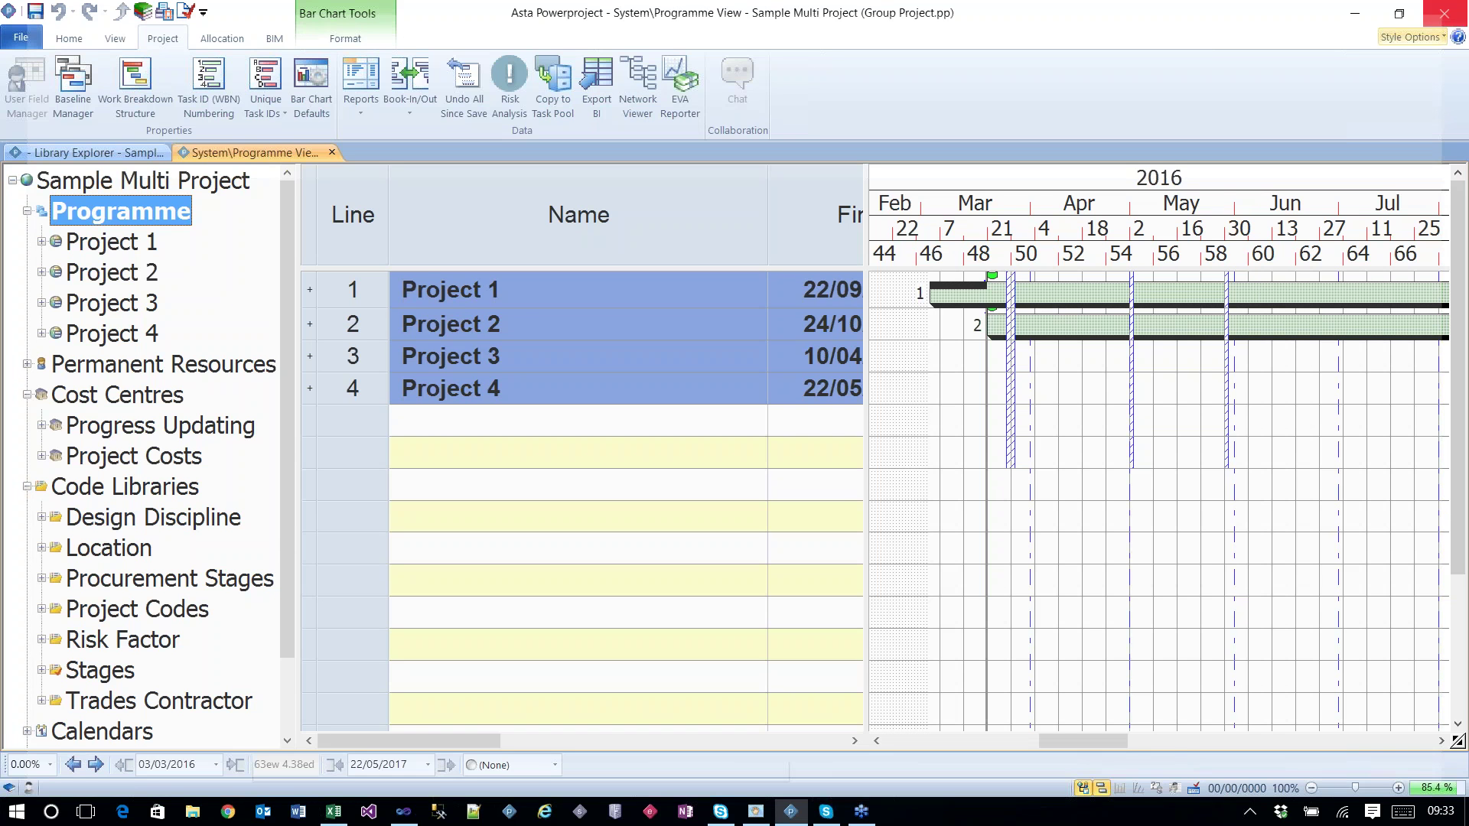
# Step: Run the Key Date Report example report without opening the closed baselines, and maximize its Excel workbook
pyautogui.click(360, 85)
pyautogui.moveTo(429, 159)
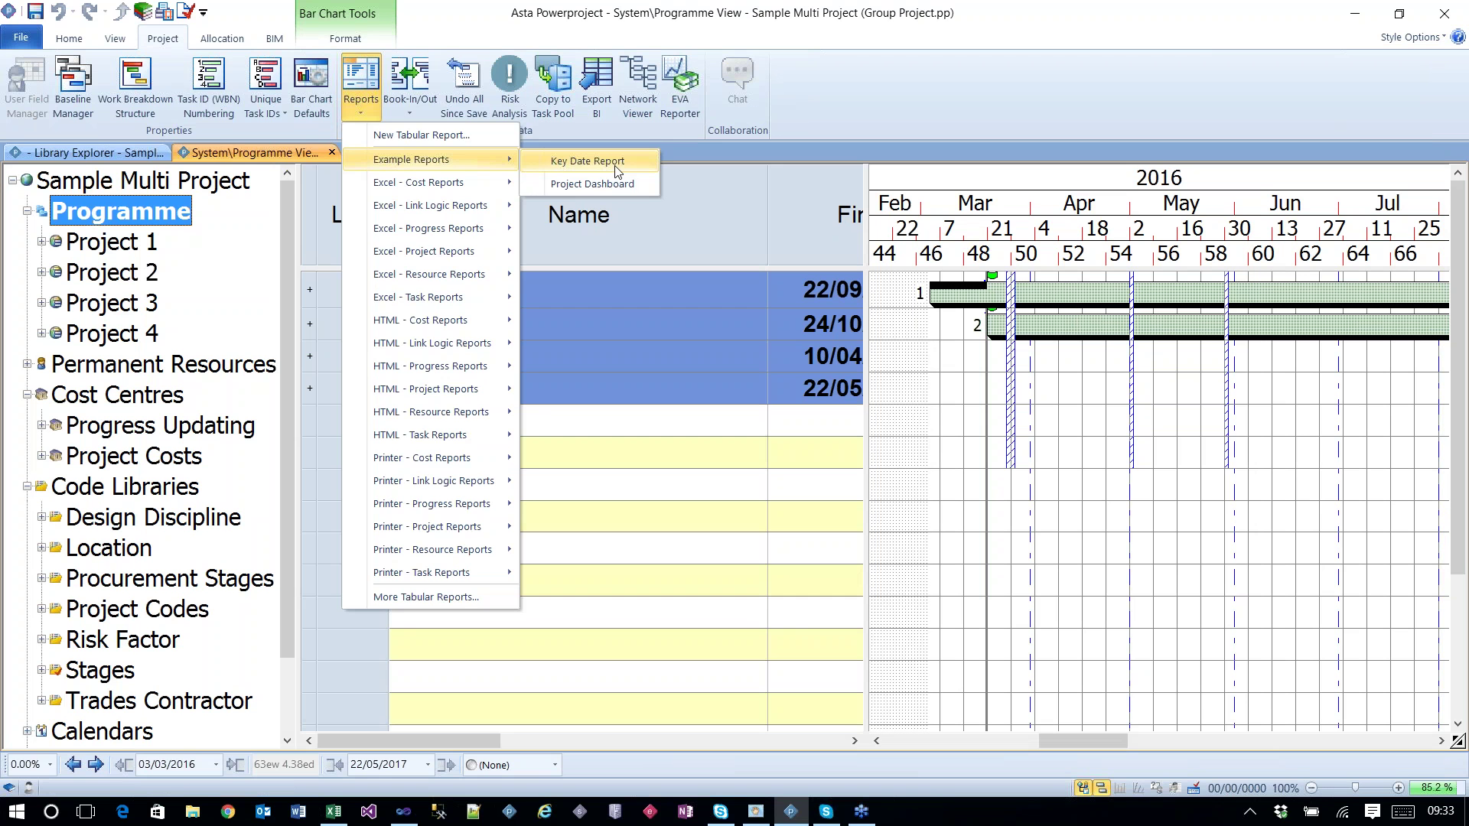
pyautogui.click(617, 162)
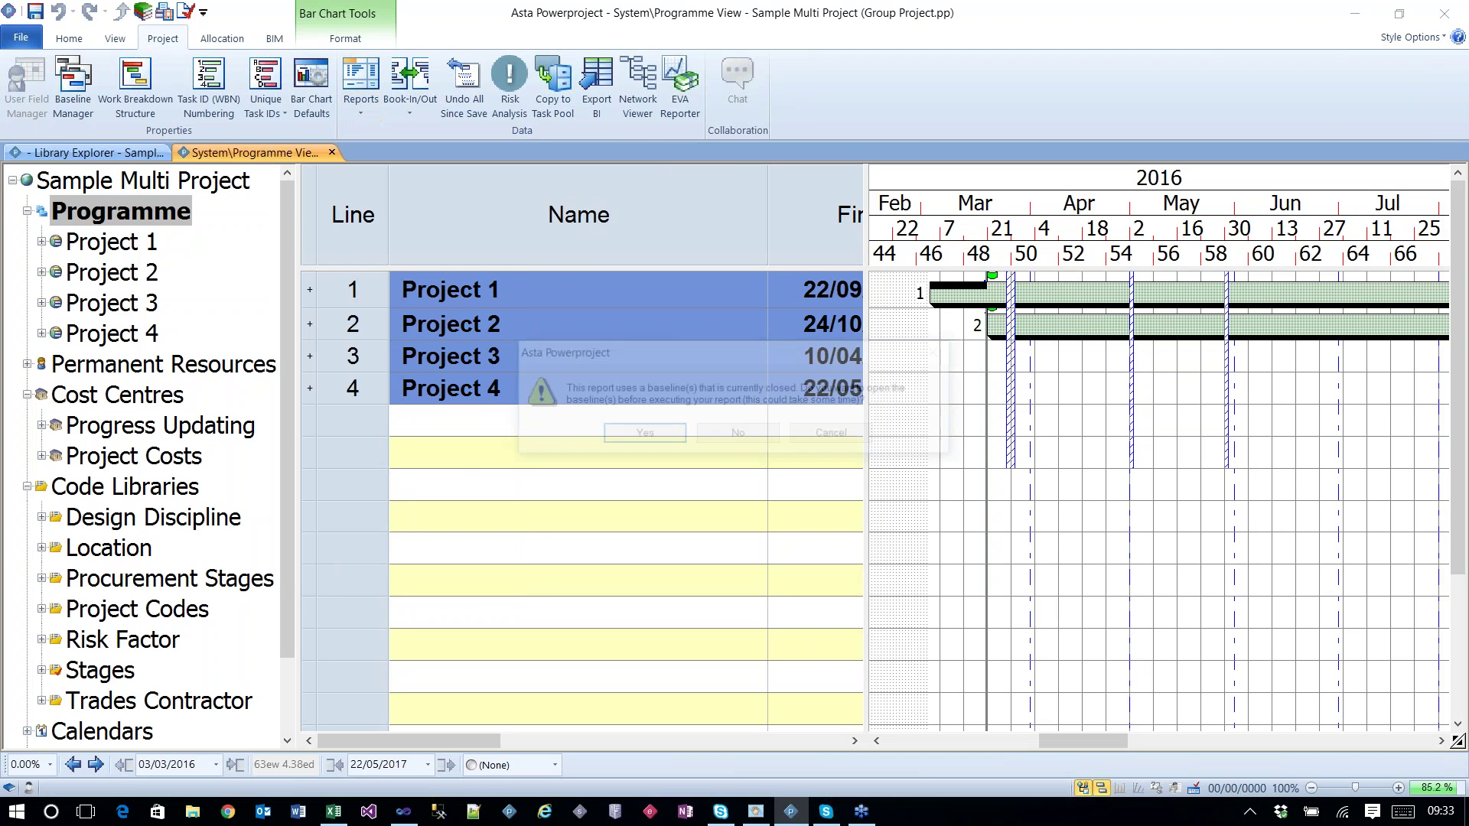
pyautogui.click(727, 437)
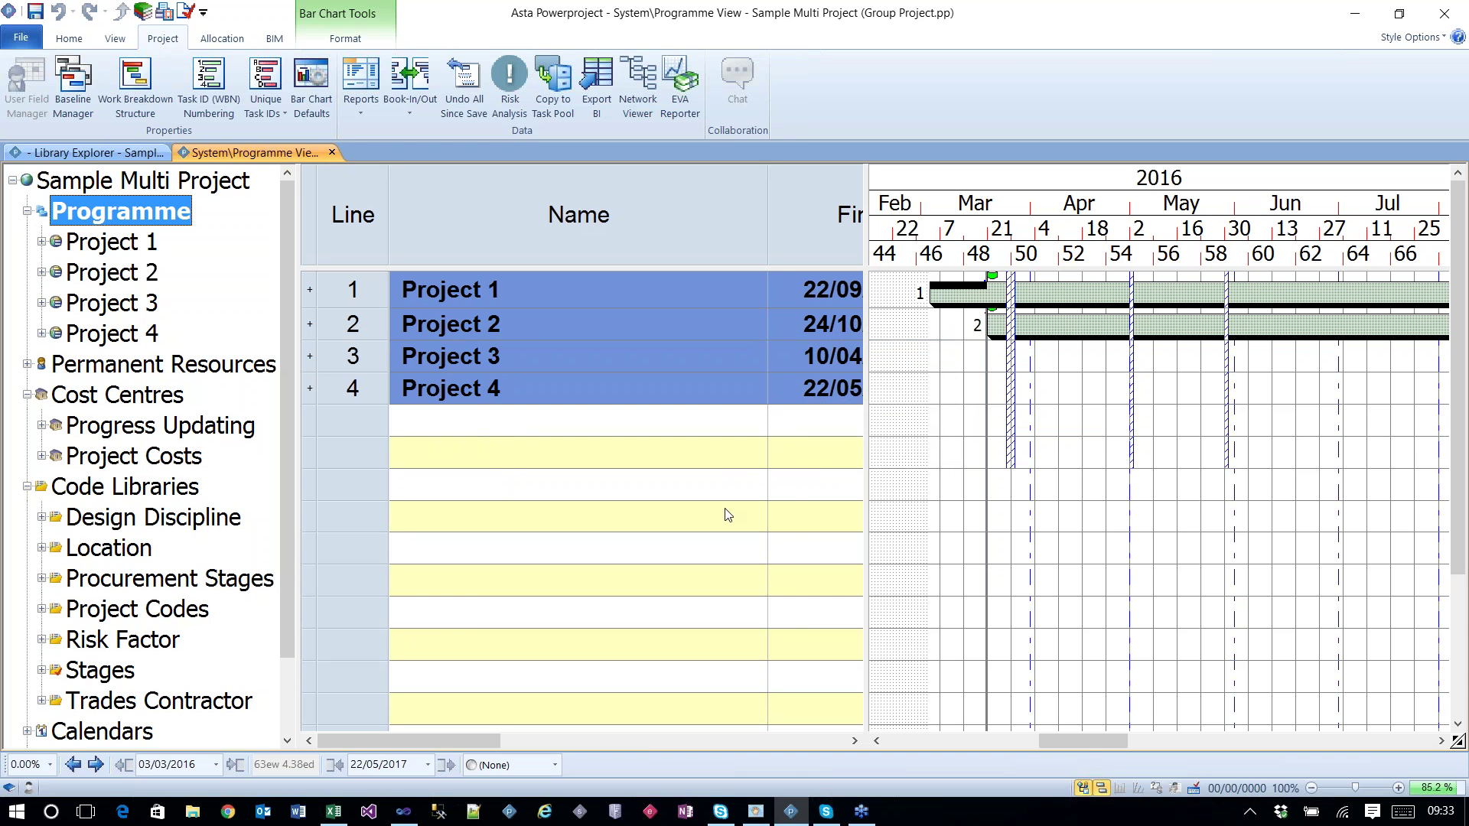
pyautogui.hotkey('alt', 'Tab')
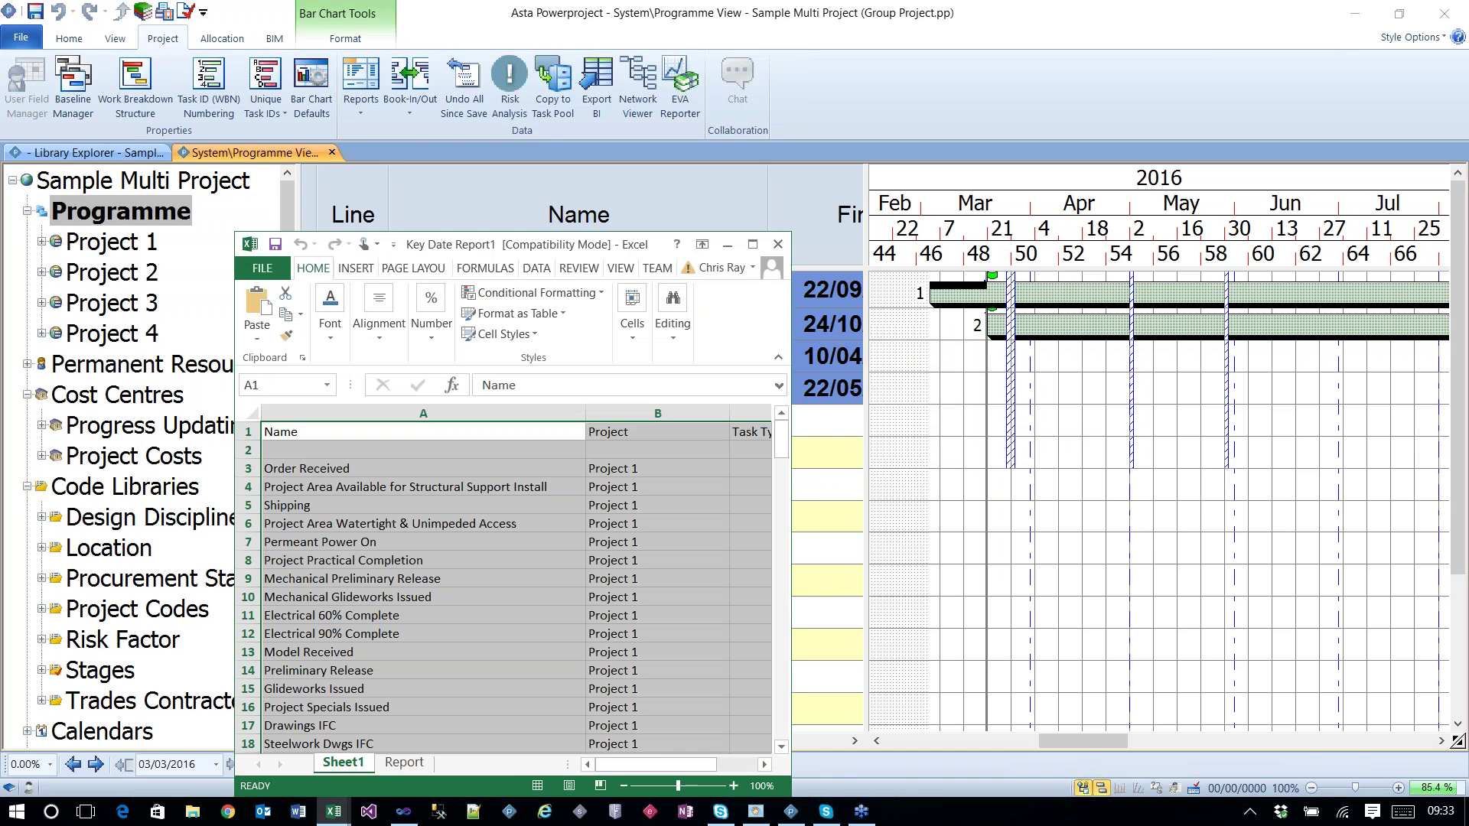
pyautogui.doubleClick(632, 240)
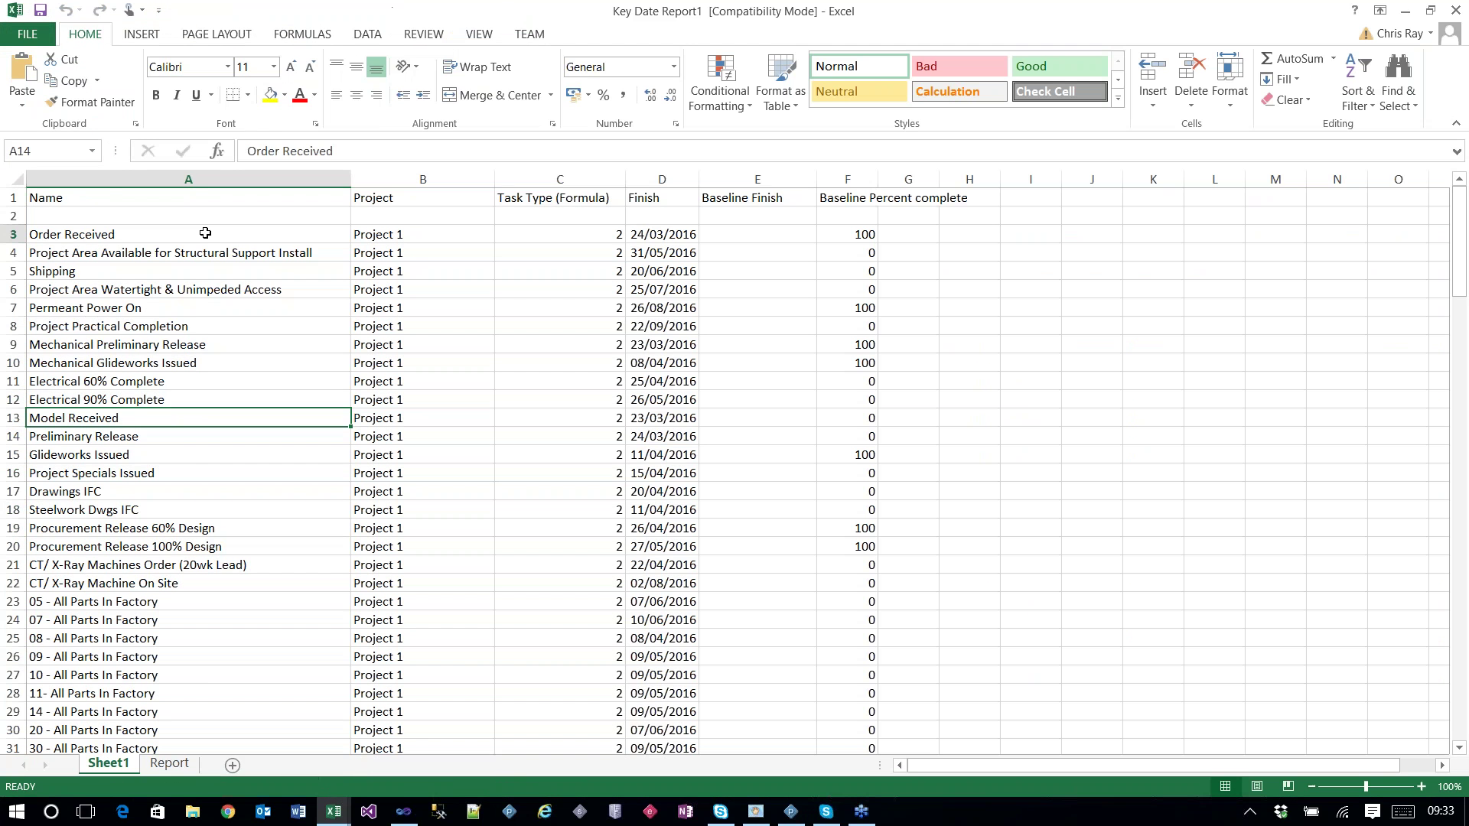
# Step: Look through the exported milestone rows for all projects on Sheet1, from first to last
pyautogui.scroll(-3, 881, 411)
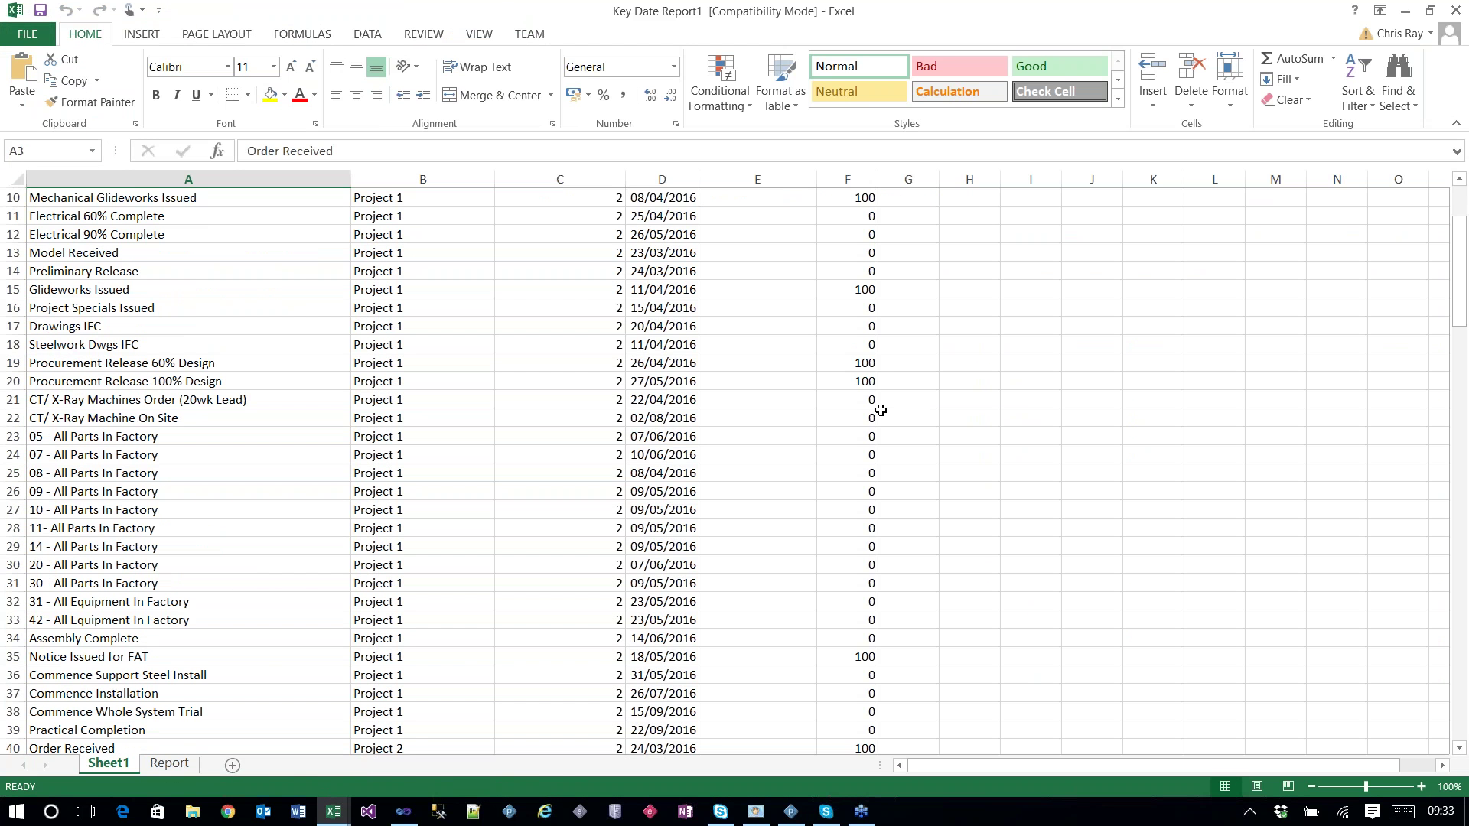
pyautogui.scroll(-2, 881, 411)
pyautogui.scroll(-20, 869, 415)
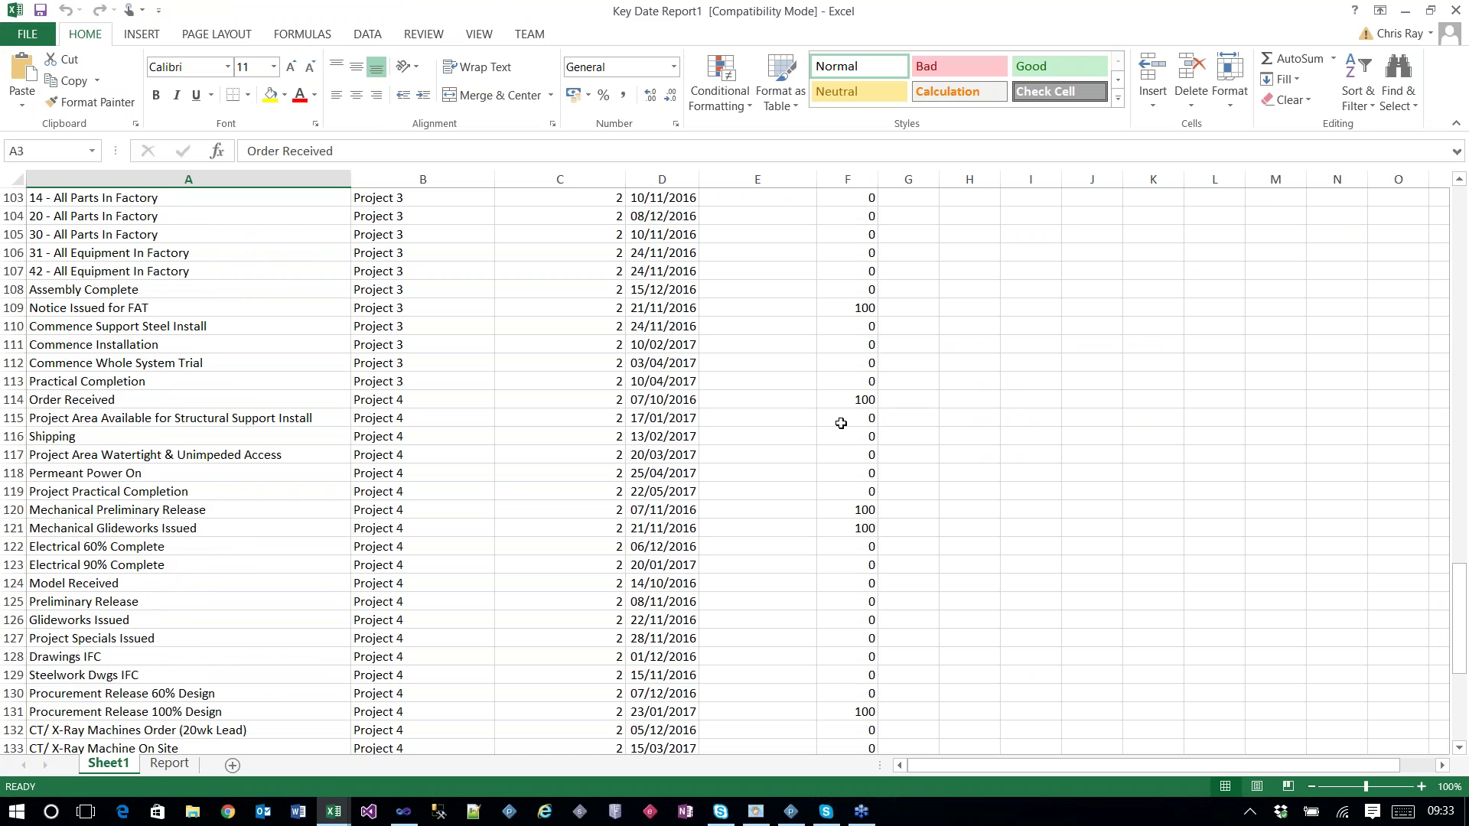
pyautogui.scroll(-10, 841, 424)
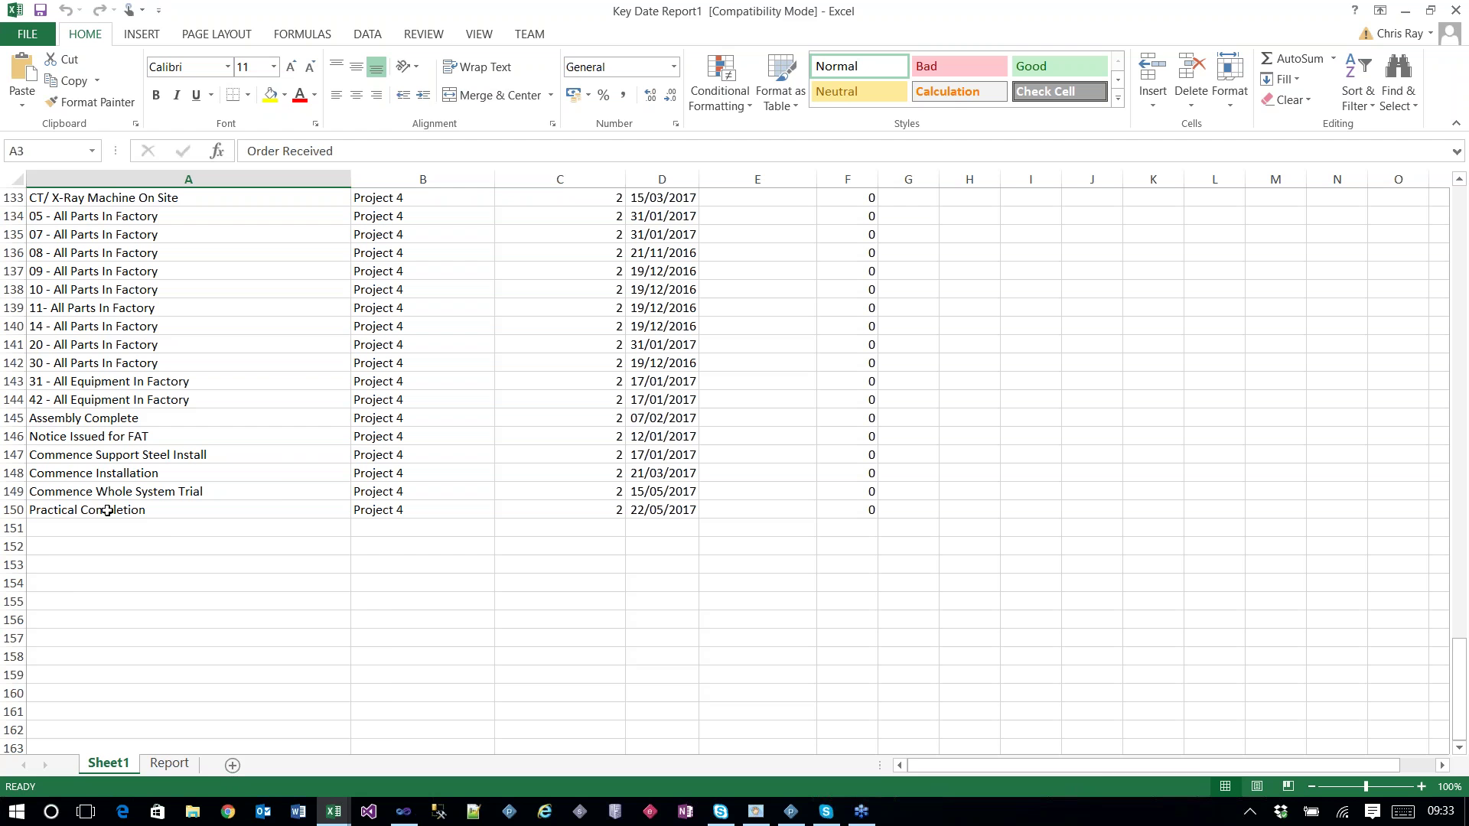
pyautogui.scroll(20, 107, 511)
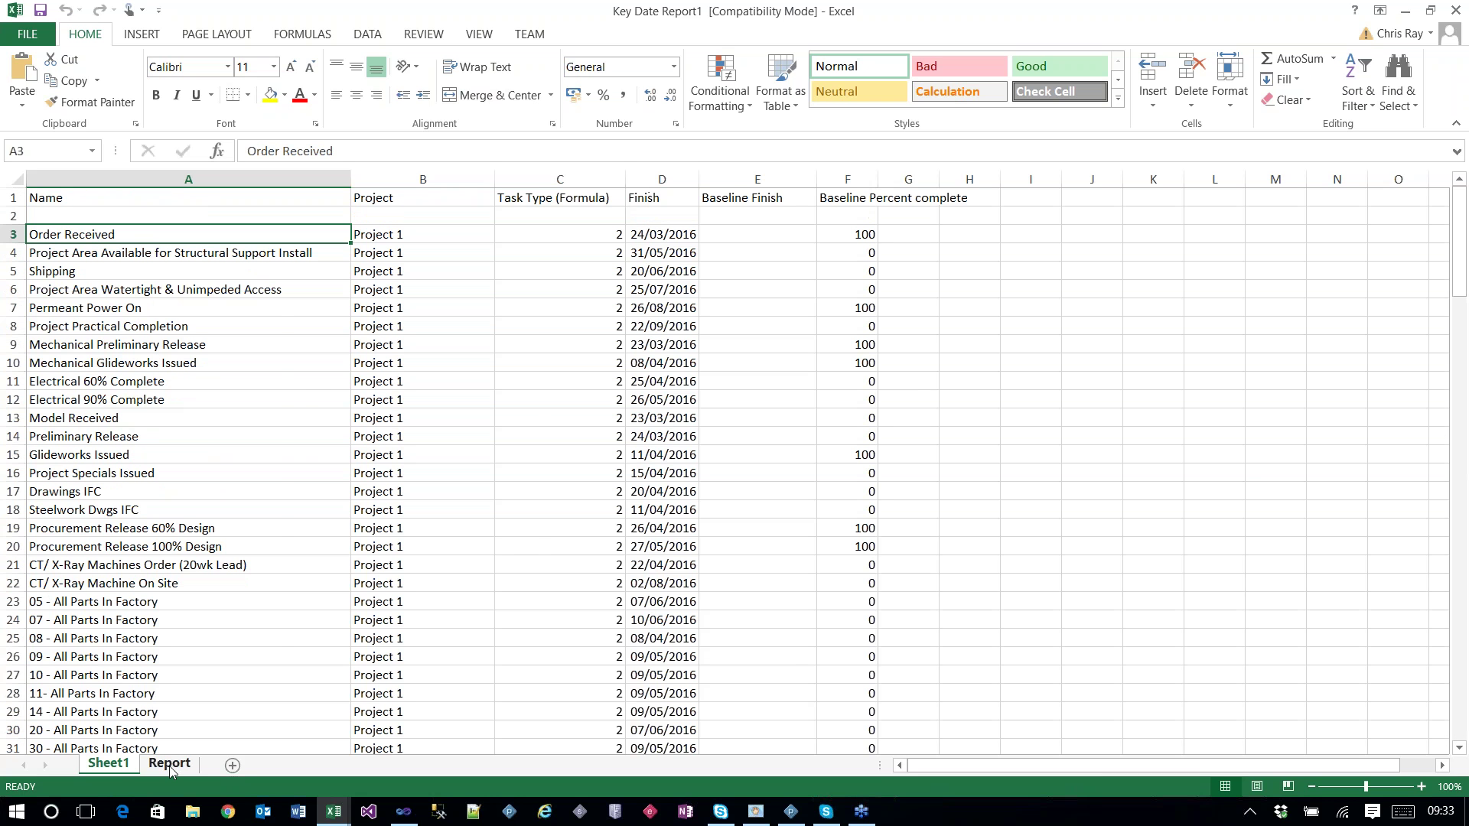
# Step: Show the Report sheet and examine the milestone headings from Project Practical Completion to Mechanical Glideworks Issued
pyautogui.click(168, 765)
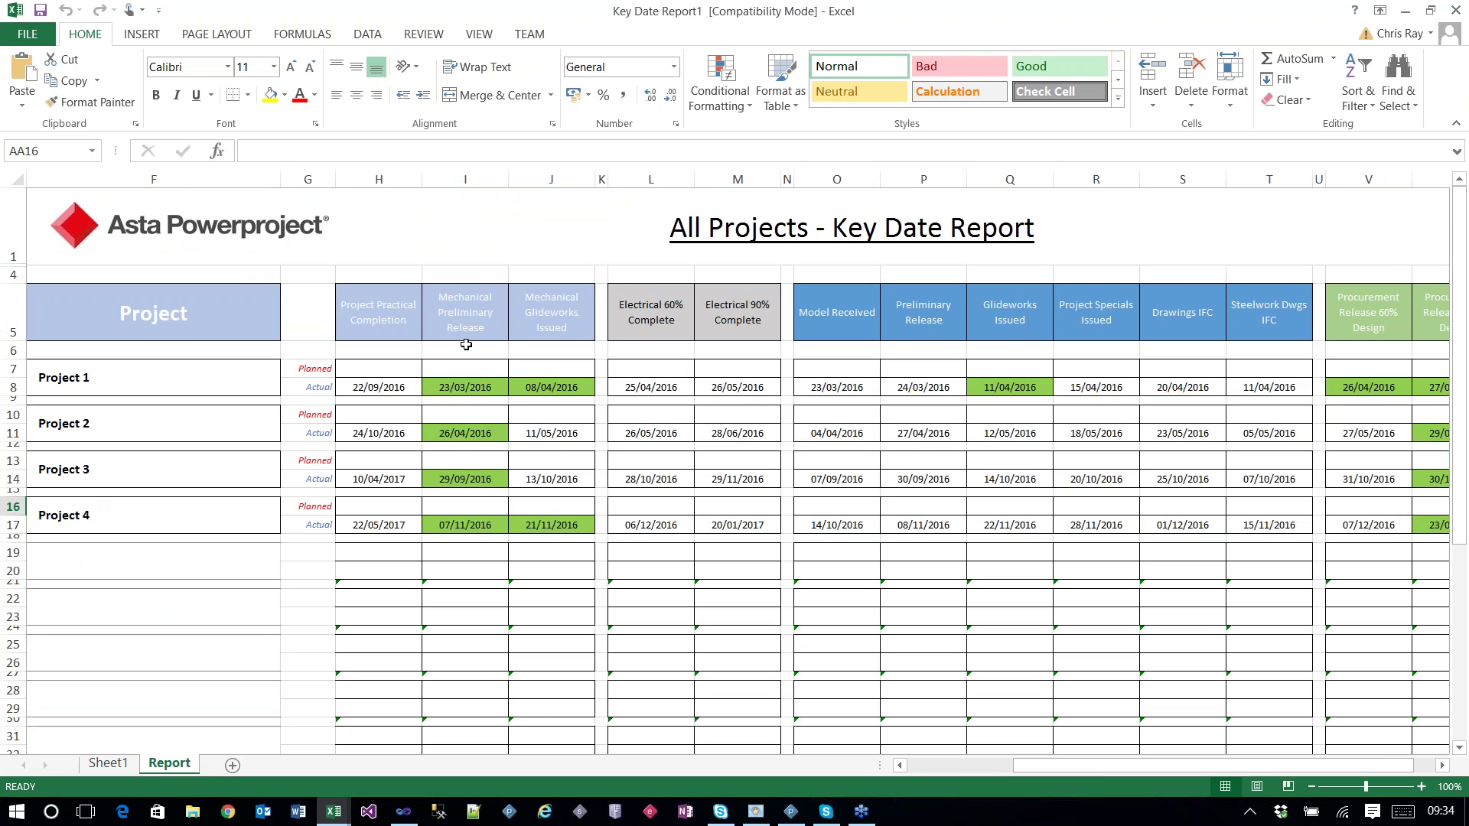
pyautogui.click(463, 315)
pyautogui.click(390, 312)
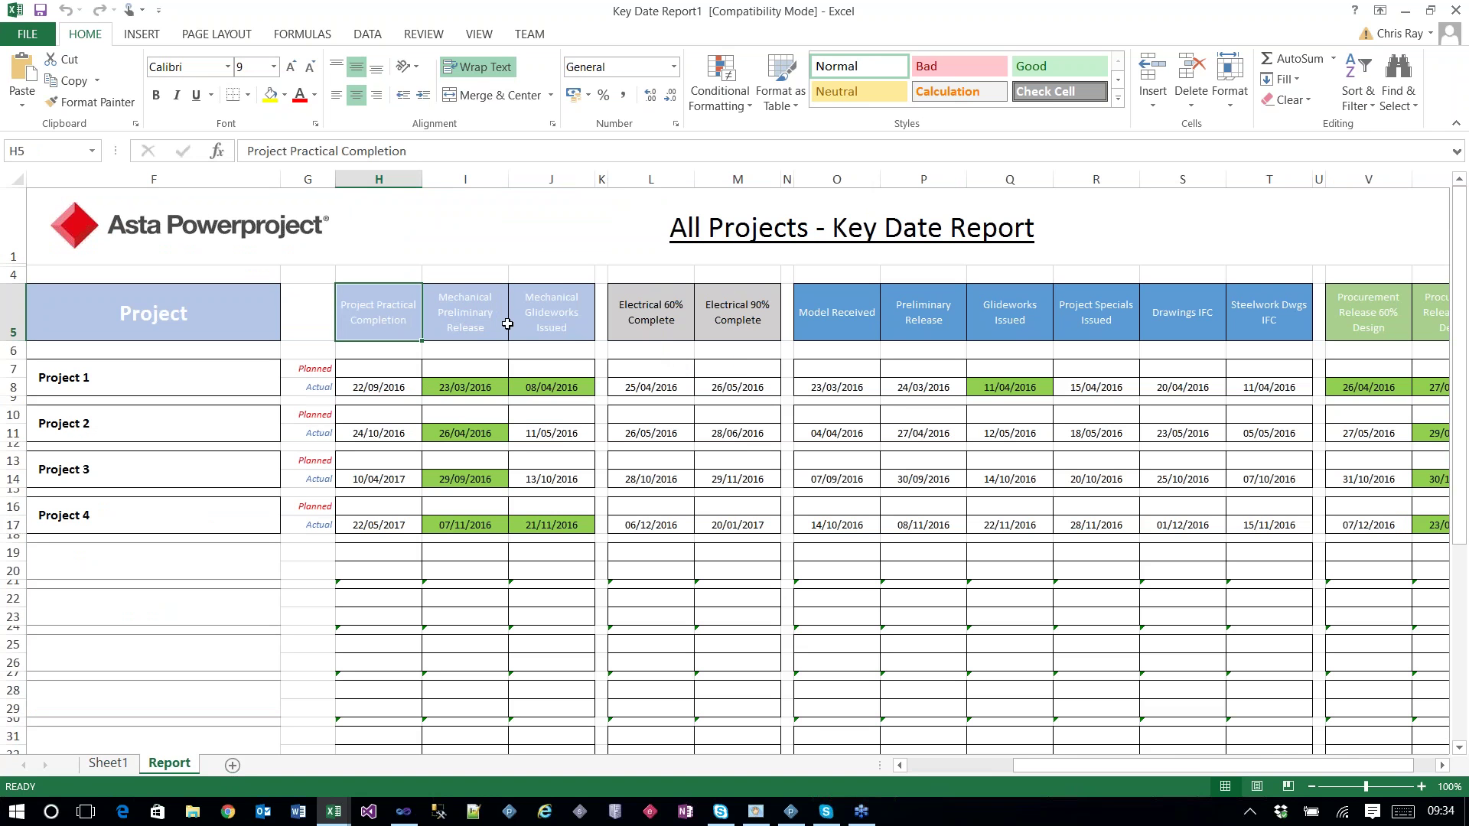
pyautogui.click(466, 314)
pyautogui.click(581, 322)
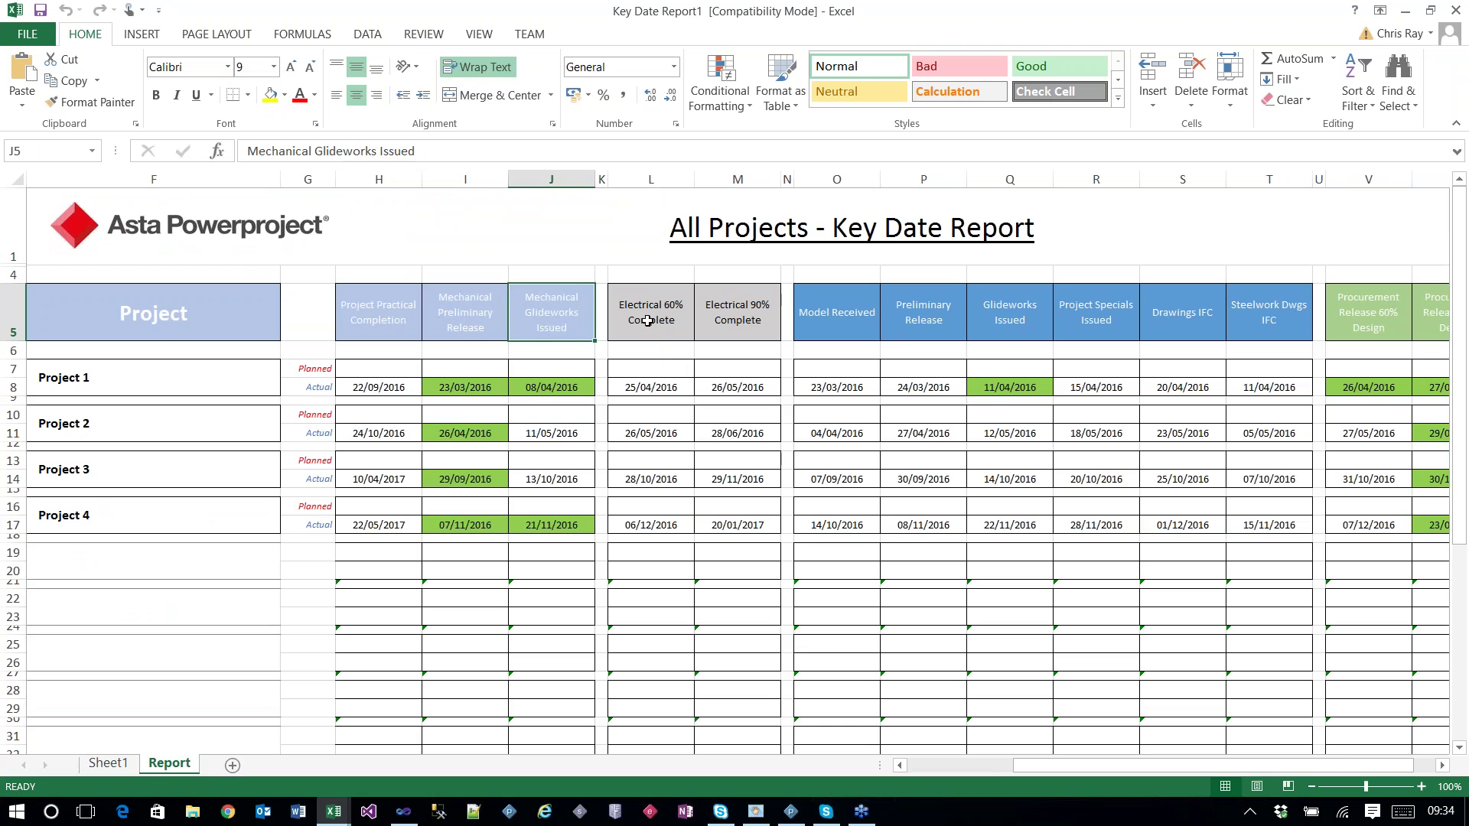
pyautogui.click(387, 314)
pyautogui.click(472, 311)
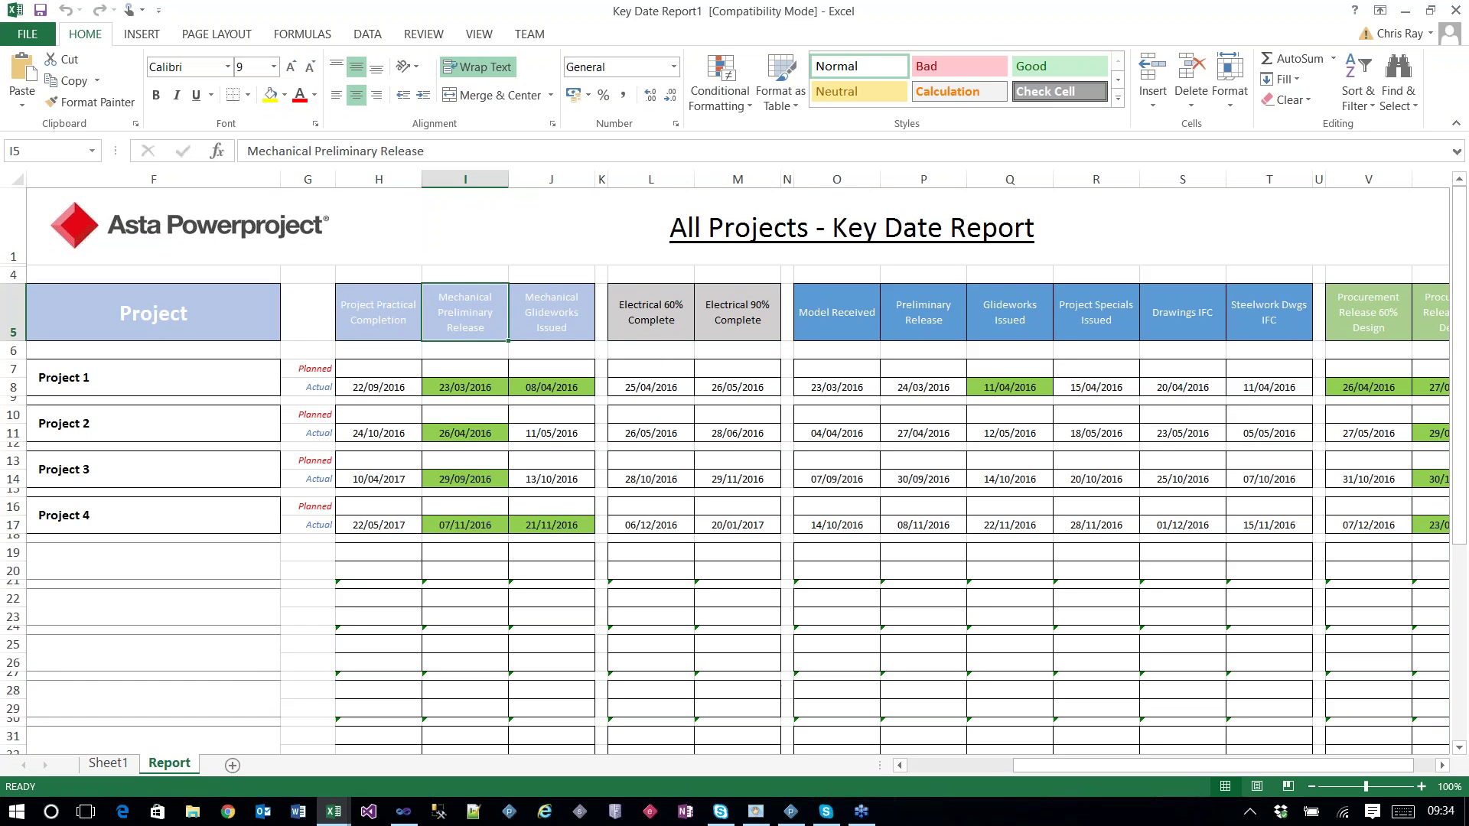
# Step: Copy the Mechanical Preliminary Release heading over the Electrical 90% Complete heading in the Report sheet
pyautogui.hotkey('ctrl', 'c')
pyautogui.click(714, 325)
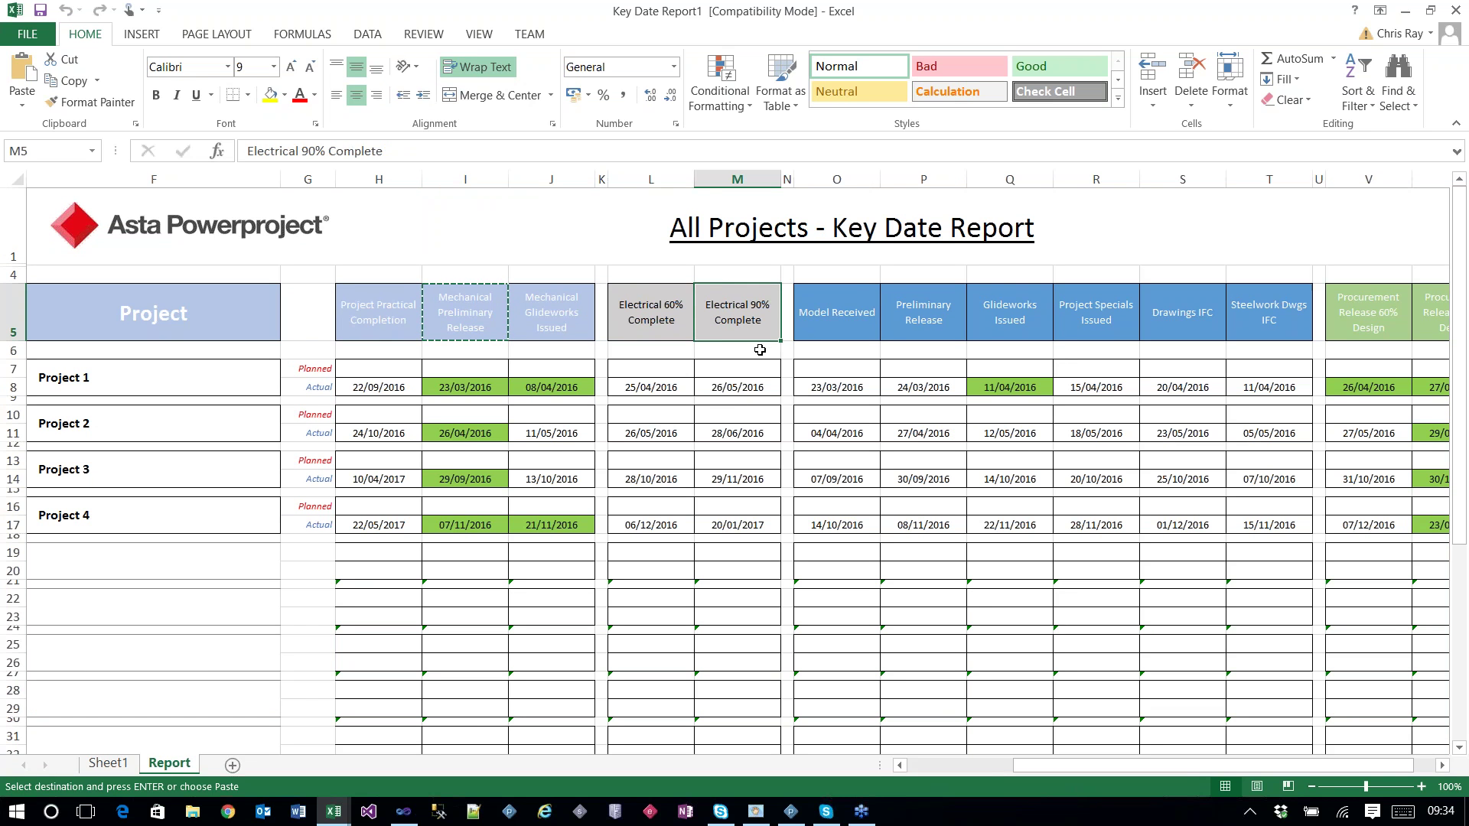
pyautogui.hotkey('ctrl', 'v')
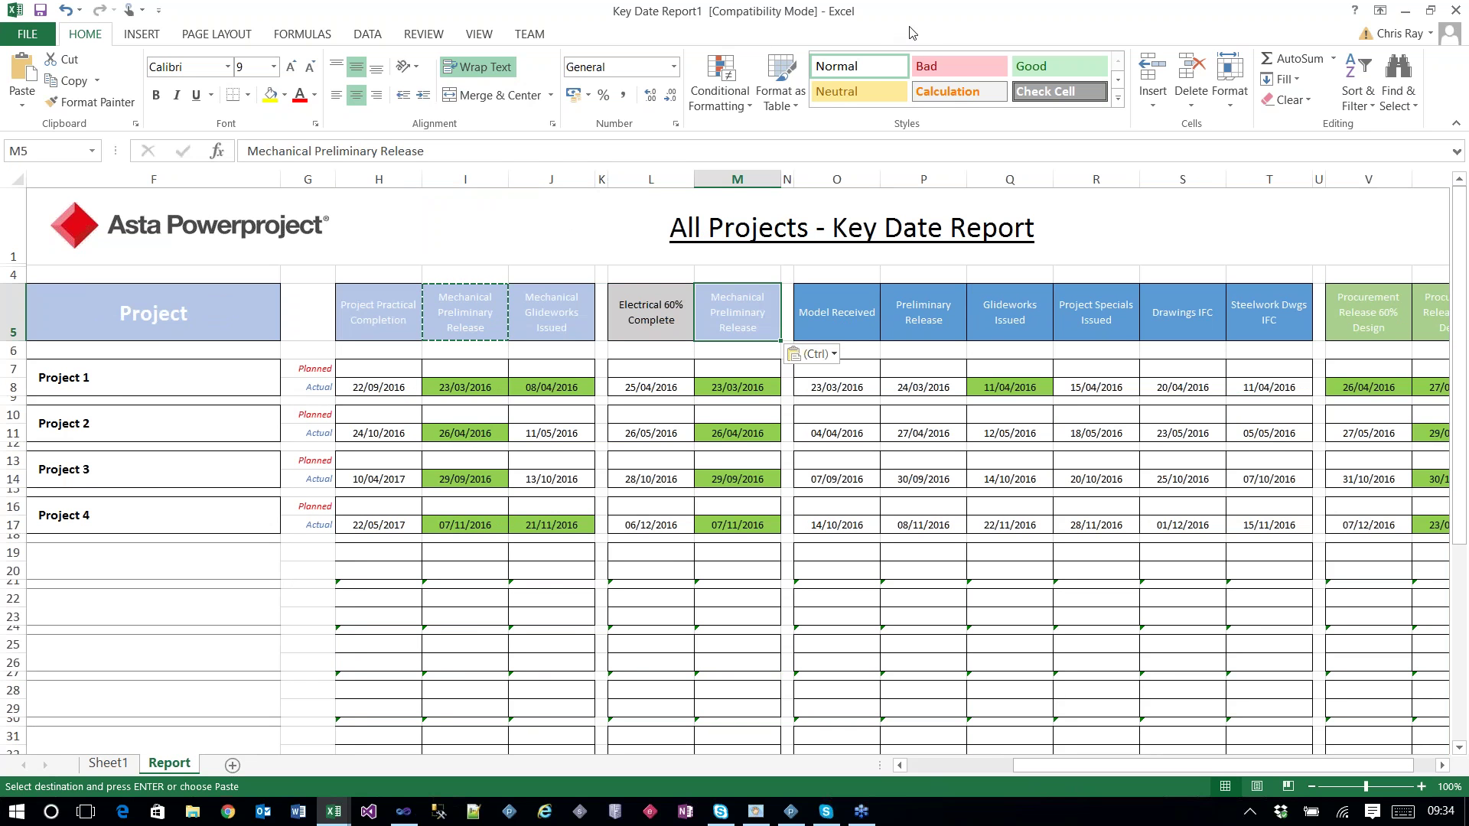
# Step: Switch back to Powerproject, close the Sample Multi Project file and open Company IT Plan.pp
pyautogui.click(1407, 13)
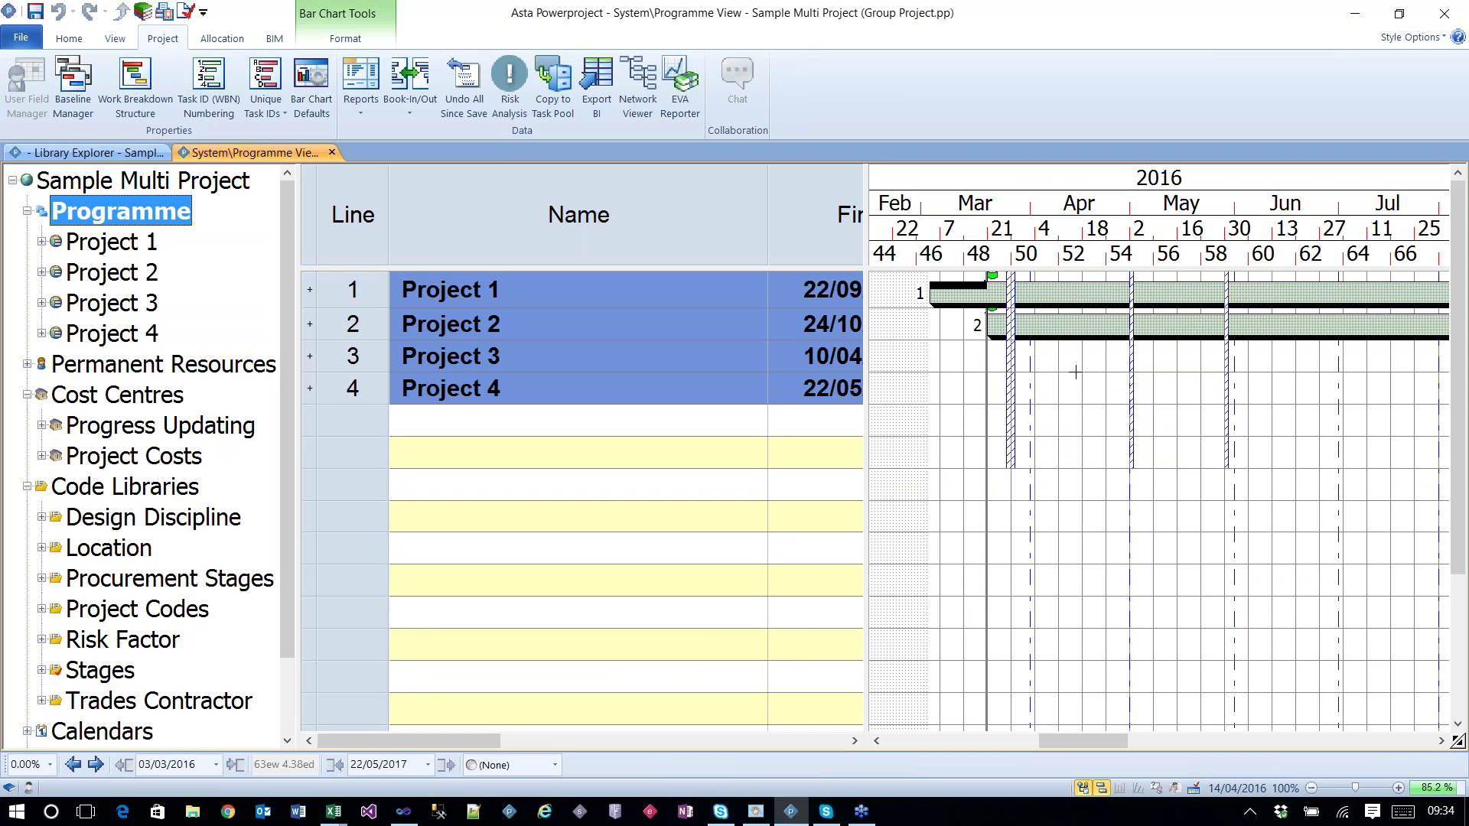
pyautogui.click(20, 37)
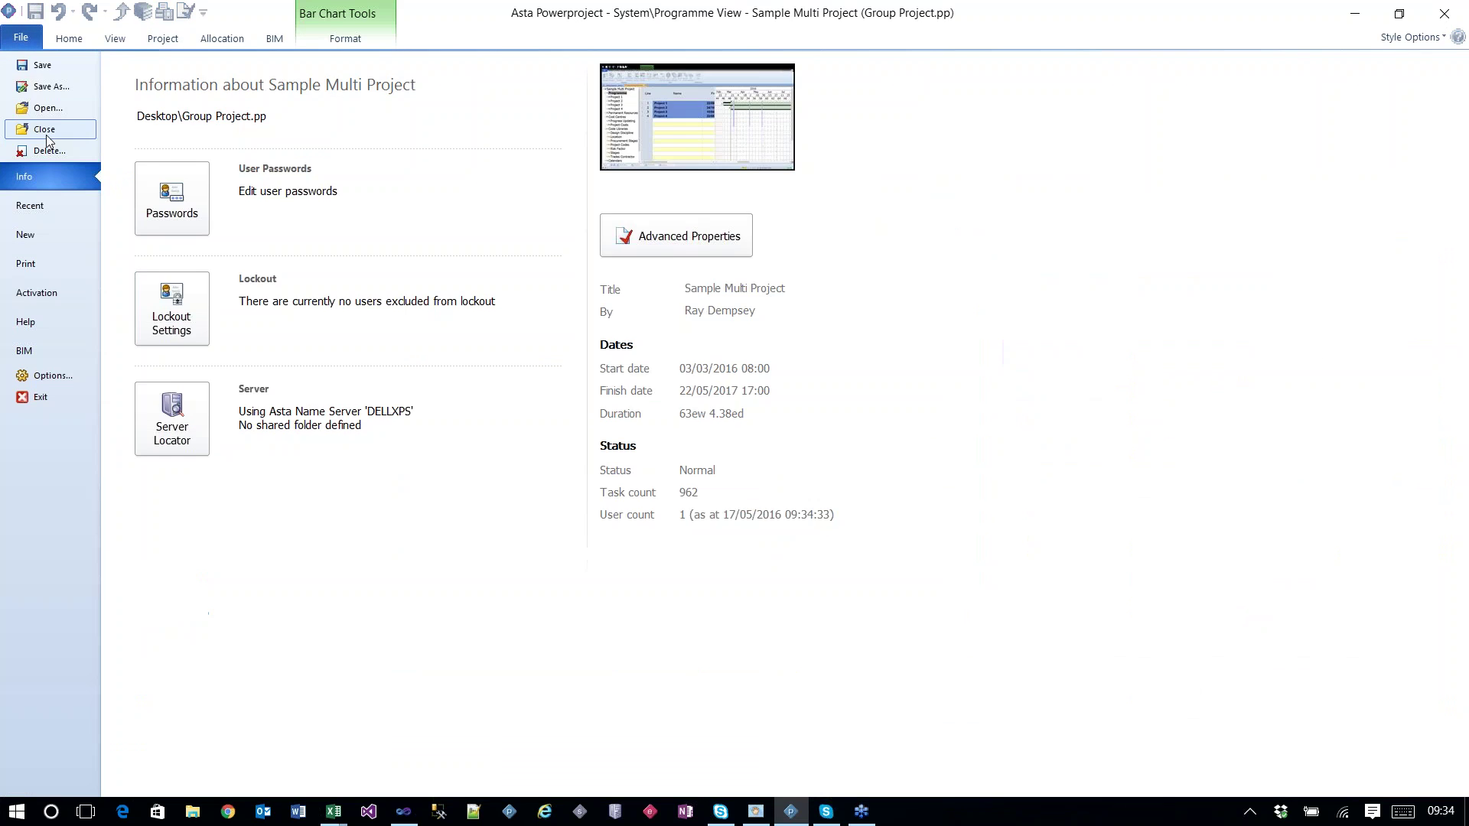
pyautogui.click(46, 131)
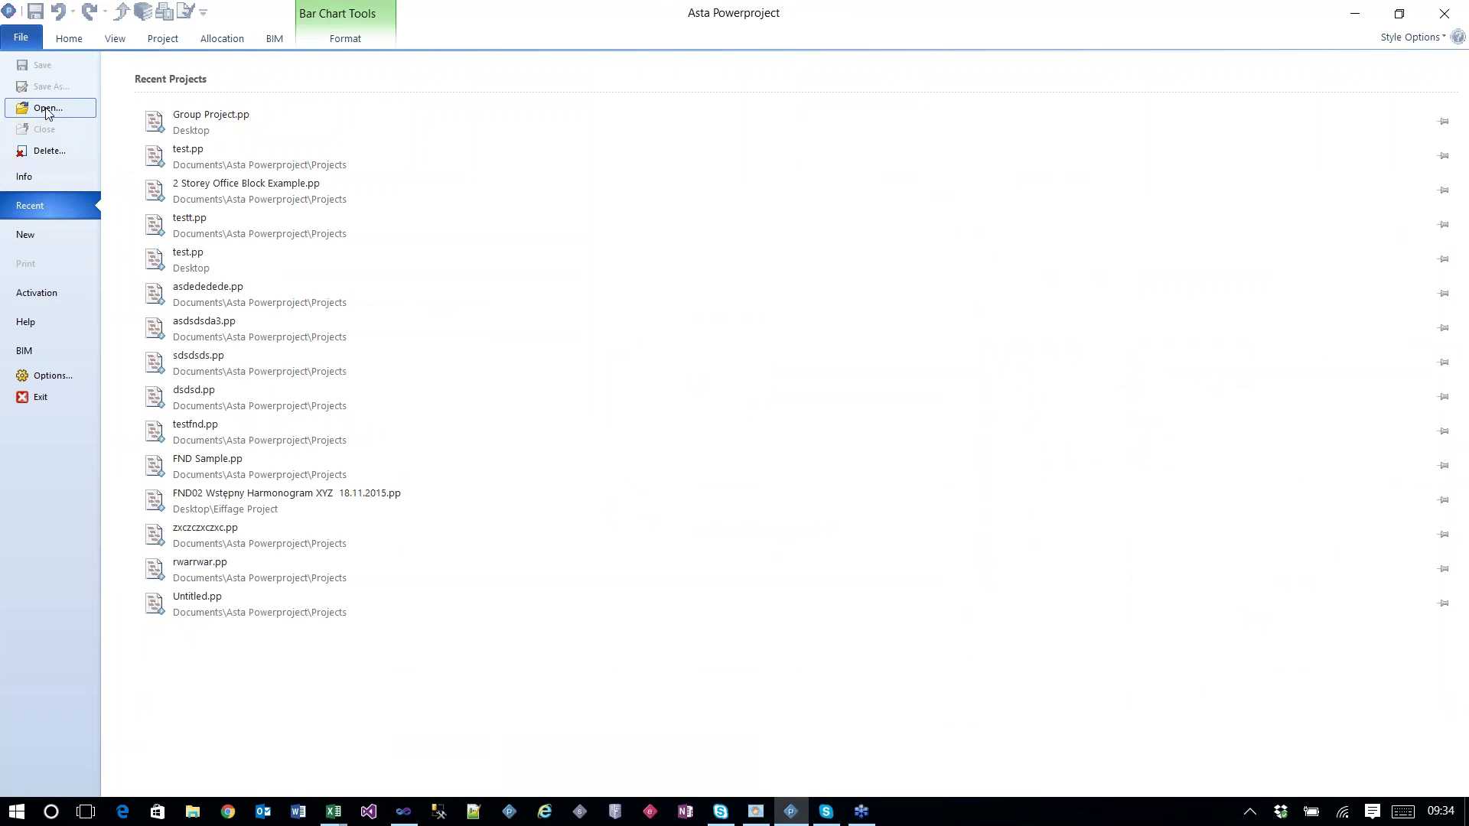
pyautogui.click(47, 108)
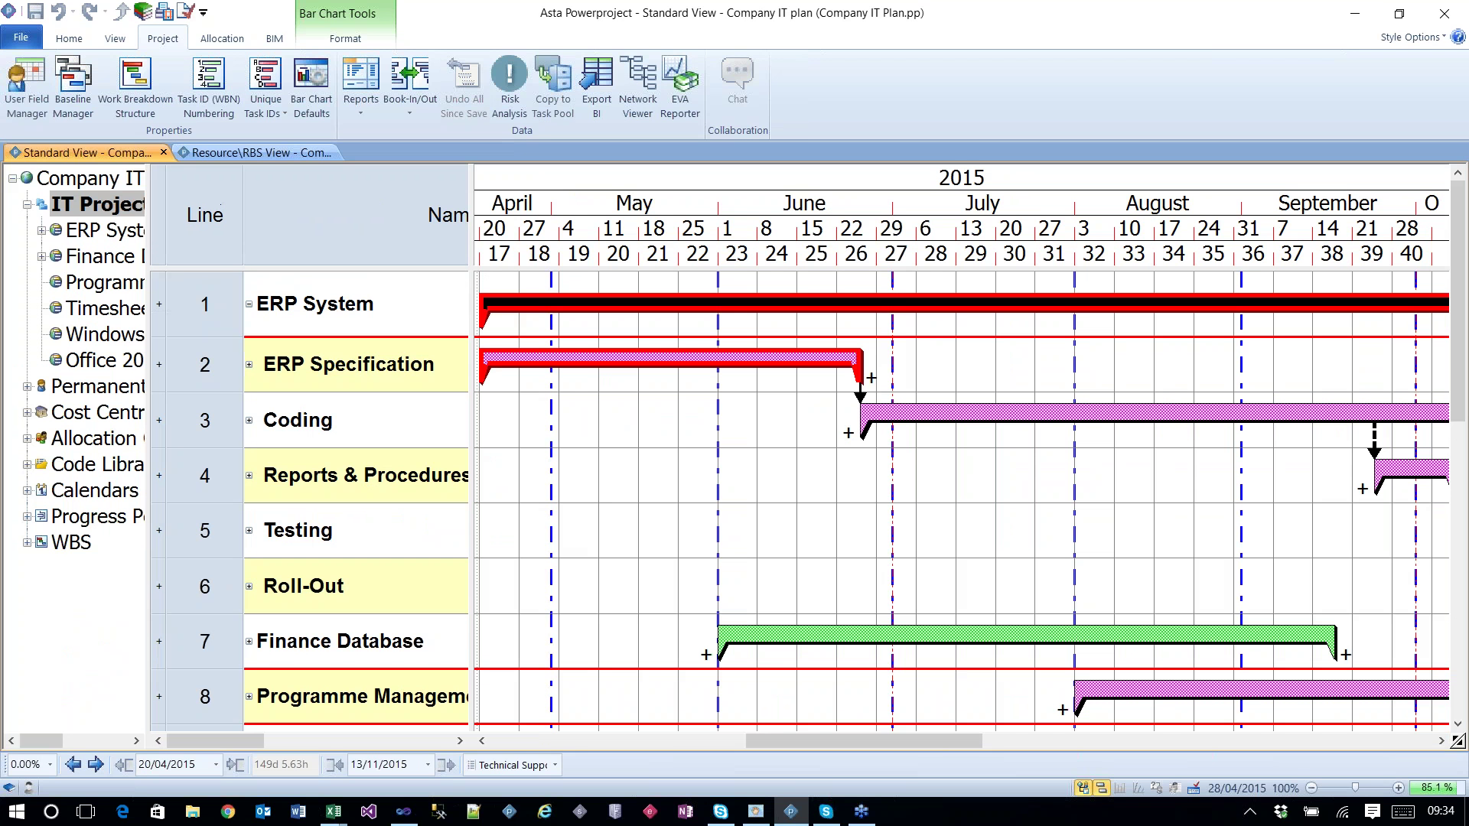
# Step: Expand Finance Database and Coding in the project tree, and view the charts of the Coding branch and the whole plan
pyautogui.click(41, 257)
pyautogui.click(107, 282)
pyautogui.click(61, 310)
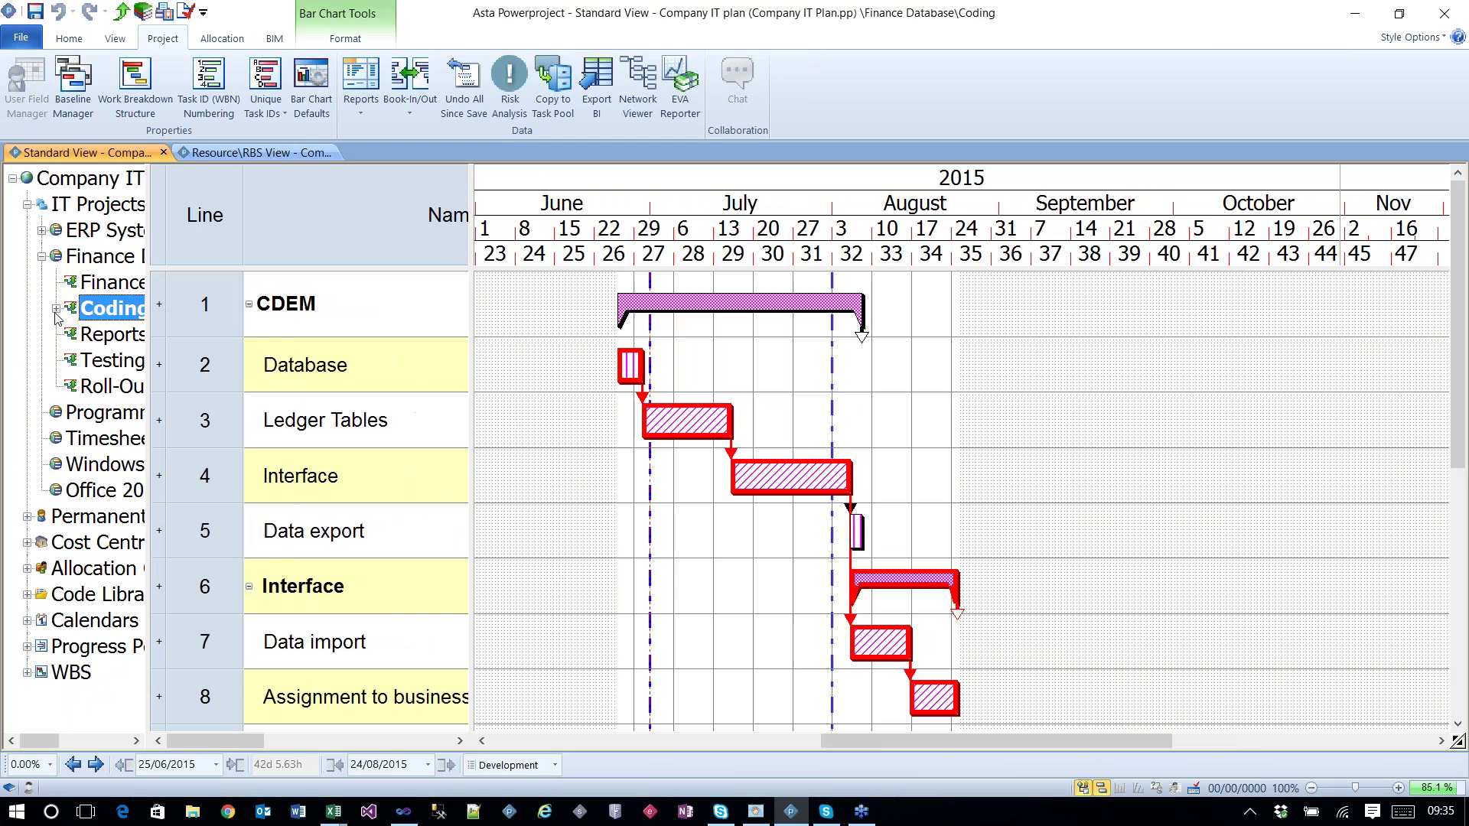
pyautogui.click(55, 310)
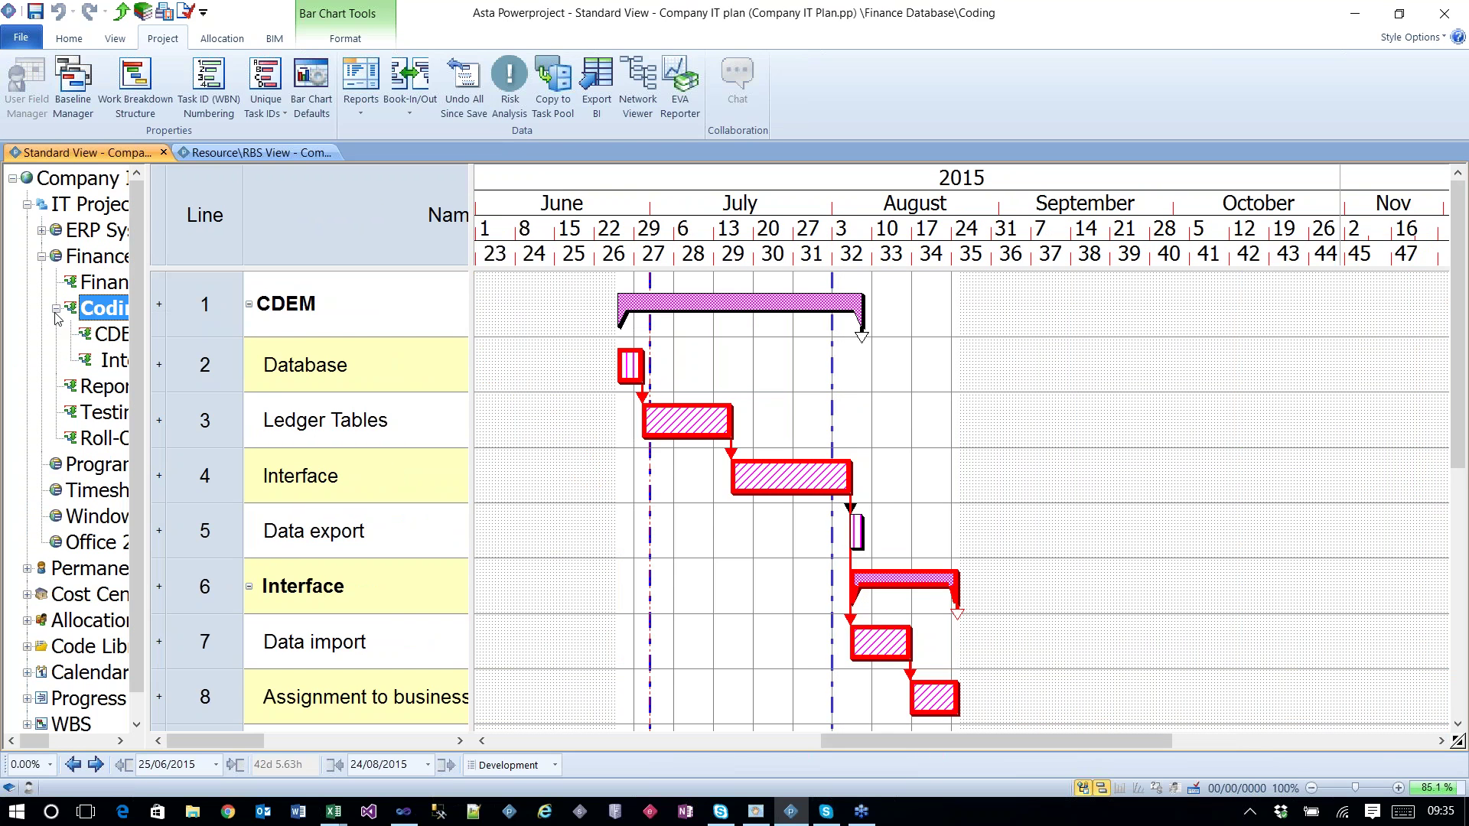
pyautogui.click(107, 334)
pyautogui.click(81, 178)
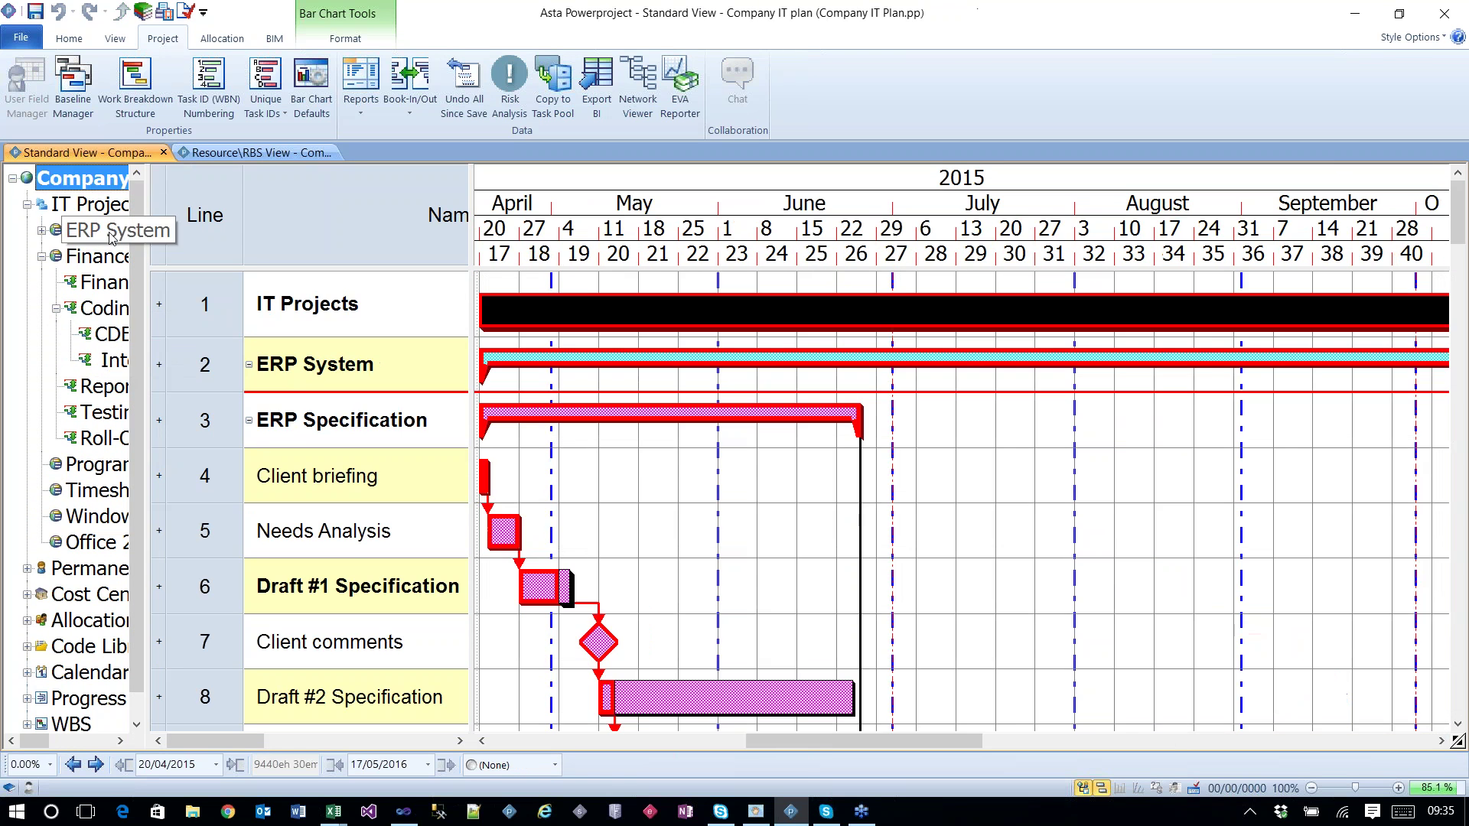
# Step: Show the IT Projects chart, collapse its ERP System summary and examine the Finance Database tasks
pyautogui.click(91, 204)
pyautogui.click(618, 467)
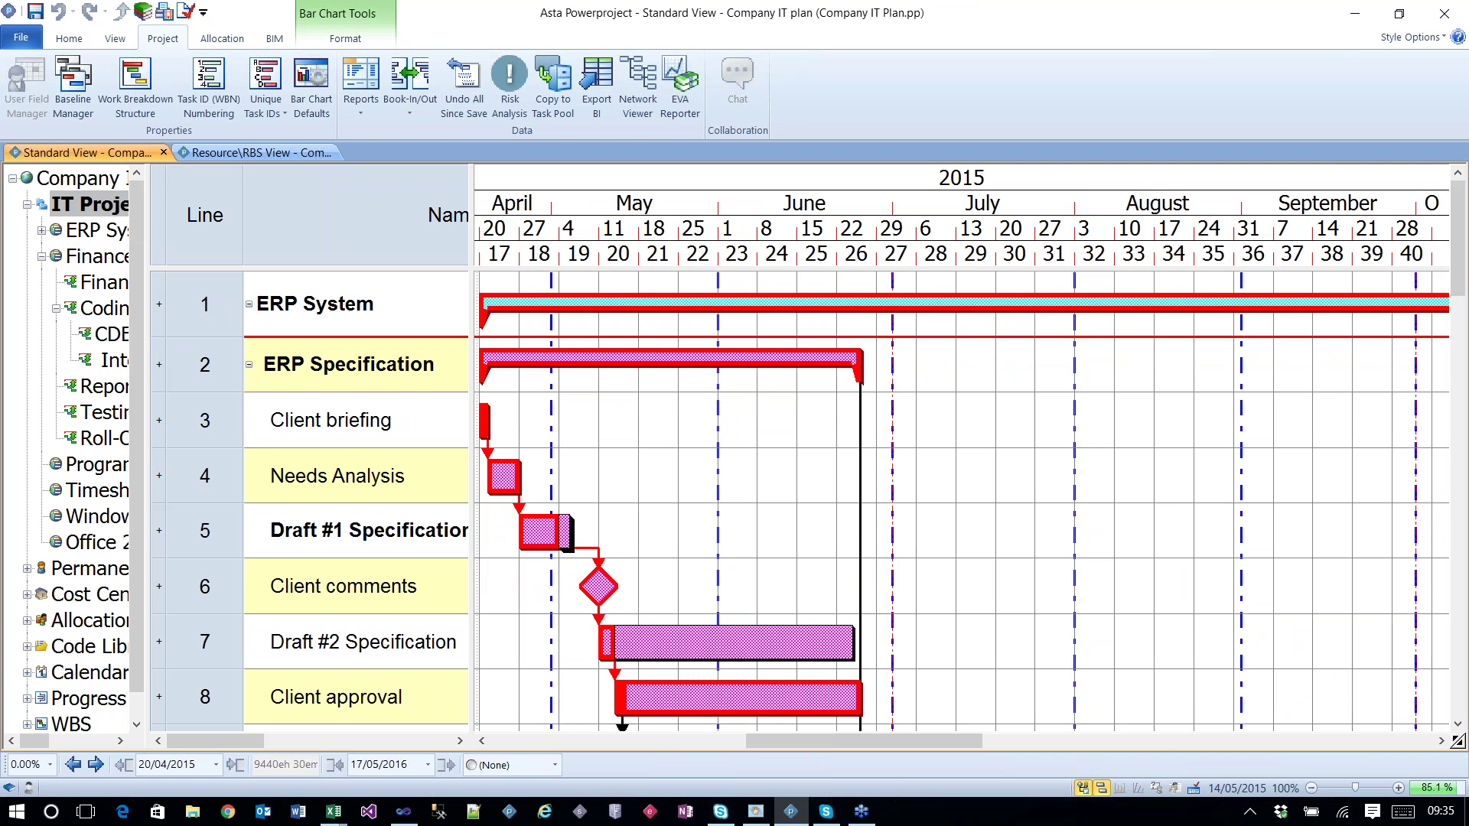
pyautogui.click(249, 305)
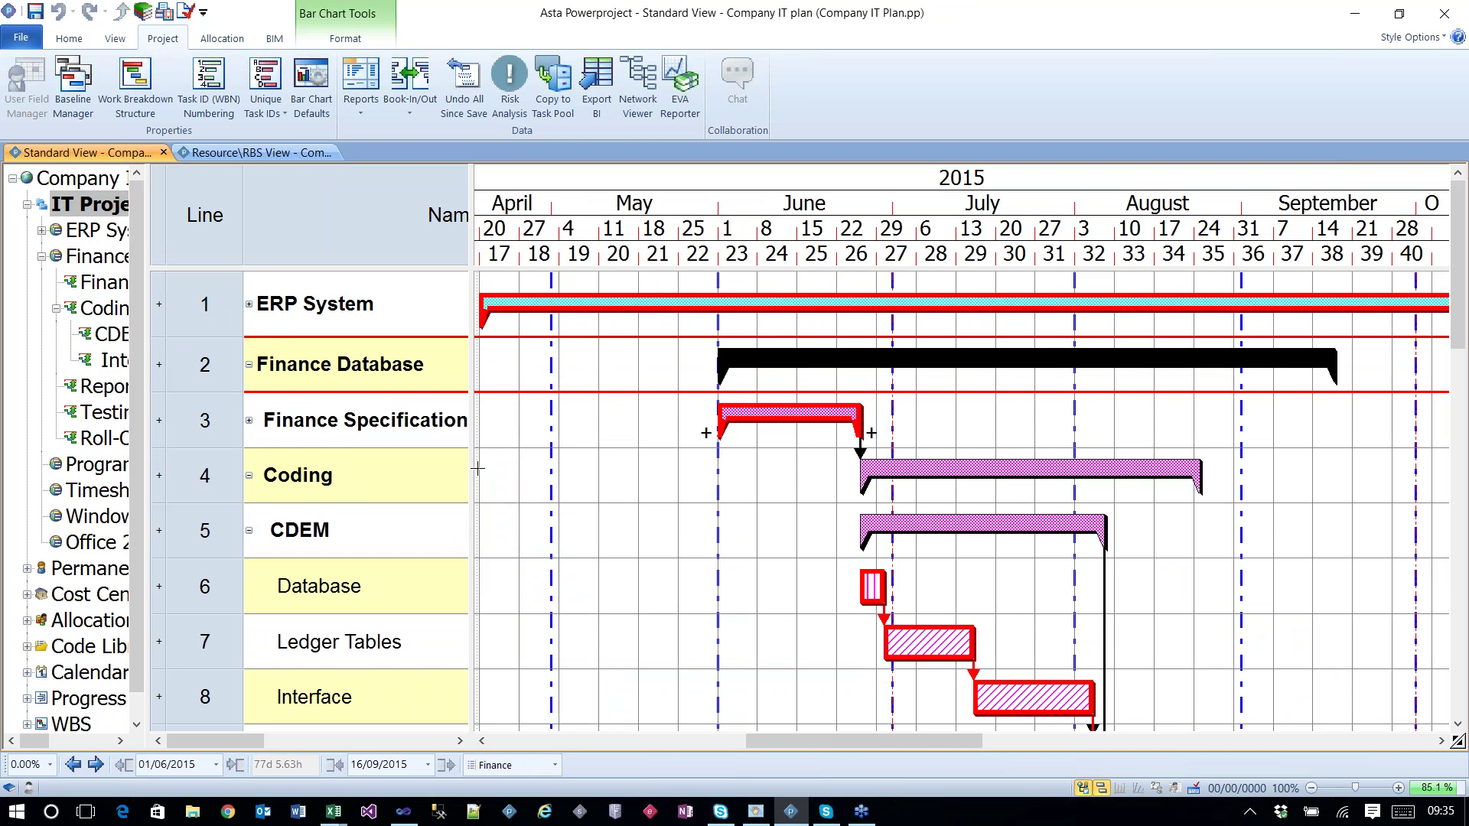
pyautogui.scroll(-2, 477, 468)
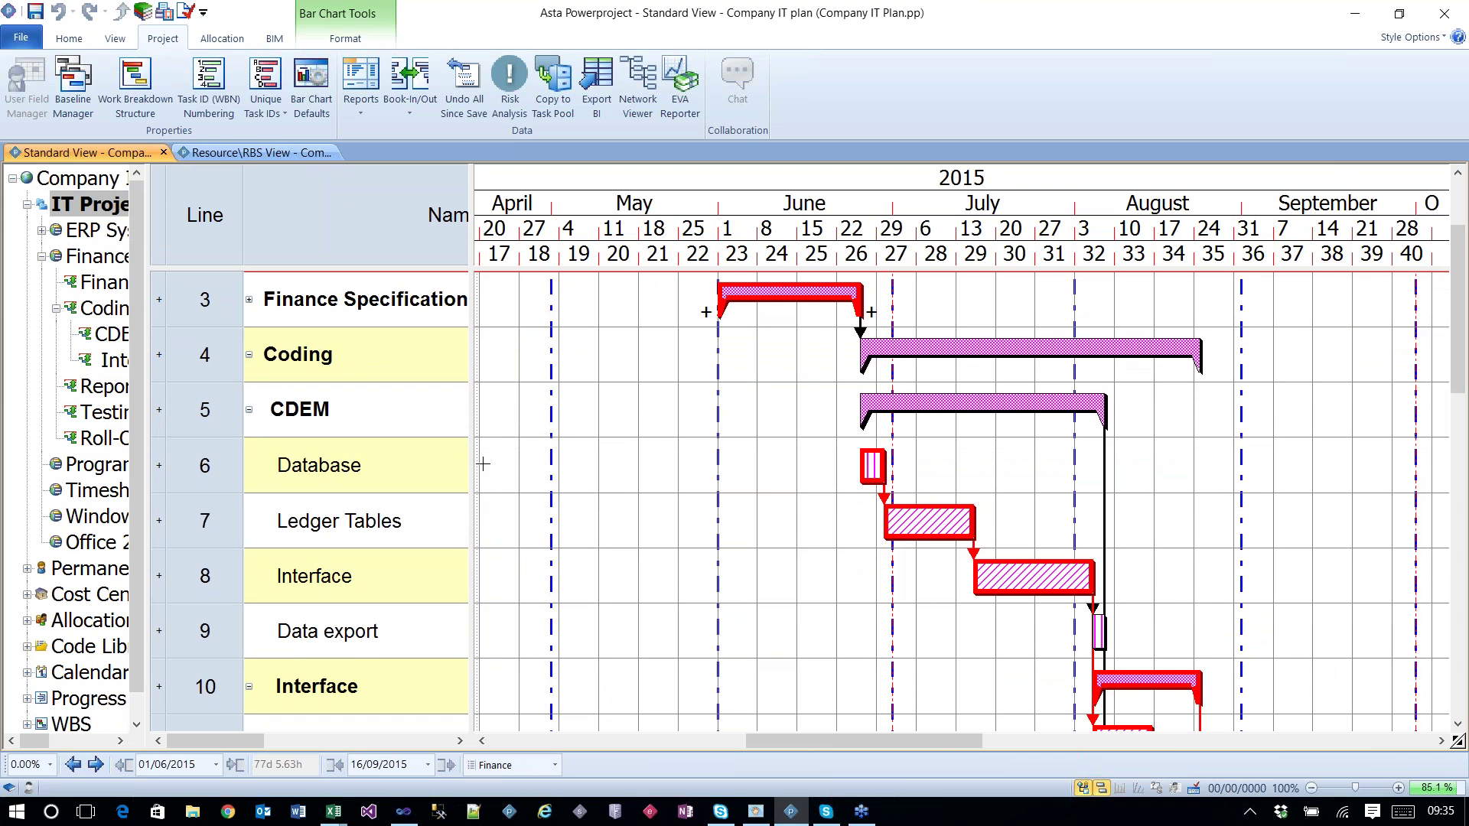
pyautogui.scroll(-1, 483, 463)
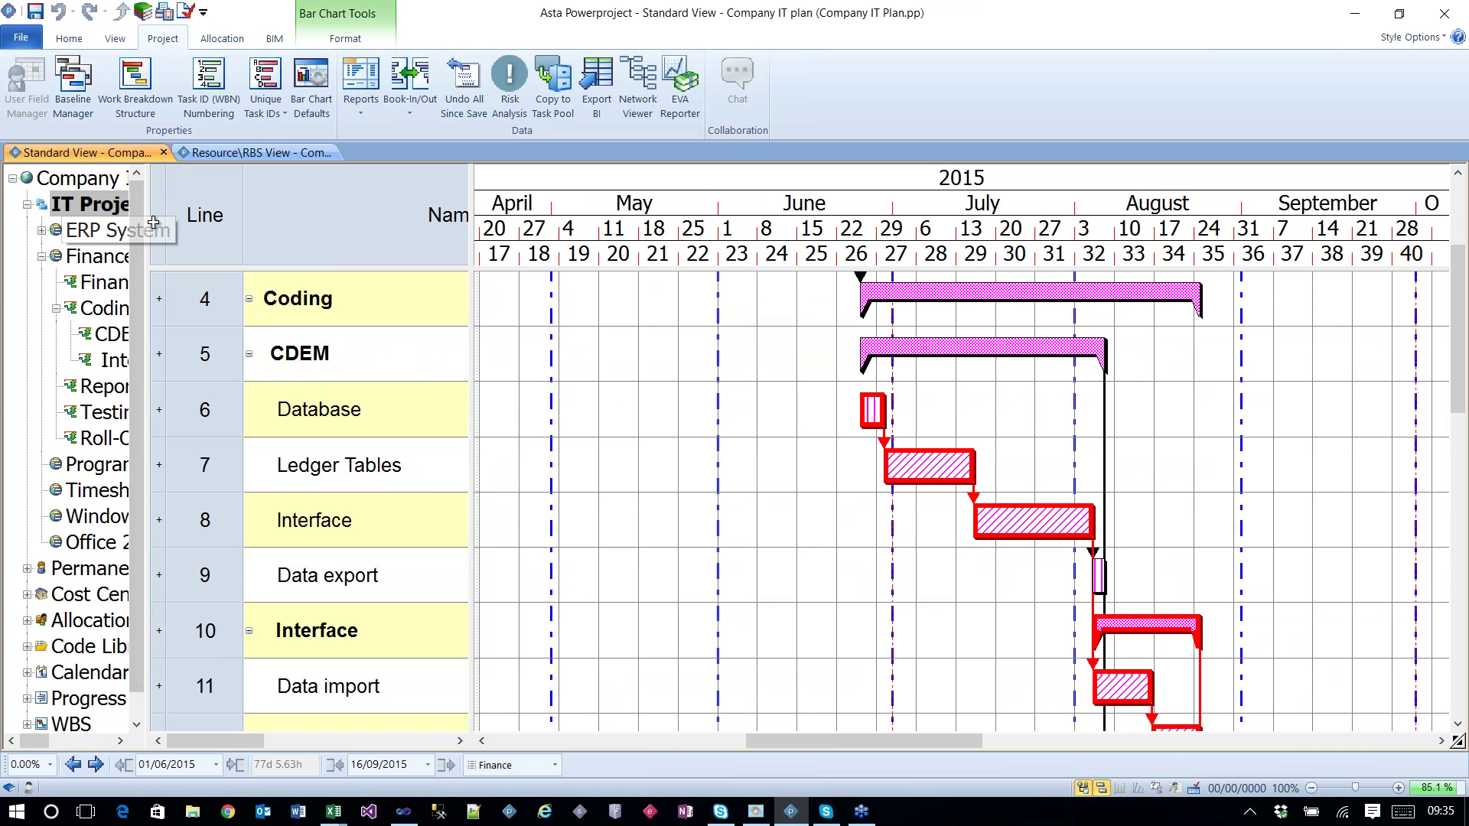
# Step: Widen the project tree and roll up the bar chart to show only the top-level IT projects
pyautogui.moveTo(153, 222); pyautogui.dragTo(340, 215)
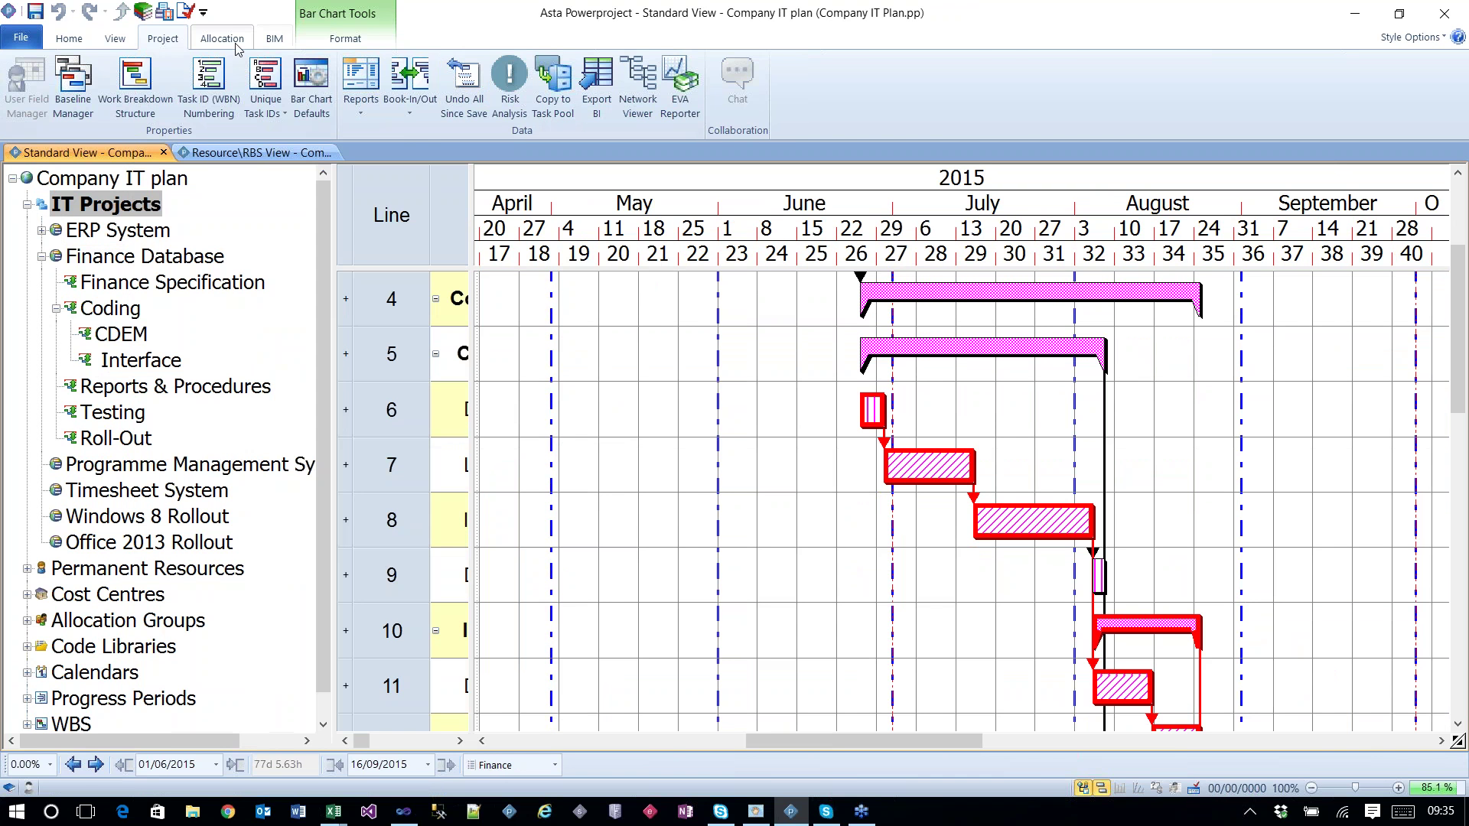
pyautogui.scroll(2, 238, 48)
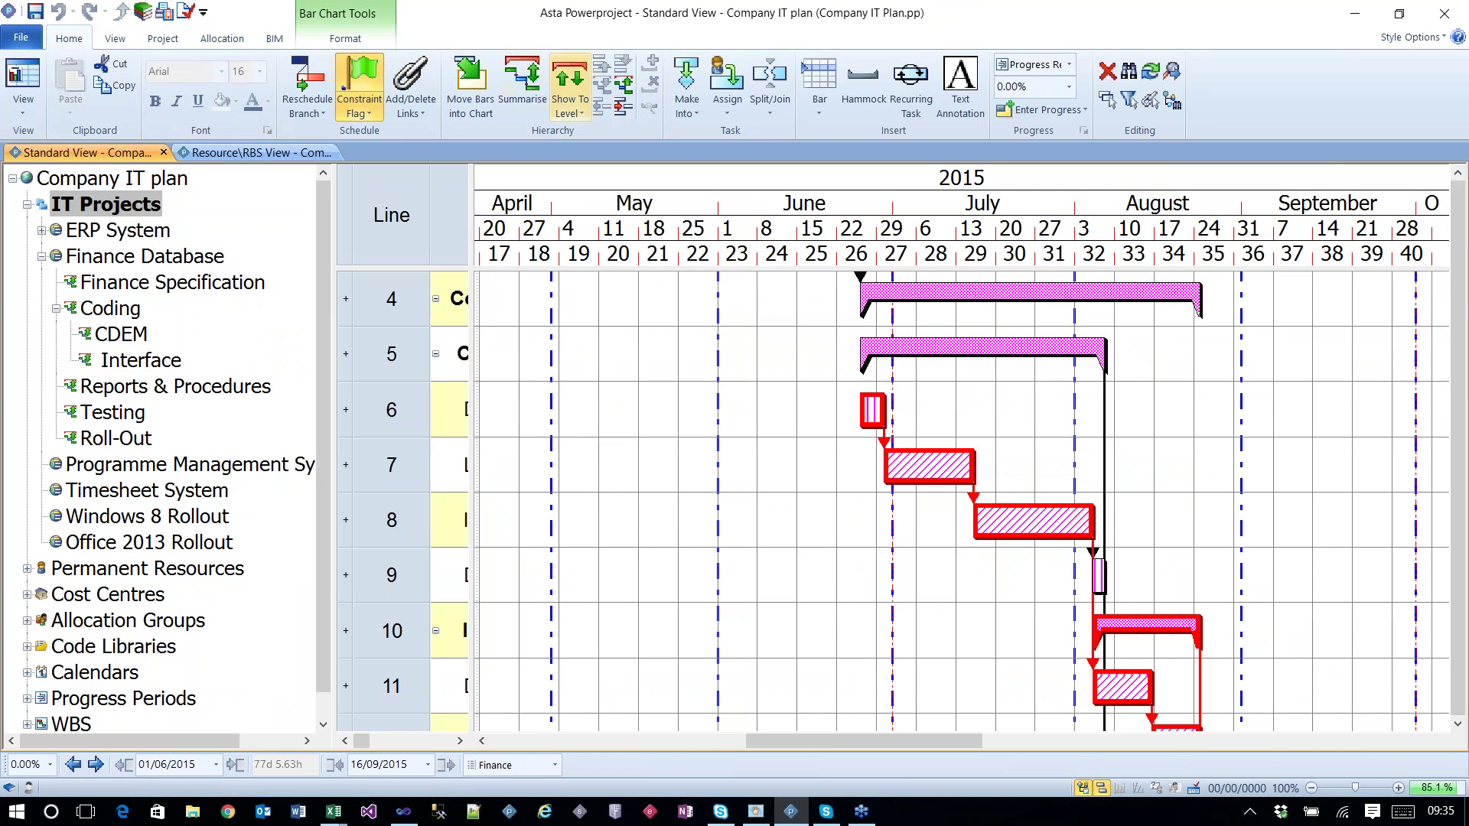
pyautogui.click(570, 80)
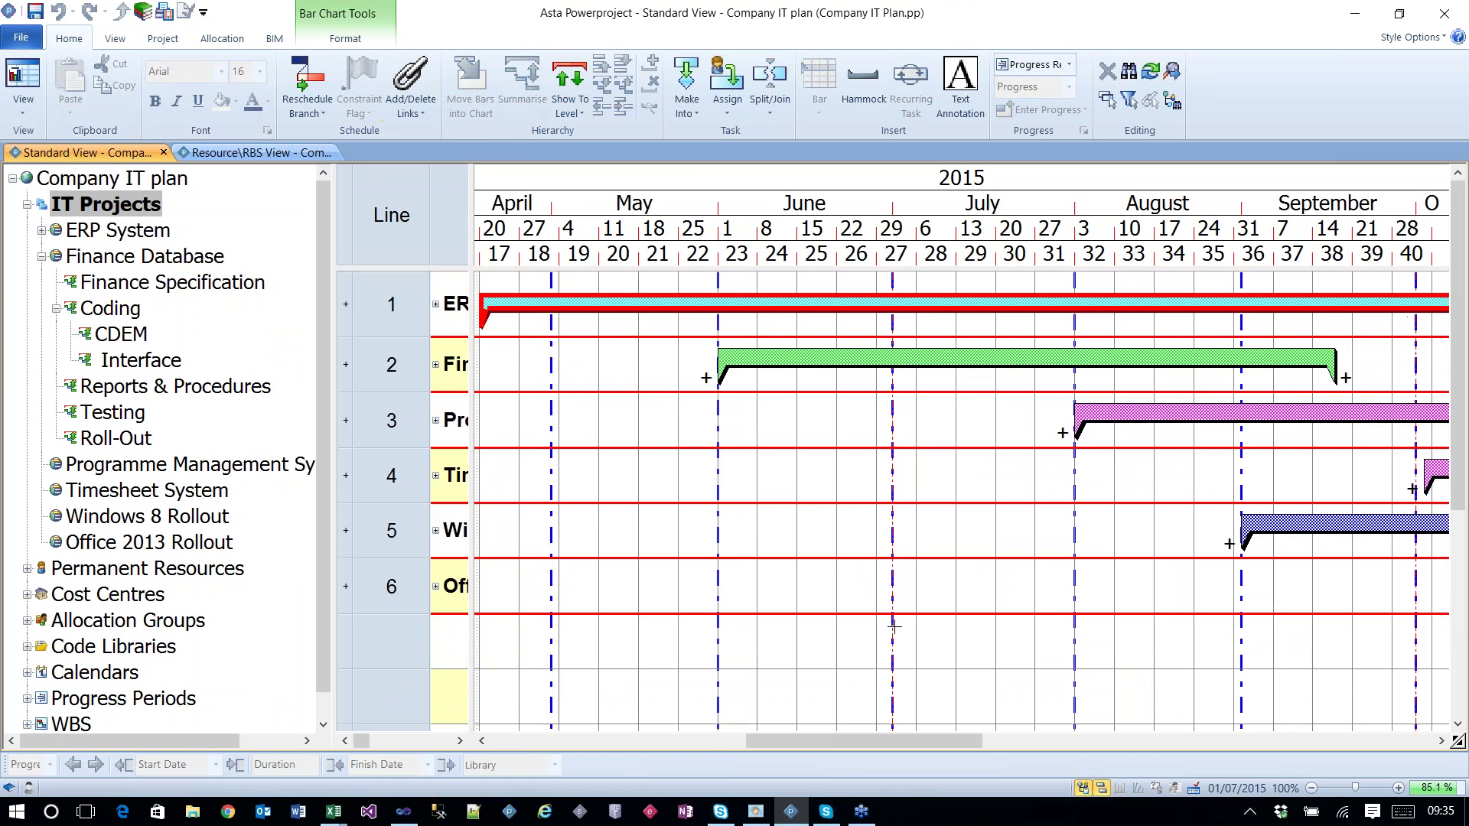
# Step: Convert all the top-level IT project summary bars into expanded tasks
pyautogui.rightClick(1280, 524)
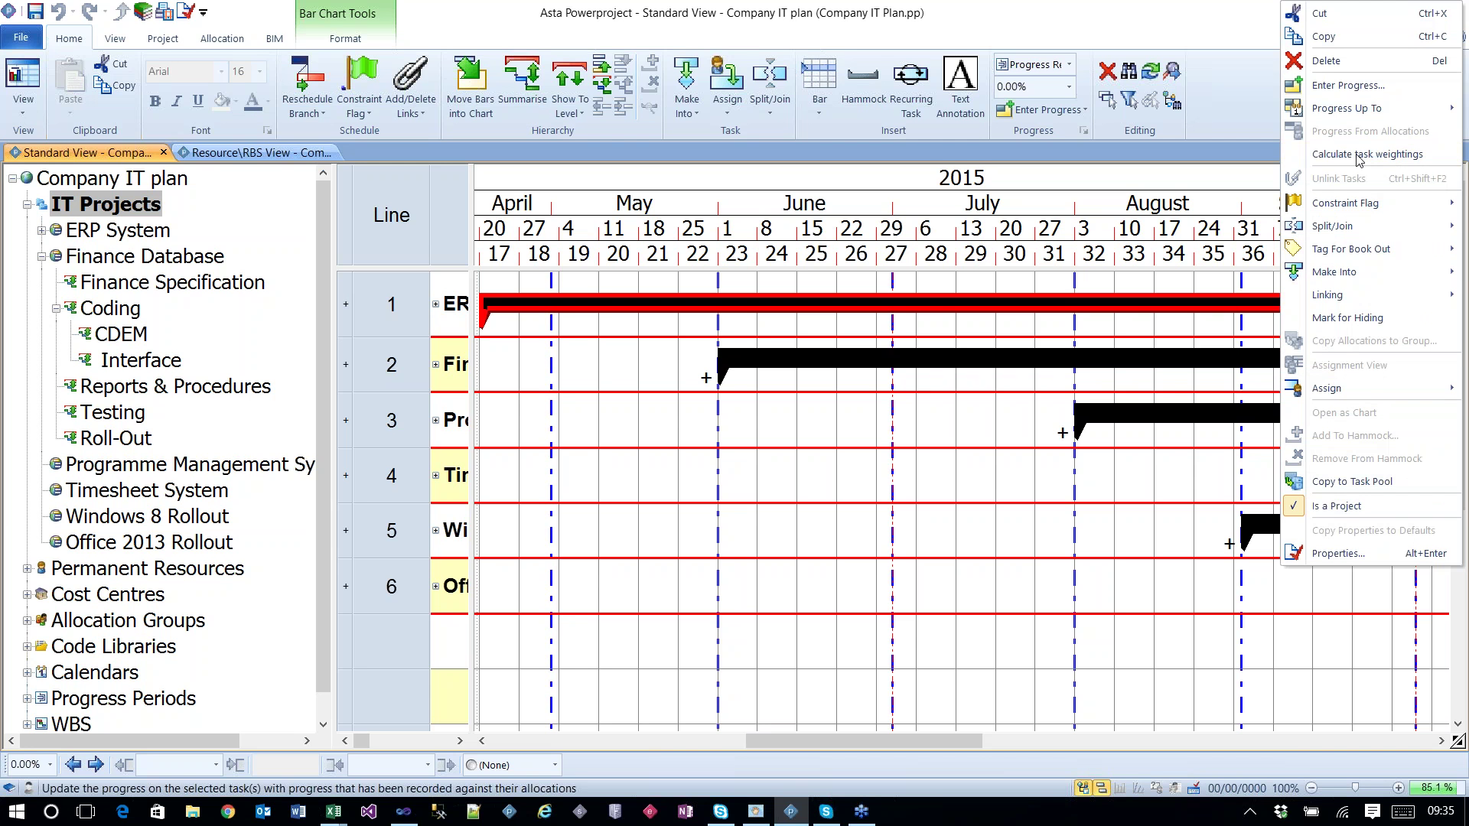
pyautogui.moveTo(1353, 270)
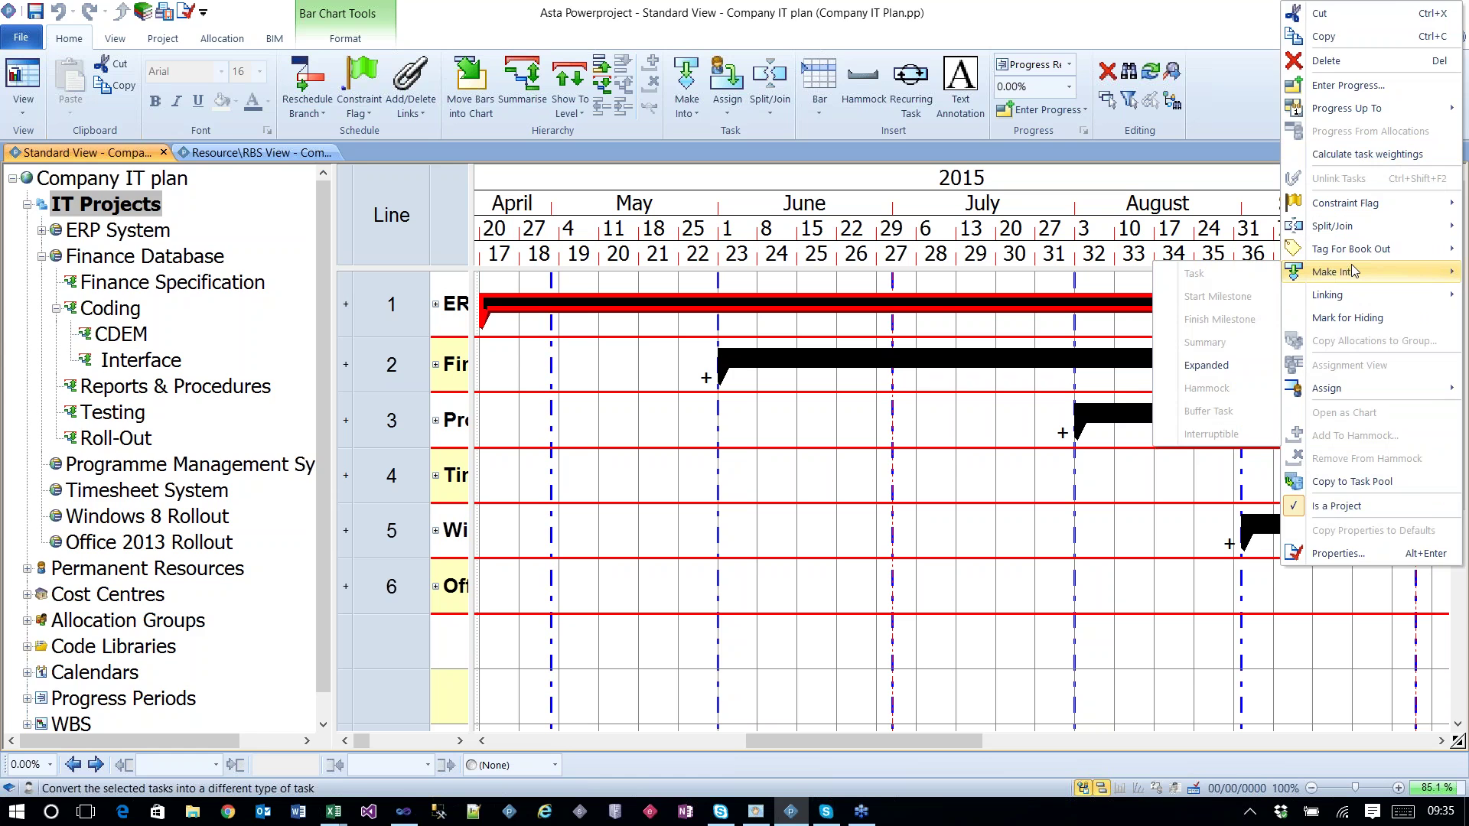
pyautogui.click(1207, 365)
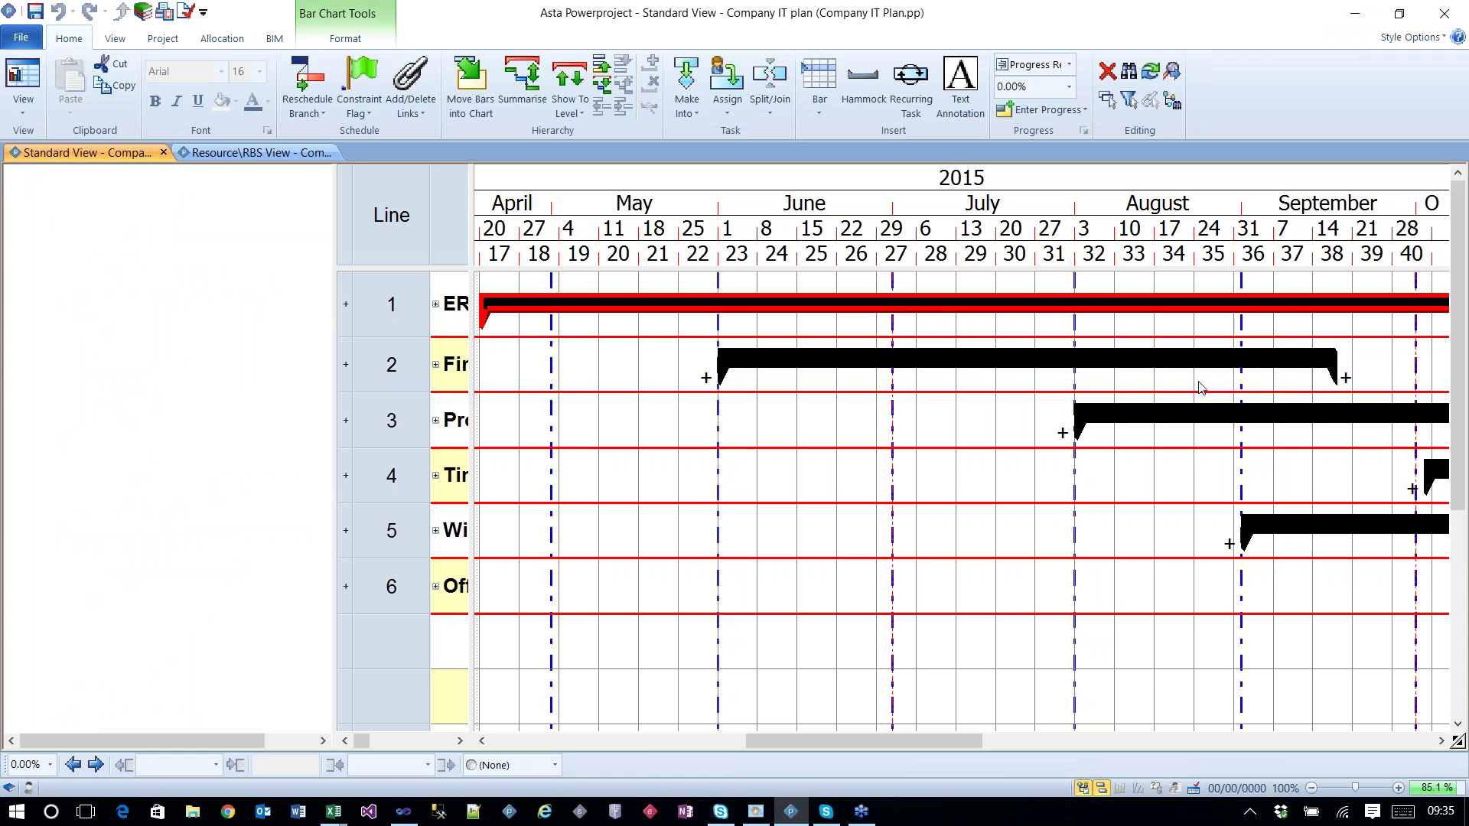
# Step: Begin saving a copy of the plan into a new Desktop folder named HTML
pyautogui.click(21, 39)
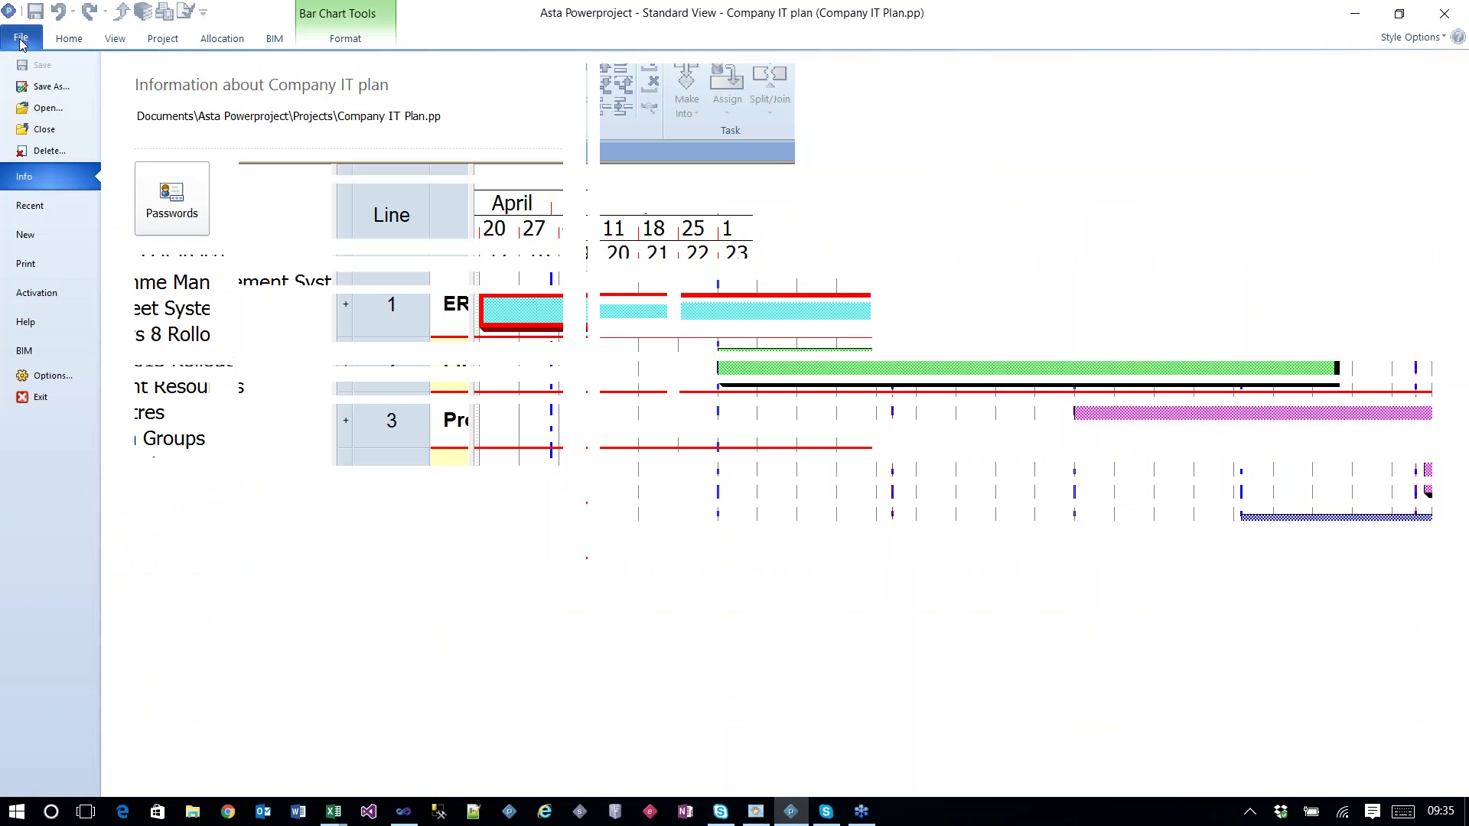
pyautogui.click(50, 87)
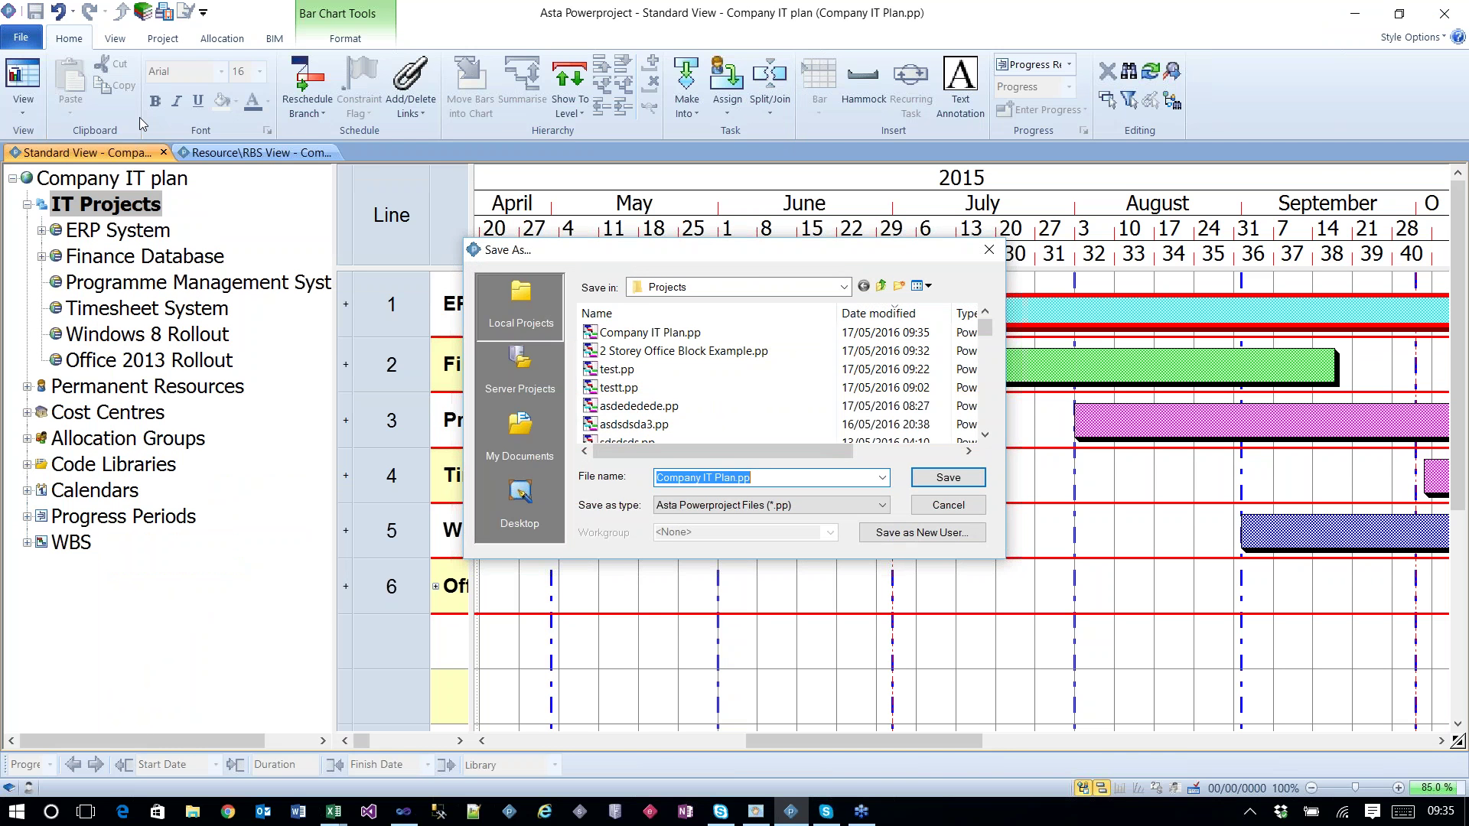
pyautogui.click(520, 505)
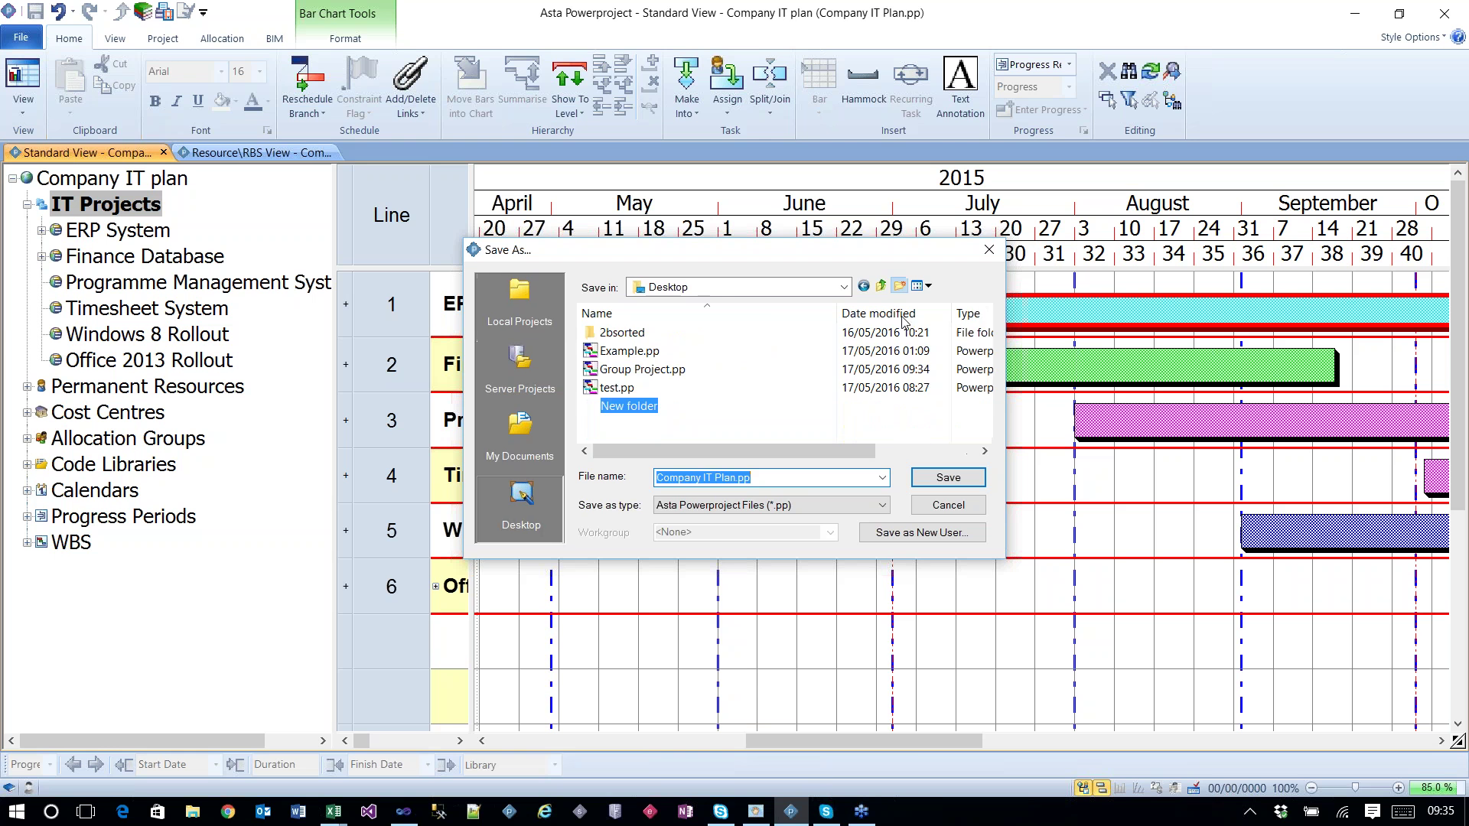
pyautogui.click(612, 405)
pyautogui.doubleClick(613, 405)
# Step: Export the whole project as the HTML file Company IT Plan.htm, including graphics as JPEG files
pyautogui.click(790, 504)
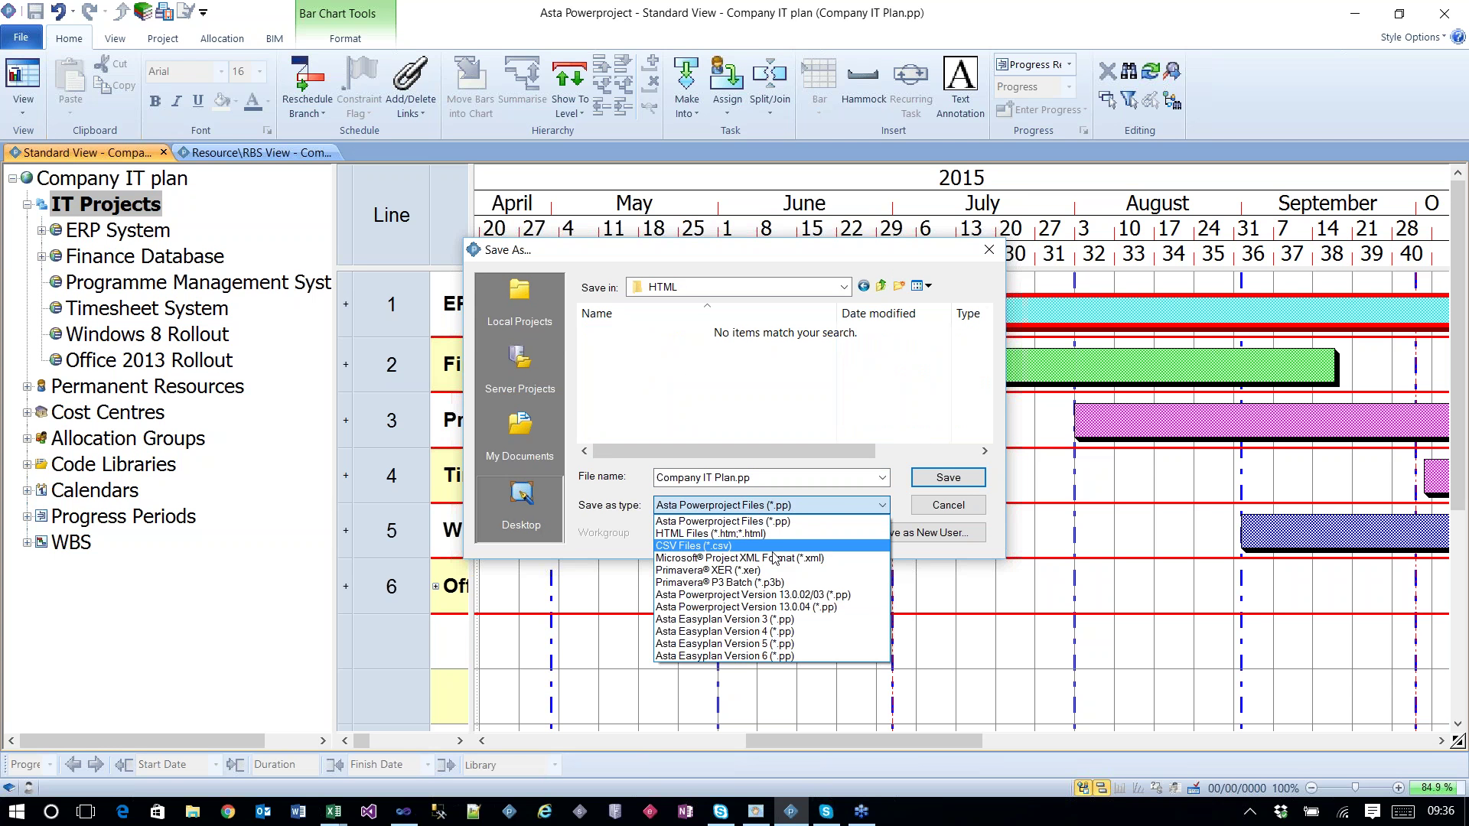
pyautogui.click(796, 534)
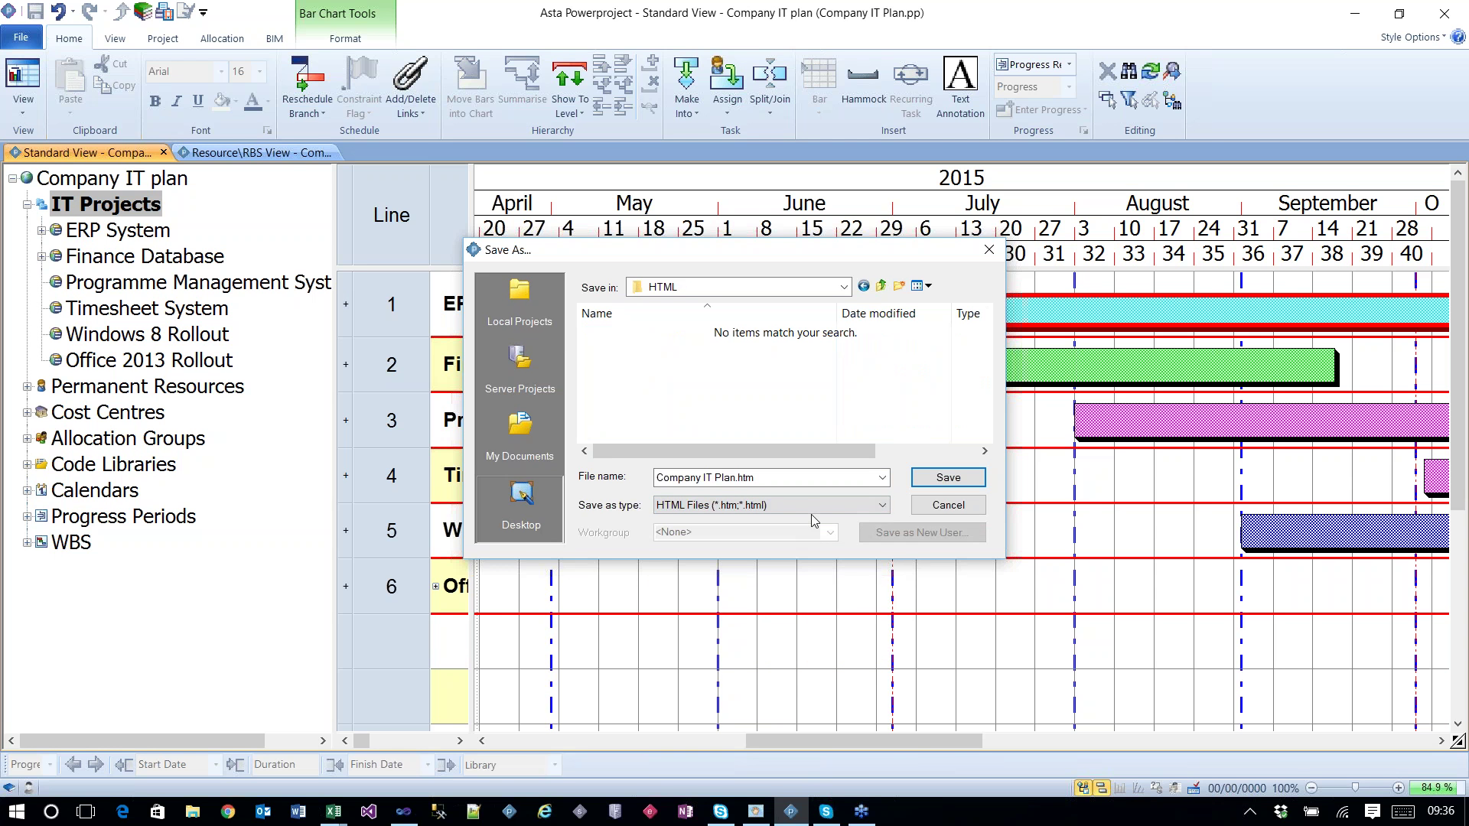
pyautogui.click(963, 477)
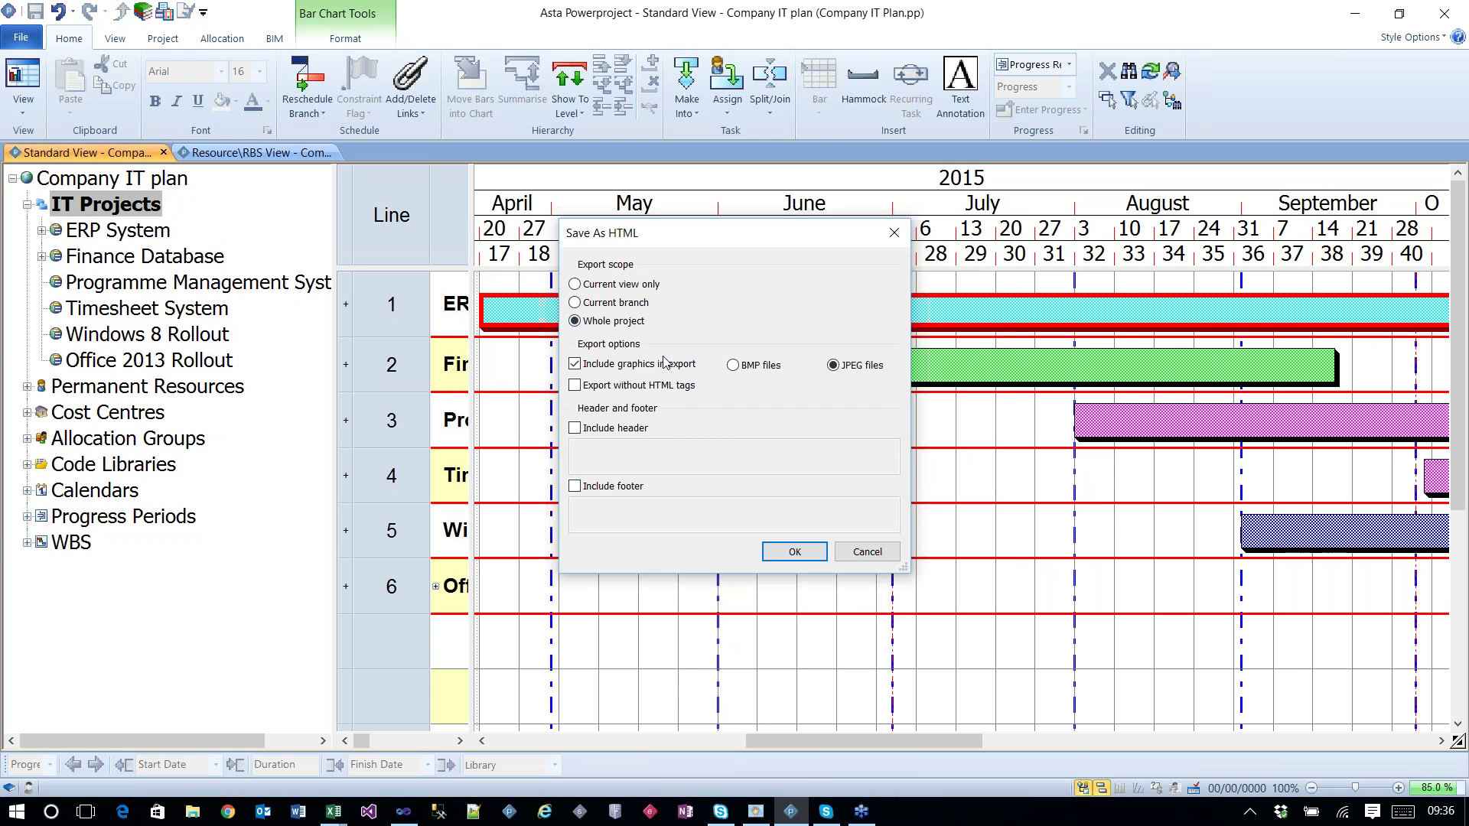
pyautogui.click(805, 550)
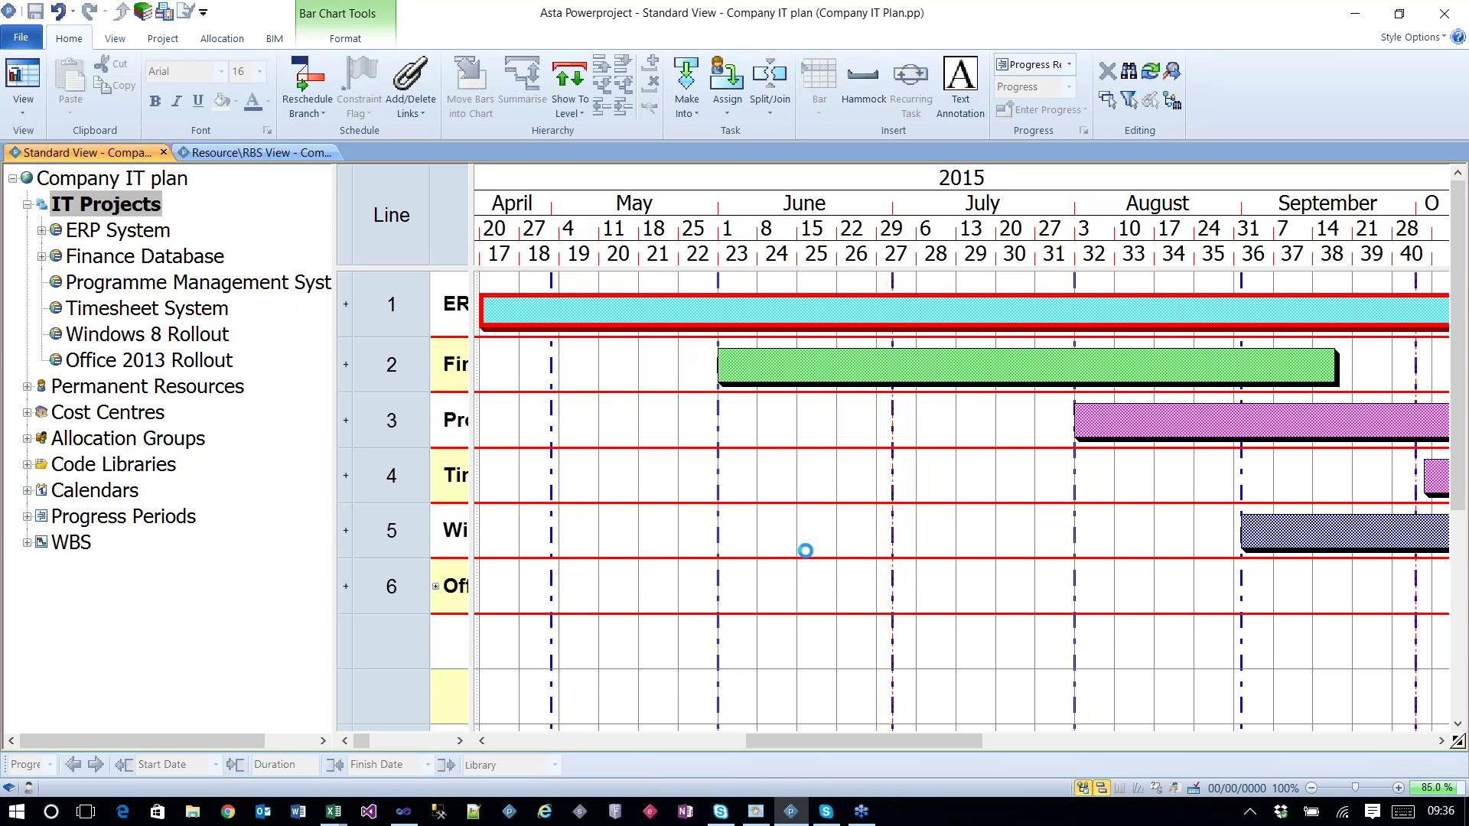
# Step: Open the exported Company IT Plan.htm from the Desktop's HTML folder and maximize the browser window
pyautogui.click(1350, 20)
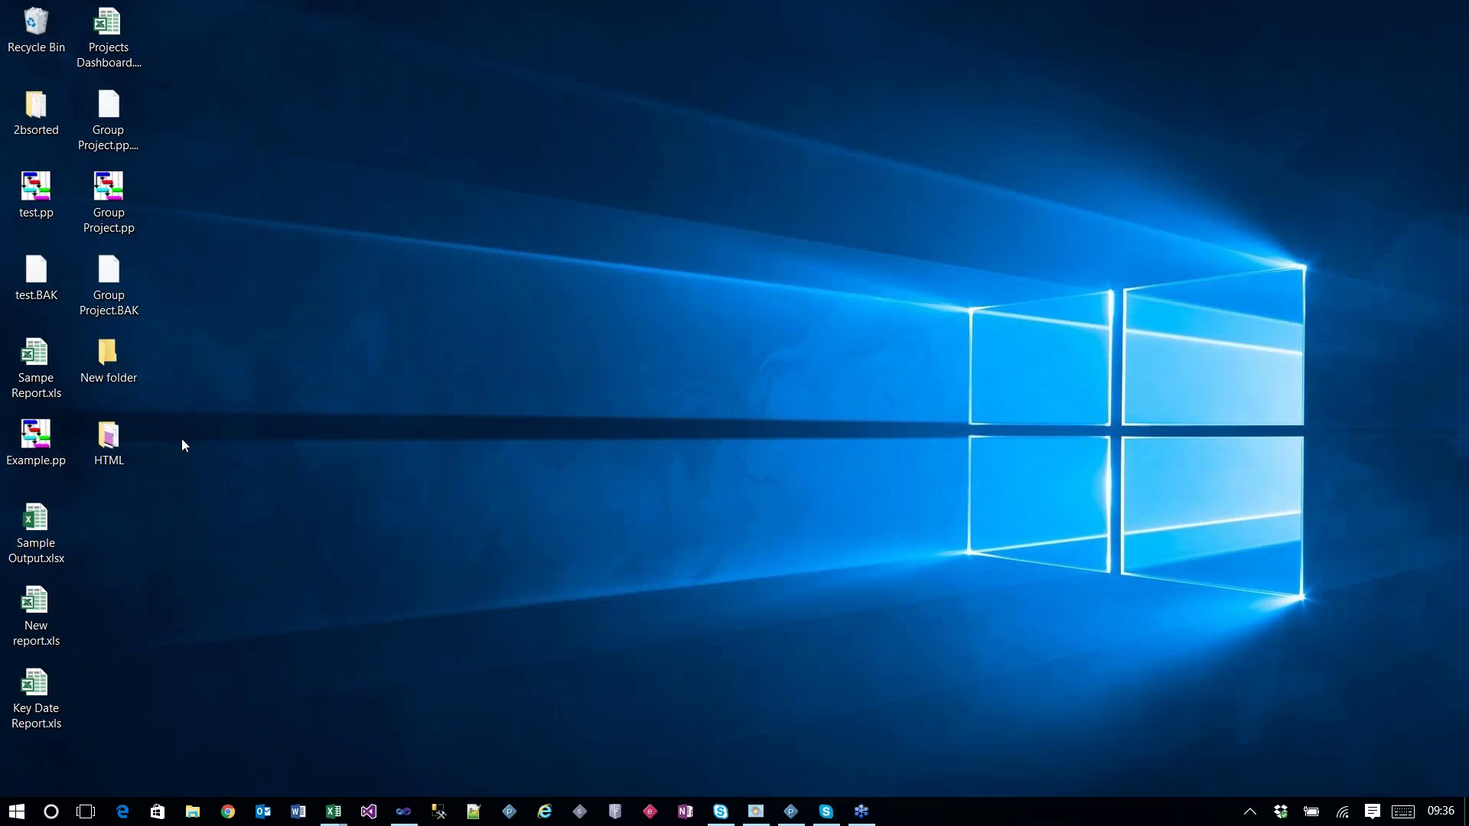
pyautogui.doubleClick(109, 437)
pyautogui.doubleClick(588, 382)
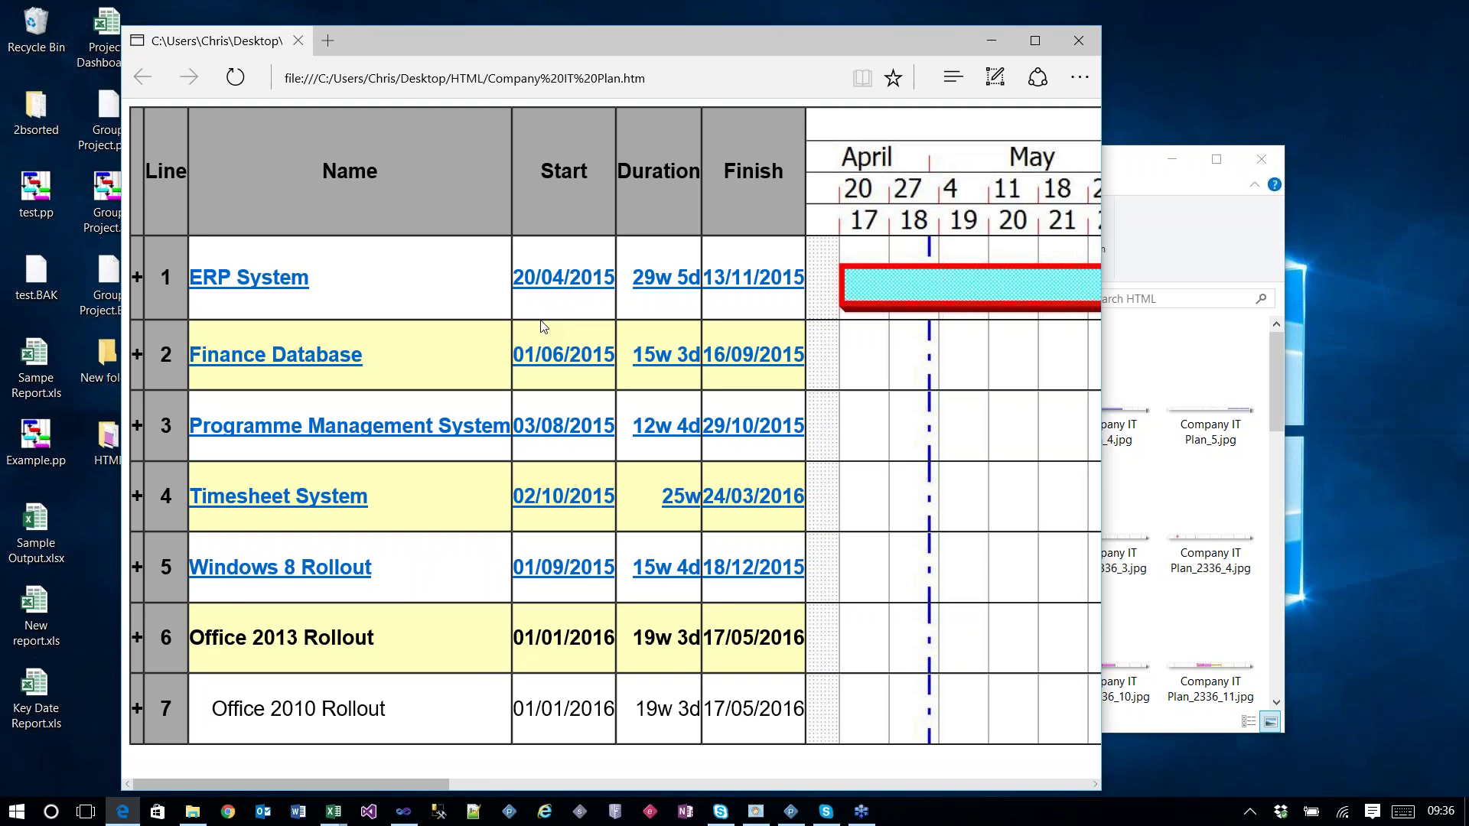
pyautogui.doubleClick(613, 43)
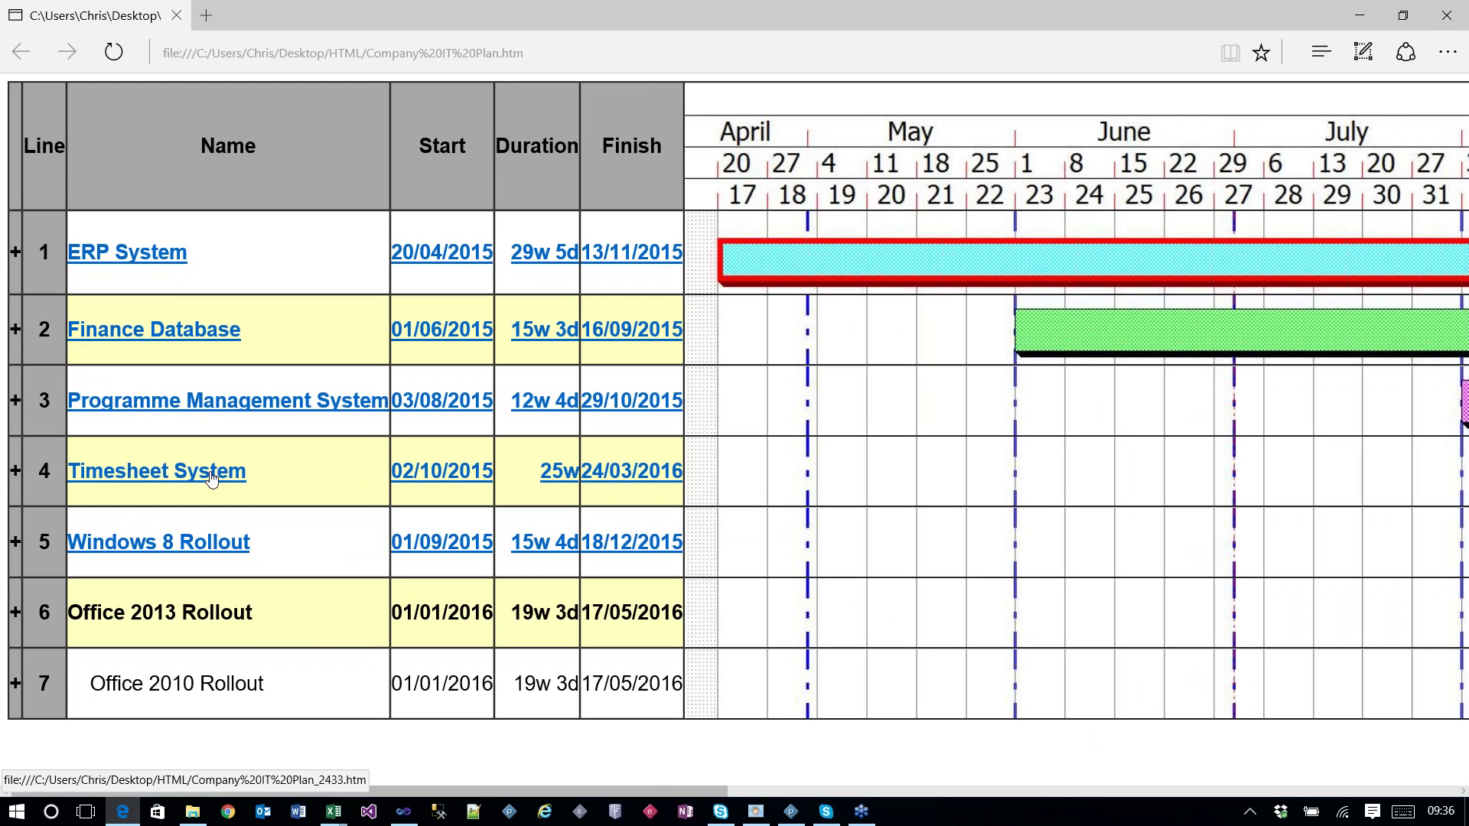
# Step: Examine the exported ERP System and Finance Database task charts by following their links from the main page
pyautogui.click(150, 260)
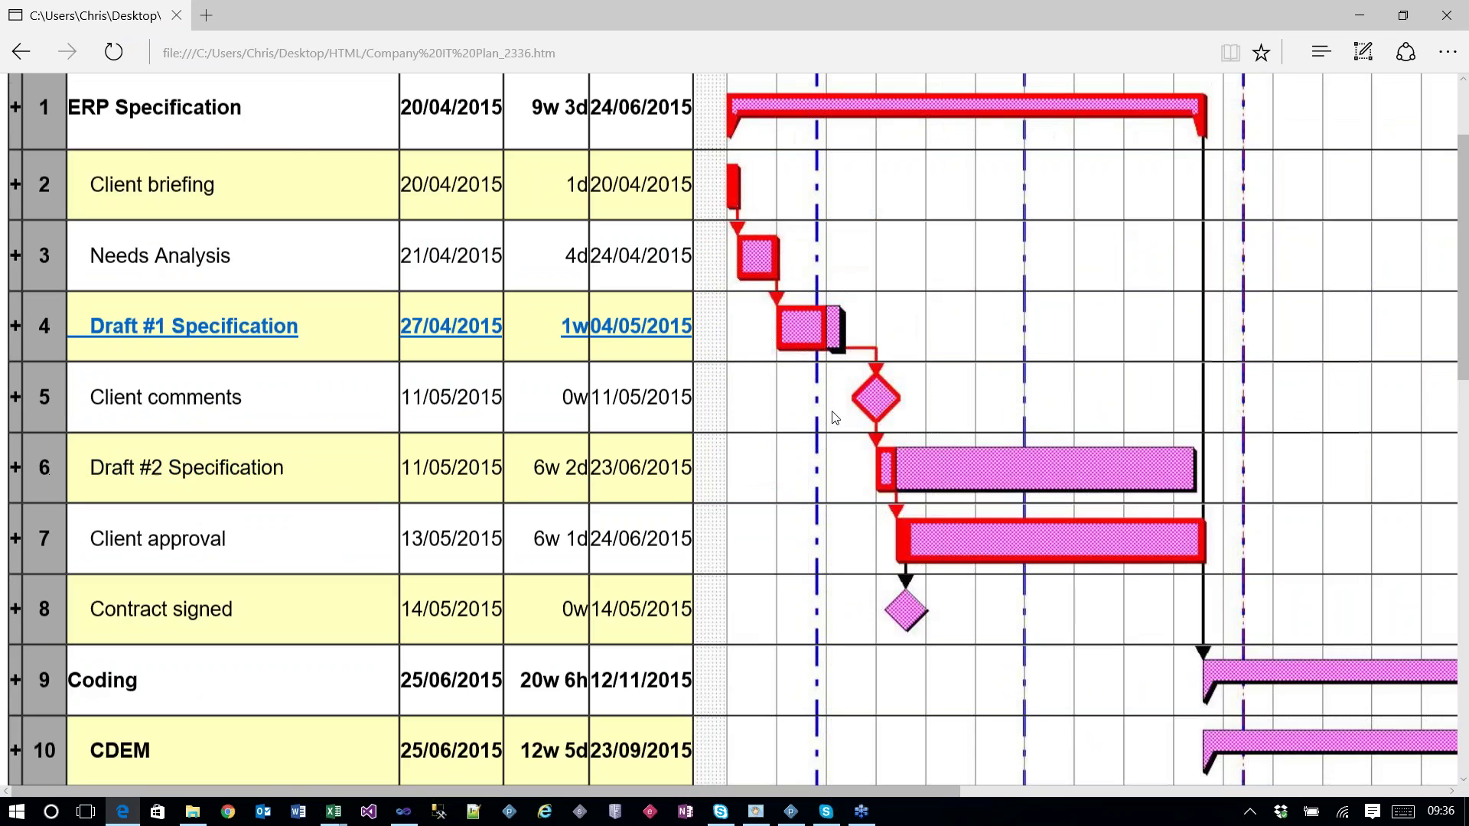
pyautogui.click(31, 52)
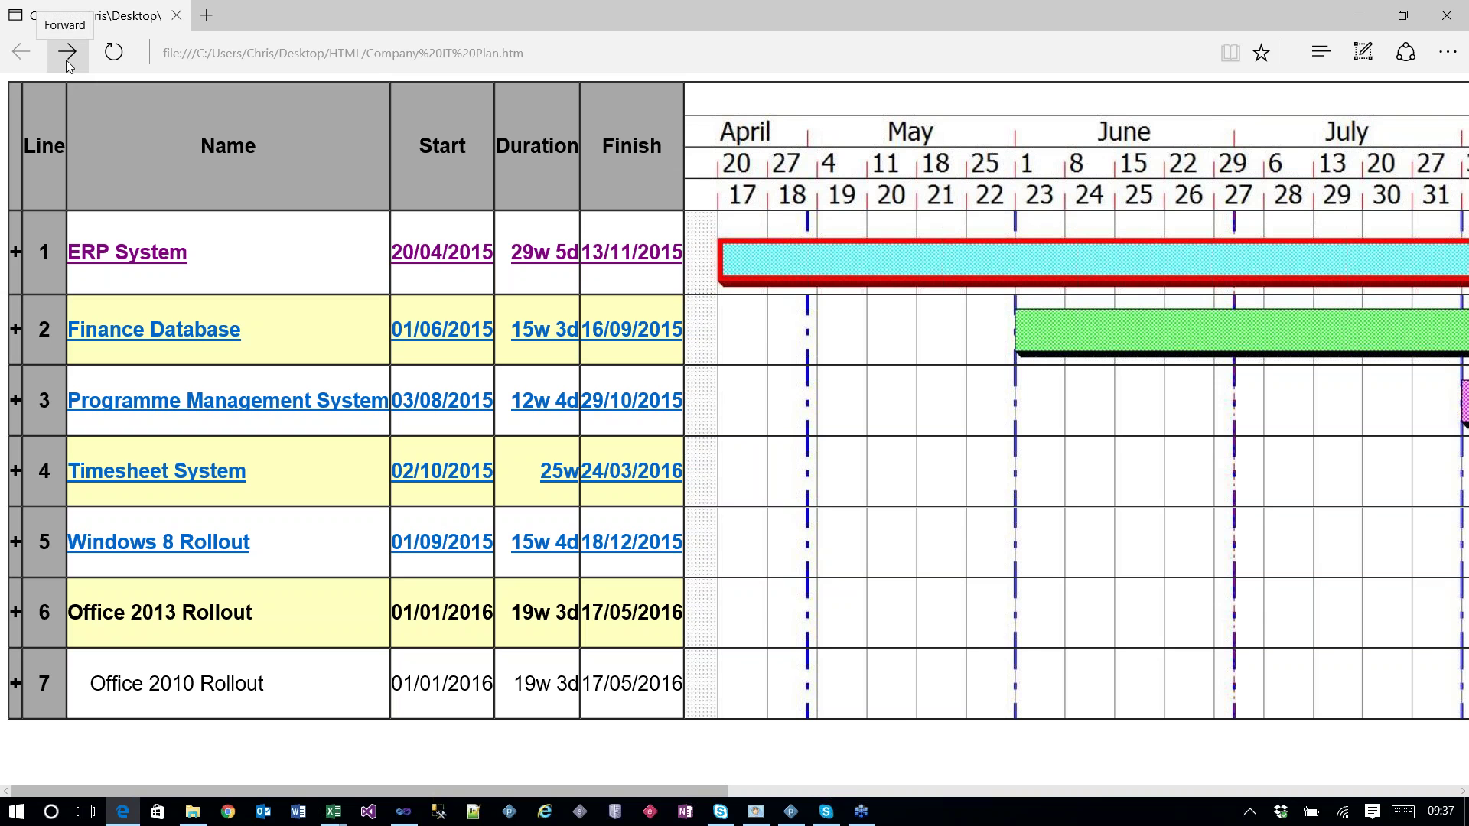
pyautogui.click(136, 325)
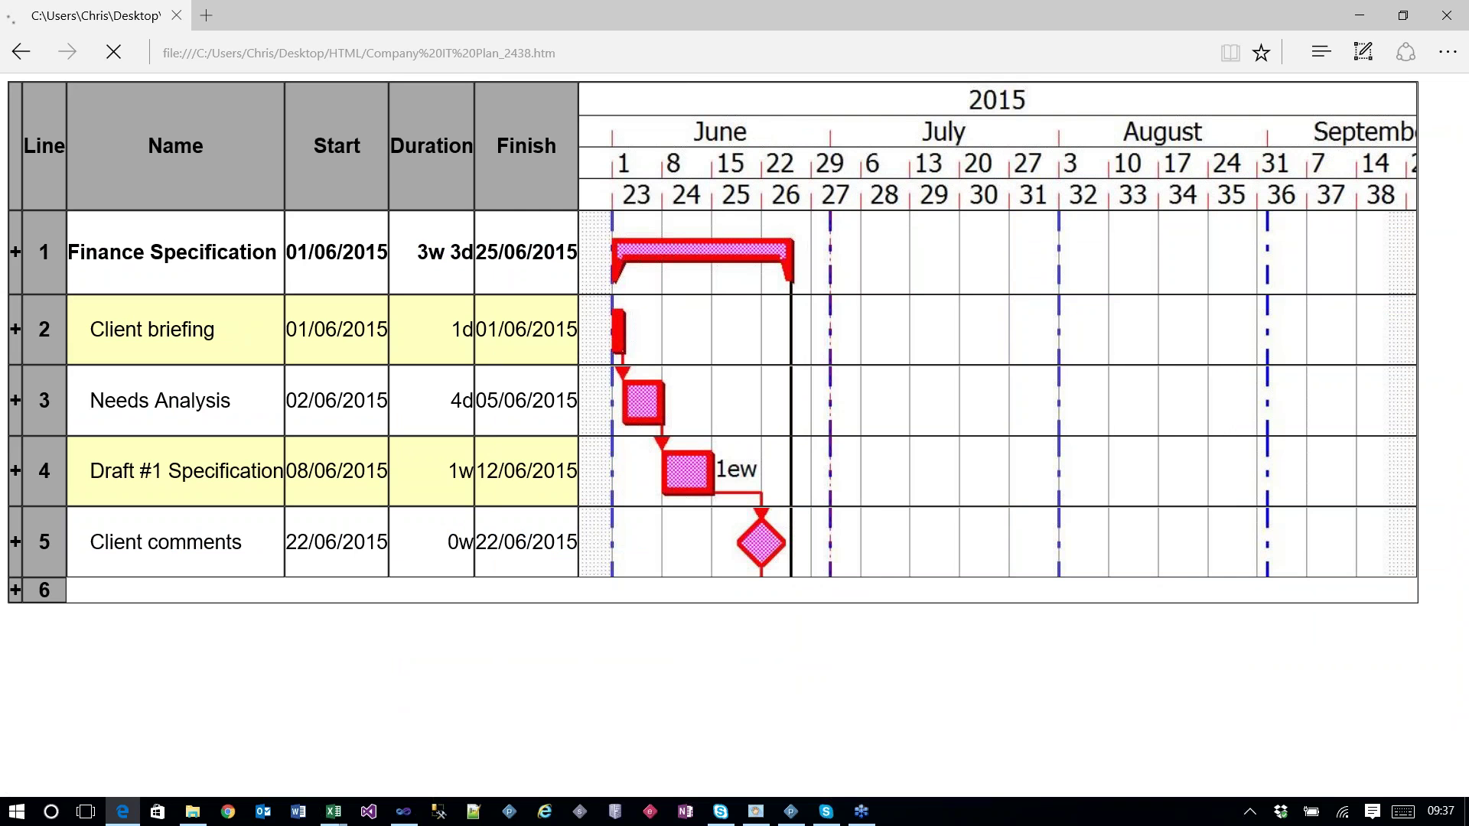
pyautogui.click(641, 46)
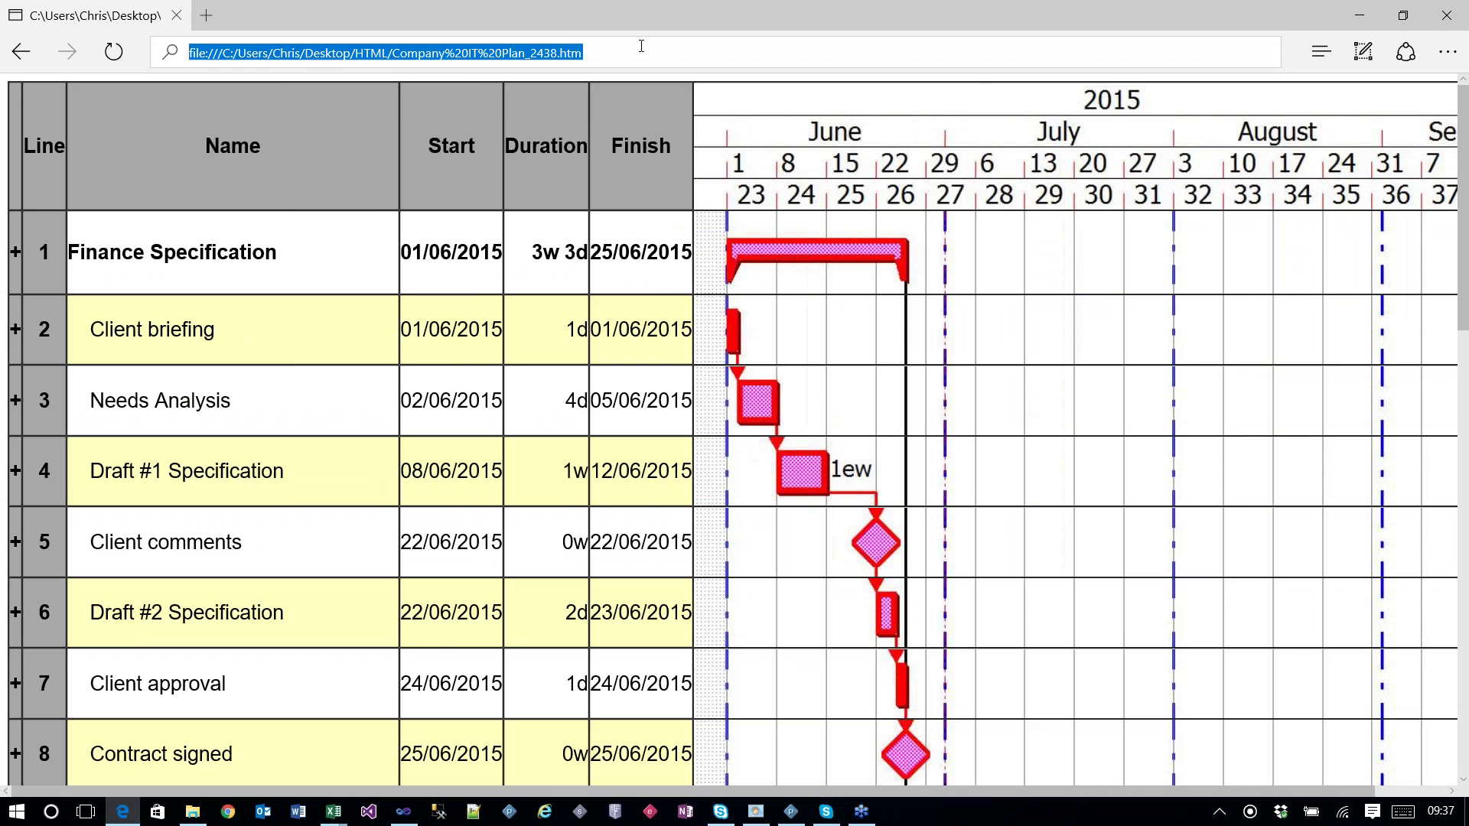
pyautogui.click(966, 513)
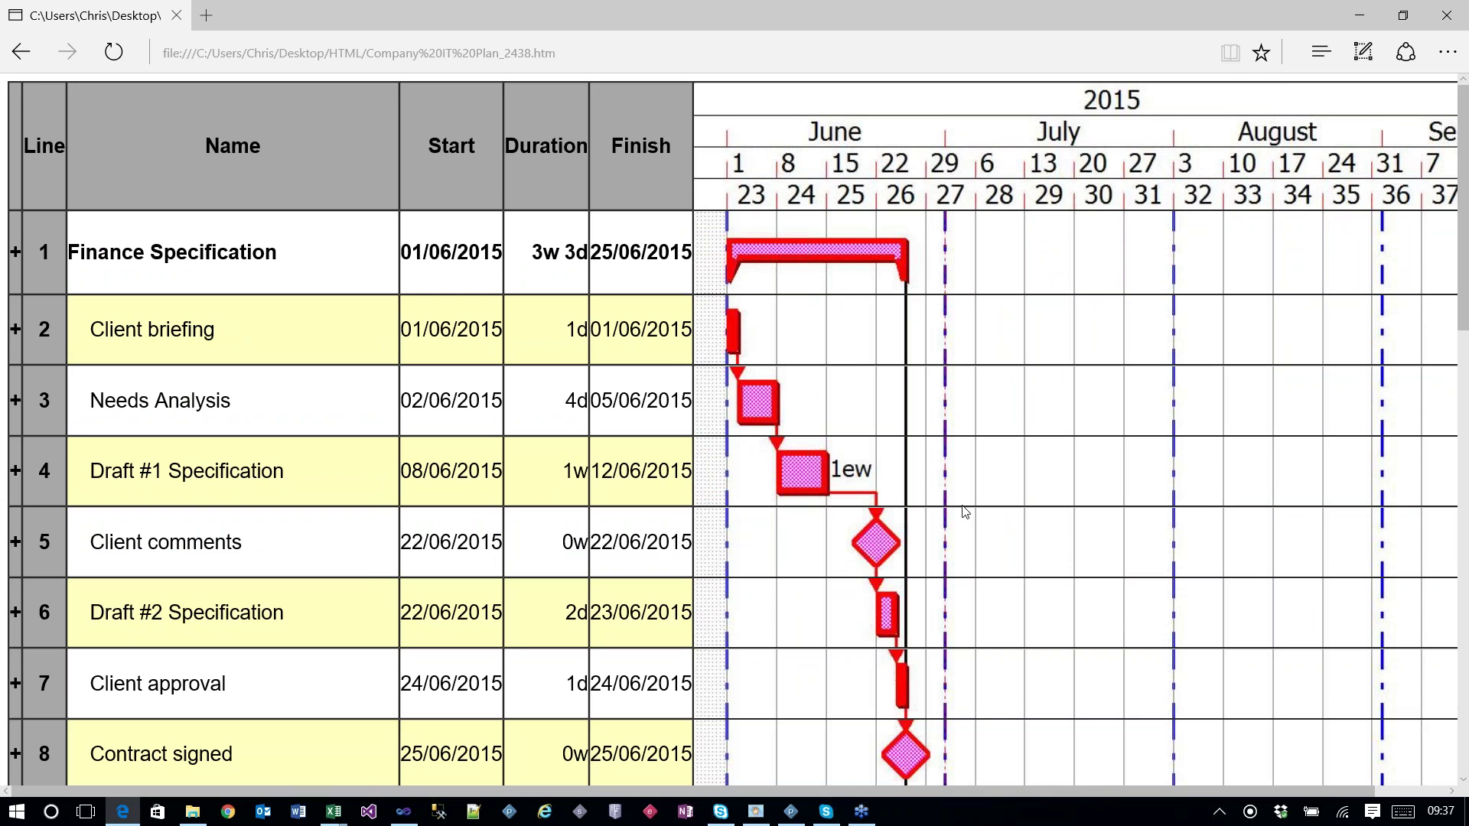
pyautogui.scroll(-10, 961, 512)
pyautogui.scroll(10, 961, 512)
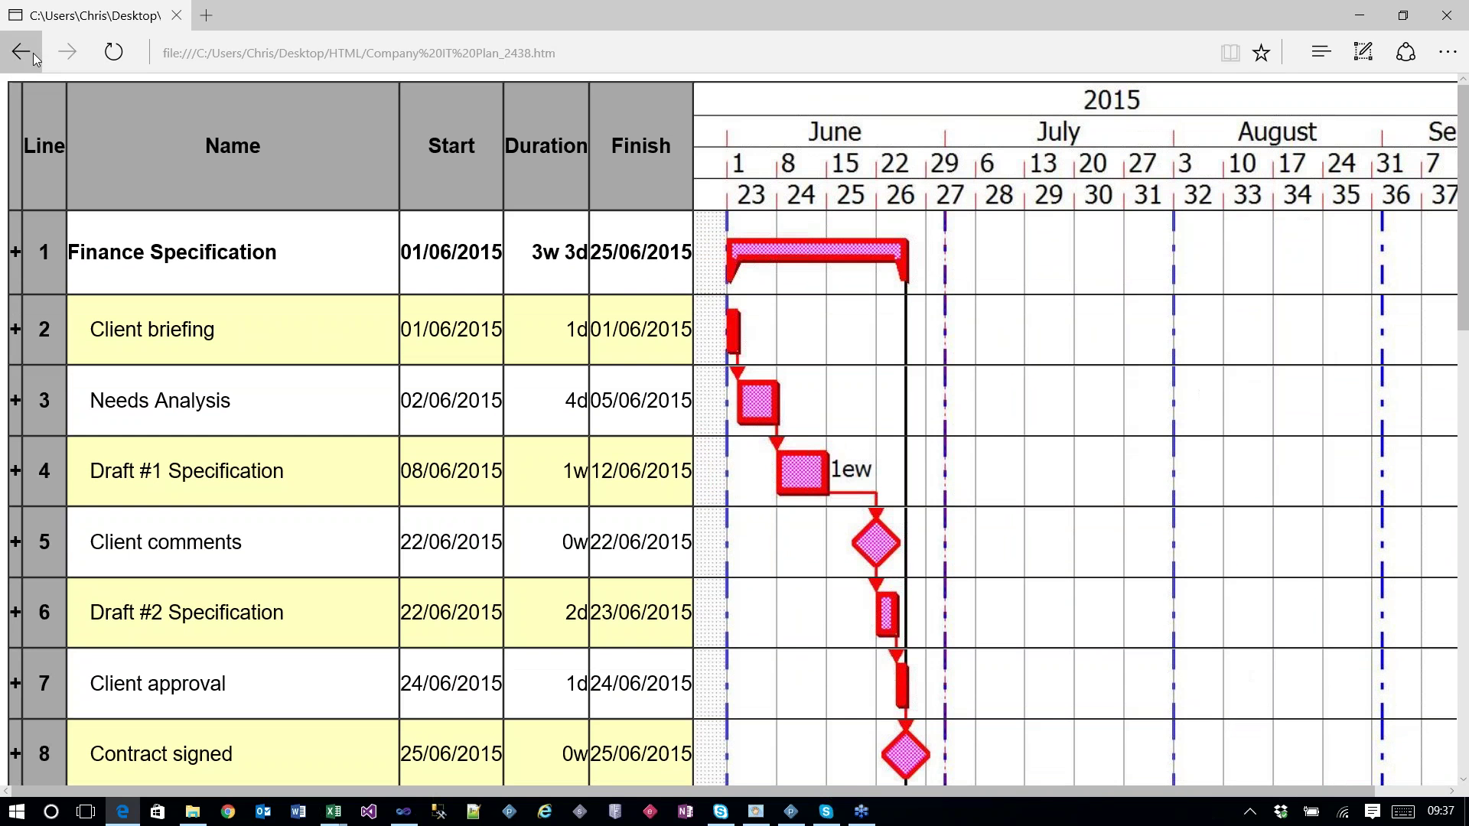
# Step: View the exported Windows 7 Rollout chart, close the browser and switch back to the Company IT plan in Asta Powerproject
pyautogui.click(21, 52)
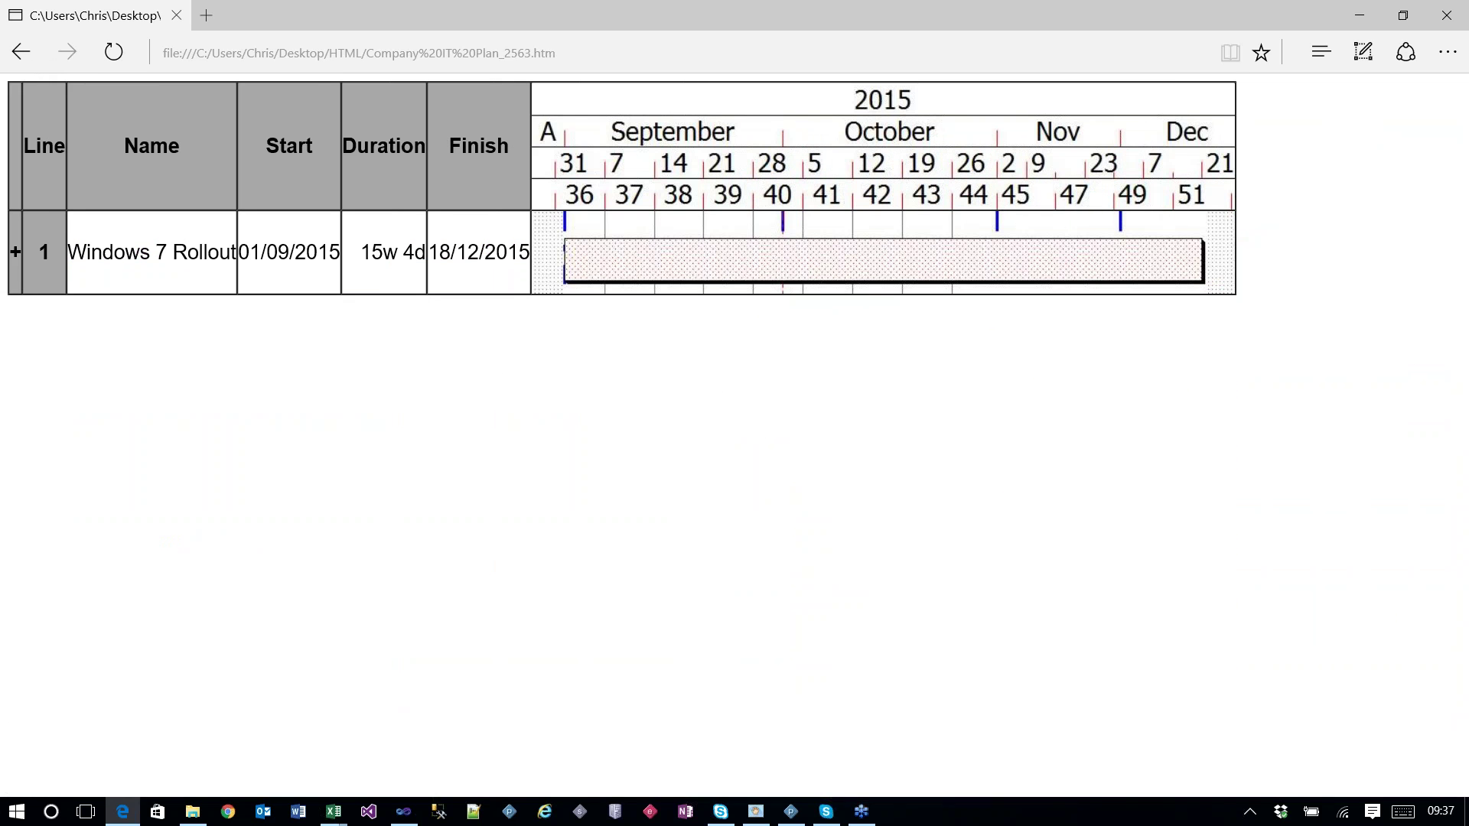
pyautogui.click(1446, 16)
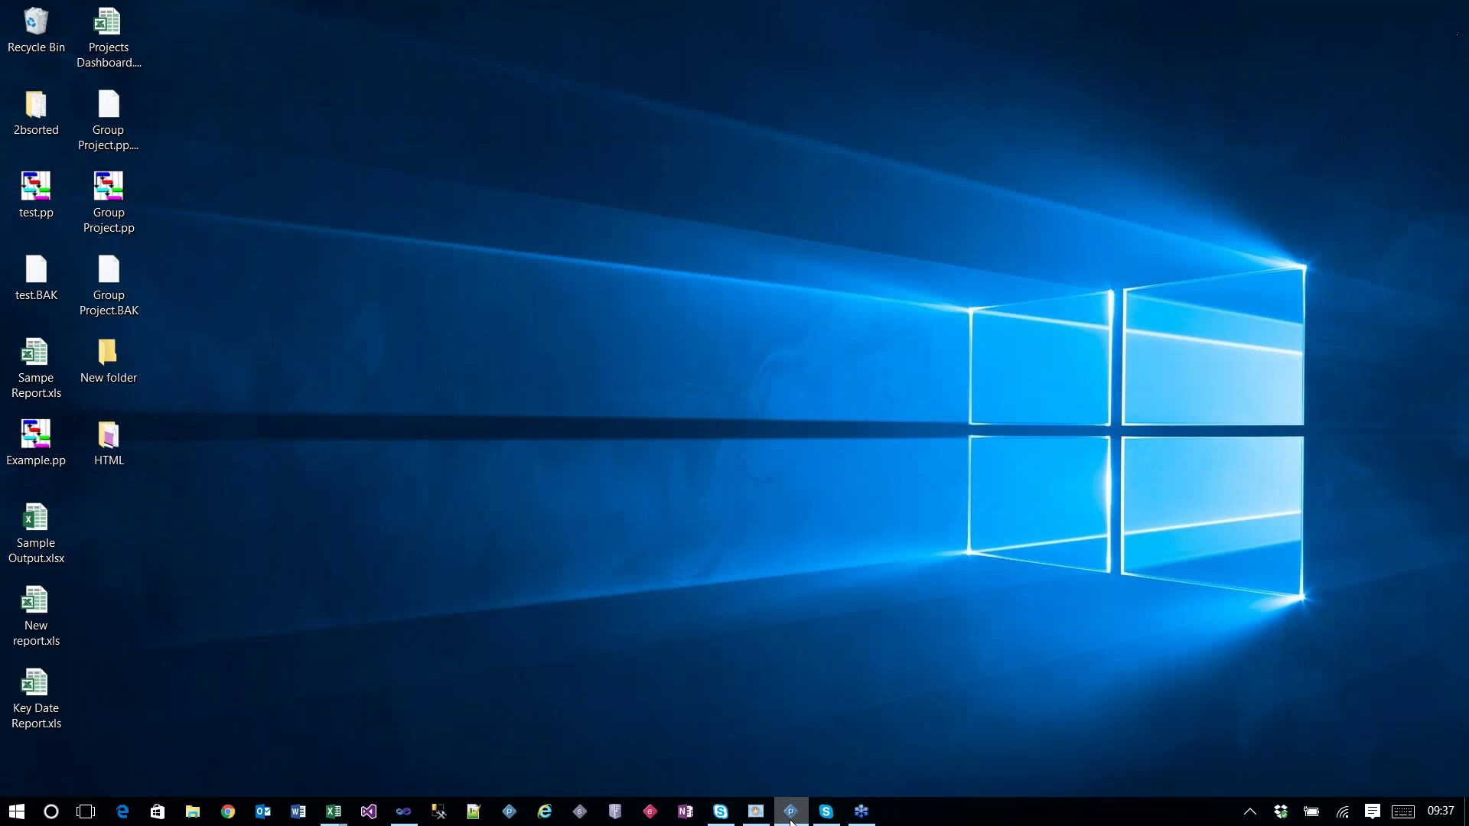
pyautogui.moveTo(790, 821)
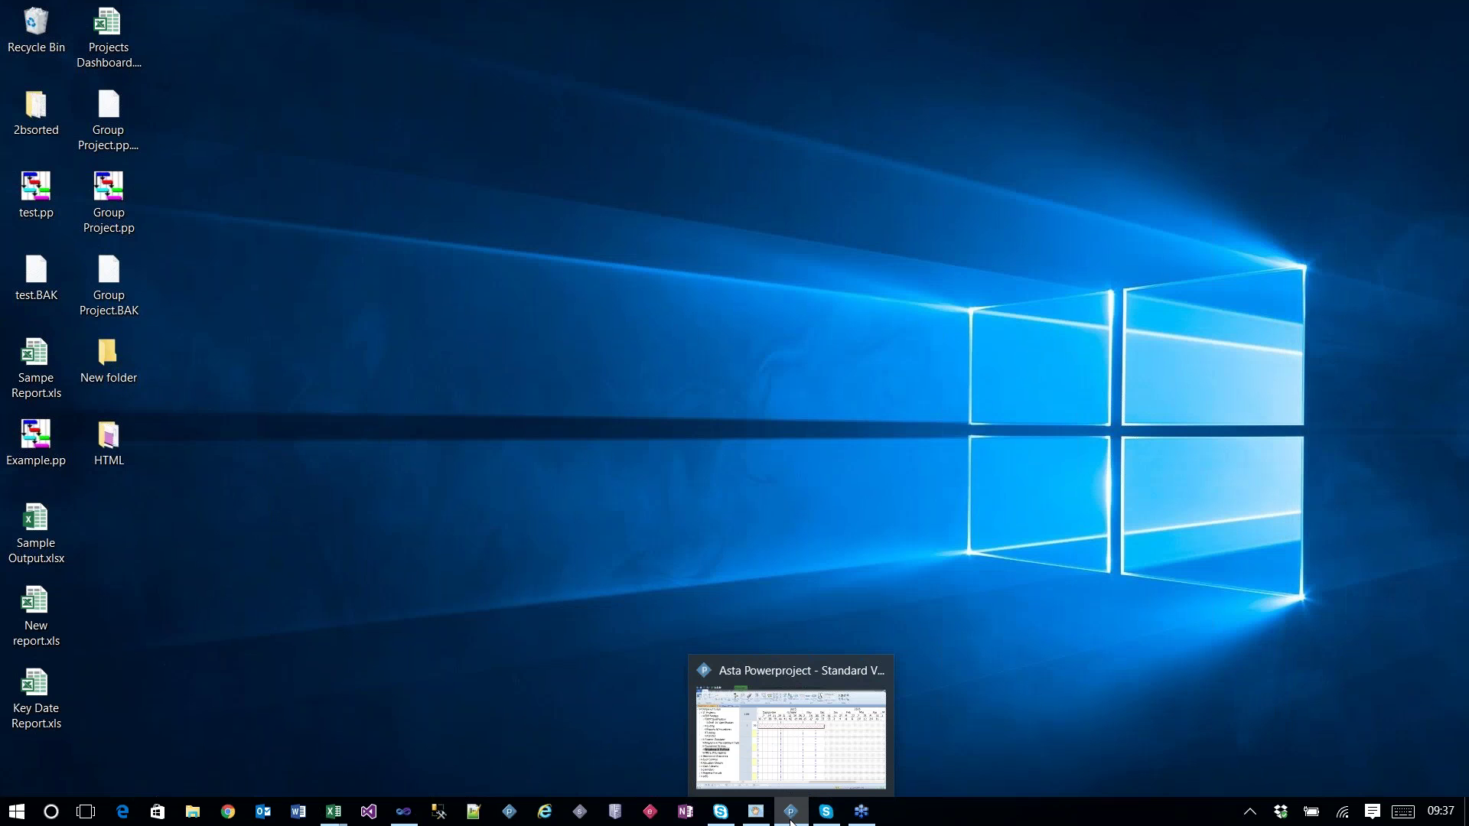
pyautogui.click(790, 821)
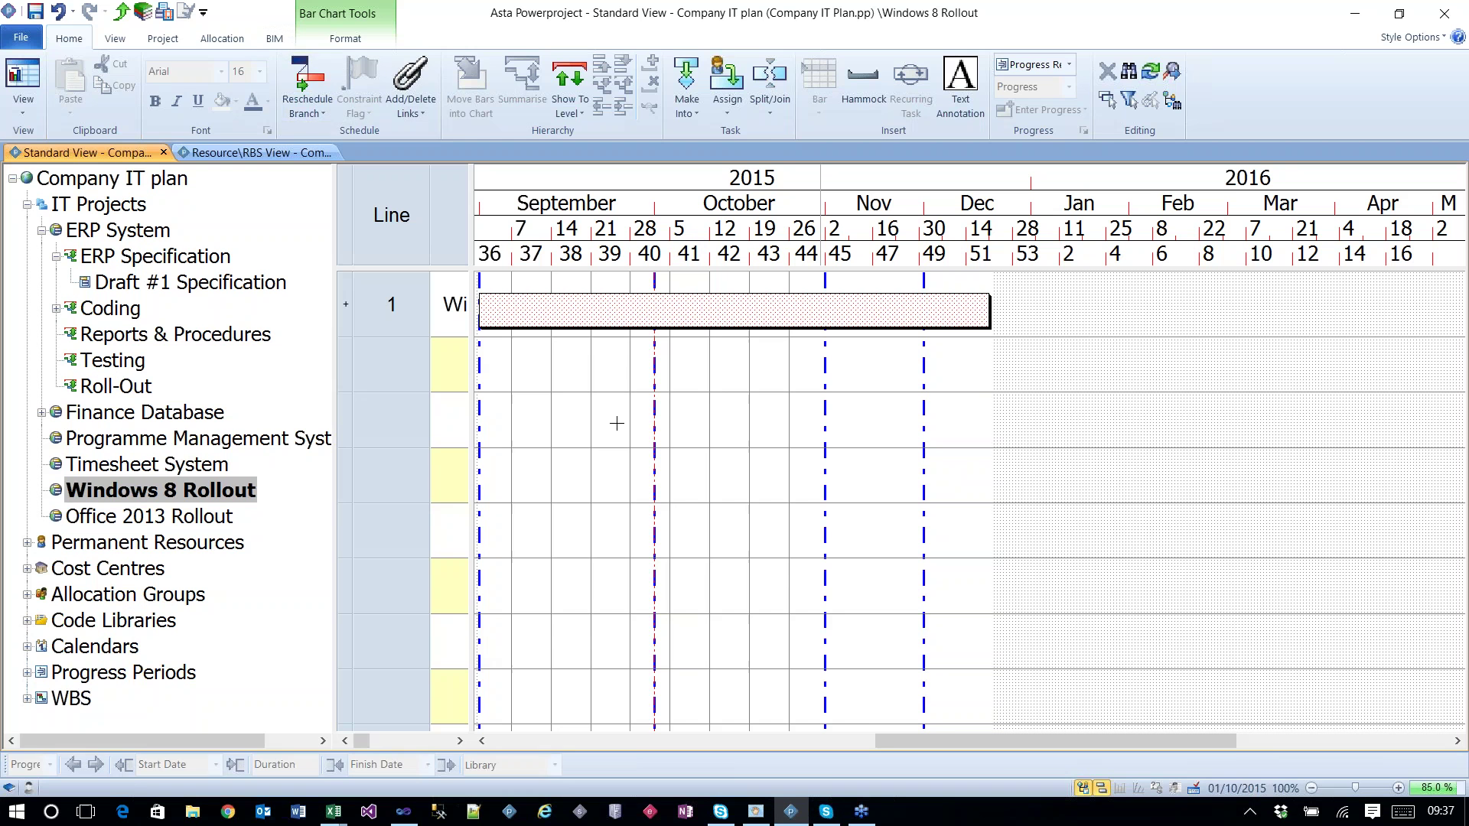
# Step: Set up a Business Intelligence export to spreadsheet using the Full Export model, with a Desktop file named Full as the destination
pyautogui.click(280, 40)
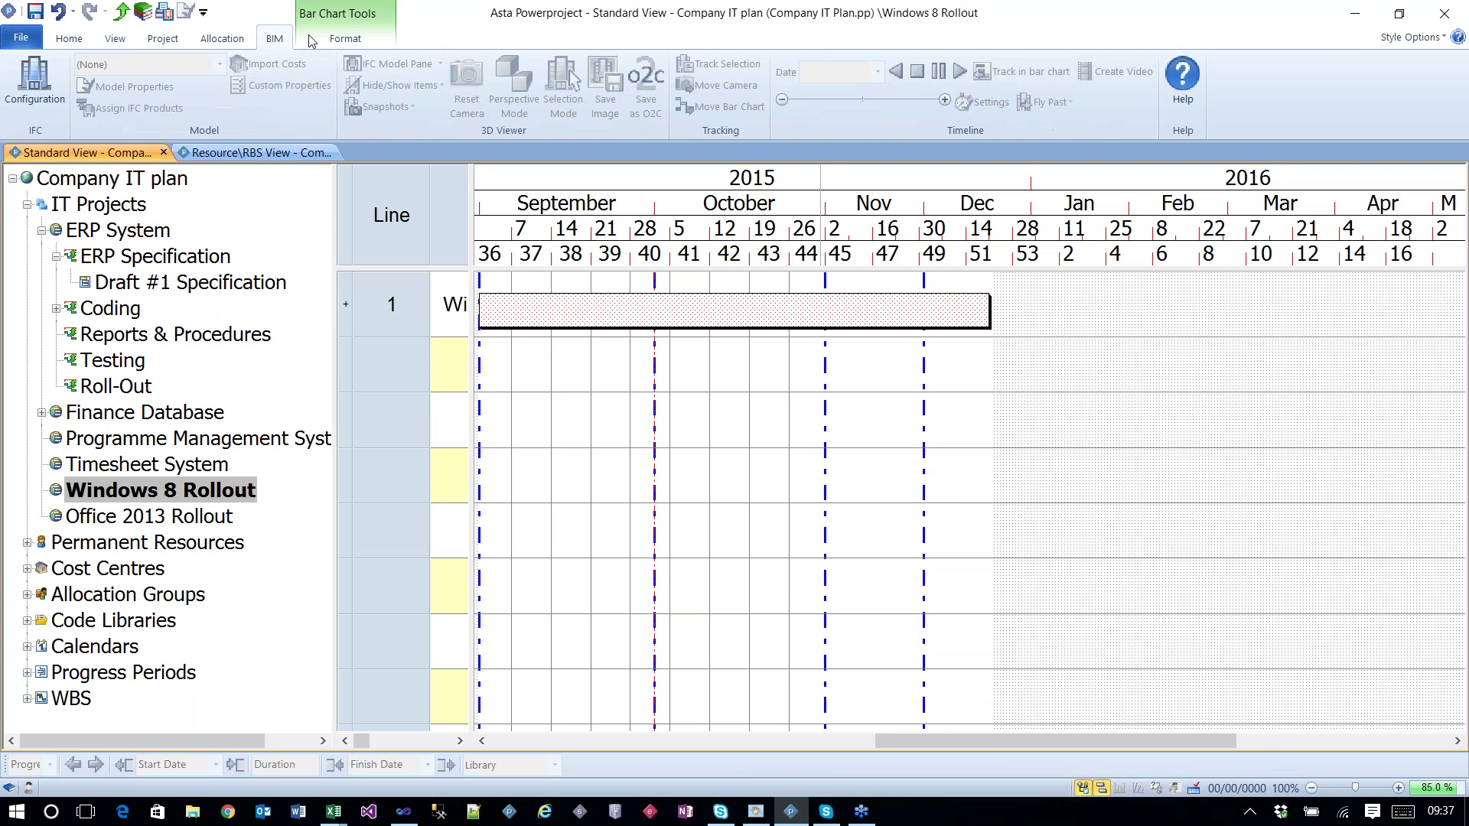
pyautogui.click(176, 40)
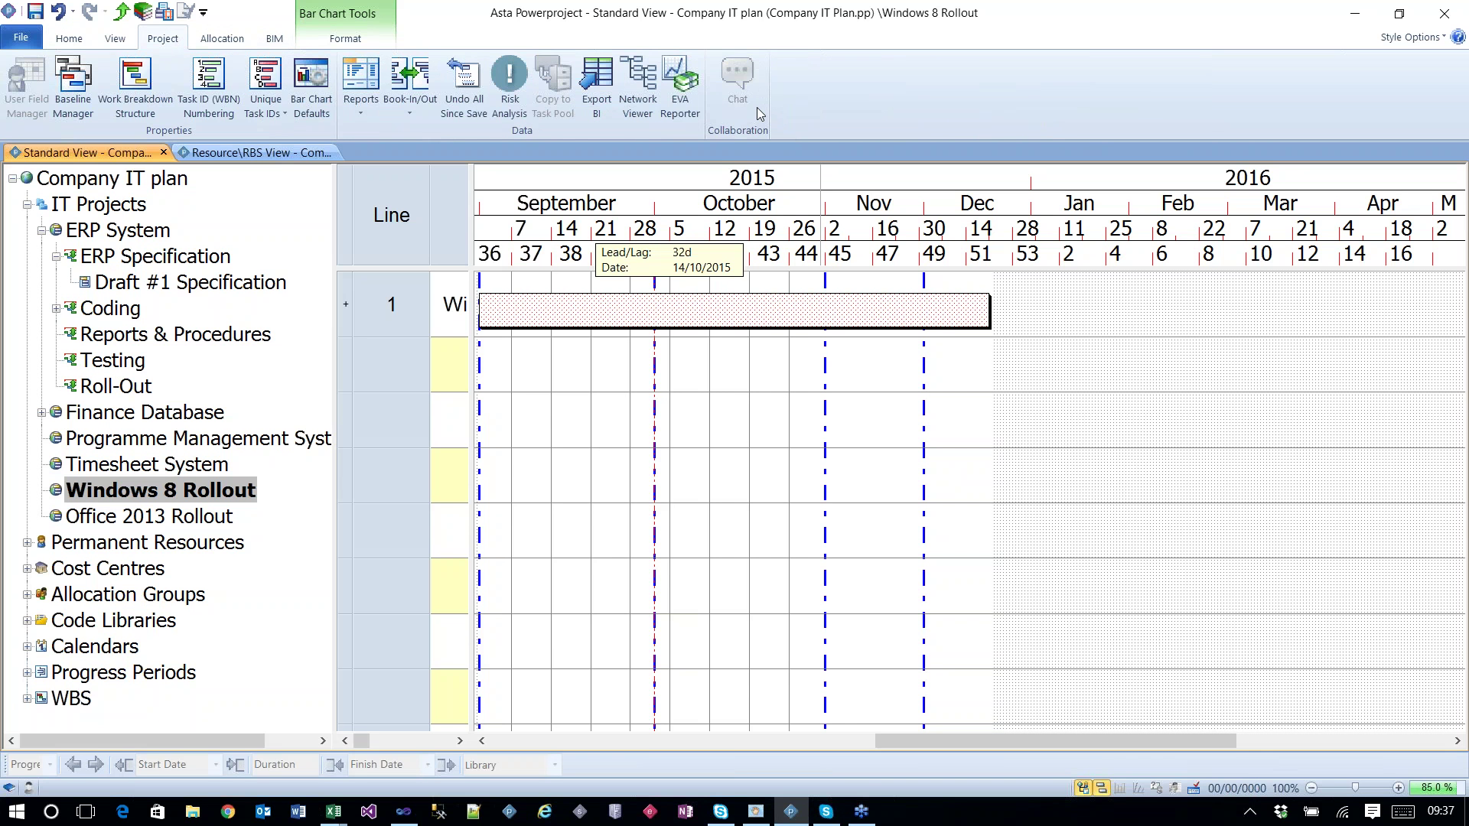
pyautogui.click(597, 89)
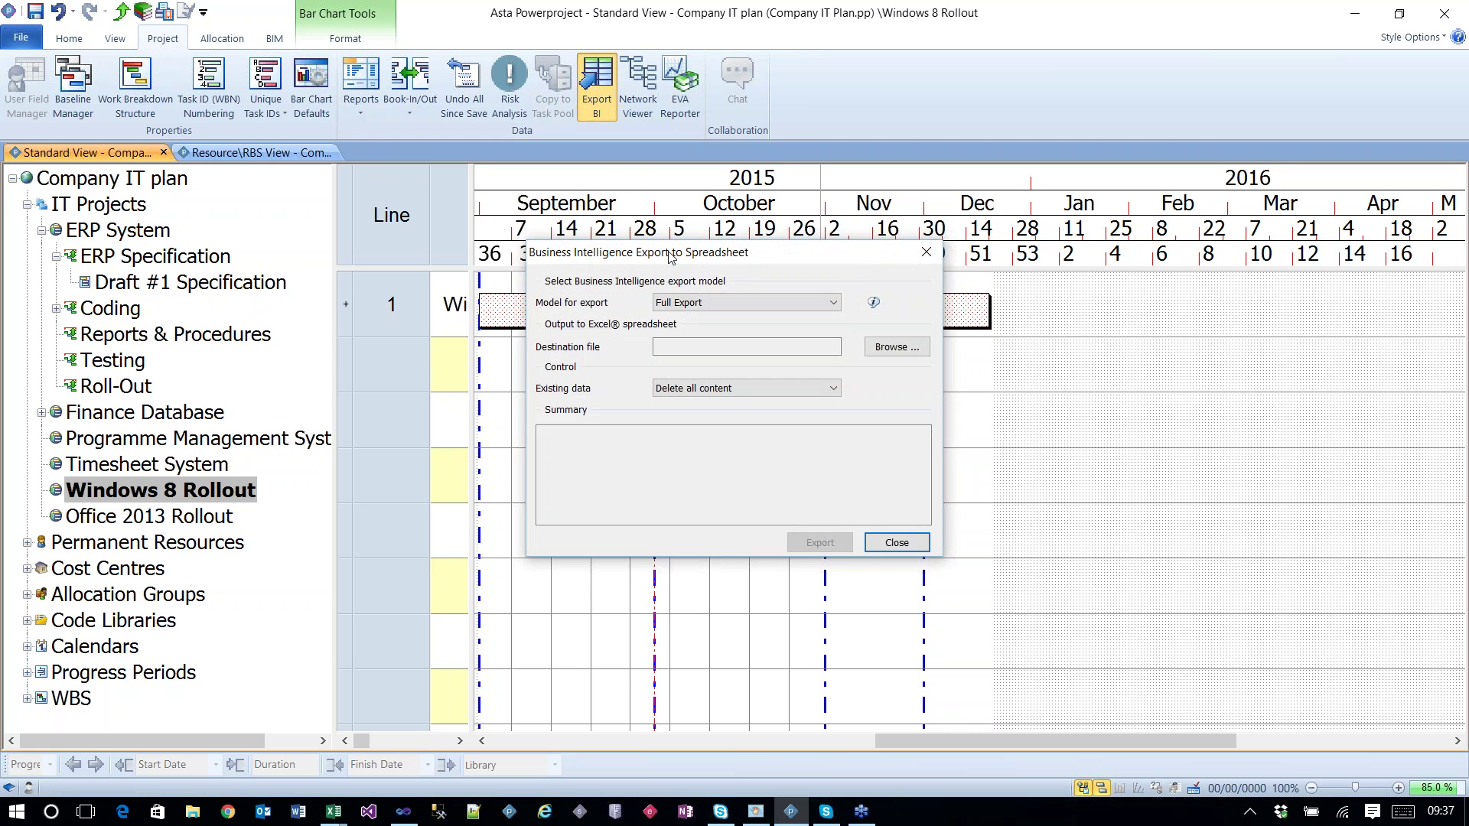
pyautogui.moveTo(669, 257); pyautogui.dragTo(567, 215)
pyautogui.click(612, 261)
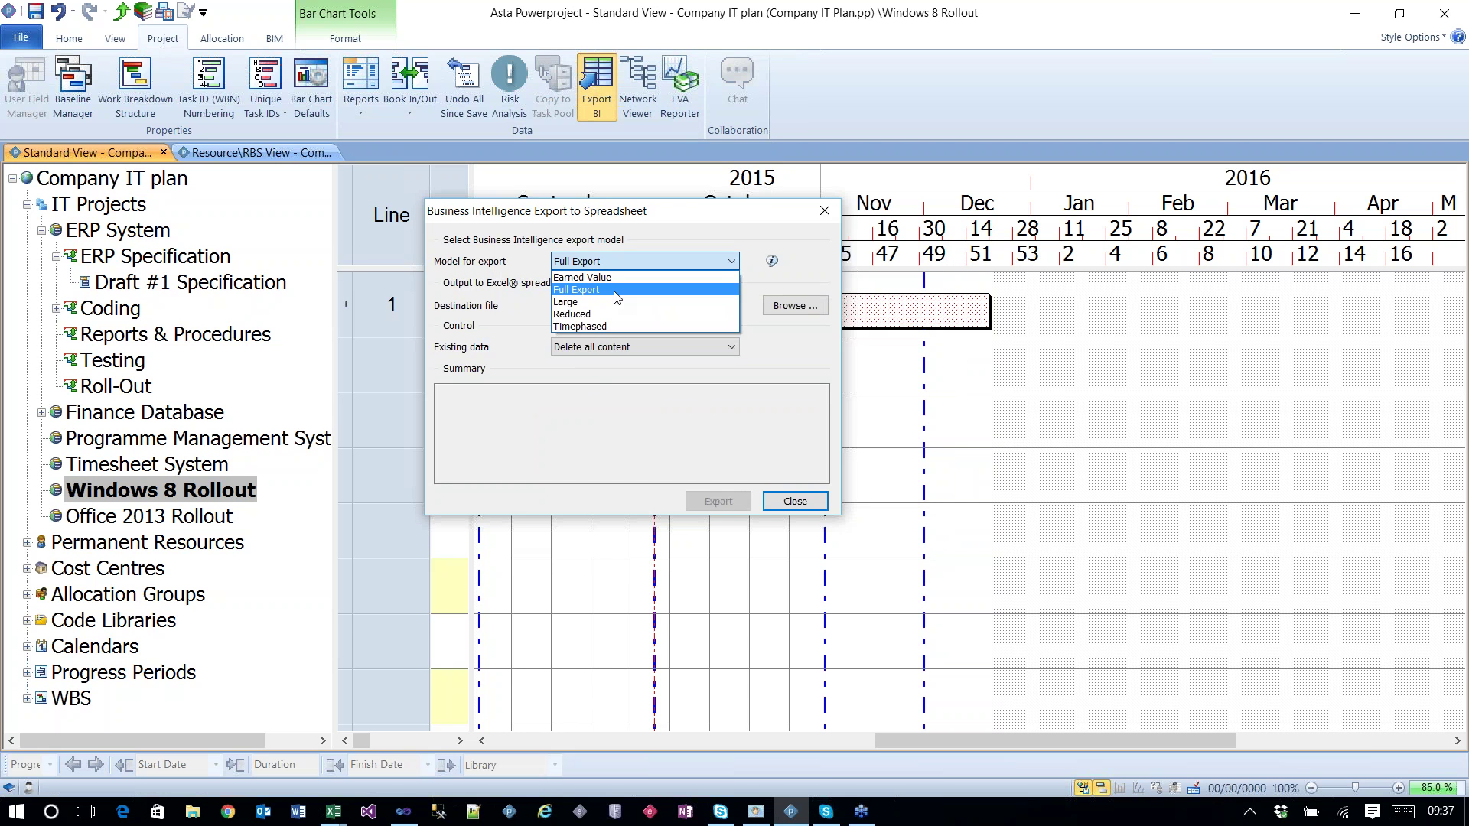
pyautogui.click(617, 292)
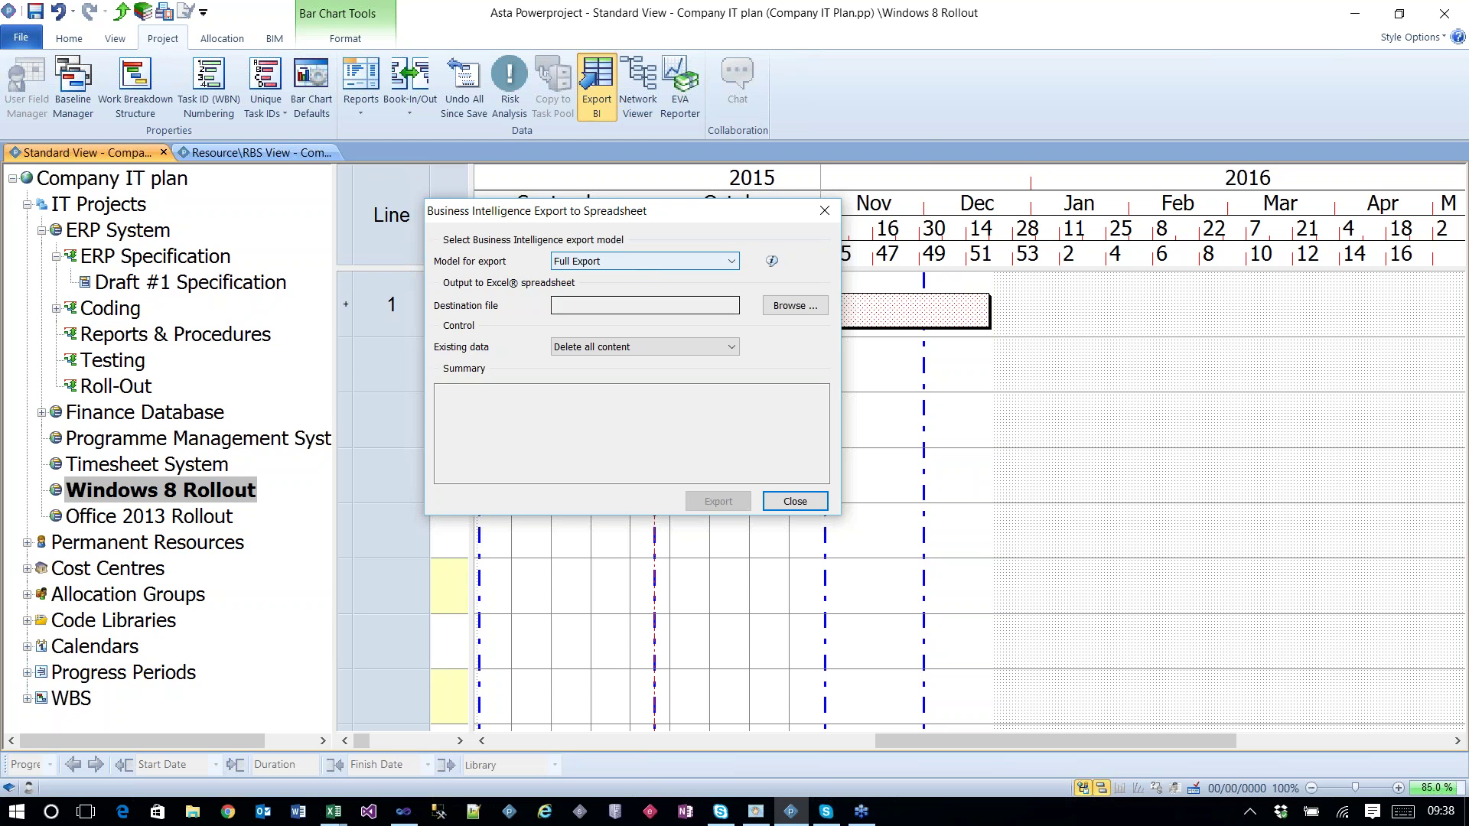
pyautogui.click(797, 317)
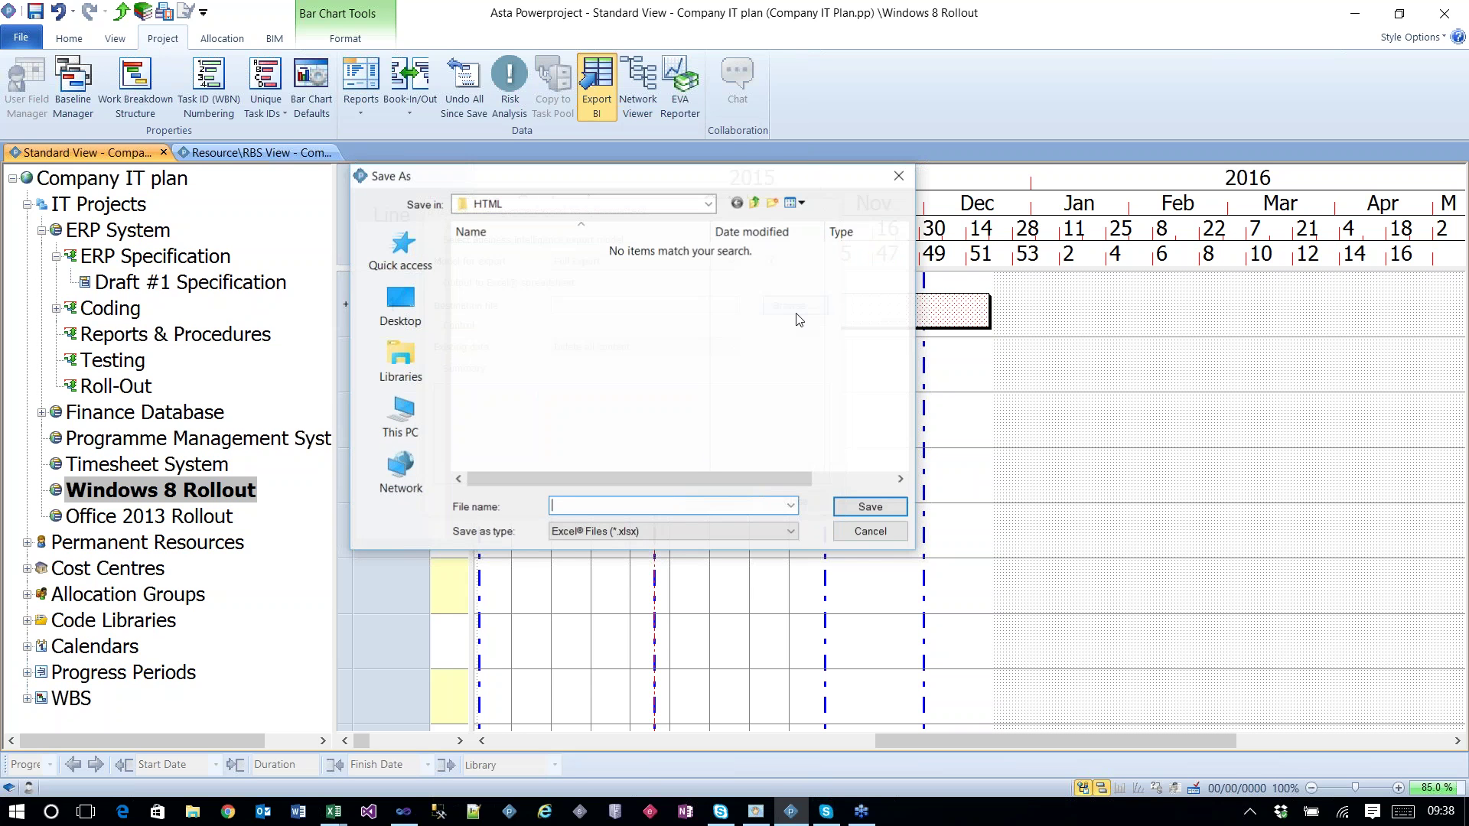
pyautogui.click(403, 359)
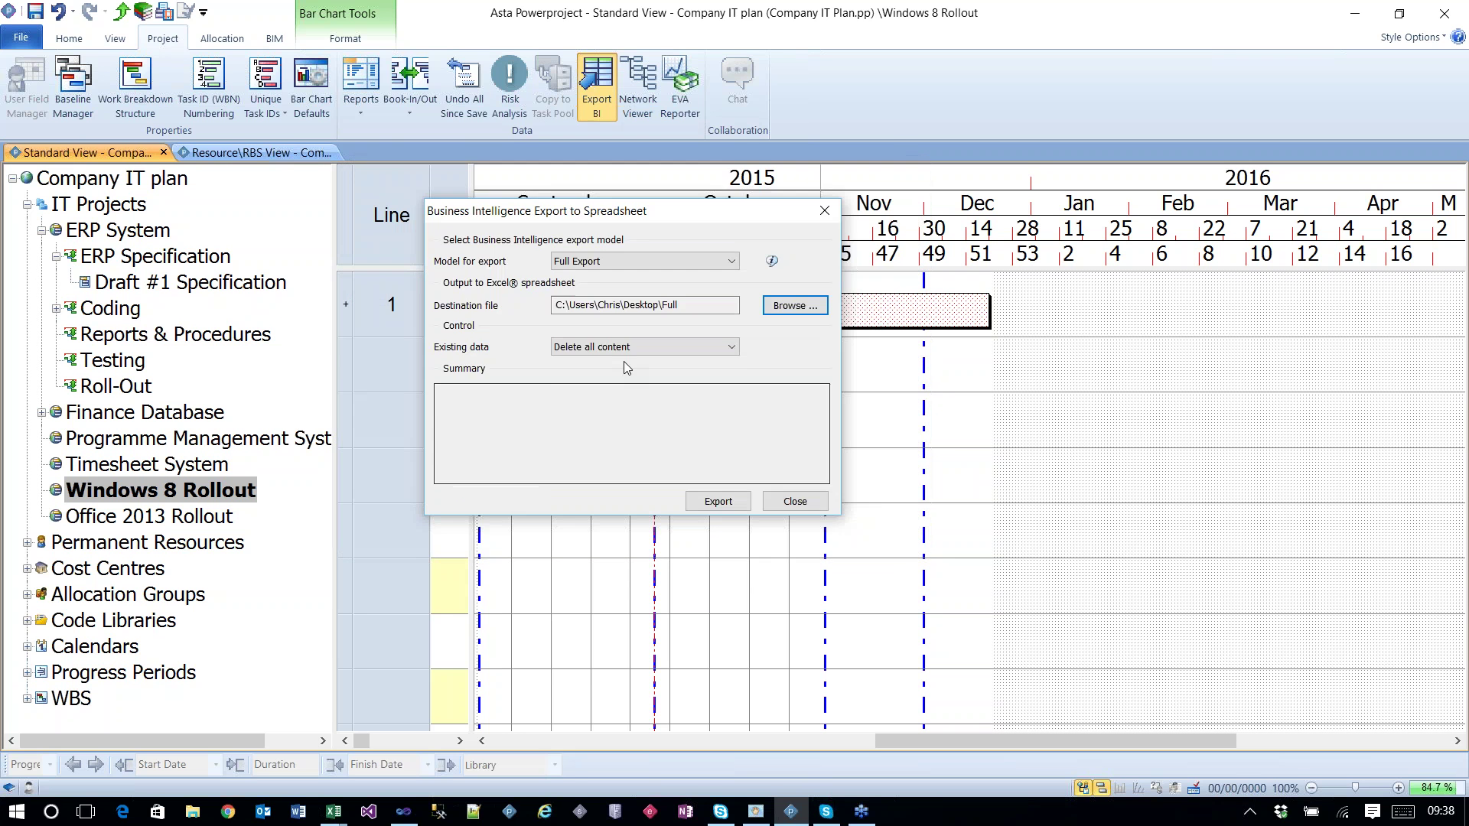
# Step: Set existing data to Erase current planning data only, then run the export and close its dialog
pyautogui.click(624, 350)
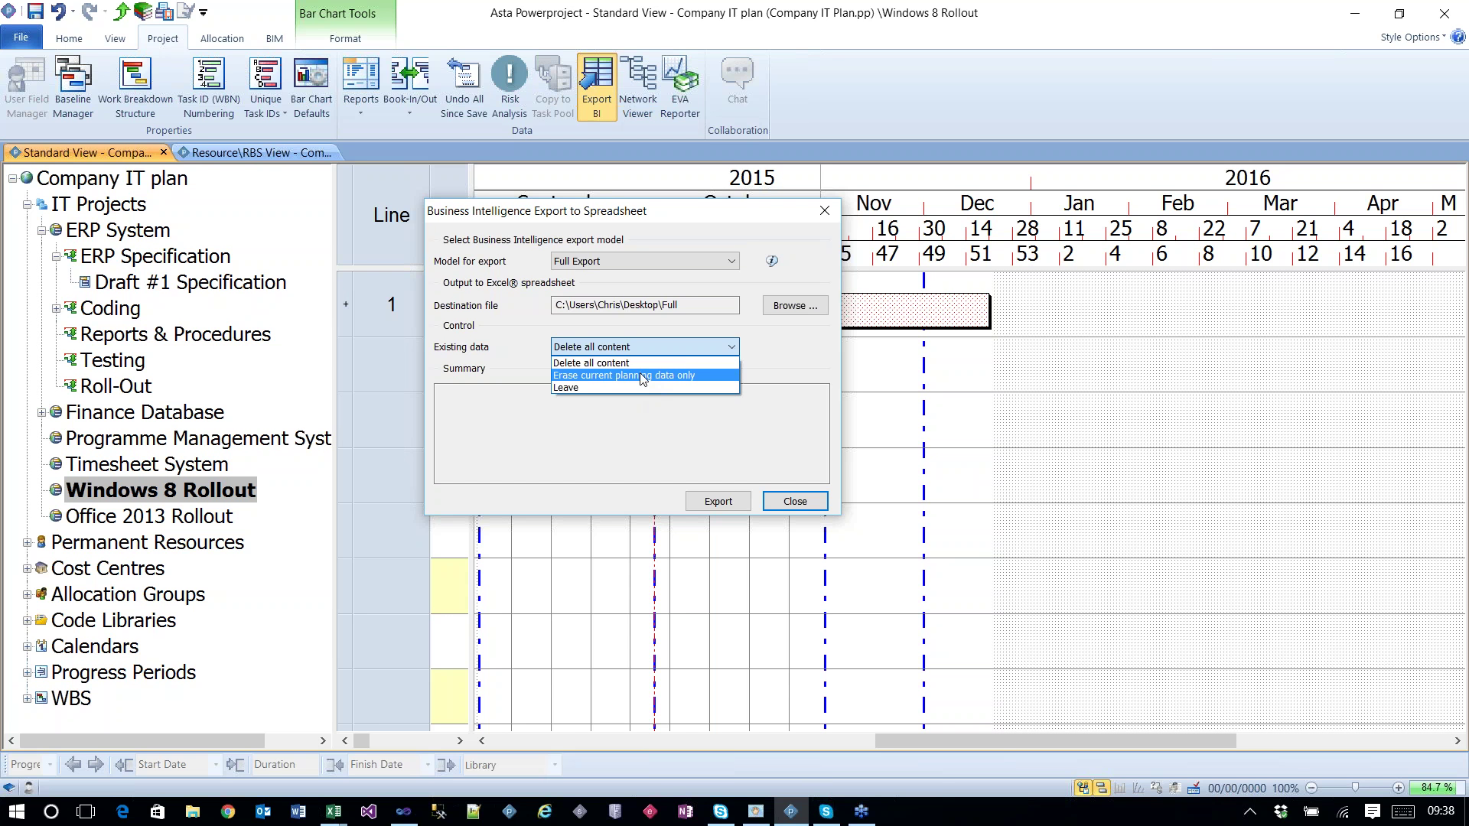
pyautogui.click(641, 376)
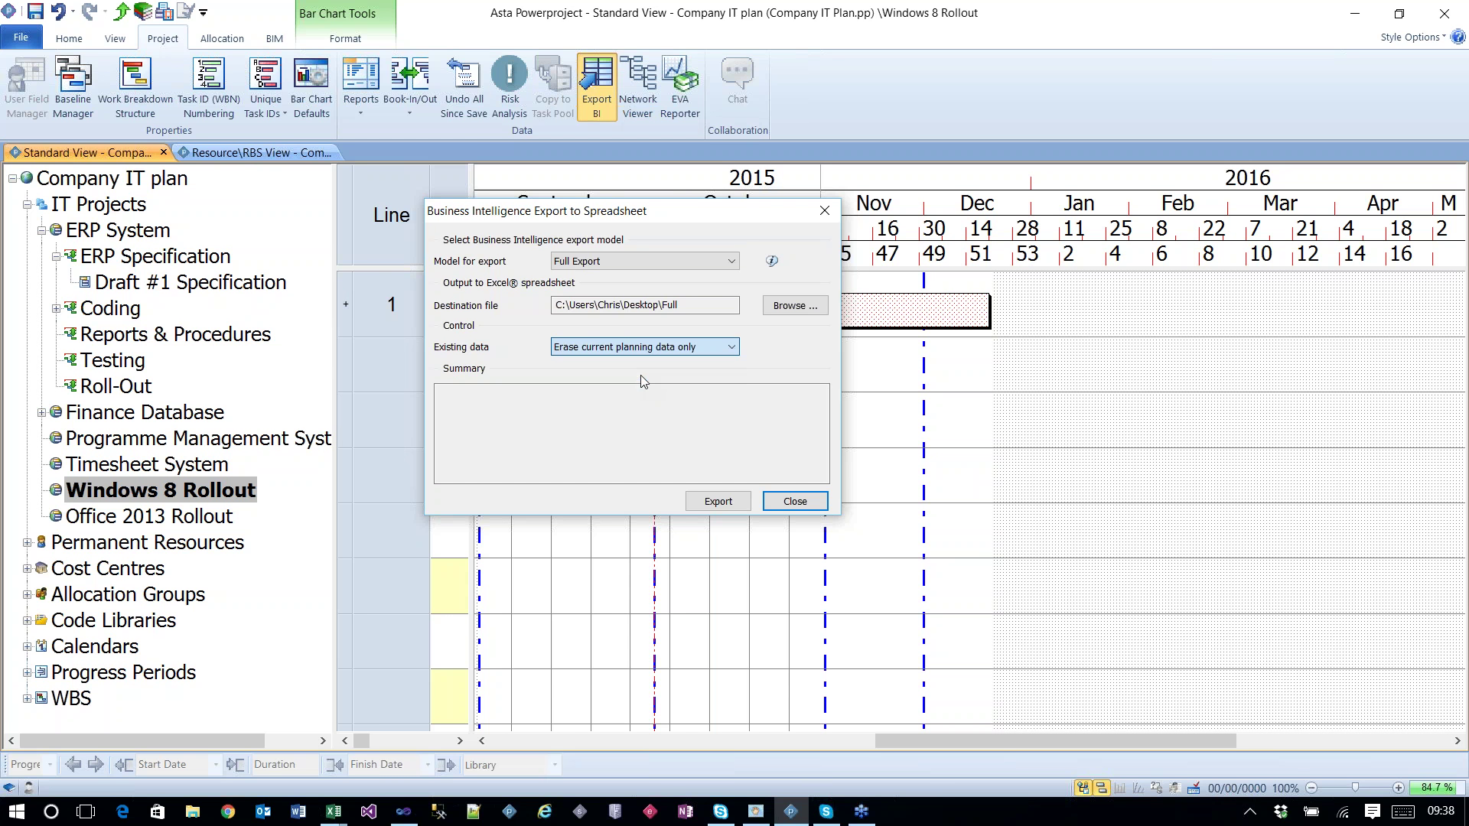
pyautogui.click(718, 501)
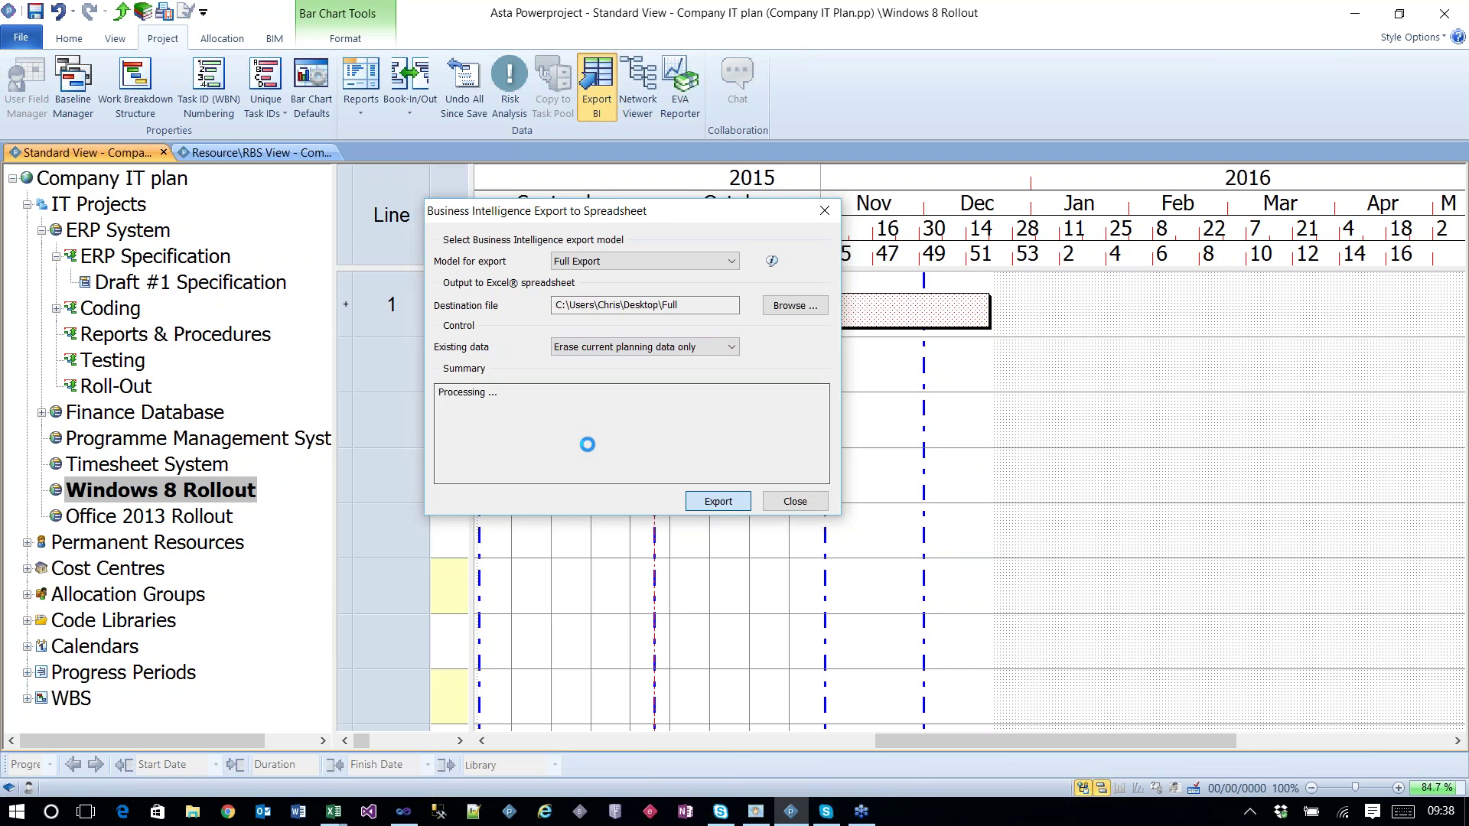
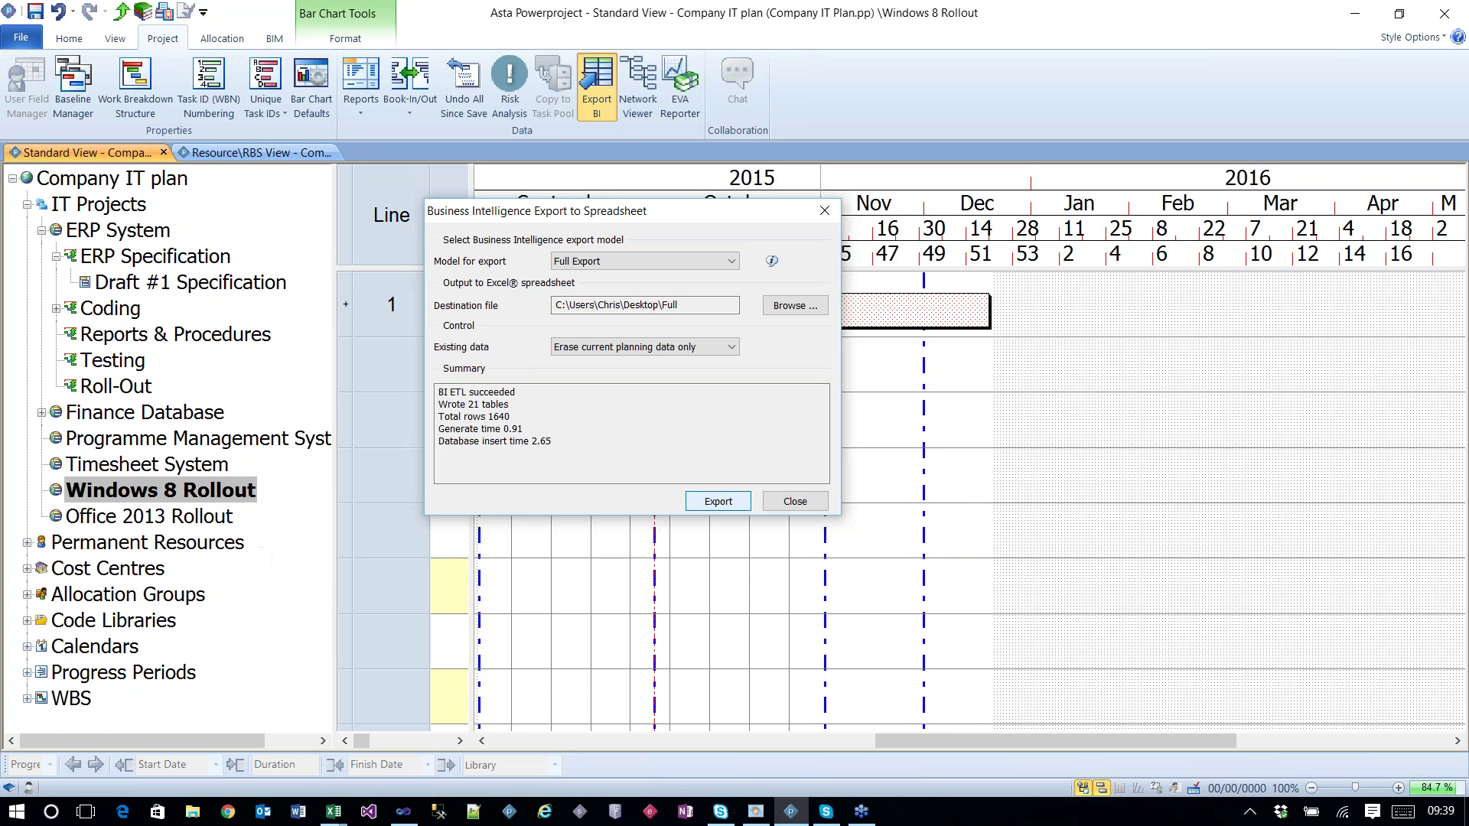
pyautogui.click(796, 501)
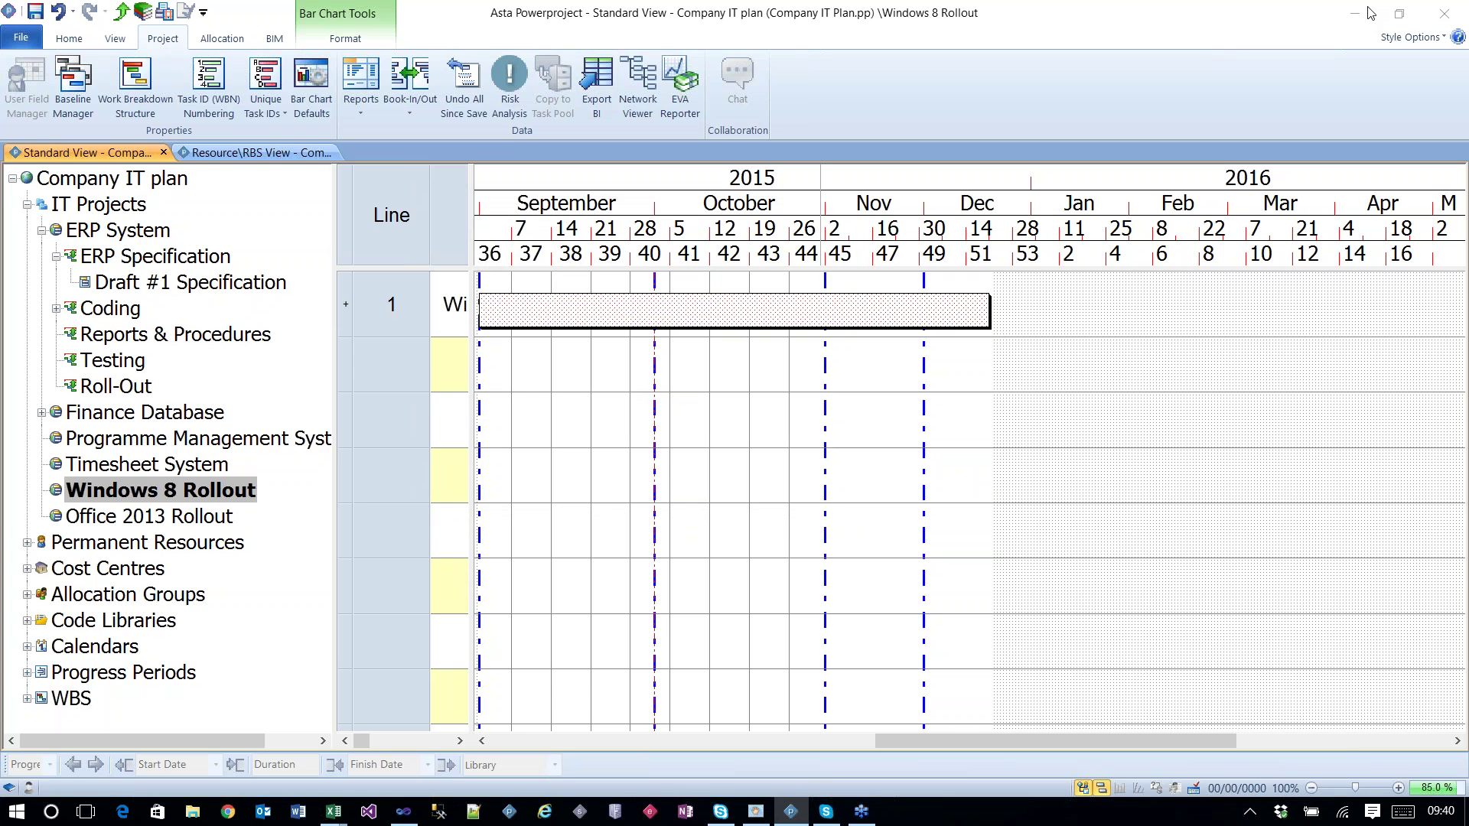
# Step: Open the exported Full.xlsx from the Desktop in Excel and look through its PlanningData and Project sheets, including the cost columns
pyautogui.click(1368, 13)
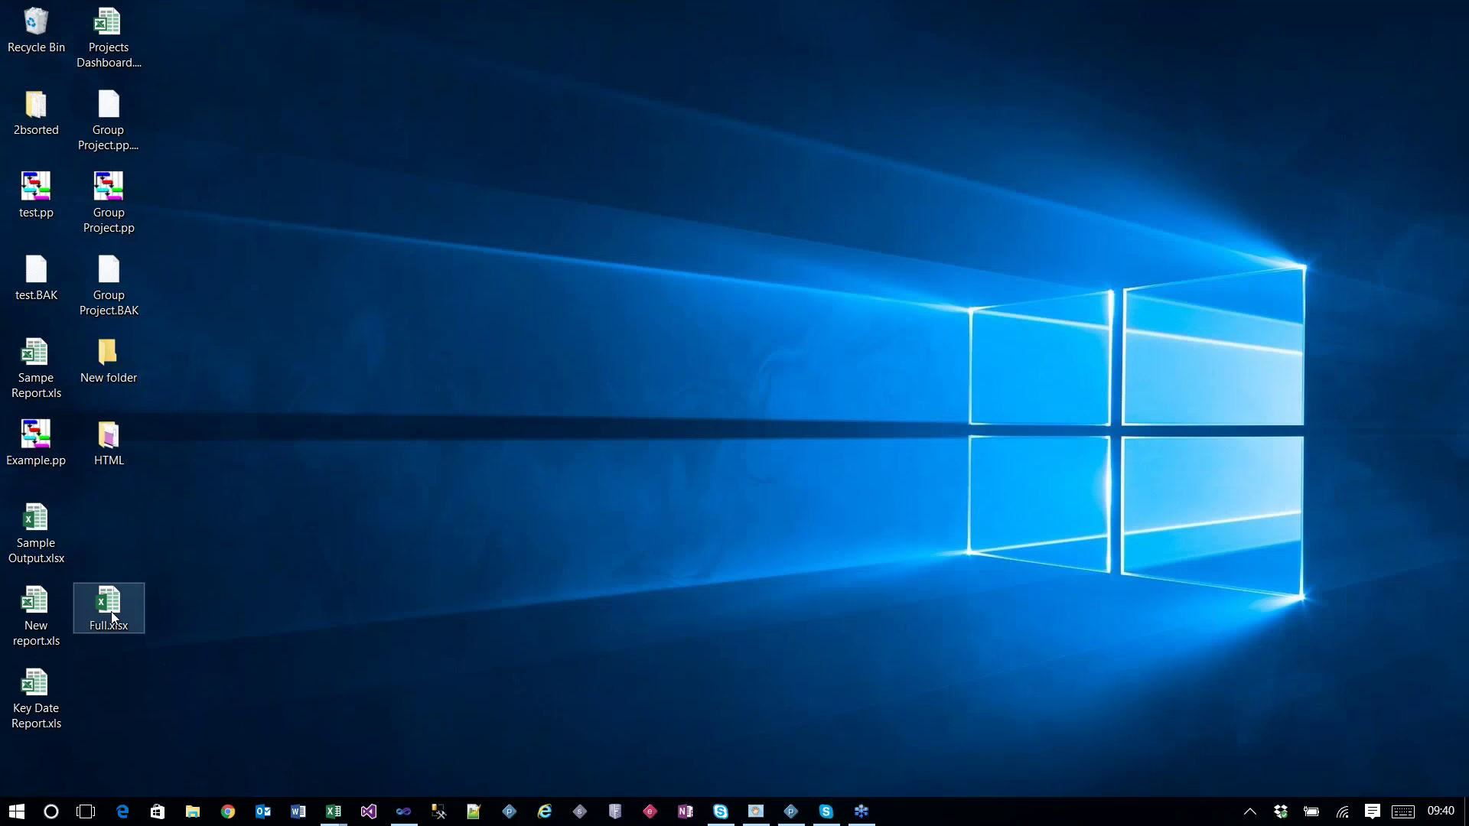
pyautogui.doubleClick(112, 617)
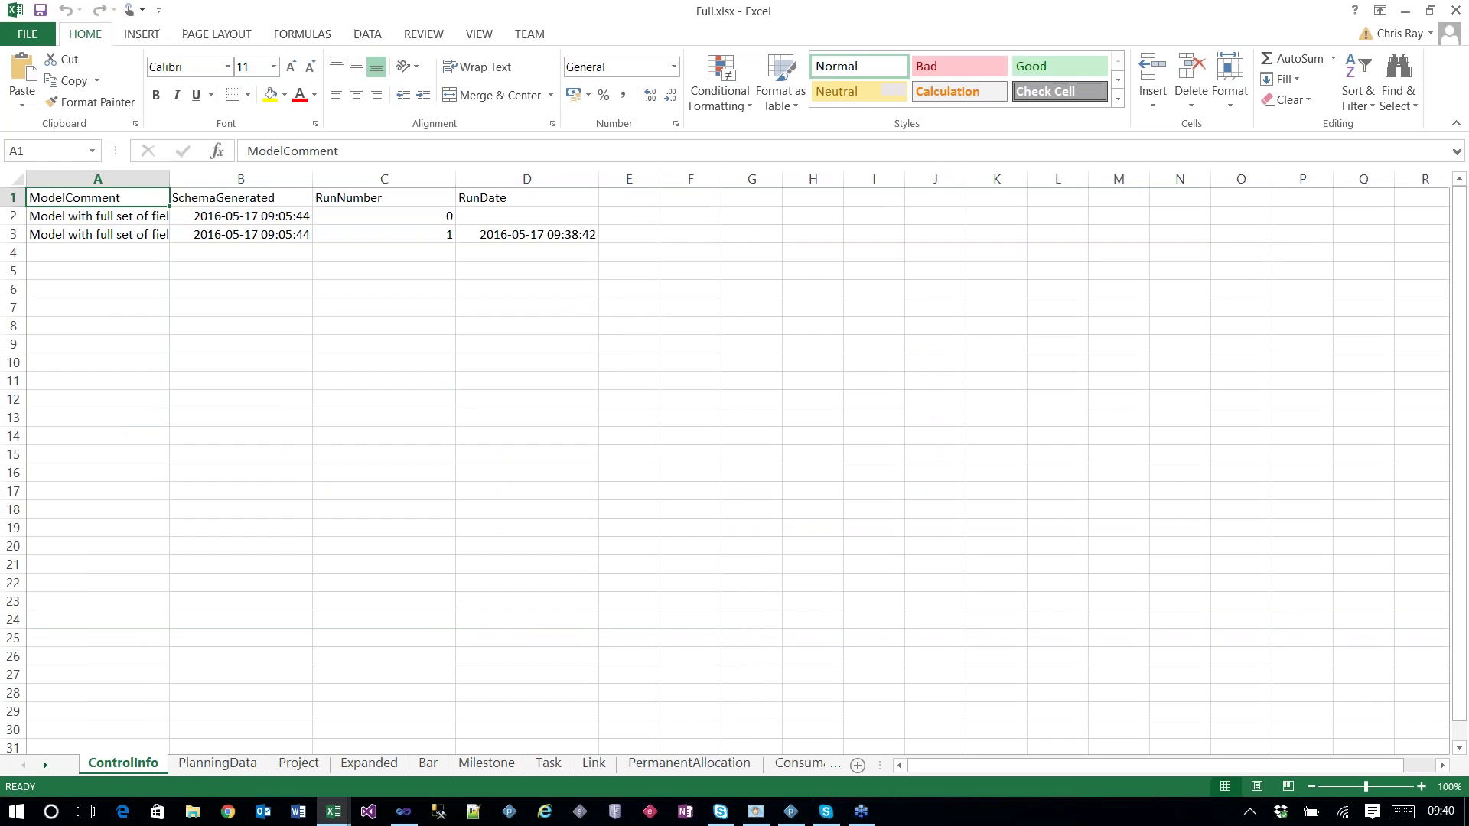
pyautogui.click(227, 770)
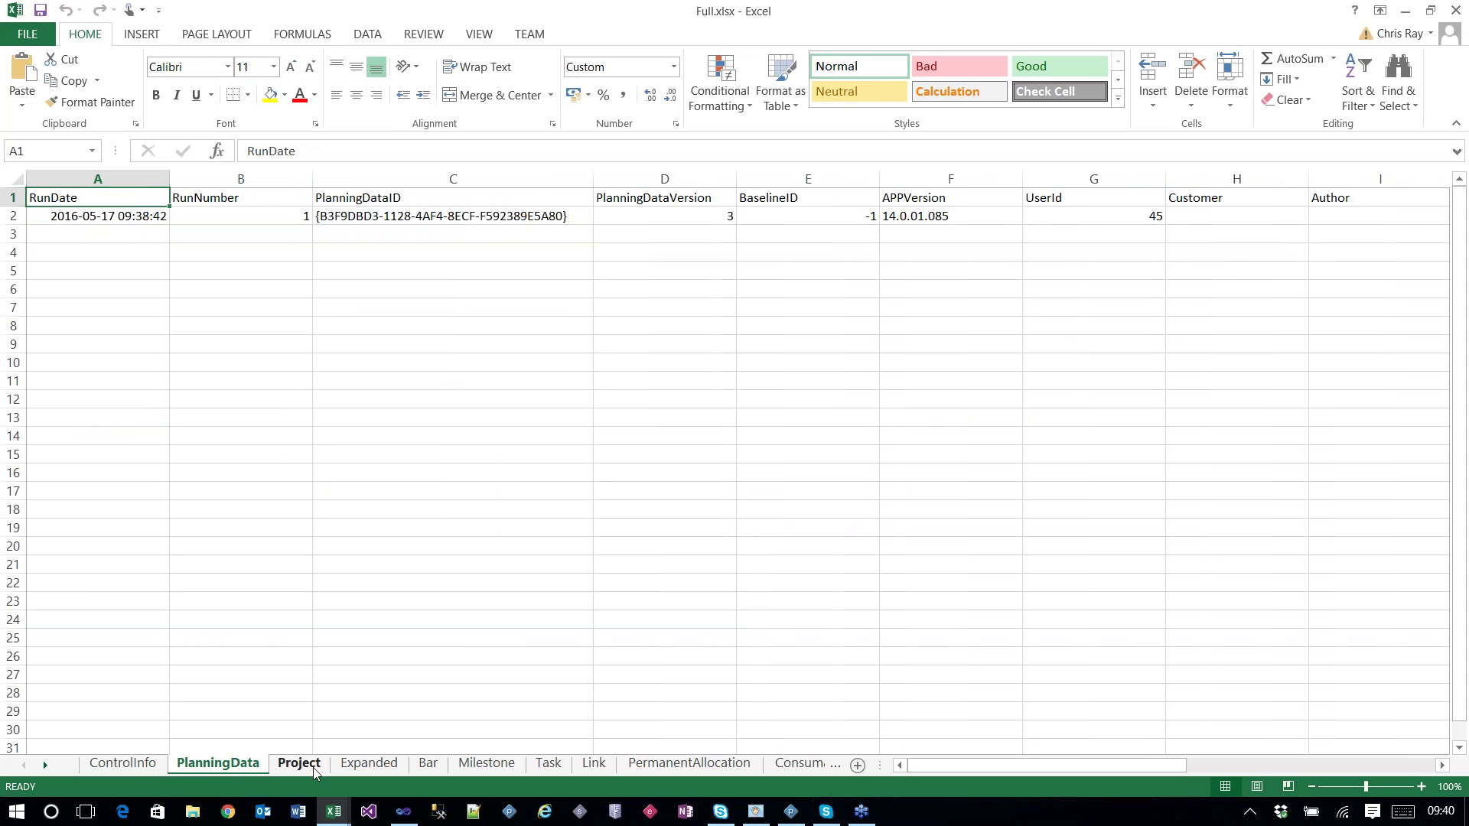
pyautogui.click(314, 768)
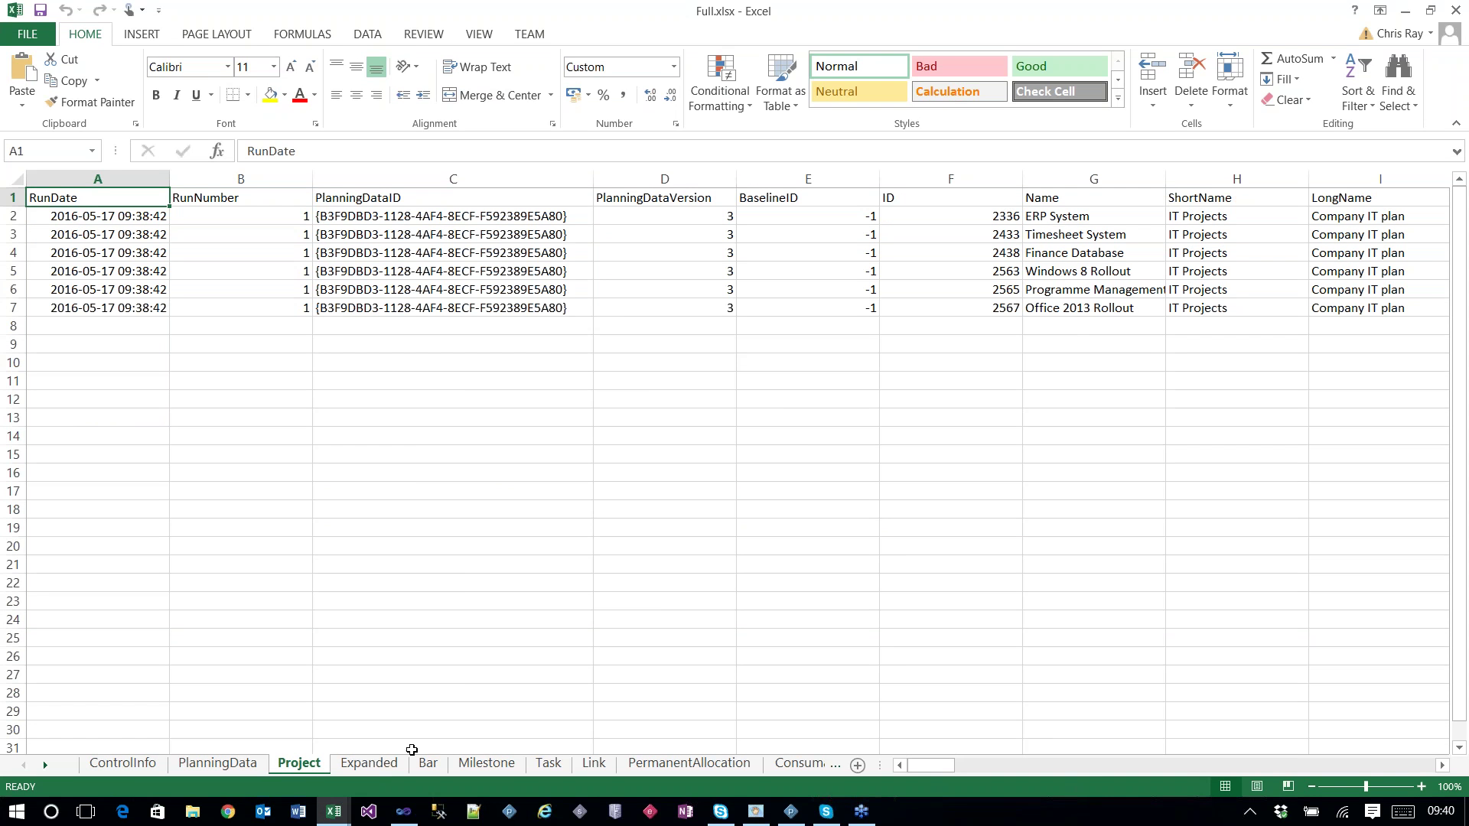
pyautogui.click(370, 763)
pyautogui.moveTo(932, 769); pyautogui.dragTo(1145, 728)
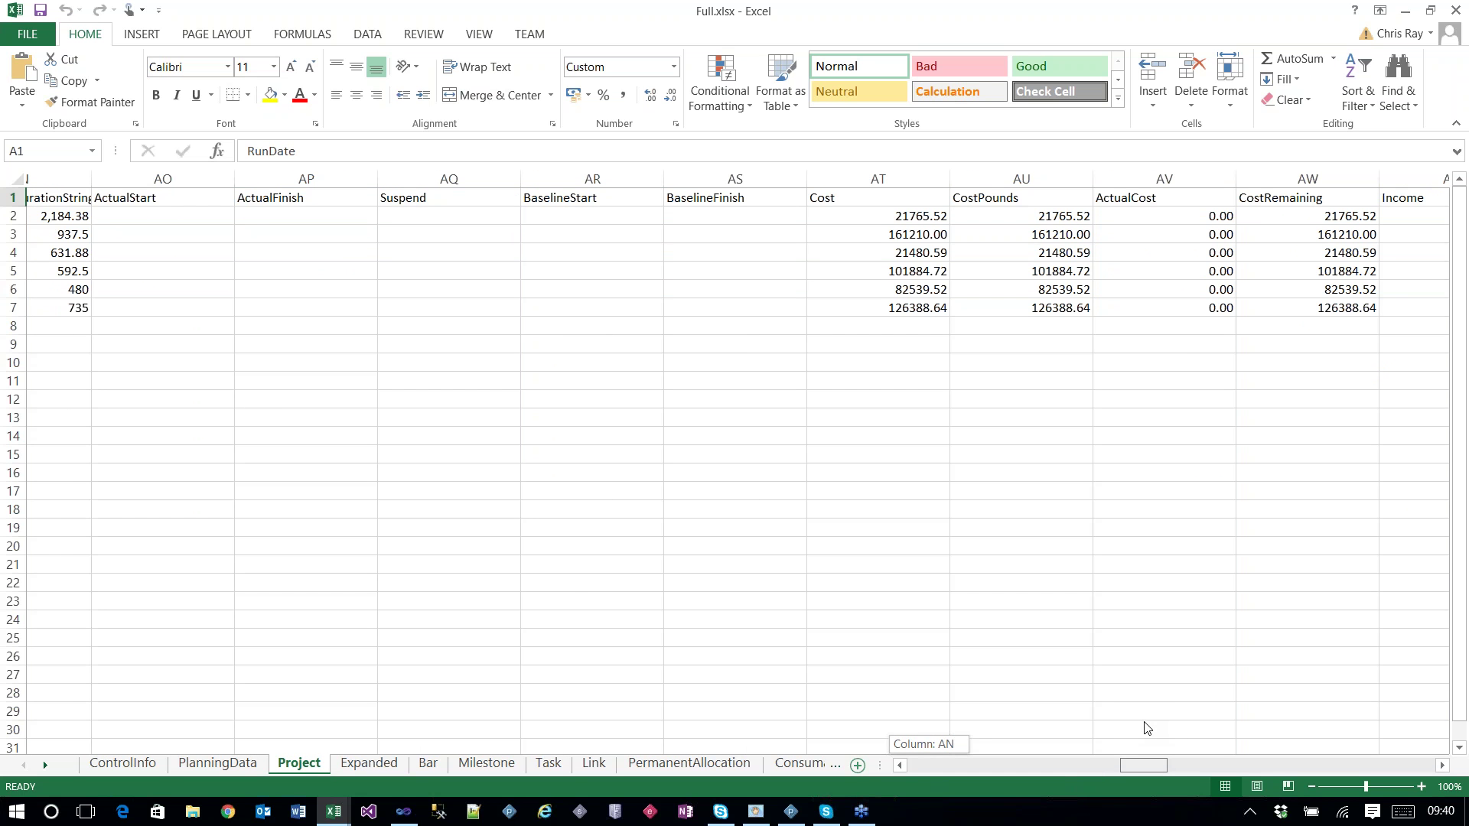
pyautogui.moveTo(1145, 727); pyautogui.dragTo(931, 727)
# Step: Create a PivotChart on a new worksheet from the Project sheet's columns, plotting Sum of Cost by project Name
pyautogui.moveTo(98, 178); pyautogui.dragTo(1463, 170)
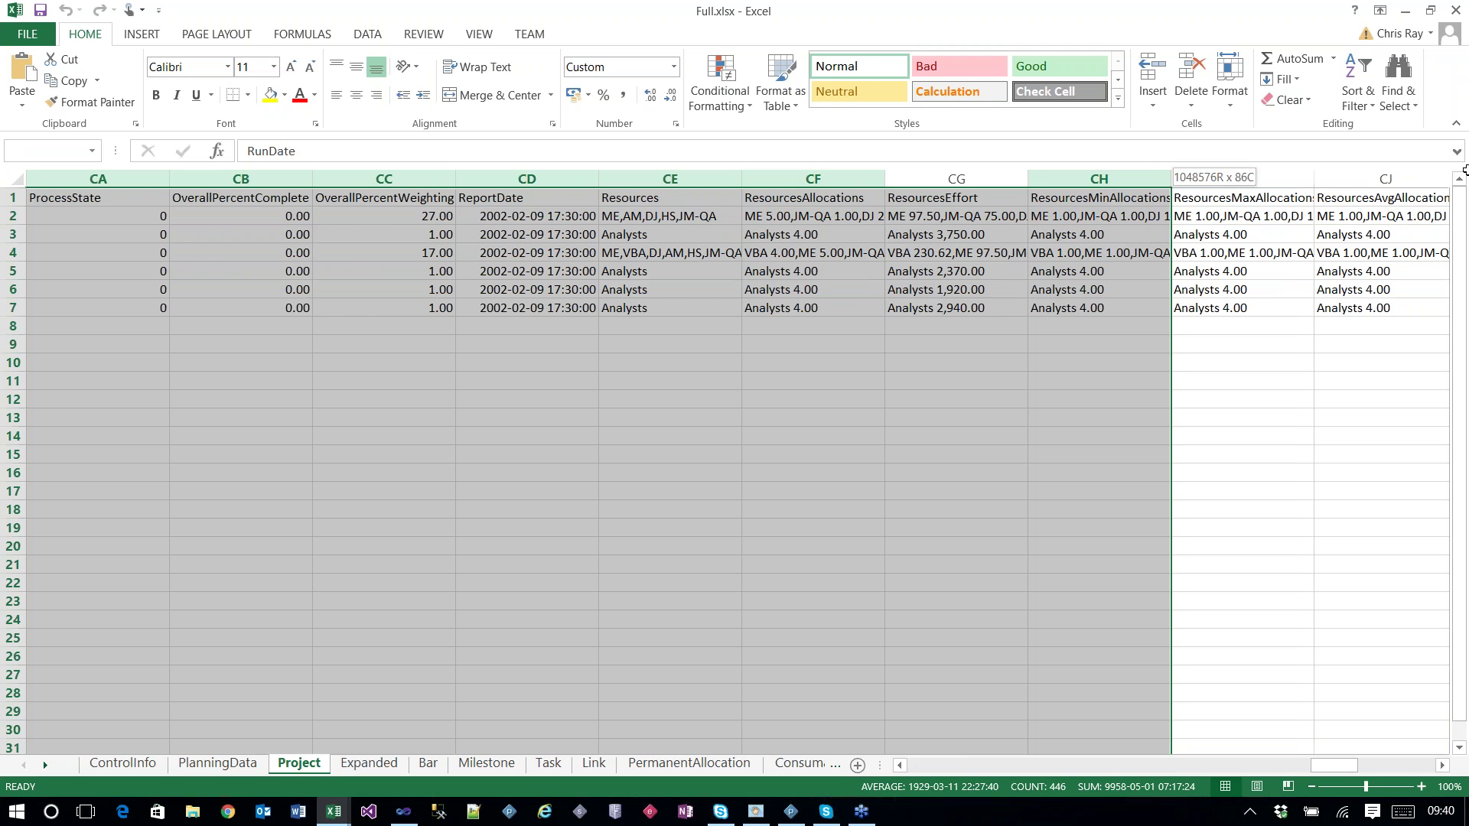
pyautogui.moveTo(1464, 170); pyautogui.dragTo(1464, 169)
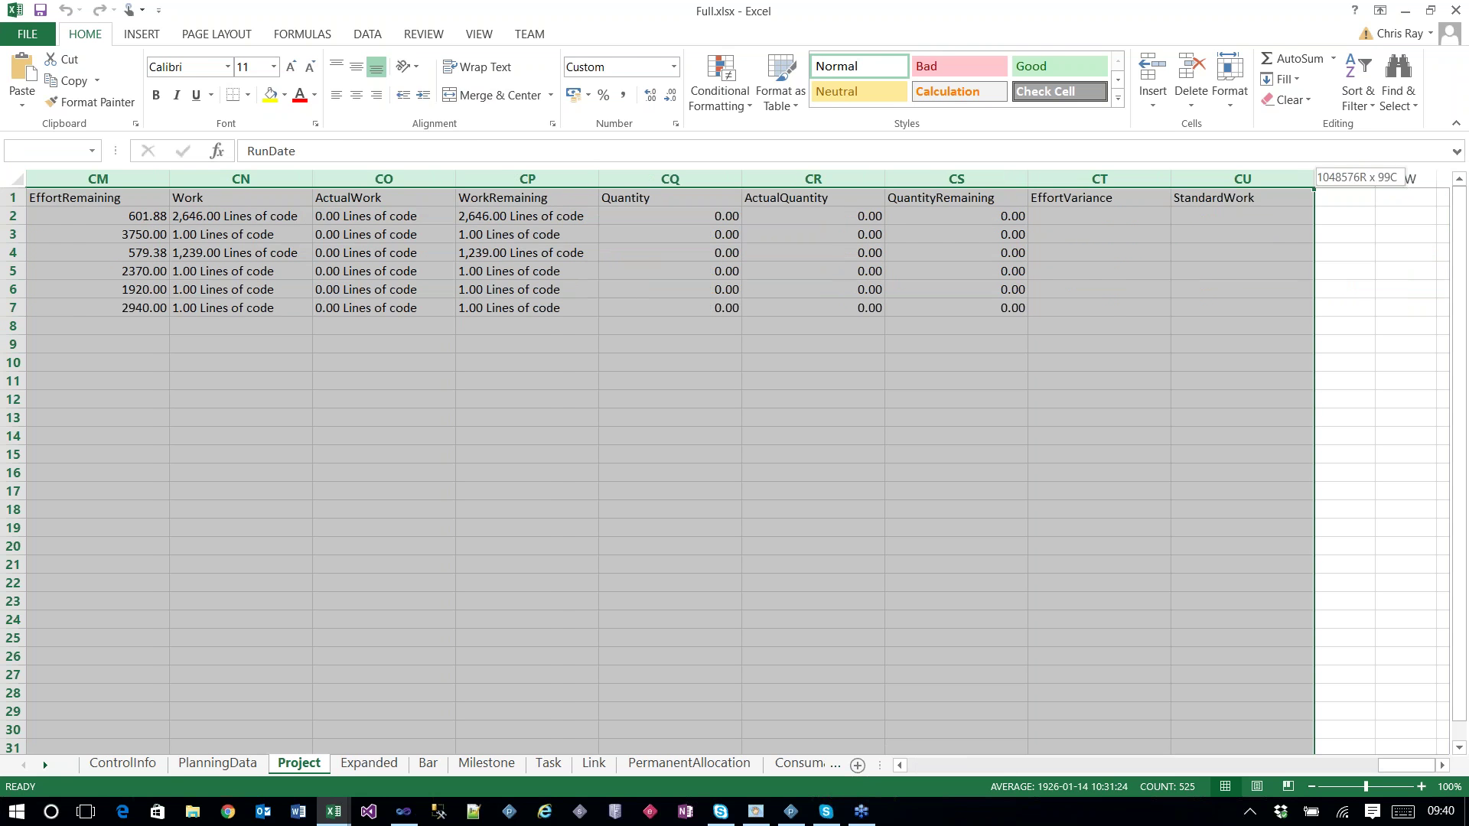
pyautogui.click(142, 33)
pyautogui.click(784, 76)
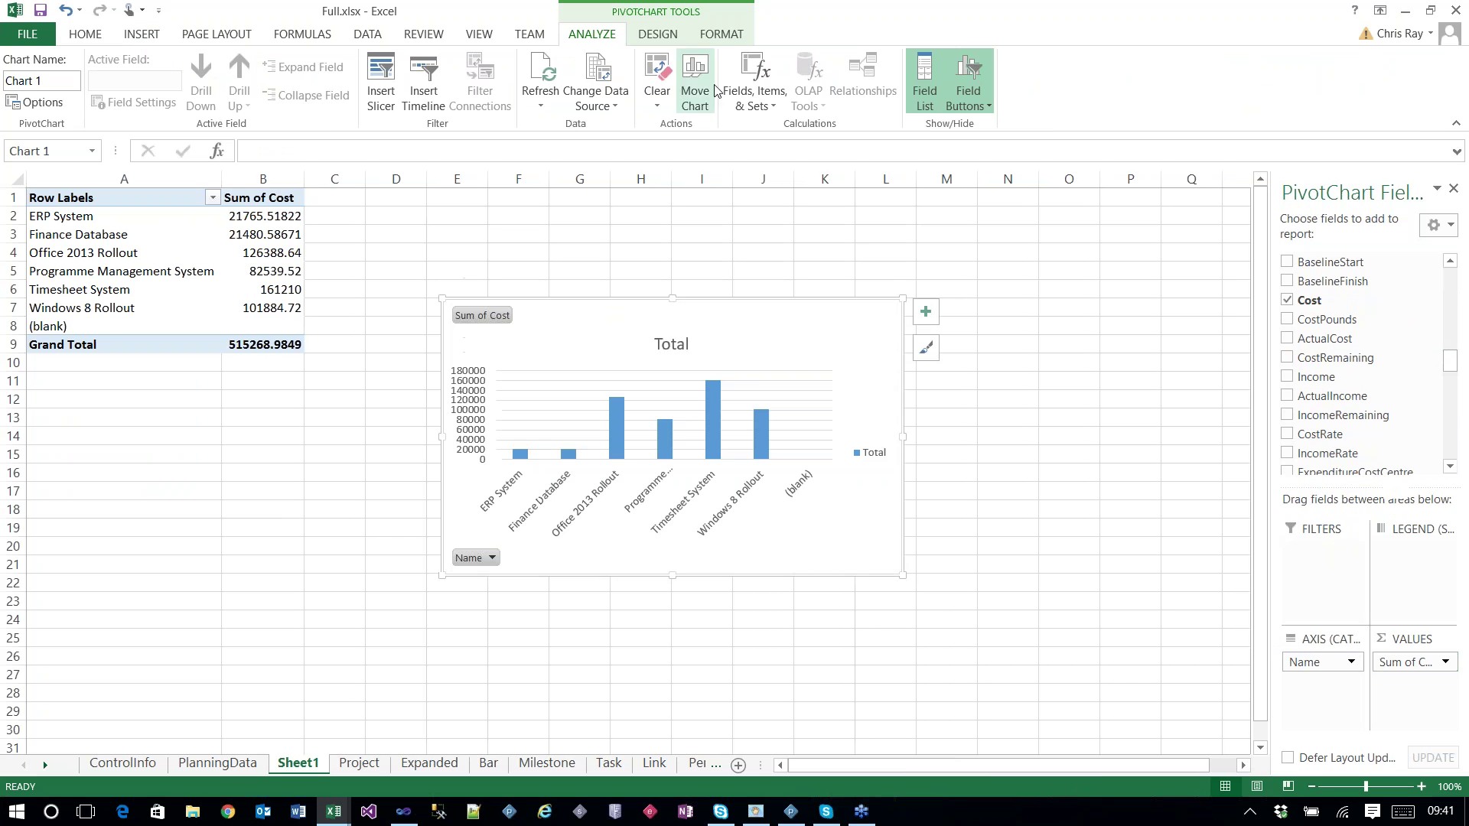
# Step: Apply the second chart style with data labels to the project cost chart and change its type to Pie
pyautogui.click(658, 33)
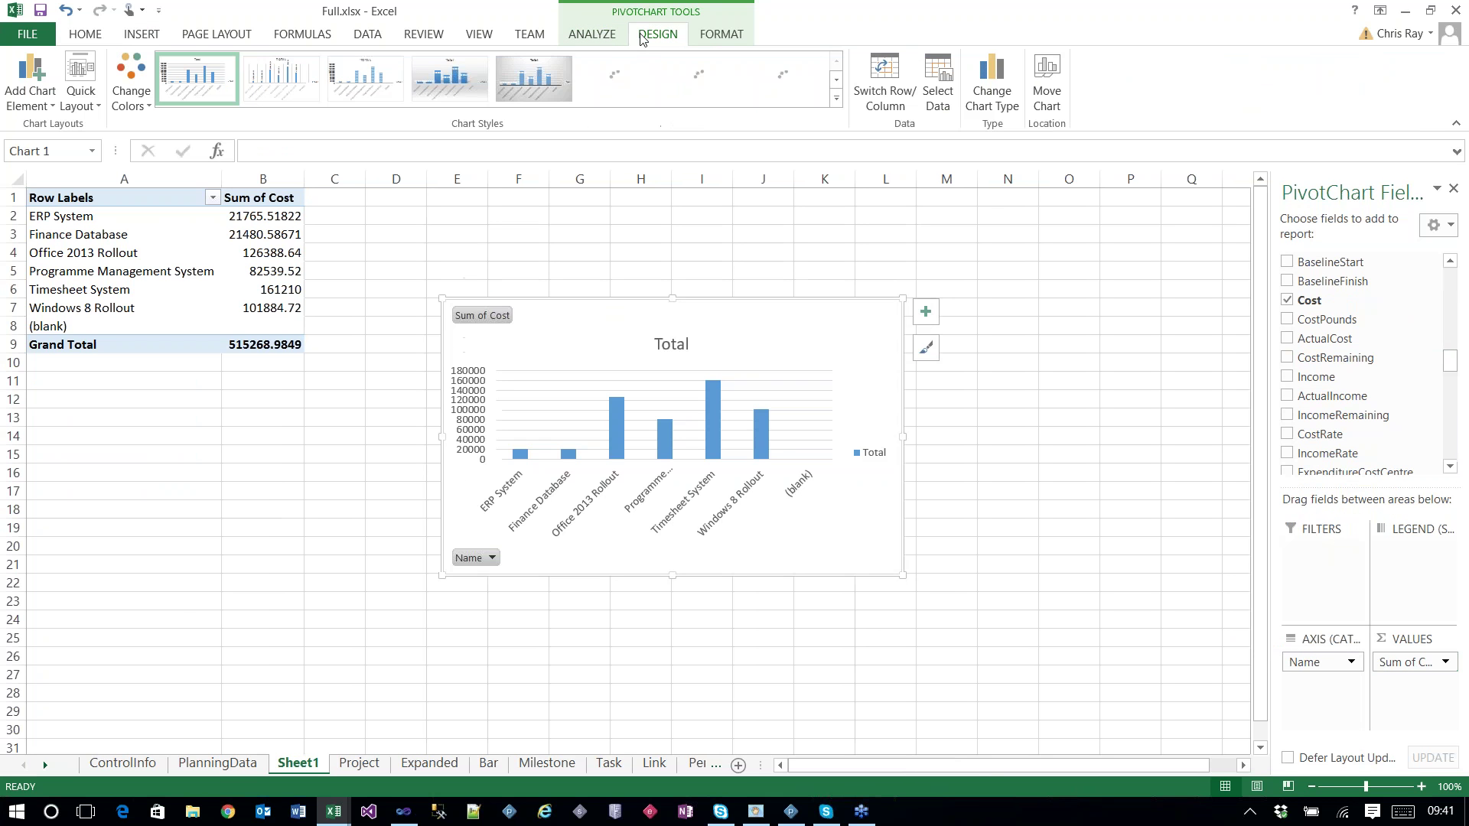
pyautogui.click(256, 85)
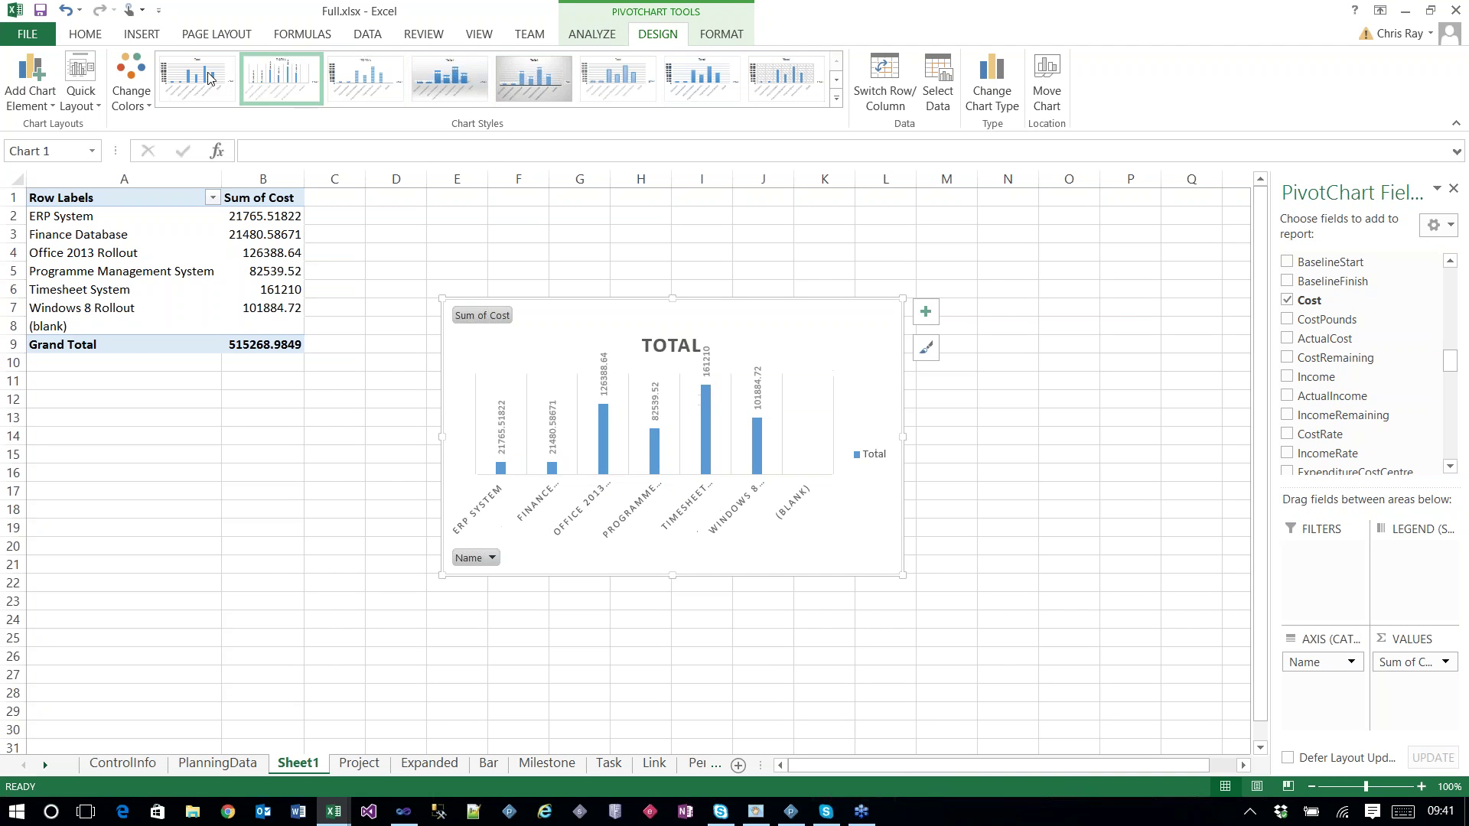
pyautogui.click(83, 101)
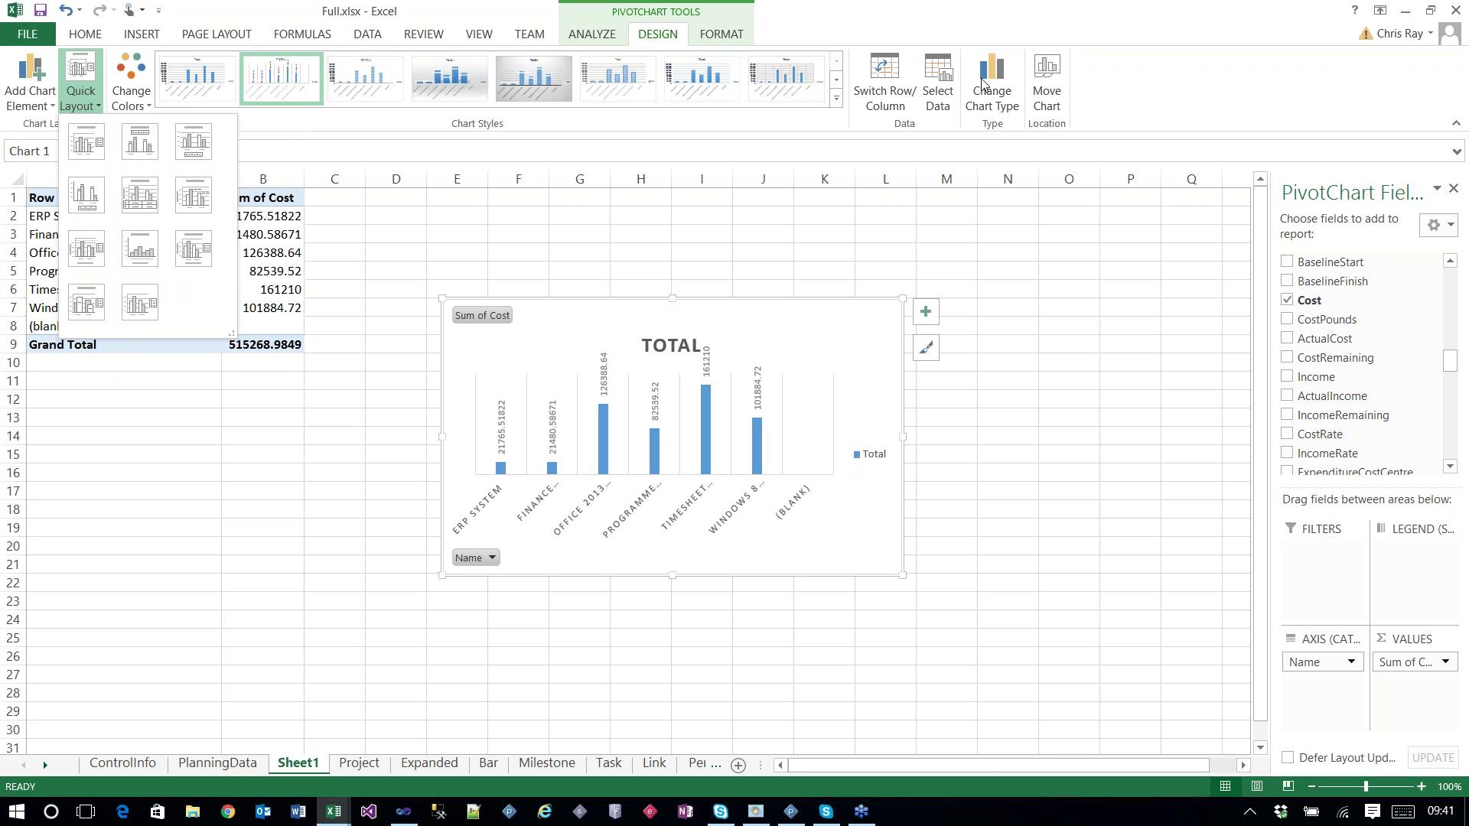
pyautogui.click(987, 81)
pyautogui.click(465, 272)
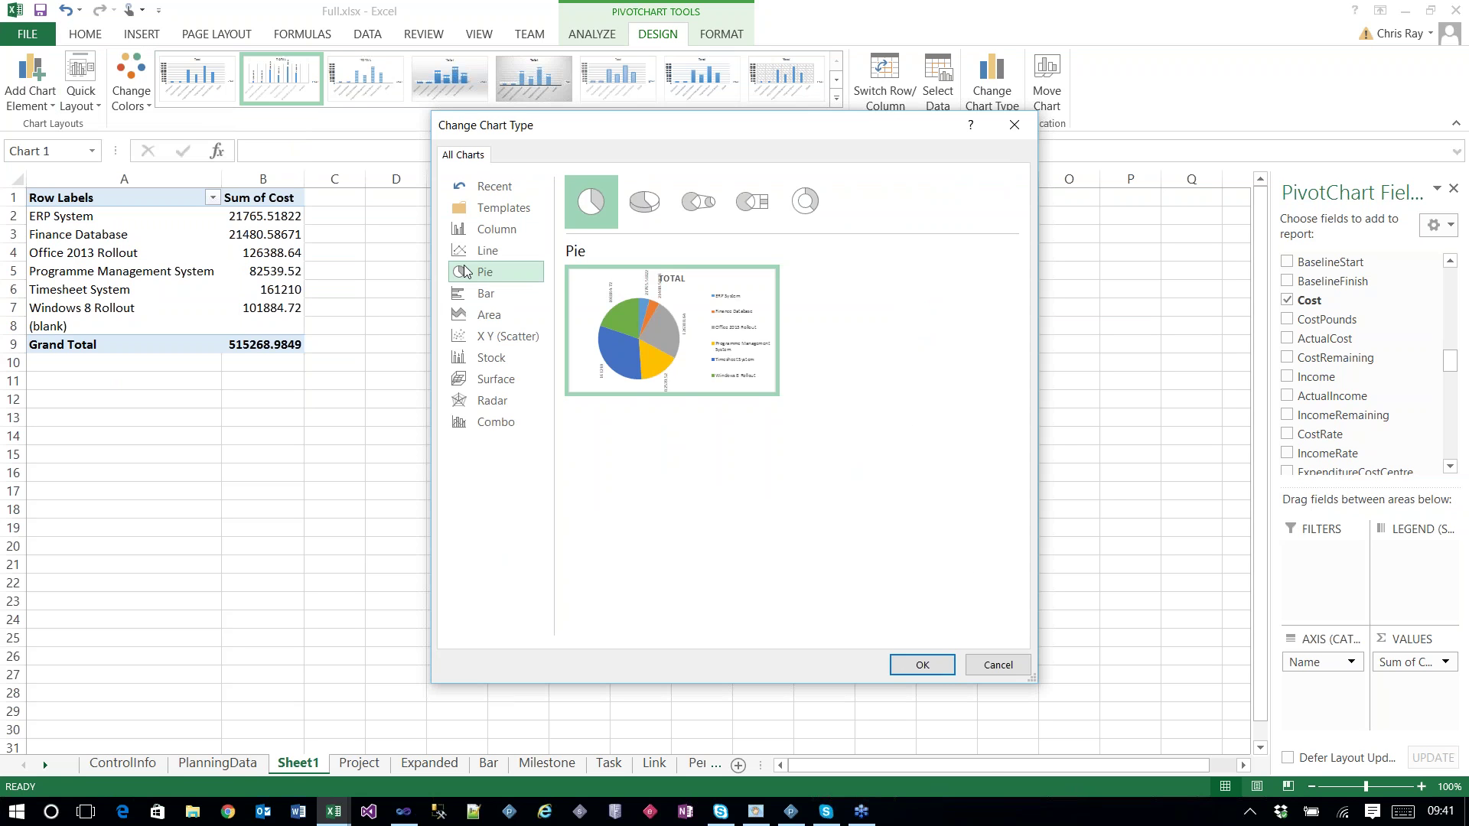
pyautogui.press('Return')
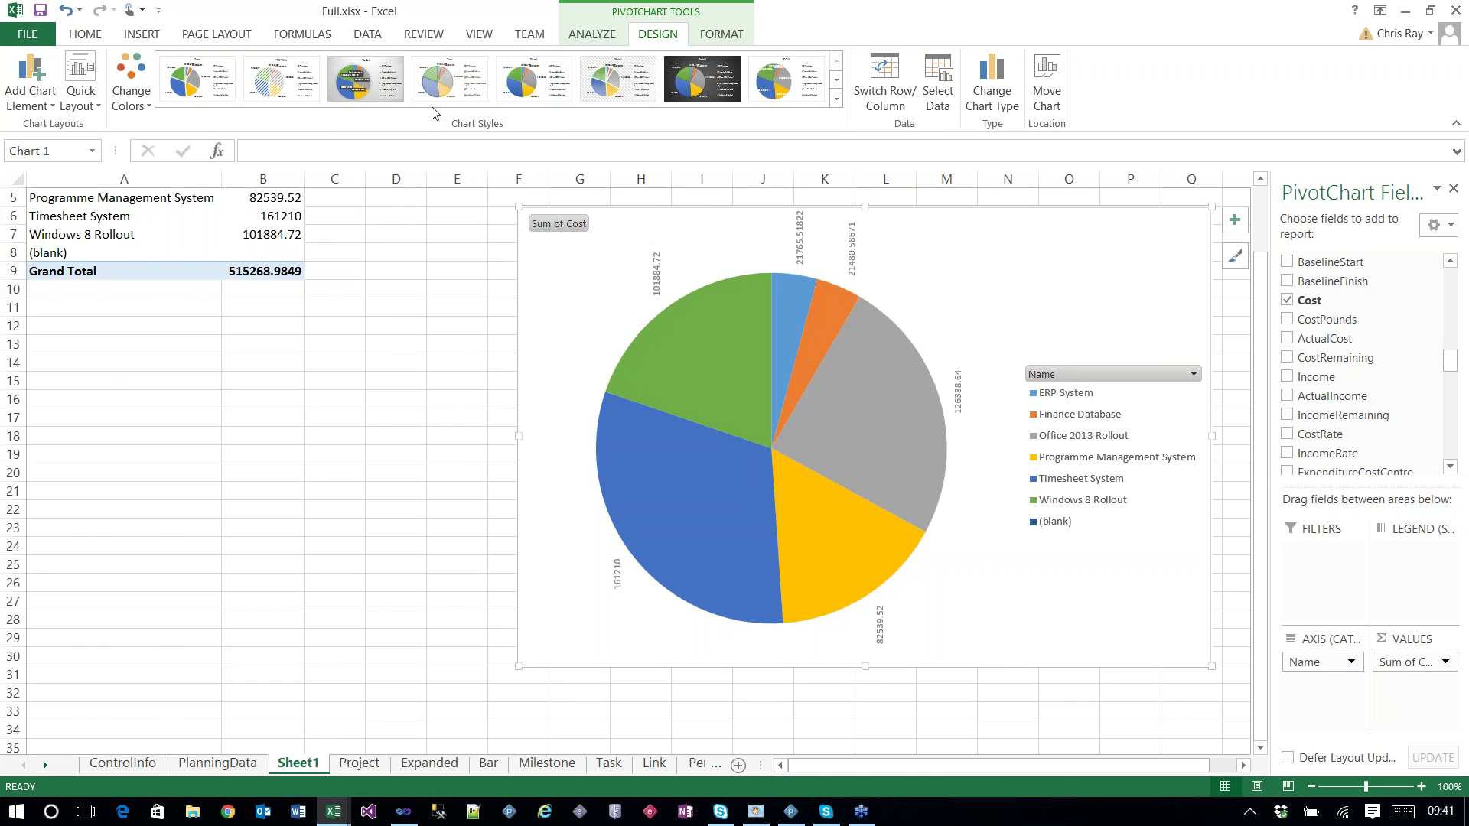
# Step: Create a PivotChart on a new worksheet from columns A to AF of the AllocationTimephased sheet
pyautogui.click(703, 764)
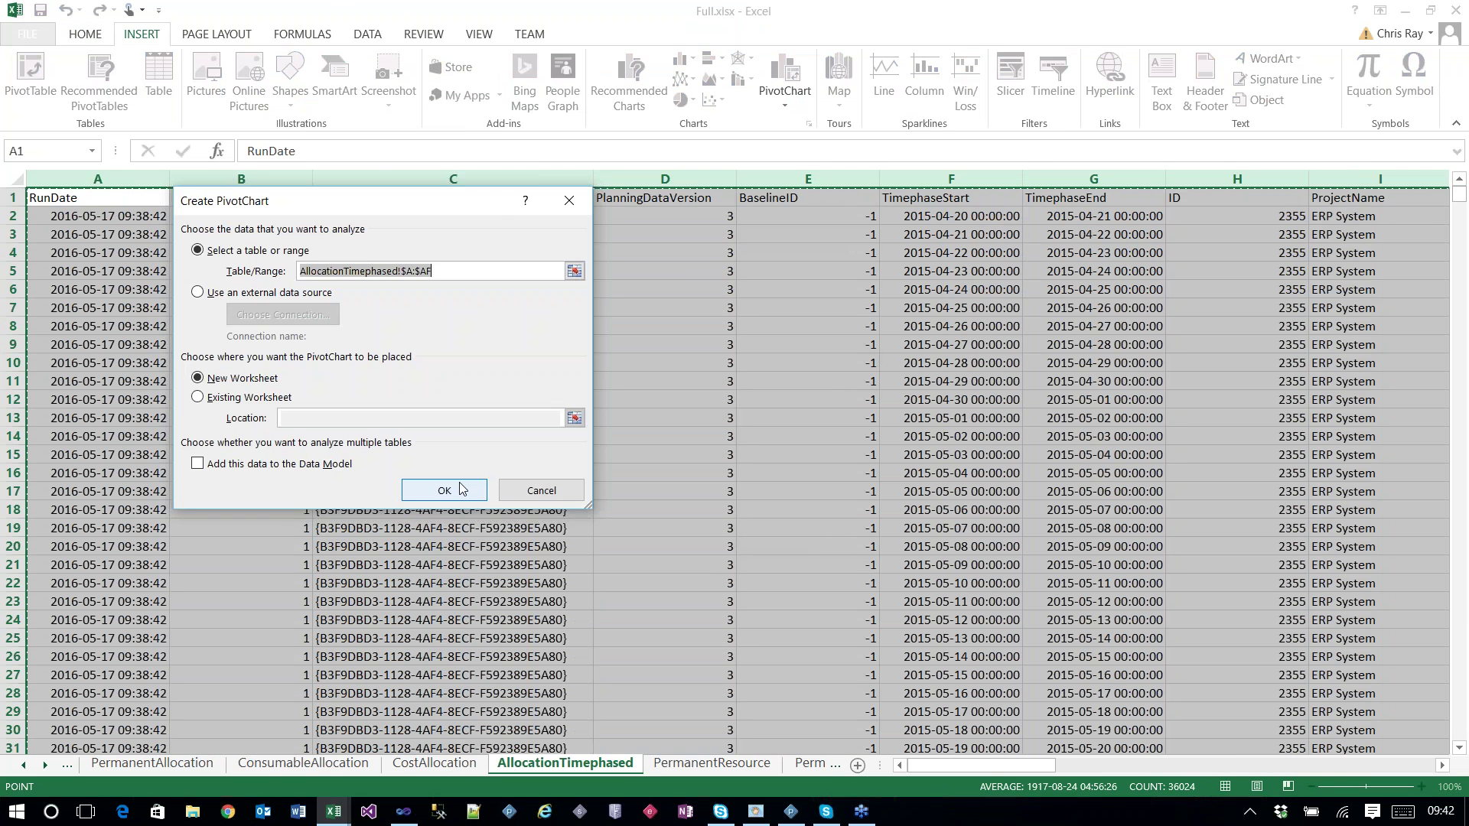
pyautogui.click(443, 491)
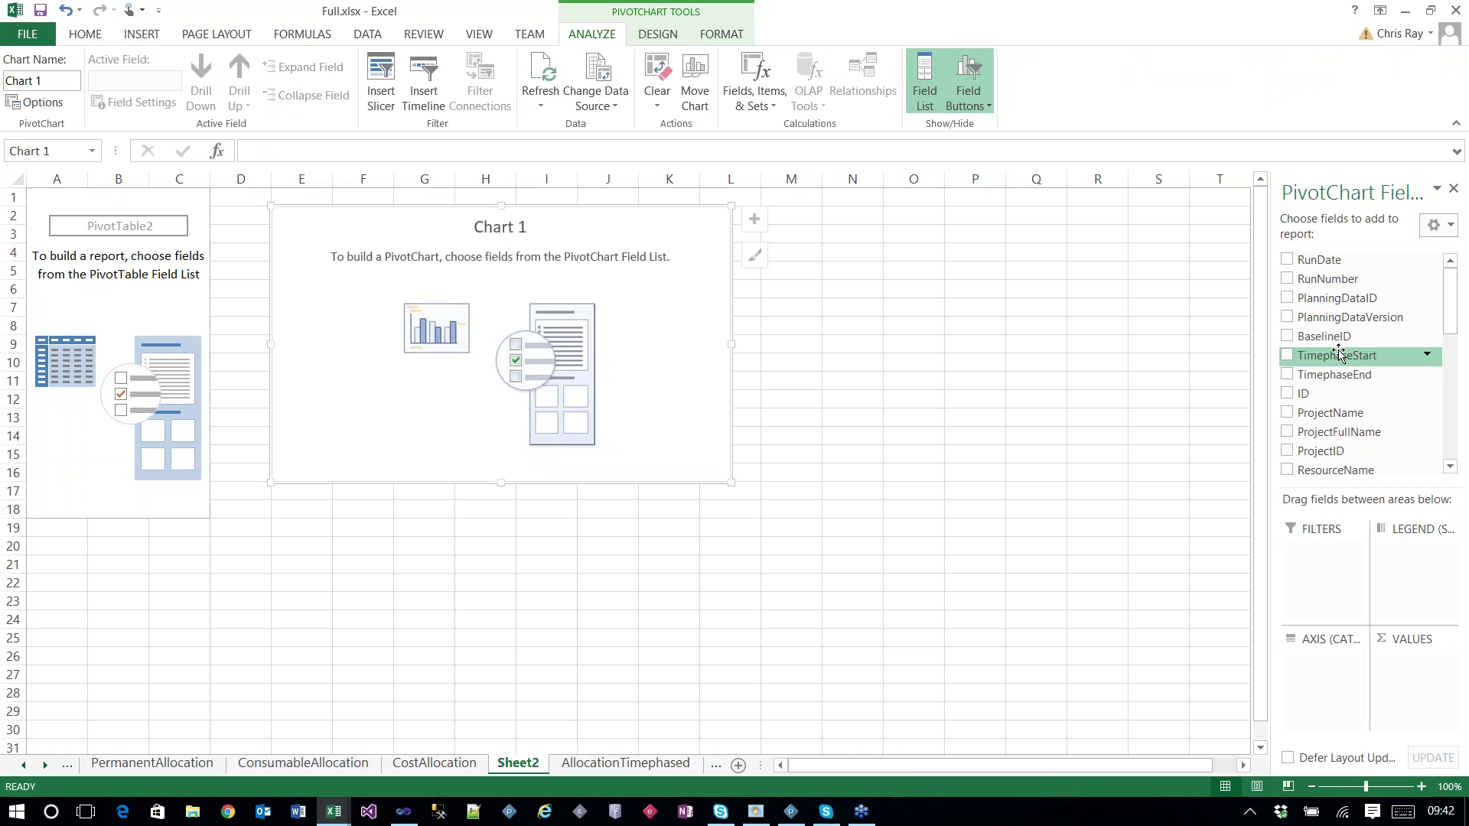
# Step: Assign TimephaseStart to the new PivotChart's axis, Cost to its values and ProjectName to its filters
pyautogui.moveTo(1339, 351); pyautogui.dragTo(1349, 517)
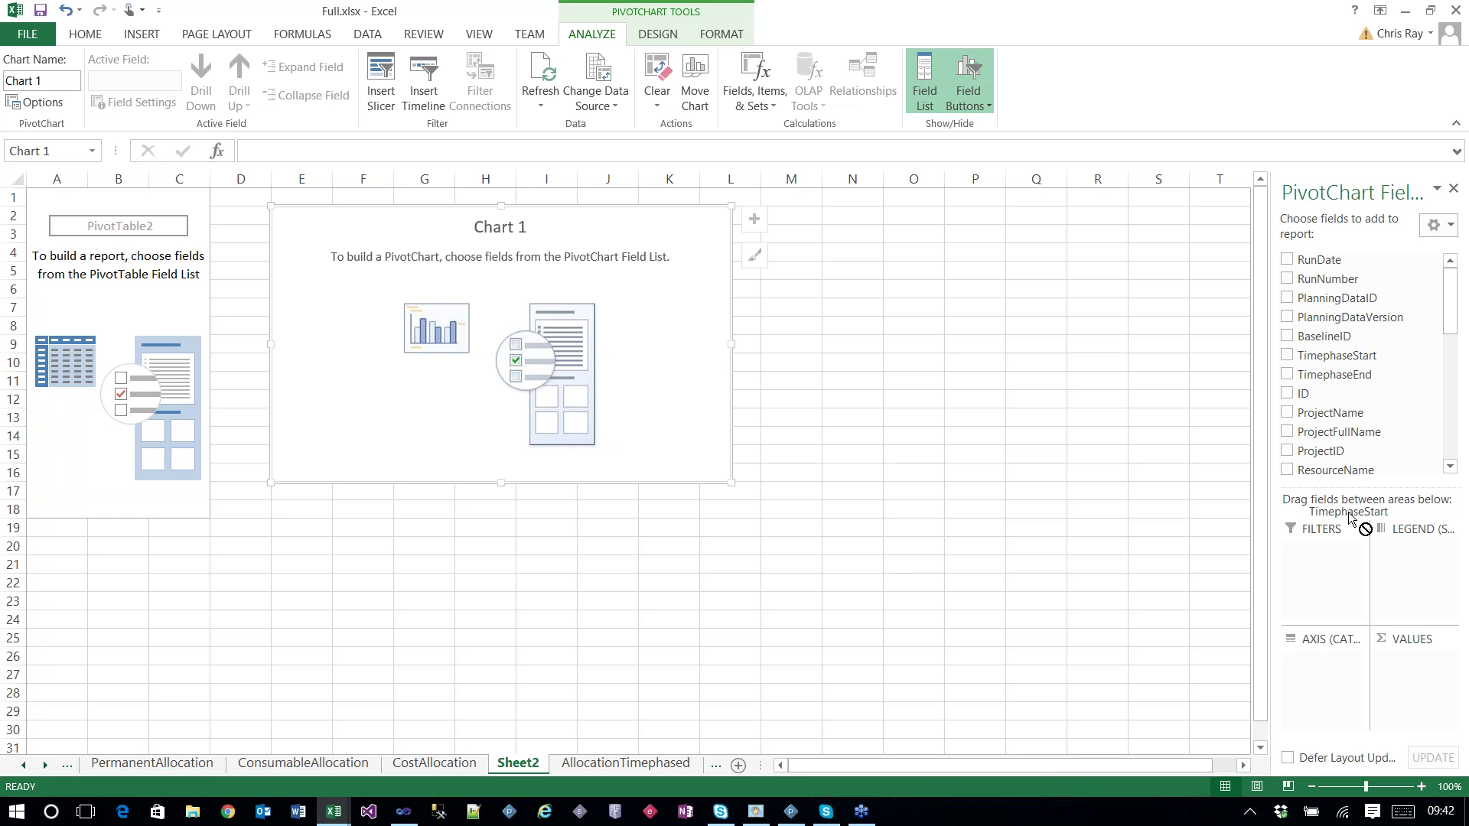
pyautogui.moveTo(1350, 518); pyautogui.dragTo(1349, 518)
pyautogui.moveTo(1336, 355); pyautogui.dragTo(1337, 693)
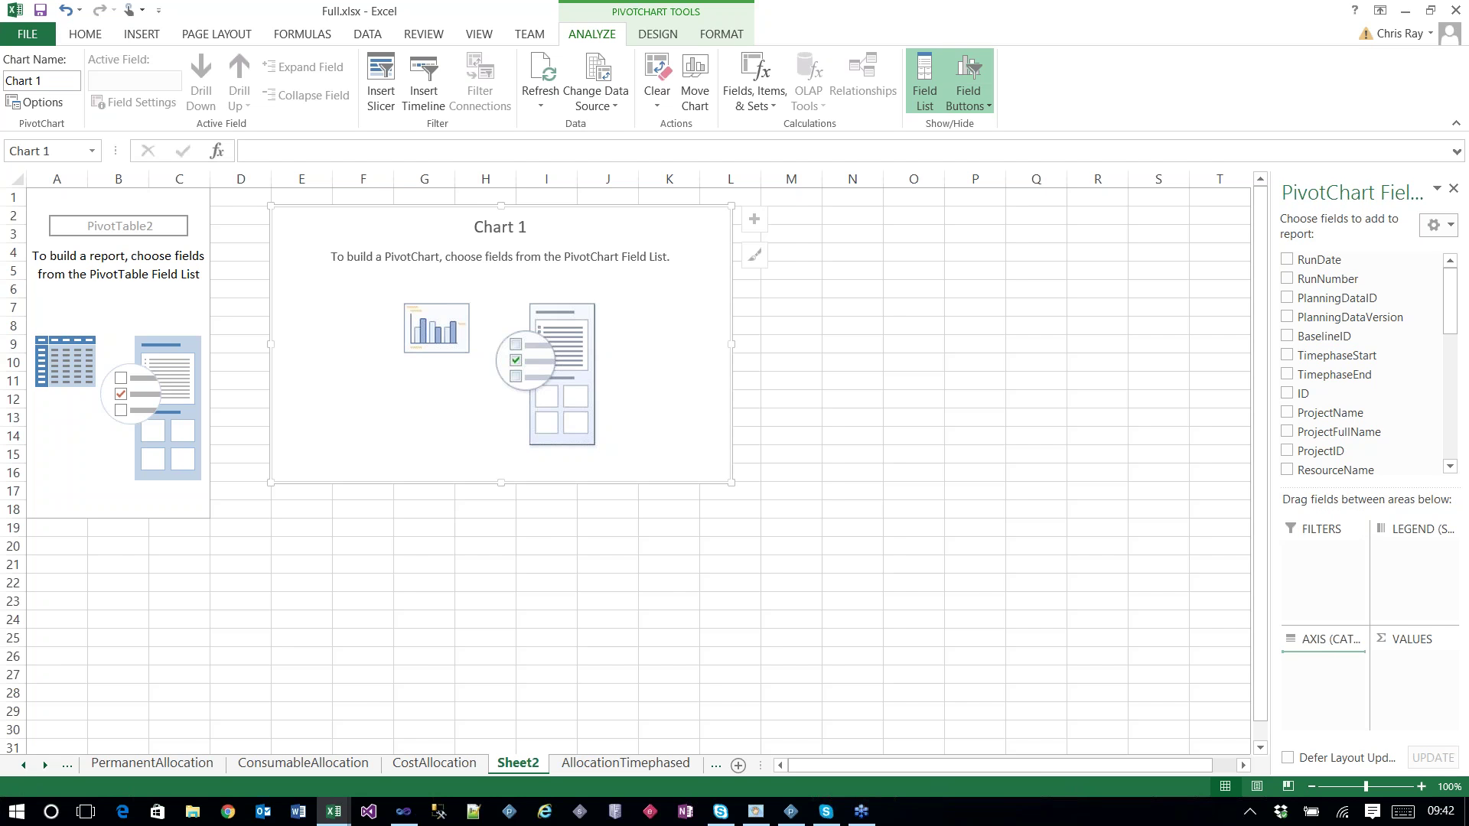
pyautogui.click(1287, 355)
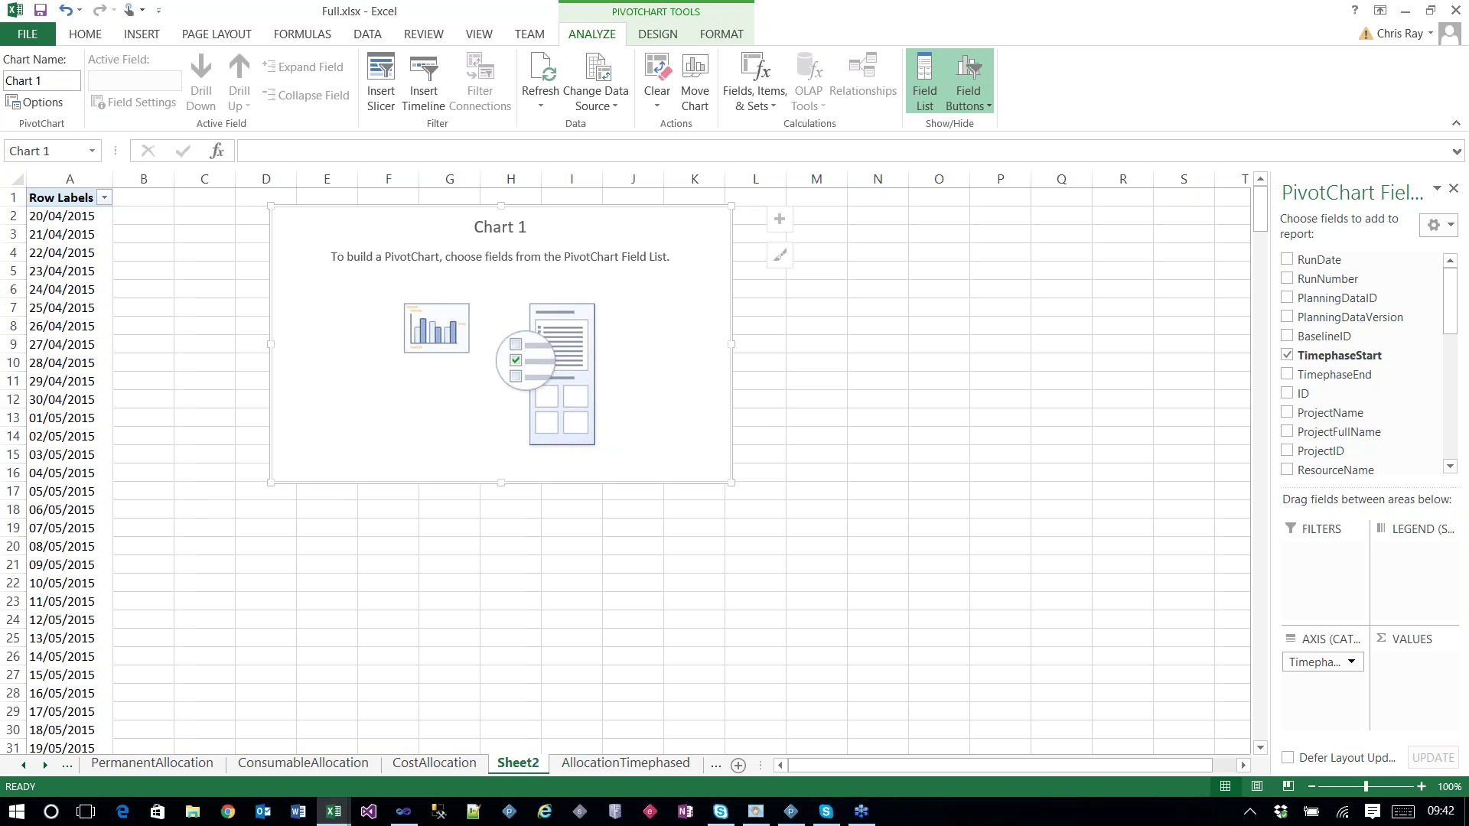
pyautogui.scroll(-7, 1362, 364)
pyautogui.click(1287, 355)
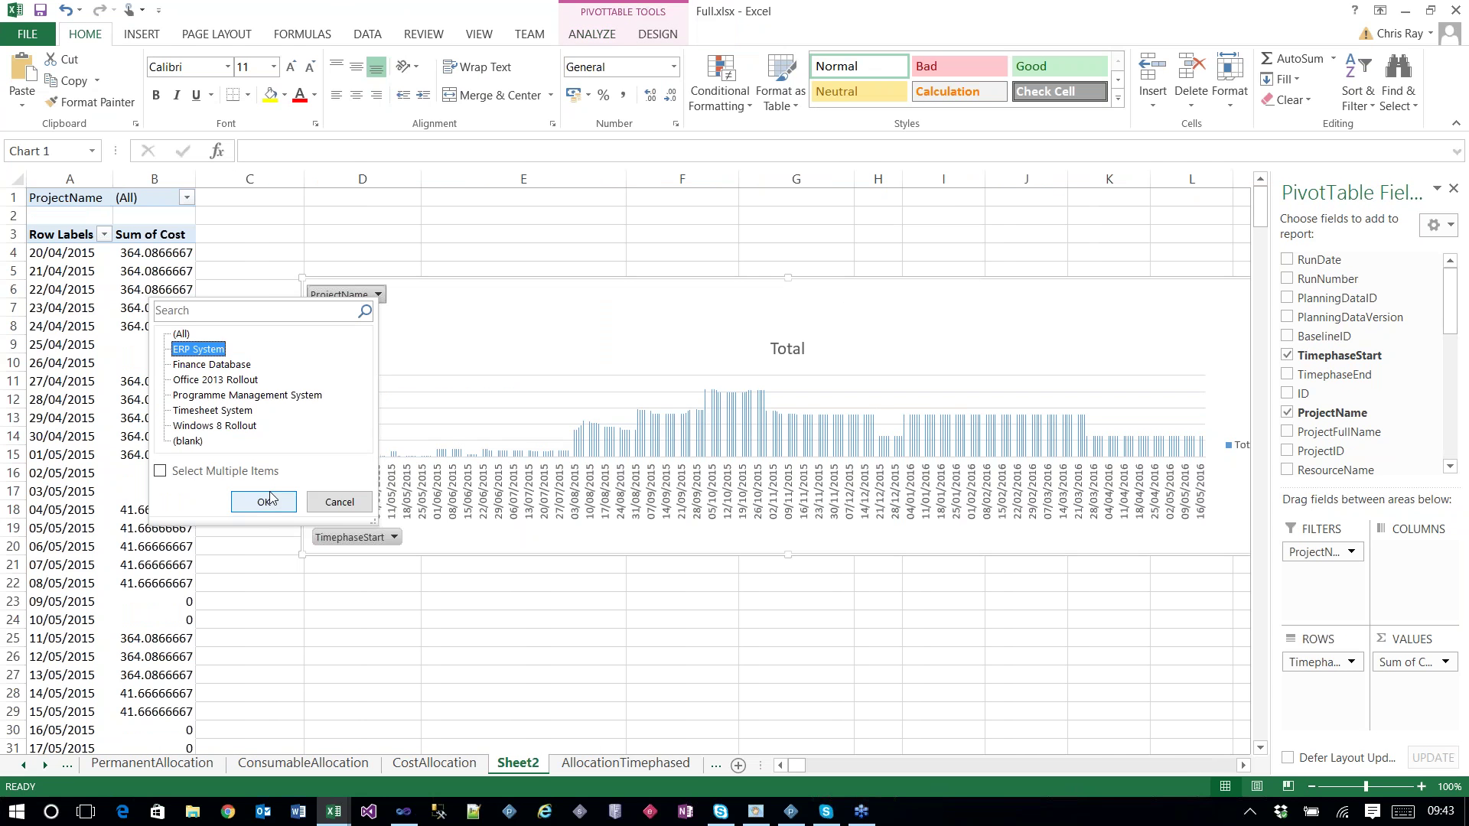
# Step: Filter the timephased cost PivotChart by ProjectName to show only ERP System
pyautogui.press('Escape')
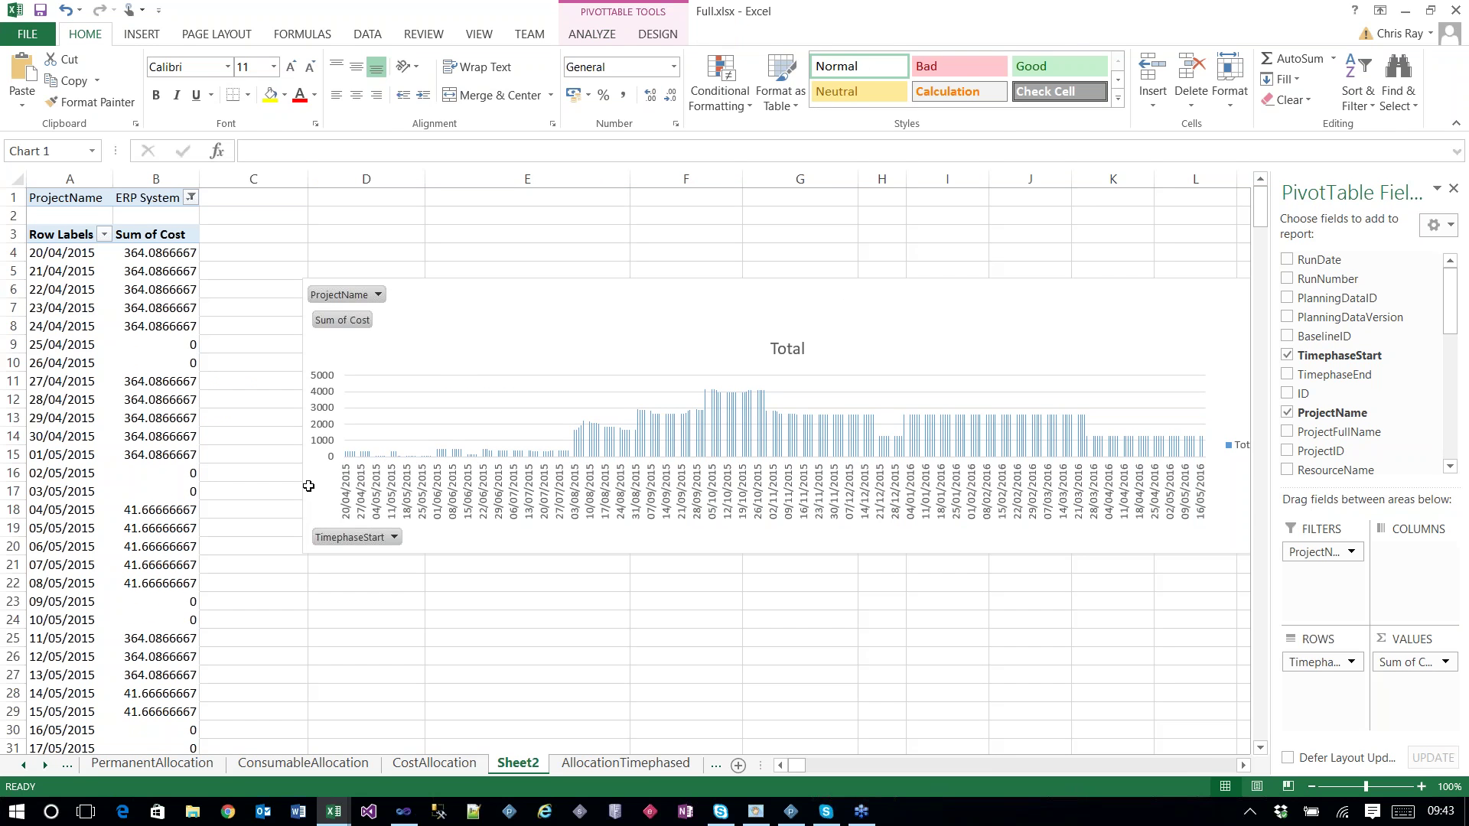
pyautogui.click(309, 486)
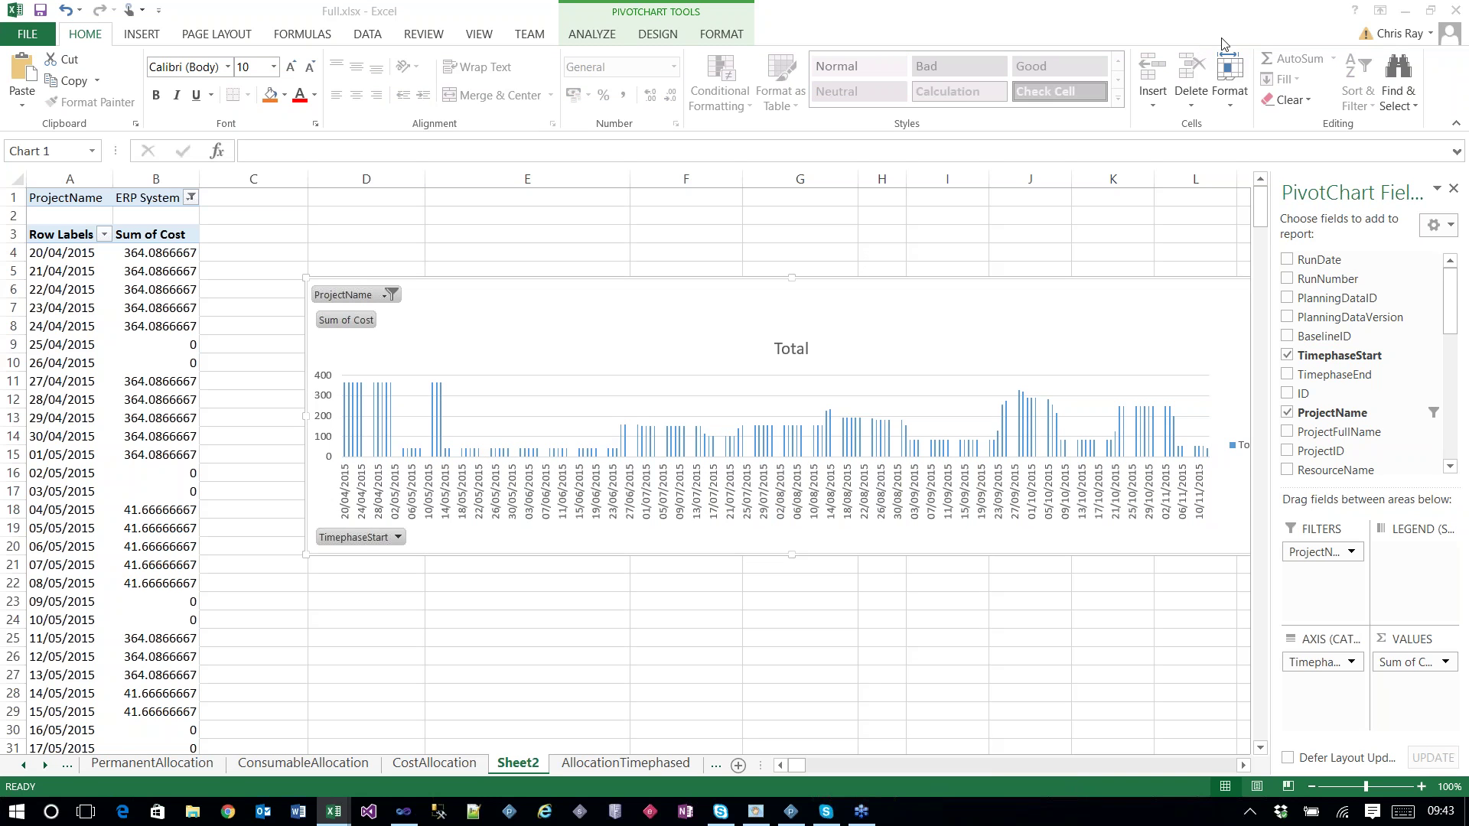
# Step: Put both Excel workbooks away, switch to Asta Powerproject and open the ERP & Graph project view
pyautogui.click(1409, 10)
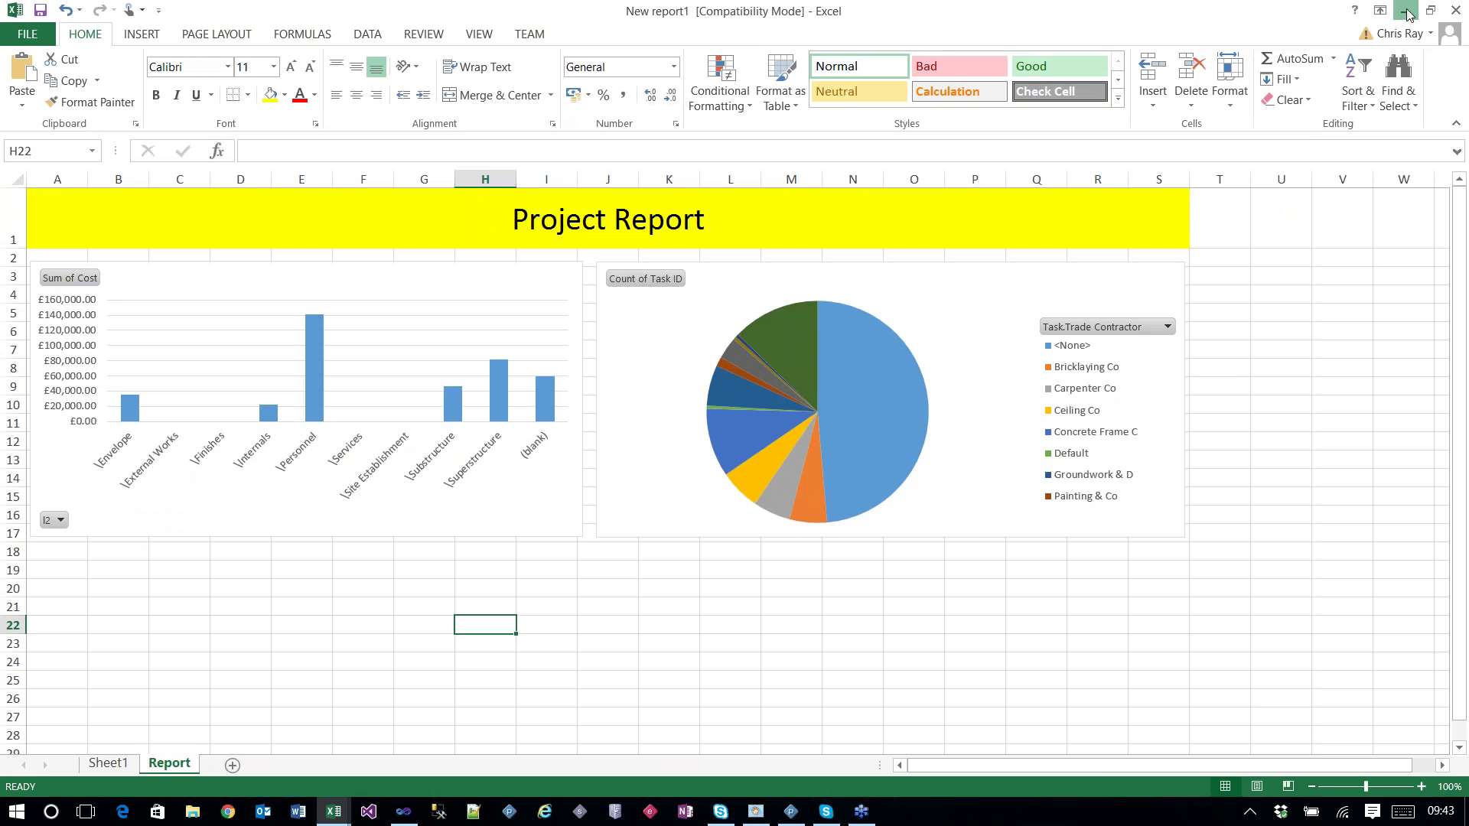
pyautogui.click(1409, 11)
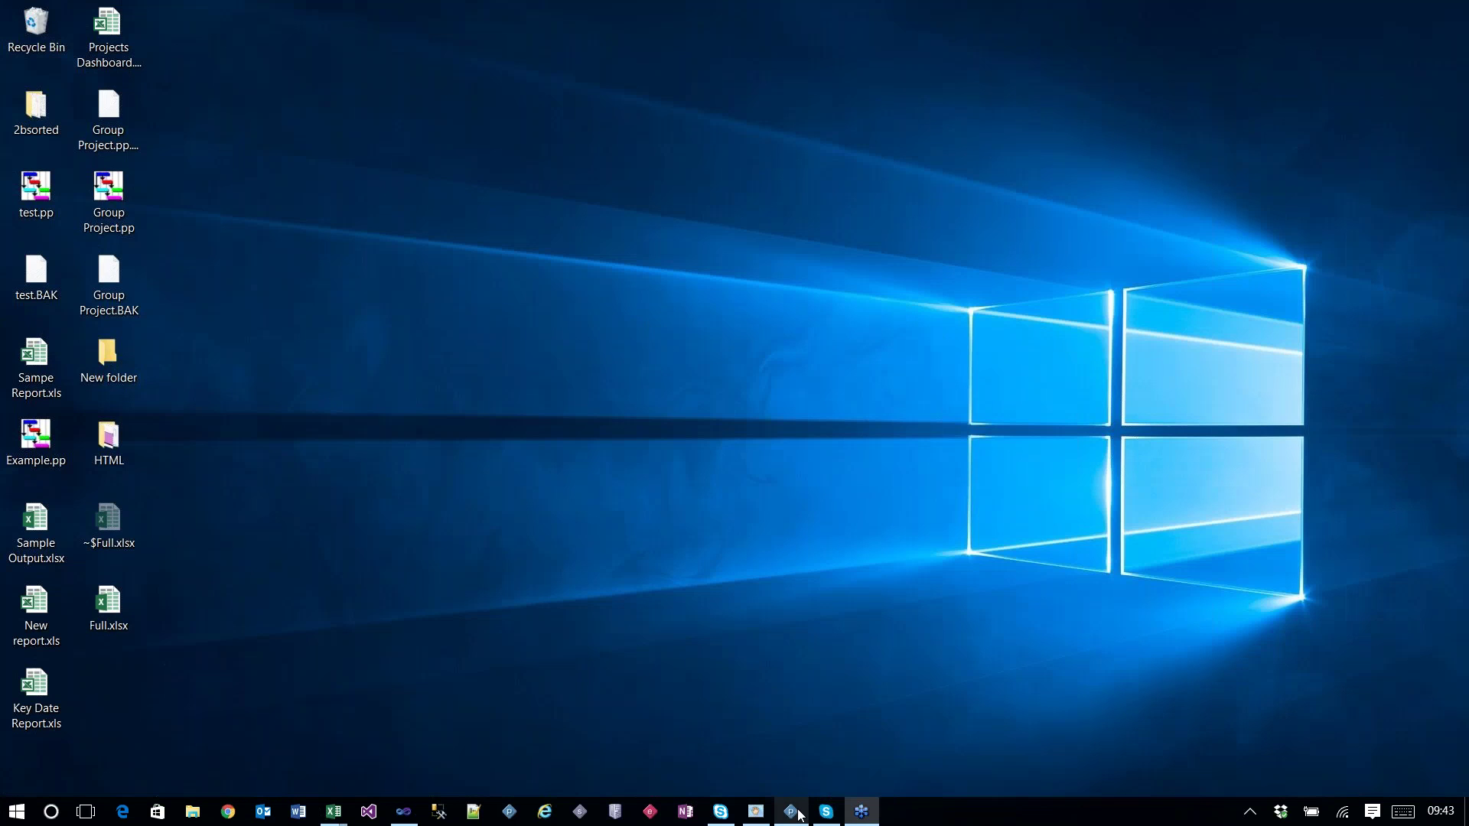
pyautogui.click(798, 816)
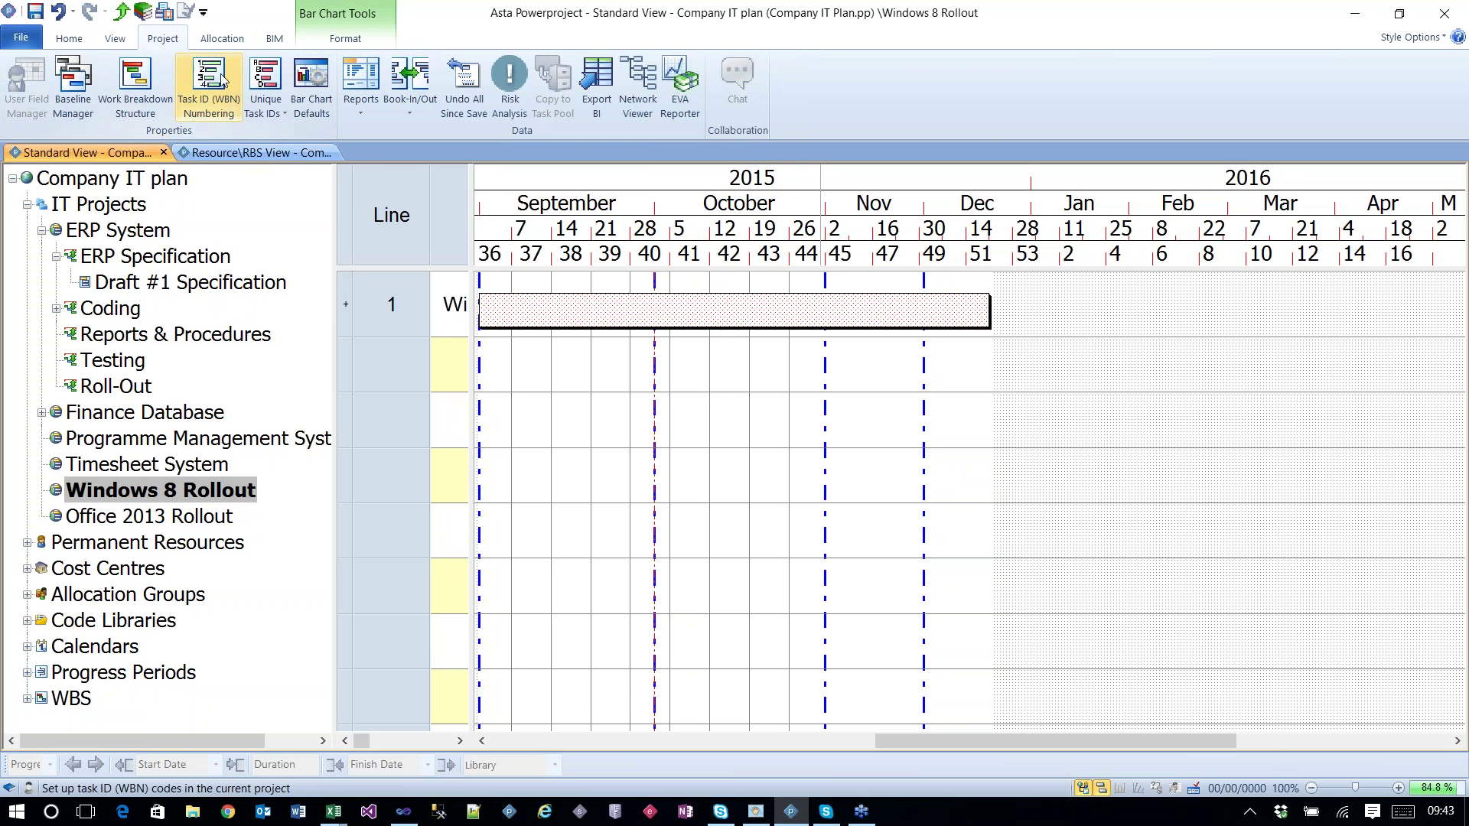
pyautogui.click(65, 39)
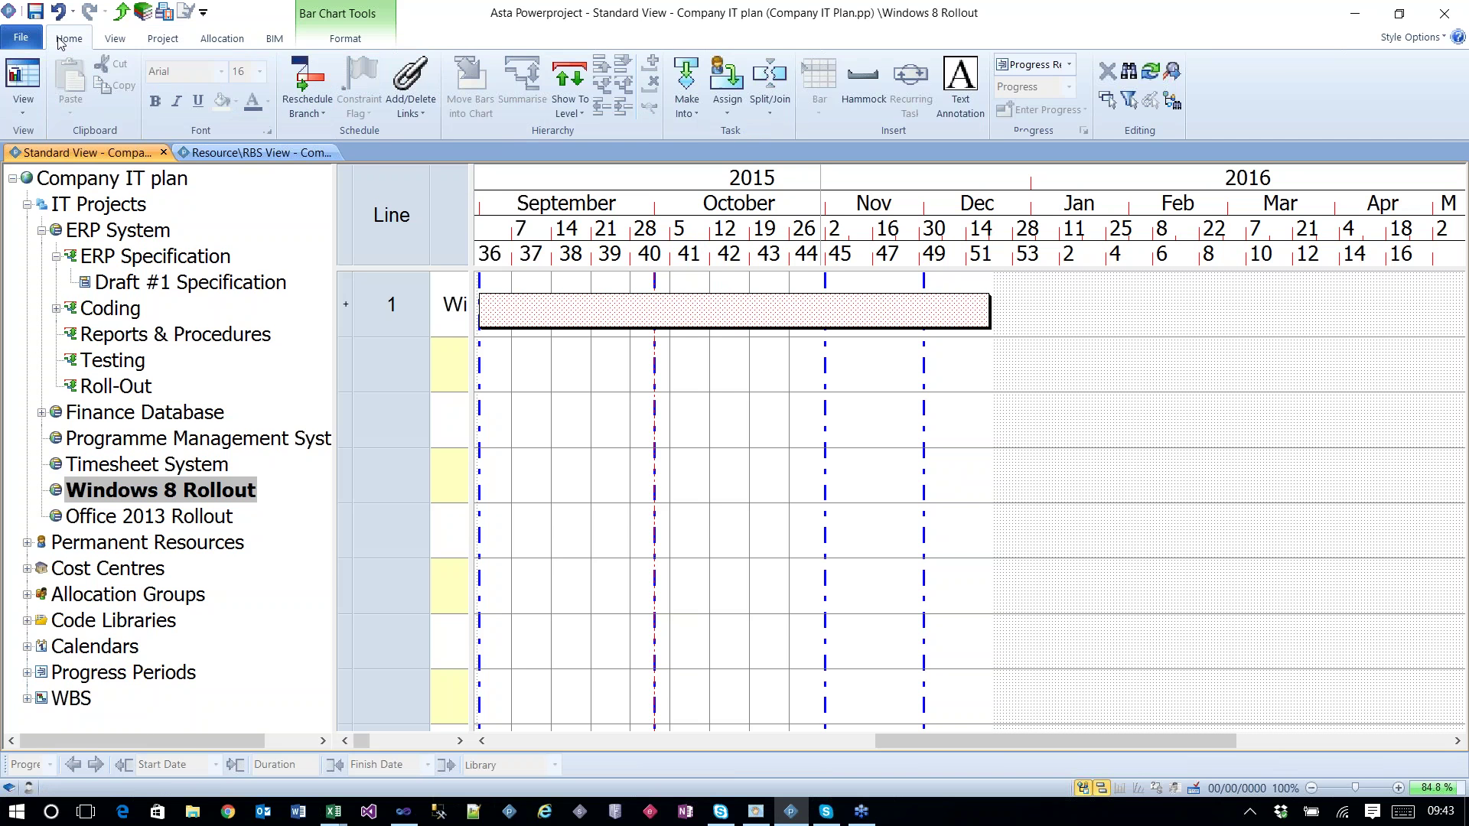
pyautogui.click(23, 77)
pyautogui.moveTo(153, 275)
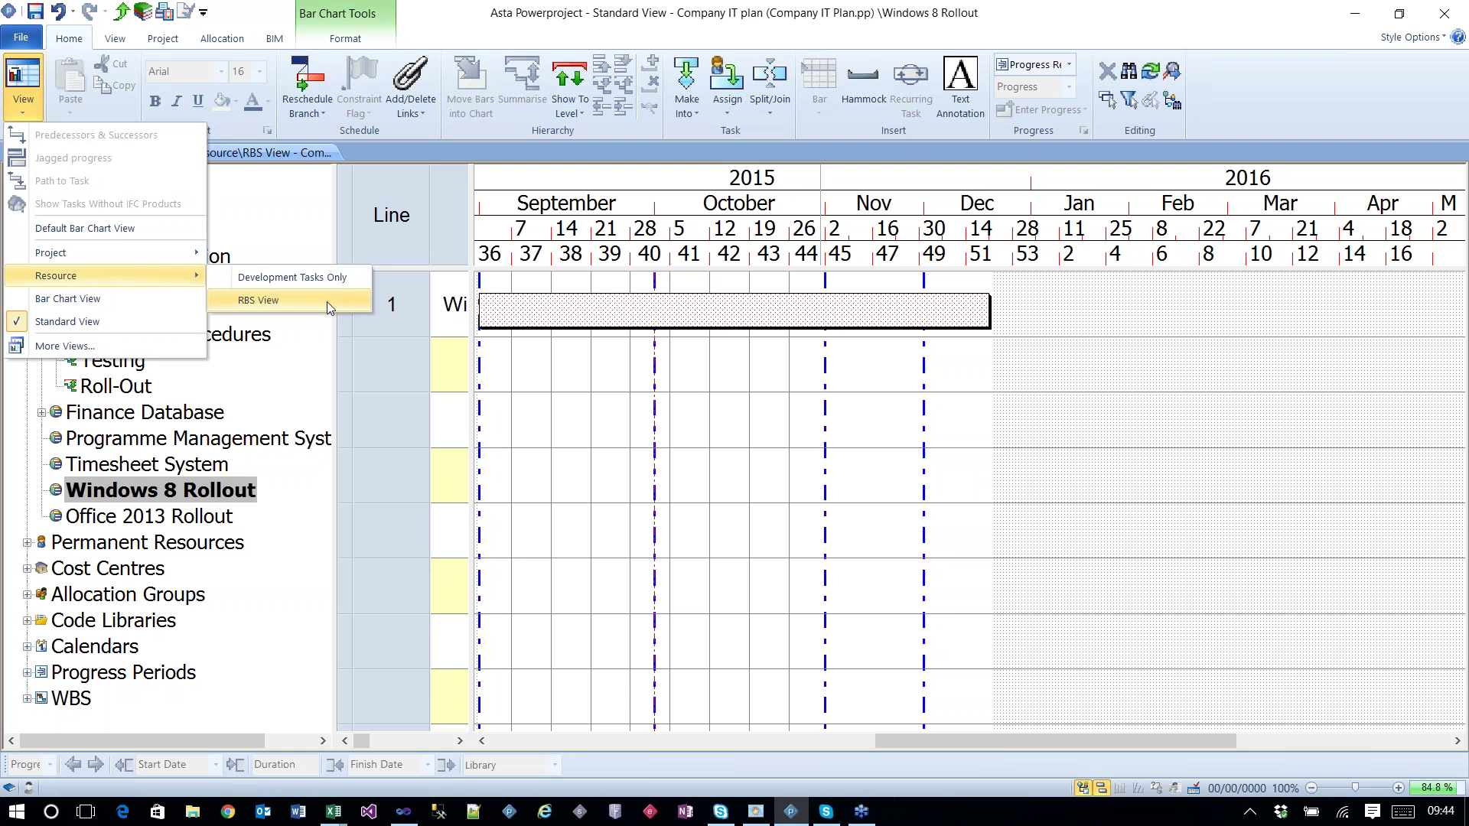
pyautogui.moveTo(98, 259)
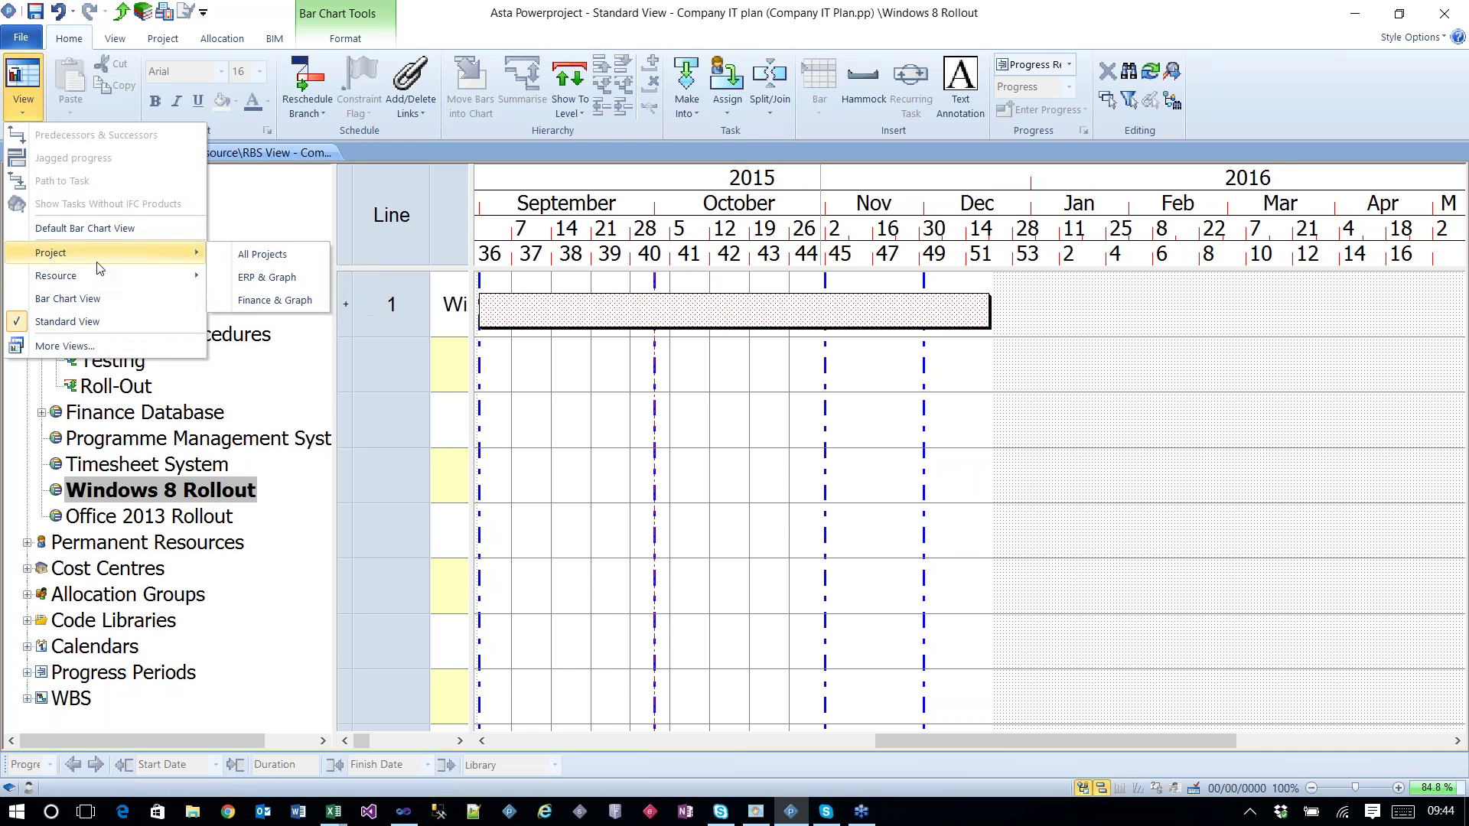
pyautogui.click(285, 281)
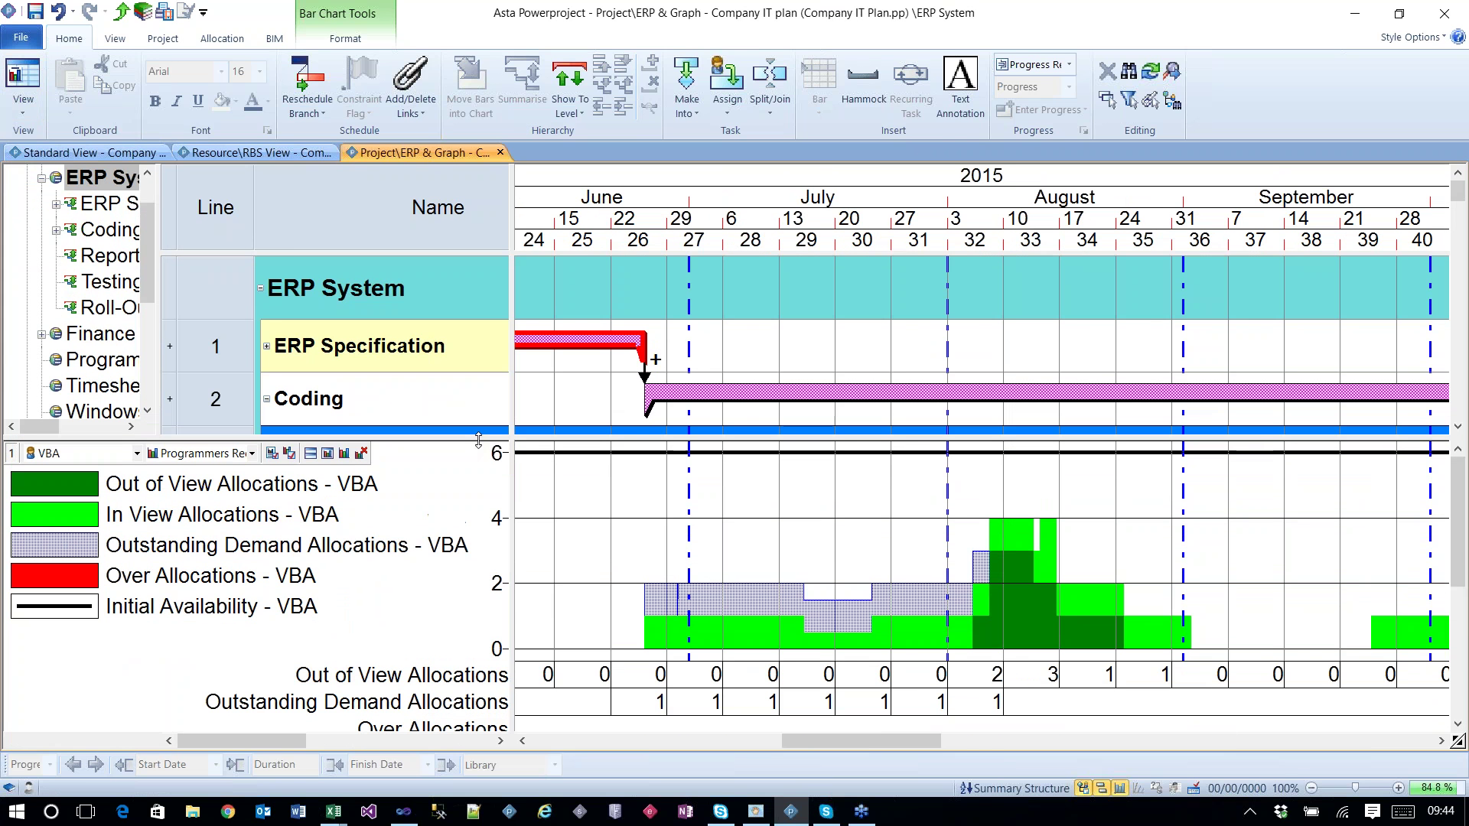
# Step: Enlarge the bar chart area above the resource histogram and open the Finance & Graph project view
pyautogui.moveTo(479, 442); pyautogui.dragTo(468, 541)
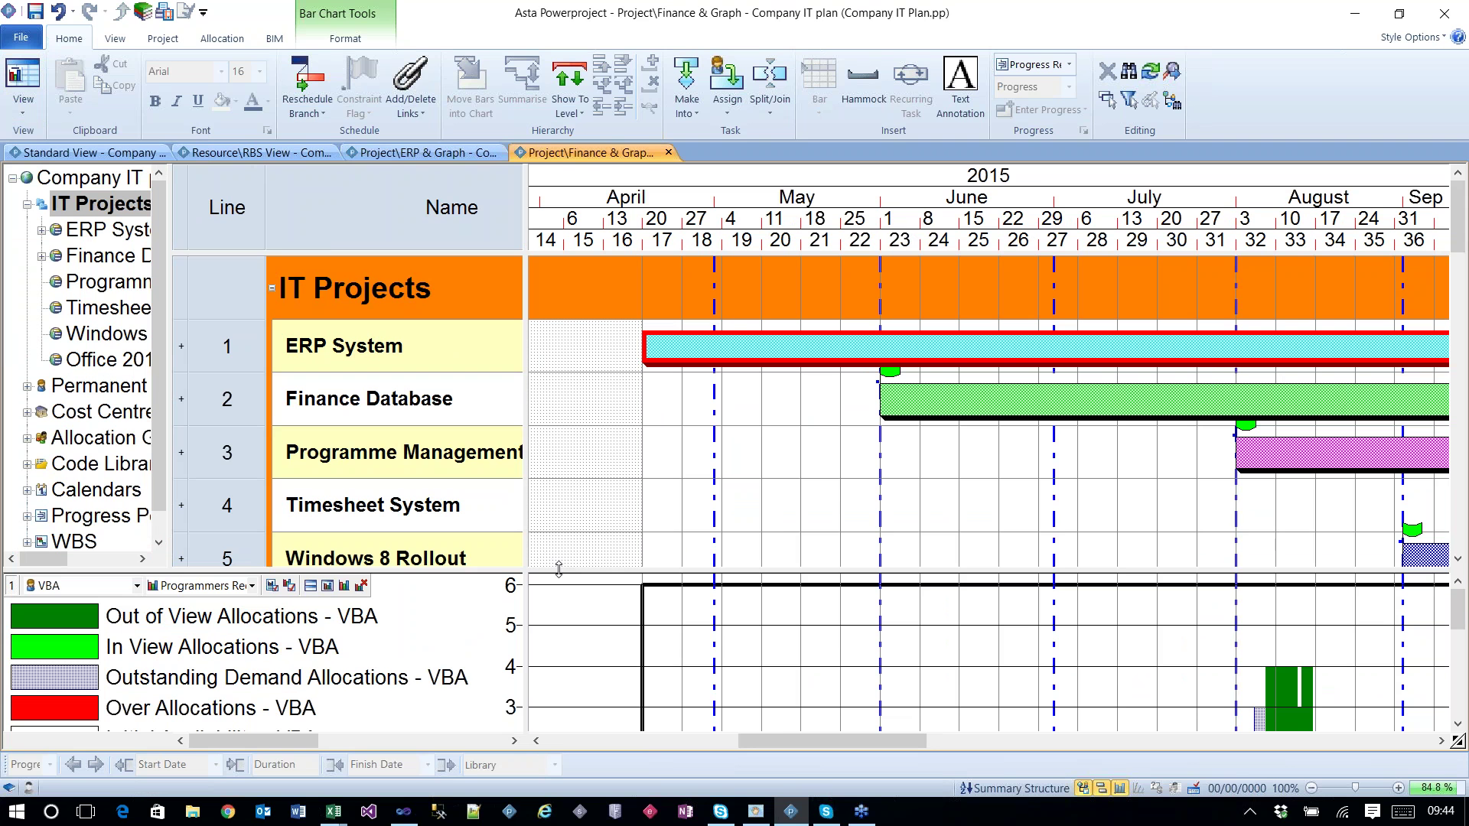
pyautogui.moveTo(559, 570)
pyautogui.mouseDown()
pyautogui.moveTo(561, 452)
pyautogui.moveTo(562, 567)
pyautogui.mouseUp()
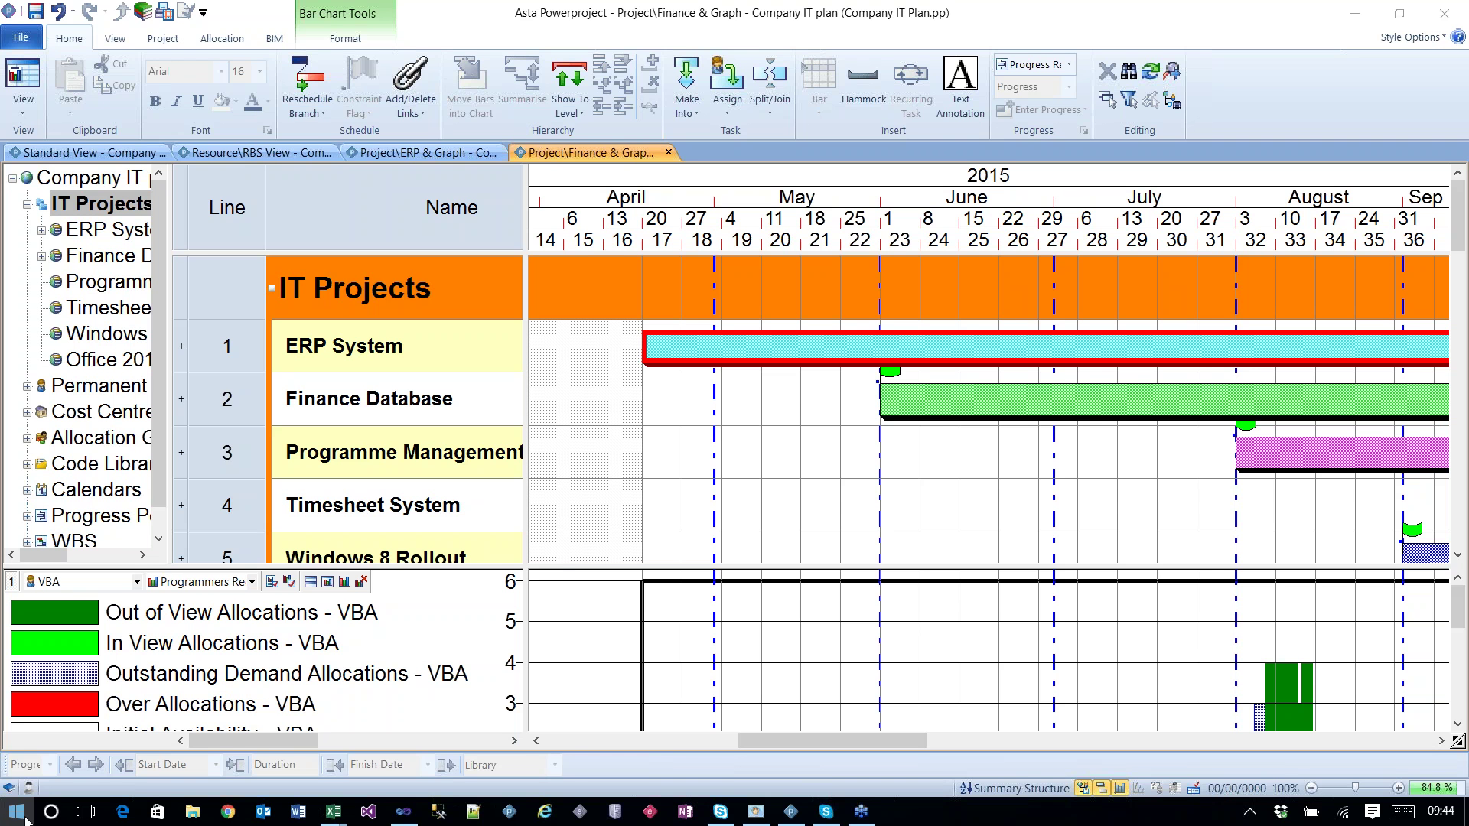
# Step: Open the Business Intelligence Controller, examine its Asta Powerproject options and put it away again
pyautogui.click(17, 812)
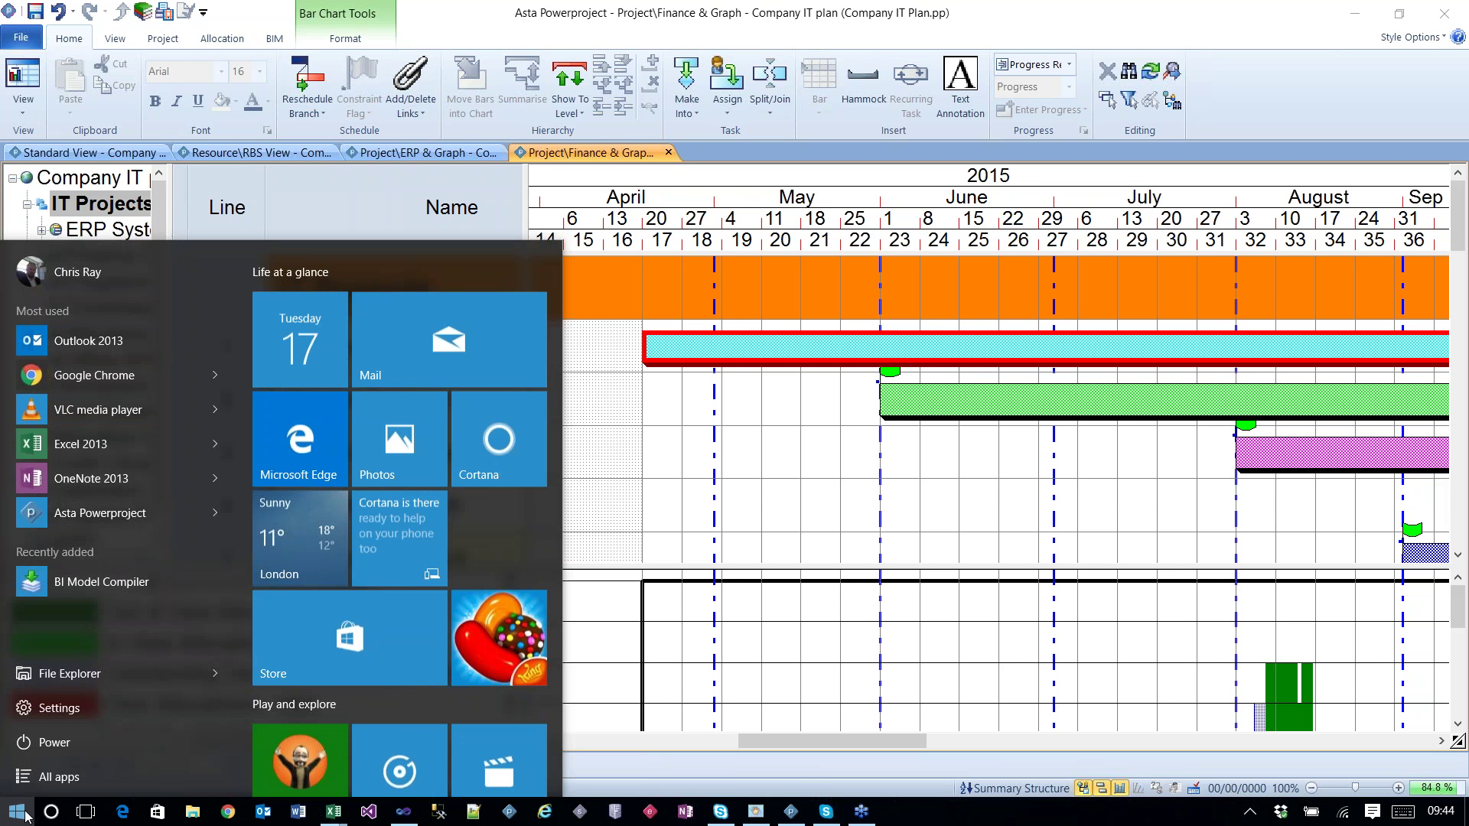
pyautogui.click(26, 815)
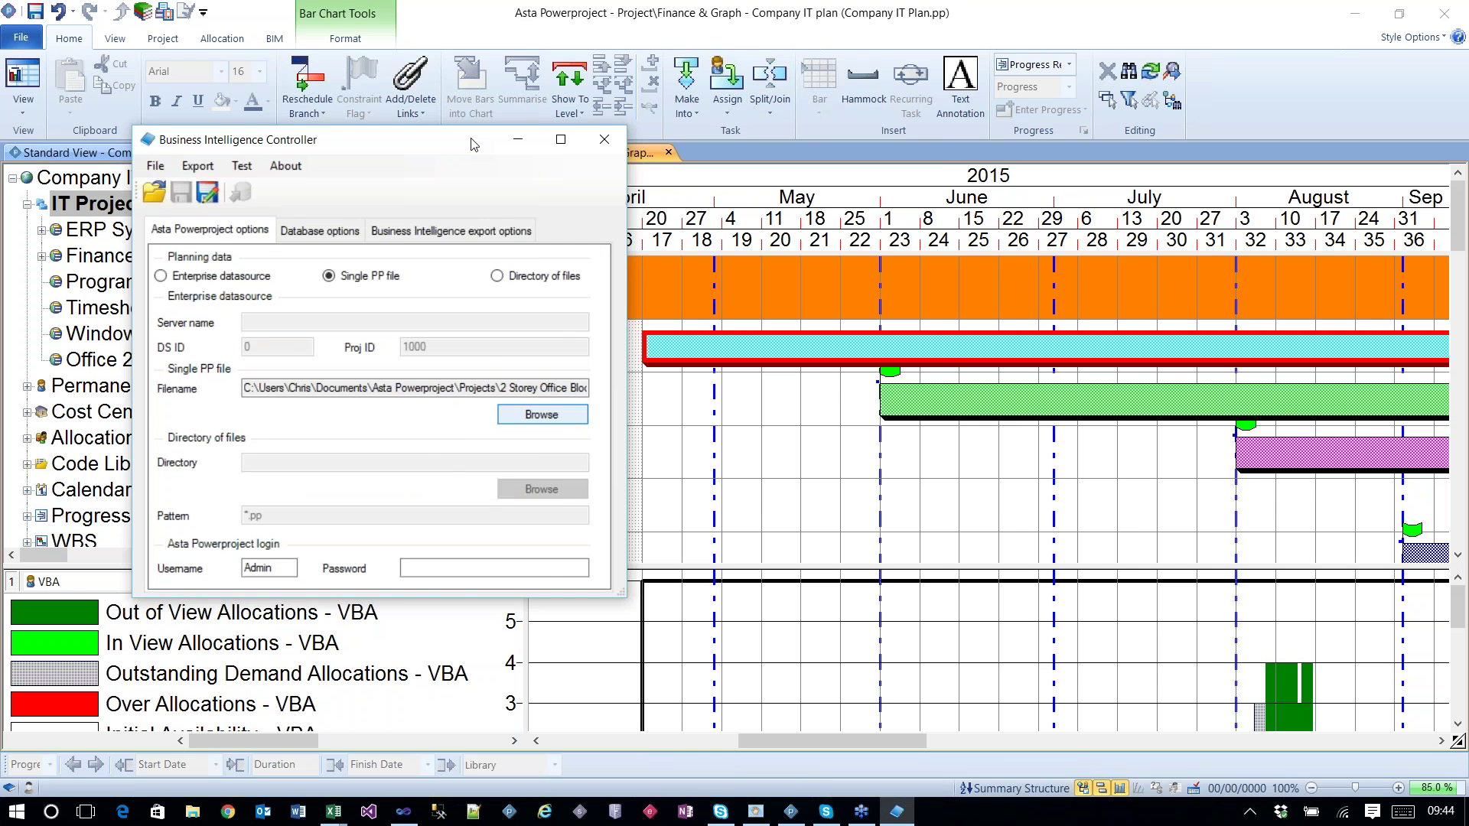
pyautogui.moveTo(471, 144); pyautogui.dragTo(786, 144)
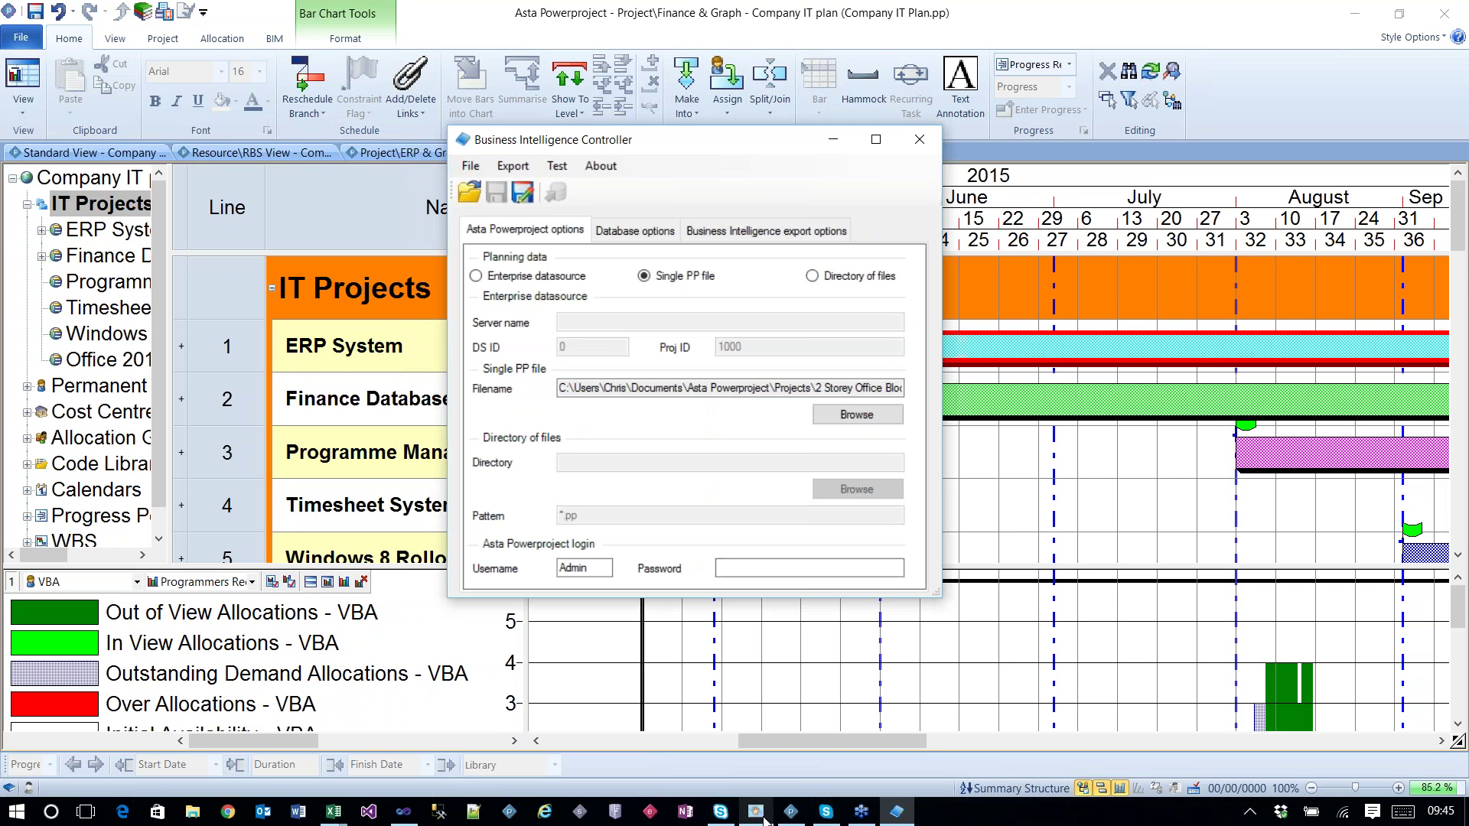
pyautogui.moveTo(763, 817)
pyautogui.moveTo(915, 821)
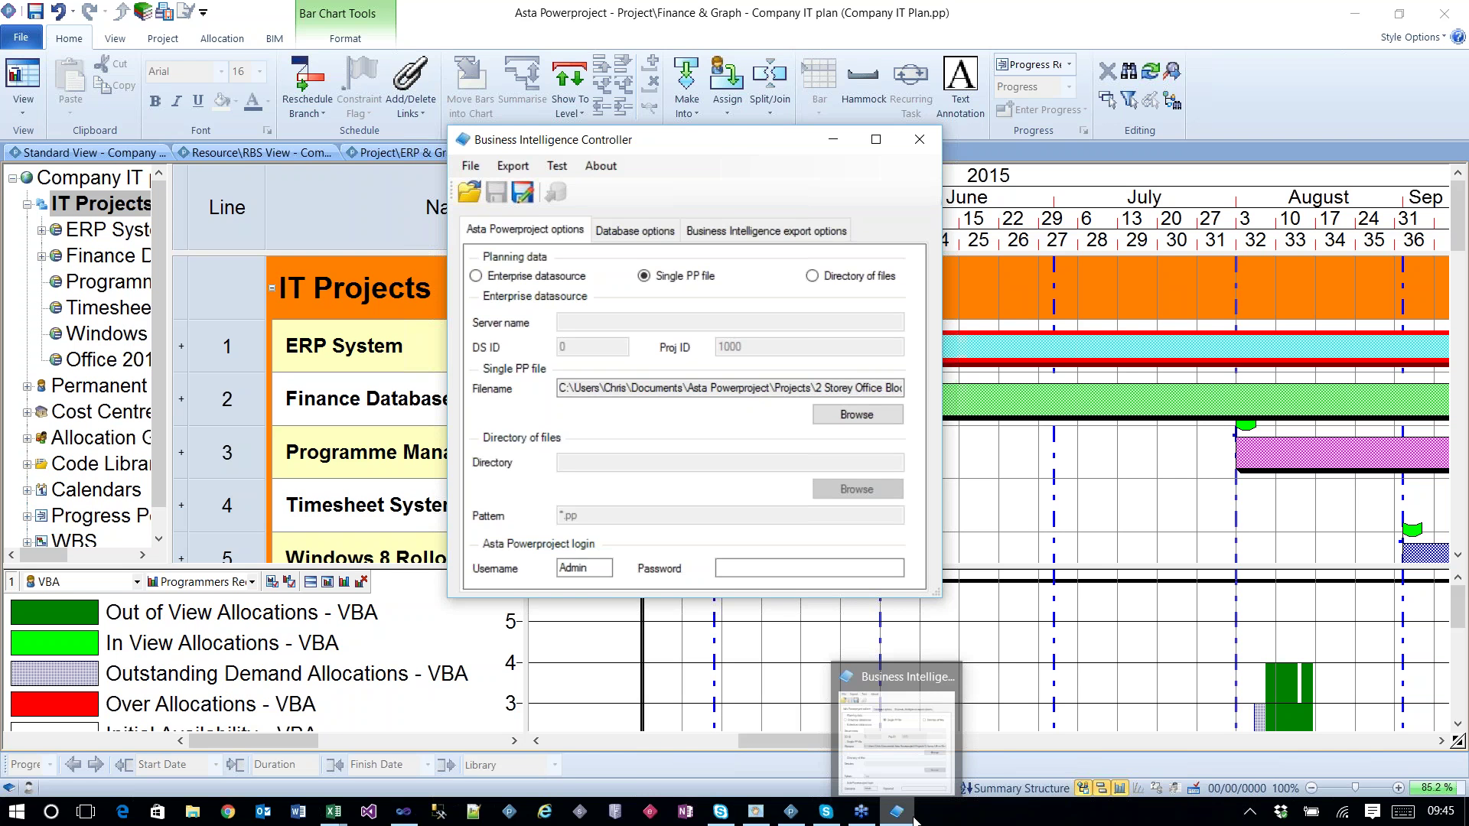
pyautogui.click(915, 821)
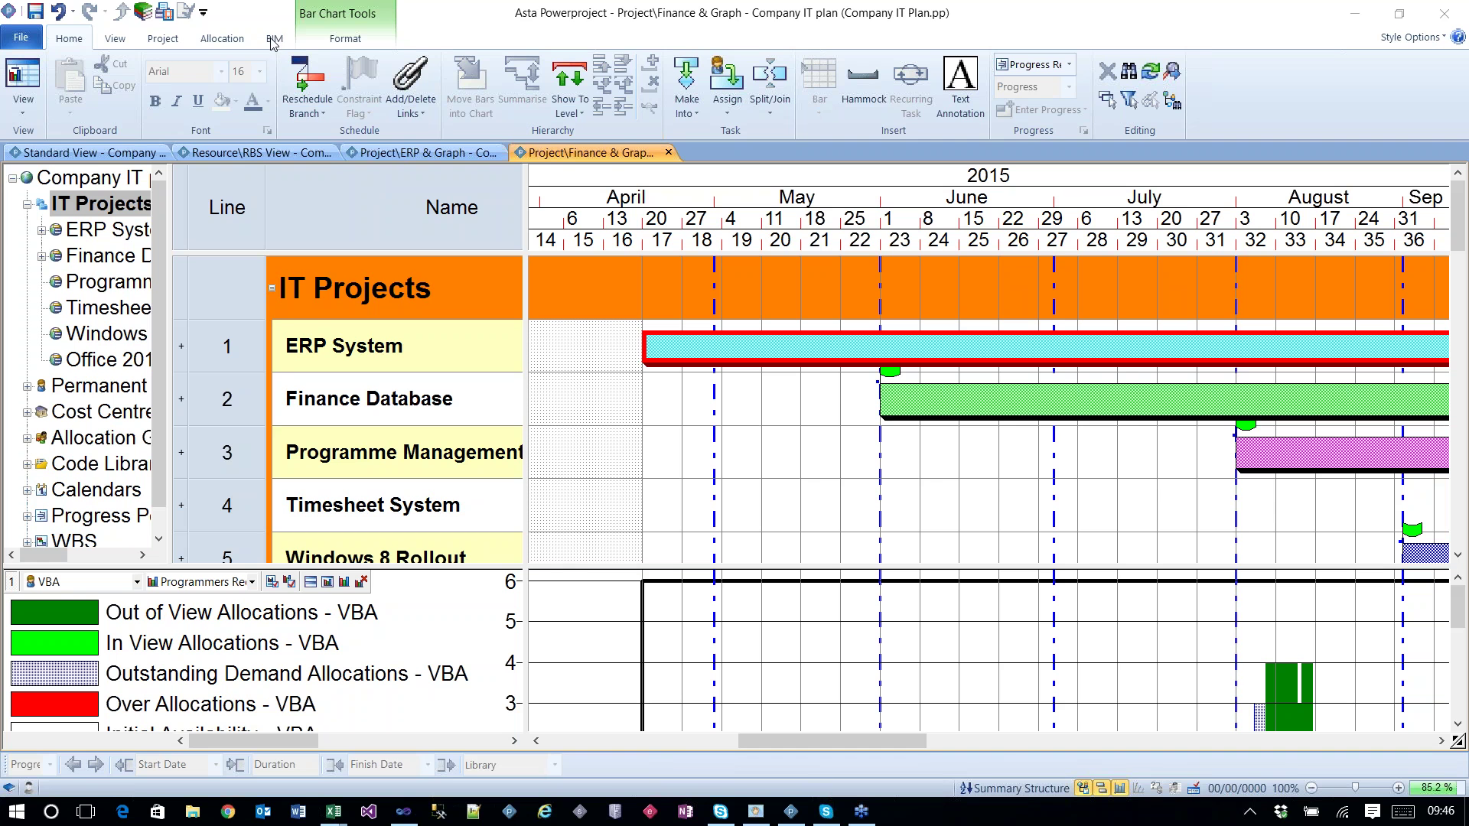
# Step: Open the Business Intelligence Export to Spreadsheet settings and move the dialog up over the bar chart
pyautogui.click(161, 40)
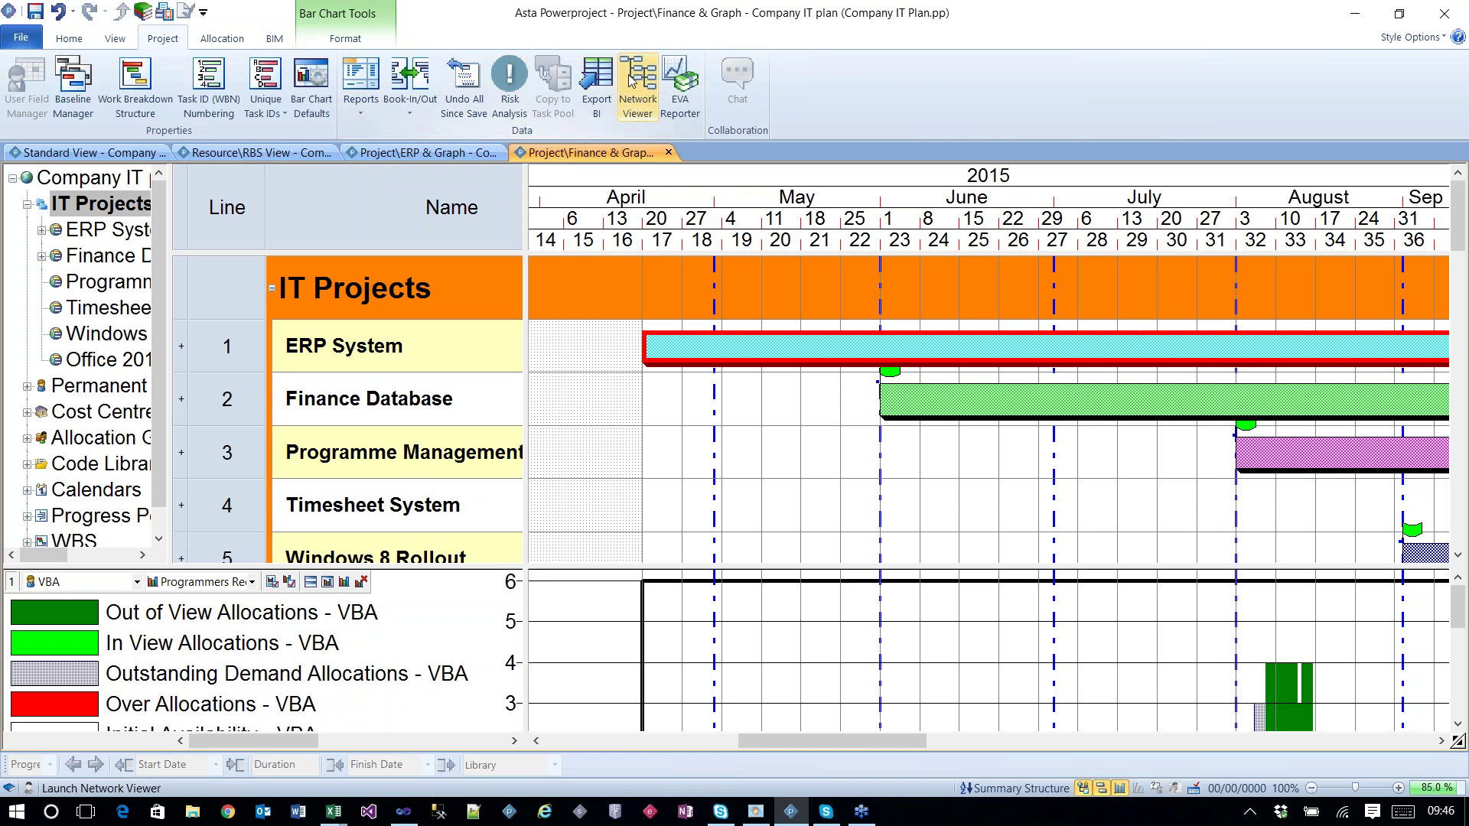
pyautogui.click(608, 86)
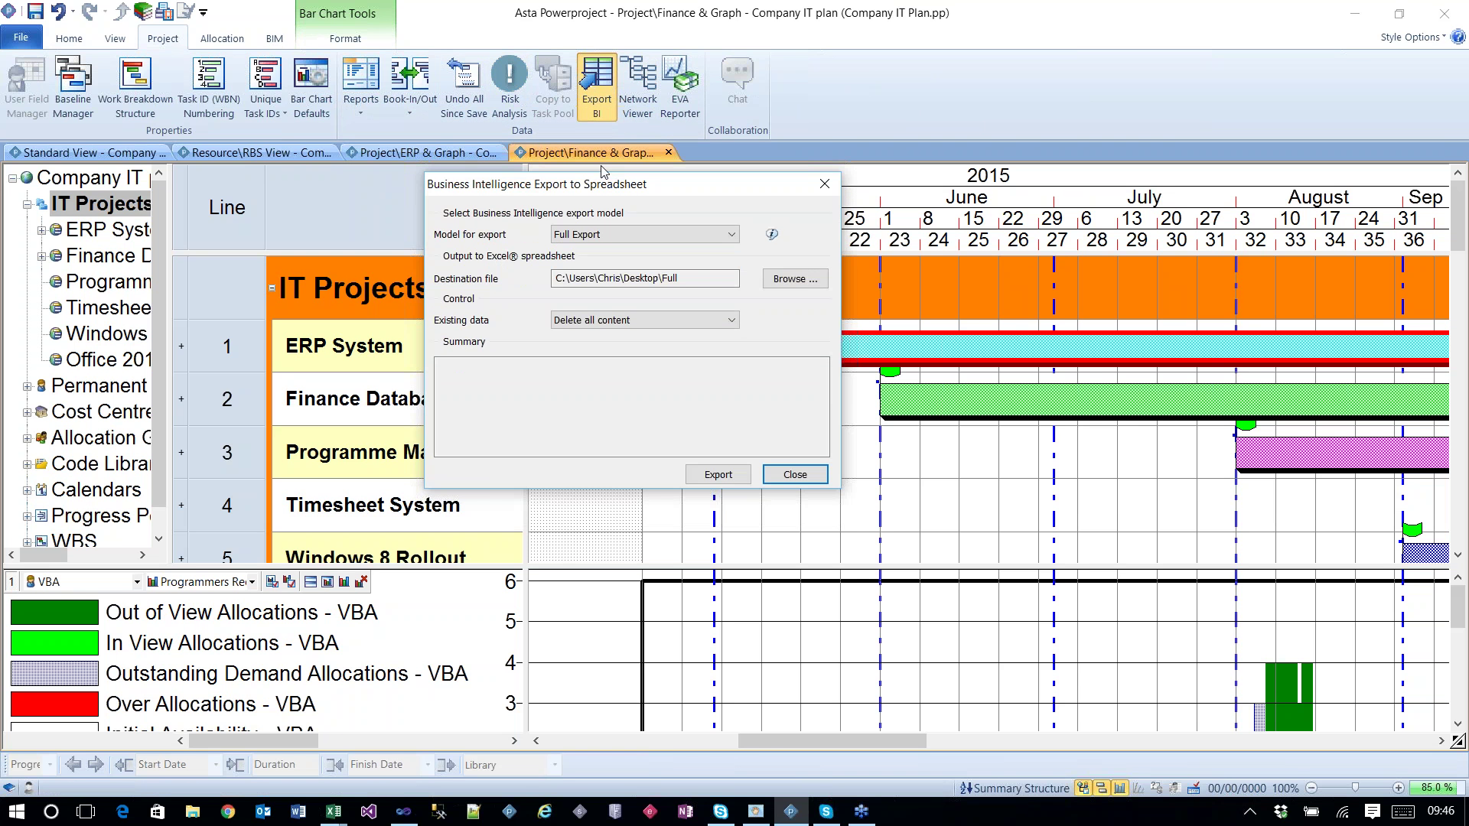
pyautogui.moveTo(601, 170); pyautogui.dragTo(581, 134)
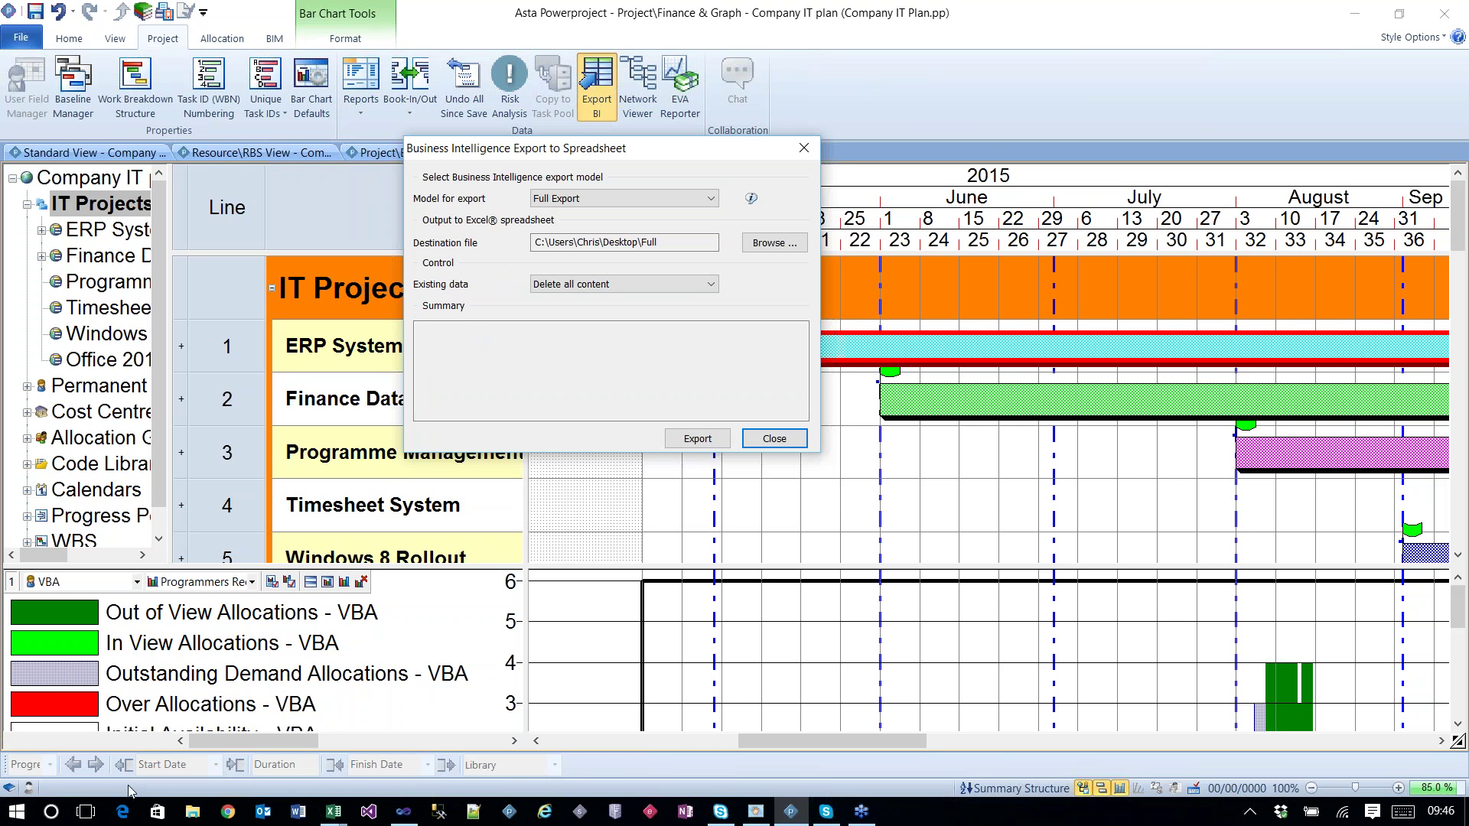
# Step: Launch the BI Controller from the installed Asta Powerproject programs, compare it with the spreadsheet export dialog and put both away
pyautogui.click(17, 820)
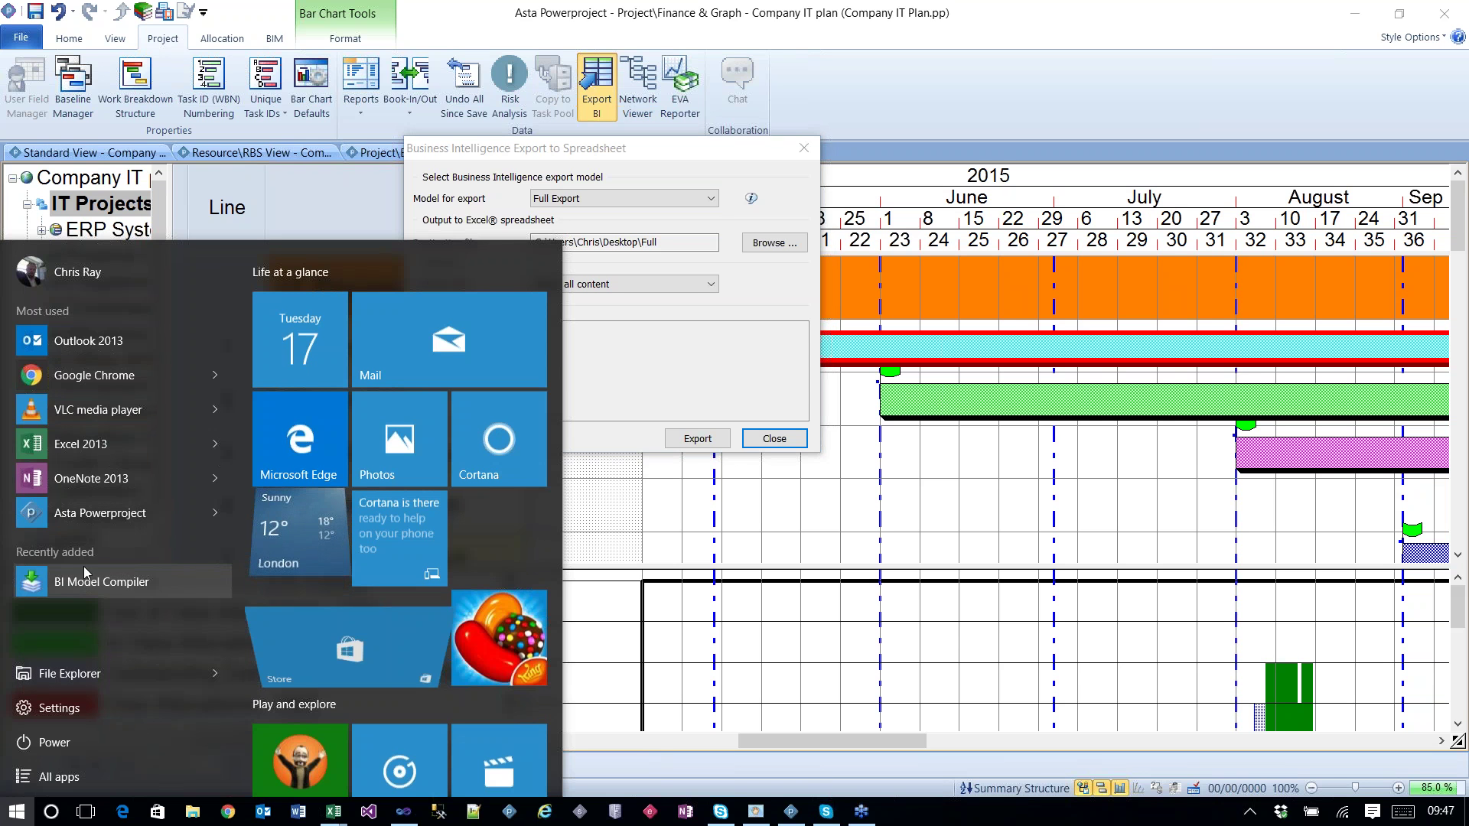
pyautogui.click(66, 779)
pyautogui.click(106, 528)
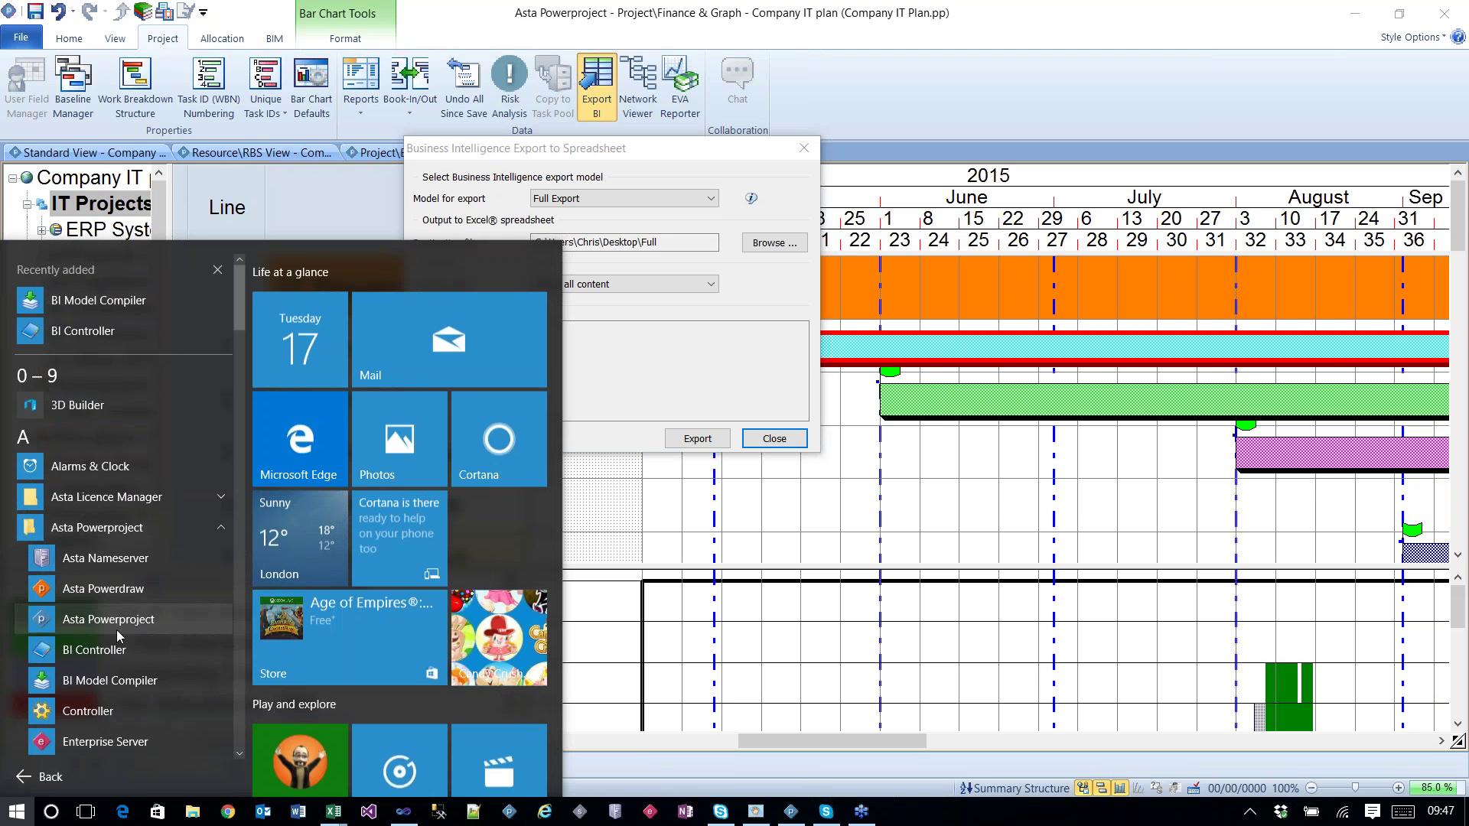
pyautogui.scroll(-1, 115, 635)
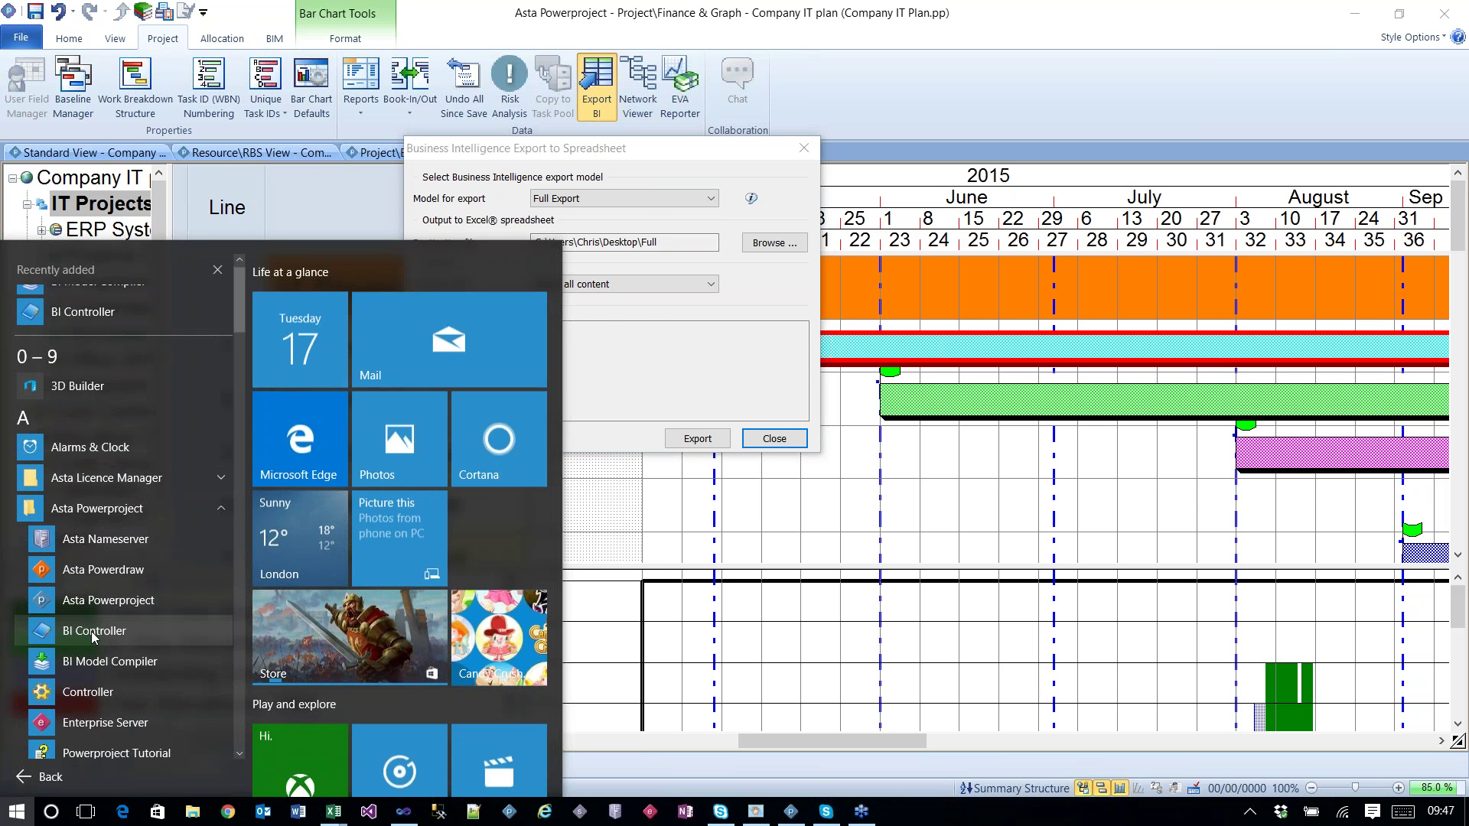
pyautogui.click(91, 631)
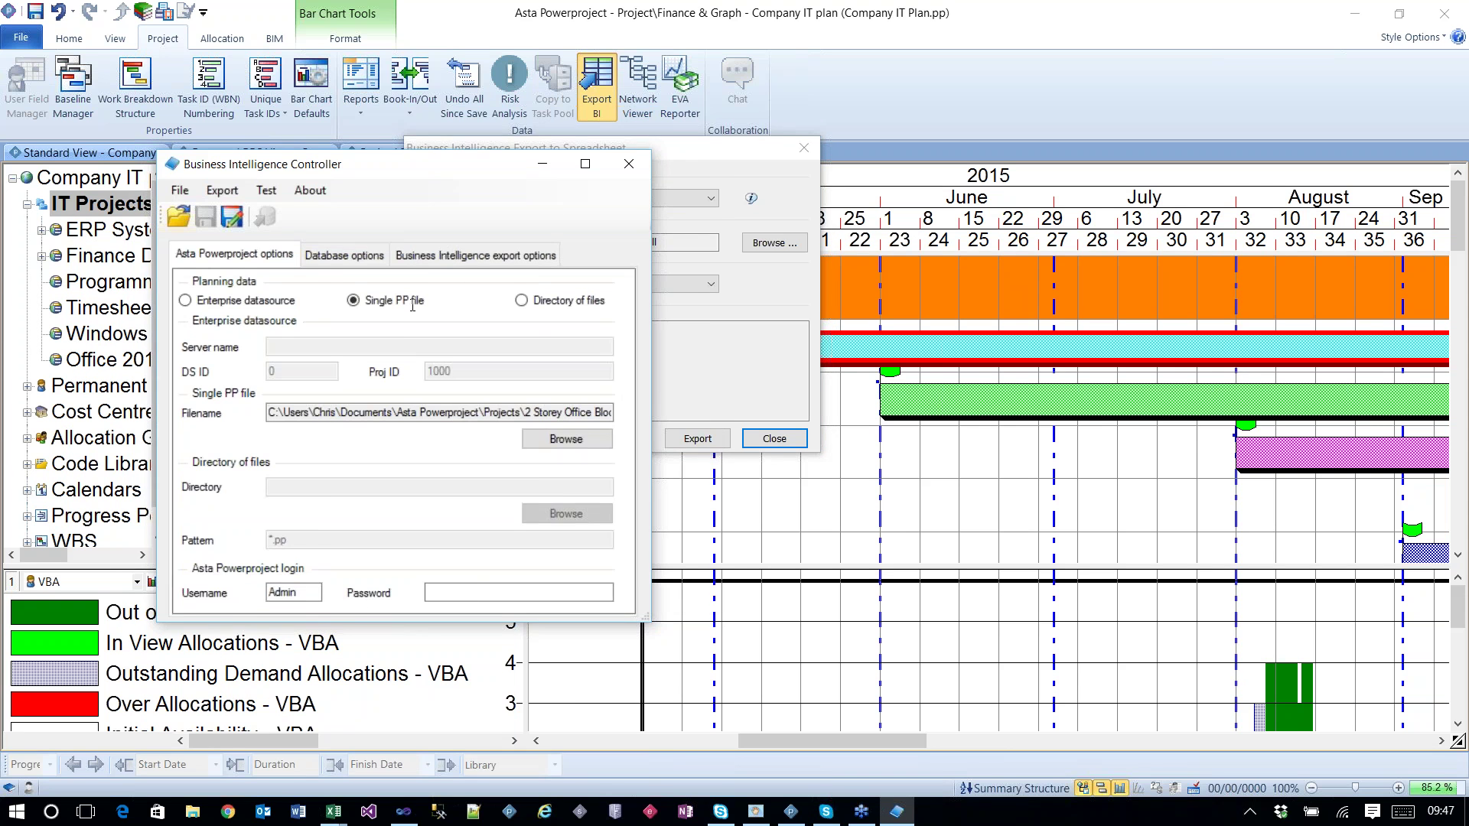
pyautogui.moveTo(484, 164); pyautogui.dragTo(615, 262)
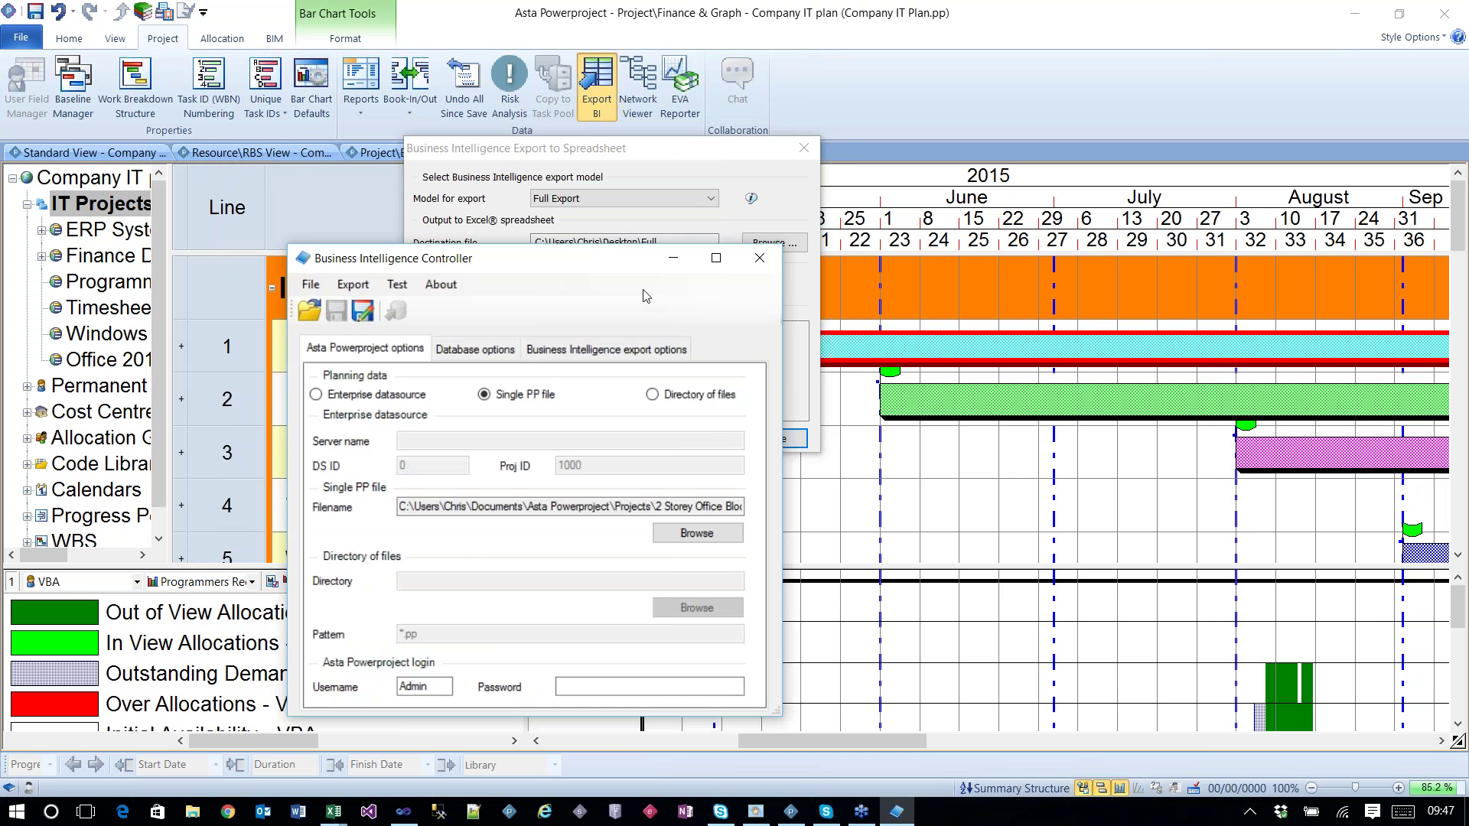
pyautogui.click(760, 258)
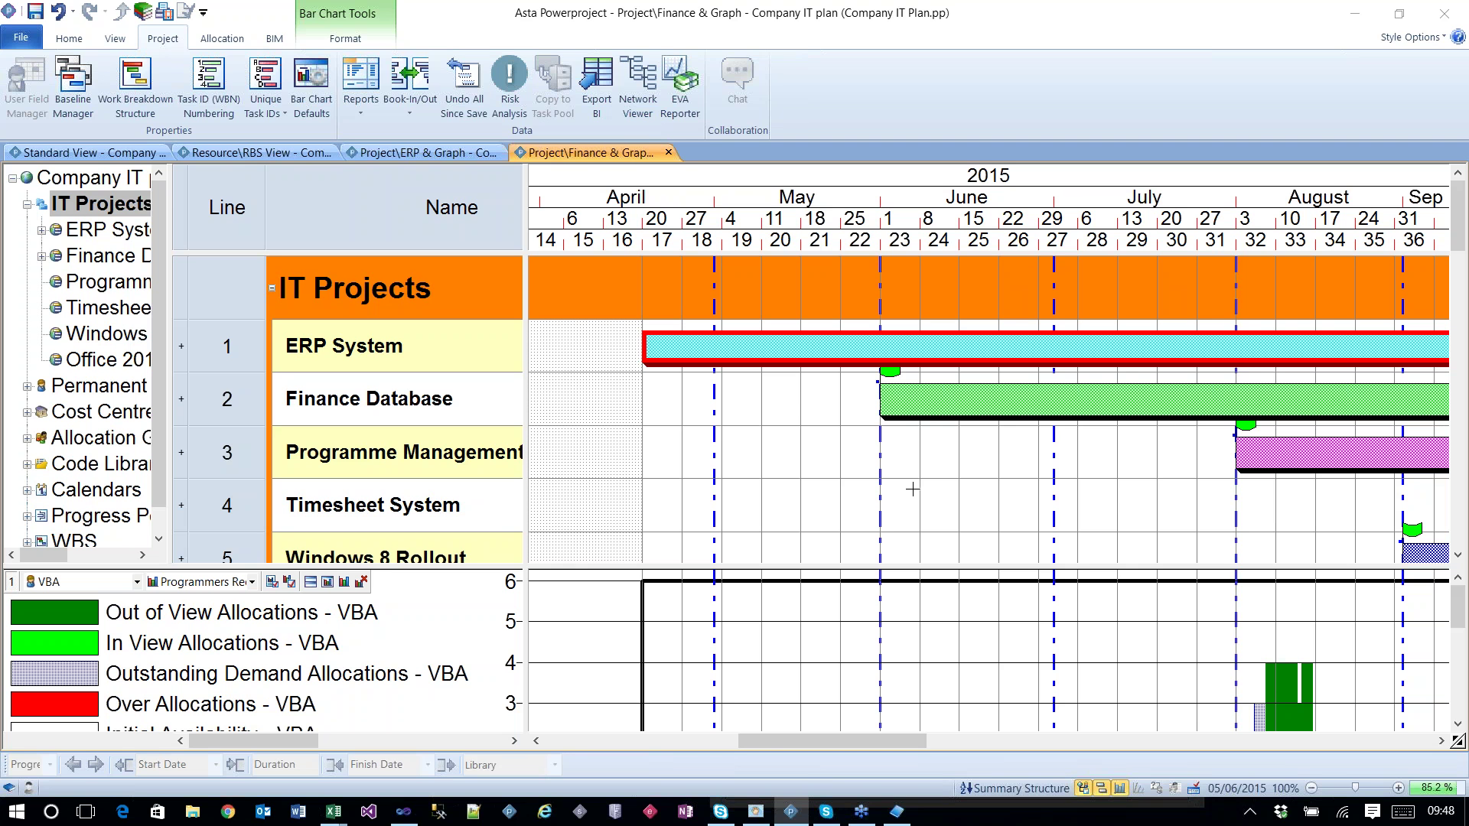
# Step: Browse the HTML tabular reports available for the Company IT plan
pyautogui.click(361, 99)
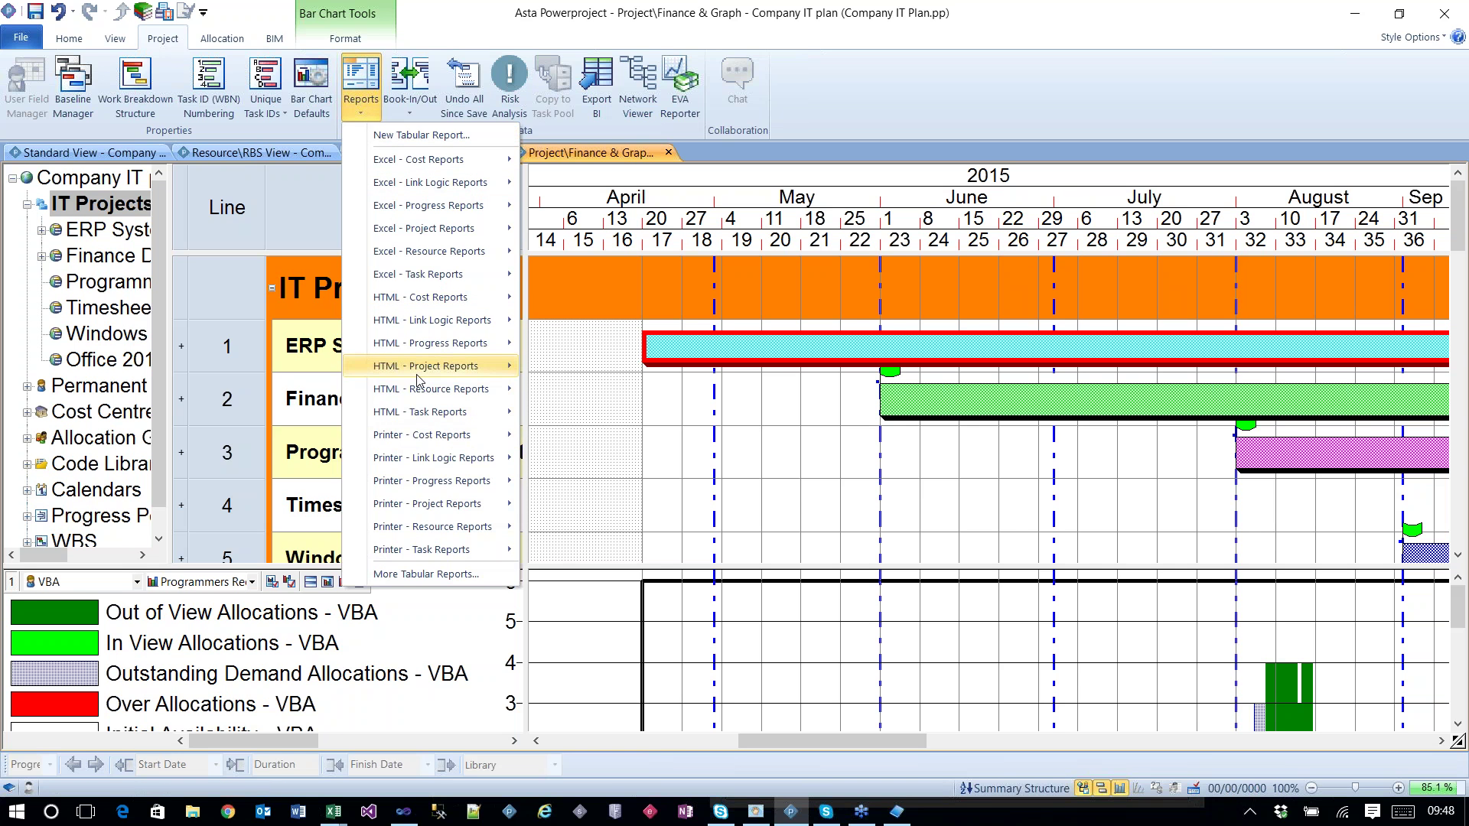
pyautogui.moveTo(467, 346)
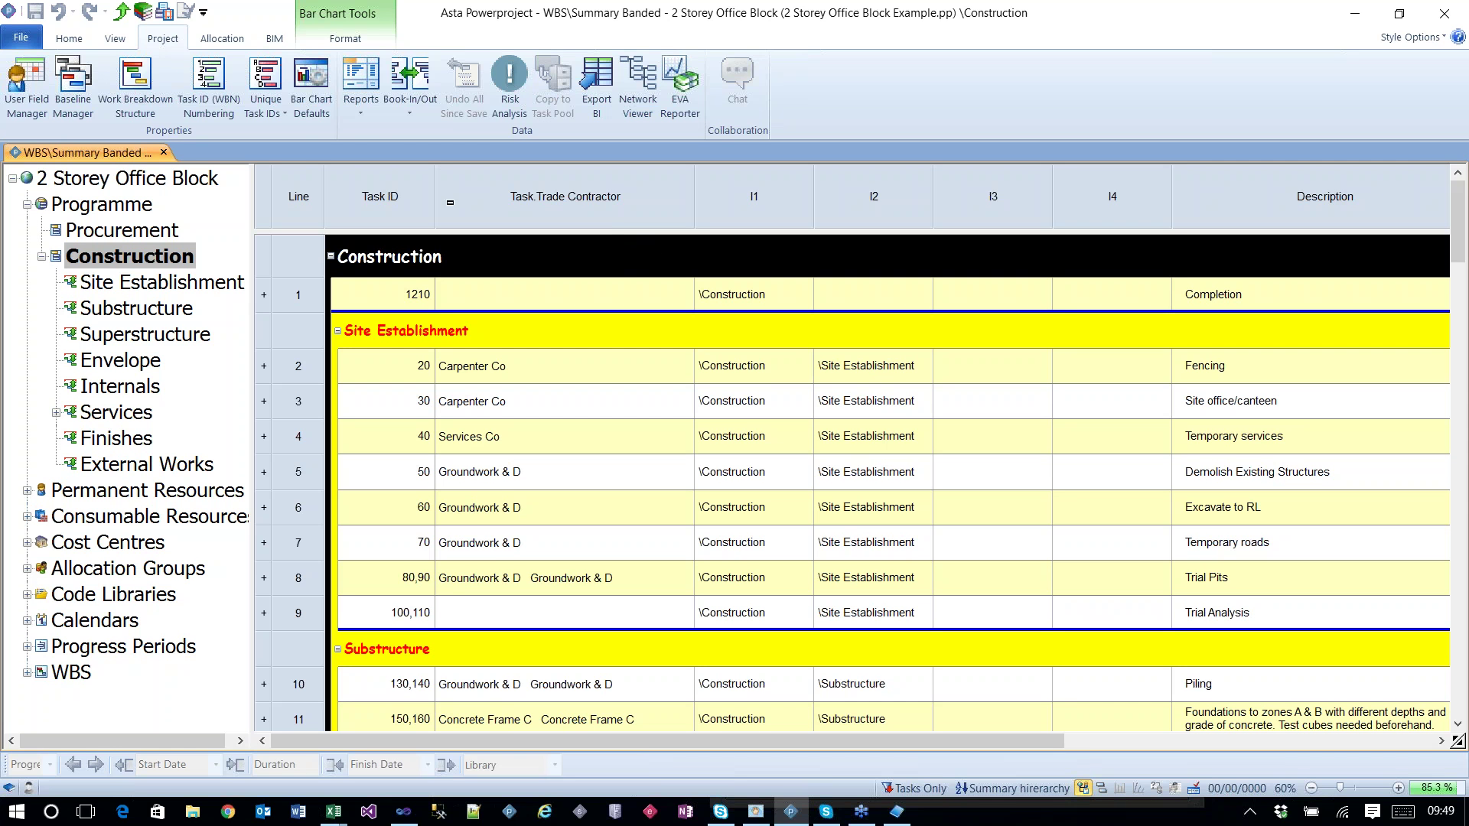
# Step: Run the HTML Progress Report for Project with No Baseline on the 2 Storey Office Block project
pyautogui.click(361, 102)
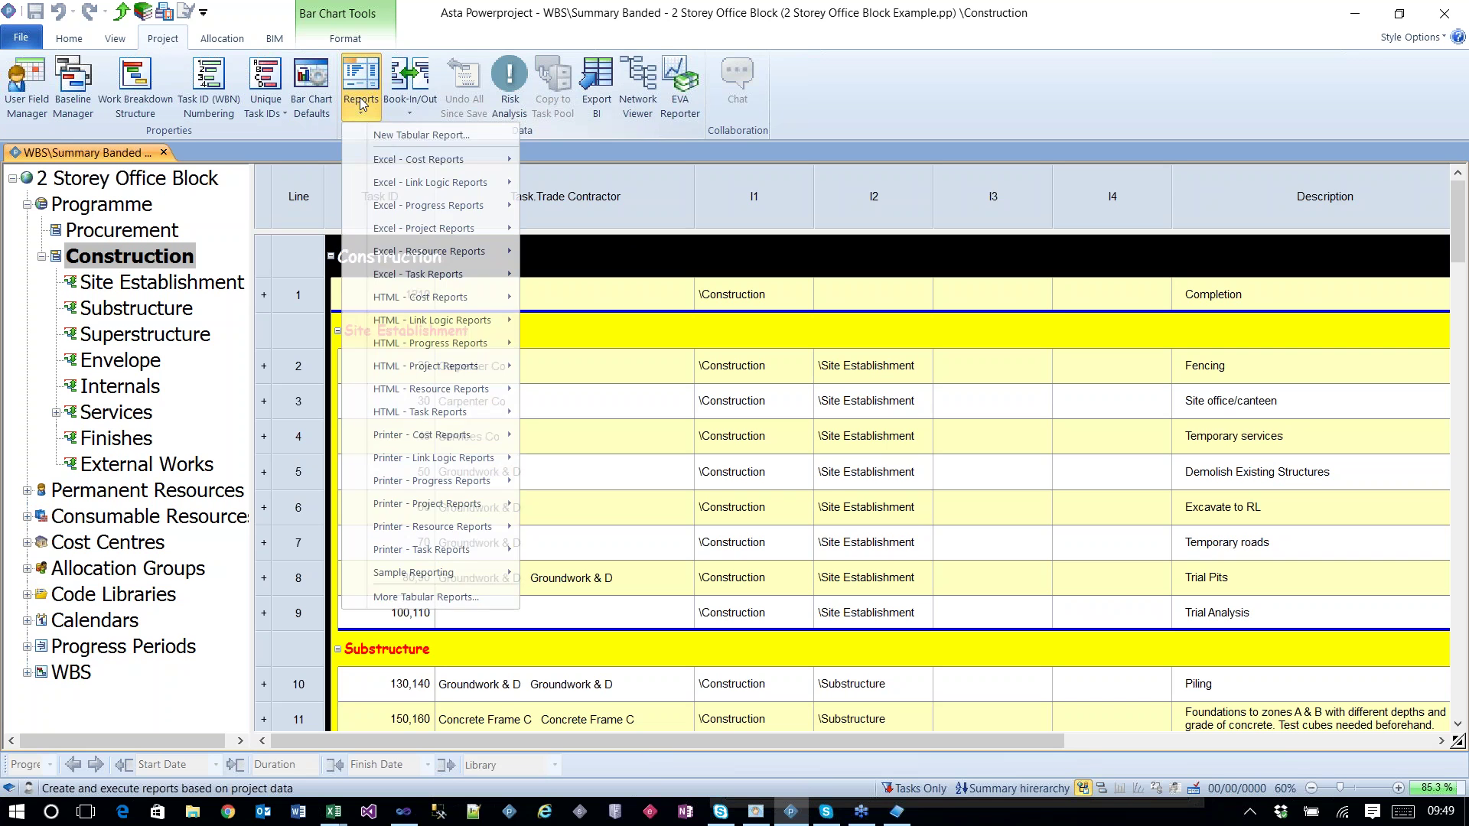
pyautogui.moveTo(386, 510)
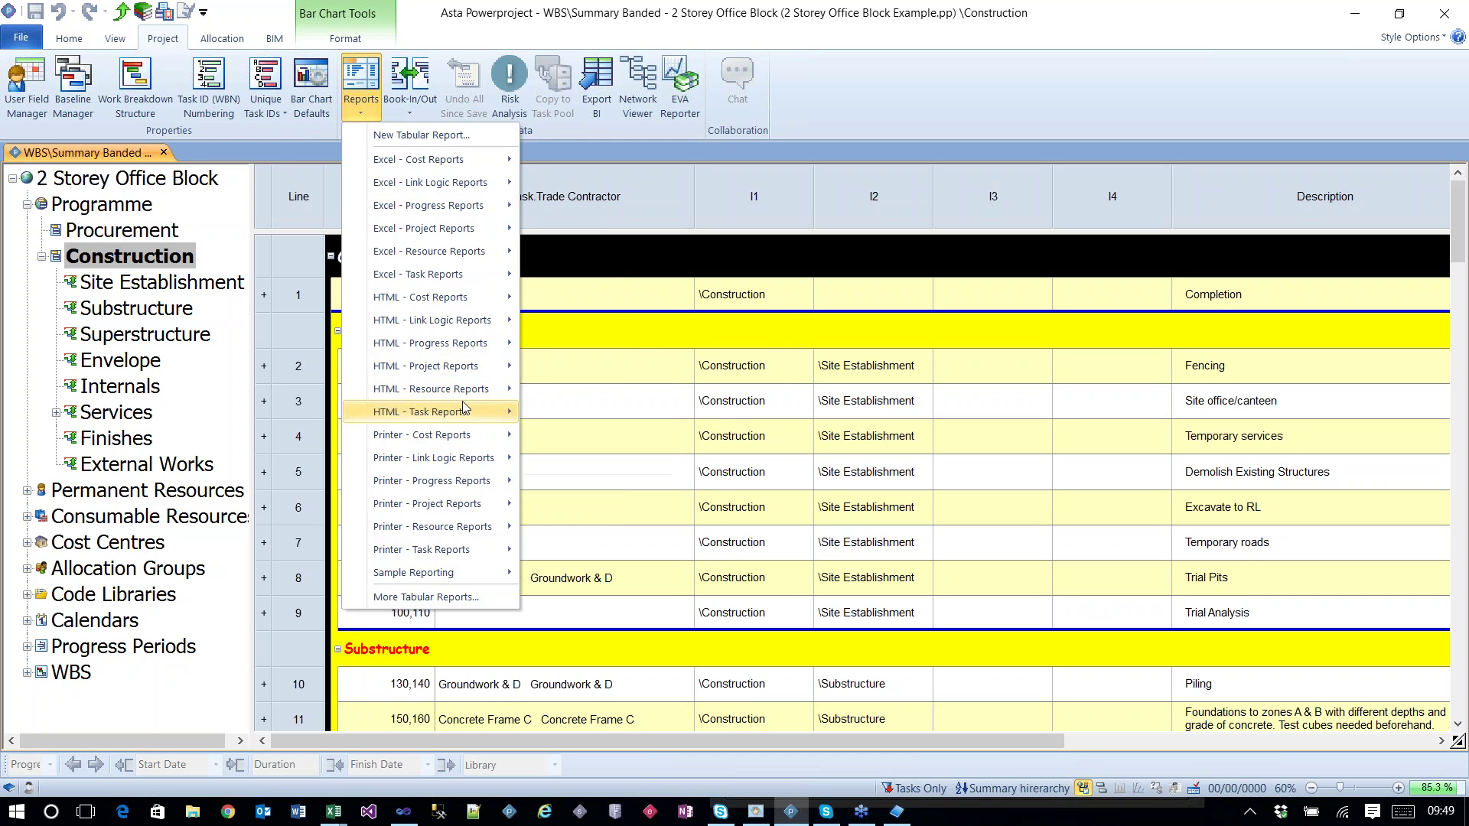
pyautogui.moveTo(483, 350)
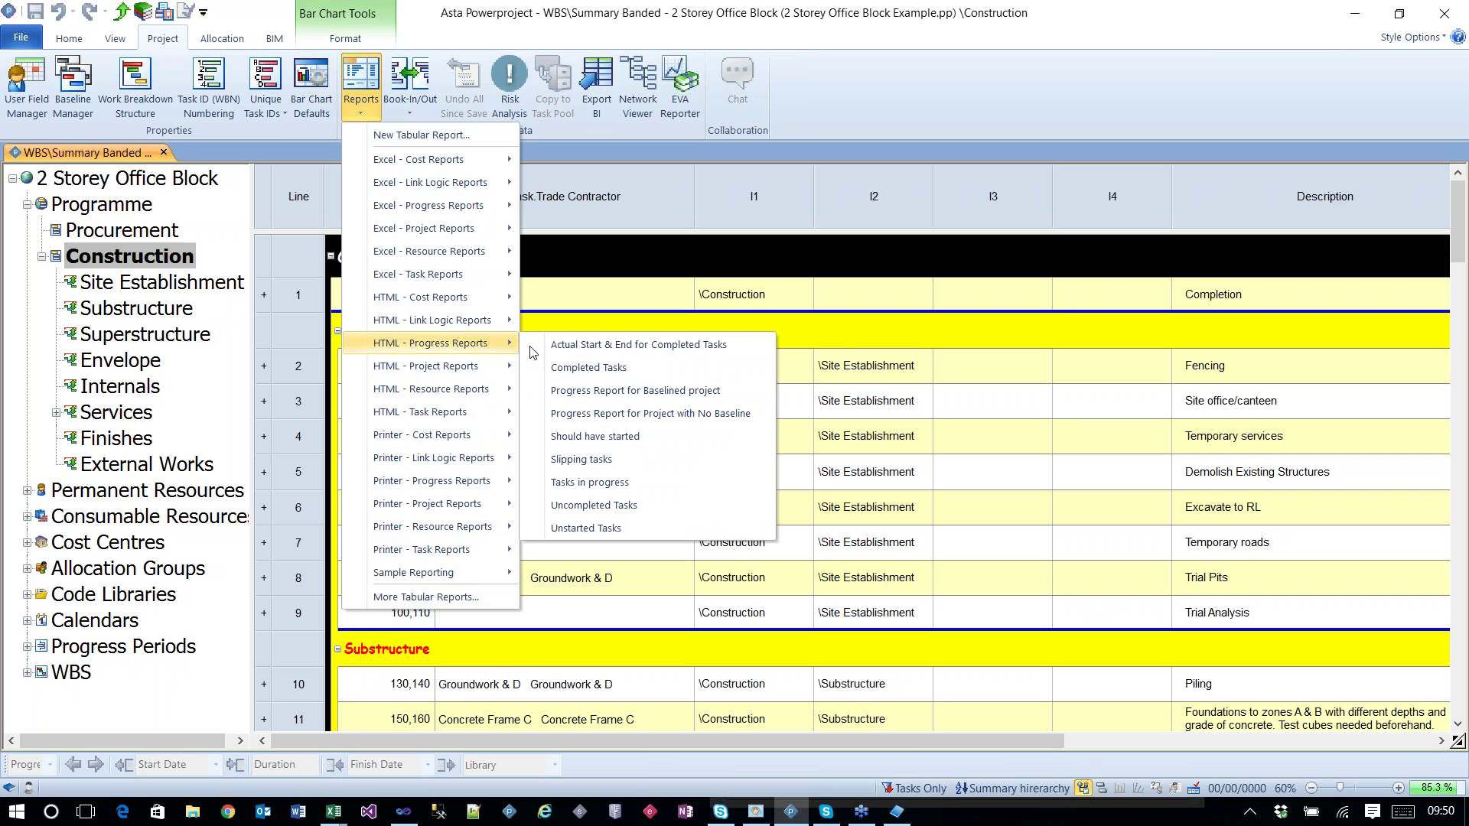
pyautogui.click(618, 415)
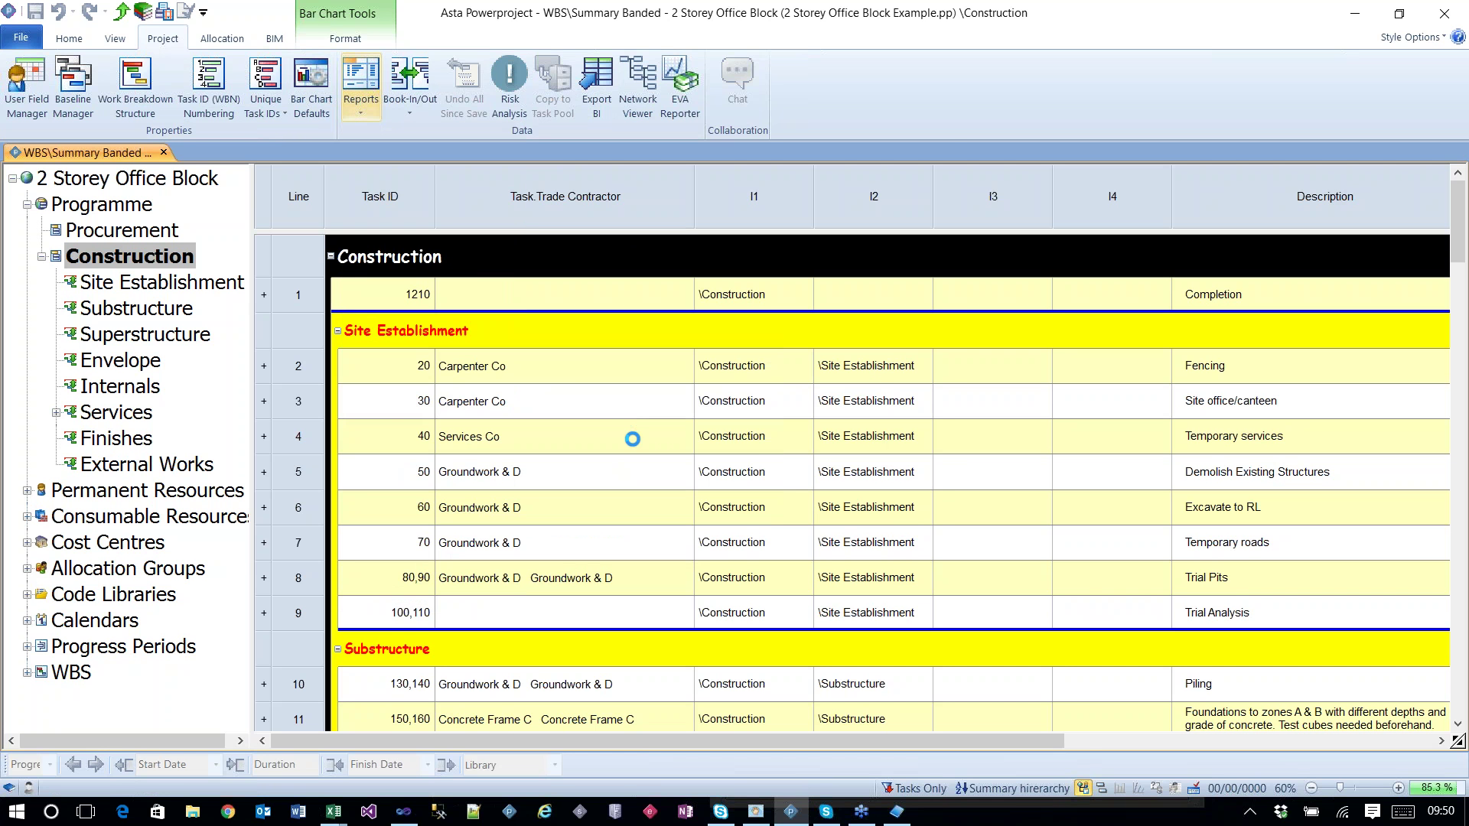